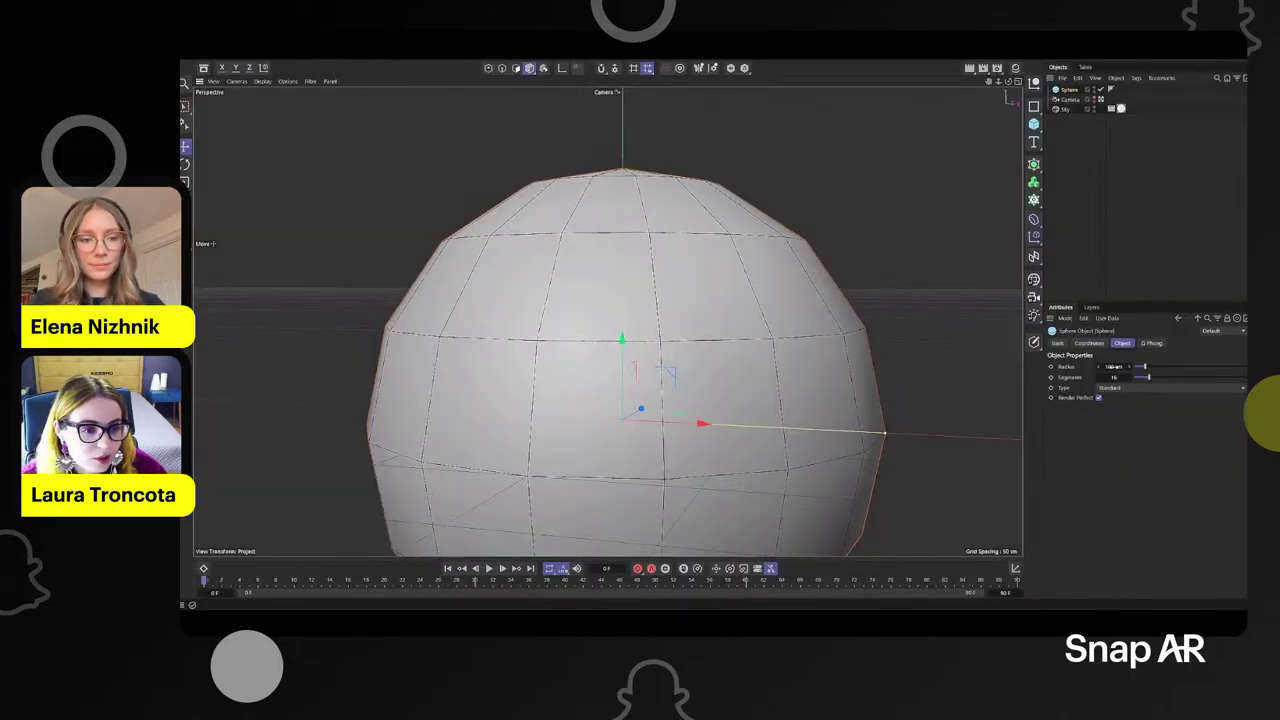
- Set the sphere's radius to 2 cm and its segments to 50
double_click(1114, 367)
type("2")
key("Return")
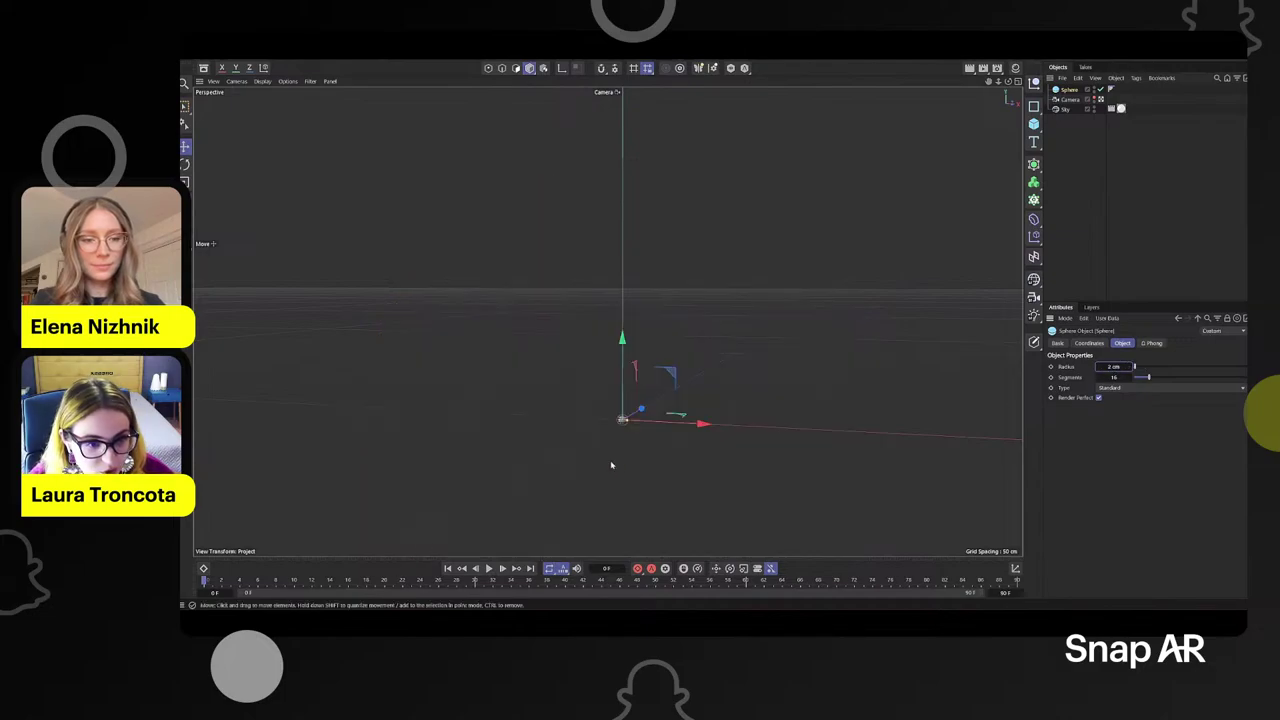
key("h")
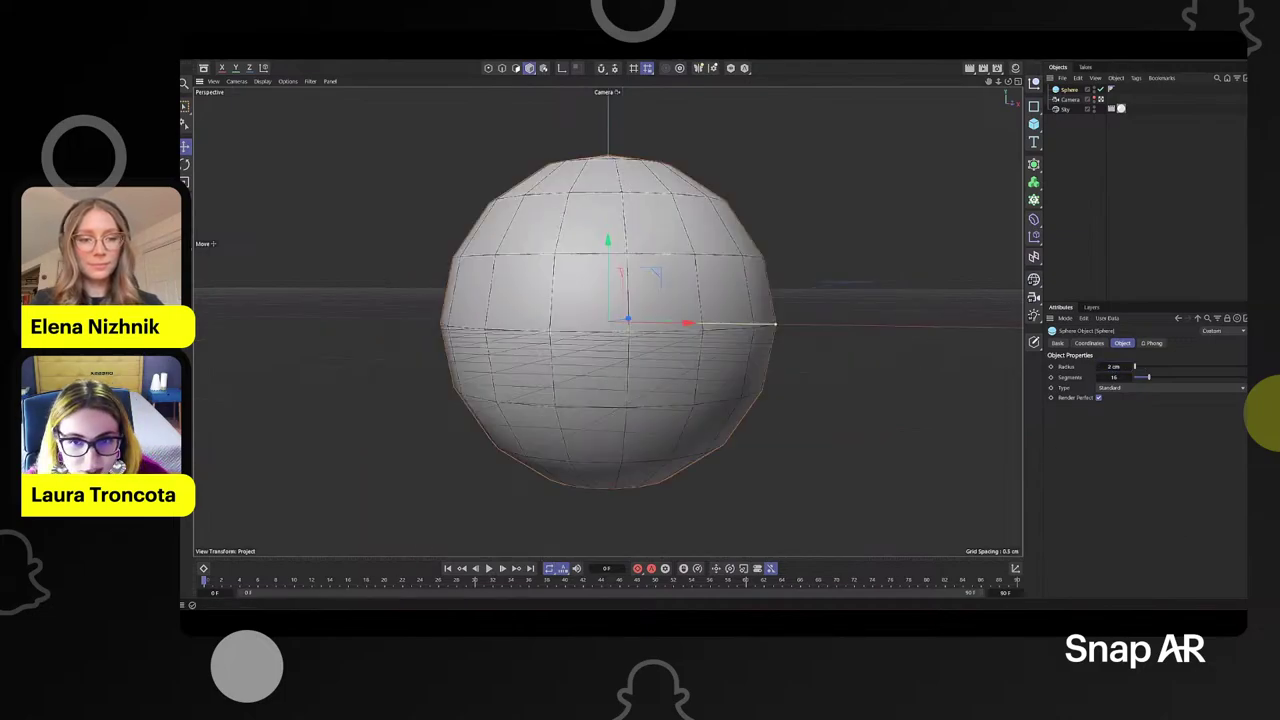
double_click(1118, 376)
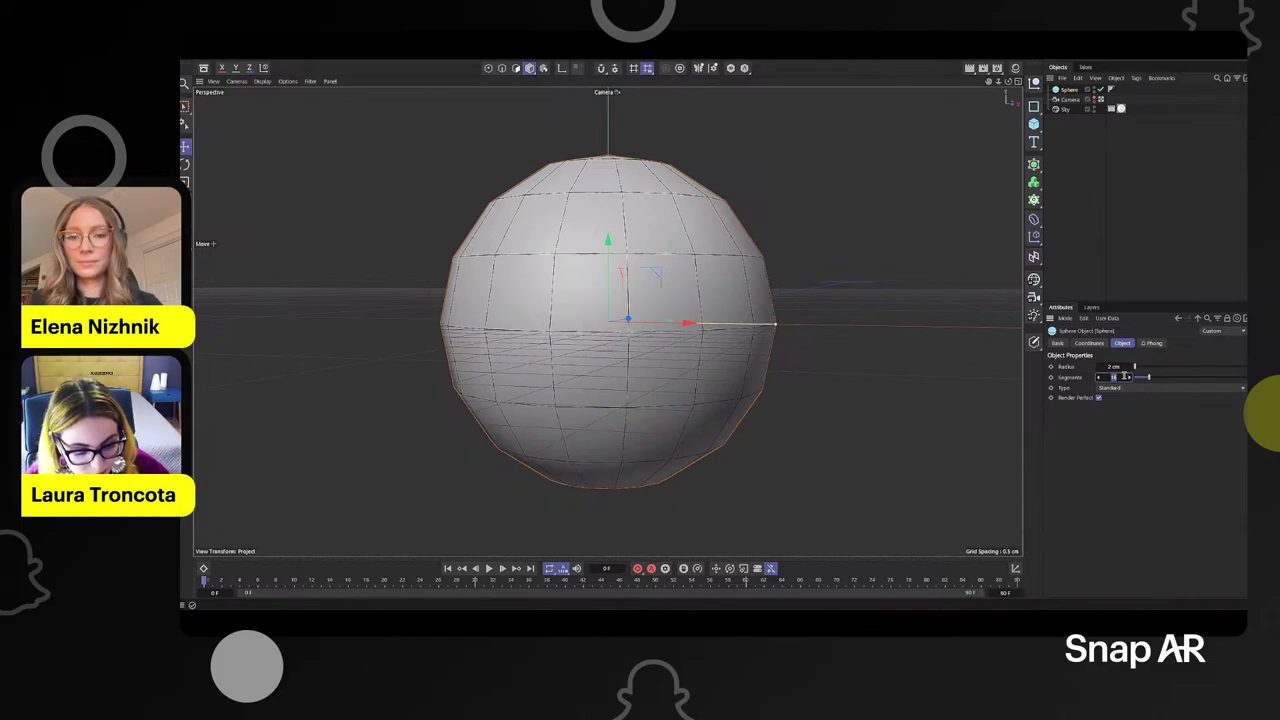
type("50")
key("Return")
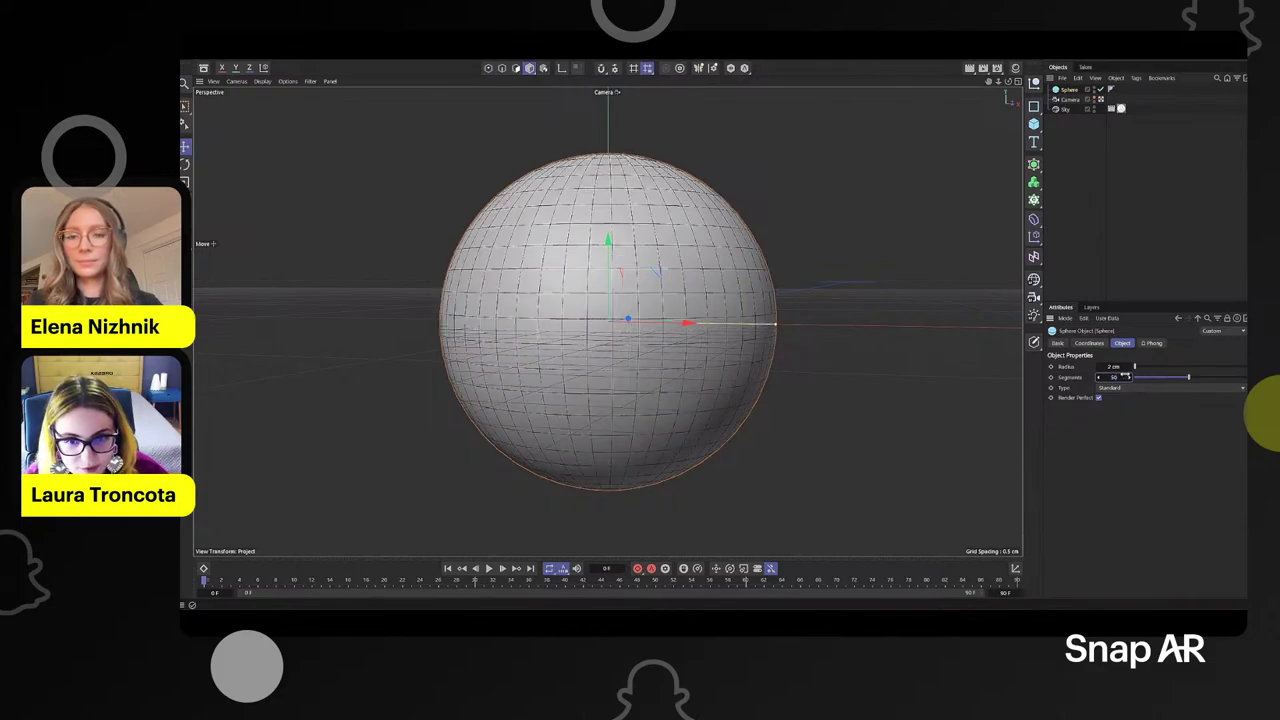
scroll(470, 158, "down", 1)
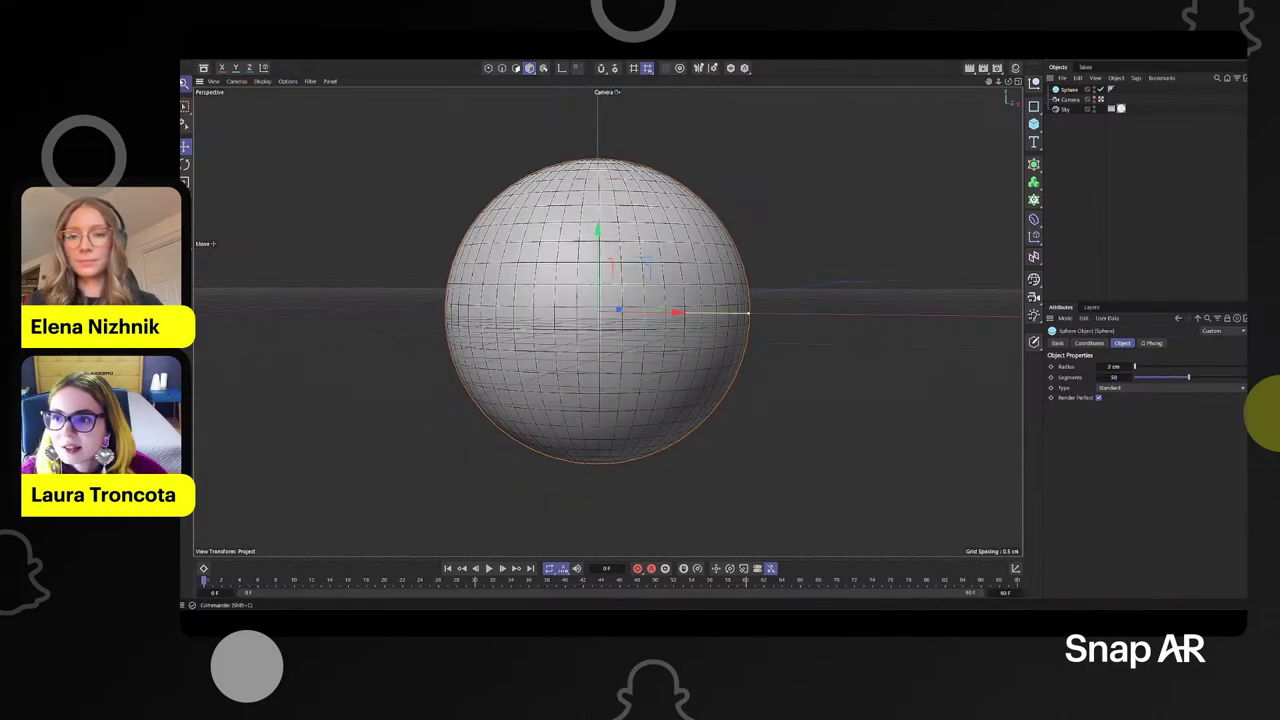
- Add a Formula deformer and make it a child of the sphere
key("shift+c")
type("FORMU")
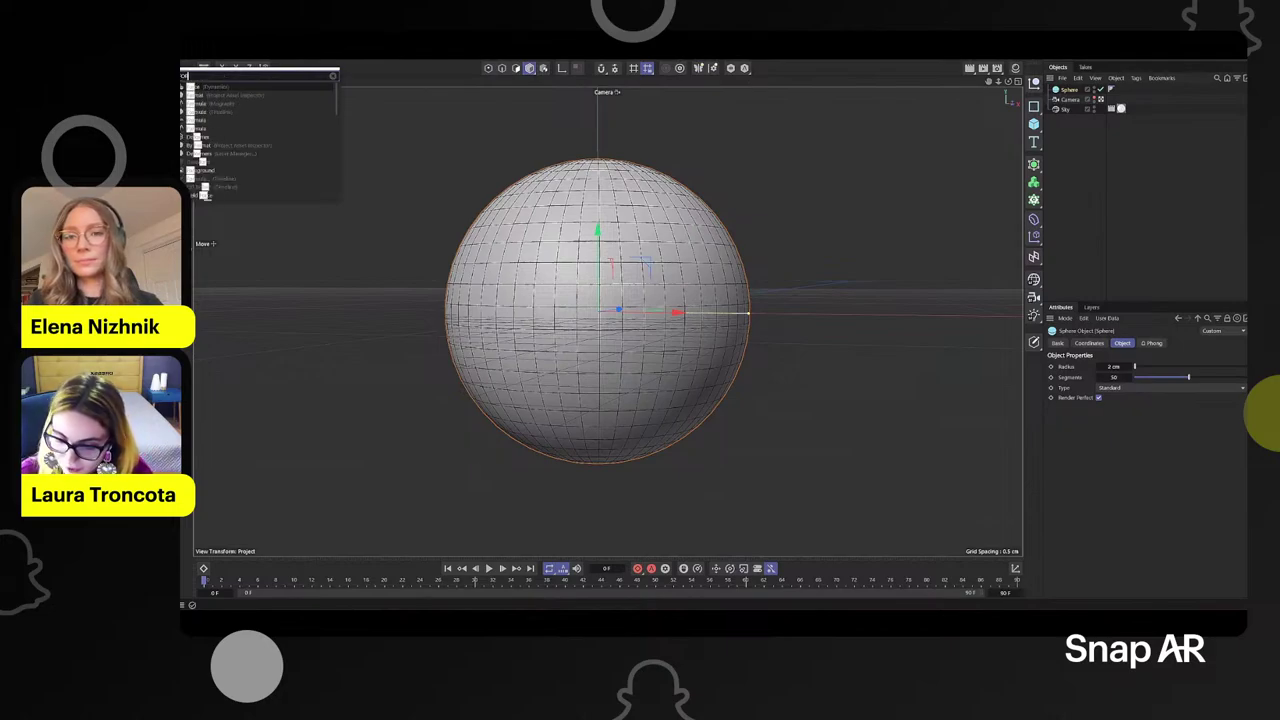
type("I")
key("BackSpace")
type("L")
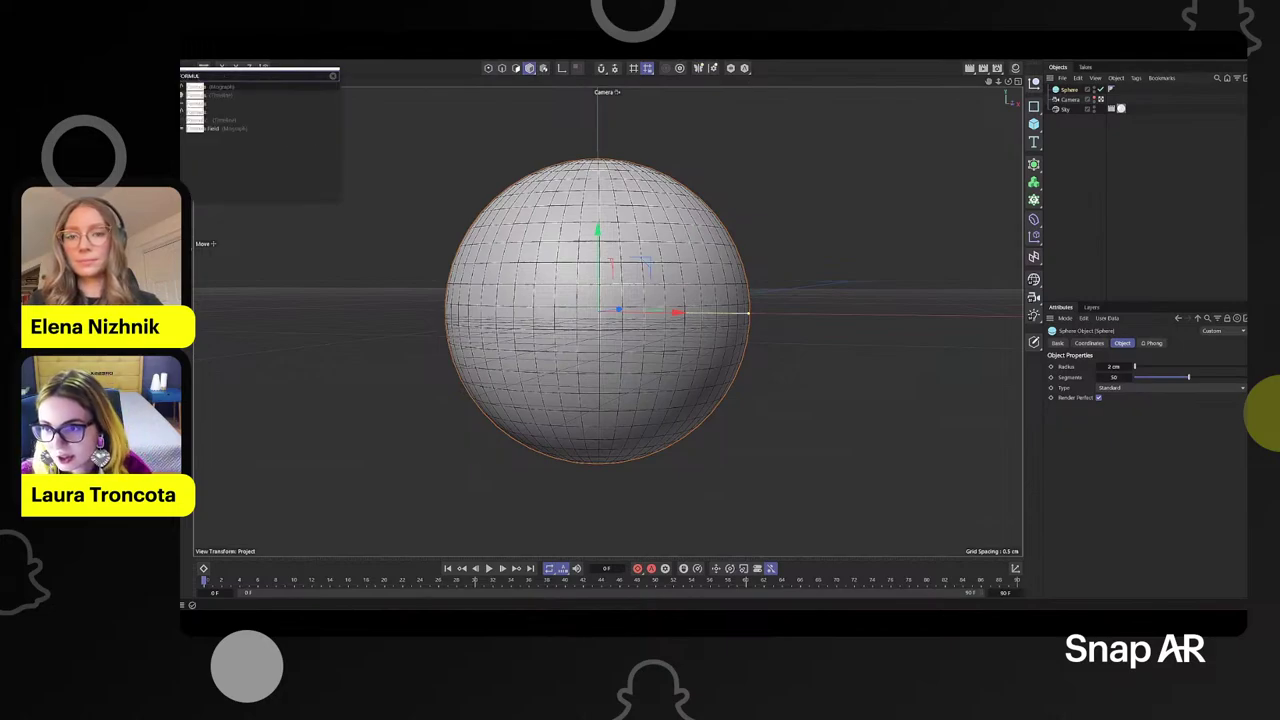
key("Return")
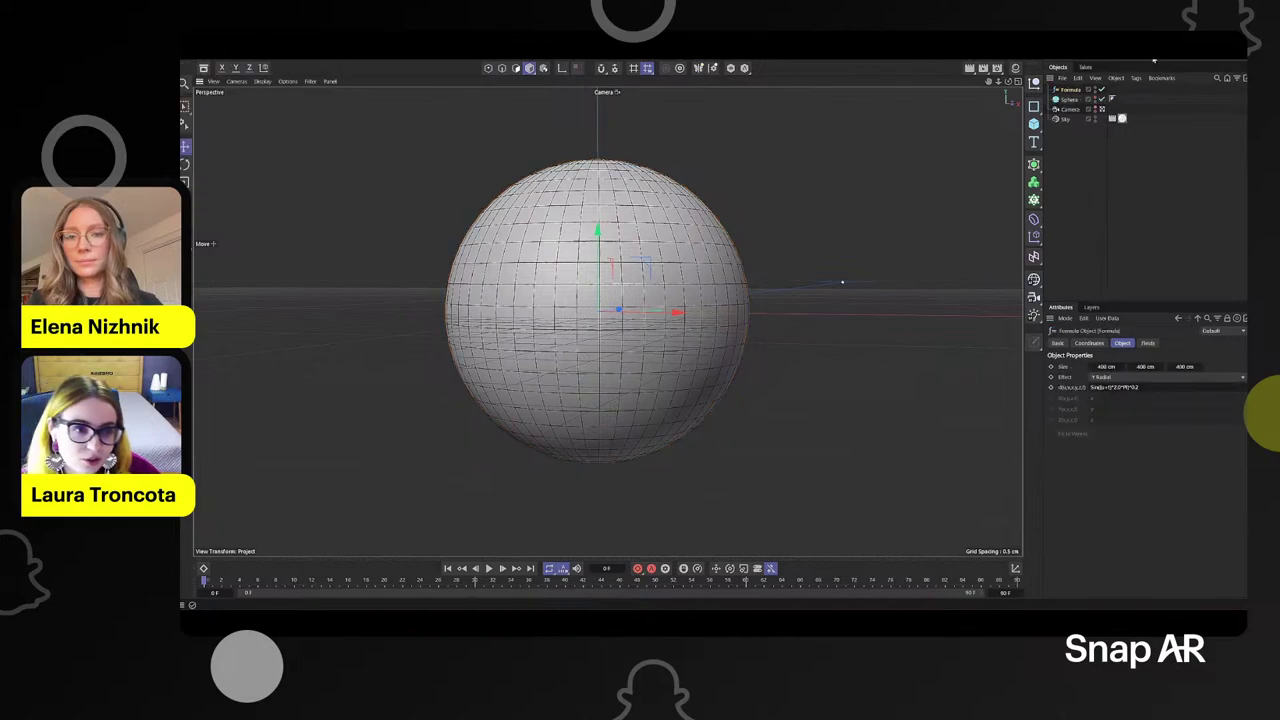
left_click_drag(1067, 104, 1069, 100)
- Set the Formula deformer's size to 167 cm, 105 cm and 1749 cm to bend the sphere into a heart
scroll(495, 311, "down", 5)
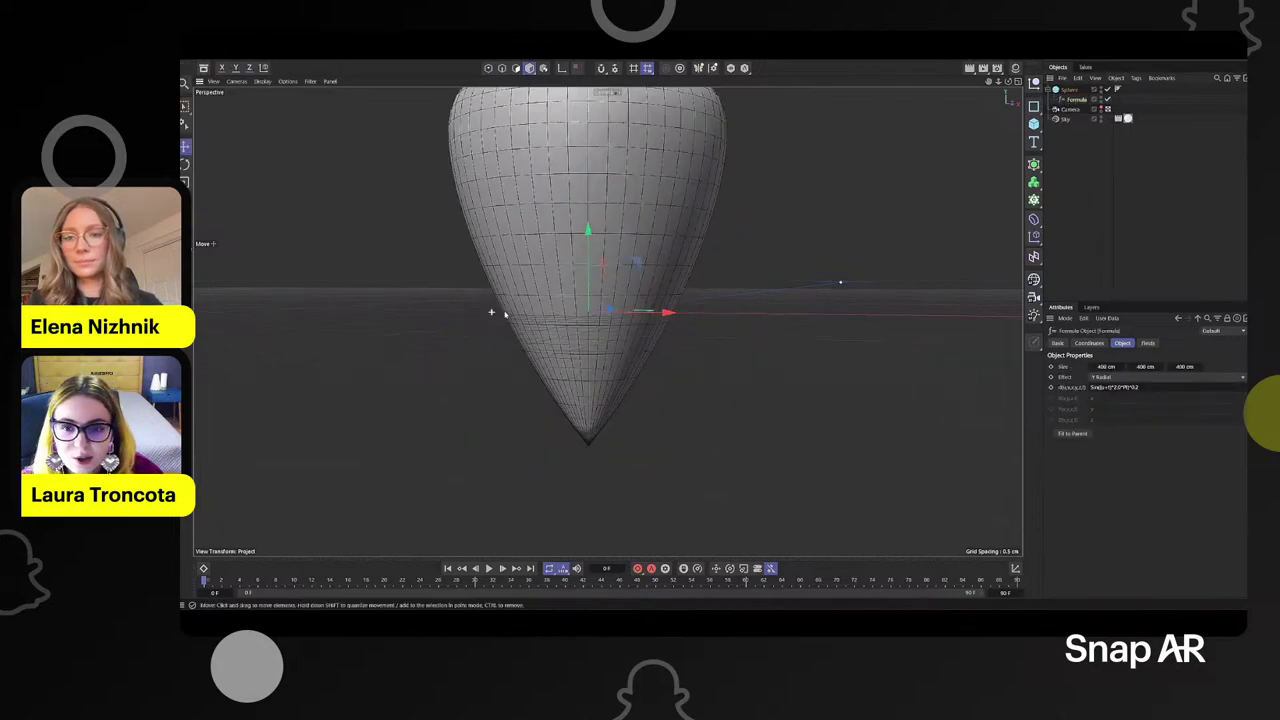
left_click_drag(636, 206, 685, 239, "alt")
middle_click_drag(685, 239, 701, 322, "alt")
scroll(701, 322, "up", 1)
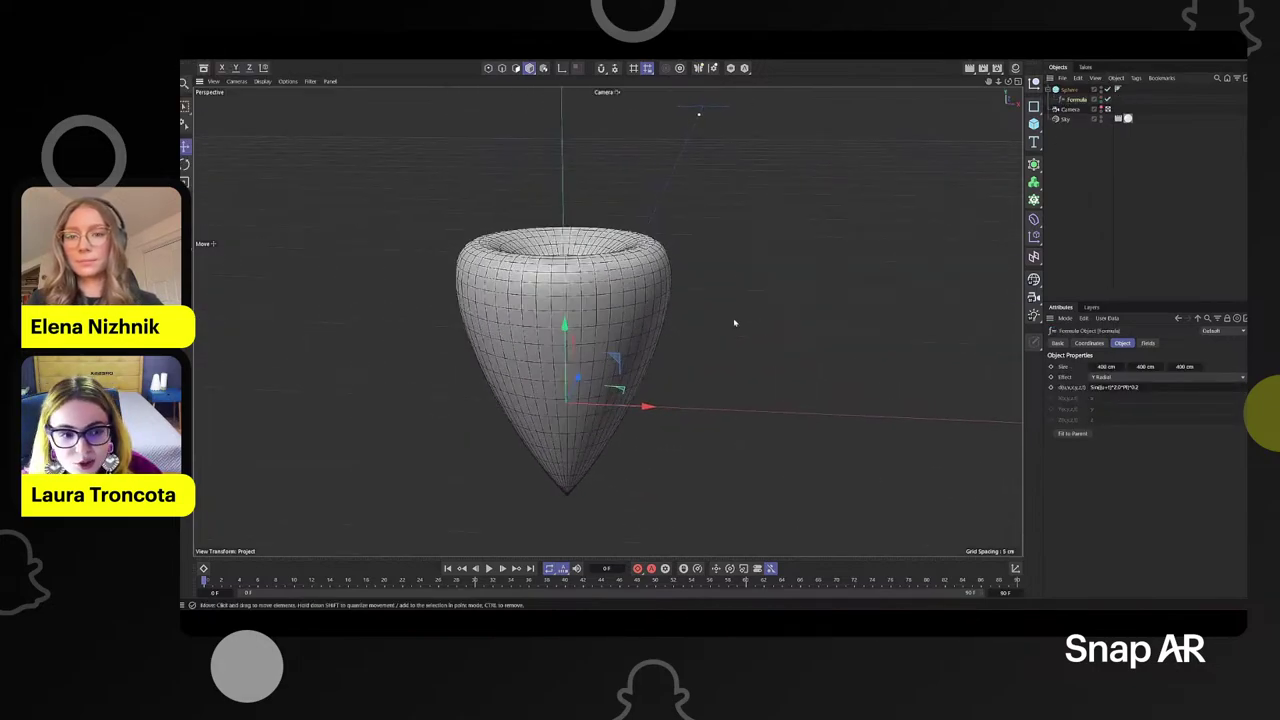
left_click_drag(734, 323, 736, 300, "alt")
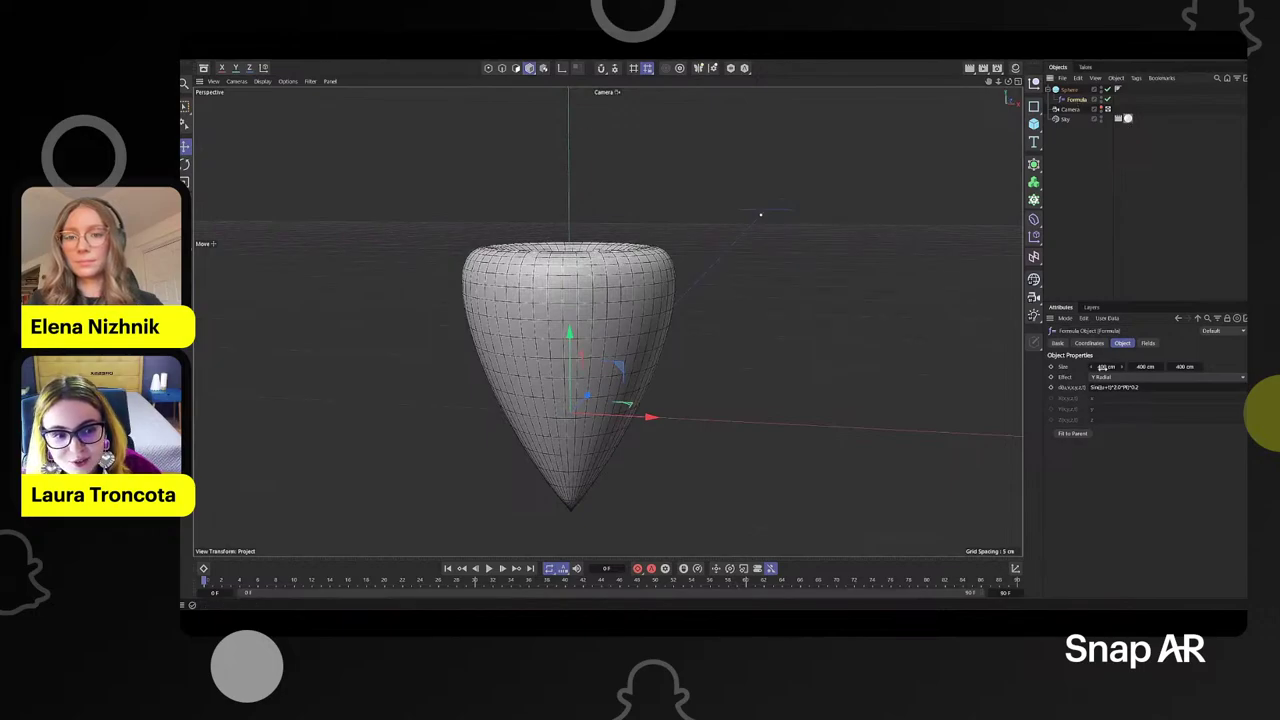
double_click(1107, 368)
key("BackSpace")
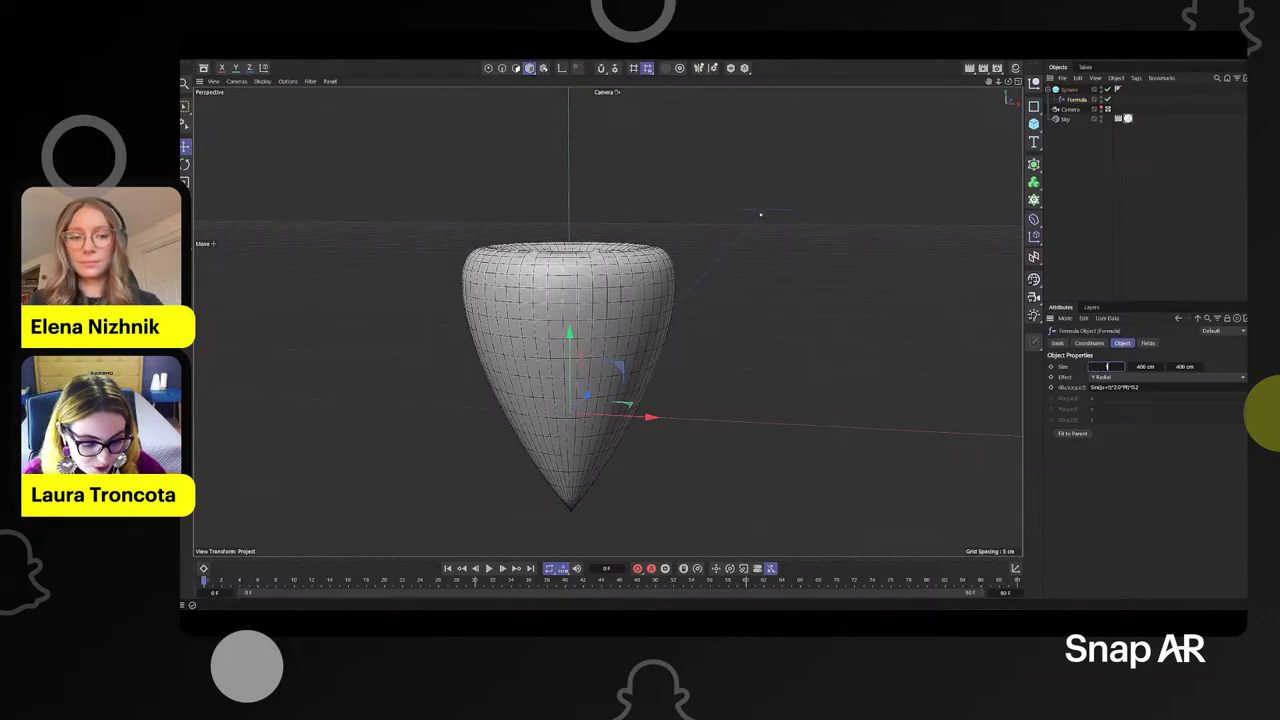
type("167")
key("Return")
double_click(1148, 367)
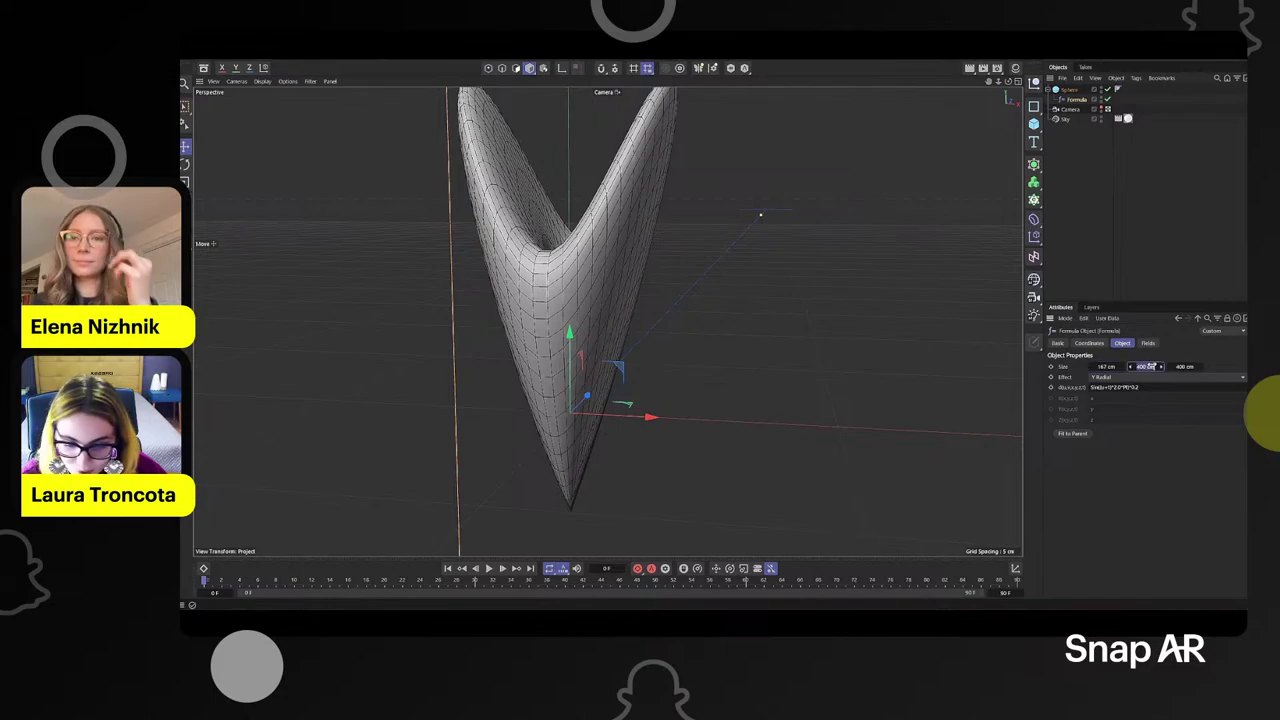
type("105")
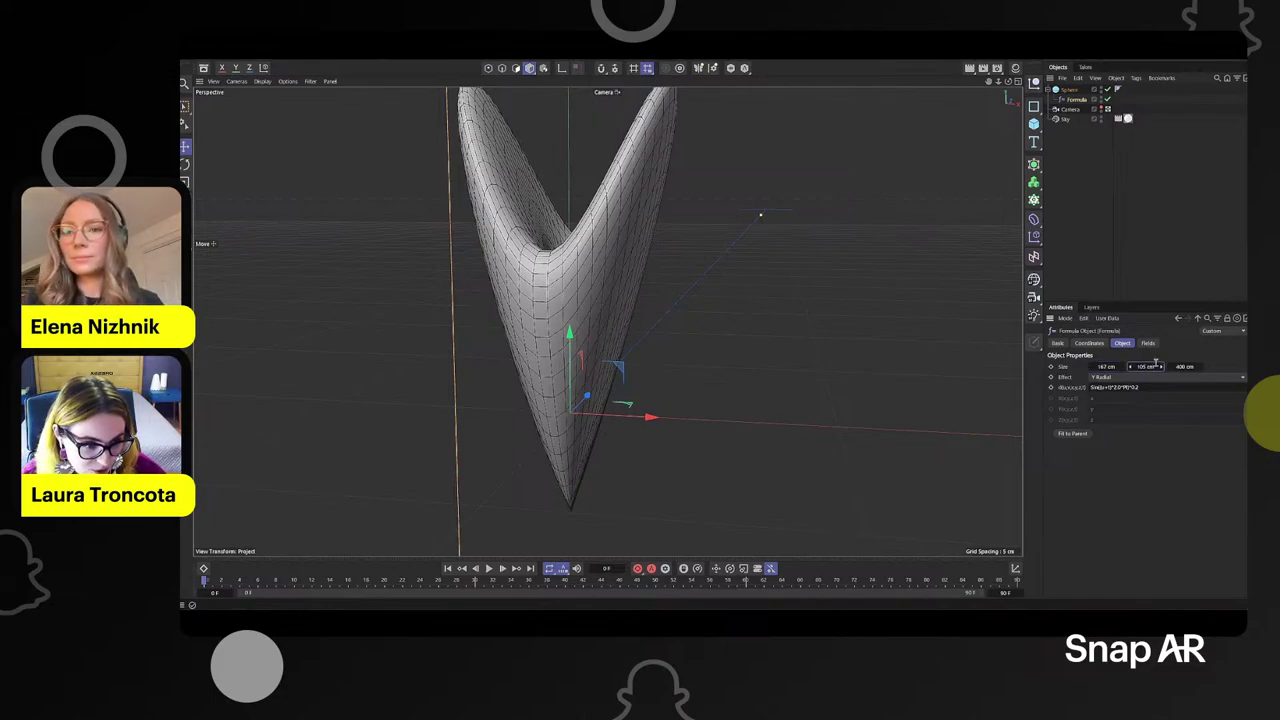
double_click(1185, 367)
type("1")
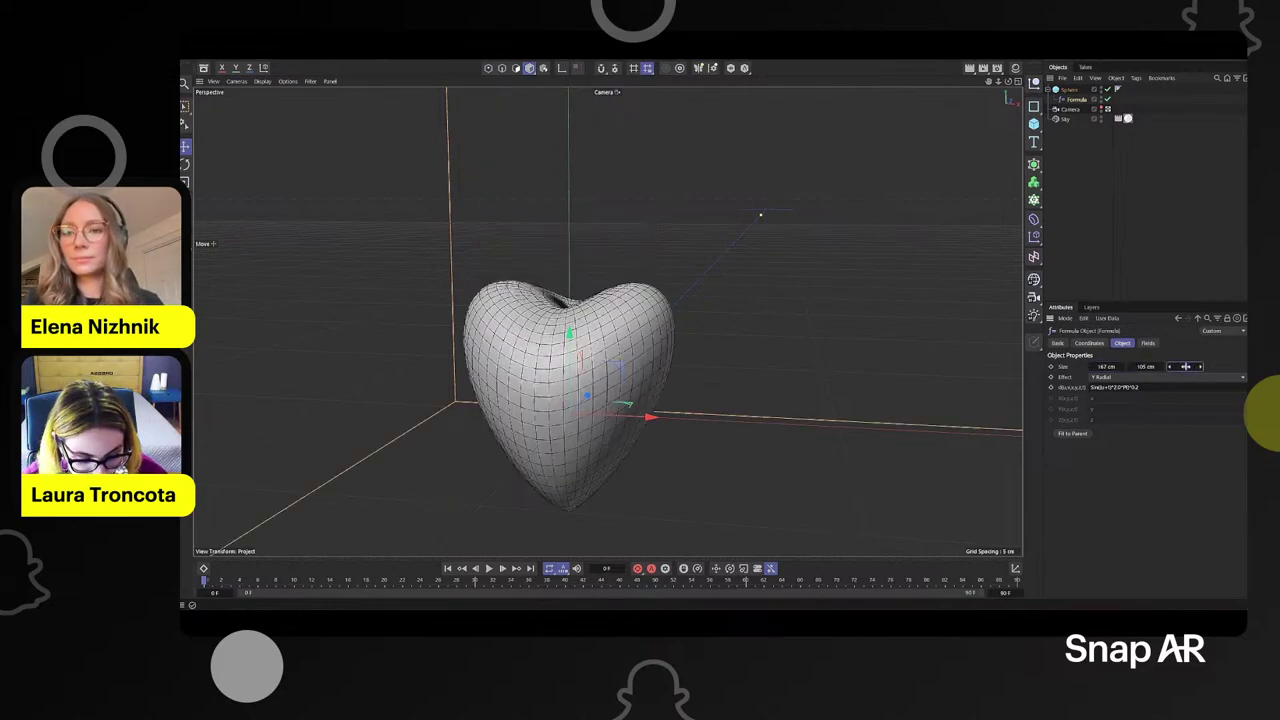
type("749")
key("Return")
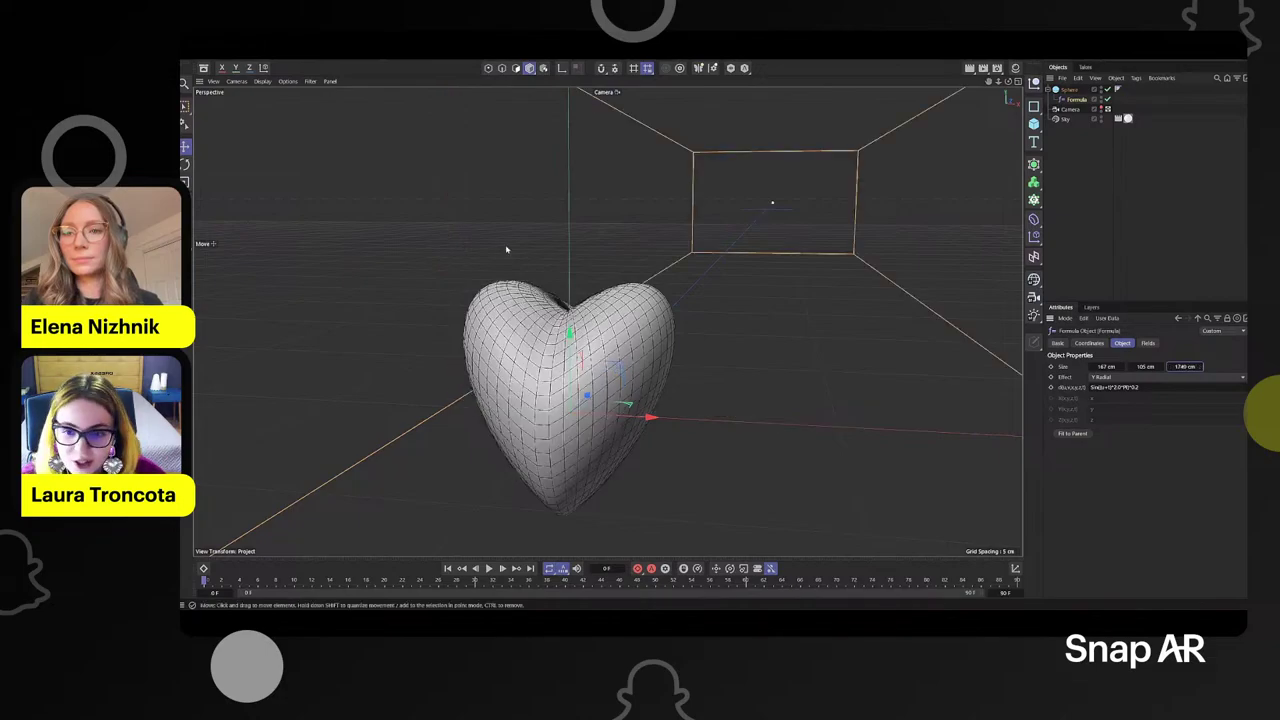
- Scale the heart-shaped sphere to 0.5 on Z and 0.85 on Y
scroll(691, 331, "down", 4)
left_click_drag(702, 341, 660, 318, "alt")
left_click(1068, 90)
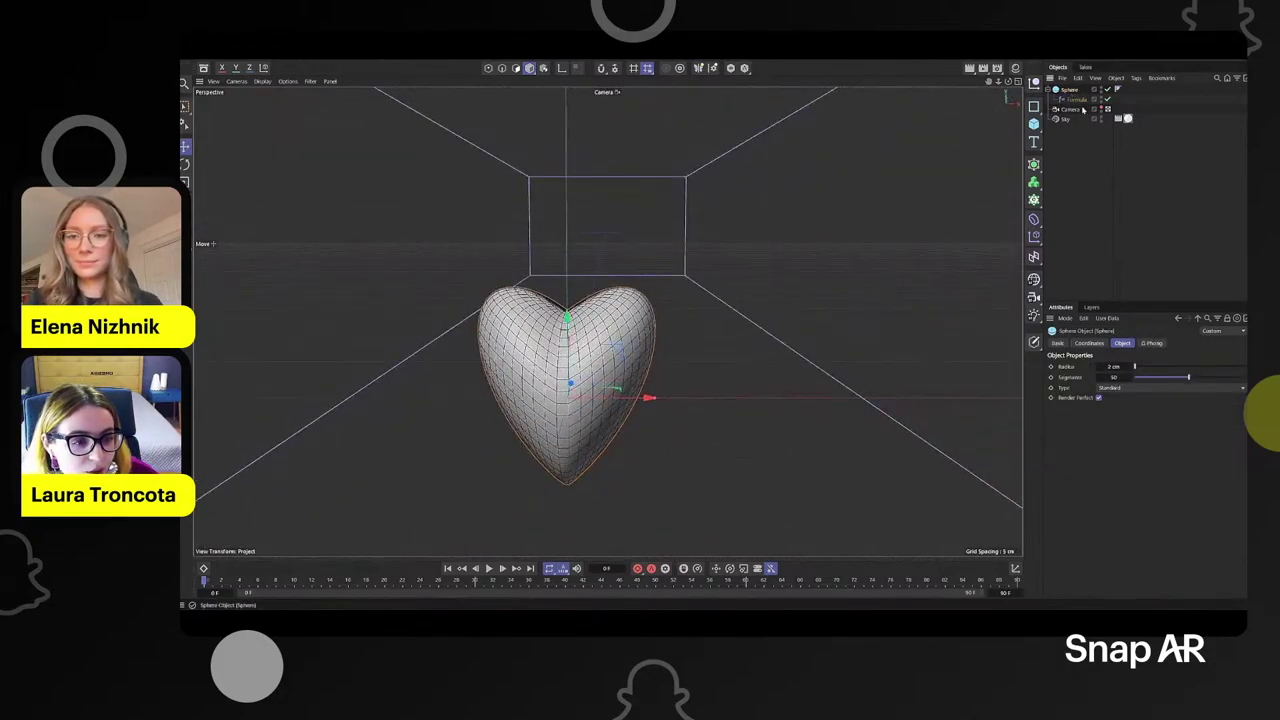
left_click(1104, 343)
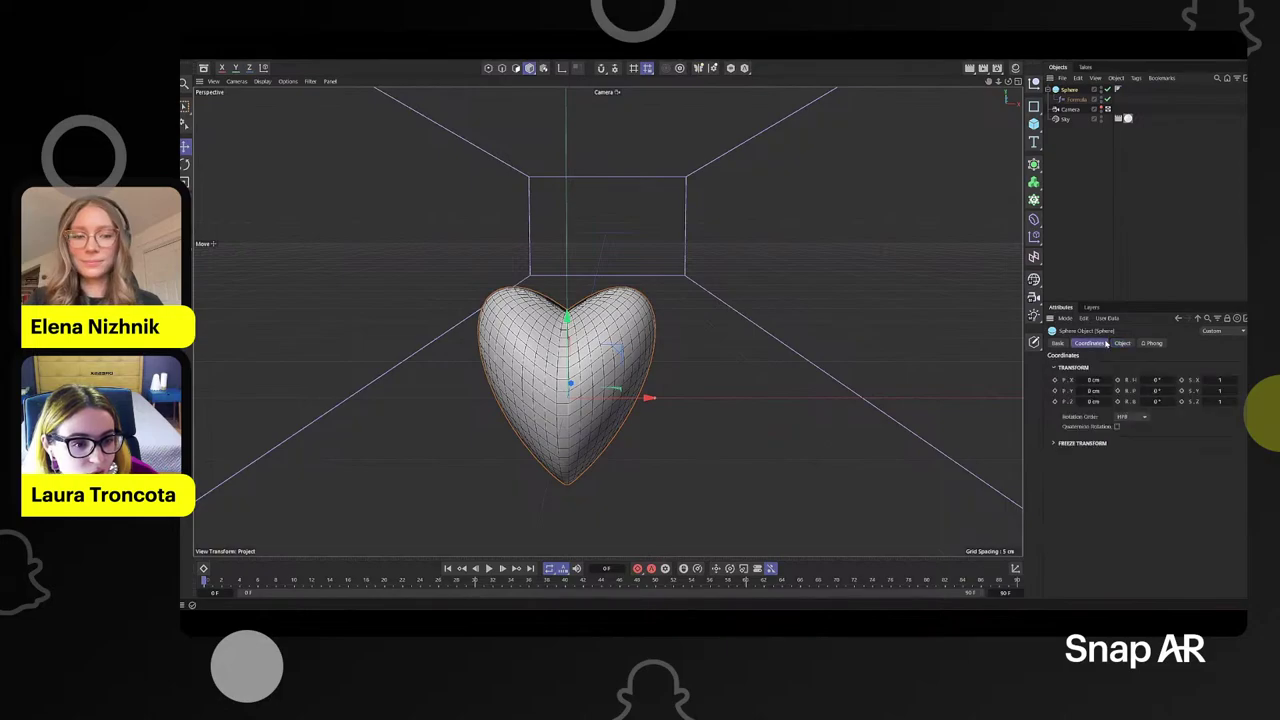
left_click(1219, 400)
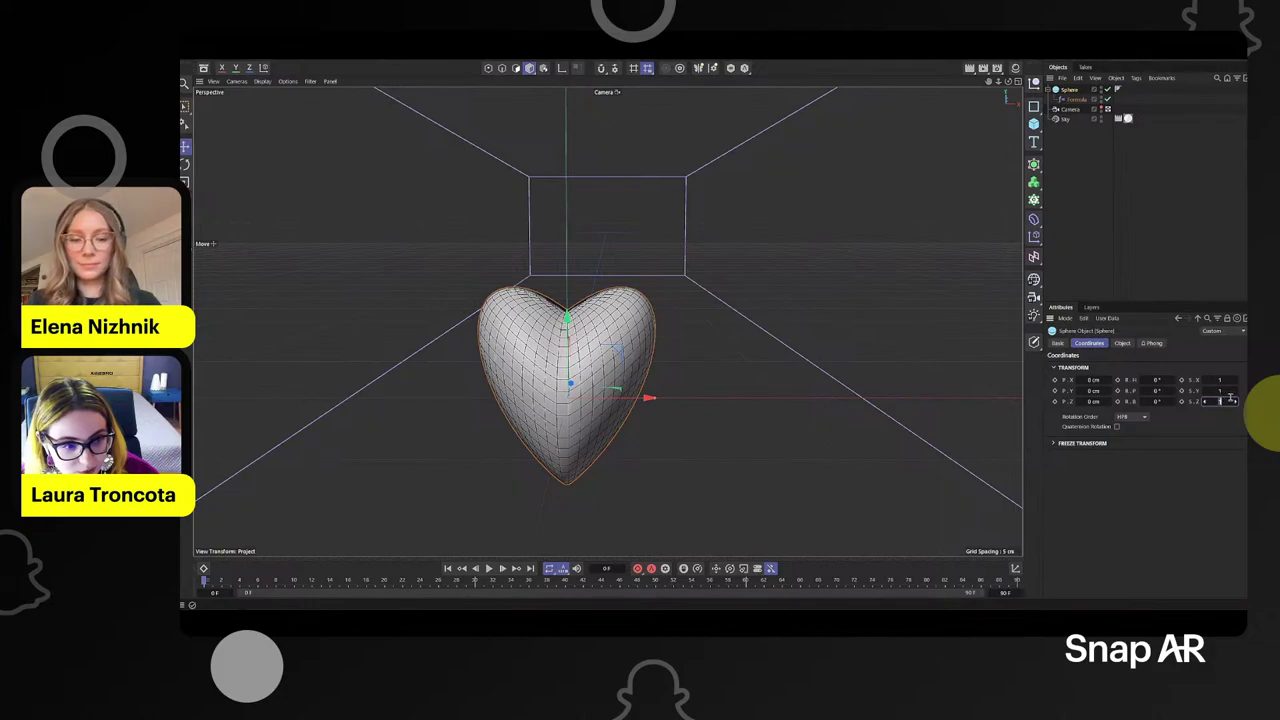
type("0.5")
key("Return")
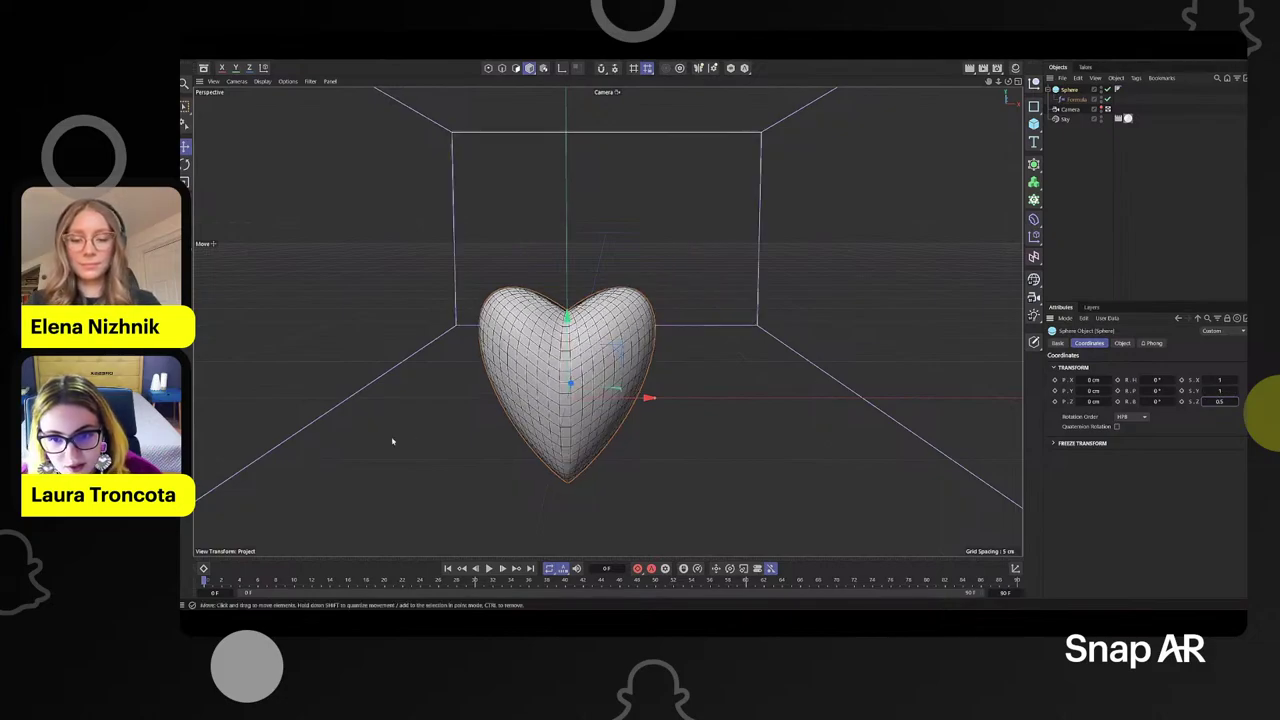
left_click_drag(722, 375, 690, 374, "alt")
type("0.85")
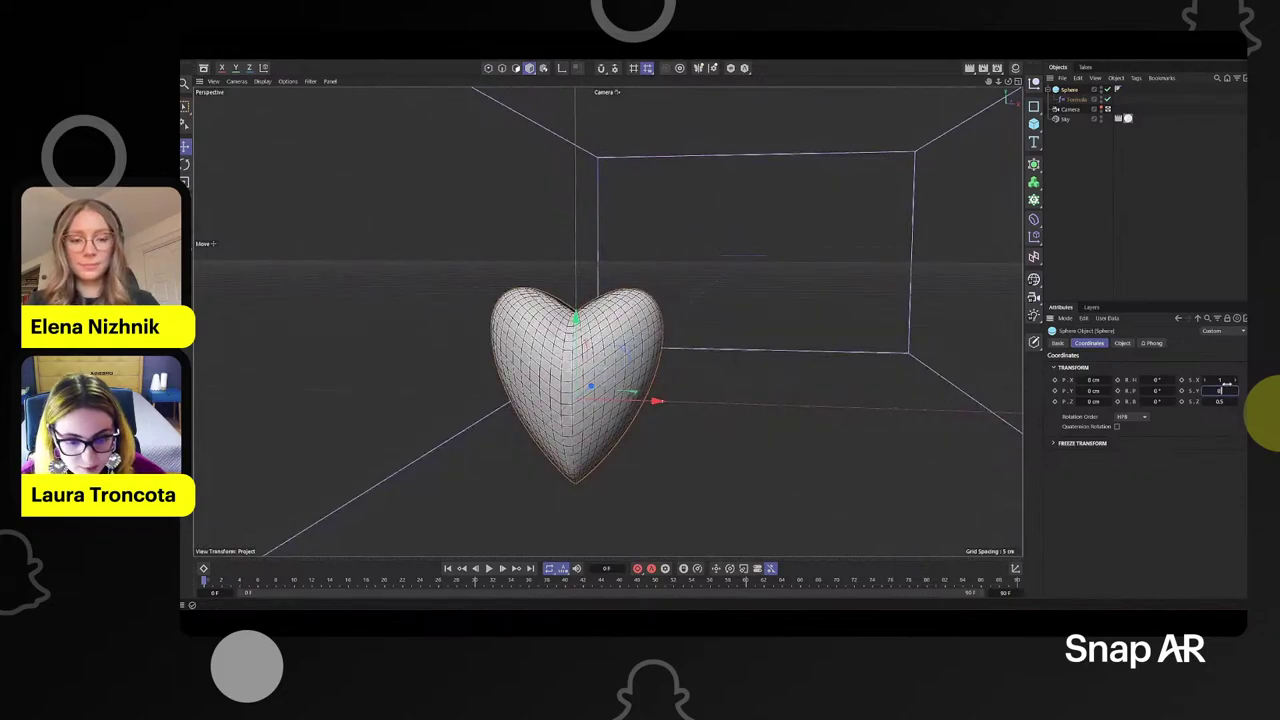
key("Return")
- Convert the sphere's current state to a separate polygon object, and place the hidden original sphere with its deformer below it
left_click_drag(725, 382, 797, 489, "alt")
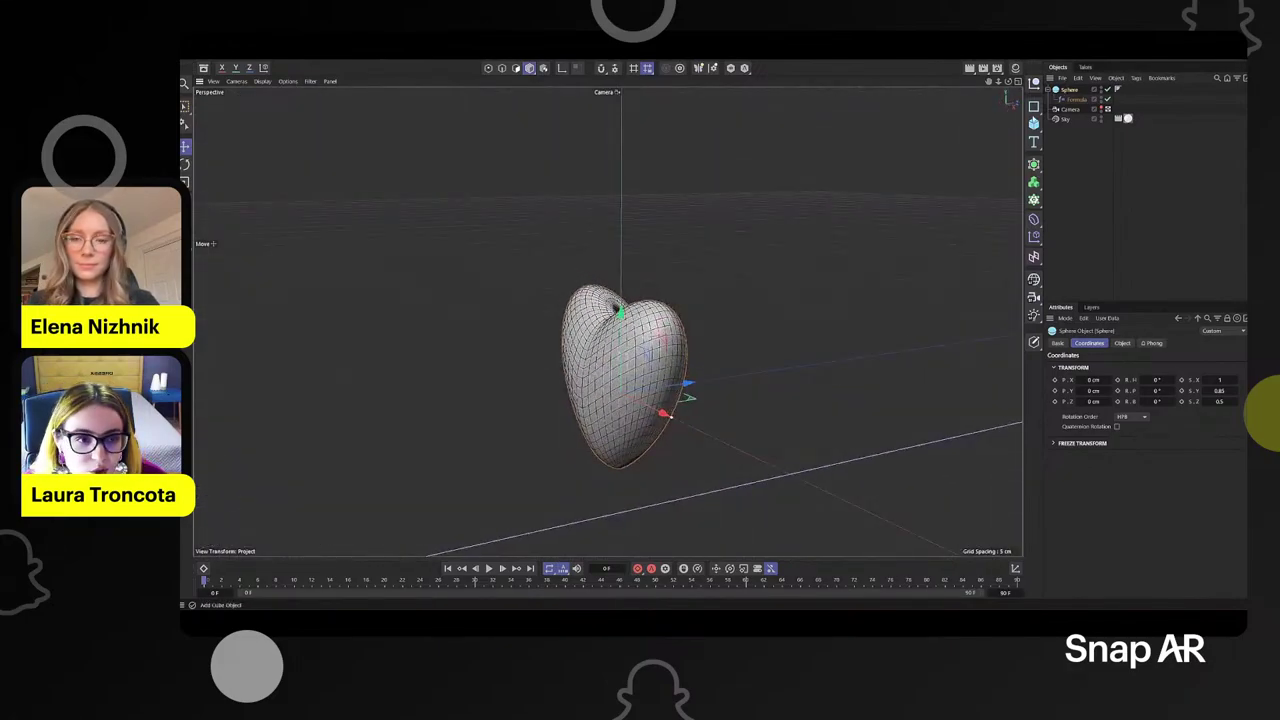
right_click(1068, 92)
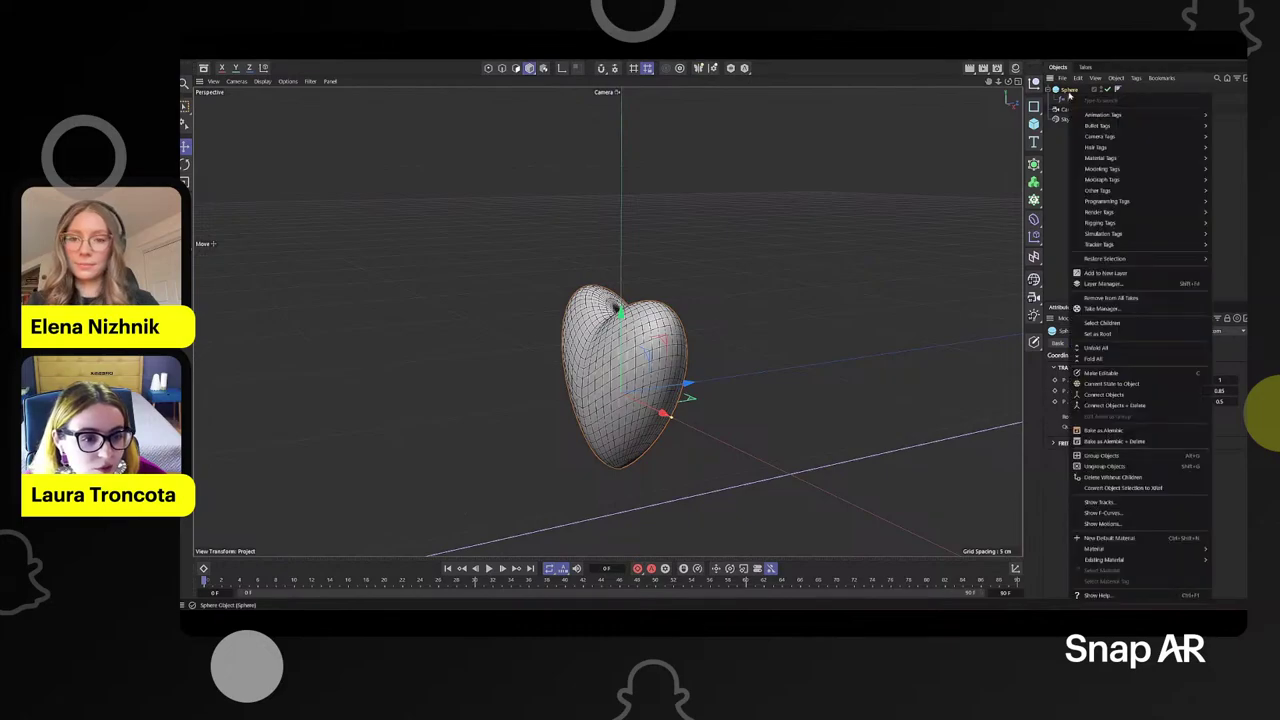
left_click(1120, 386)
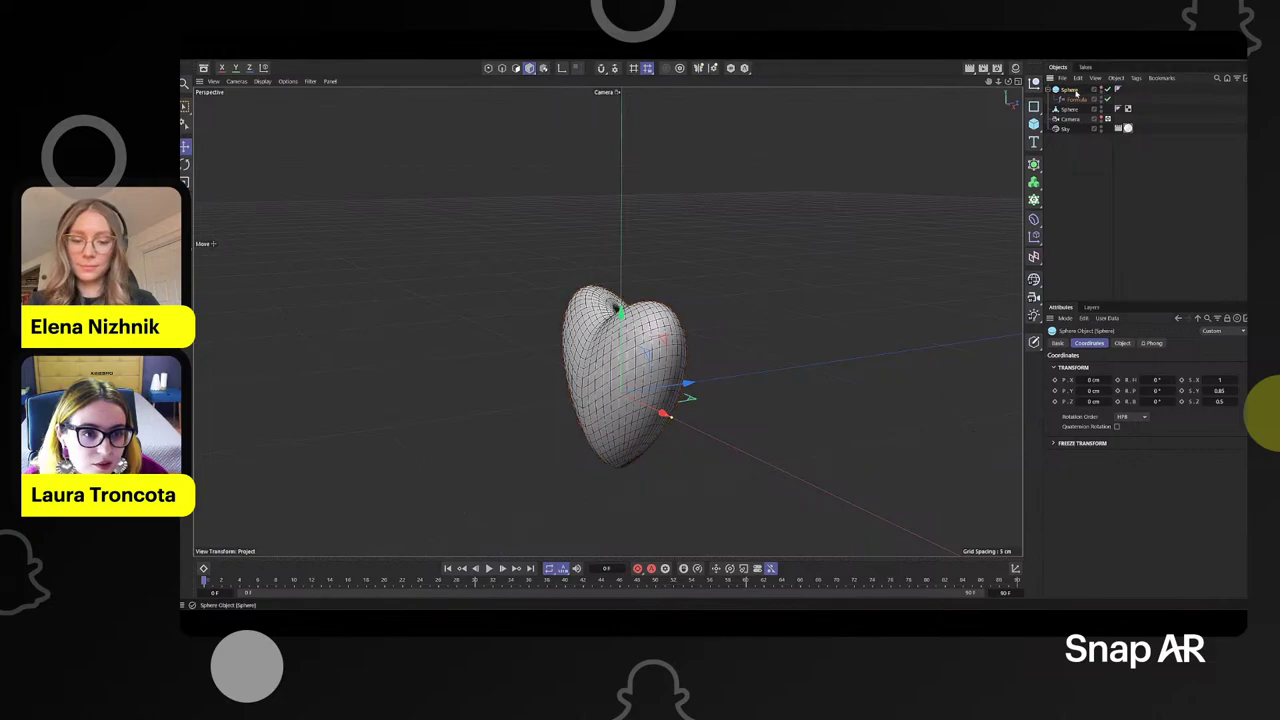
left_click_drag(1072, 91, 1075, 114)
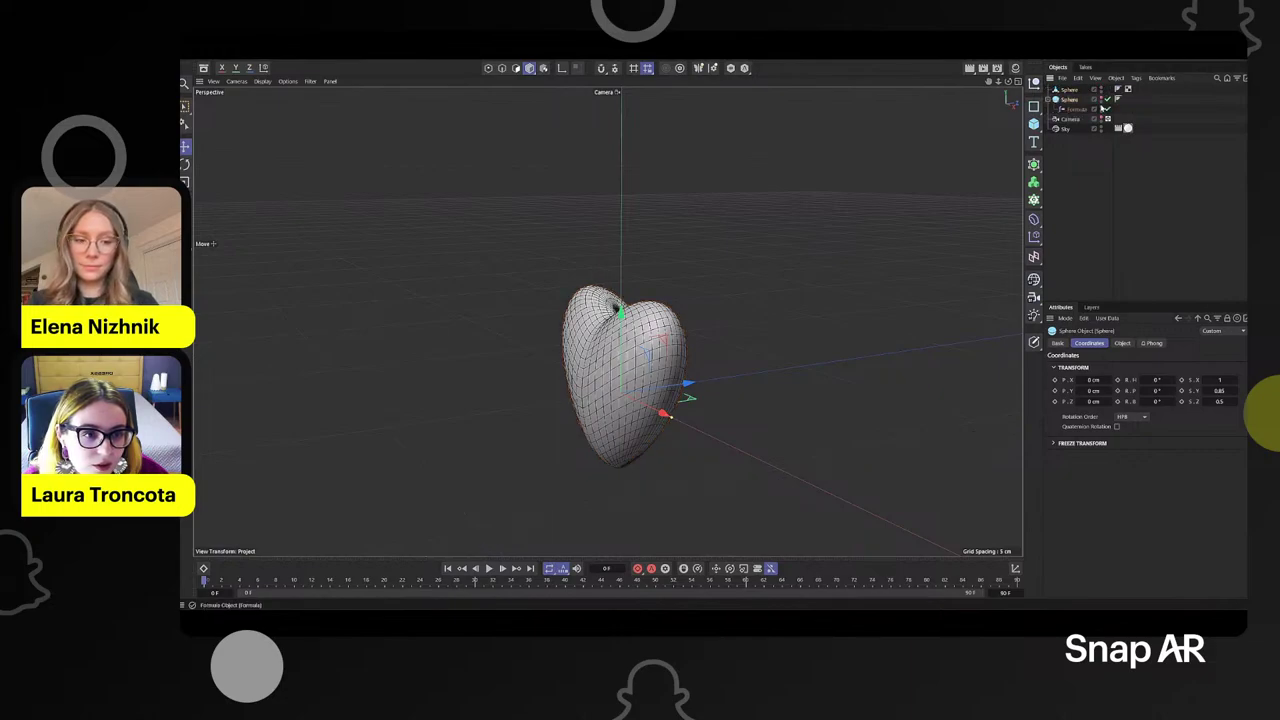
- Remove the +Z half of the polygon heart's points in the Right view, up to the vertical centre line
left_click(1067, 90)
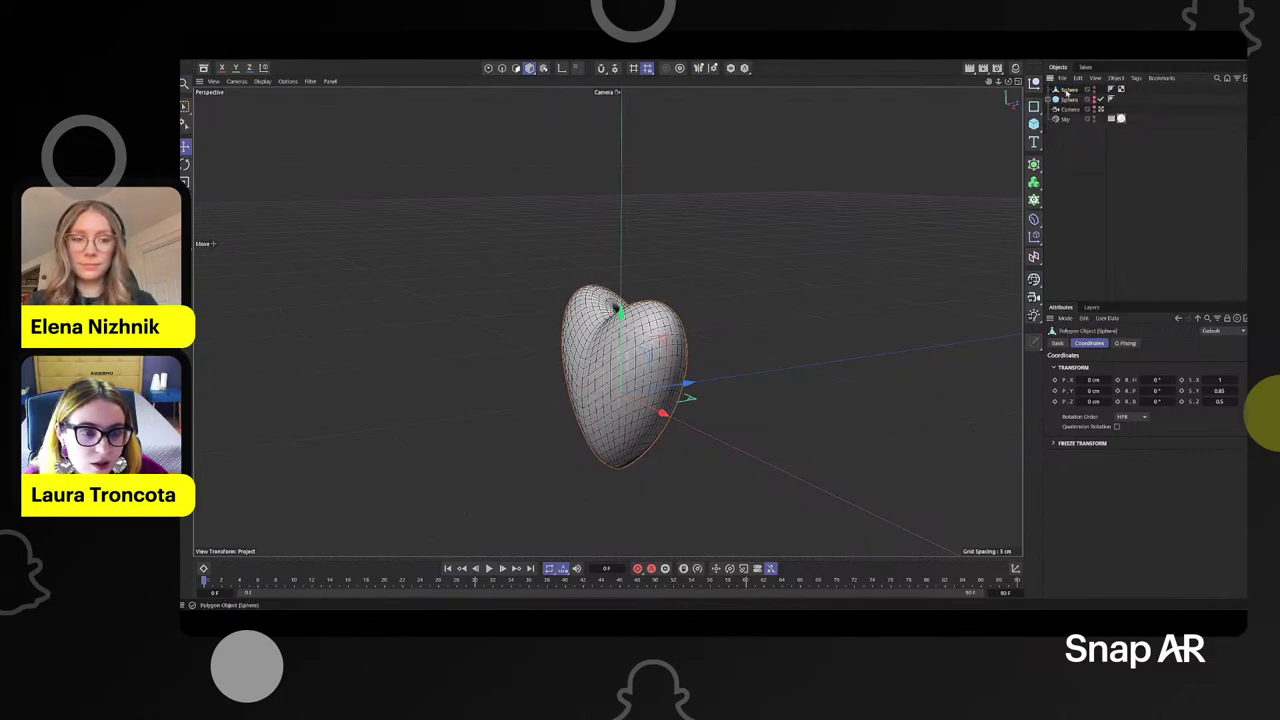
left_click_drag(771, 366, 660, 343, "alt")
middle_click(490, 307)
left_click(388, 457)
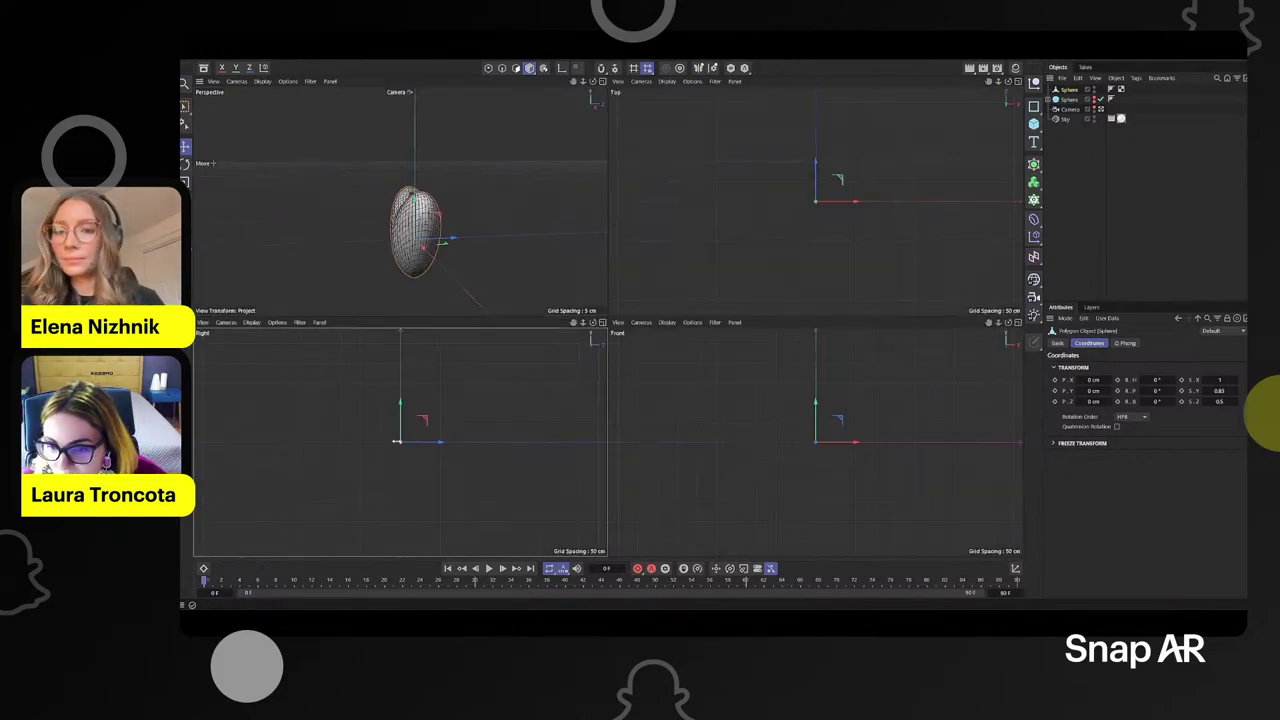
key("s")
scroll(419, 406, "down", 1)
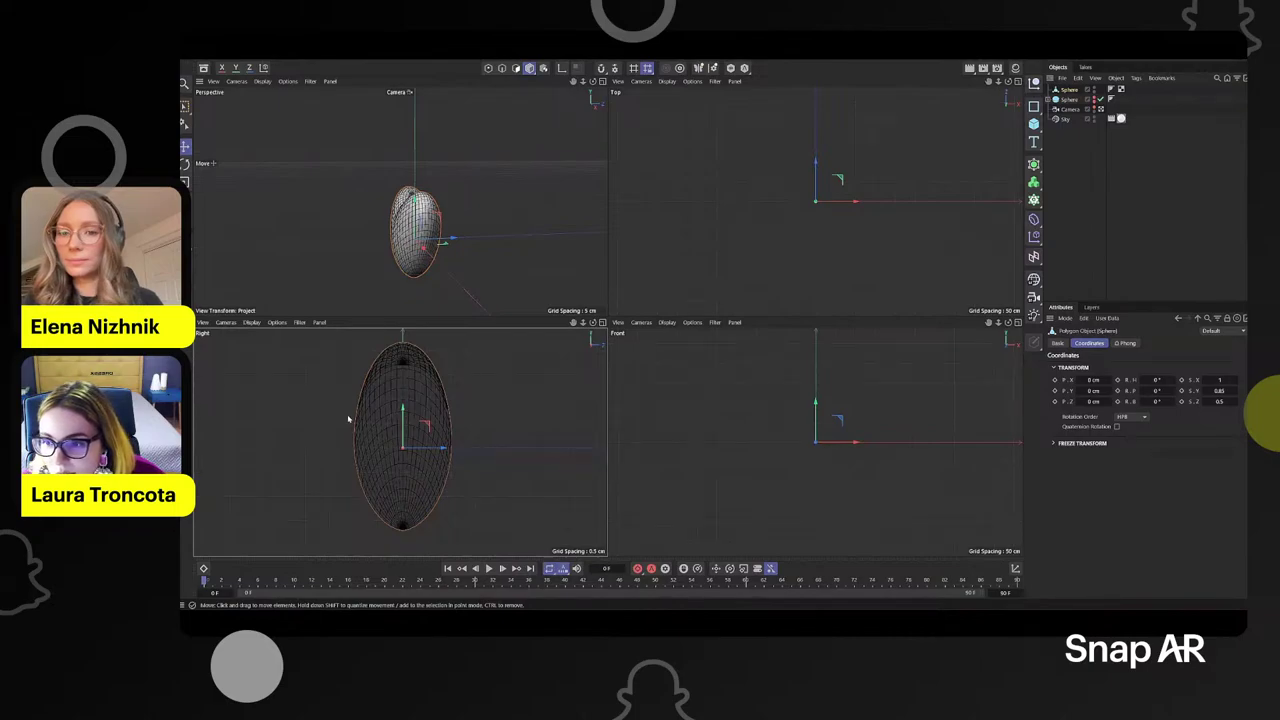
left_click_drag(349, 420, 369, 434)
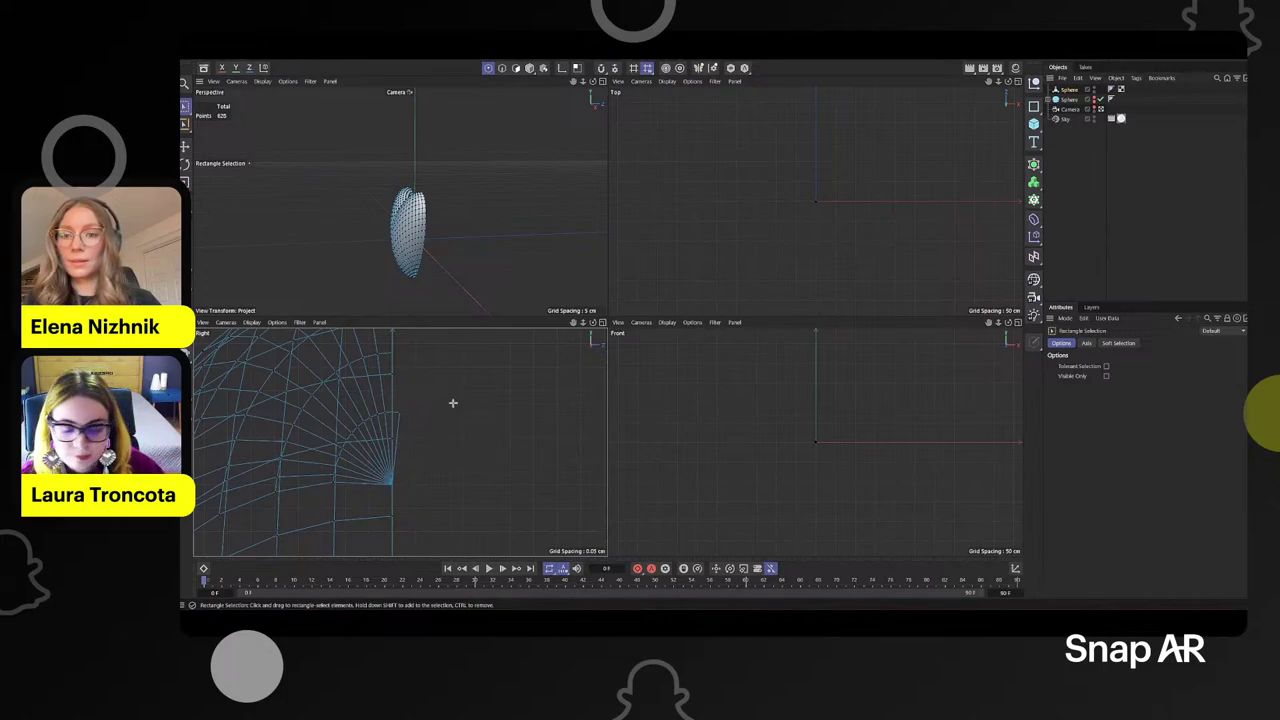
left_click_drag(453, 402, 391, 449)
- Select the open rim of the half heart in edge mode with Loop Selection
left_click(705, 441)
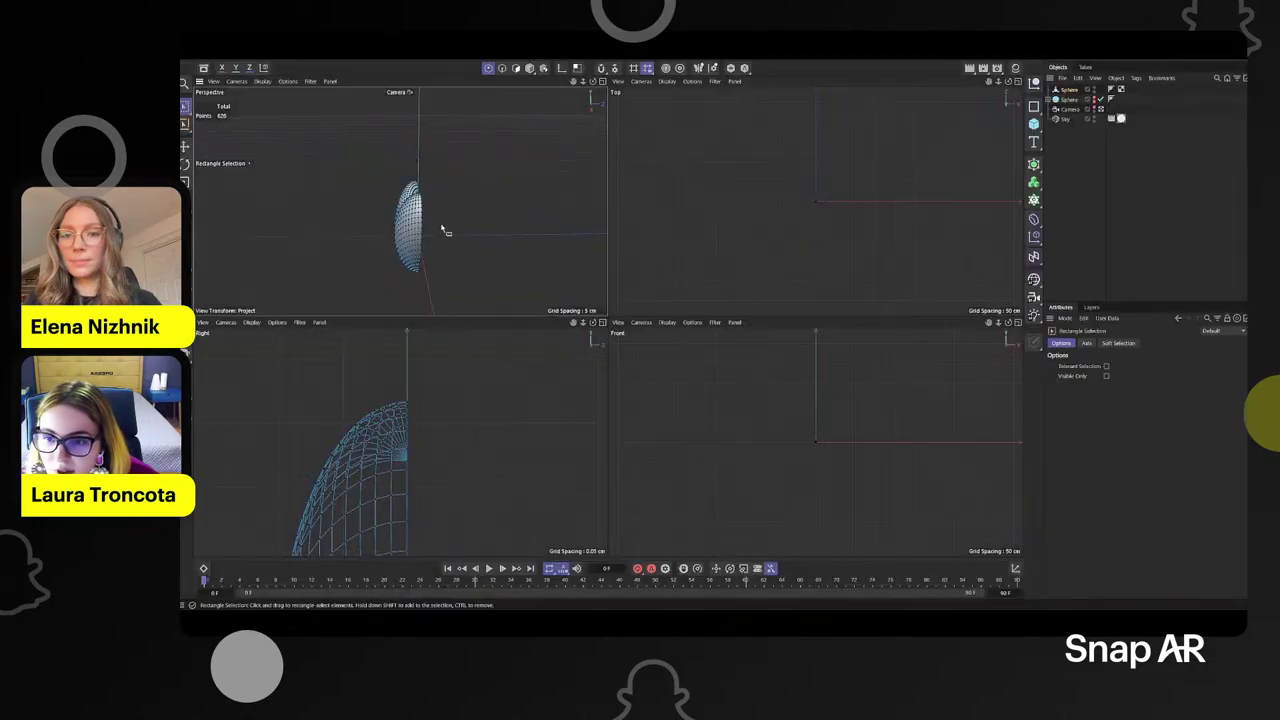
left_click_drag(443, 229, 437, 222, "alt")
left_click(502, 69)
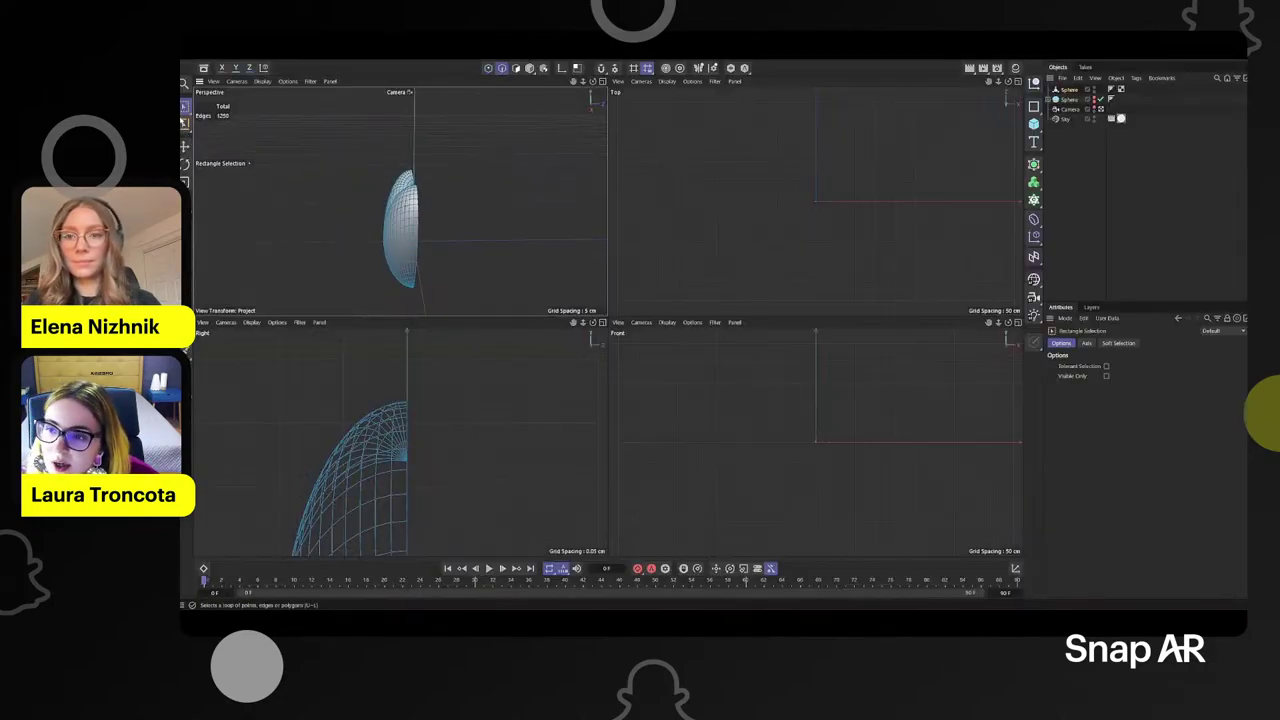
left_click(185, 123)
left_click(225, 140)
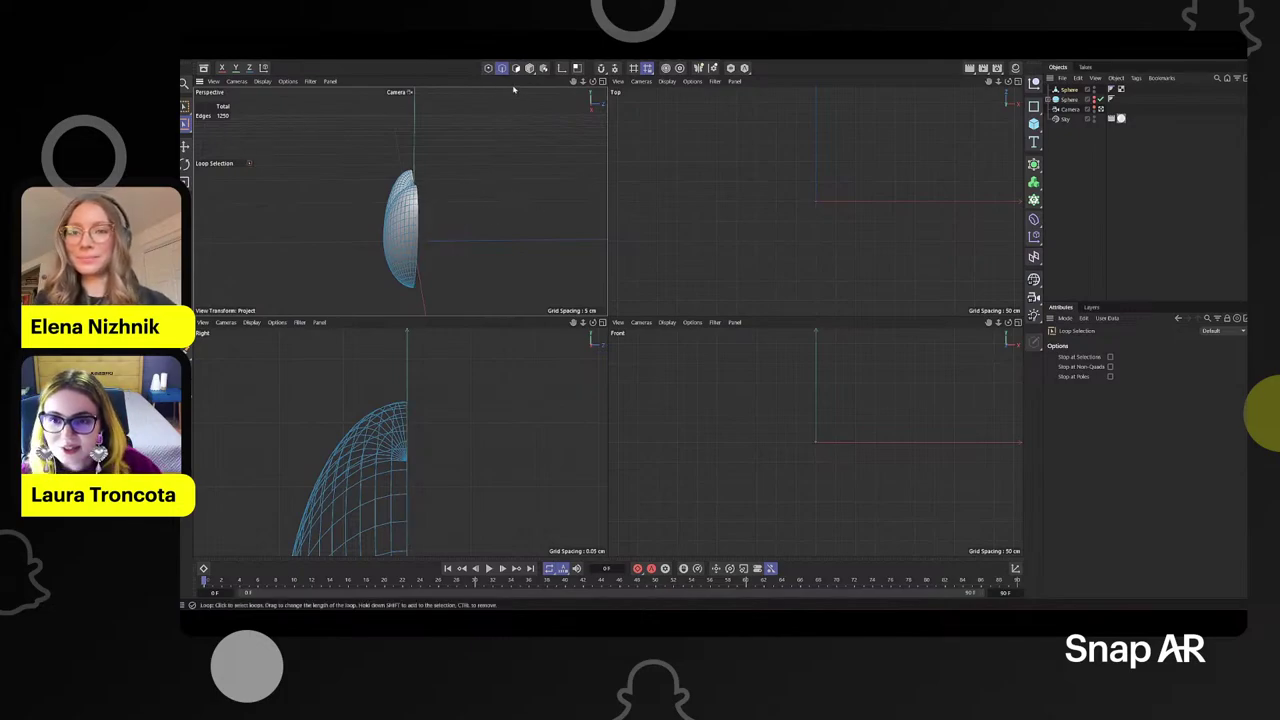
middle_click(514, 88)
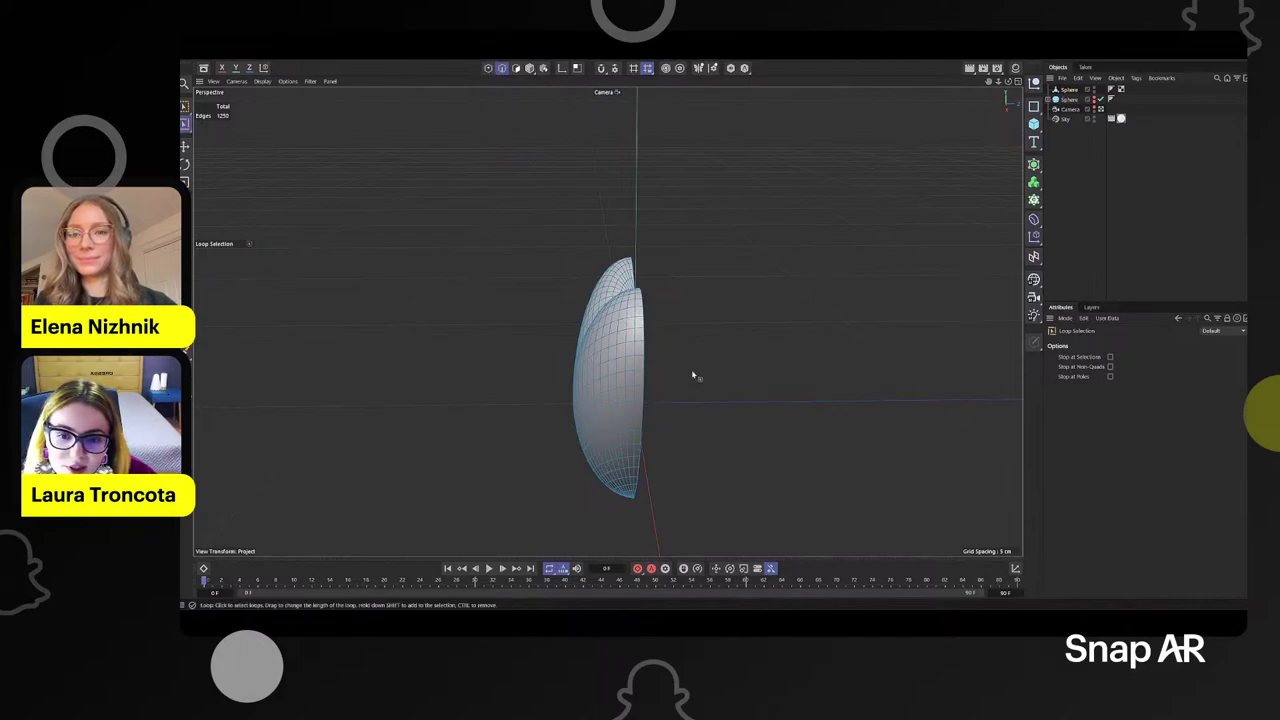
scroll(643, 327, "up", 1)
left_click(646, 330)
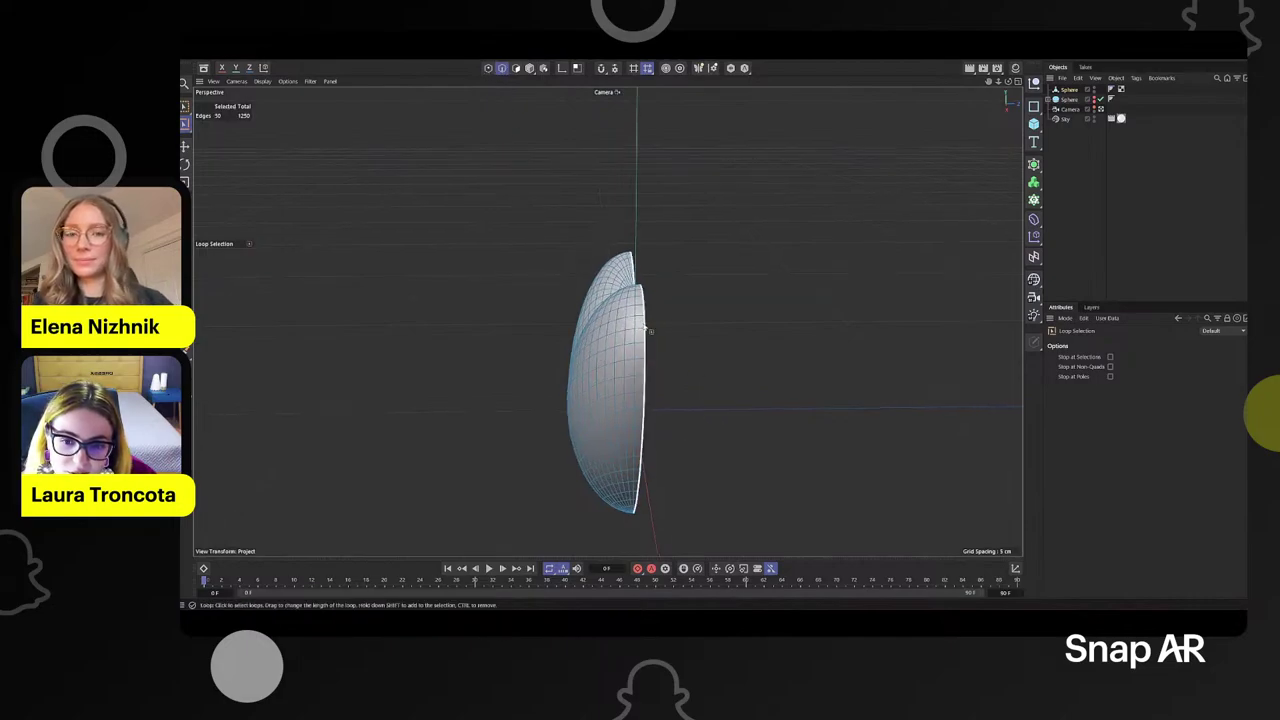
- Convert the selected rim edges to a spline and move the spline out of the polygon heart to the hierarchy's top level
right_click(645, 327)
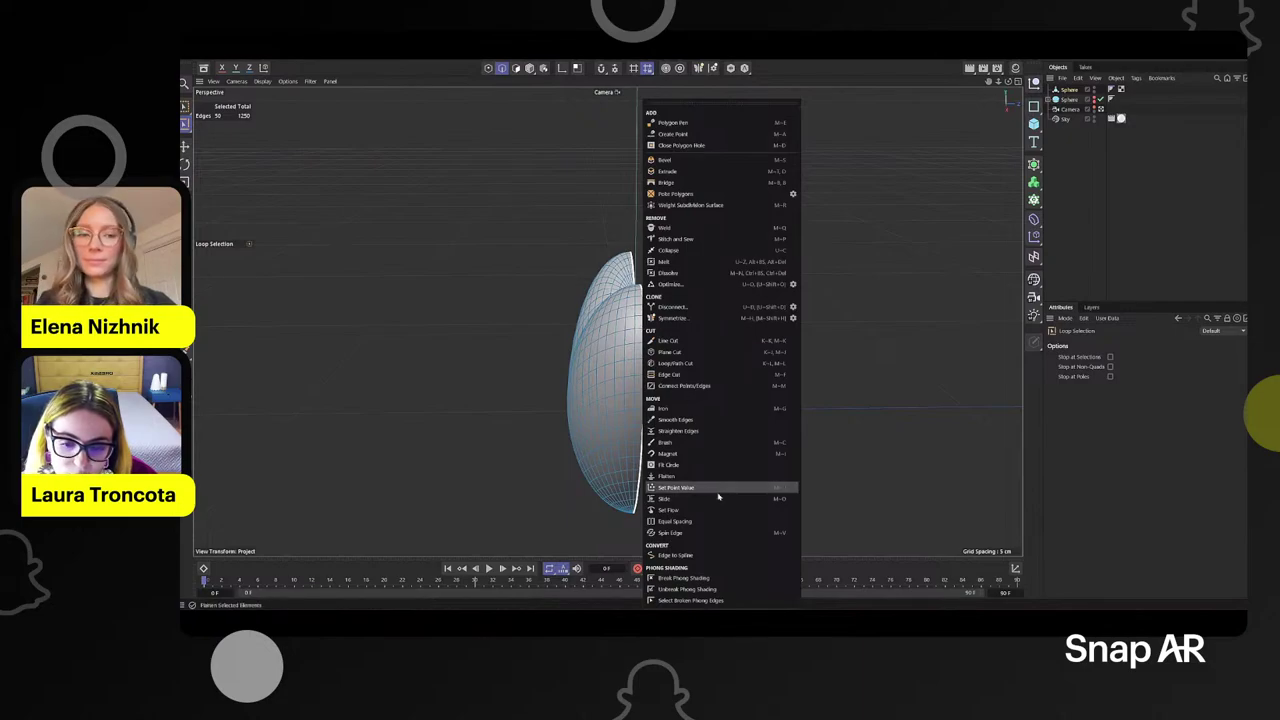
left_click(689, 556)
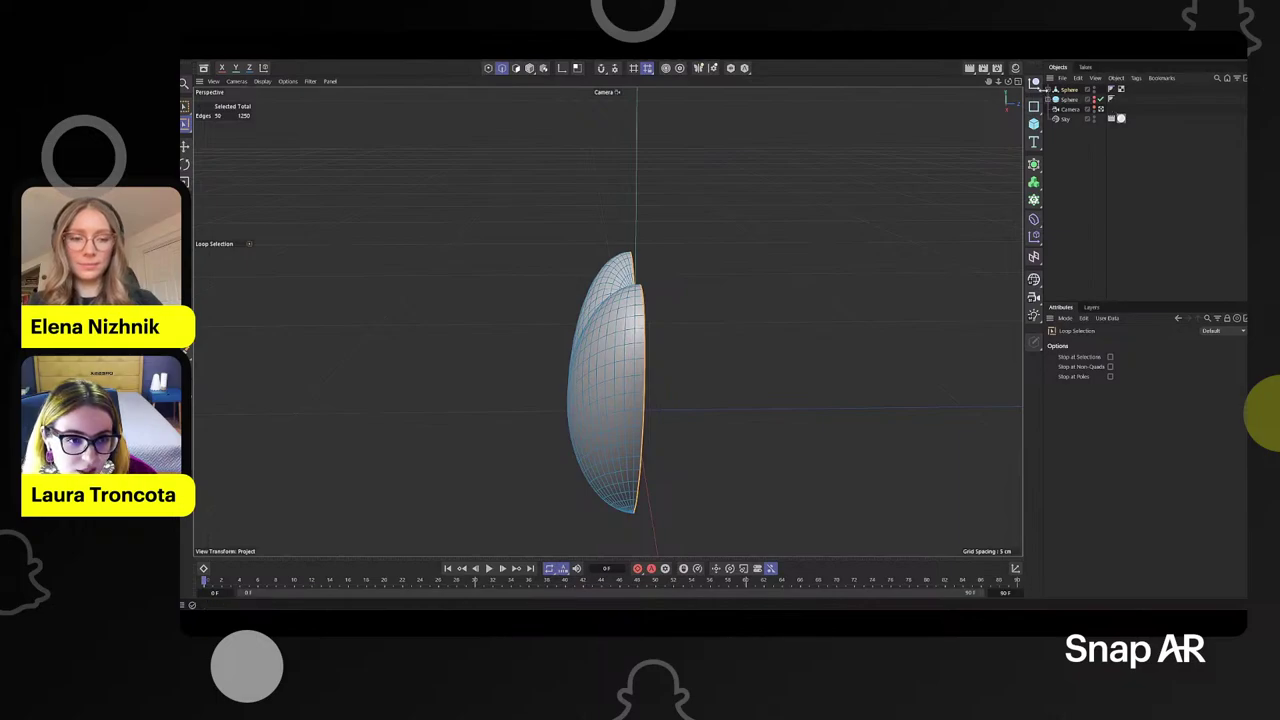
left_click(1070, 98)
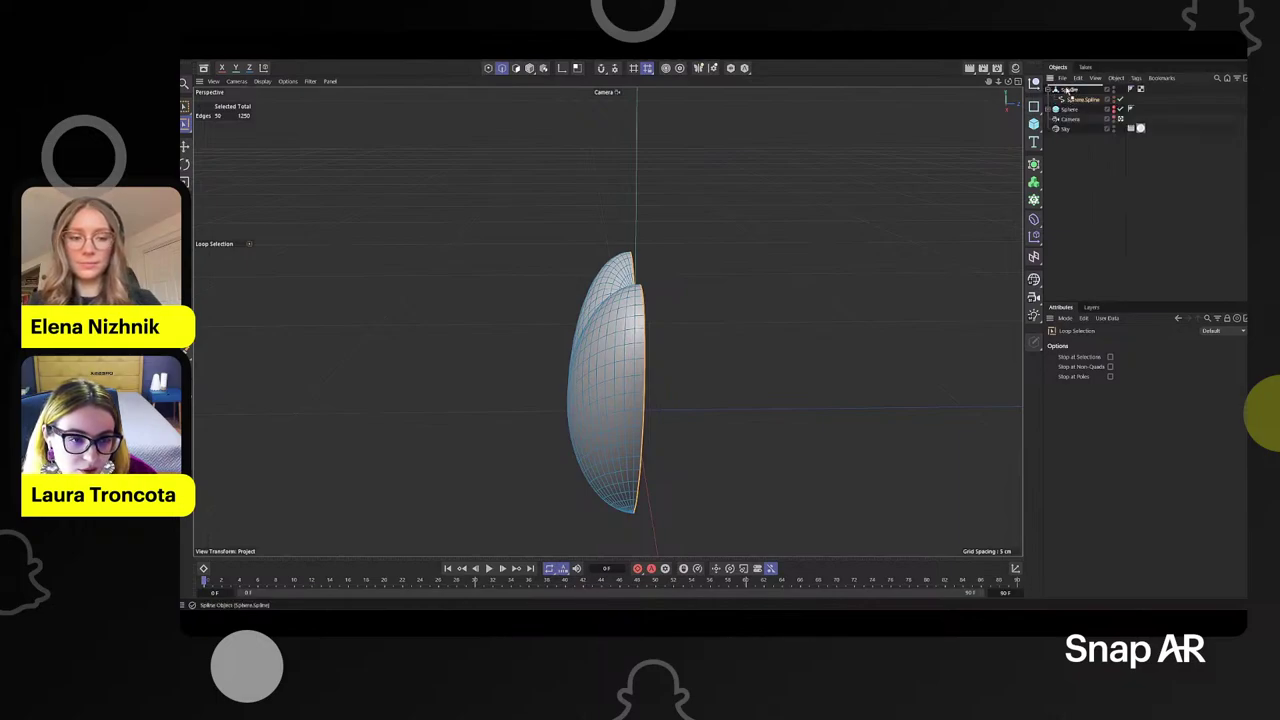
left_click_drag(1066, 90, 1064, 87)
scroll(770, 234, "down", 2)
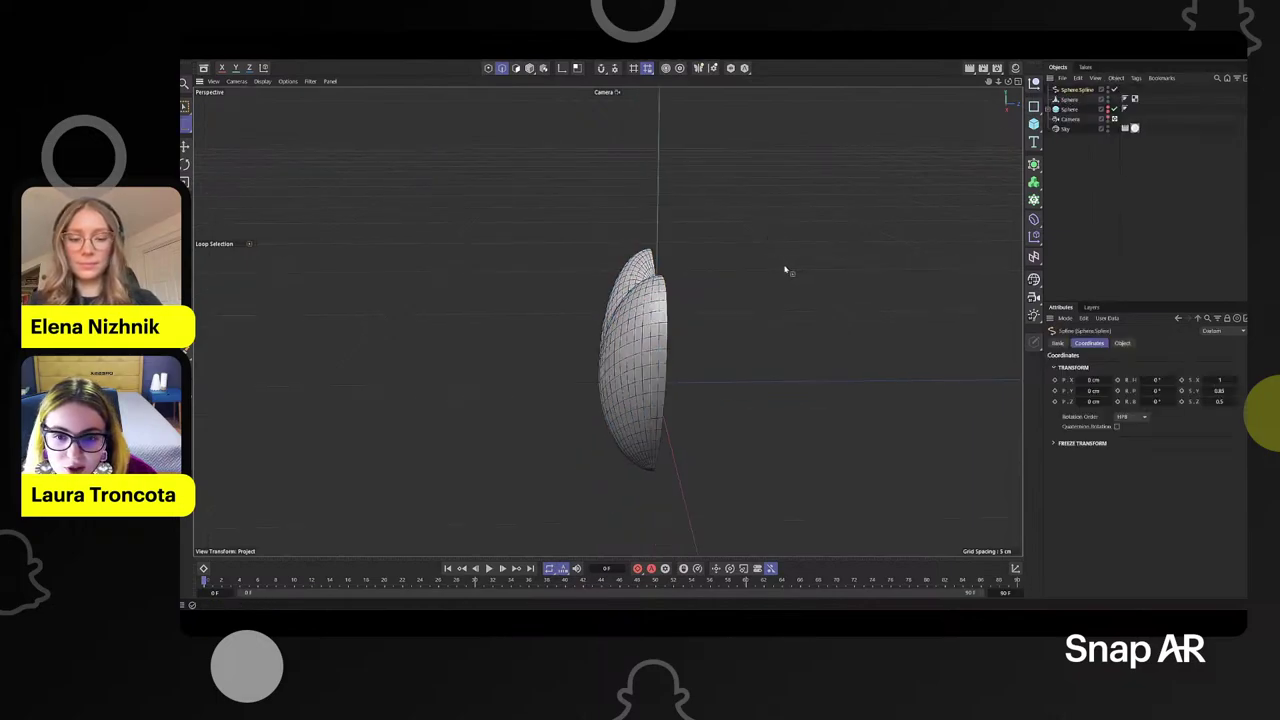
- Add an Extrude generator and place the heart rim spline inside it
middle_click_drag(784, 269, 718, 275, "alt")
left_click_drag(718, 277, 748, 278, "alt")
left_click(182, 84)
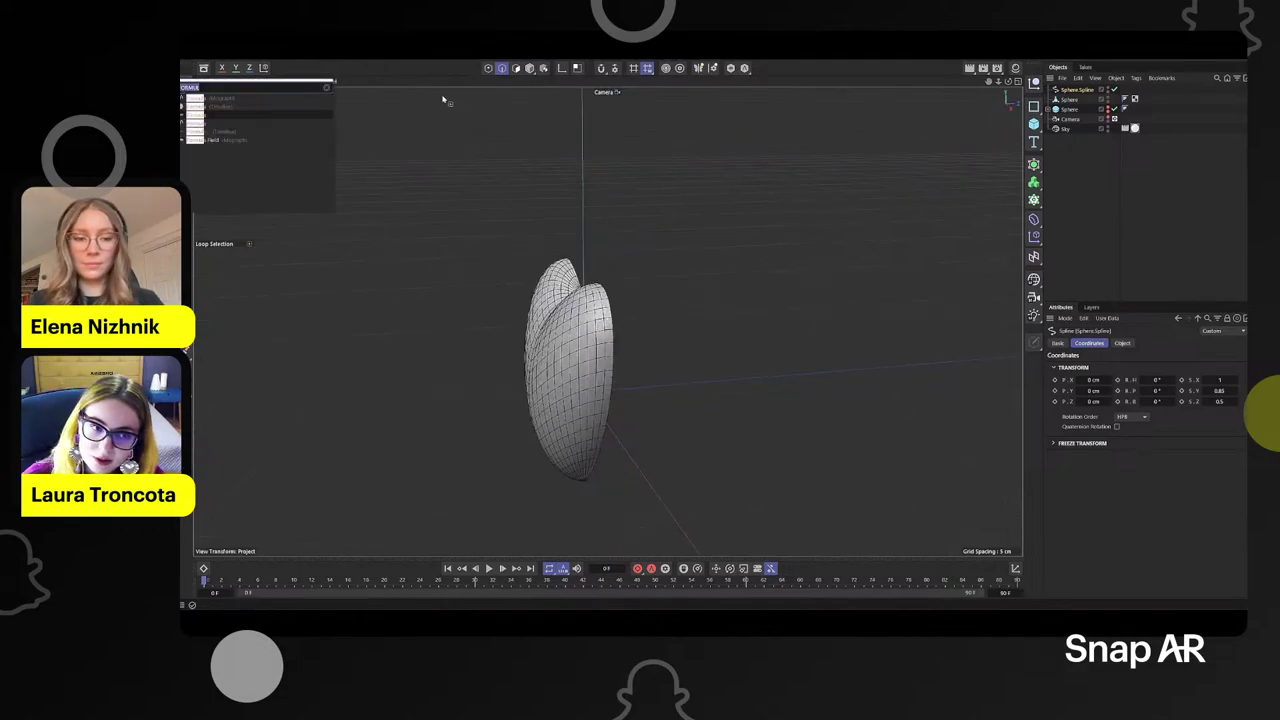
type("EXTR")
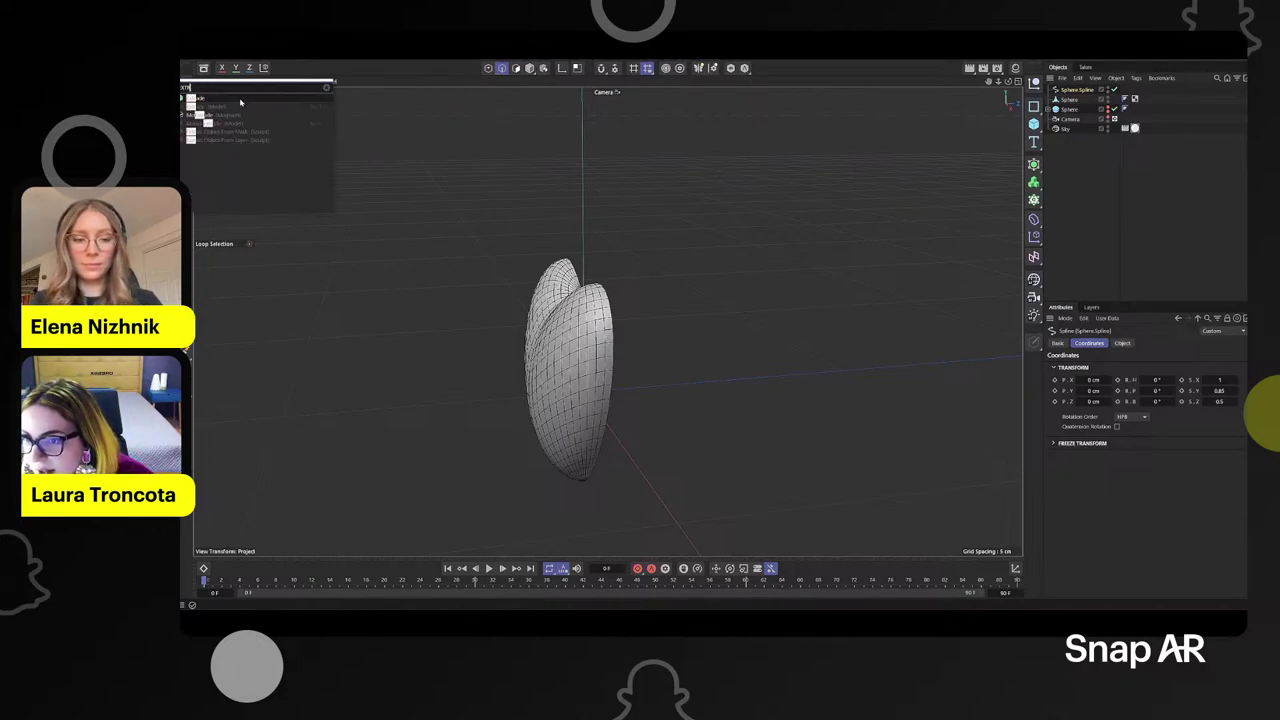
left_click(240, 103)
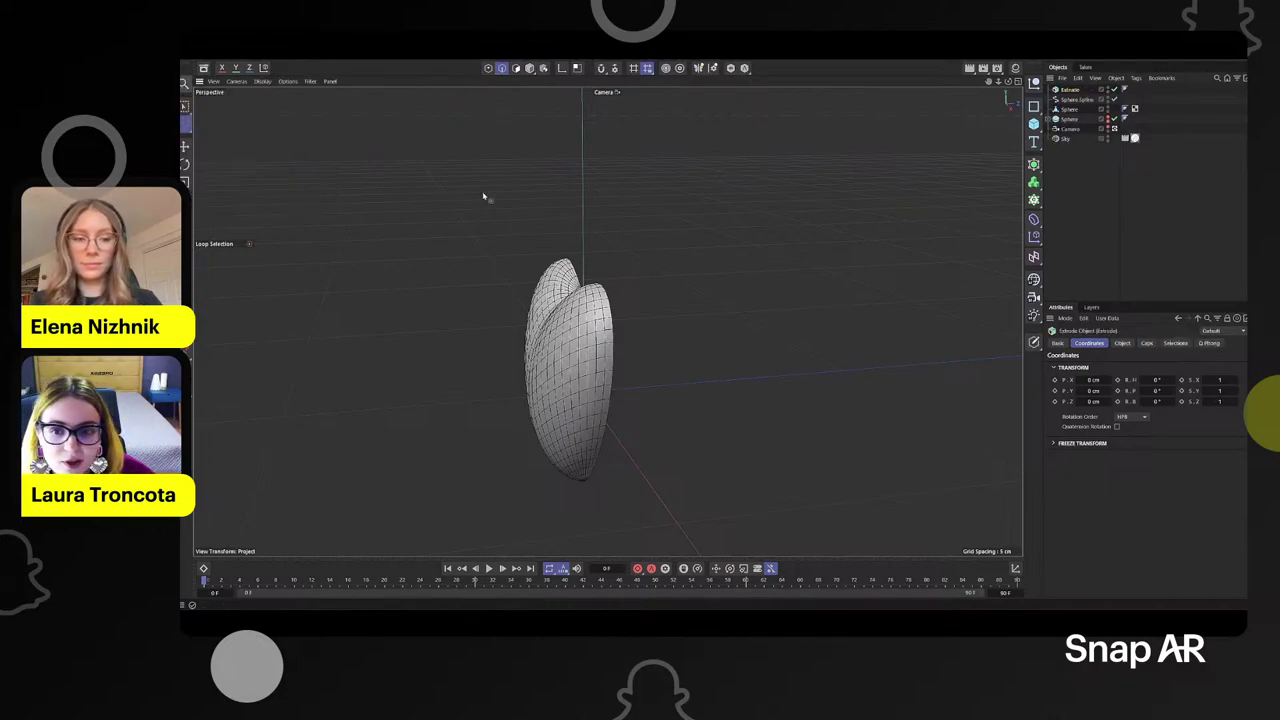
left_click_drag(1076, 99, 1066, 91)
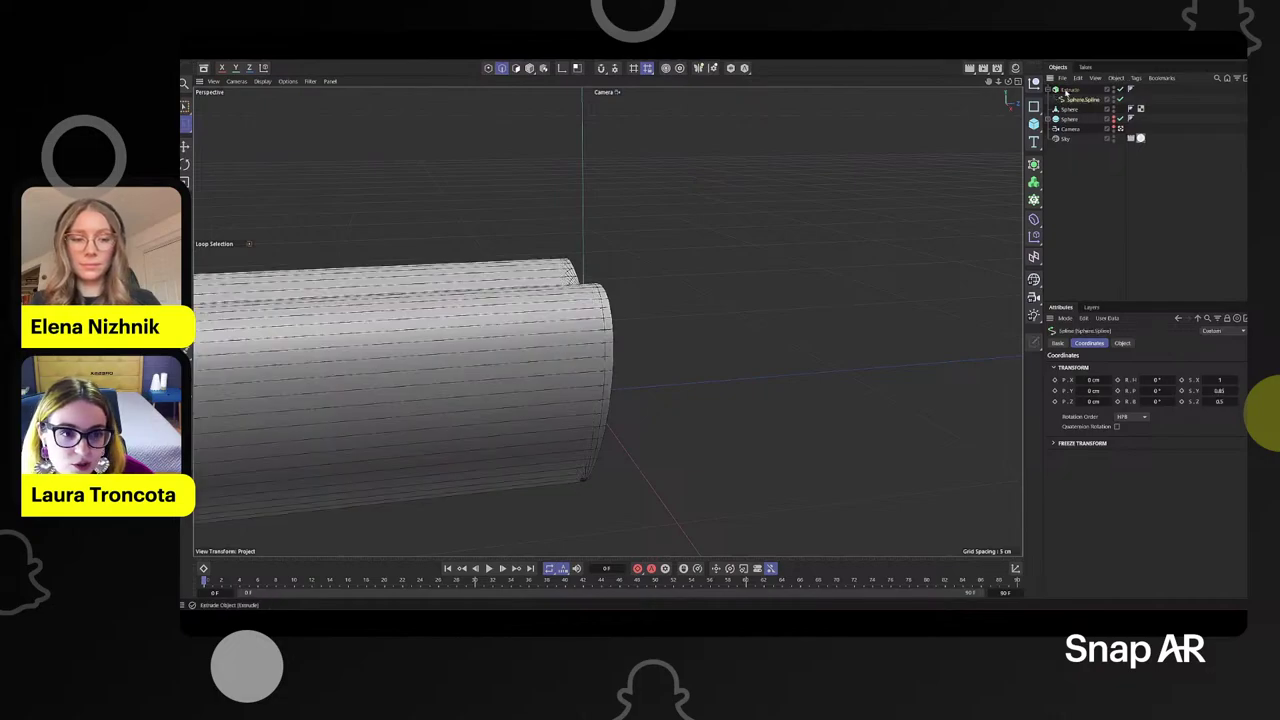
left_click(1067, 90)
- Set the Extrude's direction to Z and its offset to 0.2 cm
scroll(667, 338, "down", 1)
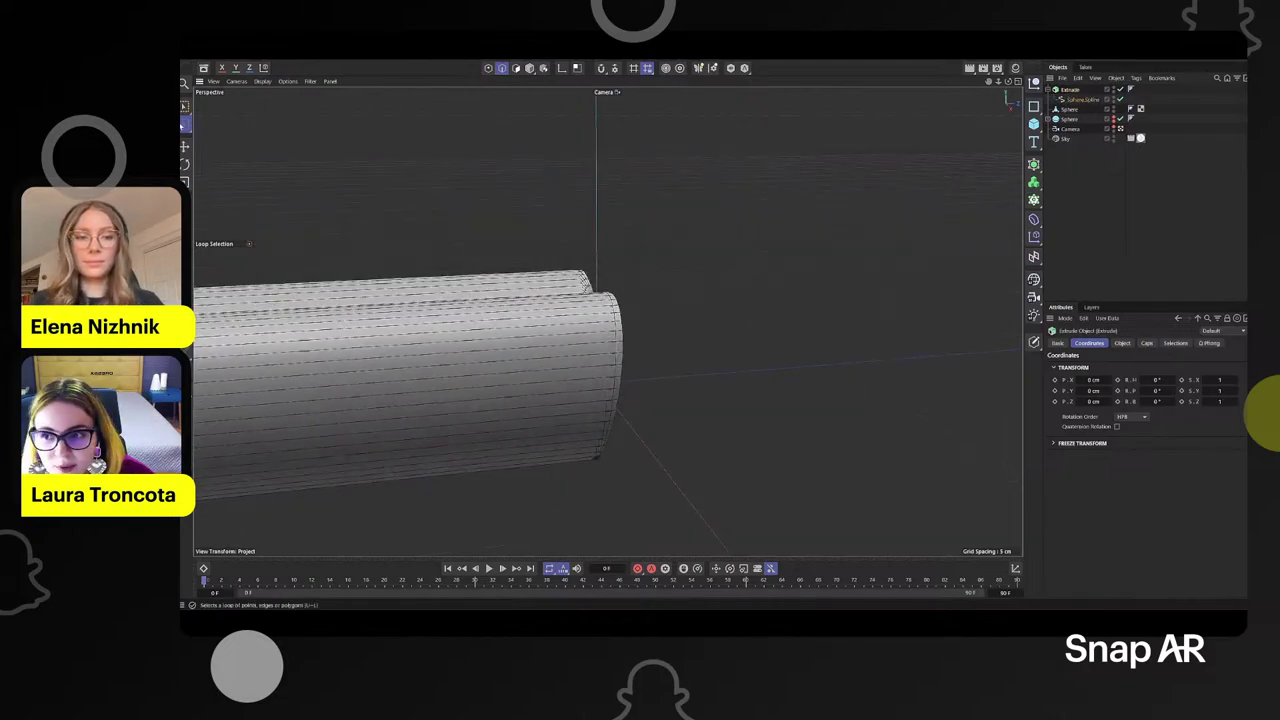
key("e")
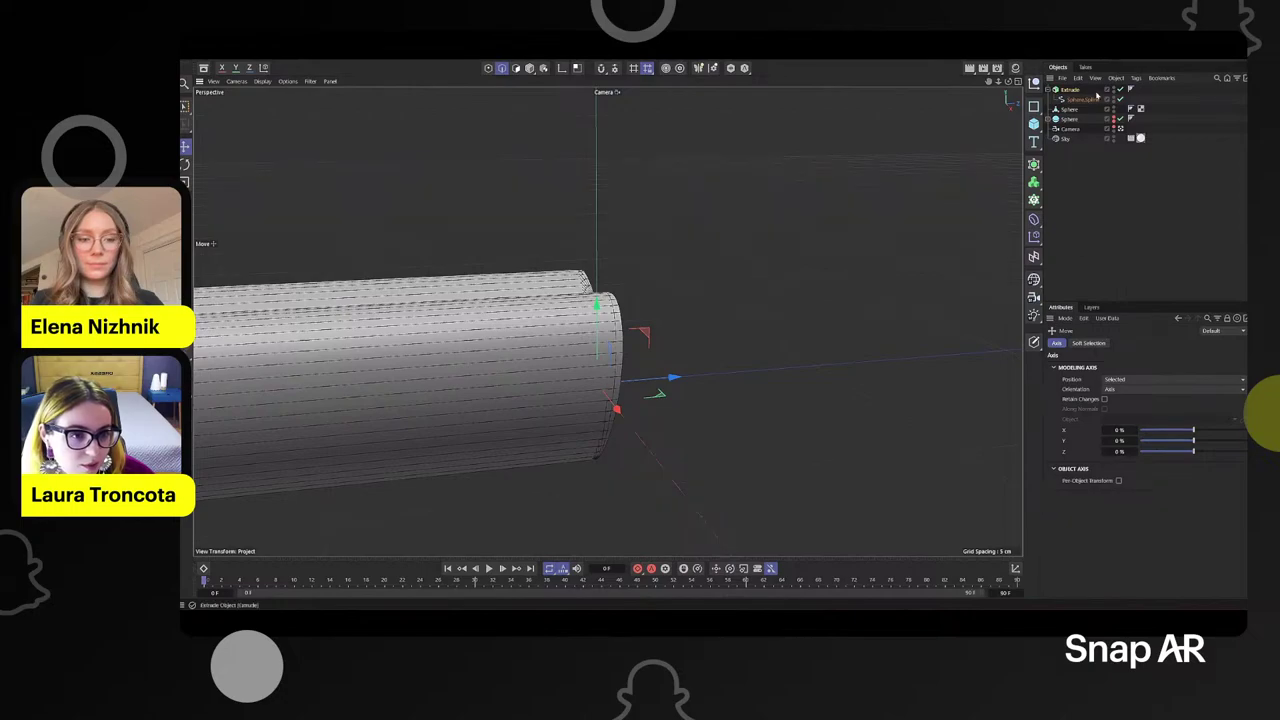
left_click(1090, 90)
left_click(1122, 343)
left_click(1144, 367)
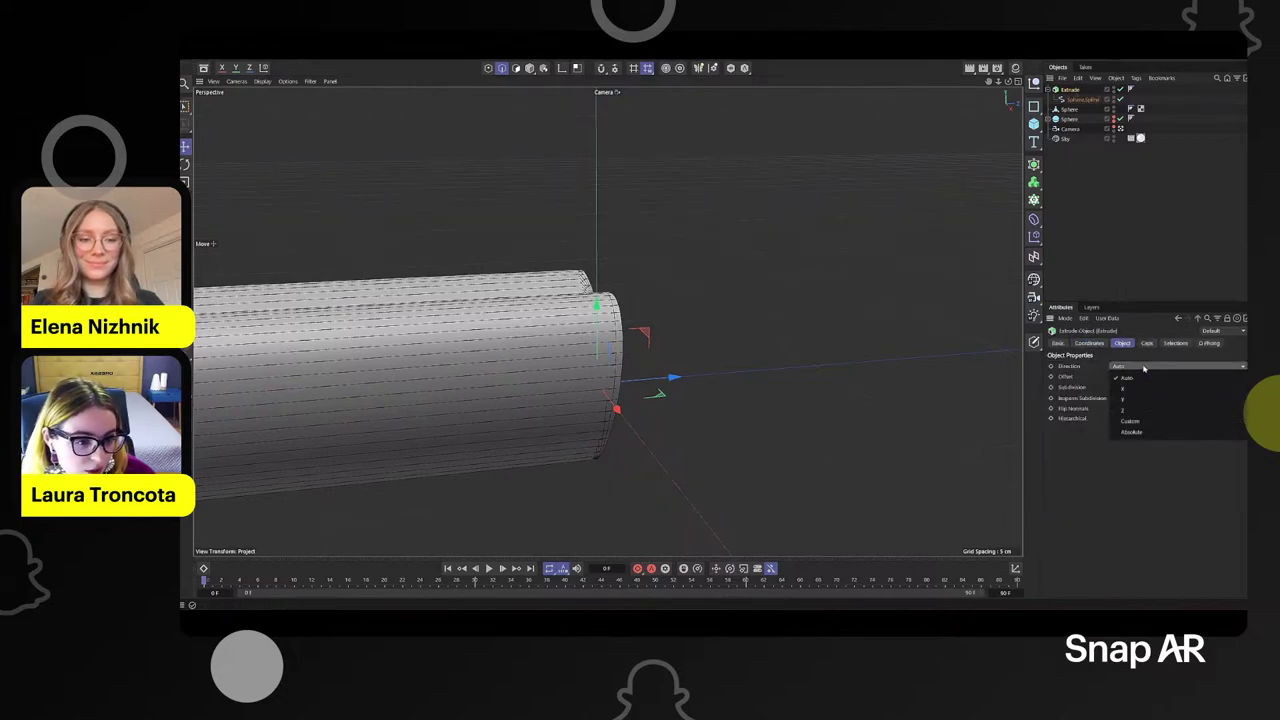
left_click(1131, 413)
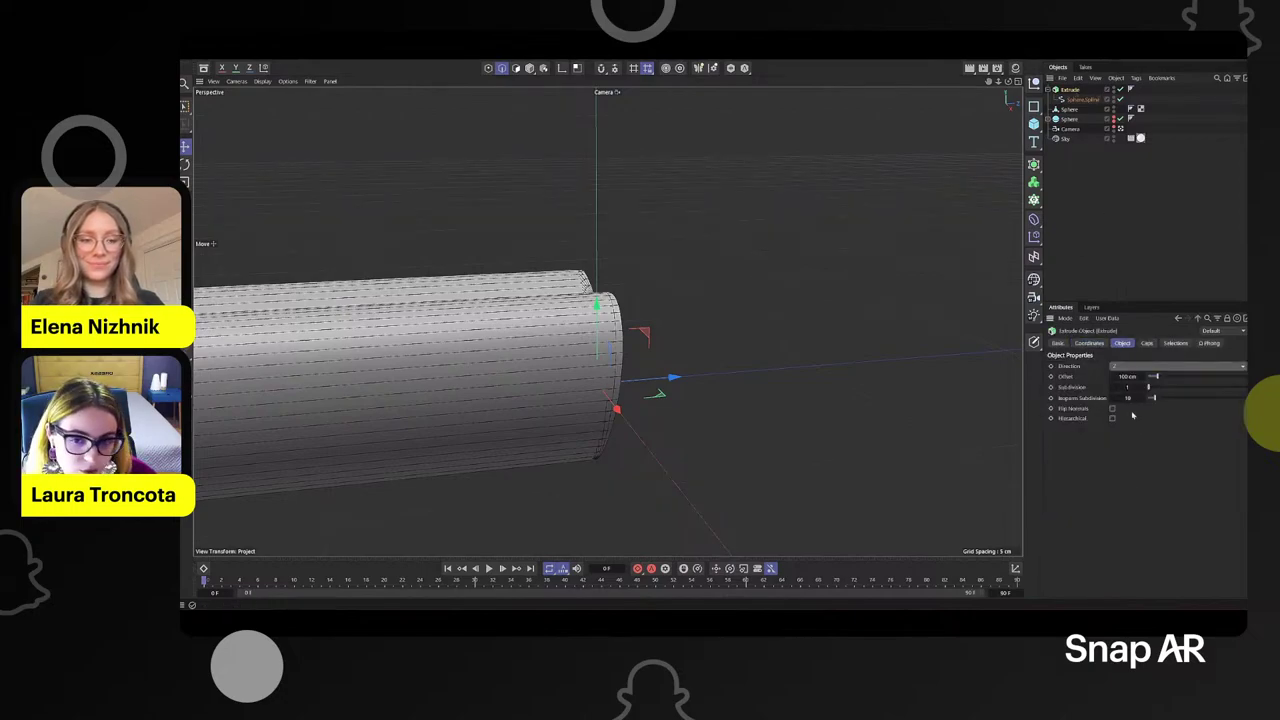
double_click(1127, 376)
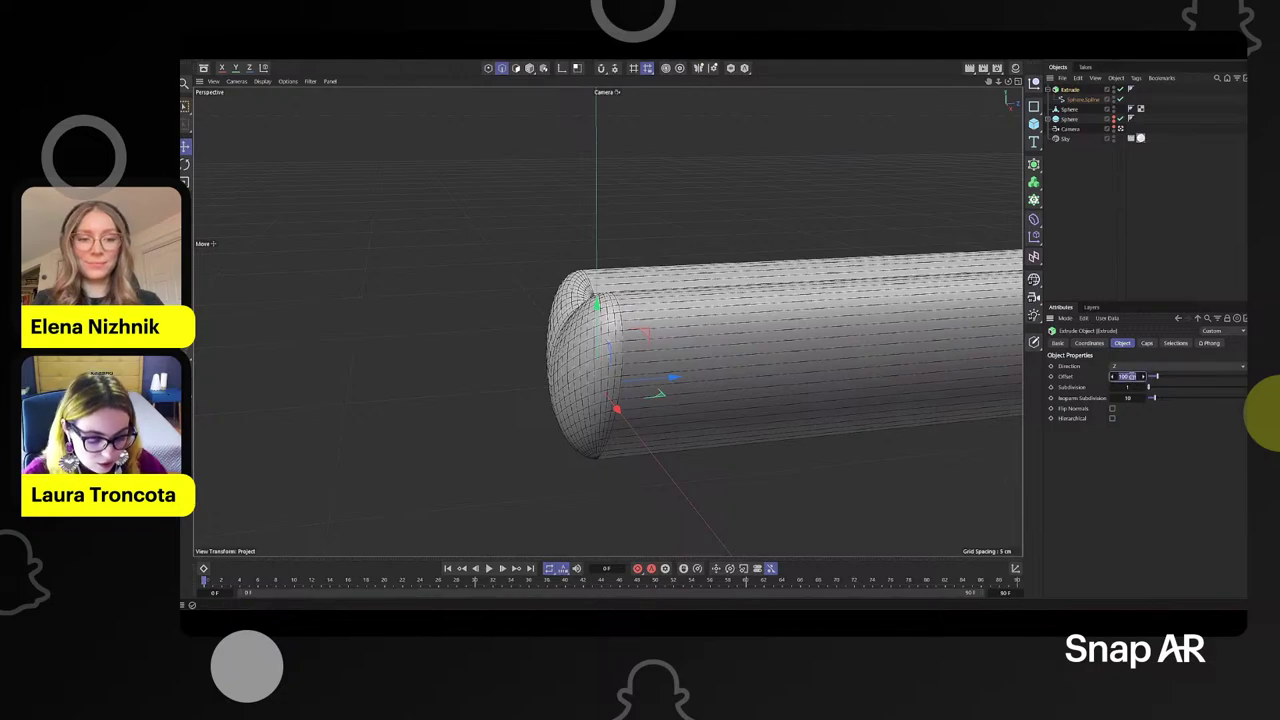
type("0.2")
key("Return")
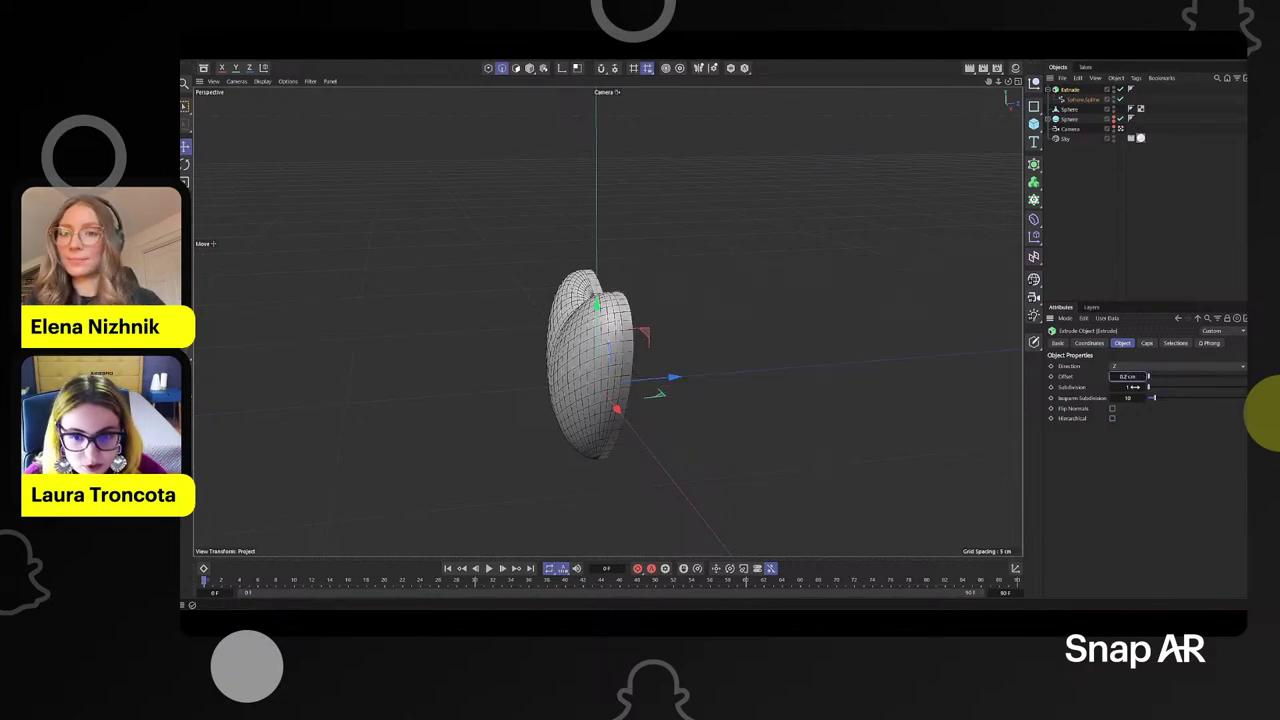
- Turn off the Extrude's start cap while the half-heart mesh is temporarily hidden, and show the mesh again
scroll(679, 306, "up", 3)
left_click_drag(679, 306, 531, 259, "alt")
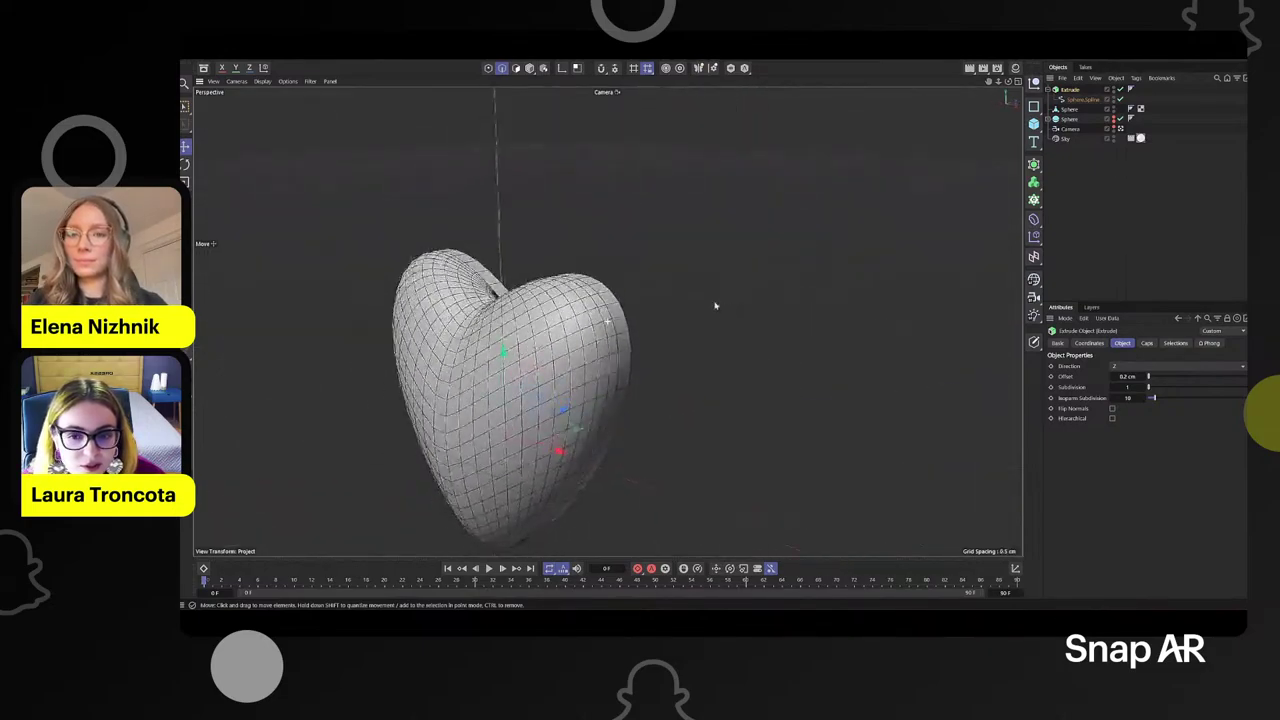
left_click_drag(714, 303, 650, 300, "alt")
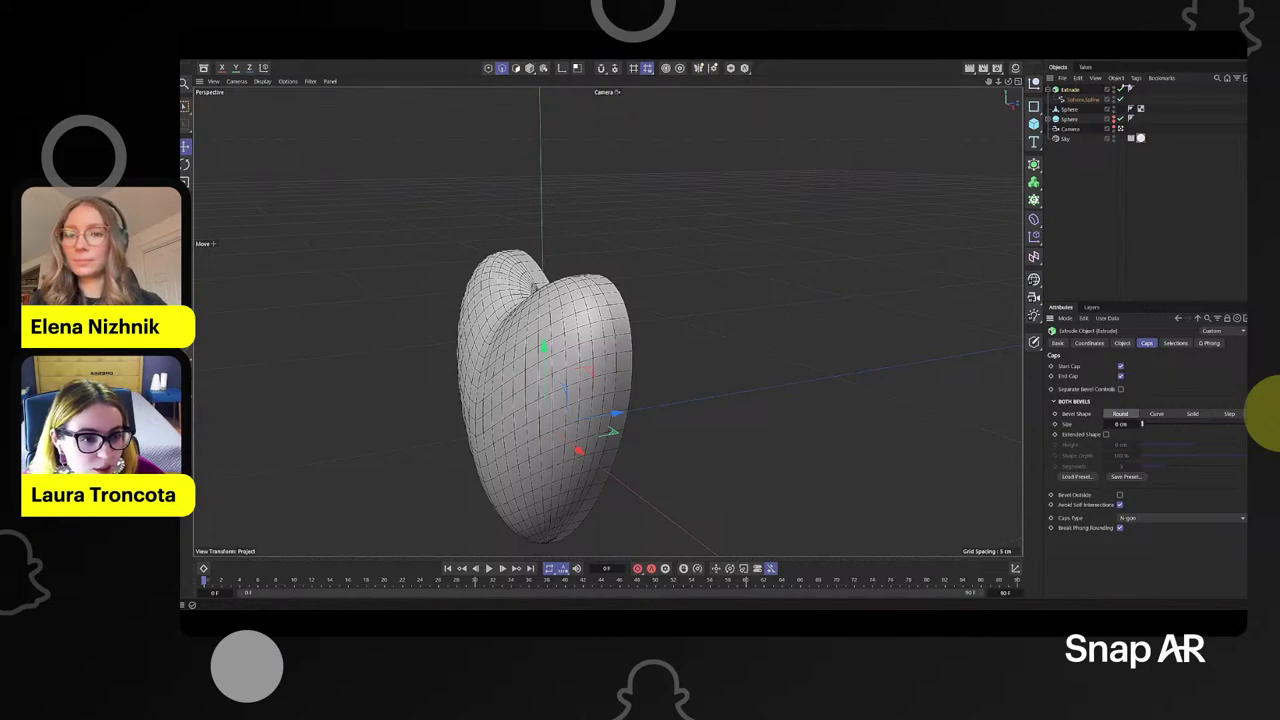
left_click(1114, 108)
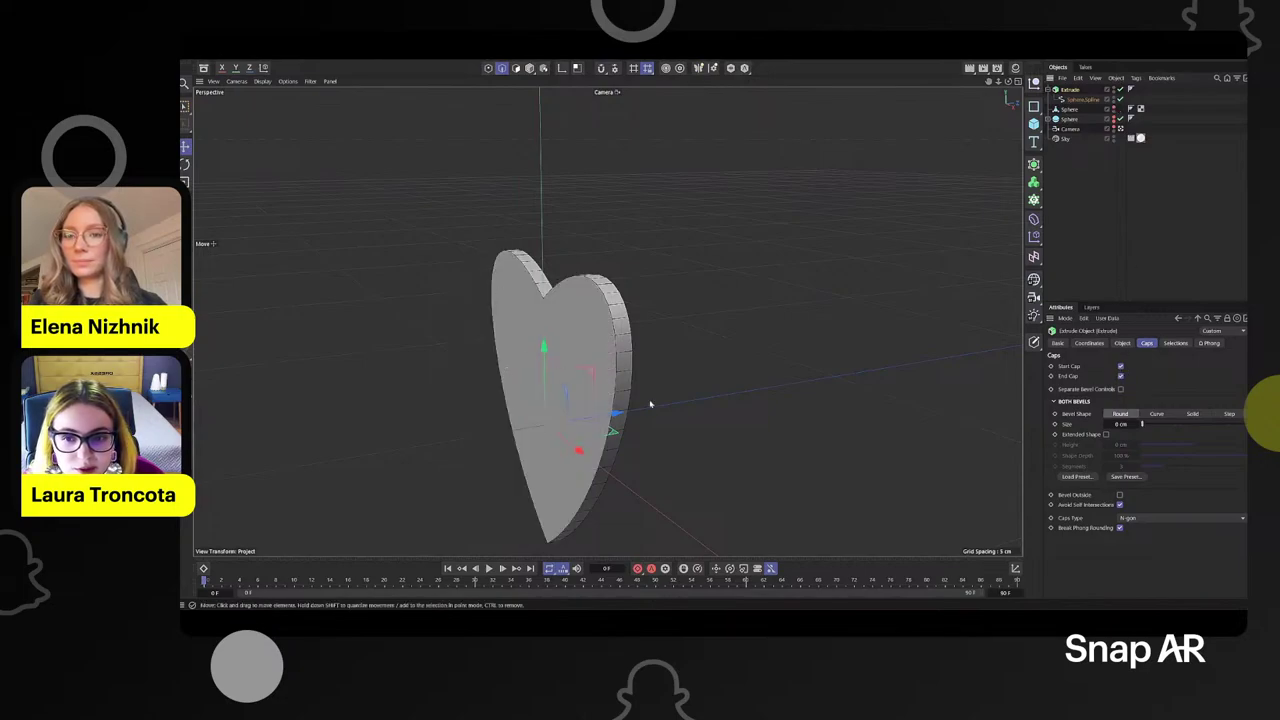
left_click(1120, 366)
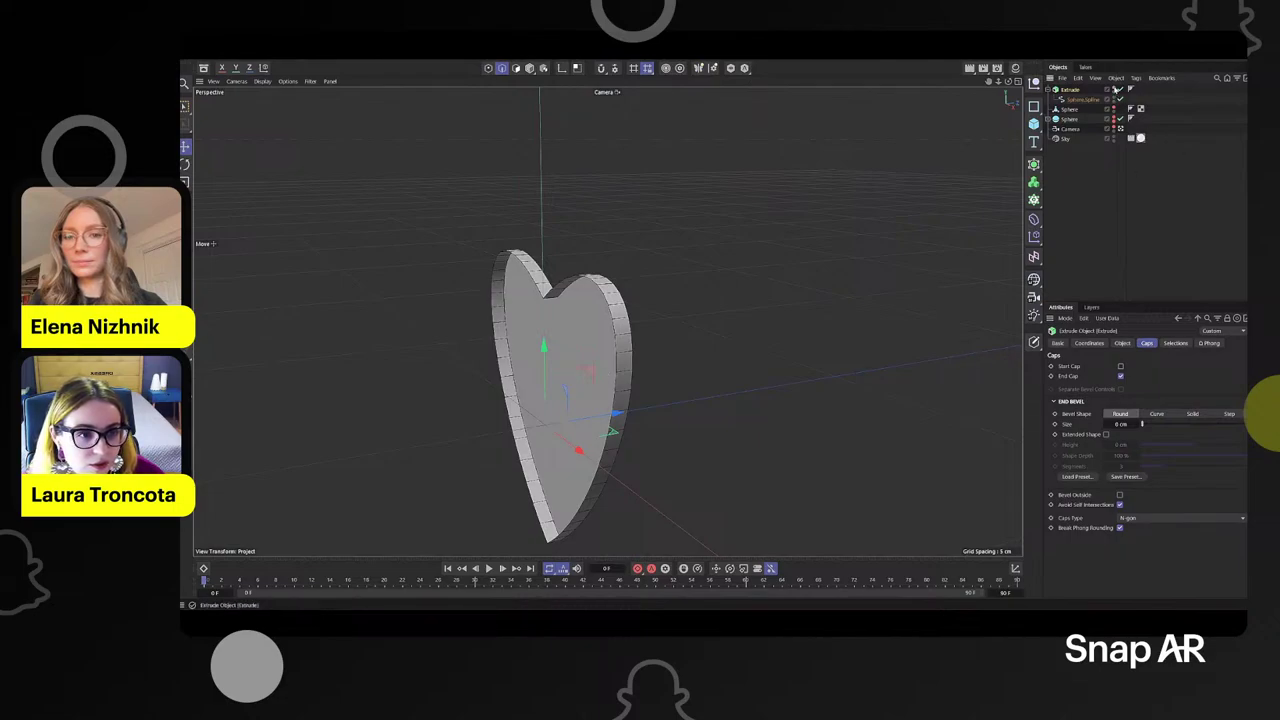
left_click(1115, 88)
left_click(1114, 108)
left_click(1114, 88)
scroll(775, 268, "down", 3)
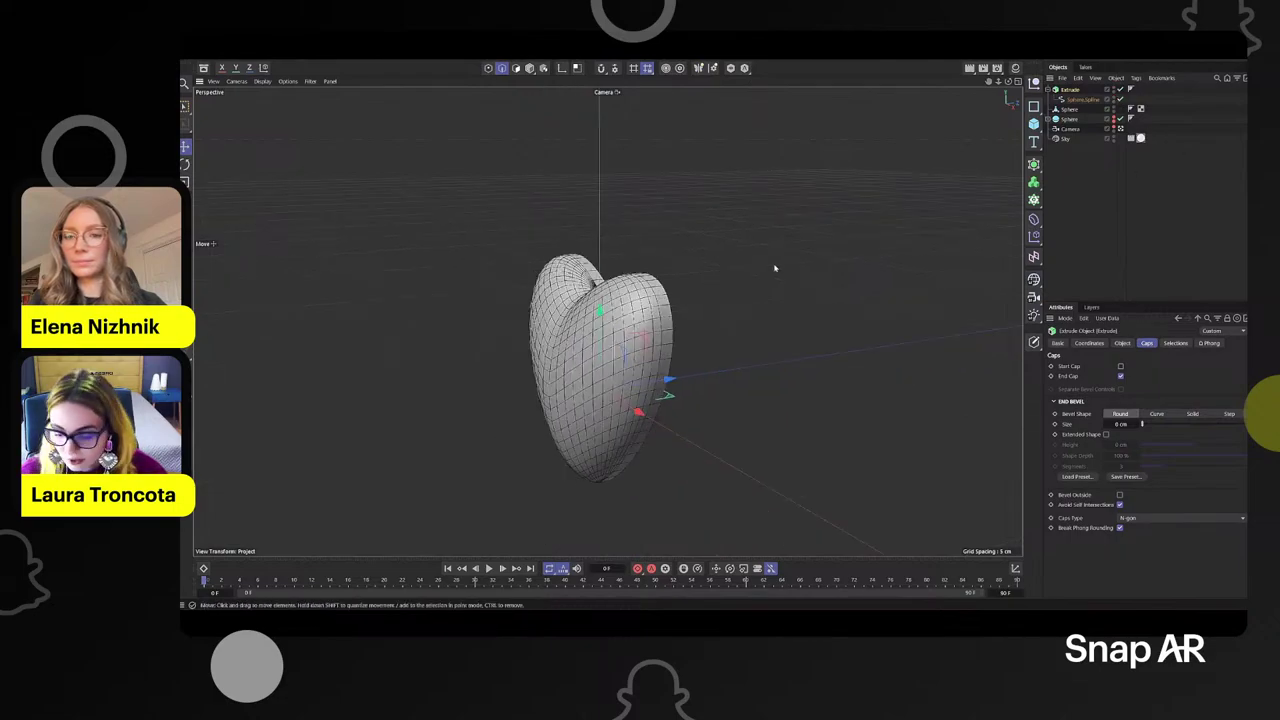
- Add a Torus and scale it down to a ring radius of about 7.5 cm and a pipe radius of about 3.8 cm
left_click_drag(735, 269, 789, 237, "alt")
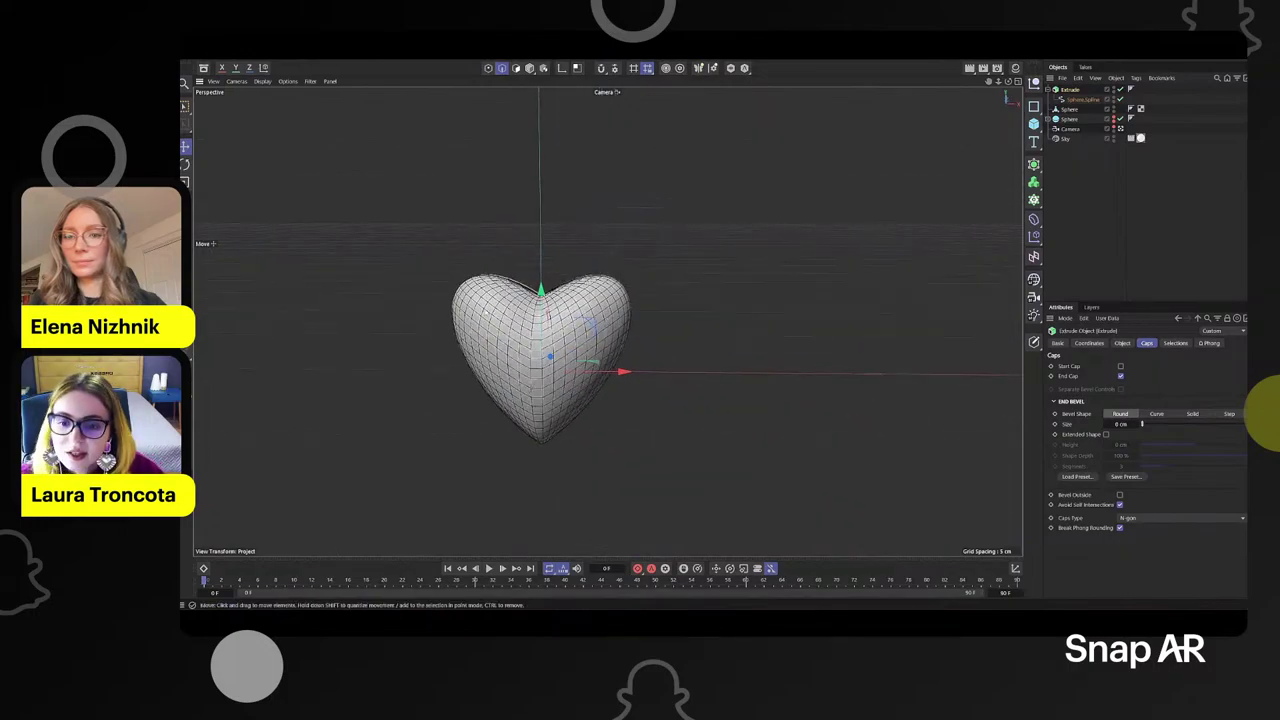
scroll(480, 296, "down", 1)
scroll(477, 284, "up", 4)
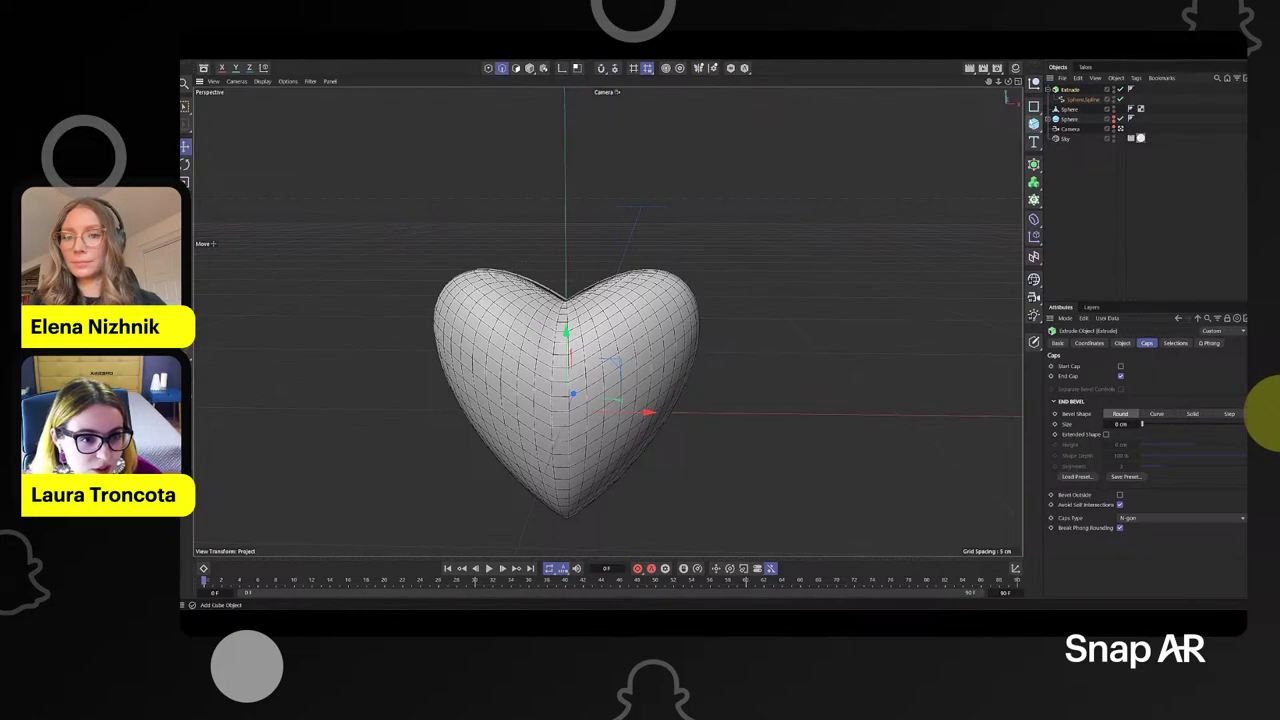
left_click(1034, 124)
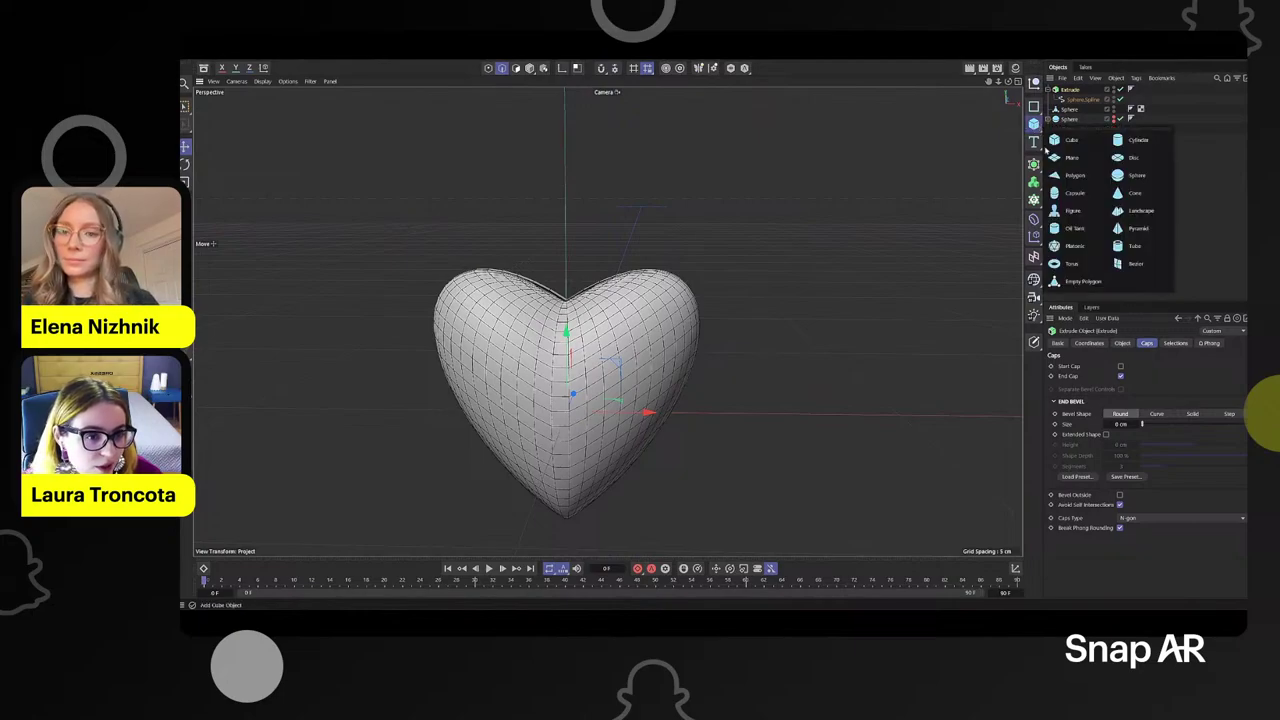
left_click(1069, 264)
scroll(723, 229, "up", 5)
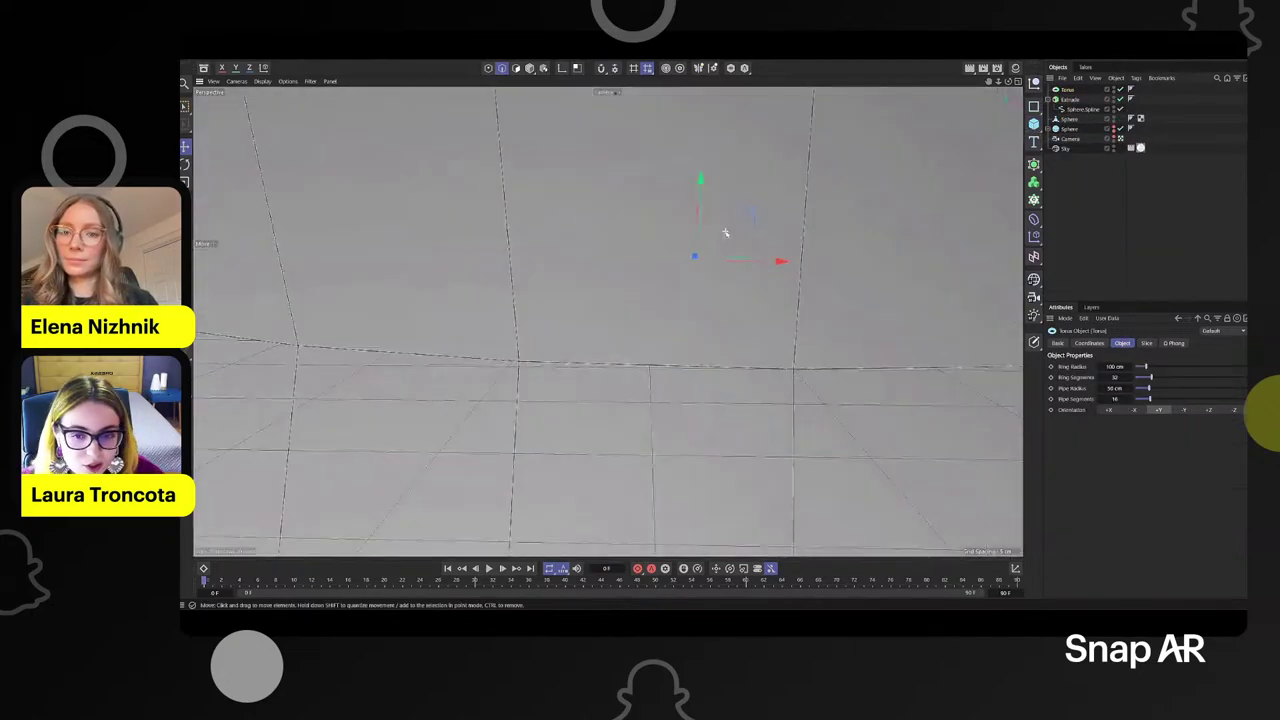
key("t")
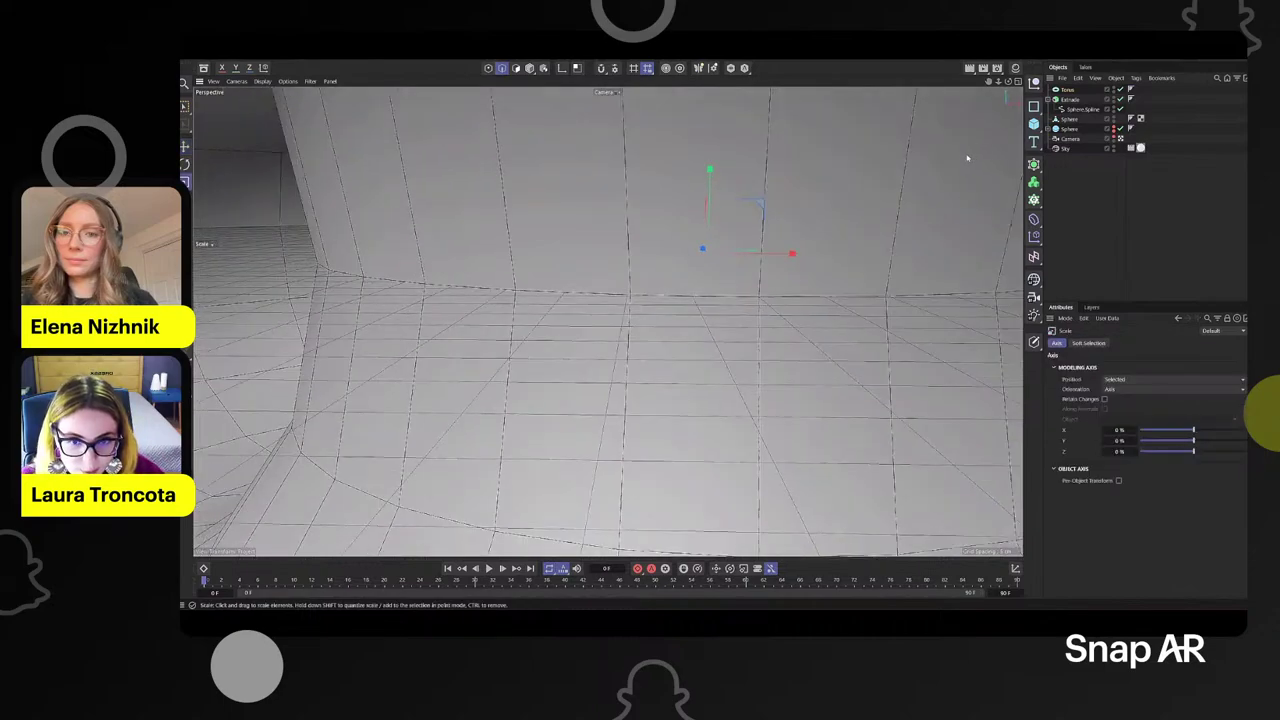
left_click_drag(966, 158, 682, 336)
- Set the torus orientation to +Z and move it up along Y above the heart
left_click(1058, 92)
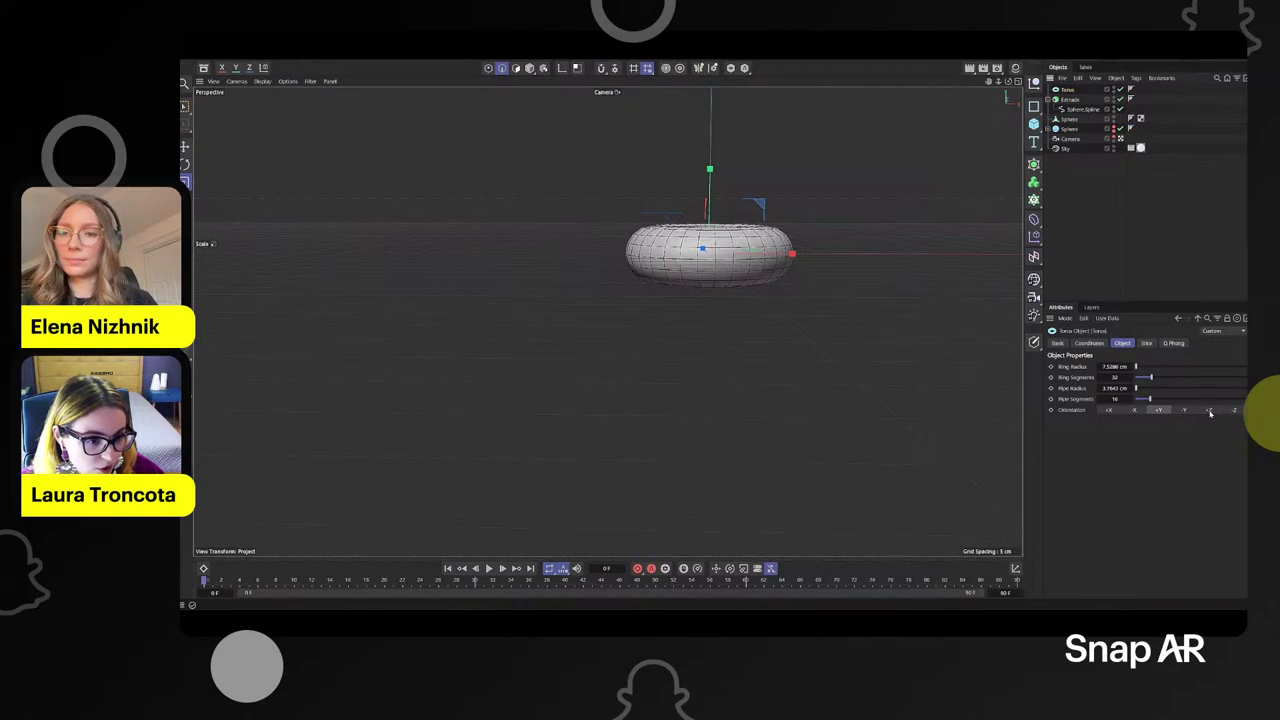
left_click(1210, 412)
scroll(720, 207, "up", 4)
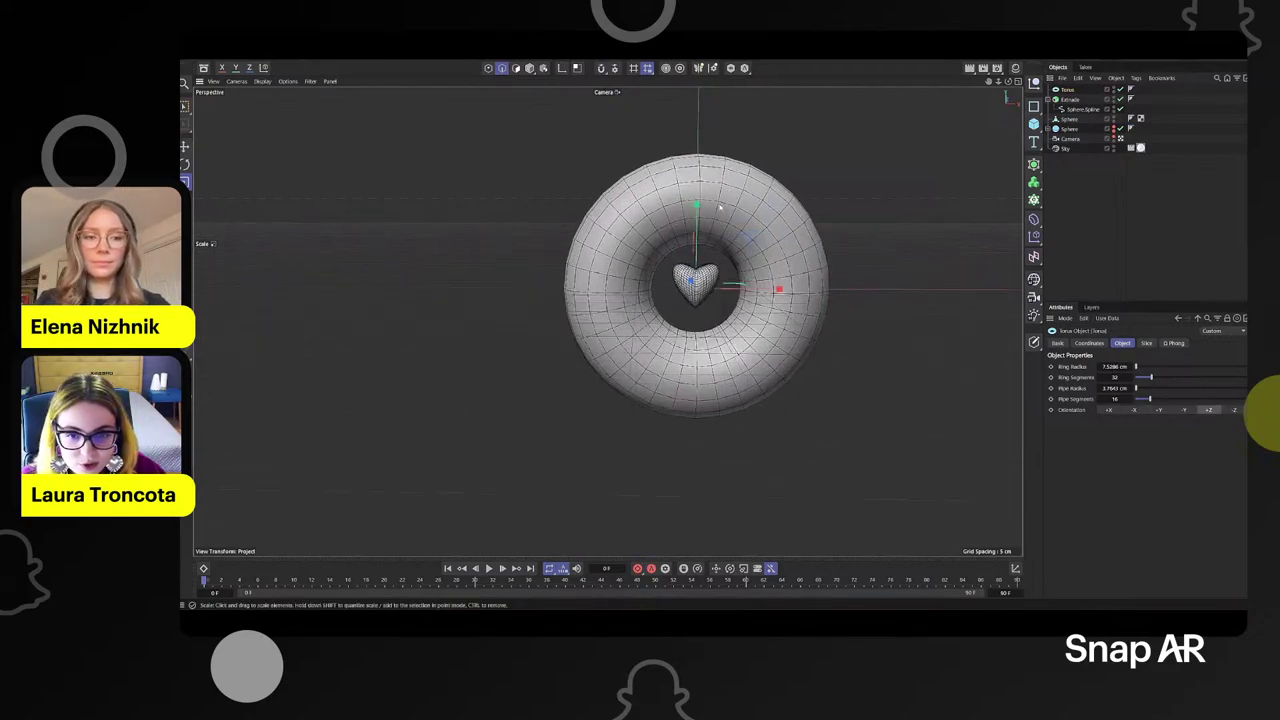
scroll(719, 207, "up", 3)
key("e")
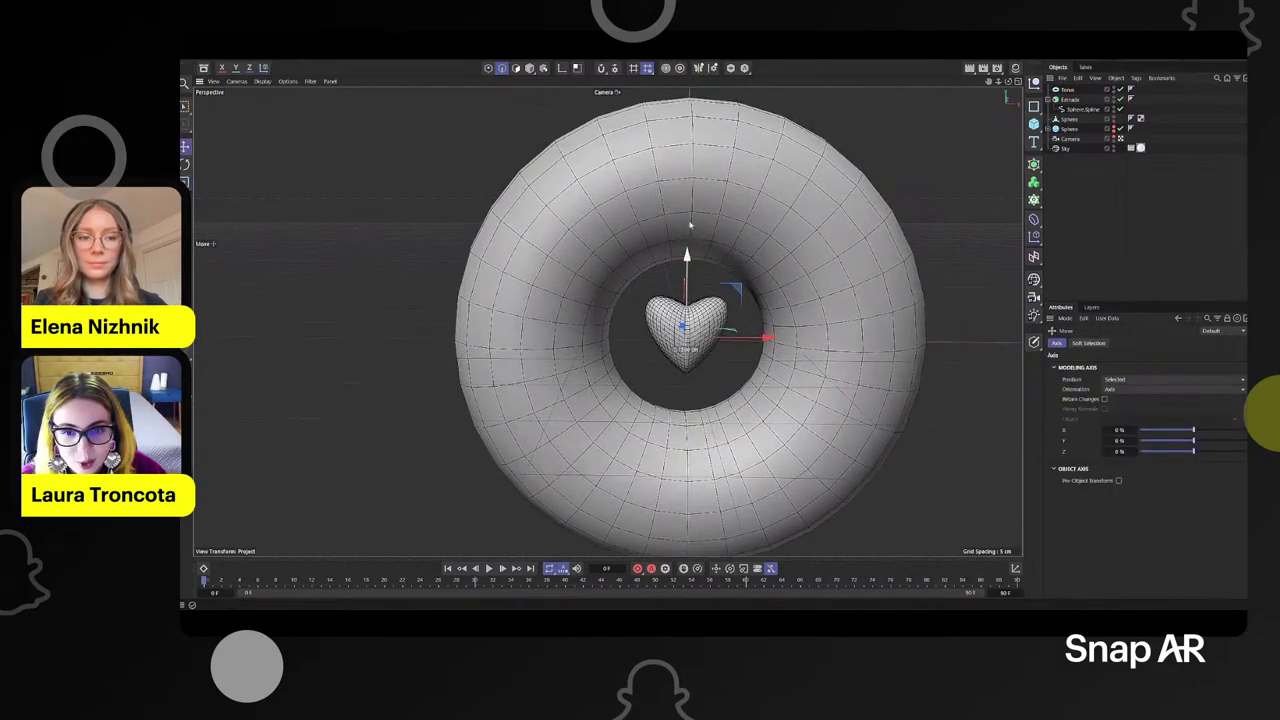
left_click_drag(690, 225, 690, 103)
scroll(760, 200, "up", 2)
middle_click_drag(771, 216, 747, 278, "alt")
- Scale the torus down further and set its ring radius to 0.16 cm
scroll(645, 300, "down", 6)
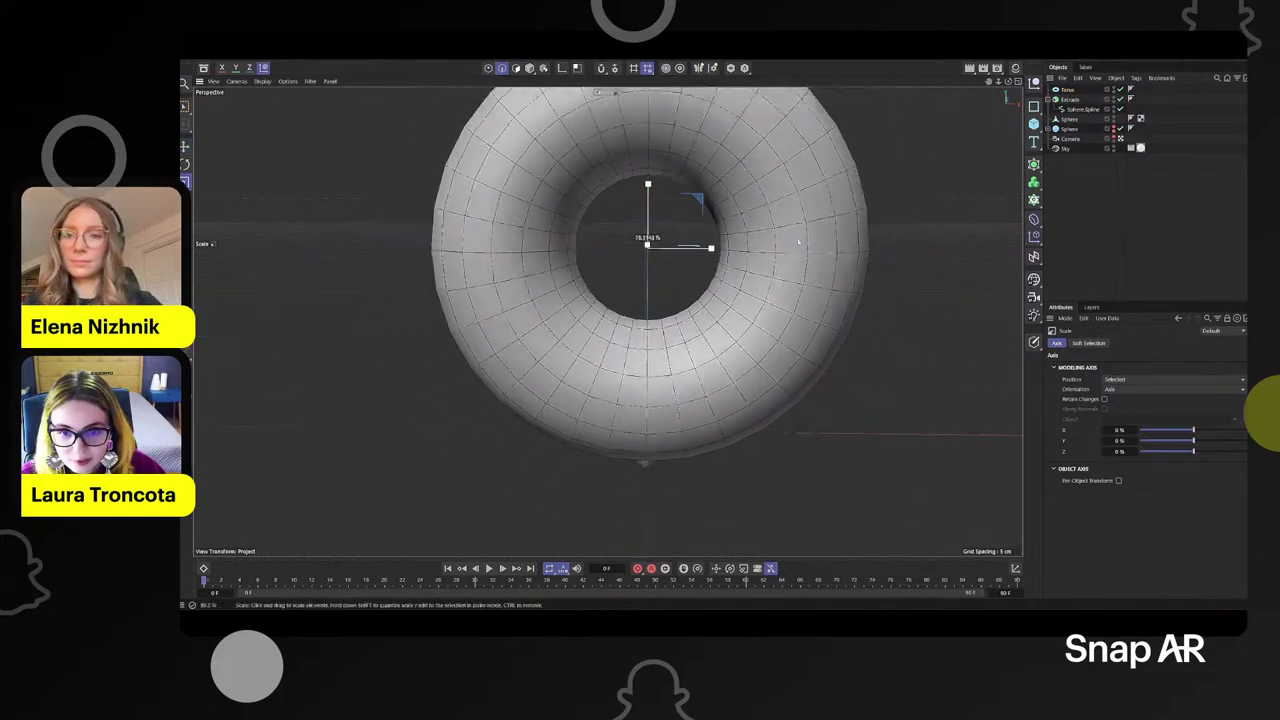
key("t")
scroll(639, 333, "up", 2)
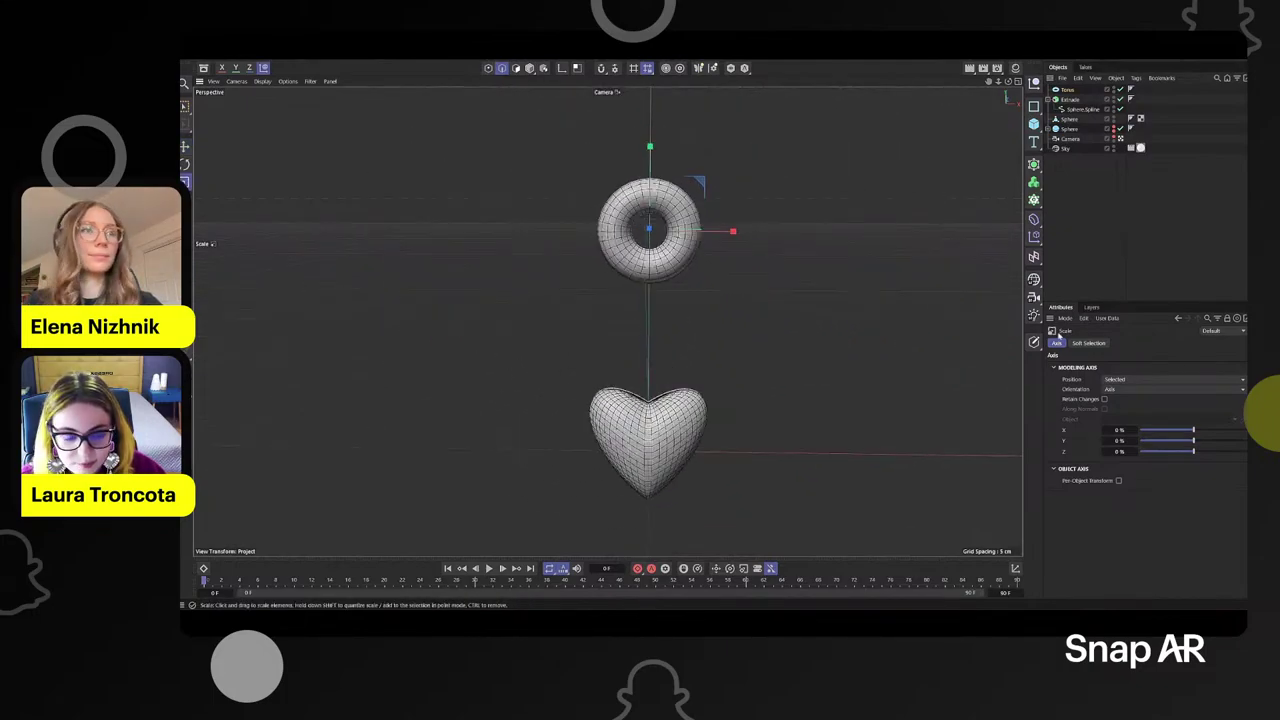
left_click(1066, 90)
double_click(1115, 367)
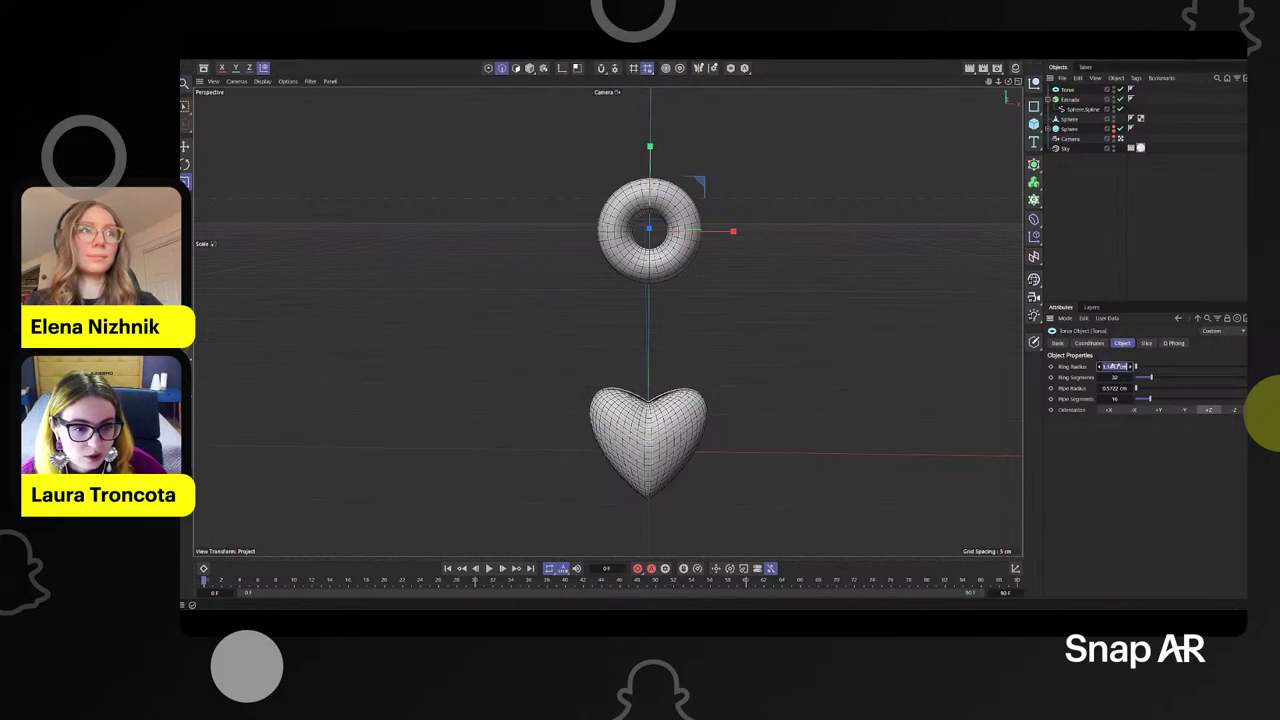
type("0.16")
key("Return")
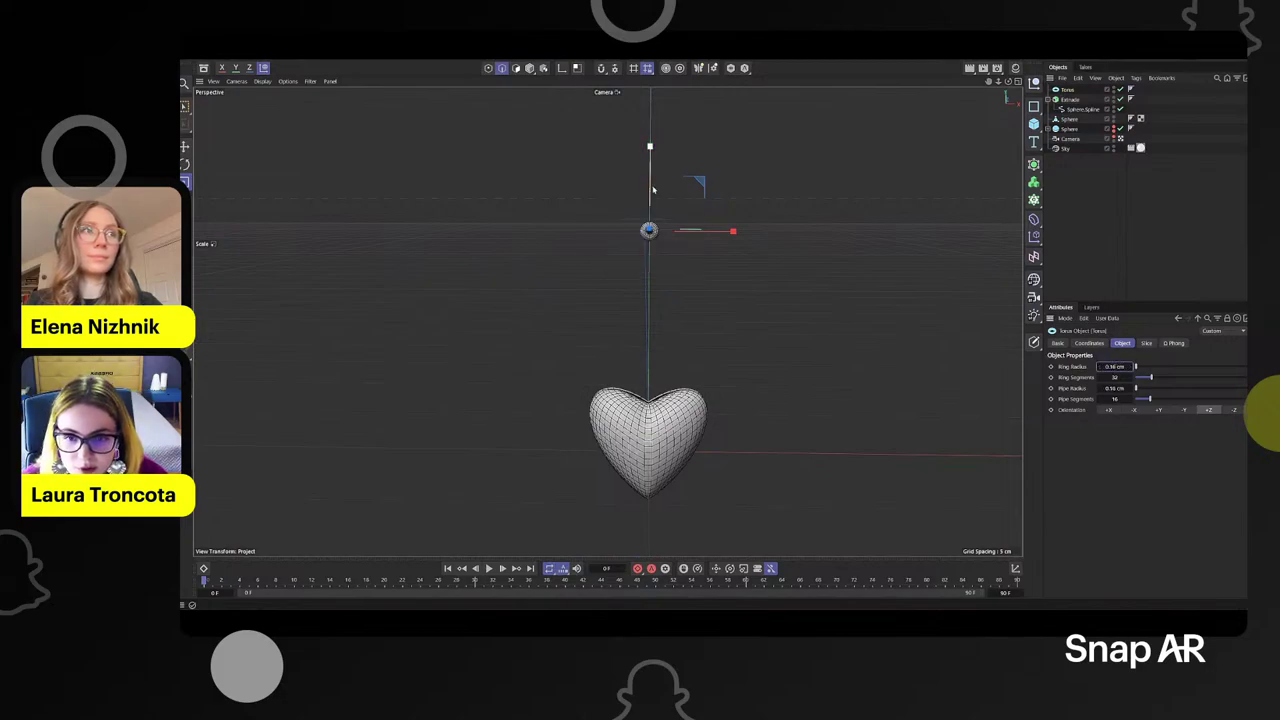
- Move the small torus down along Y to just above the notch of the heart
key("e")
left_click_drag(656, 250, 659, 386)
scroll(659, 388, "up", 2)
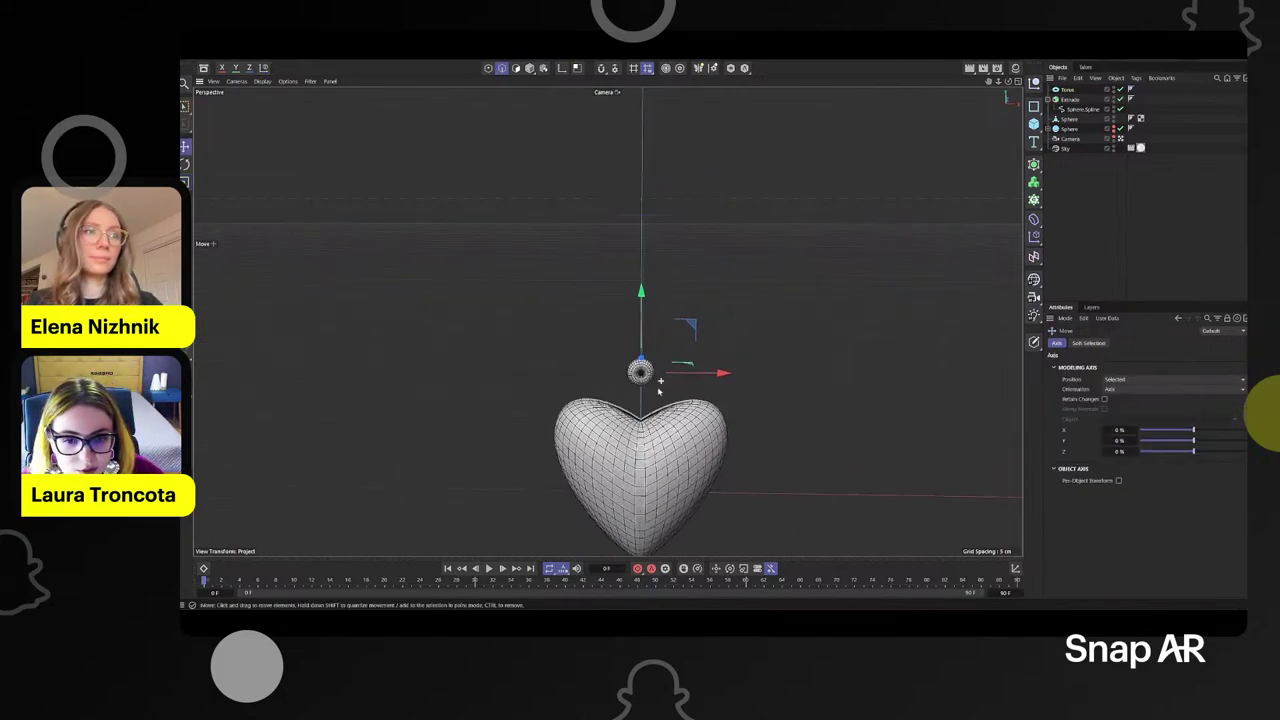
scroll(659, 391, "up", 2)
- Set the torus pipe radius to 0.04 cm and lower the thin ring closer to the heart's notch
left_click(1069, 90)
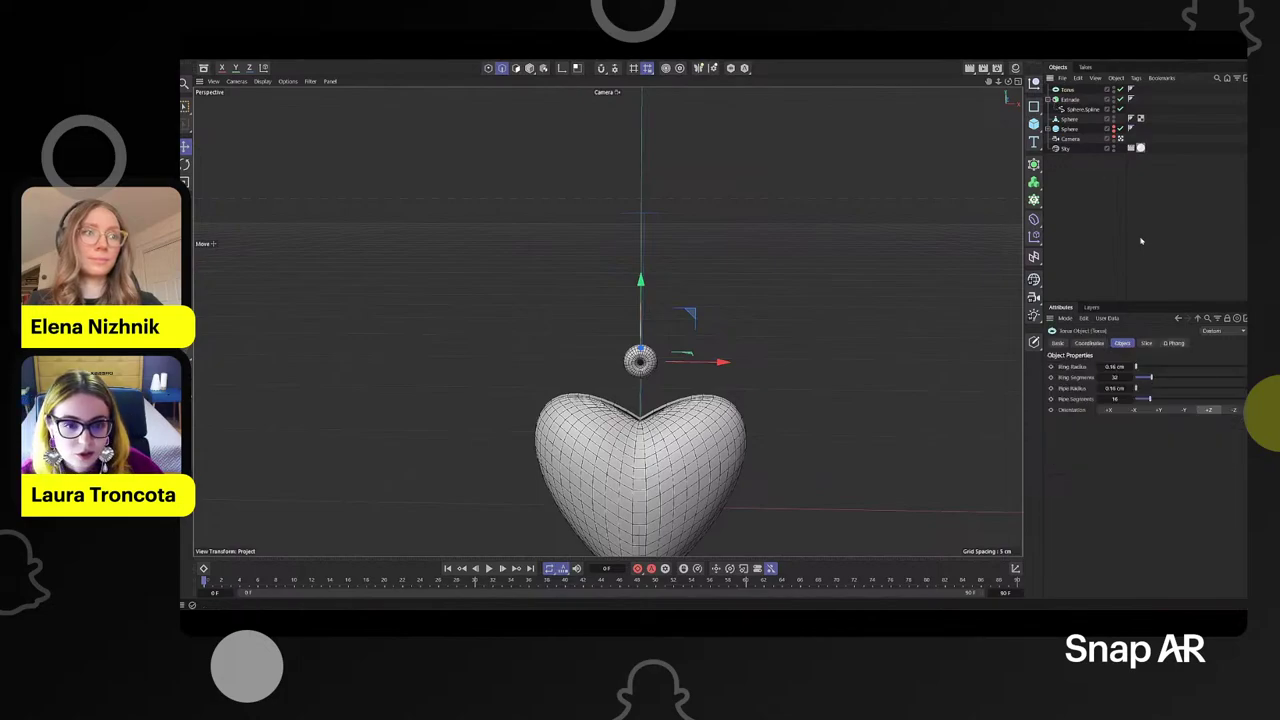
double_click(1115, 388)
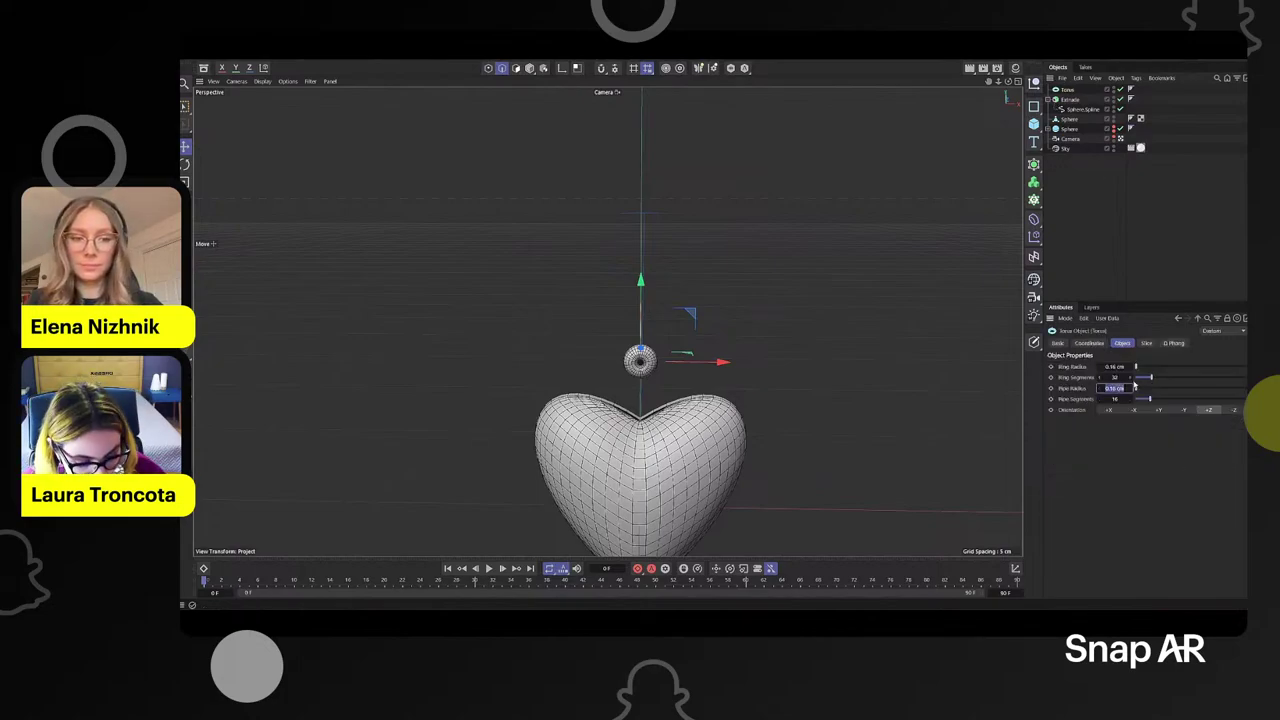
key("Return")
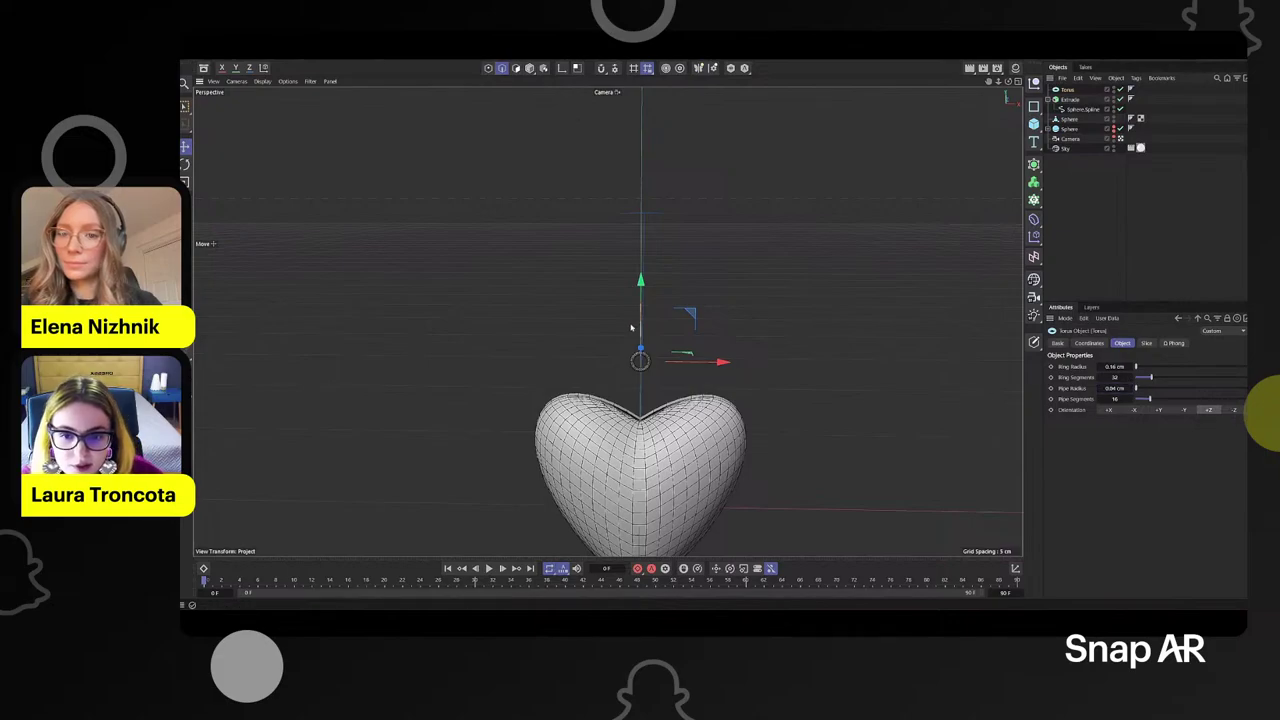
scroll(638, 288, "up", 3)
left_click_drag(633, 251, 634, 289)
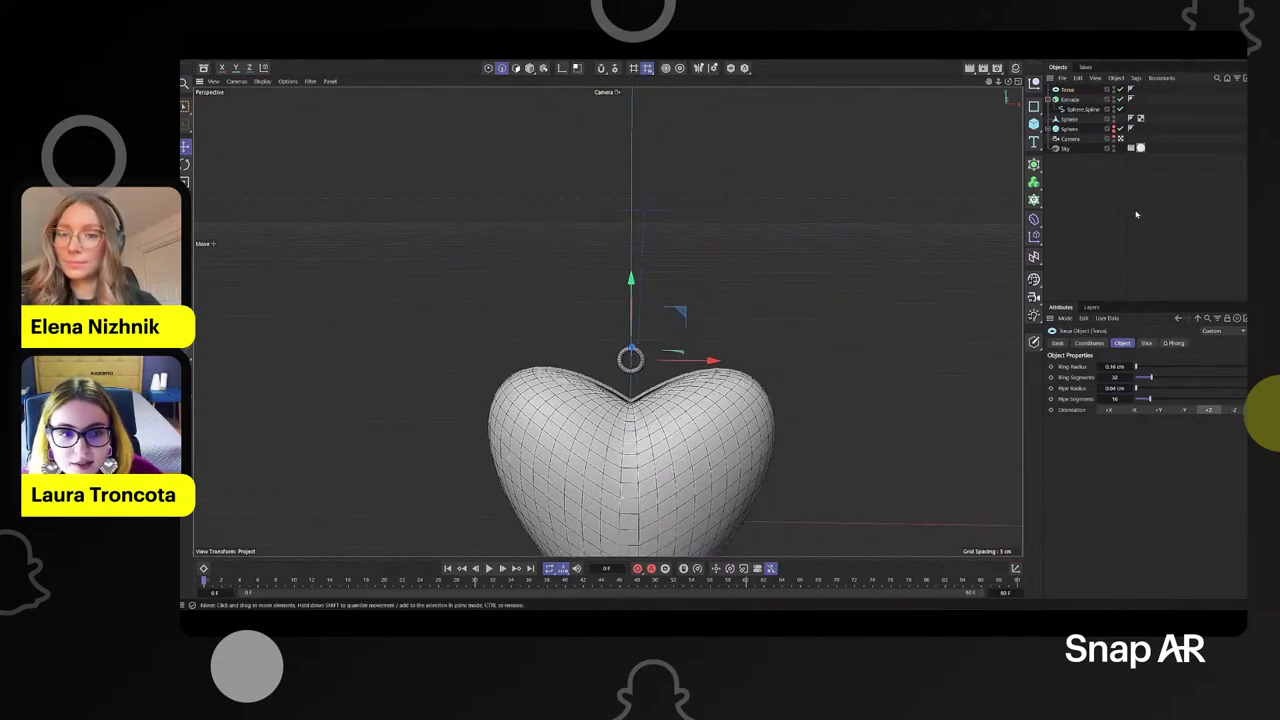
- Add a Cloner, nest the Torus inside it, and set the cloning mode to Linear
left_click(1034, 182)
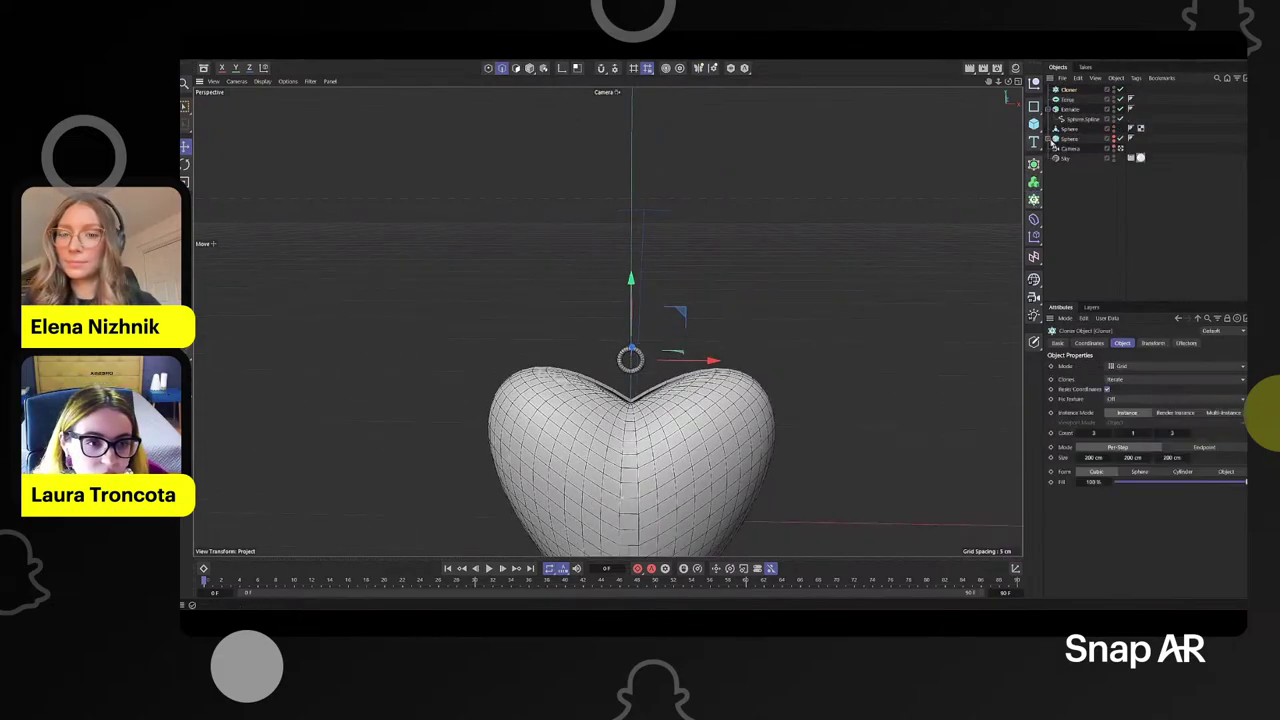
left_click_drag(1066, 100, 1068, 90)
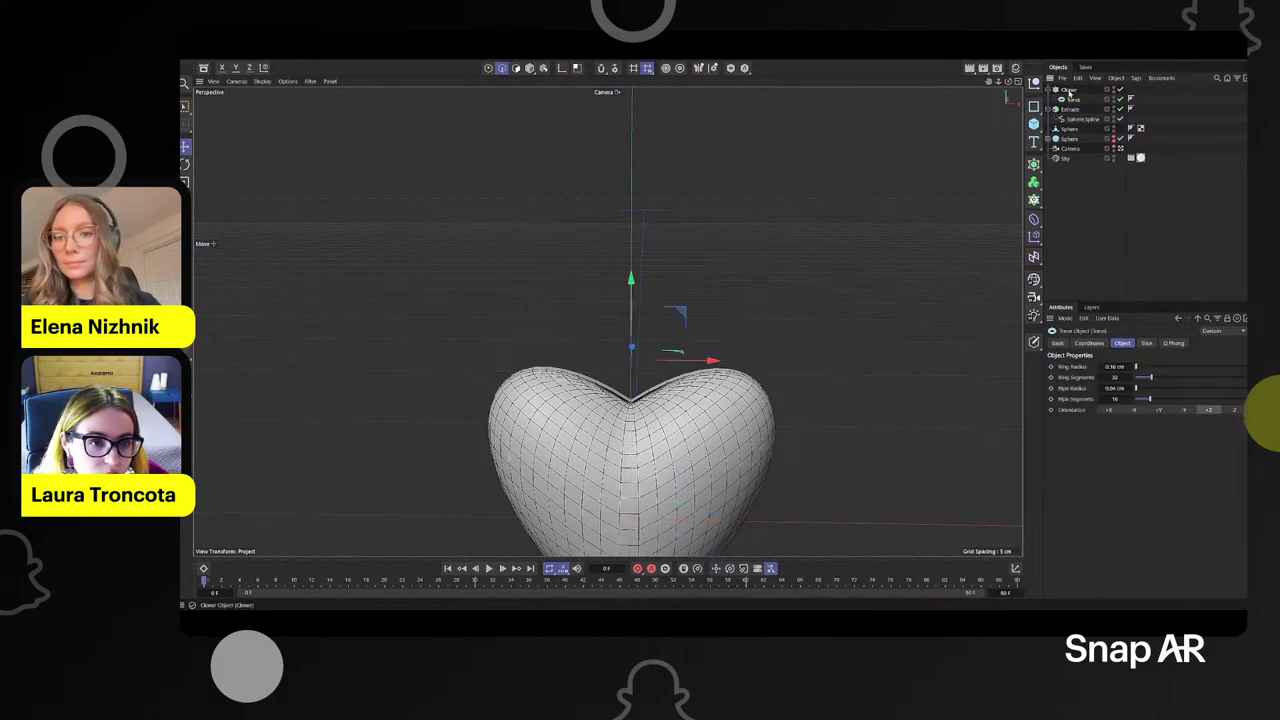
left_click(1119, 367)
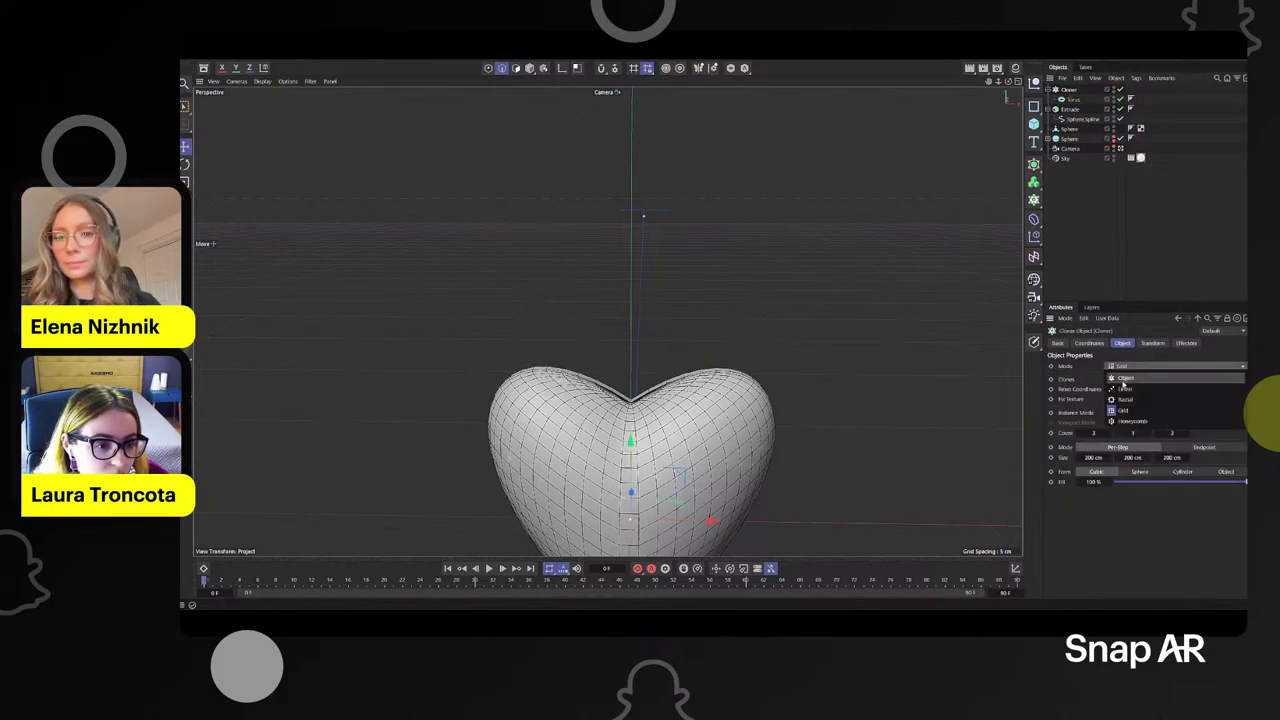
left_click(1125, 390)
- Space the clones 0.9 cm apart along Y and move the Cloner up so its lowest ring sits in the heart's notch
scroll(648, 334, "down", 4)
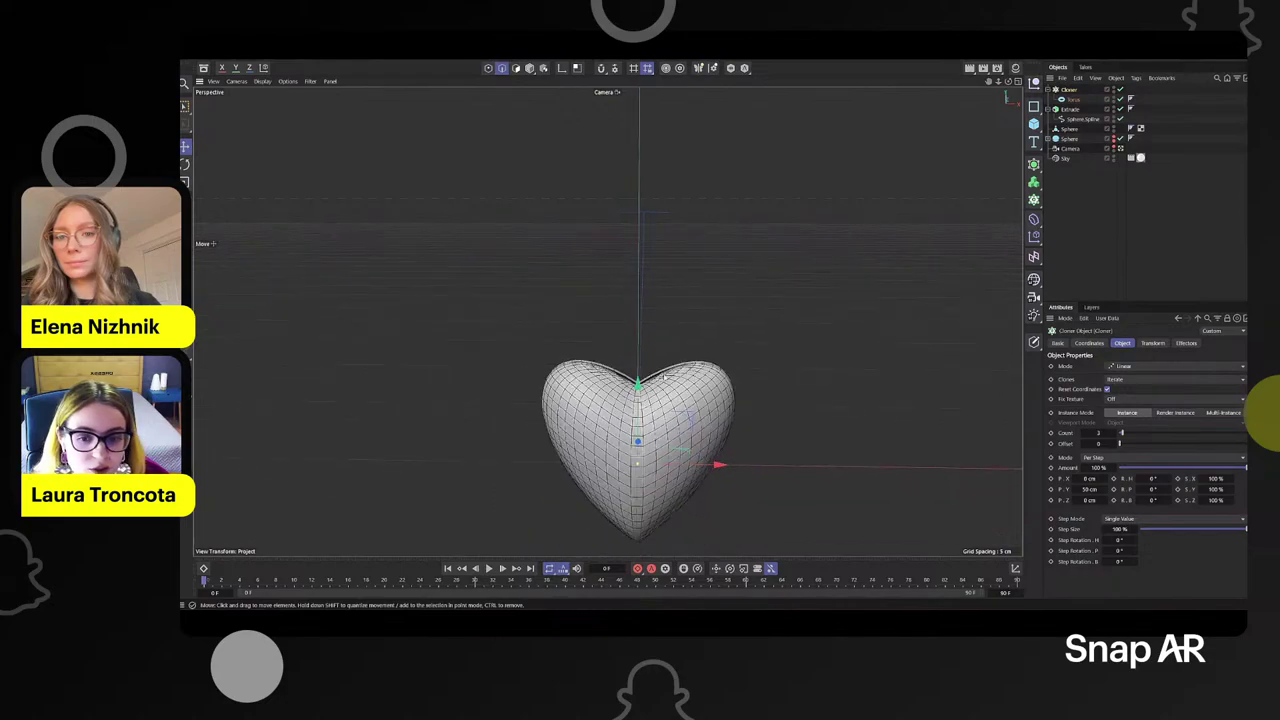
middle_click_drag(622, 337, 599, 303, "alt")
scroll(599, 303, "up", 1)
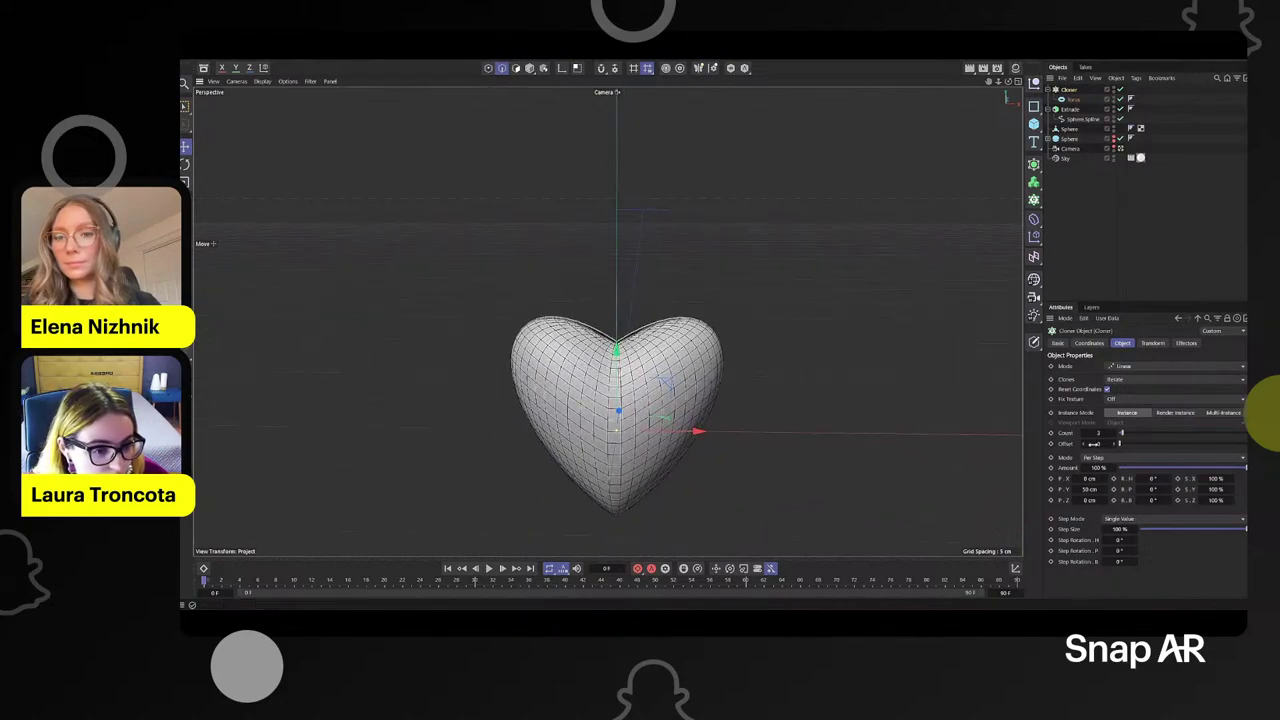
double_click(1089, 489)
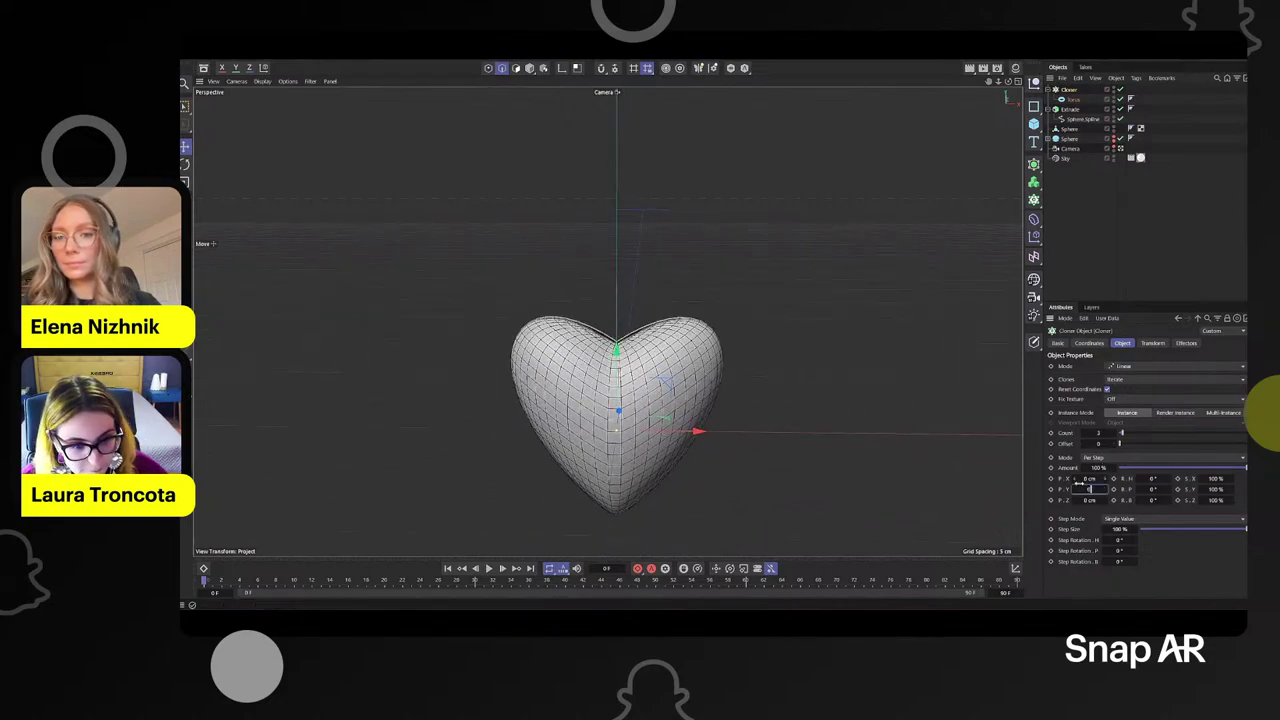
left_click_drag(616, 351, 617, 259)
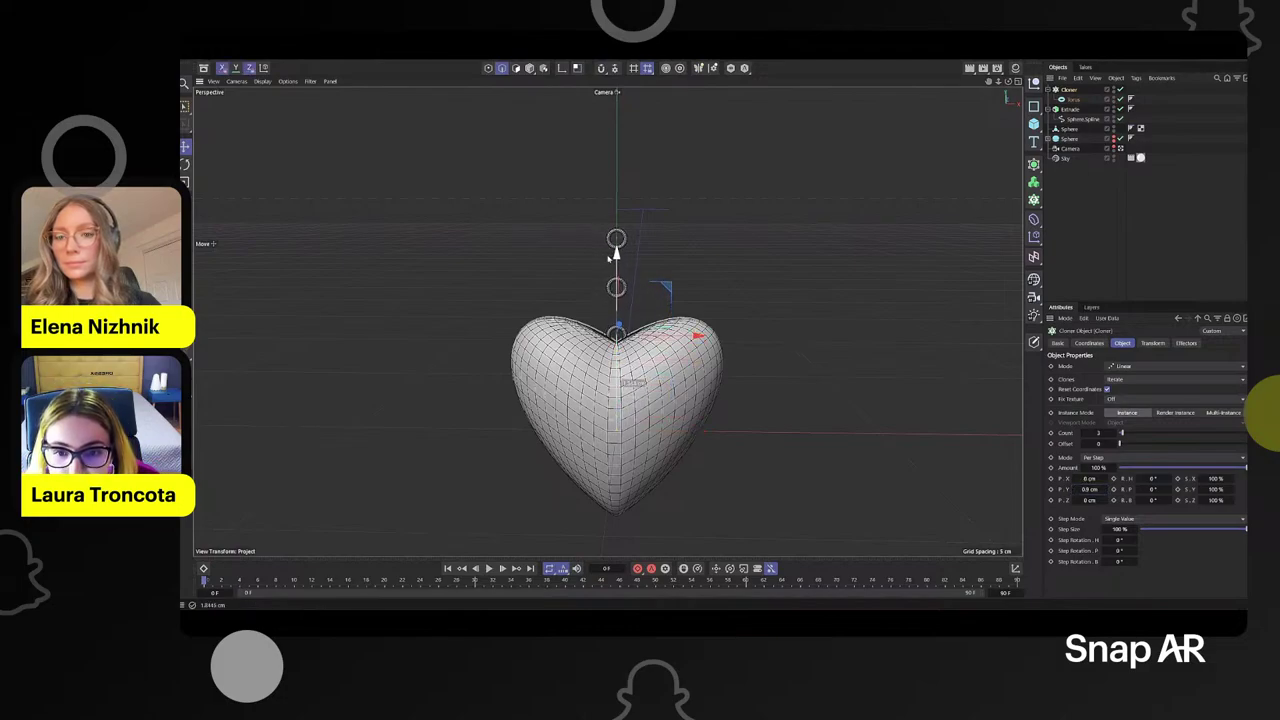
scroll(607, 310, "up", 2)
right_click_drag(607, 310, 723, 317, "alt")
mouse_move(723, 317)
left_mouse_down("alt")
mouse_move(683, 297)
mouse_move(709, 297)
left_mouse_up("alt")
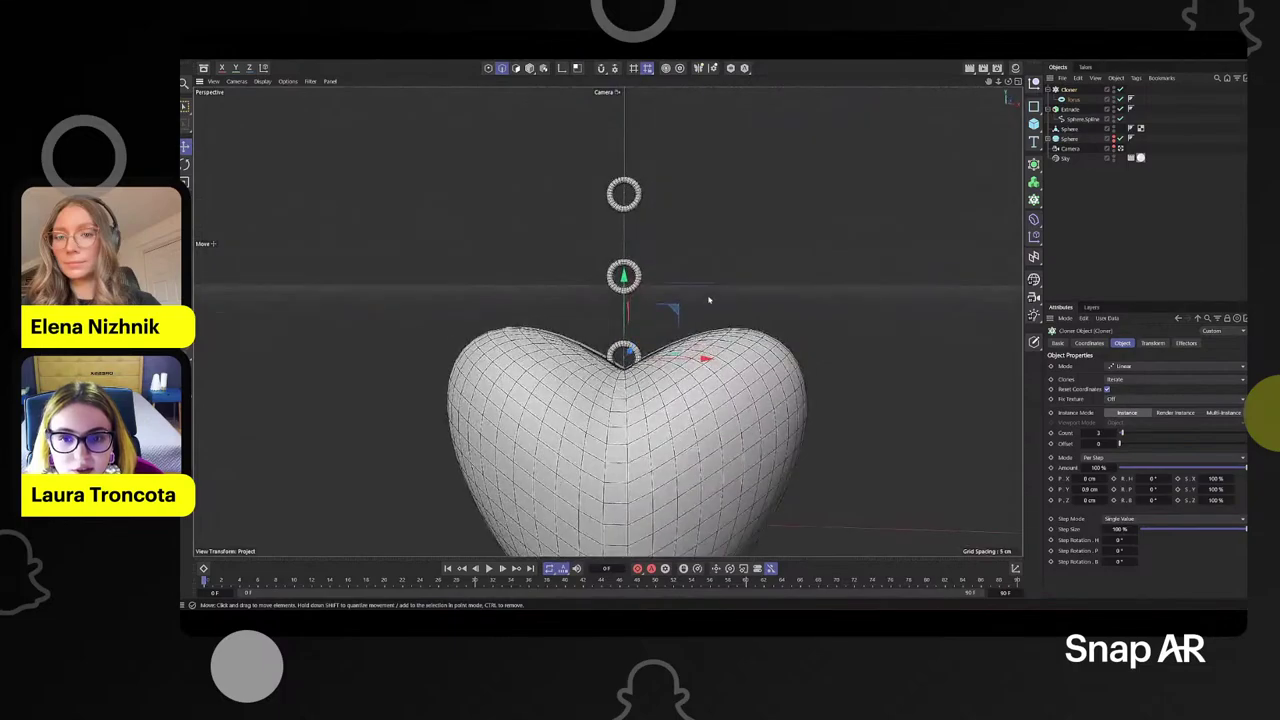
right_click_drag(709, 297, 730, 274, "alt")
middle_click_drag(730, 274, 730, 328, "alt")
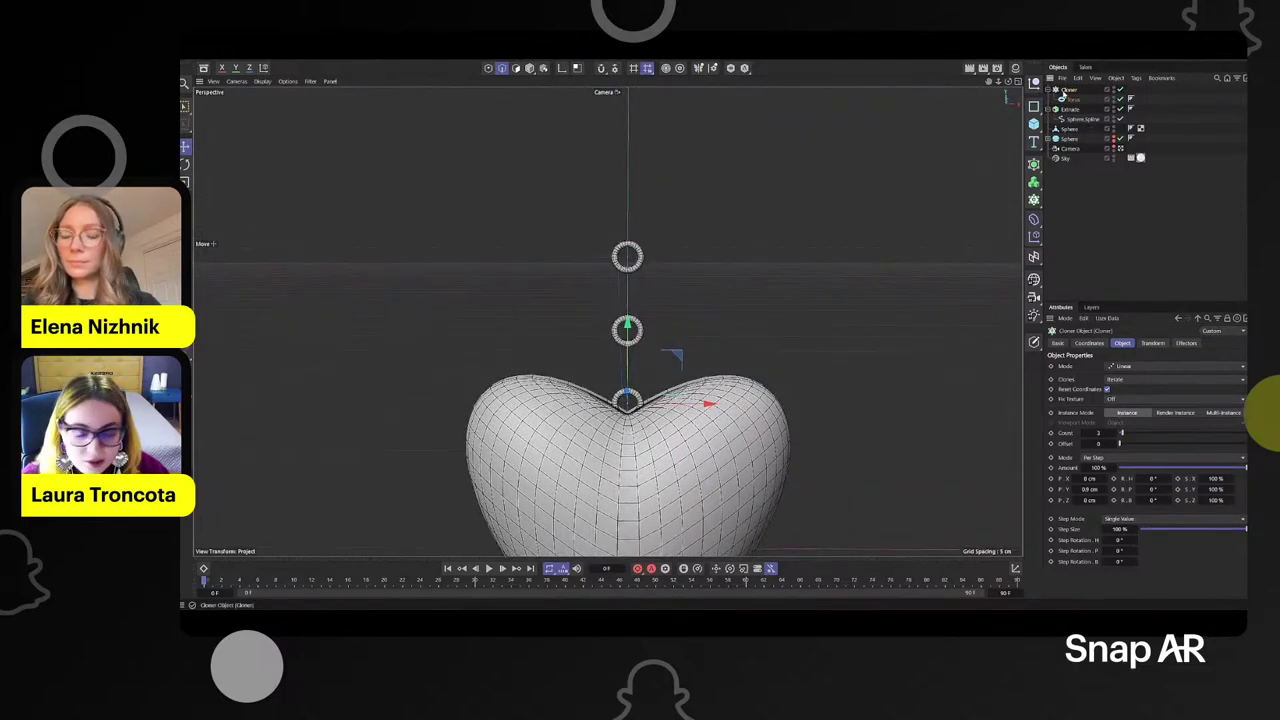
- Duplicate the Cloner, move the copy up along Y and scale it down to make smaller rings above the lowest one
key("ctrl+c")
key("ctrl+v")
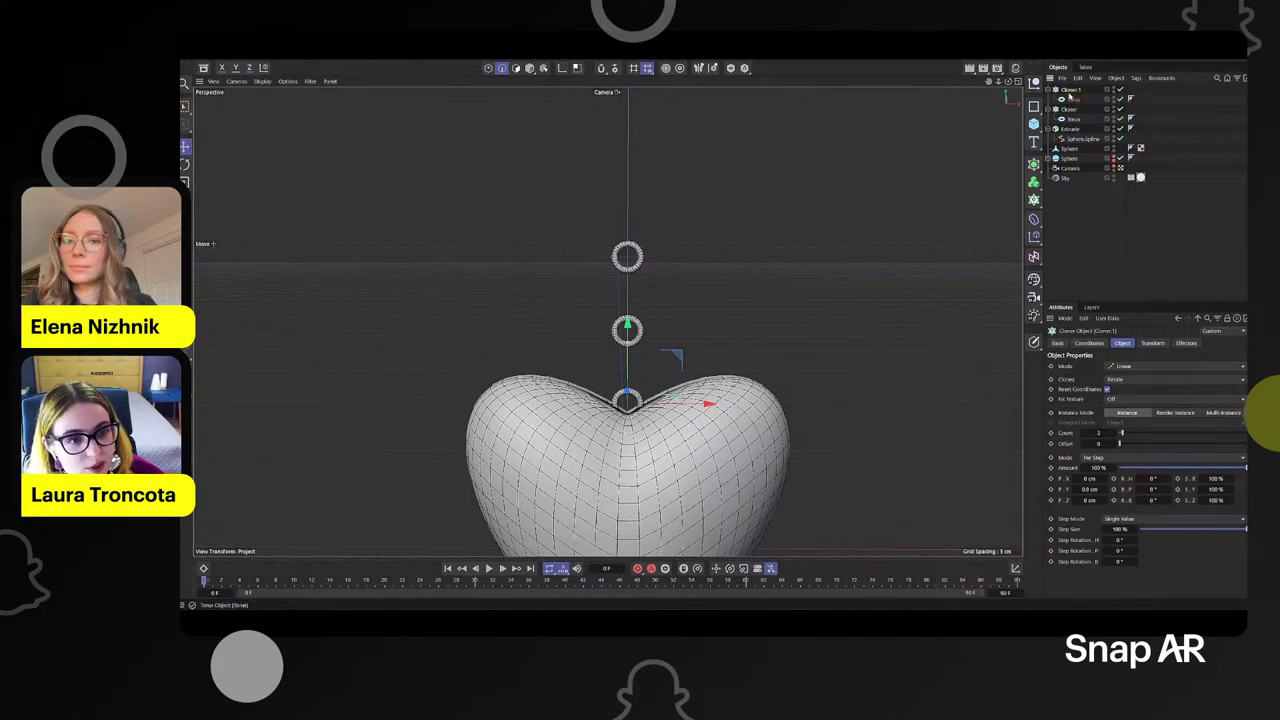
scroll(630, 334, "down", 1)
left_click_drag(630, 334, 632, 310)
scroll(646, 343, "up", 3)
key("t")
left_click_drag(717, 306, 672, 349)
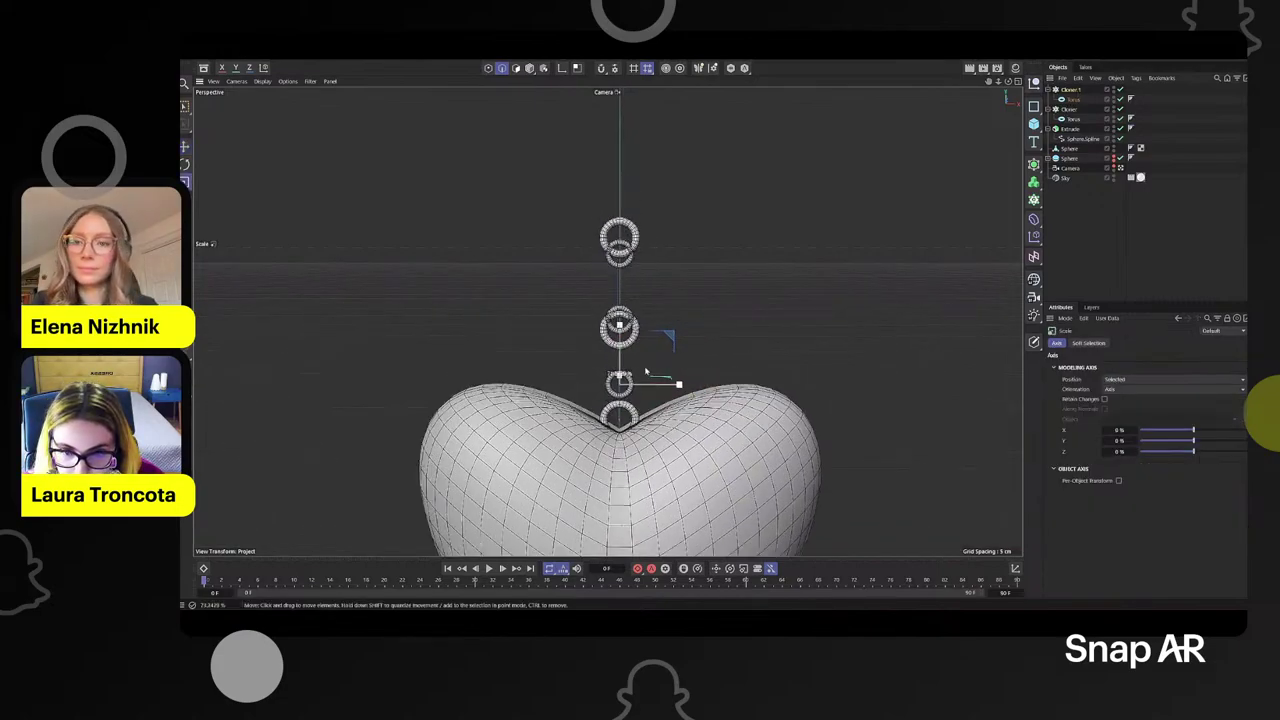
left_click_drag(619, 381, 619, 398)
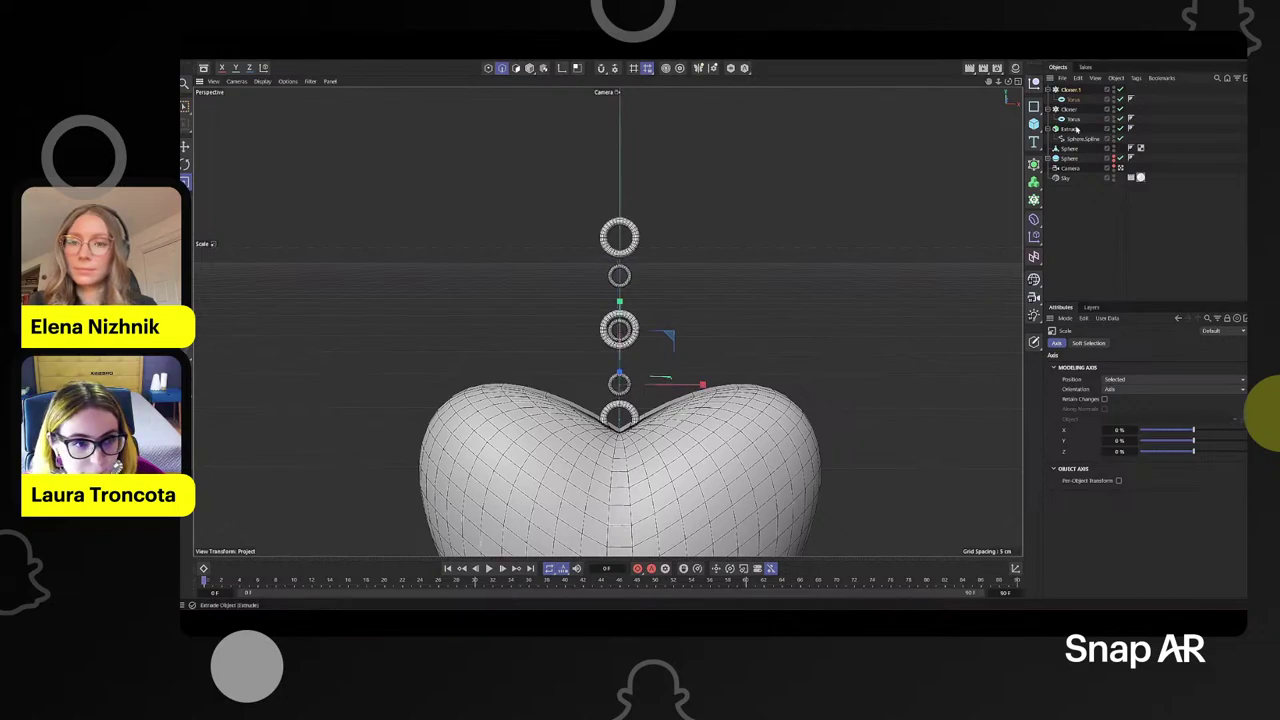
- Set the duplicated Cloner's count to 2 and its Y spacing to 0.25 cm
left_click(1073, 91)
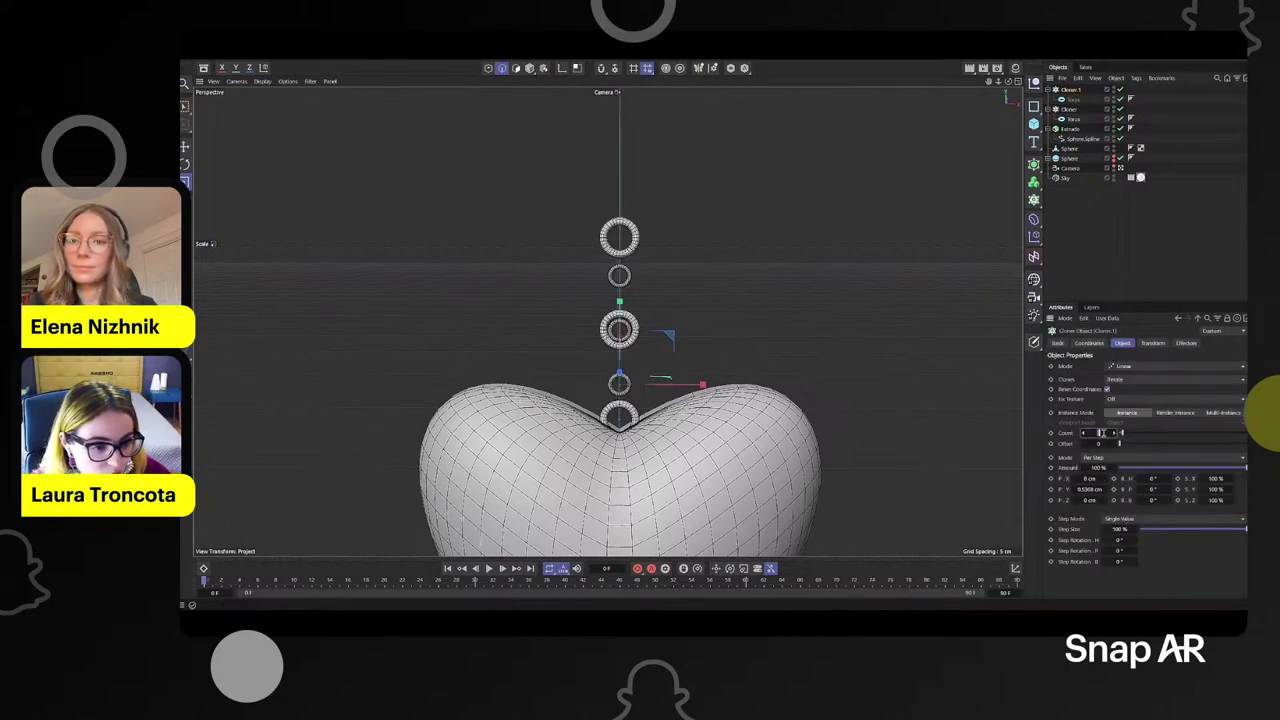
left_click(1103, 432)
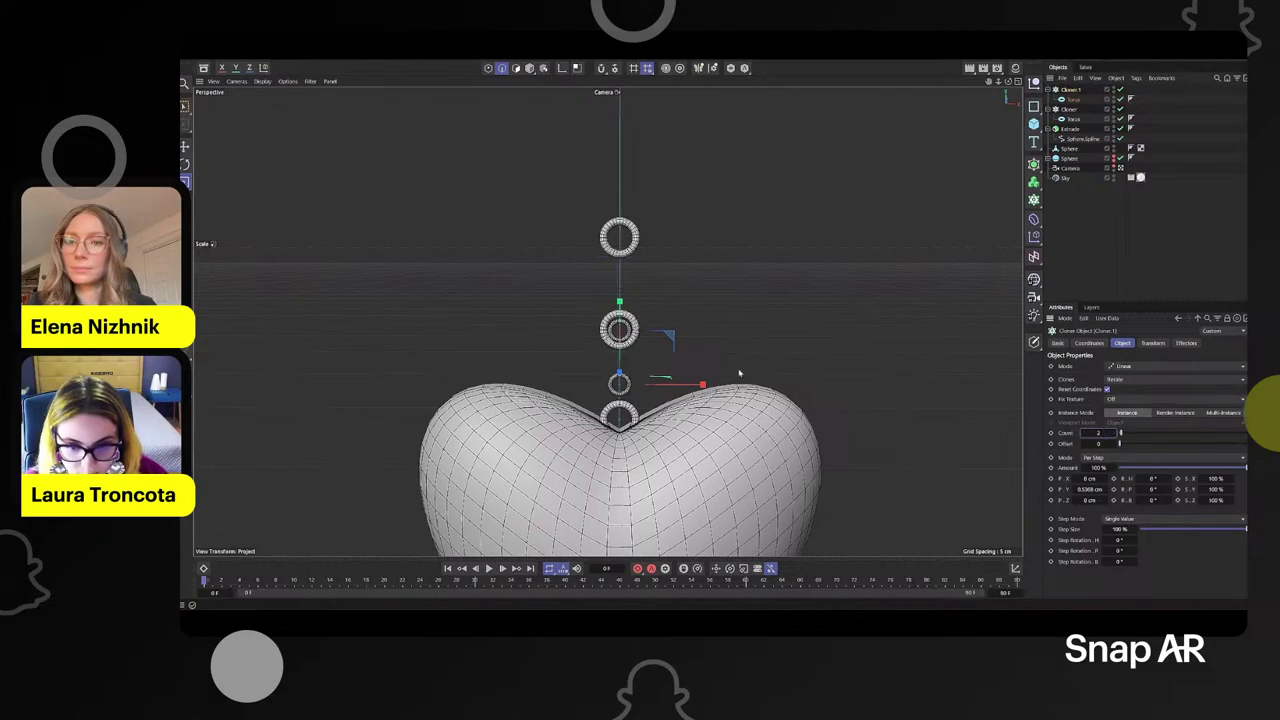
scroll(607, 346, "up", 5)
scroll(607, 346, "up", 2)
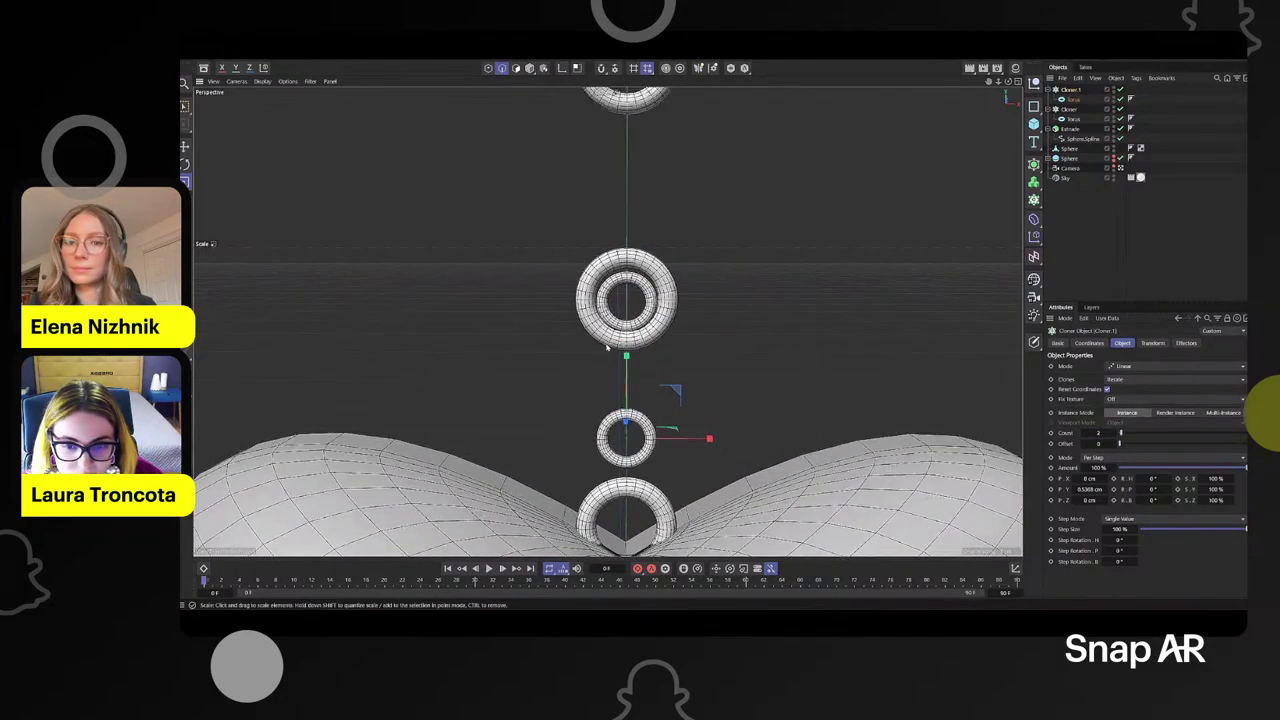
double_click(1094, 489)
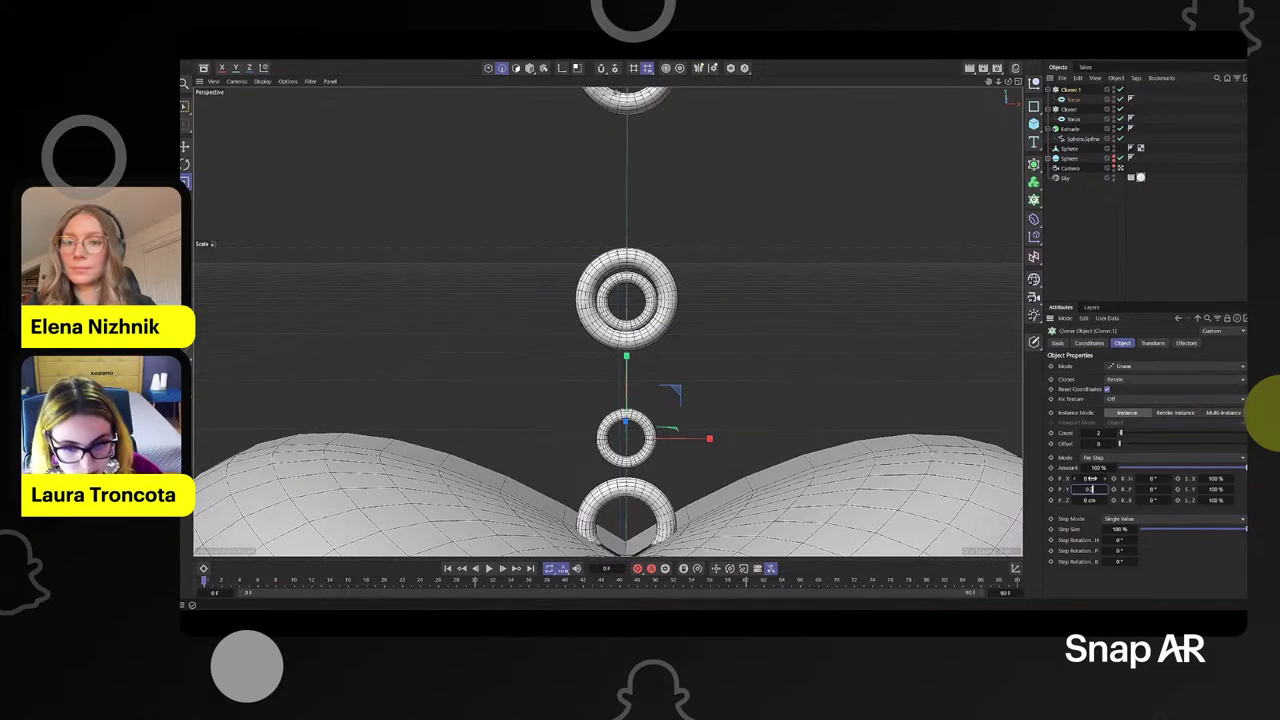
key("Return")
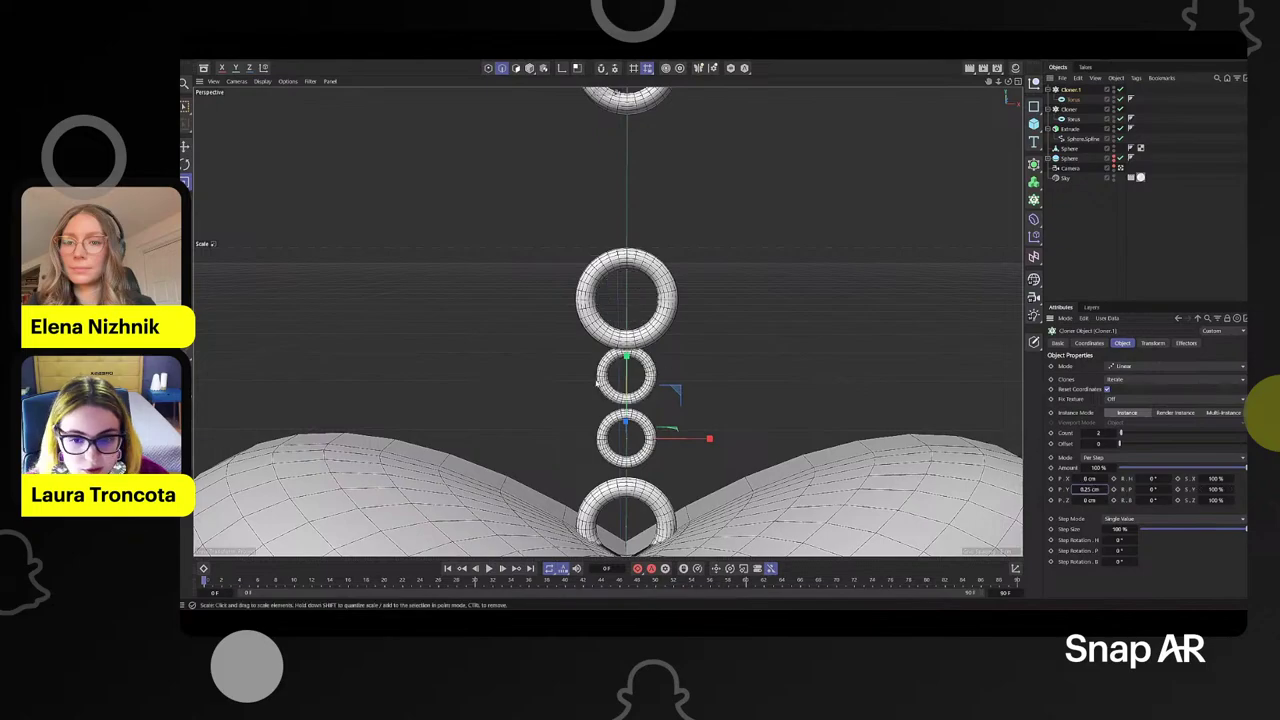
- Fine-tune the small torus's scale and nudge its Cloner down so both small rings sit centred between the larger rings
scroll(625, 367, "up", 2)
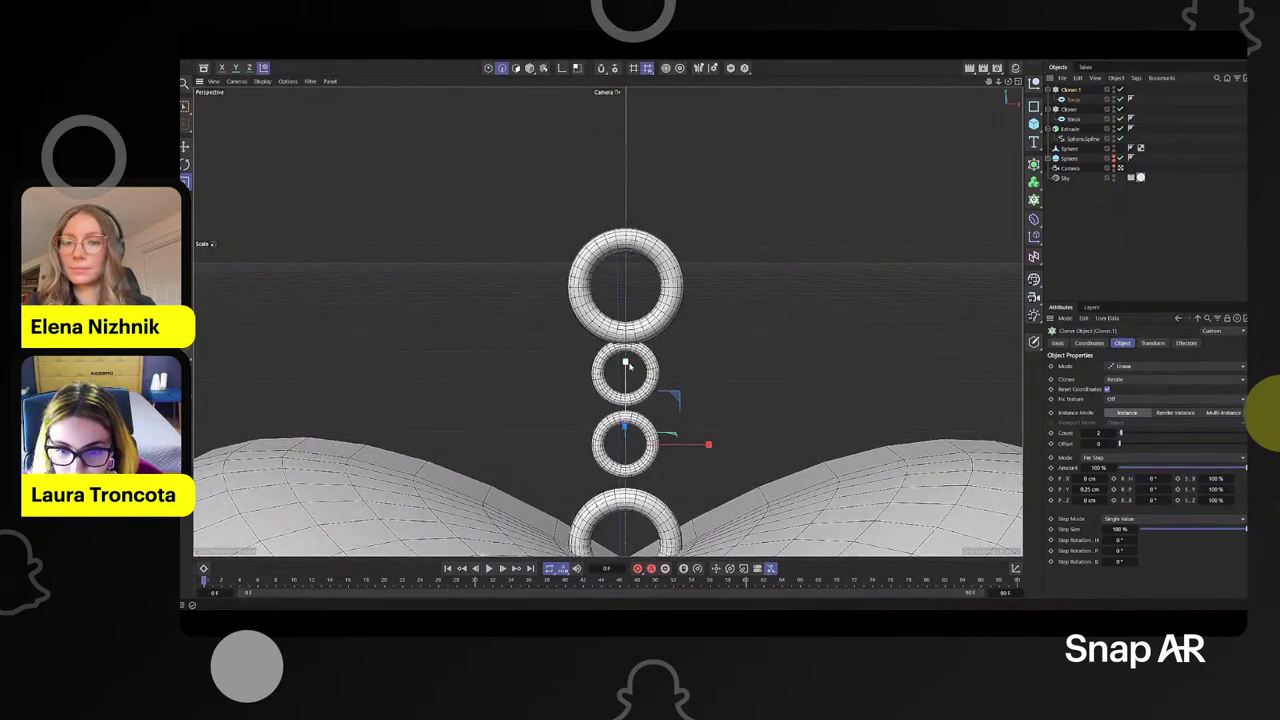
key("e")
left_click_drag(626, 363, 627, 370)
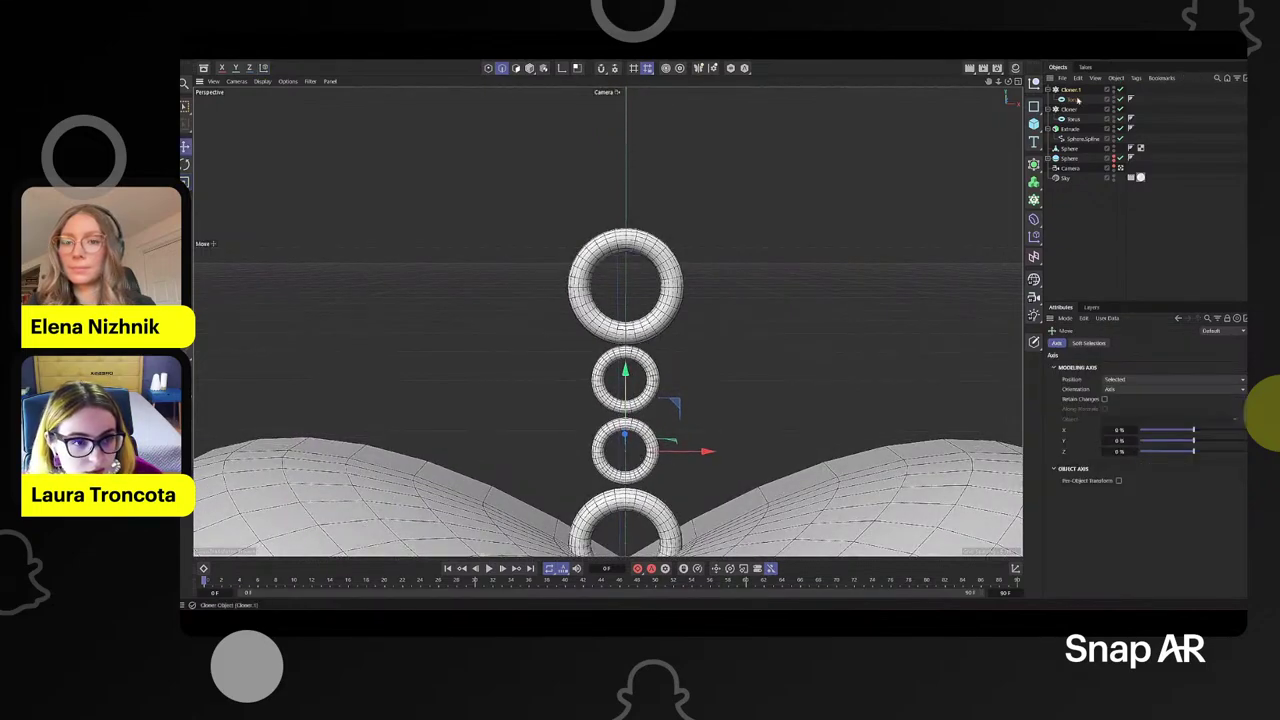
key("t")
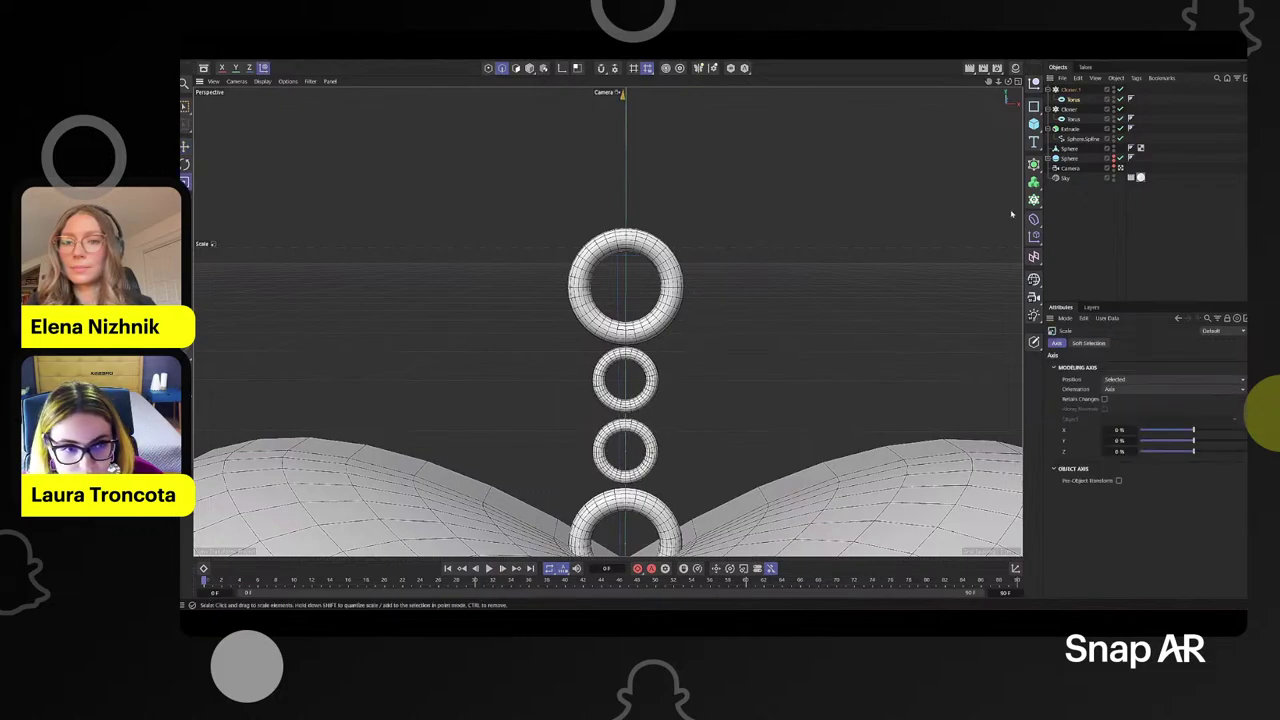
left_click_drag(658, 370, 696, 352)
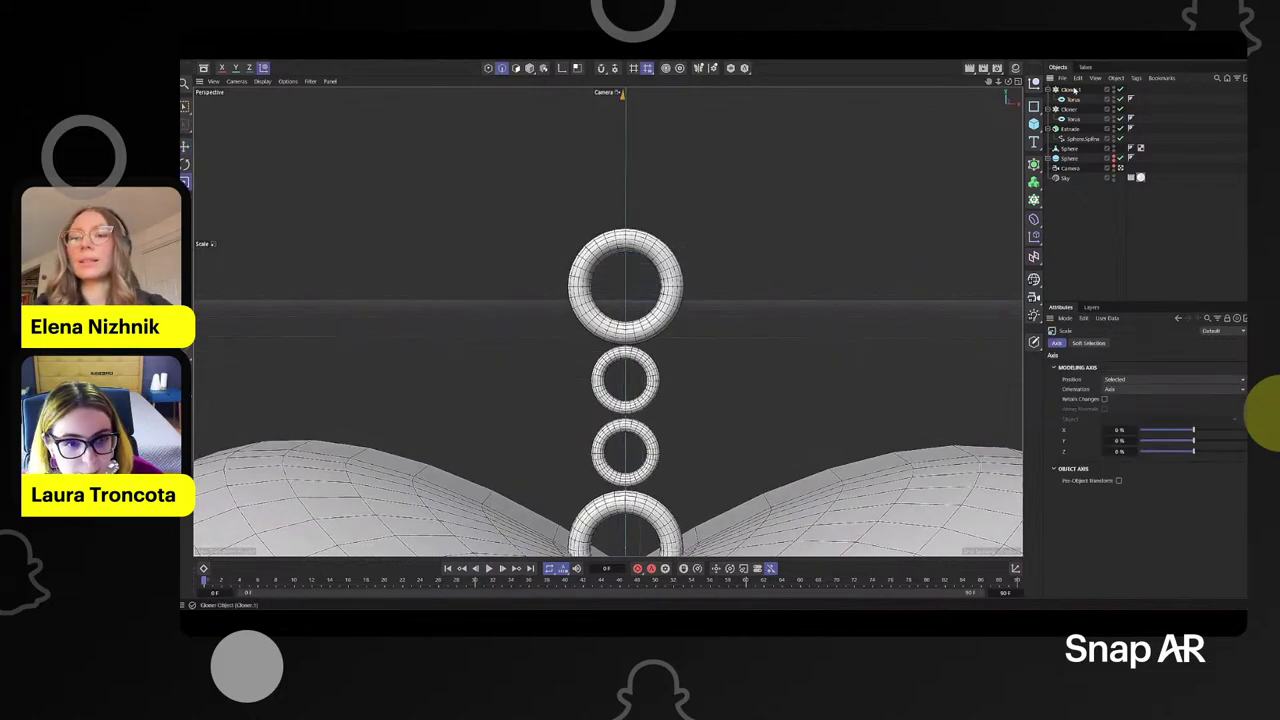
left_click(1074, 90)
key("e")
left_click_drag(626, 372, 627, 375)
scroll(633, 378, "down", 2)
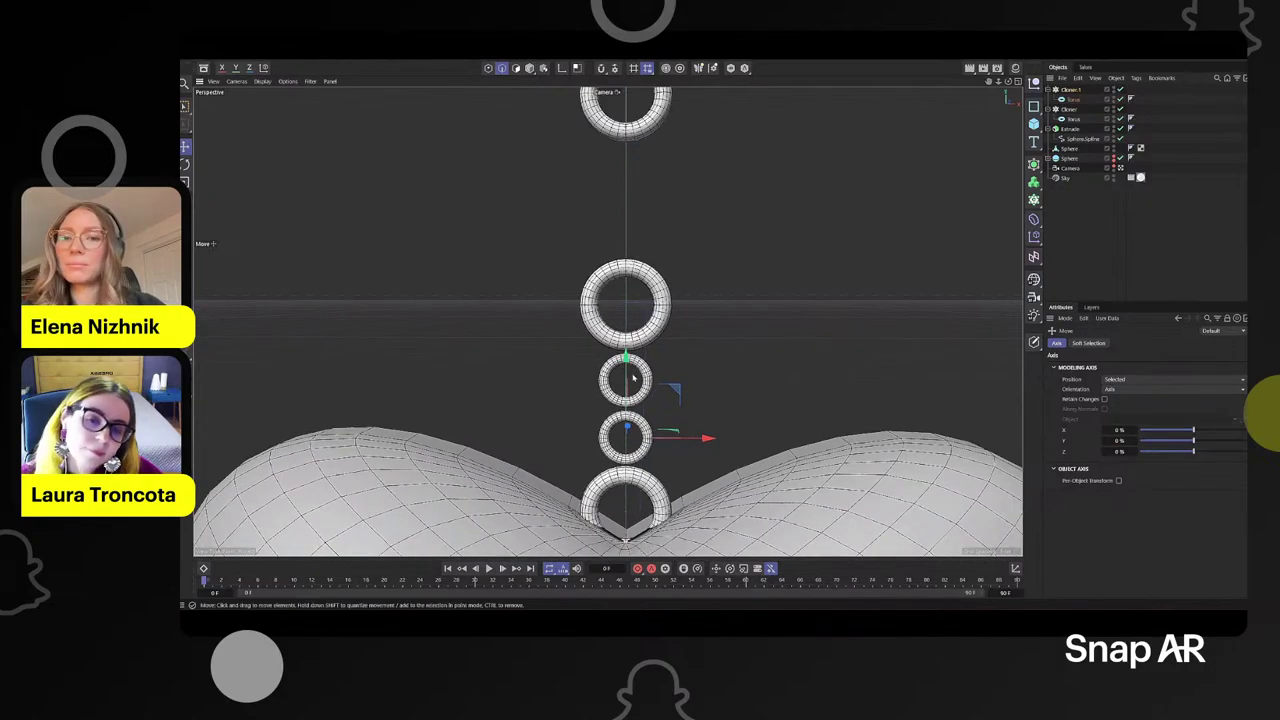
scroll(633, 378, "down", 2)
- Duplicate the small-ring Cloner and set the copy's clone heading rotation to 90° so its rings stand crosswise
key("alt+g")
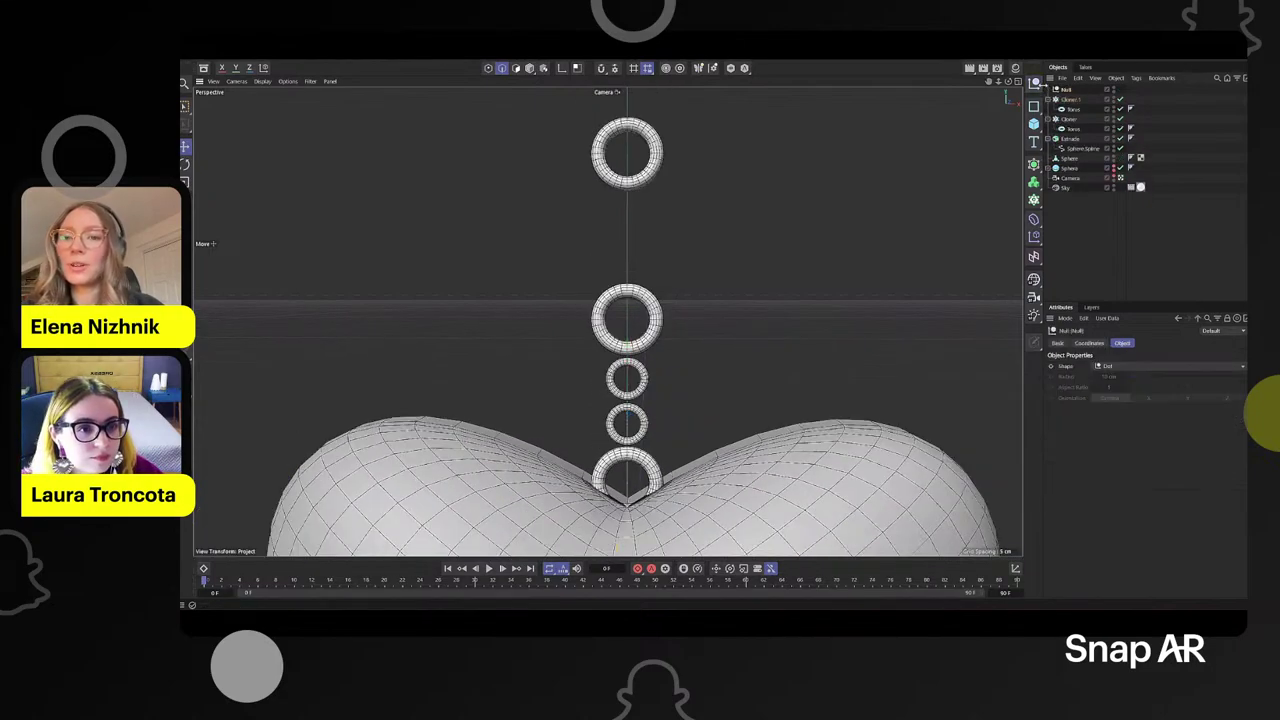
key("ctrl+z")
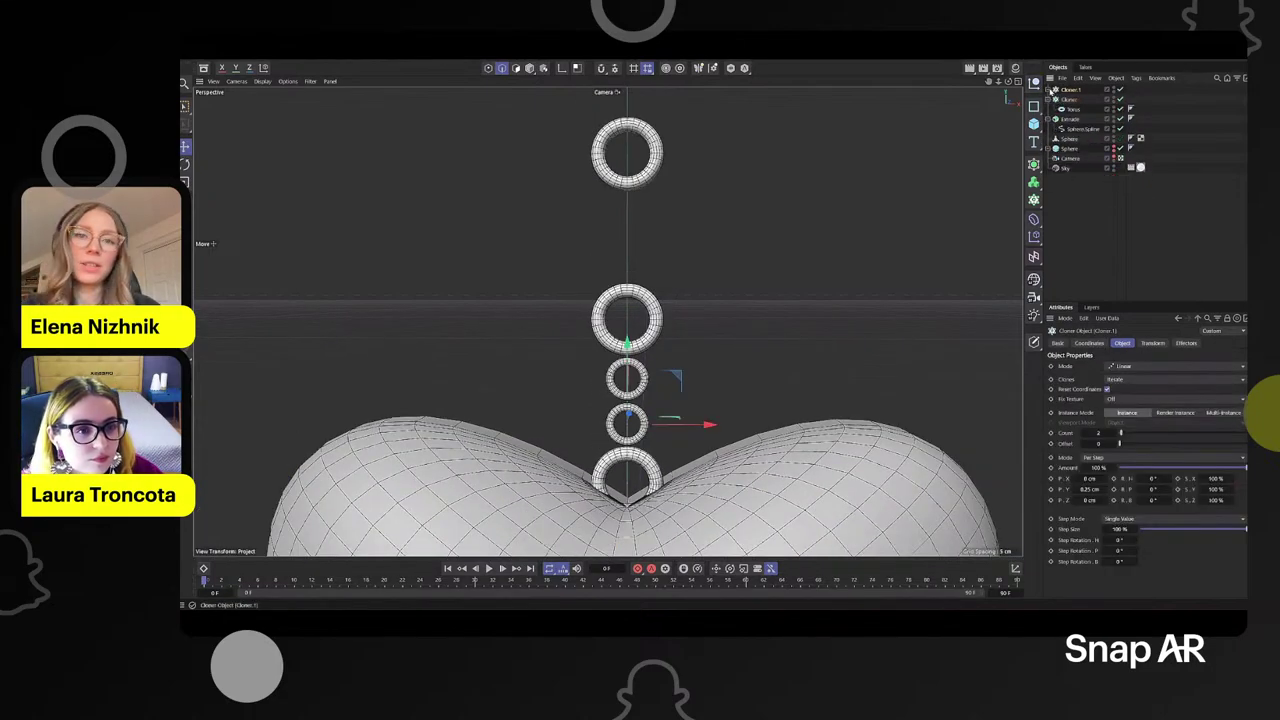
key("ctrl+c")
key("ctrl+v")
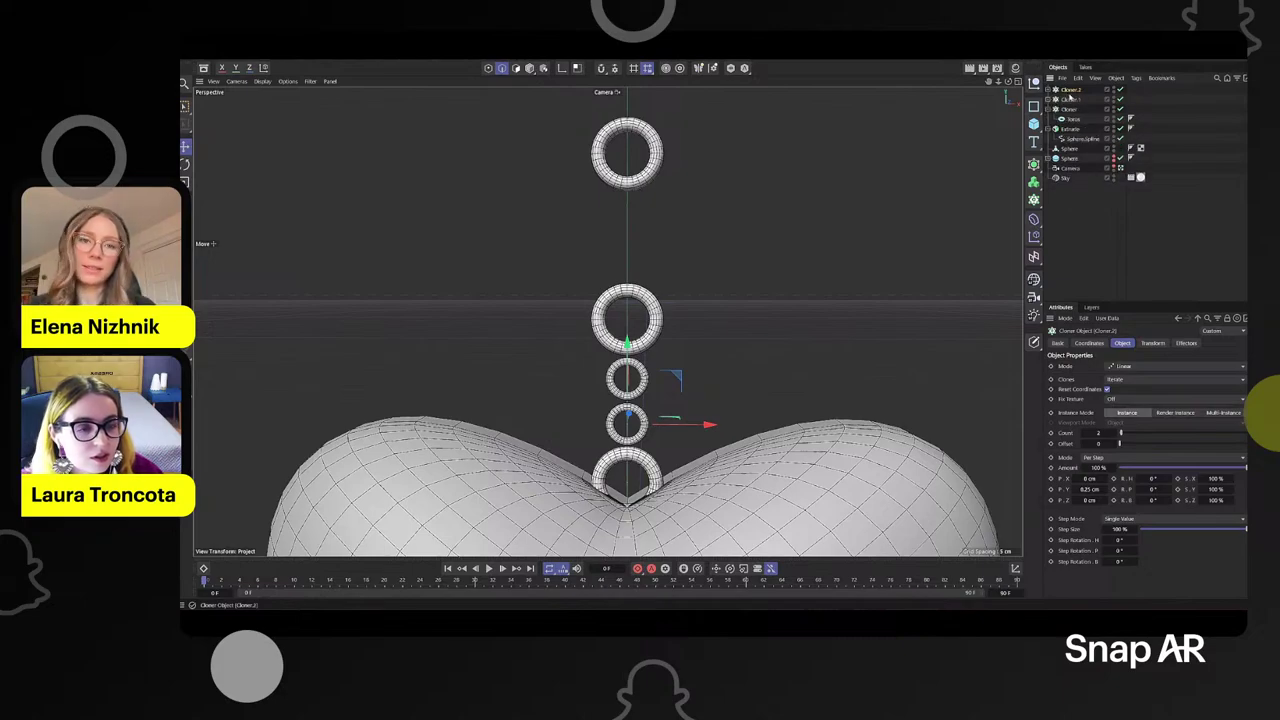
left_click(1049, 90)
left_click(1153, 343)
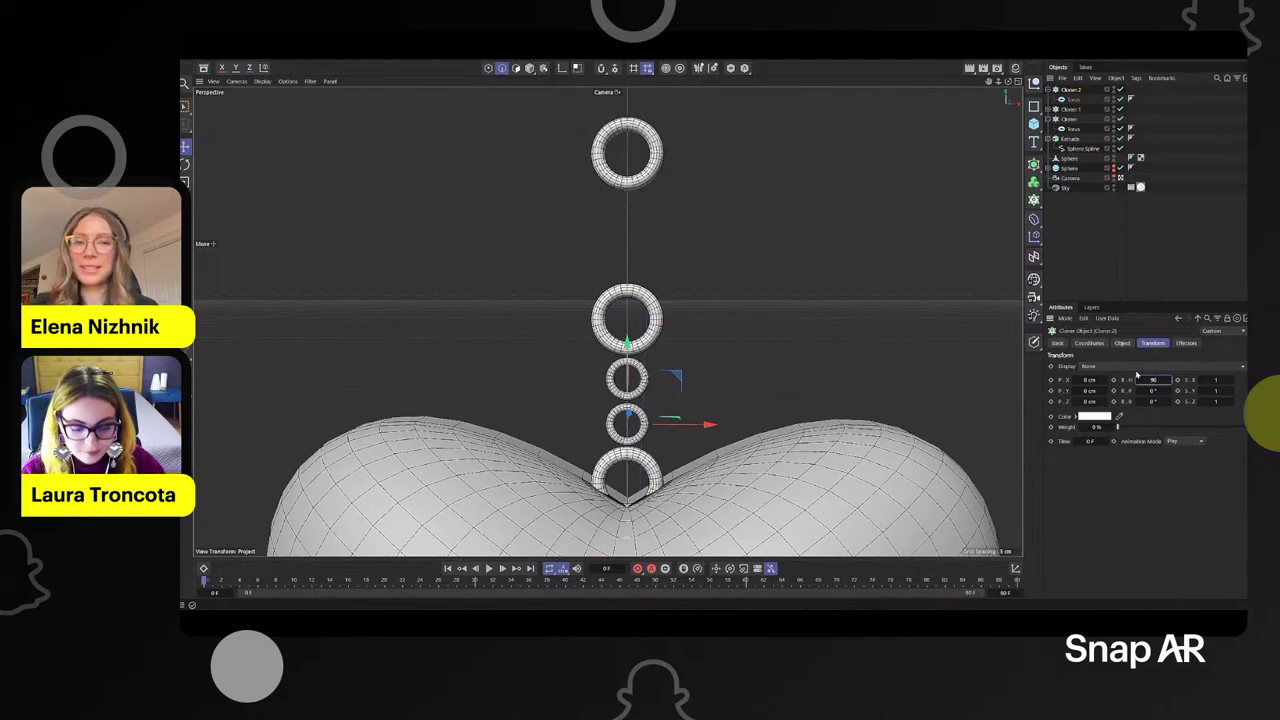
key("Return")
- Set the rotated Cloner's count to 3 and move it down along Y so its rings interlock with the others
left_click(1122, 343)
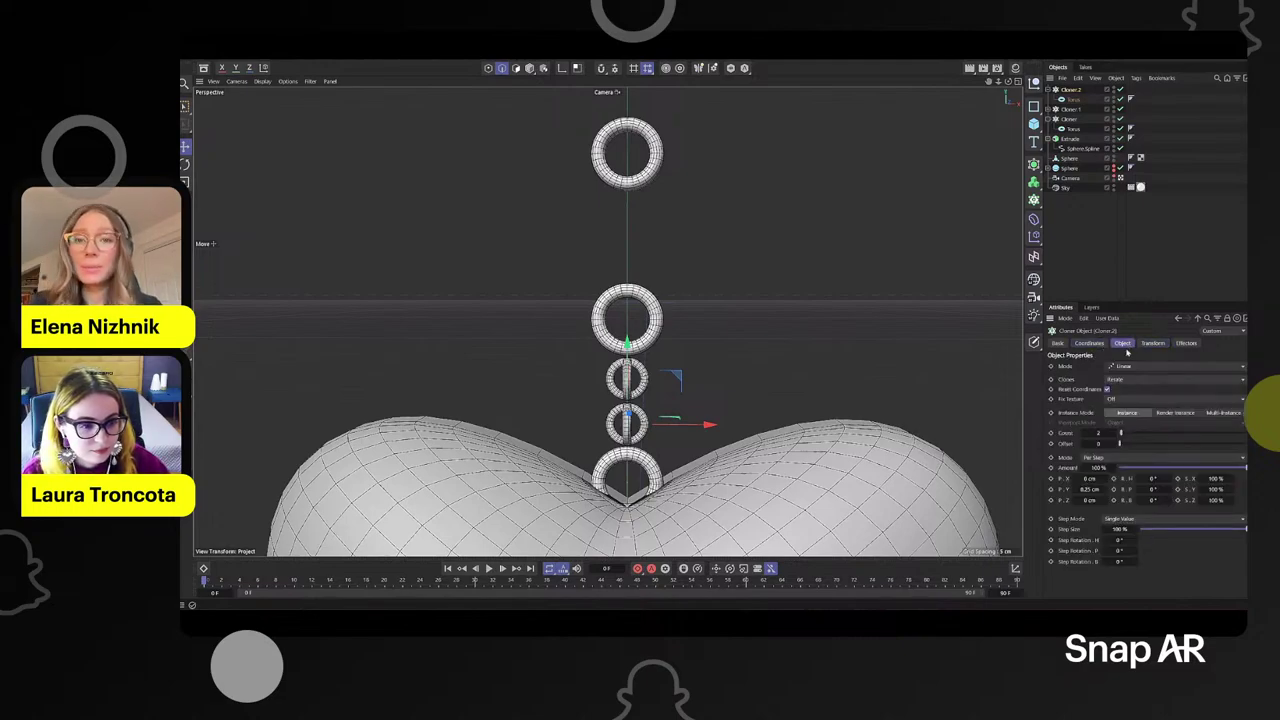
left_click(1117, 432)
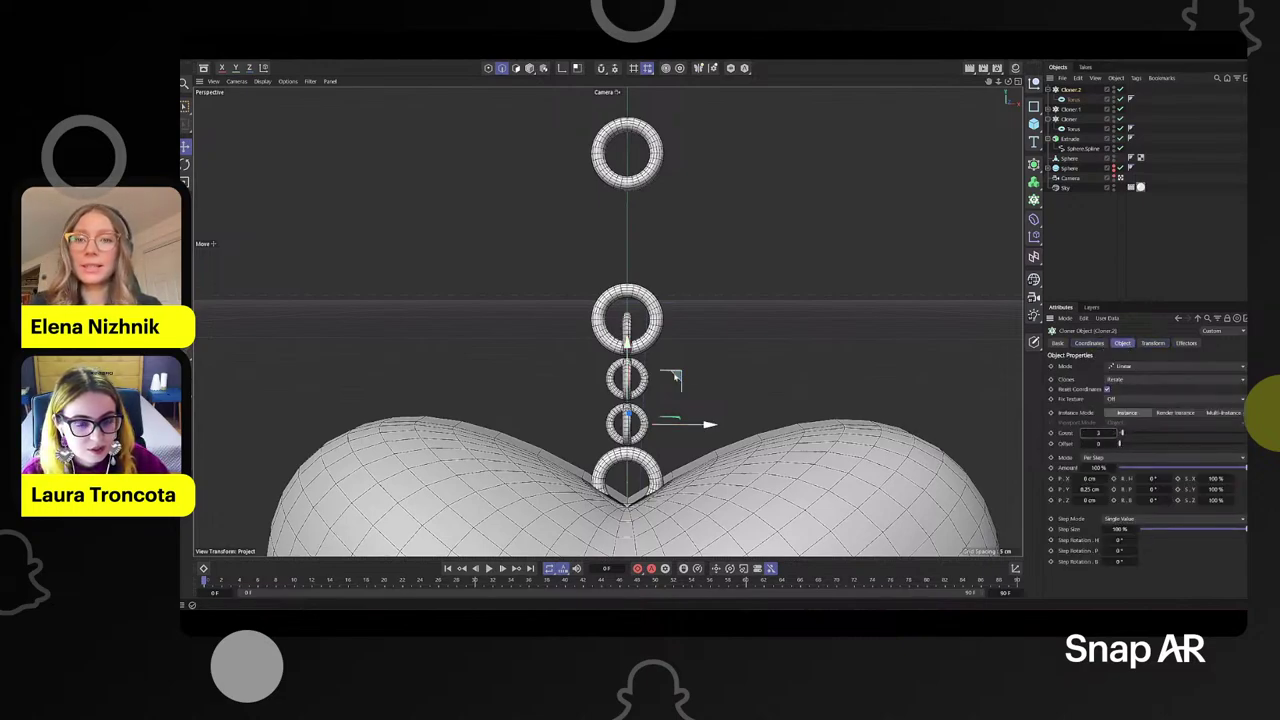
left_click_drag(627, 343, 627, 365)
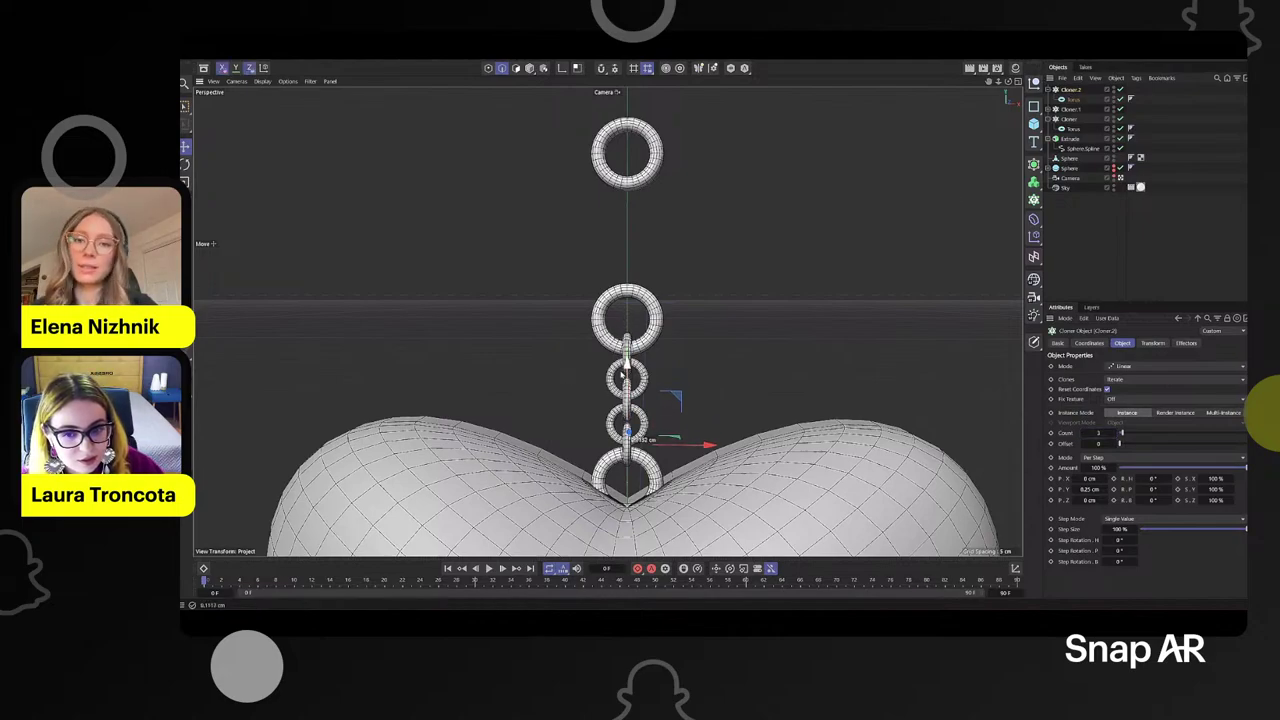
mouse_move(723, 380)
left_mouse_down("alt")
mouse_move(649, 380)
mouse_move(748, 378)
left_mouse_up("alt")
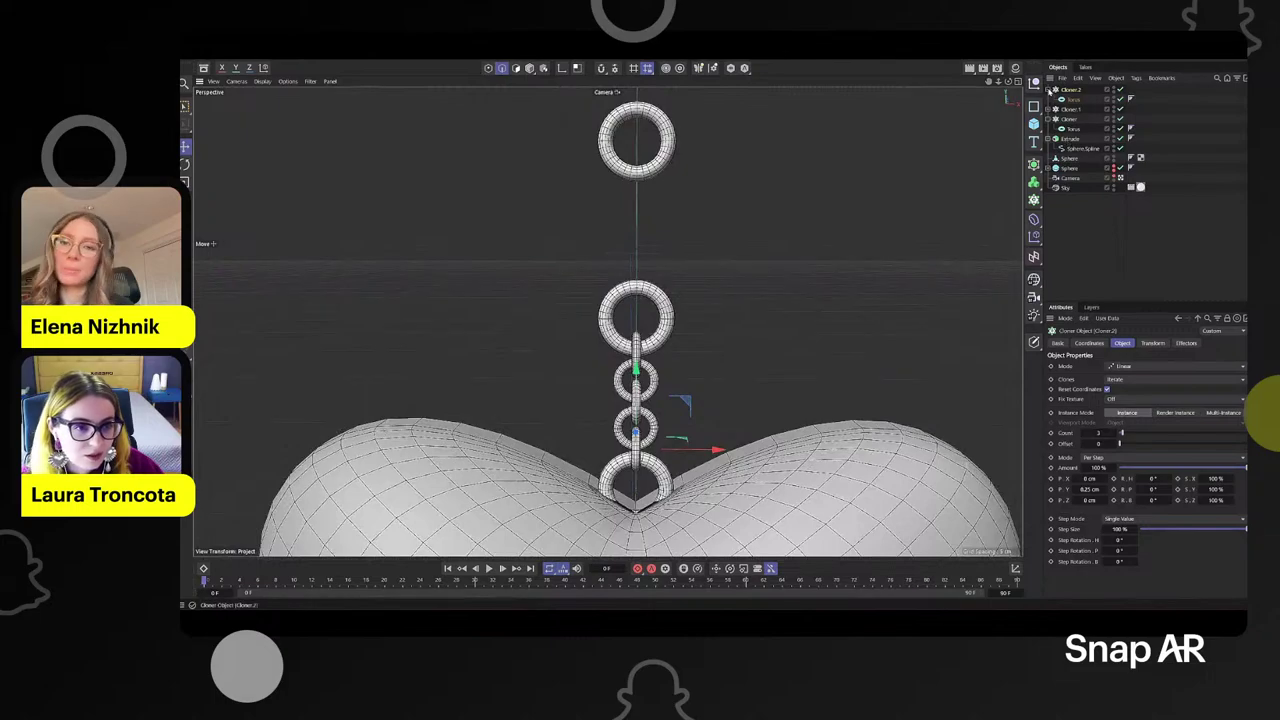
- Group the two small-ring Cloners together under a Null
left_click(1048, 90)
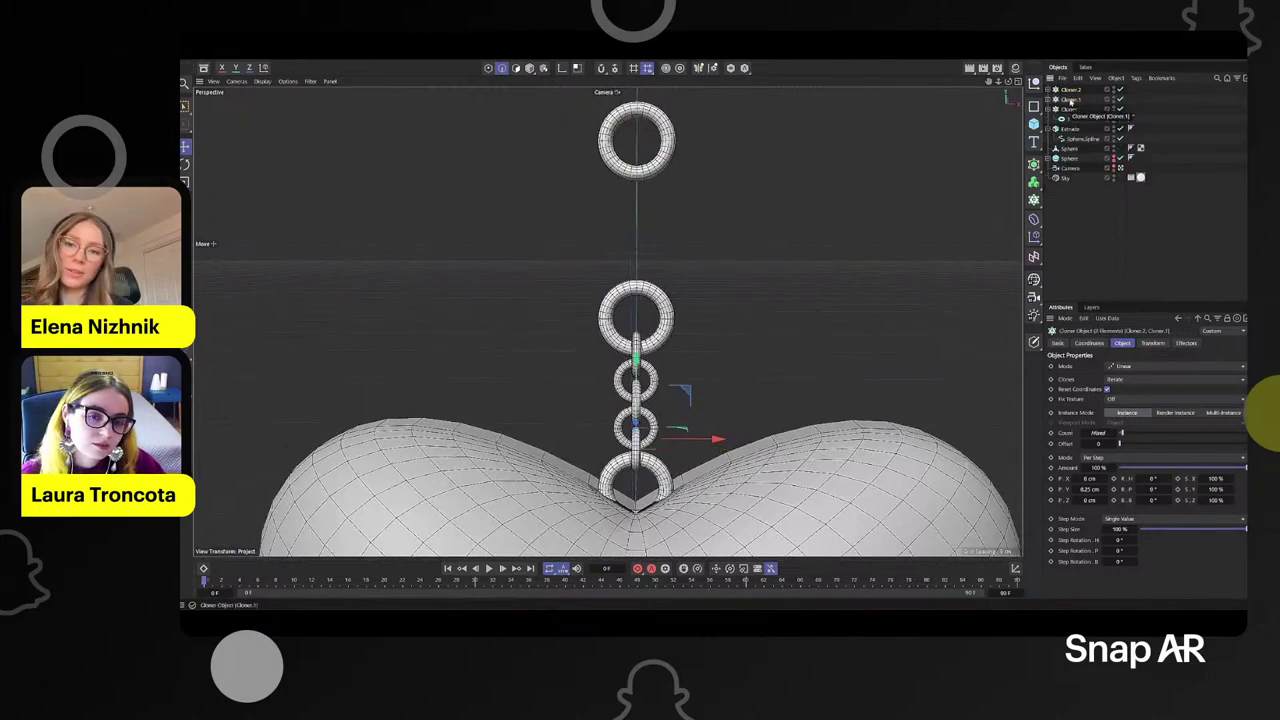
right_click(1070, 100)
left_click(1115, 461)
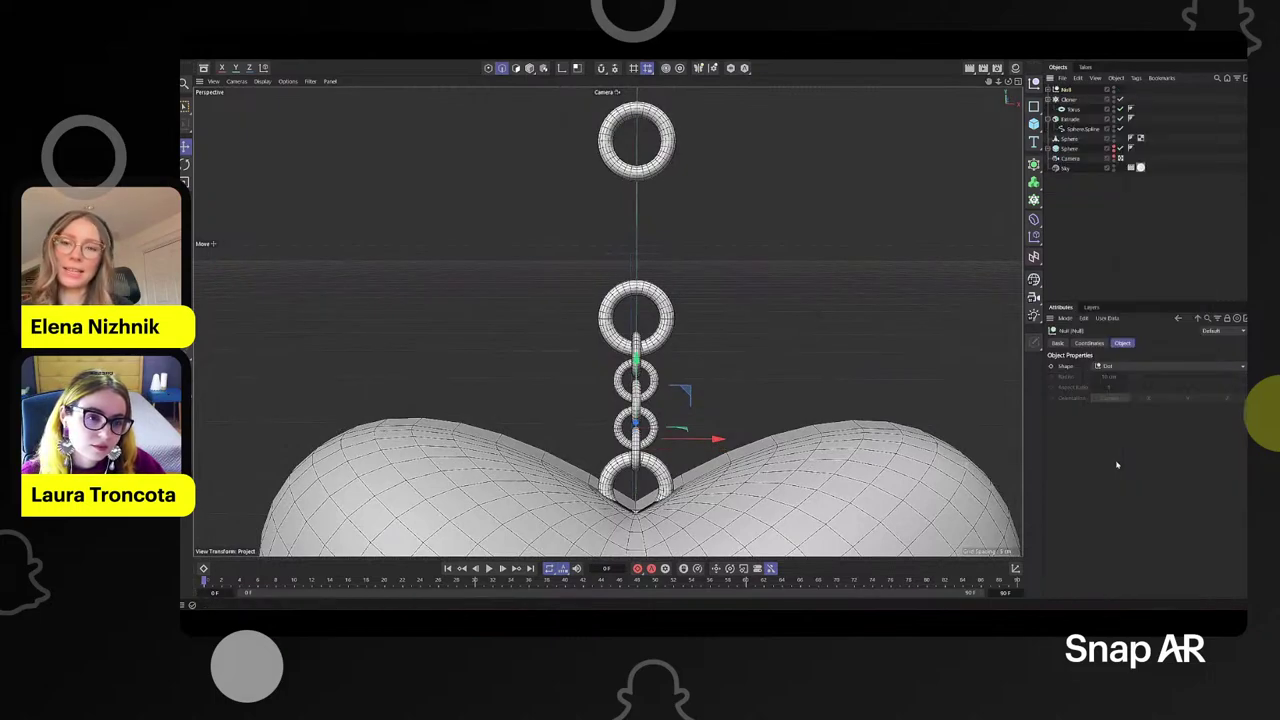
- Examine how the small links connect to the larger rings above the heart from several angles and distances
scroll(648, 330, "down", 2)
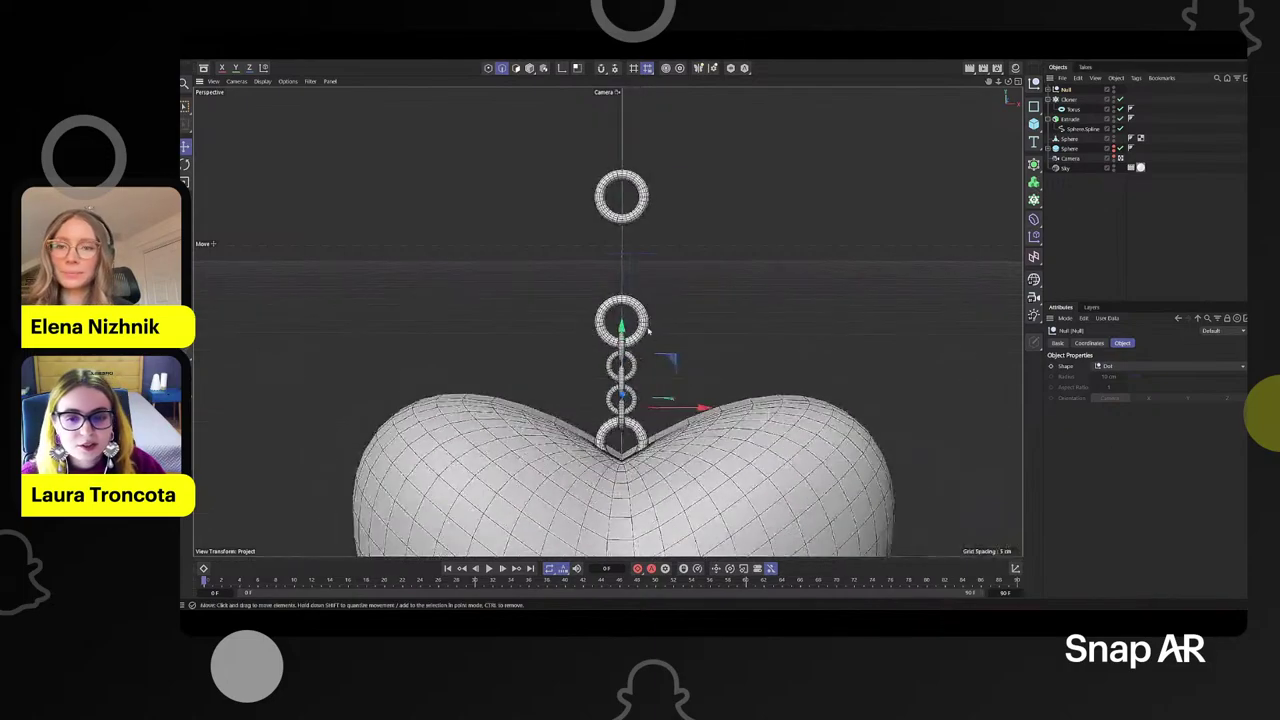
scroll(686, 248, "down", 1)
middle_click_drag(689, 189, 678, 286, "alt")
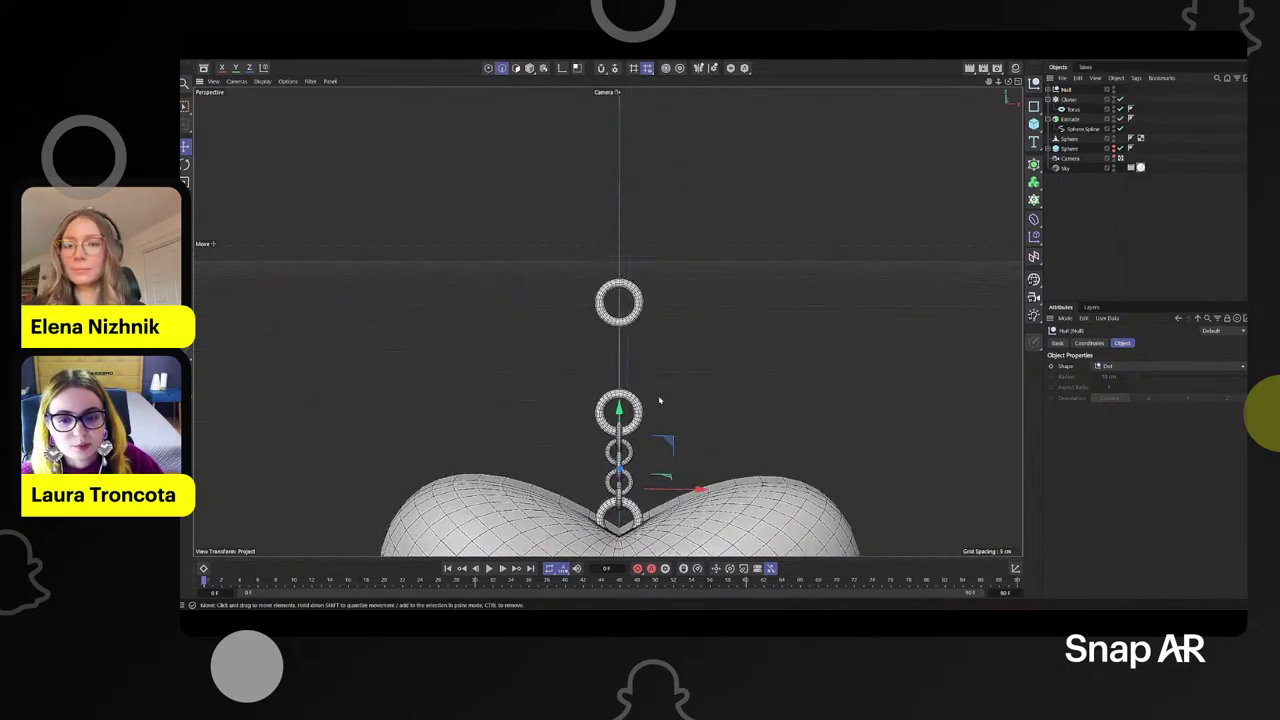
scroll(656, 408, "down", 2)
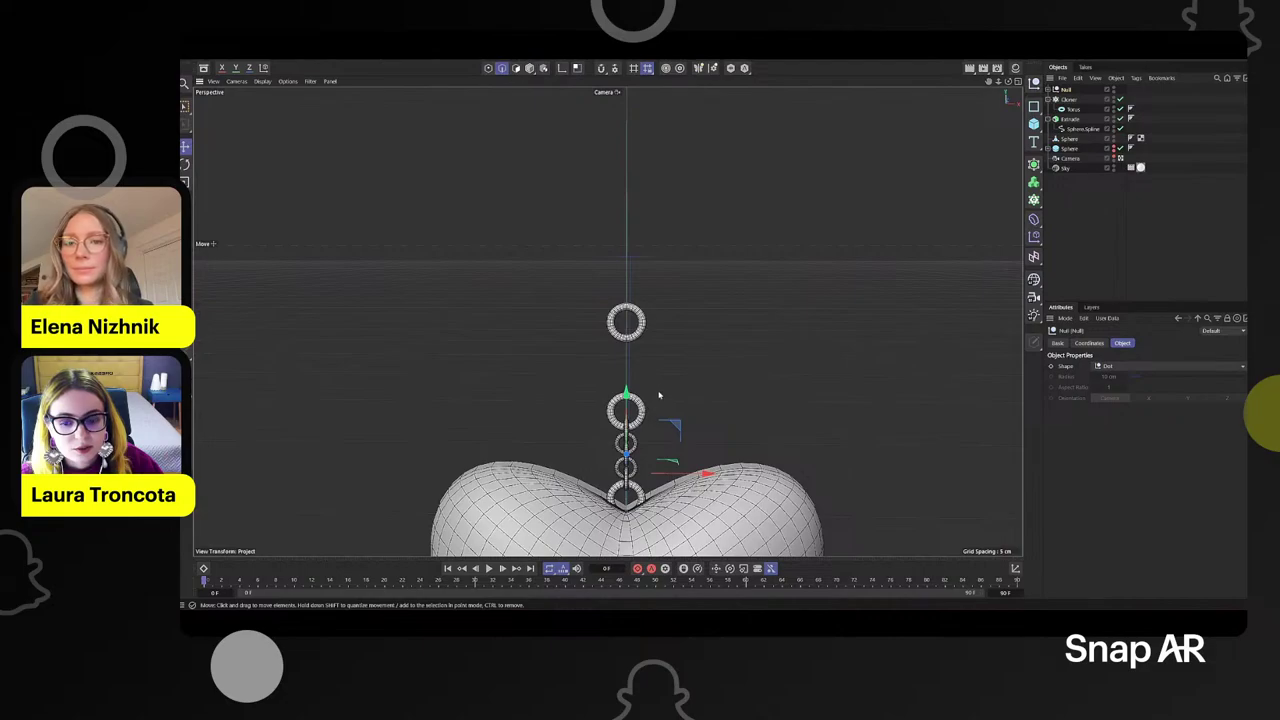
scroll(660, 392, "up", 1)
left_click_drag(704, 386, 683, 371, "alt")
middle_click_drag(646, 437, 642, 405, "alt")
scroll(642, 405, "up", 2)
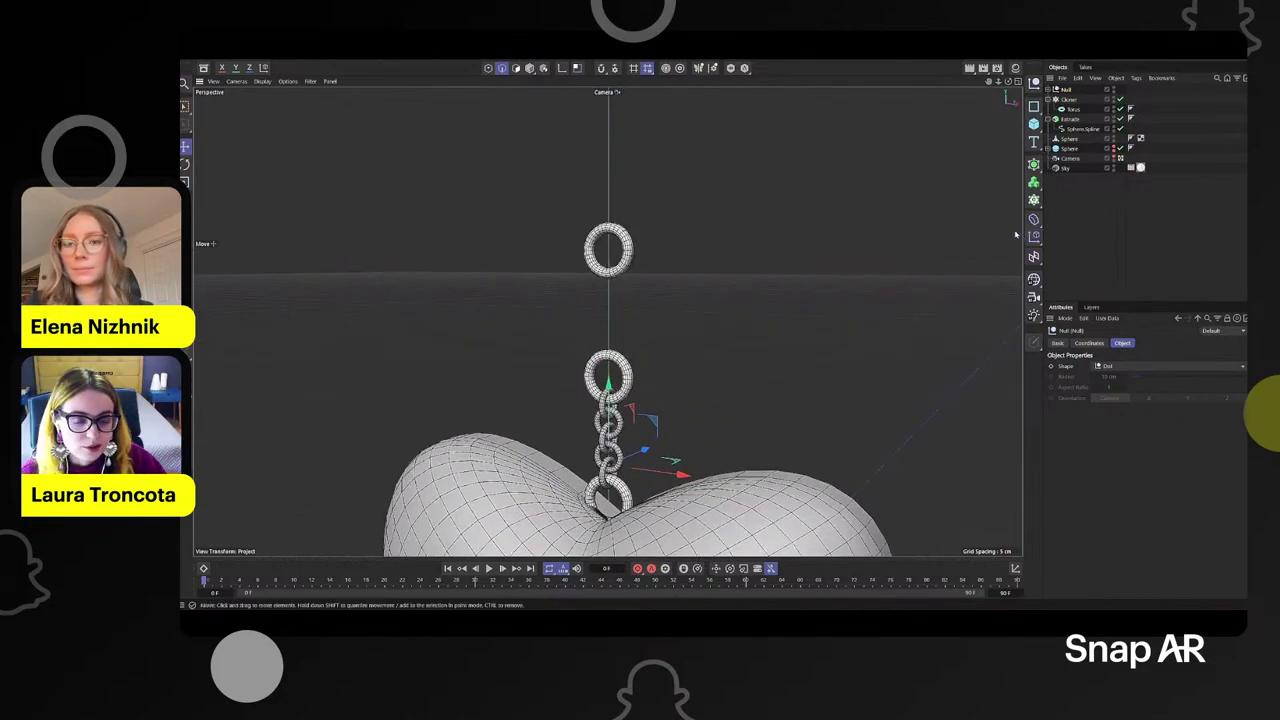
left_click(1034, 124)
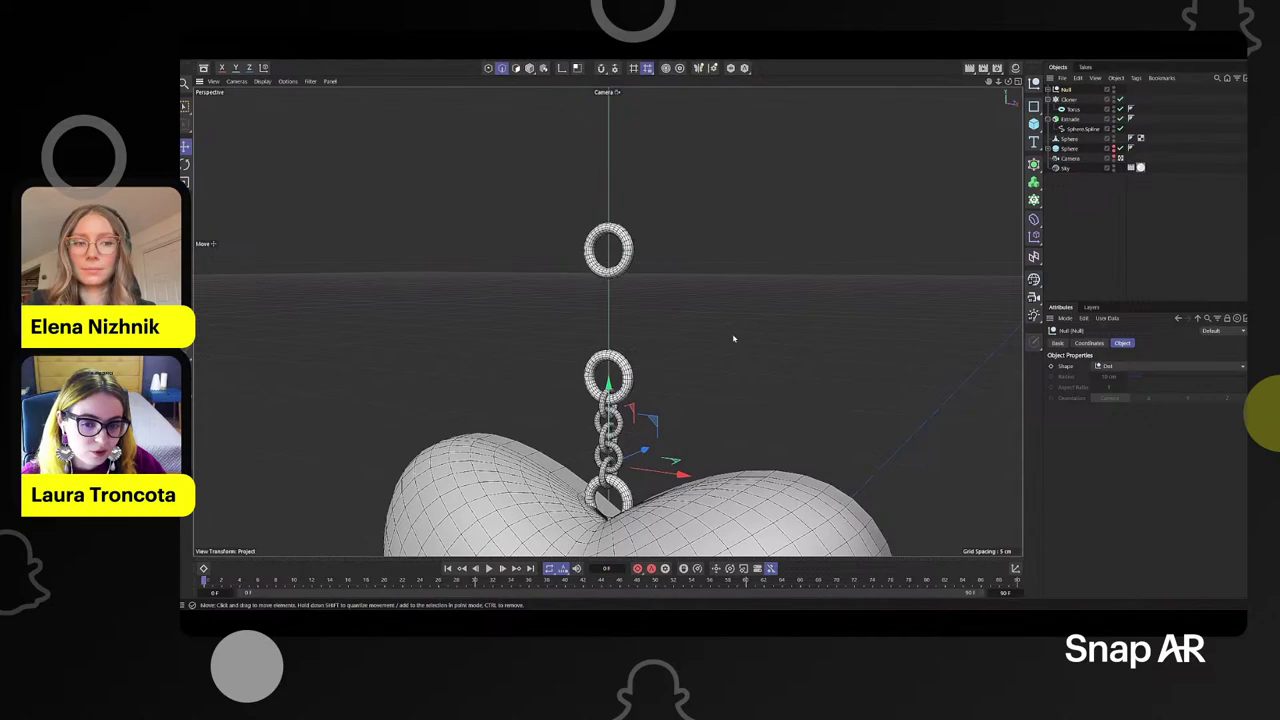
scroll(684, 381, "up", 4)
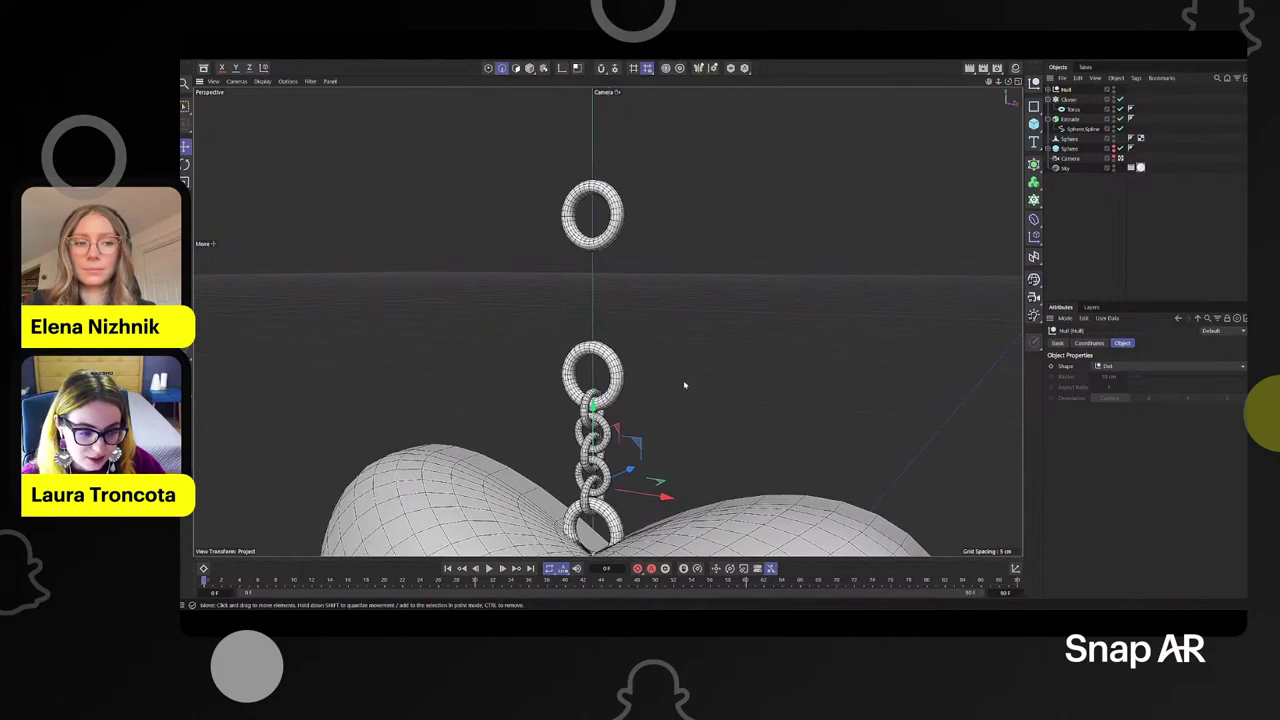
middle_click_drag(858, 305, 872, 270, "alt")
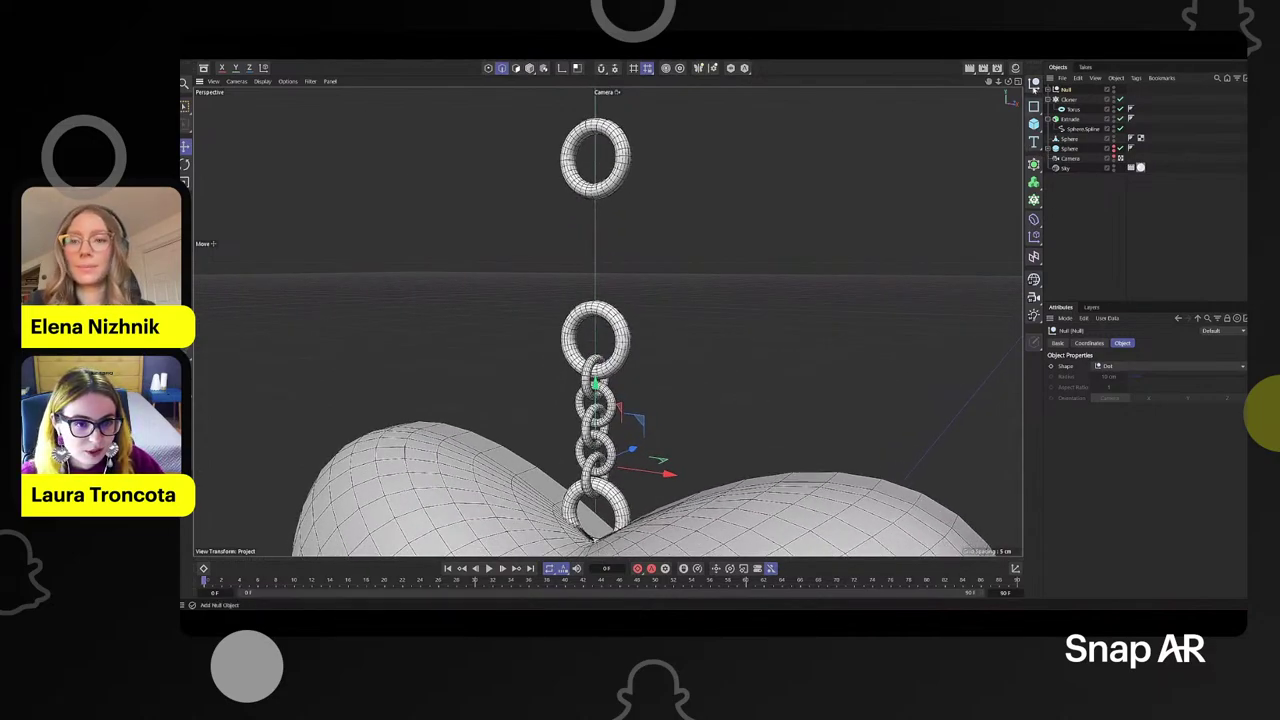
- Add a new Cloner and nest the Null with the small links inside it
left_click(1034, 198)
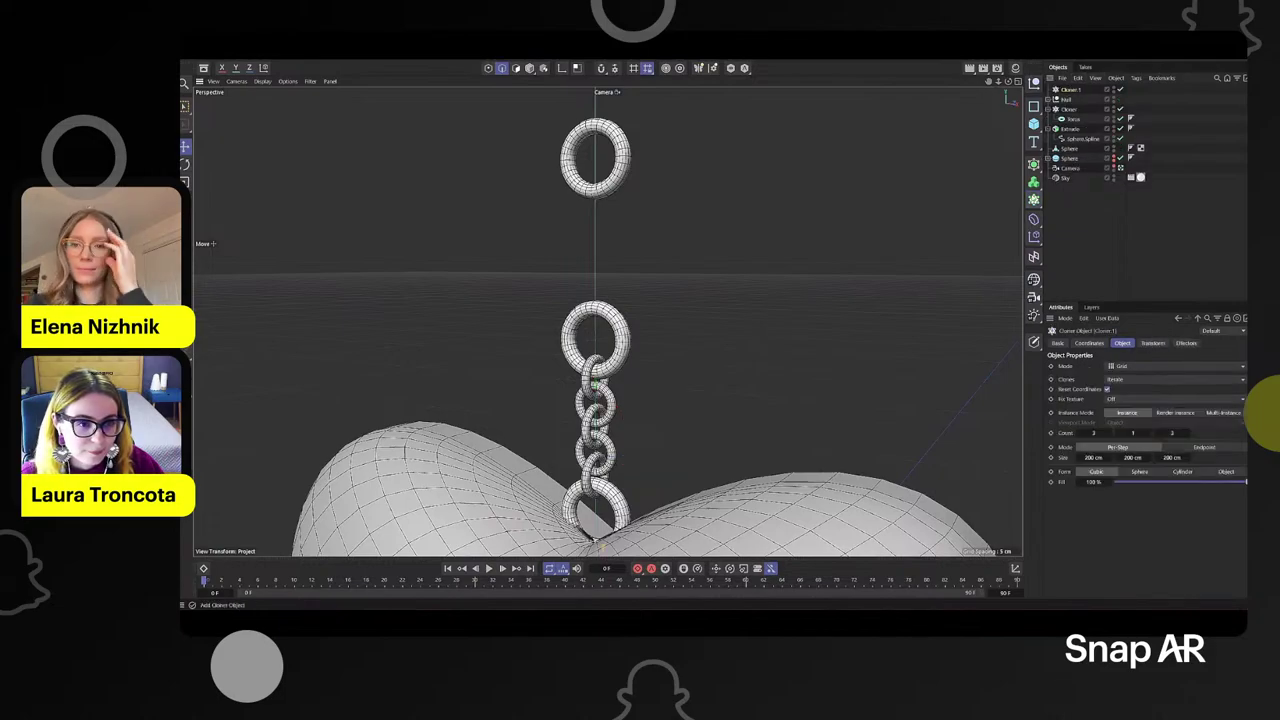
left_click_drag(1065, 105, 1070, 92)
left_click(1070, 90)
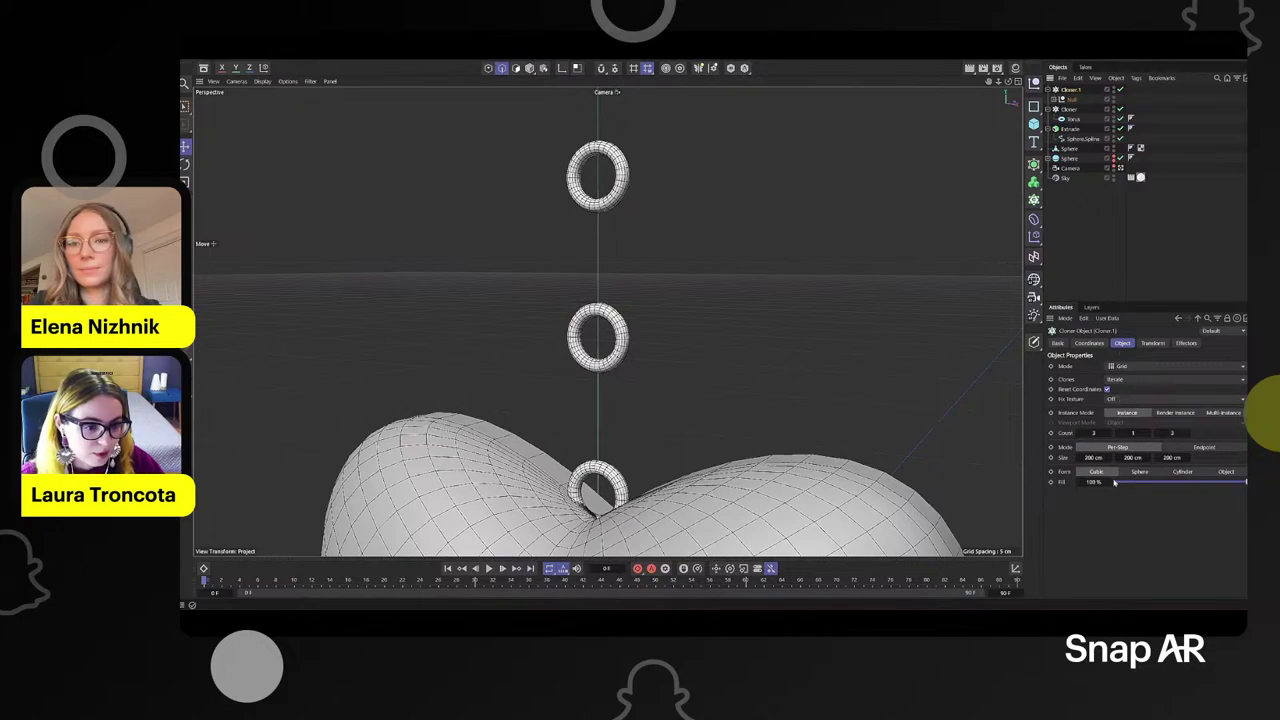
left_click(1089, 343)
left_click(1122, 343)
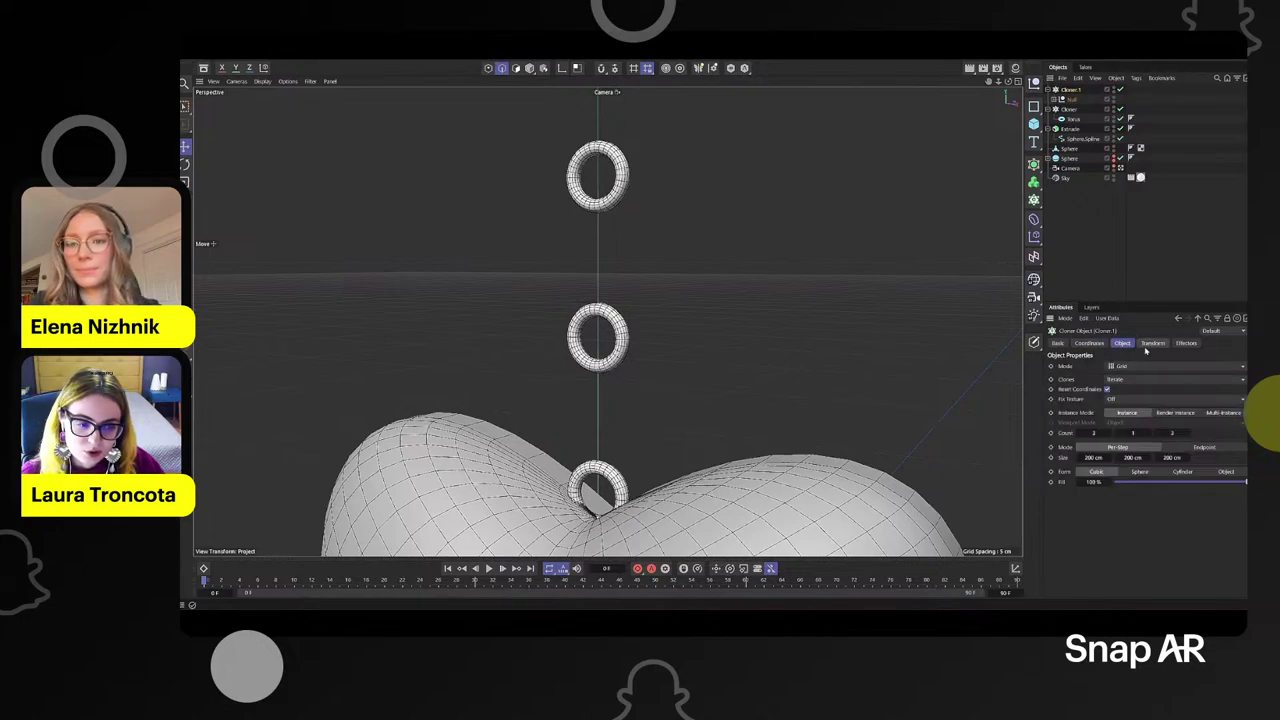
- Move the new Cloner up along Y so its small links sit between the upper two large rings
scroll(523, 386, "down", 6)
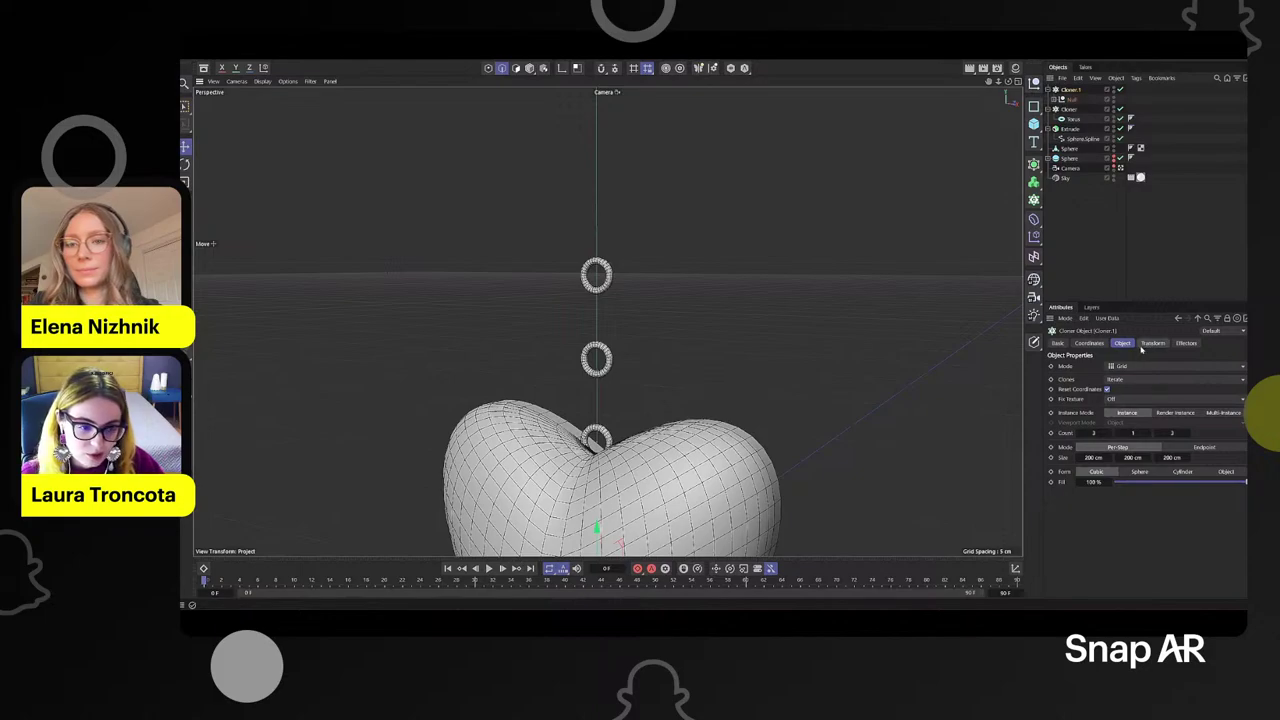
scroll(664, 394, "down", 1)
middle_click_drag(663, 402, 671, 313, "alt")
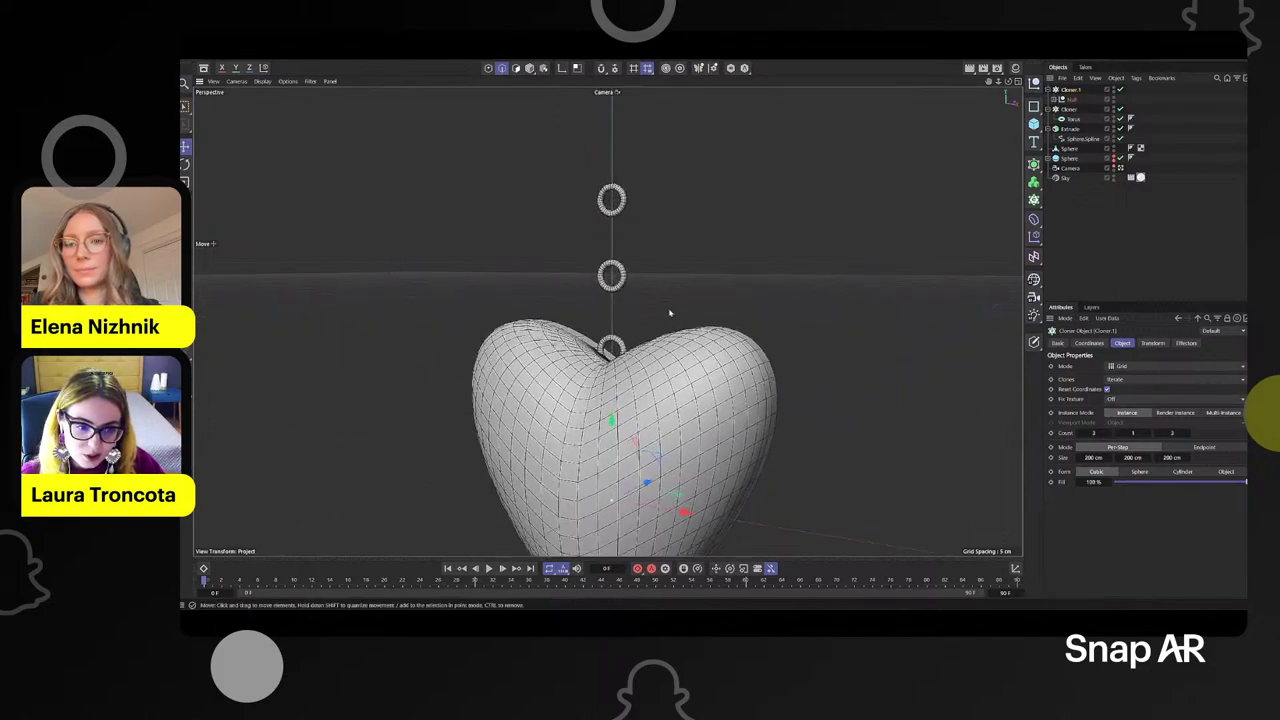
left_click_drag(670, 313, 657, 318, "alt")
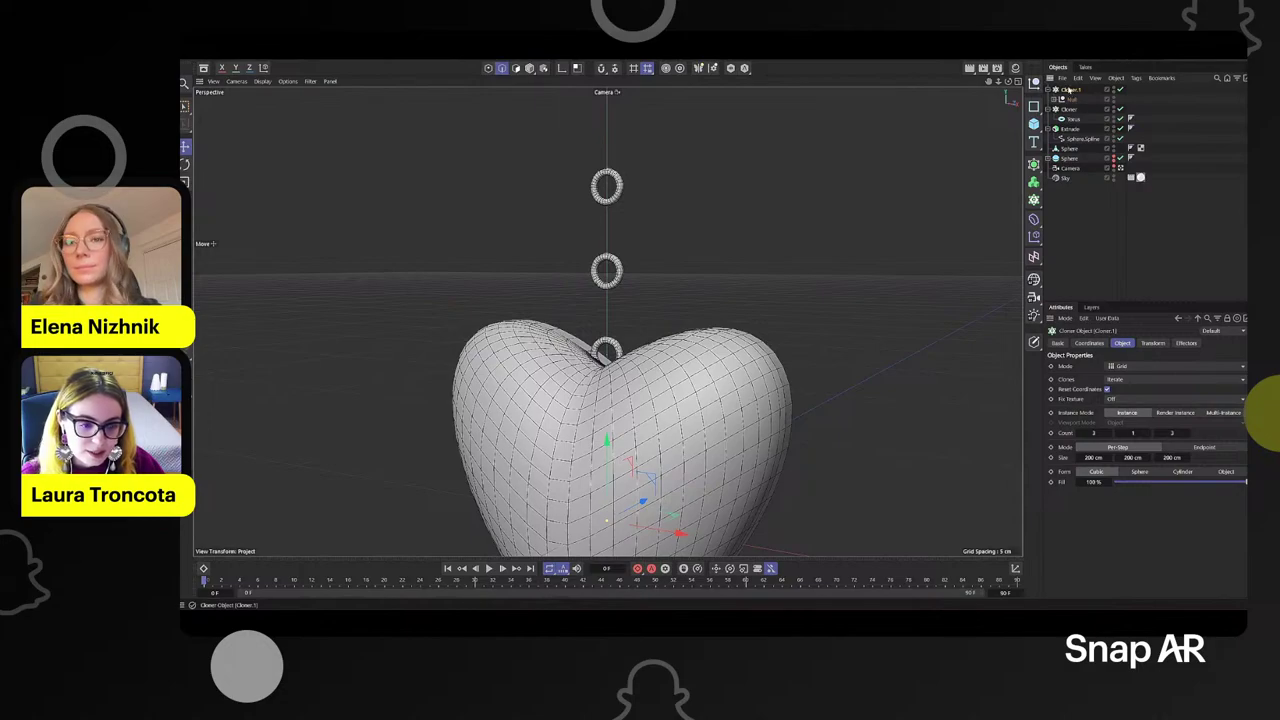
scroll(568, 406, "down", 3)
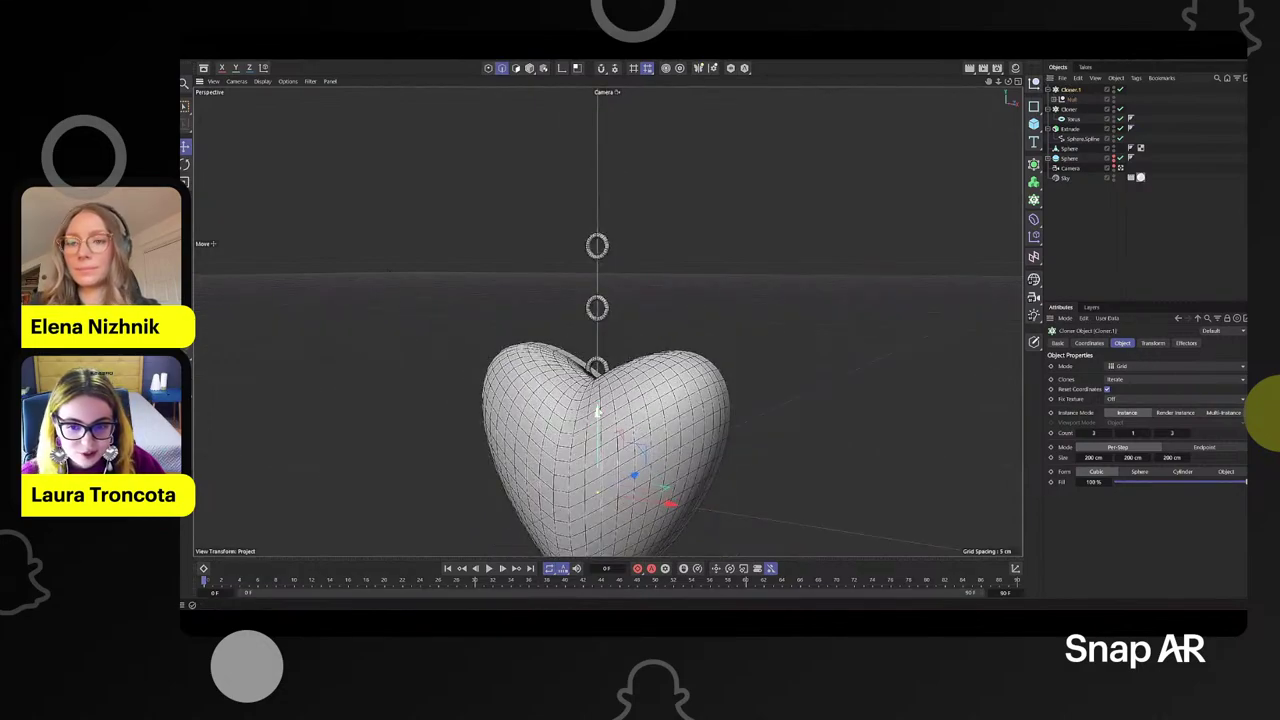
left_click_drag(602, 420, 604, 213)
scroll(652, 250, "up", 2)
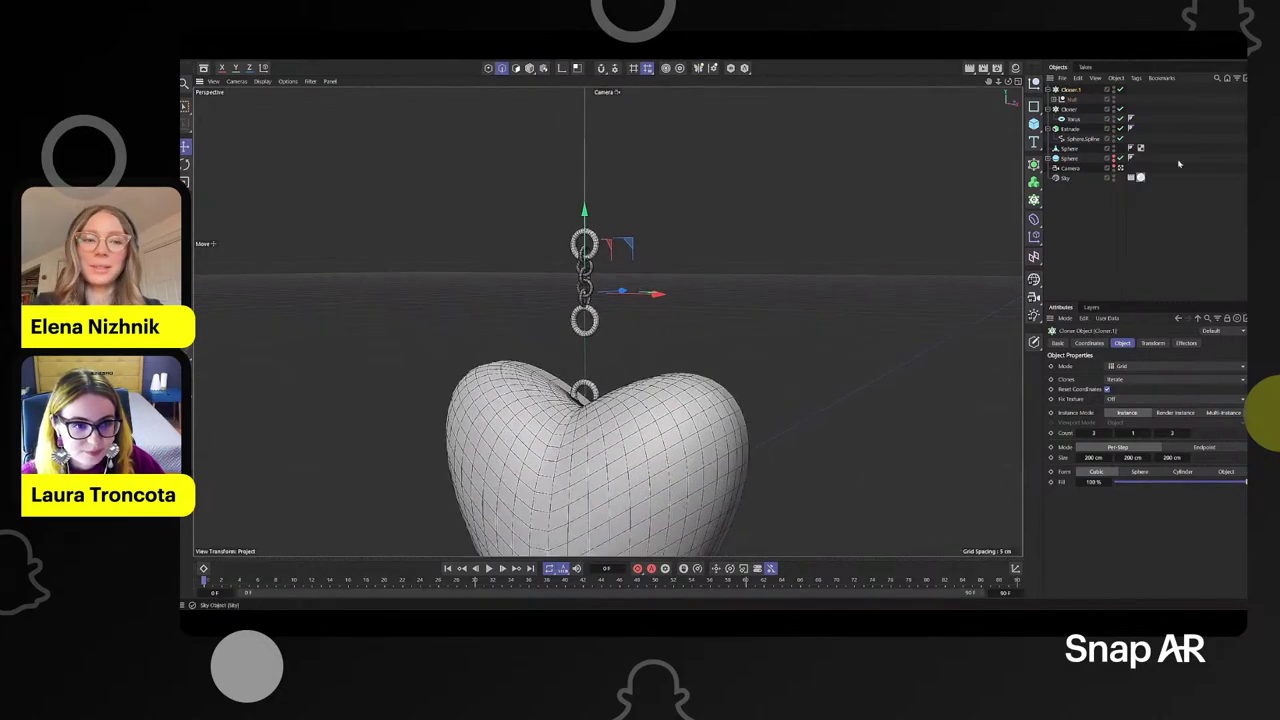
- Switch the new Cloner to Linear mode, nudge it down slightly and set its Y spacing to 0.9 cm
left_click(1111, 367)
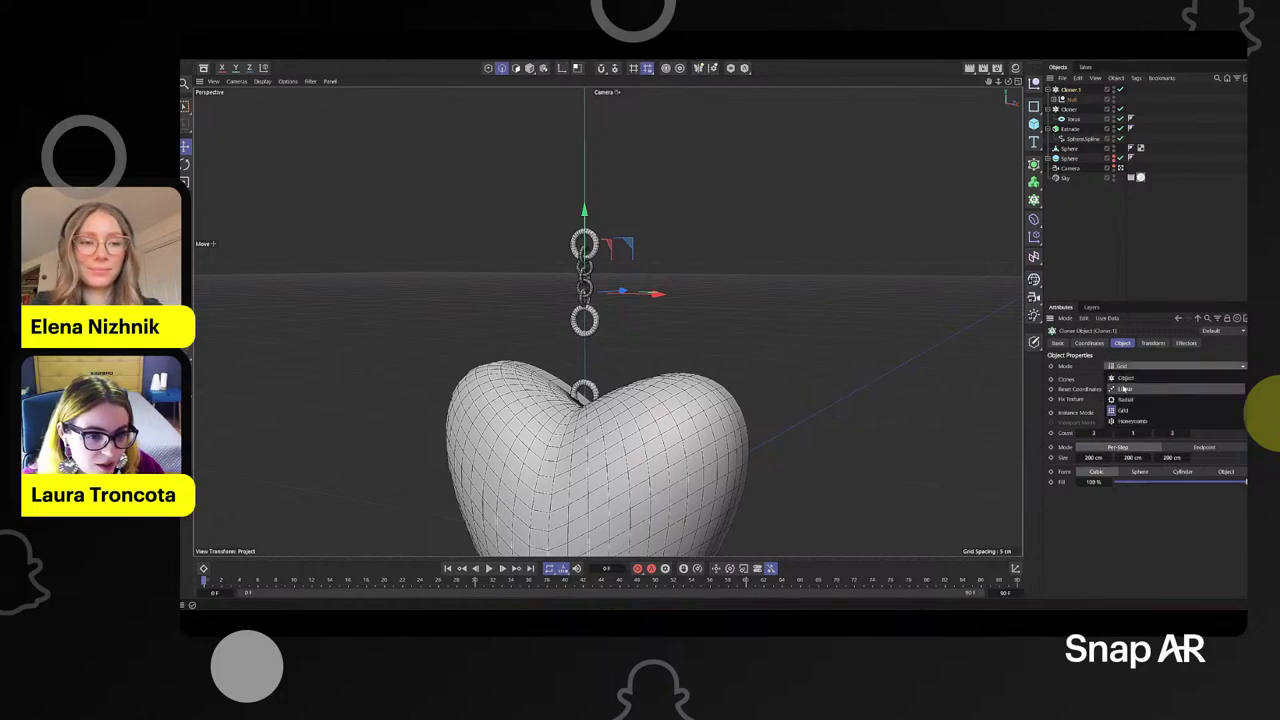
left_click(1120, 378)
scroll(585, 211, "up", 2)
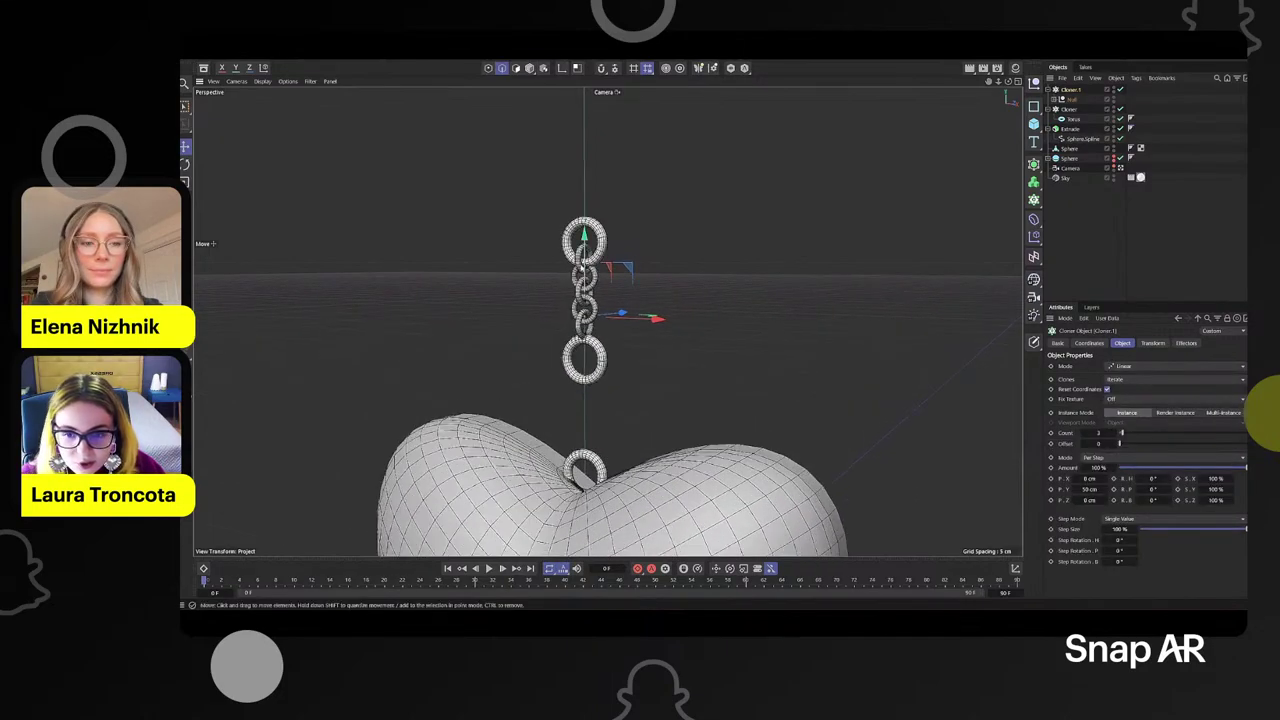
left_click_drag(583, 244, 583, 255)
double_click(1090, 489)
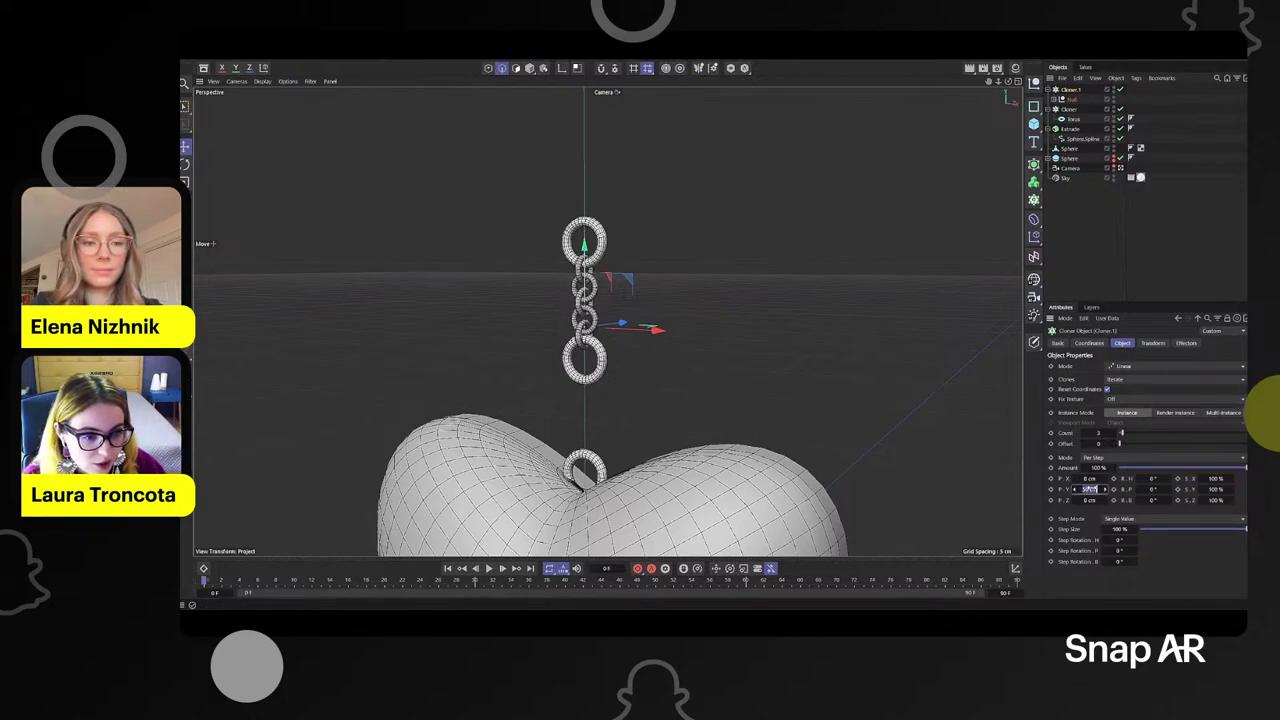
type("0.9")
key("Return")
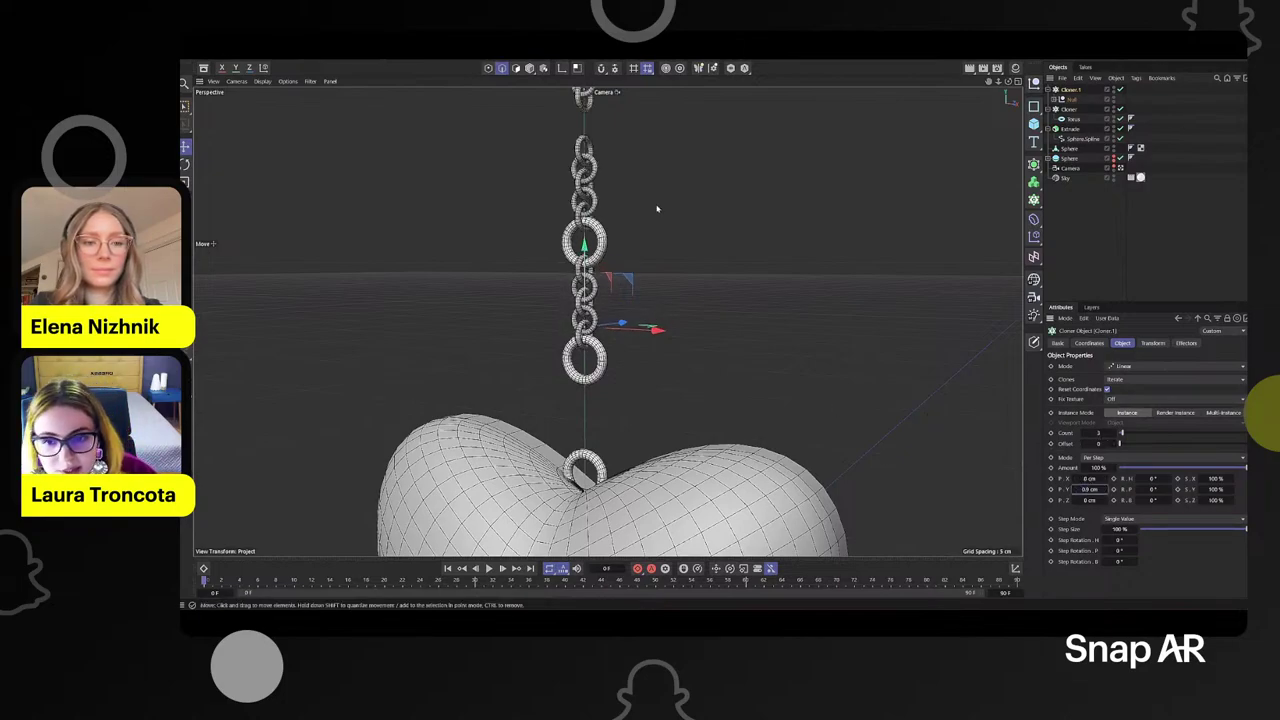
- Move the link Cloner down along Y so its first set of links joins the ring in the heart's notch
left_click_drag(584, 247, 584, 355)
left_click_drag(651, 326, 683, 331, "alt")
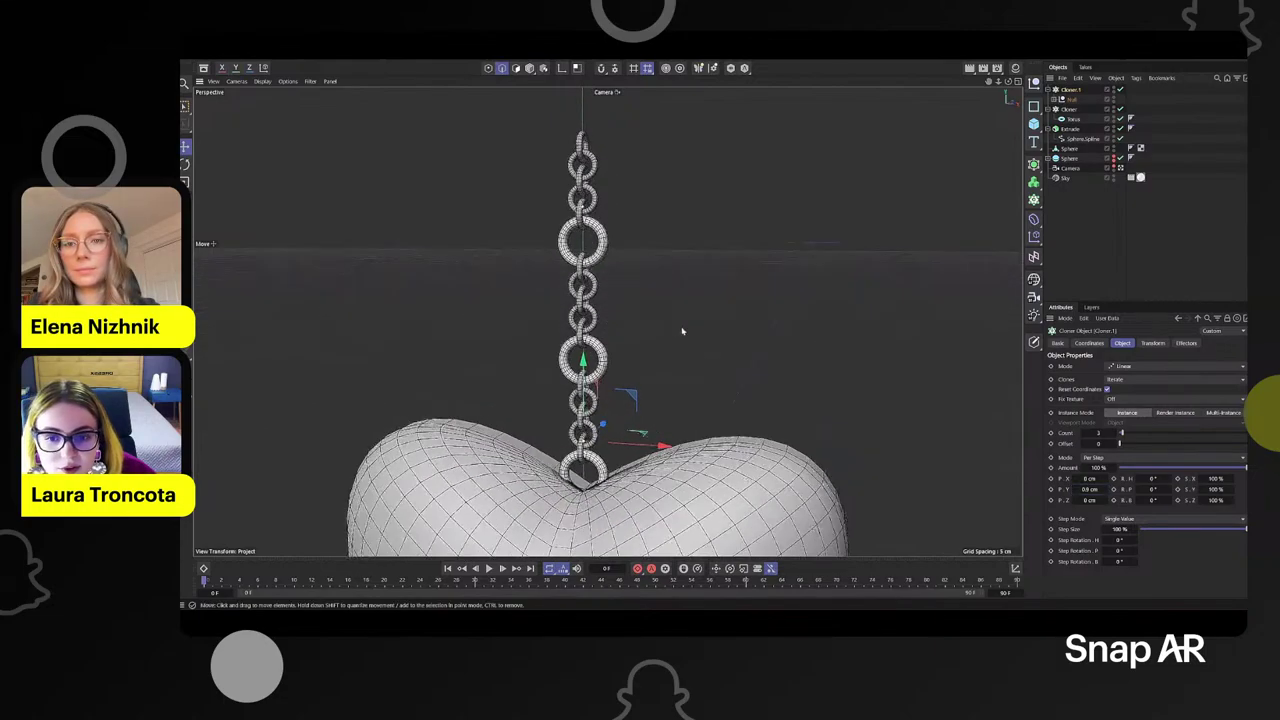
scroll(690, 335, "down", 6)
middle_click_drag(755, 343, 740, 295, "alt")
left_click_drag(740, 295, 764, 292, "alt")
scroll(660, 230, "up", 2)
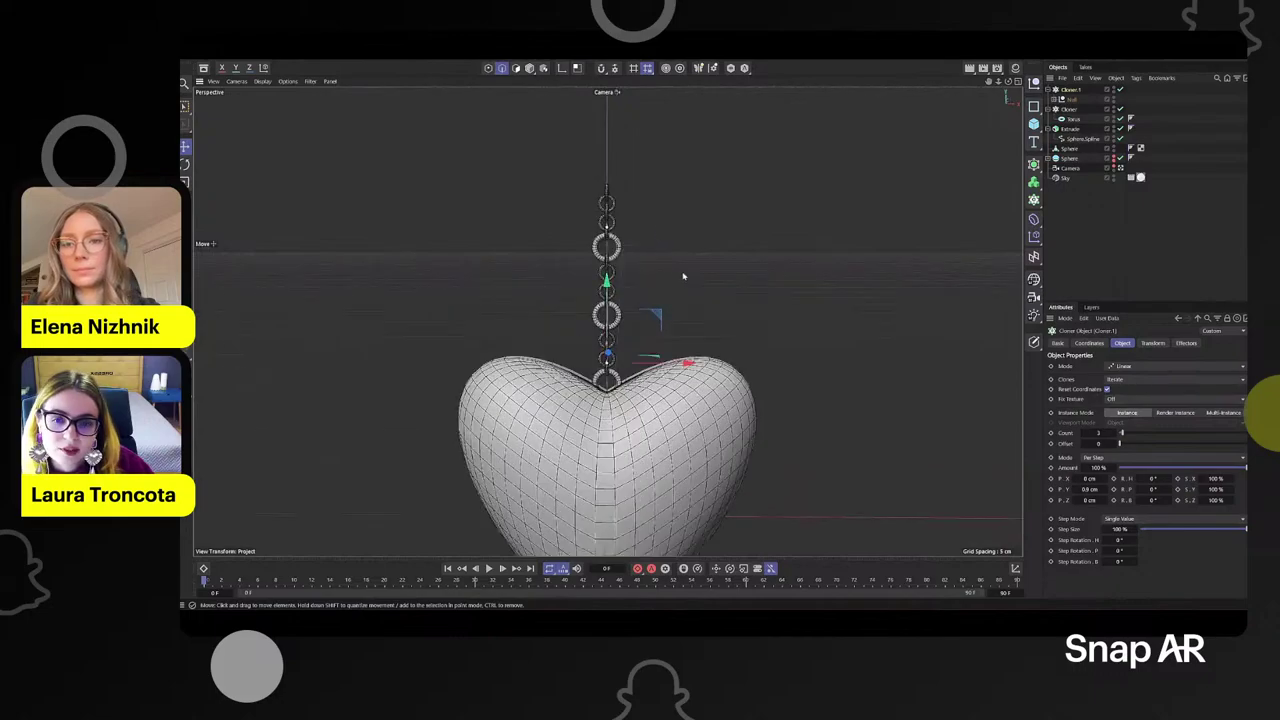
scroll(686, 274, "down", 2)
middle_click_drag(723, 246, 716, 227, "alt")
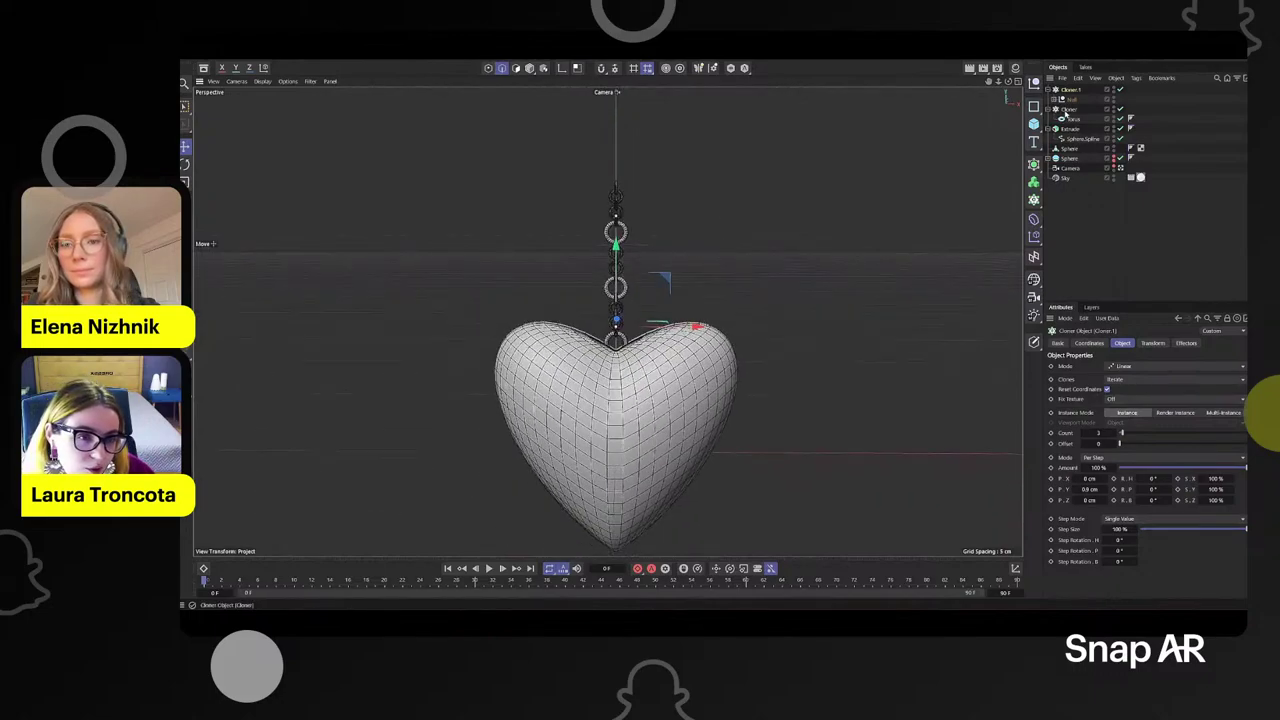
- Group the two chain Cloners under one Null and name the group TOP CHAIN
left_click(1066, 111, "ctrl")
right_click(1066, 111)
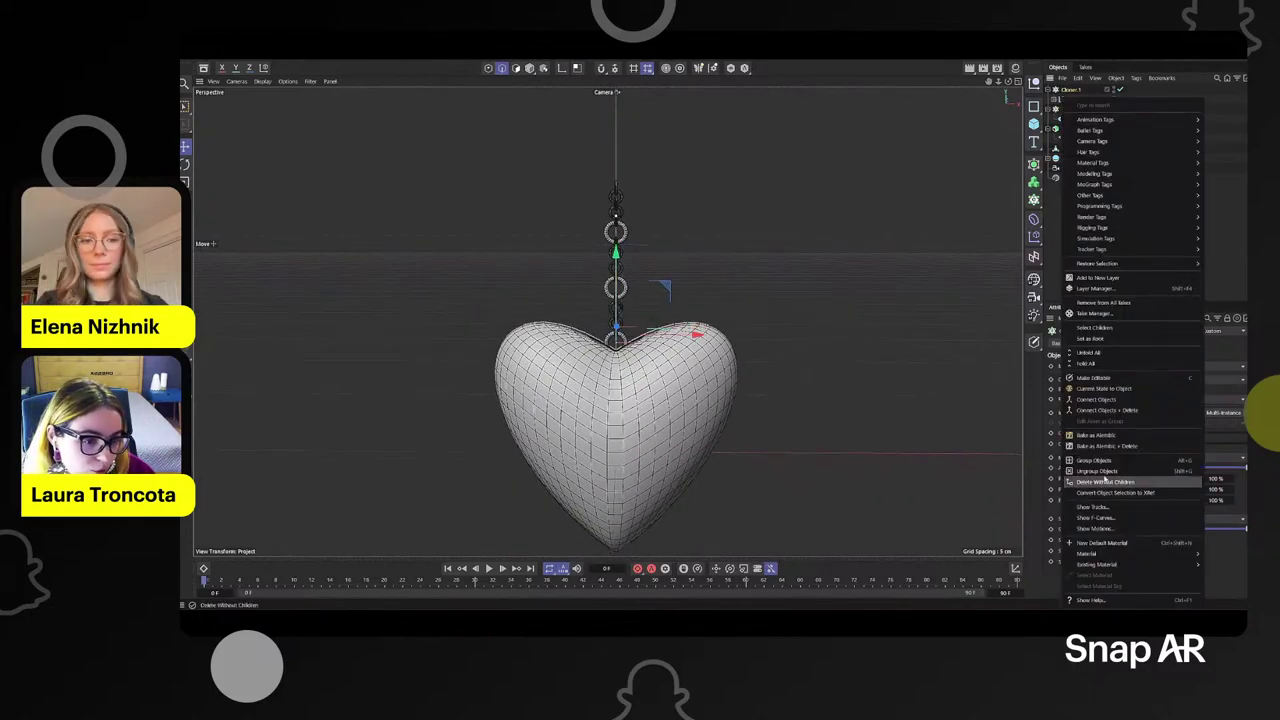
left_click(1099, 462)
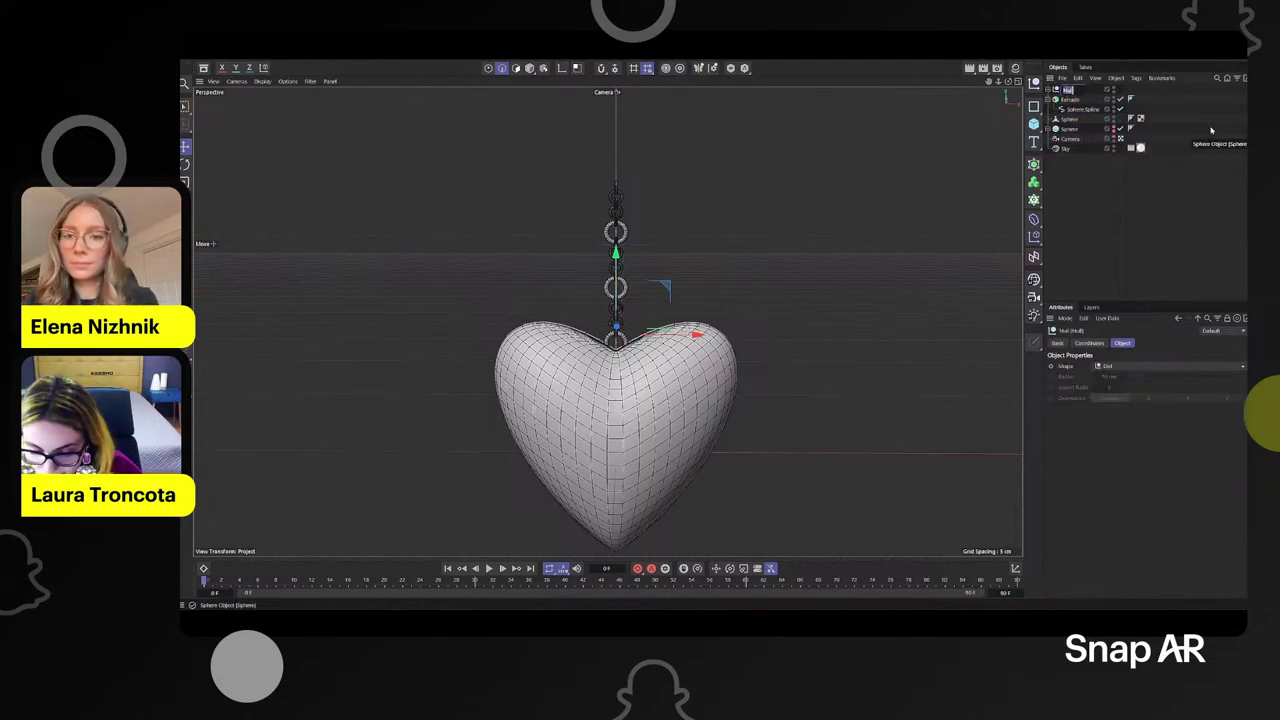
type("ch")
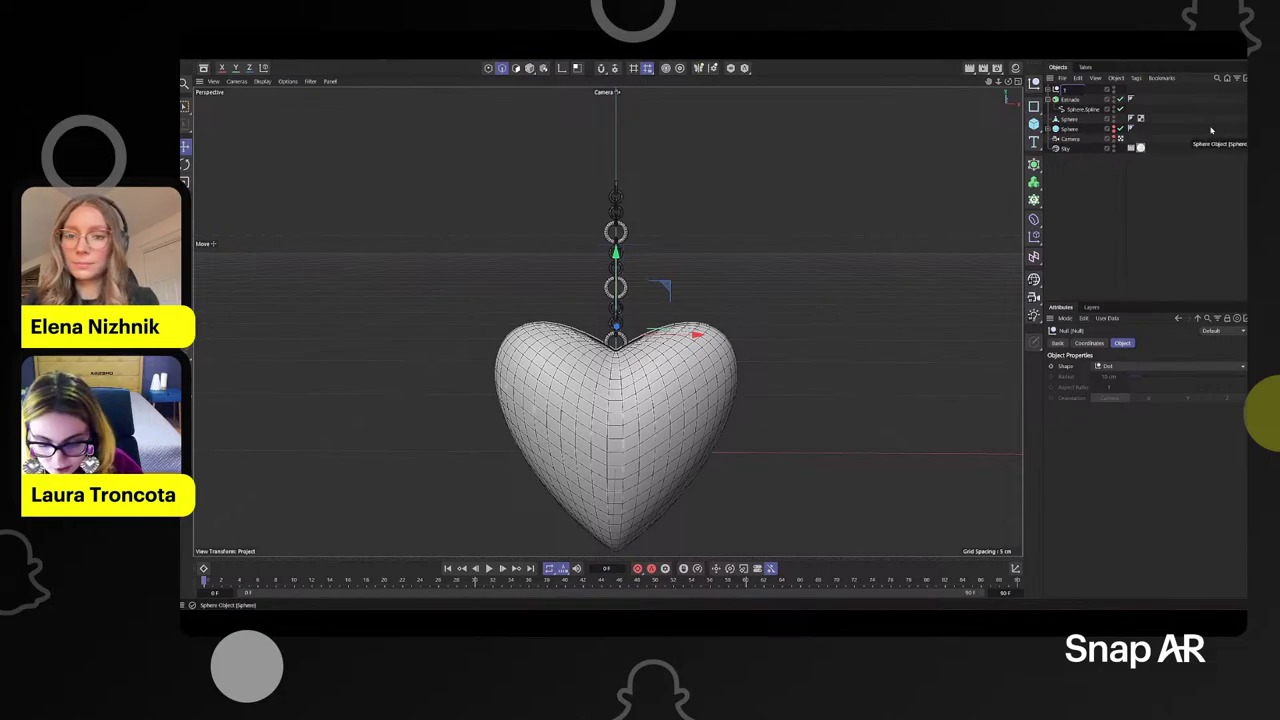
type("OP")
key("Return")
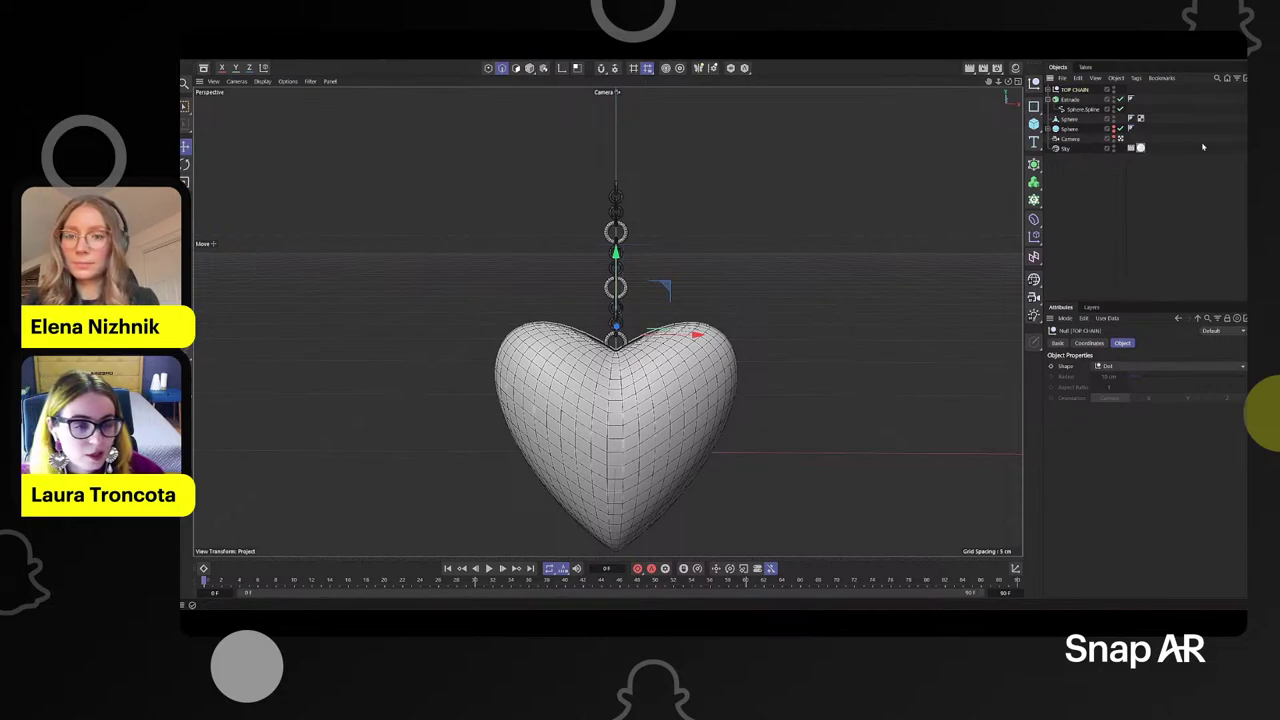
- Duplicate the TOP CHAIN group and rename the copy BOTTOM CHAIN
key("ctrl+v")
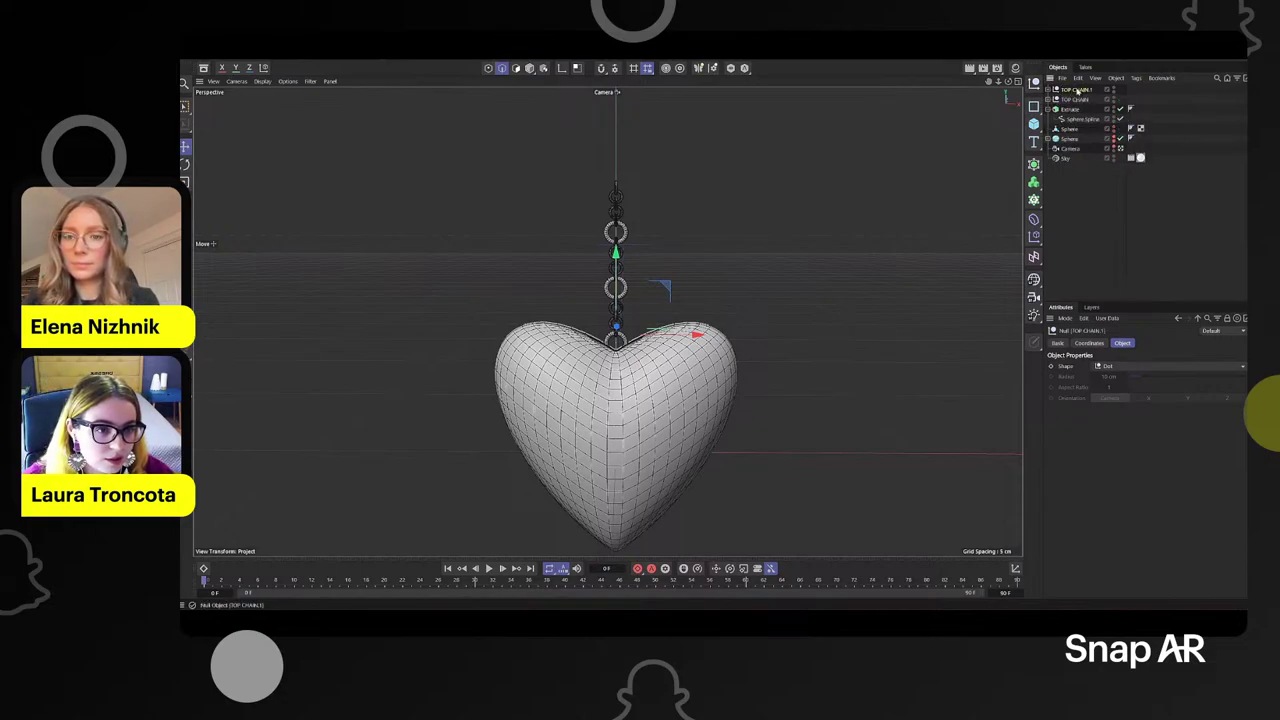
double_click(1079, 91)
key("BackSpace")
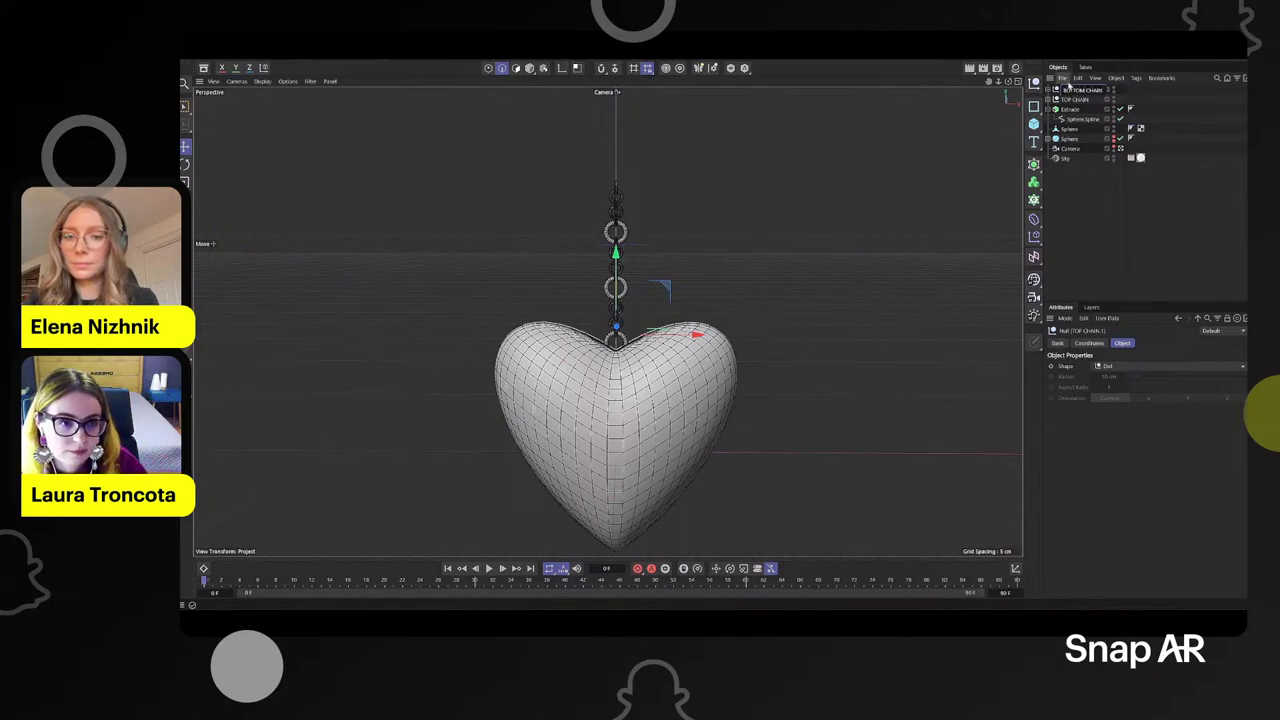
key("Return")
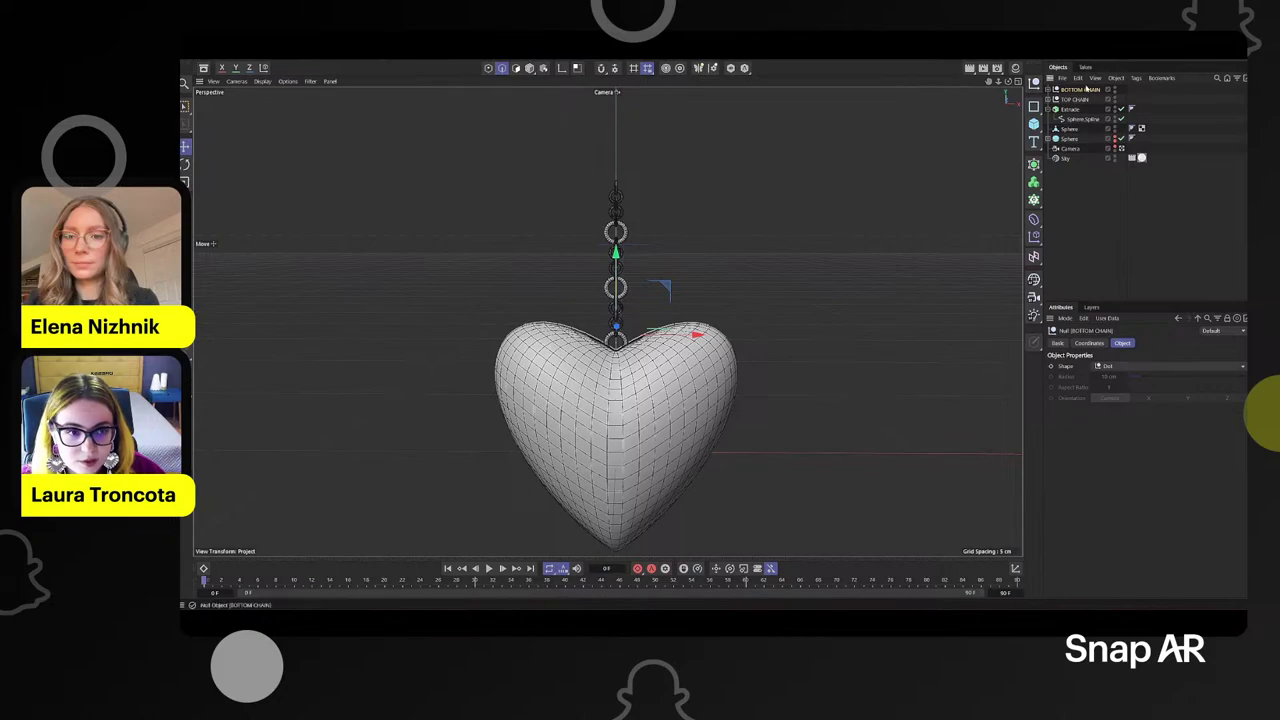
- Move BOTTOM CHAIN down along Y so that it hangs from the heart's lower tip
scroll(818, 357, "down", 1)
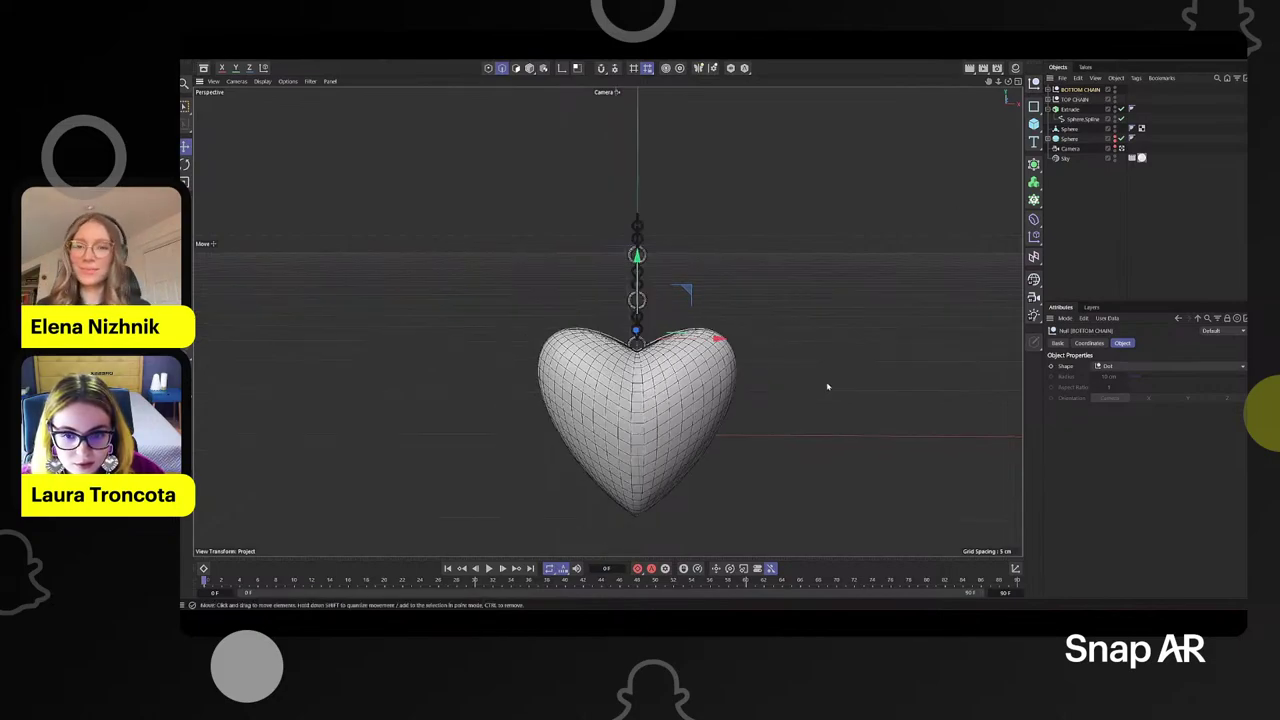
middle_click_drag(825, 388, 817, 326, "alt")
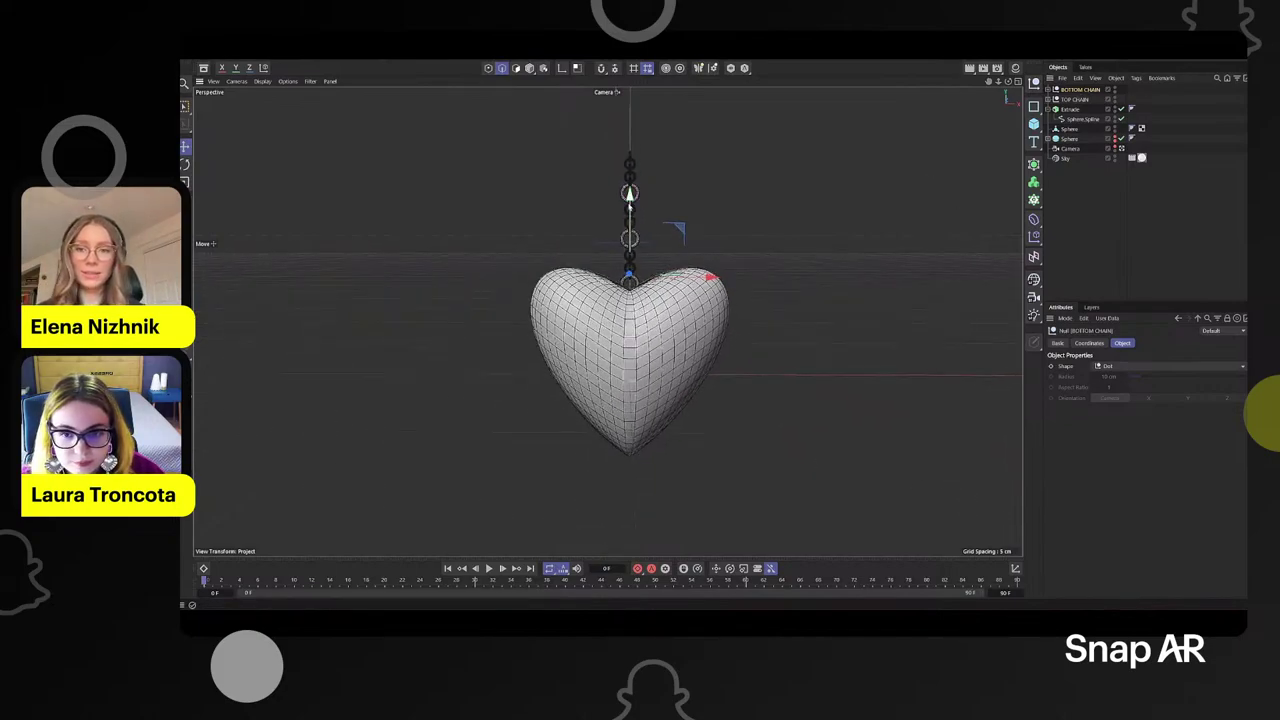
left_click_drag(631, 206, 645, 500)
middle_click_drag(631, 485, 618, 361, "alt")
scroll(618, 362, "up", 3)
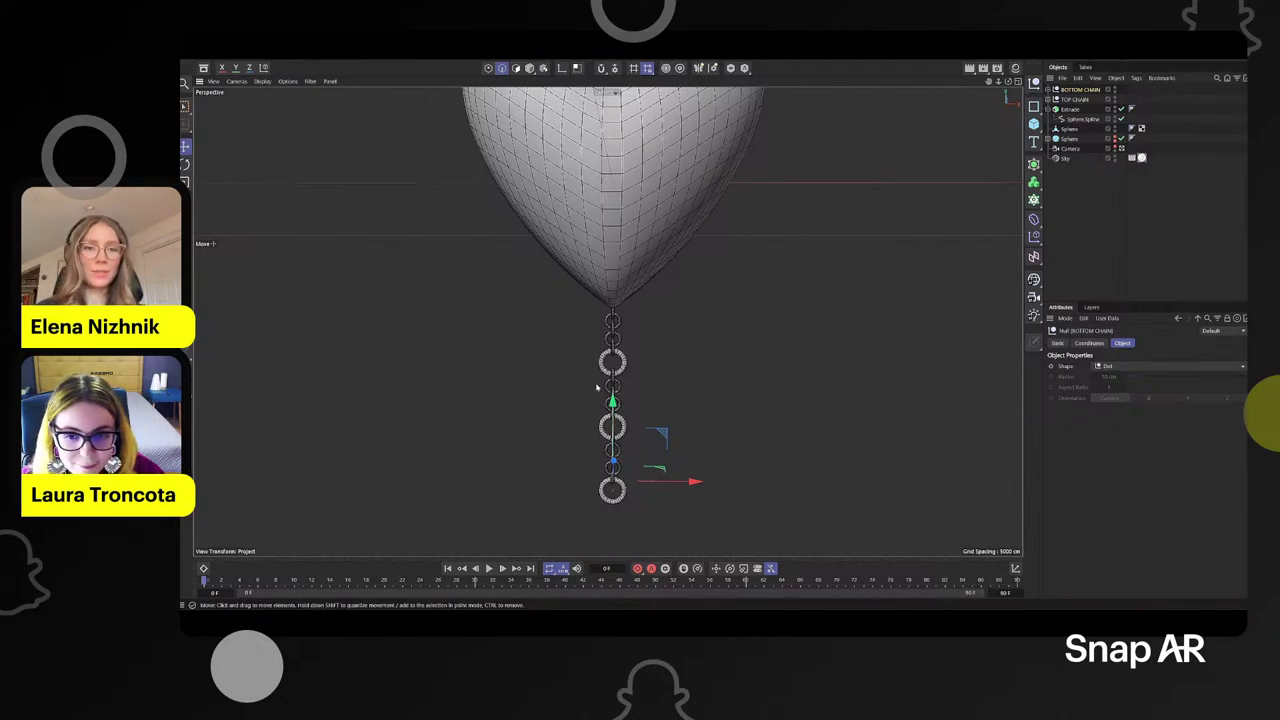
left_click_drag(613, 401, 613, 393)
scroll(616, 386, "up", 1)
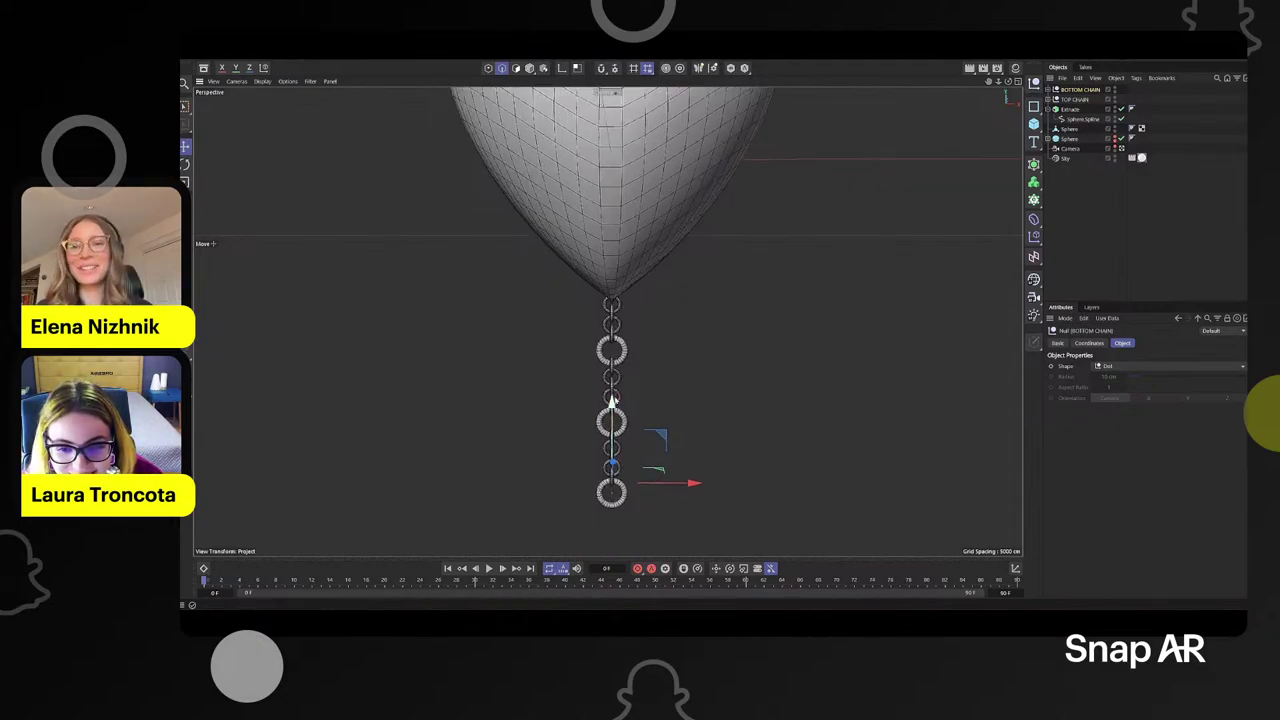
middle_click_drag(742, 397, 719, 367, "alt")
scroll(614, 346, "up", 1)
- Take the large Torus out of its Cloner in BOTTOM CHAIN, delete that Cloner and move the ring down below the first small links
left_click(1048, 90)
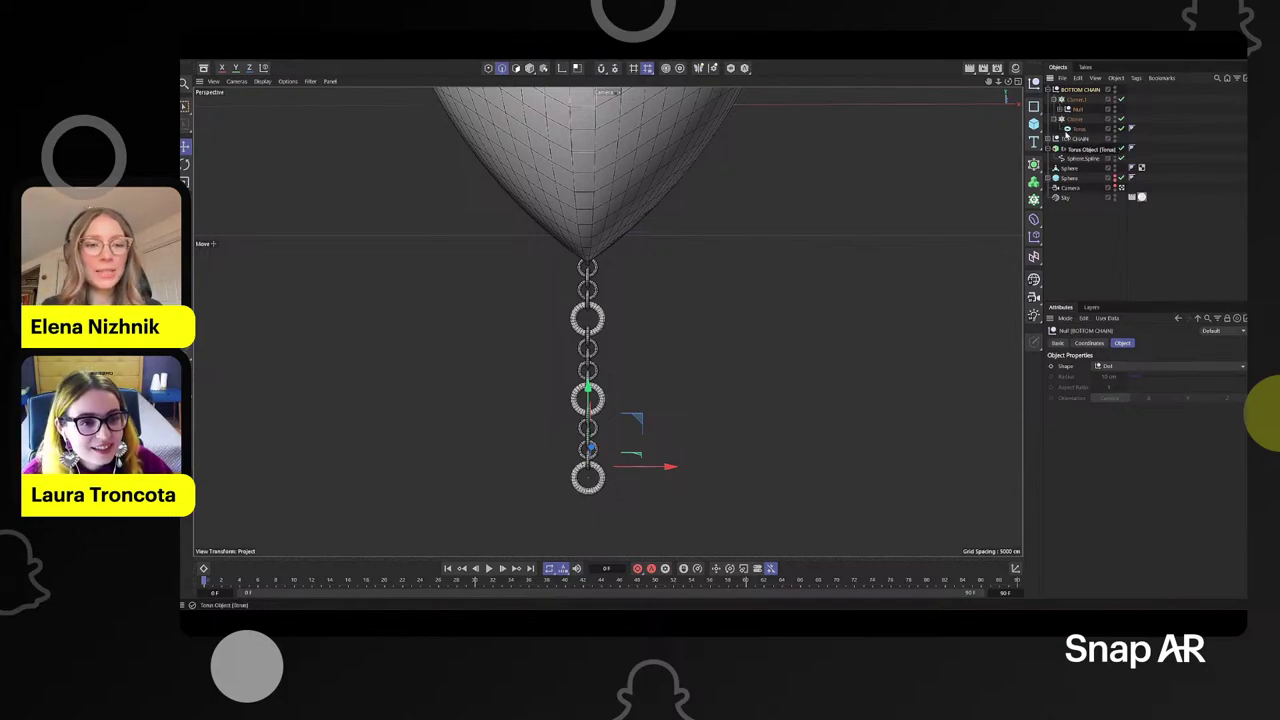
left_click(1080, 130)
left_click_drag(1074, 132, 1066, 115)
left_click(1069, 130)
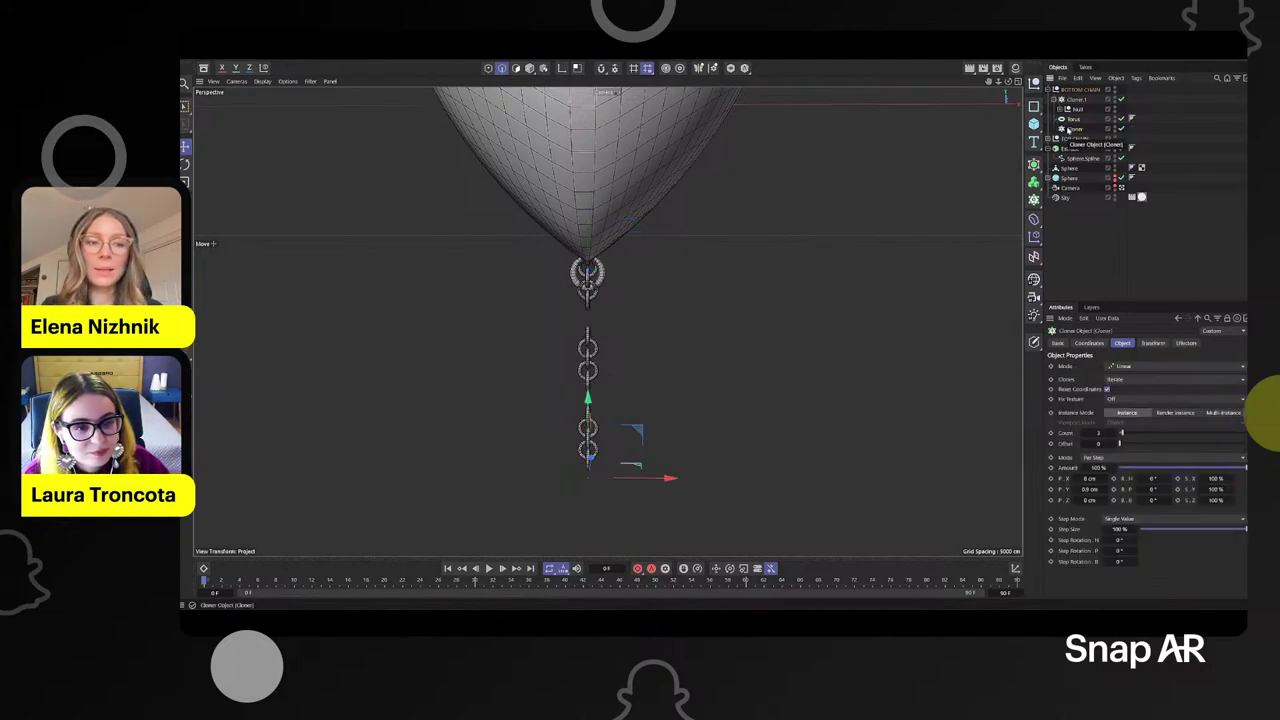
key("Delete")
left_click(1072, 120)
left_click_drag(587, 192, 580, 234)
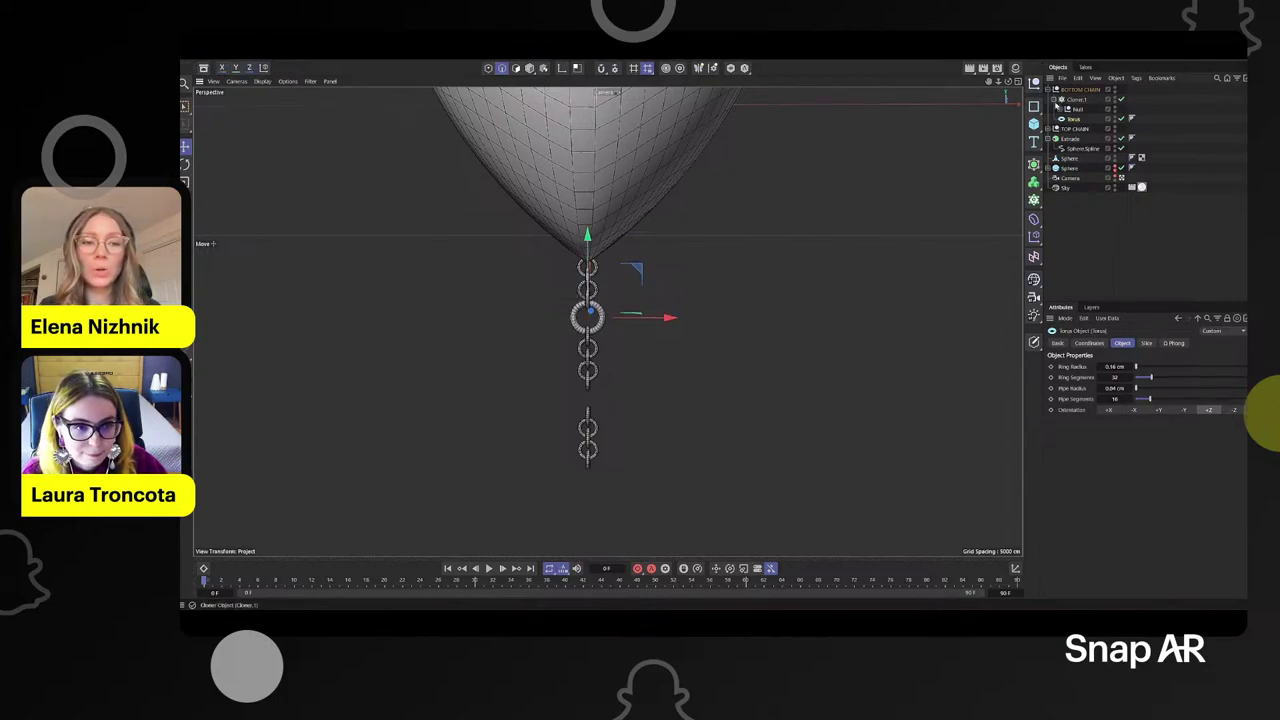
- Set the count of BOTTOM CHAIN's link Cloner to 2 and move it up so the small links interlock with the large ring
left_click(1074, 100)
left_click_drag(1086, 433, 1082, 434)
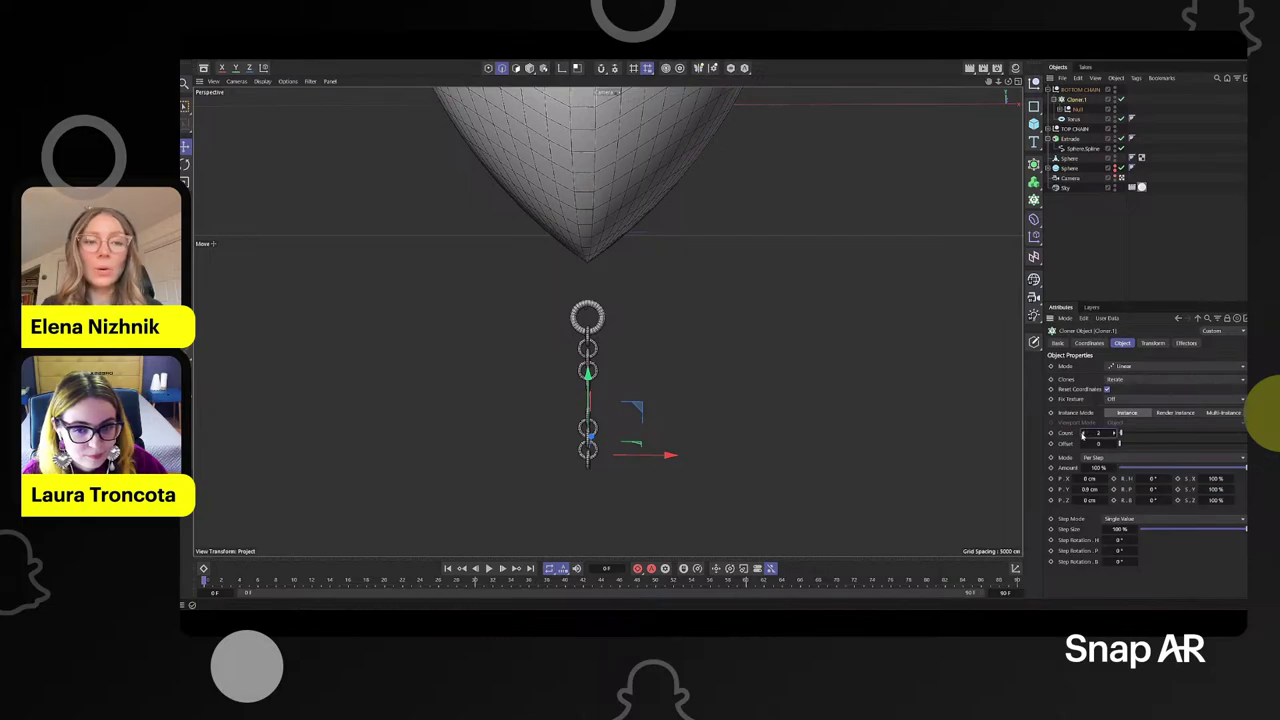
left_click_drag(587, 372, 603, 305)
right_click_drag(603, 305, 681, 315, "alt")
left_click_drag(681, 315, 599, 338, "alt")
left_click_drag(585, 406, 585, 401)
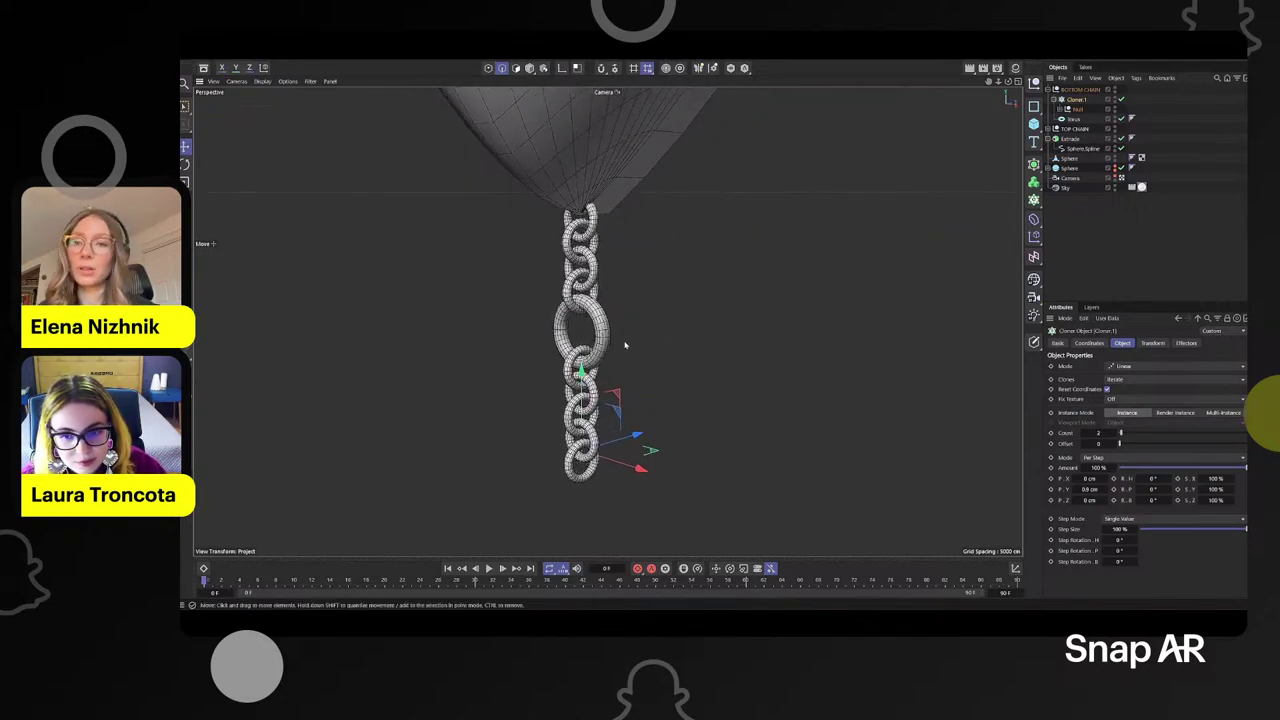
- Nudge the whole BOTTOM CHAIN group down along Y so its top link meets the heart's tip
left_click(1073, 120)
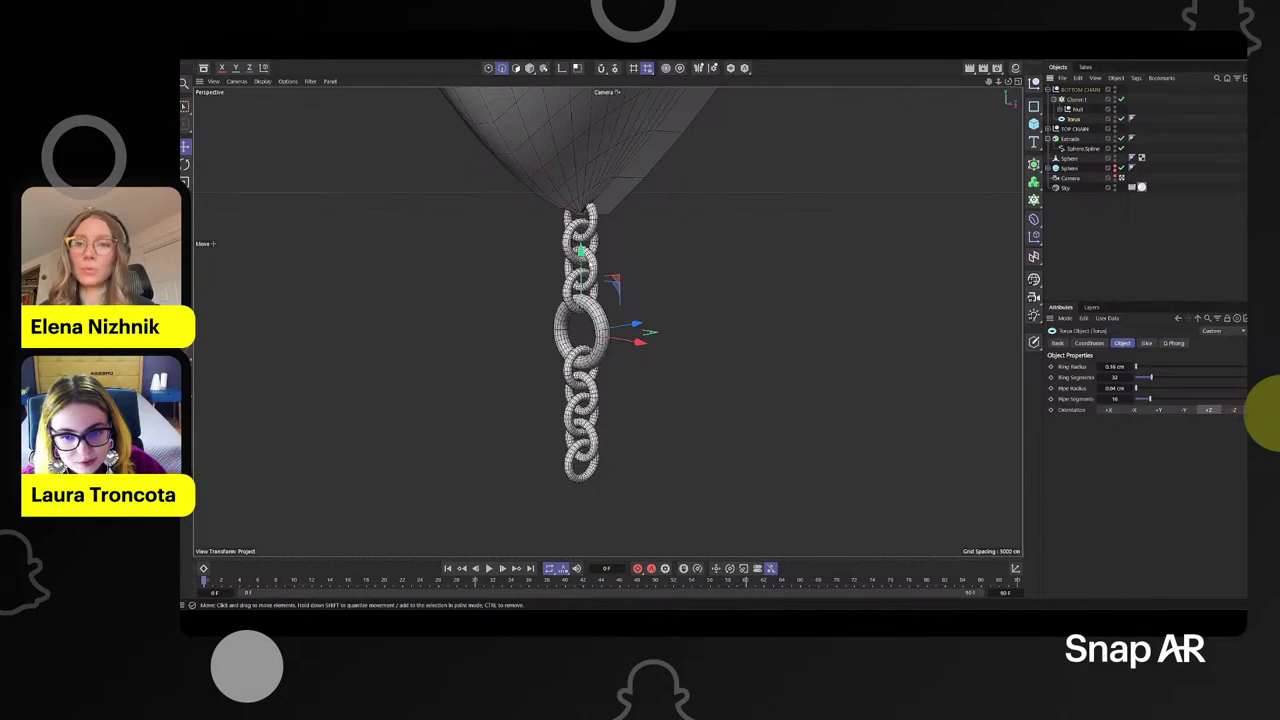
left_click_drag(636, 283, 714, 287, "alt")
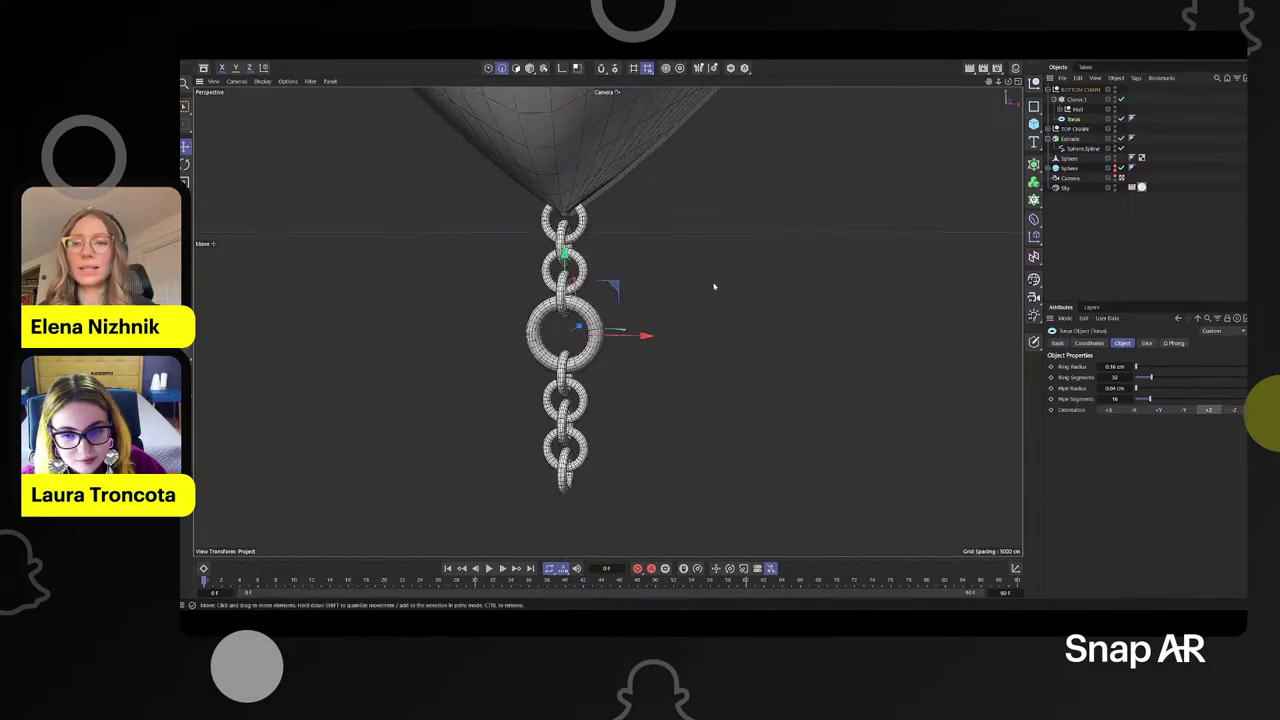
scroll(714, 287, "down", 3)
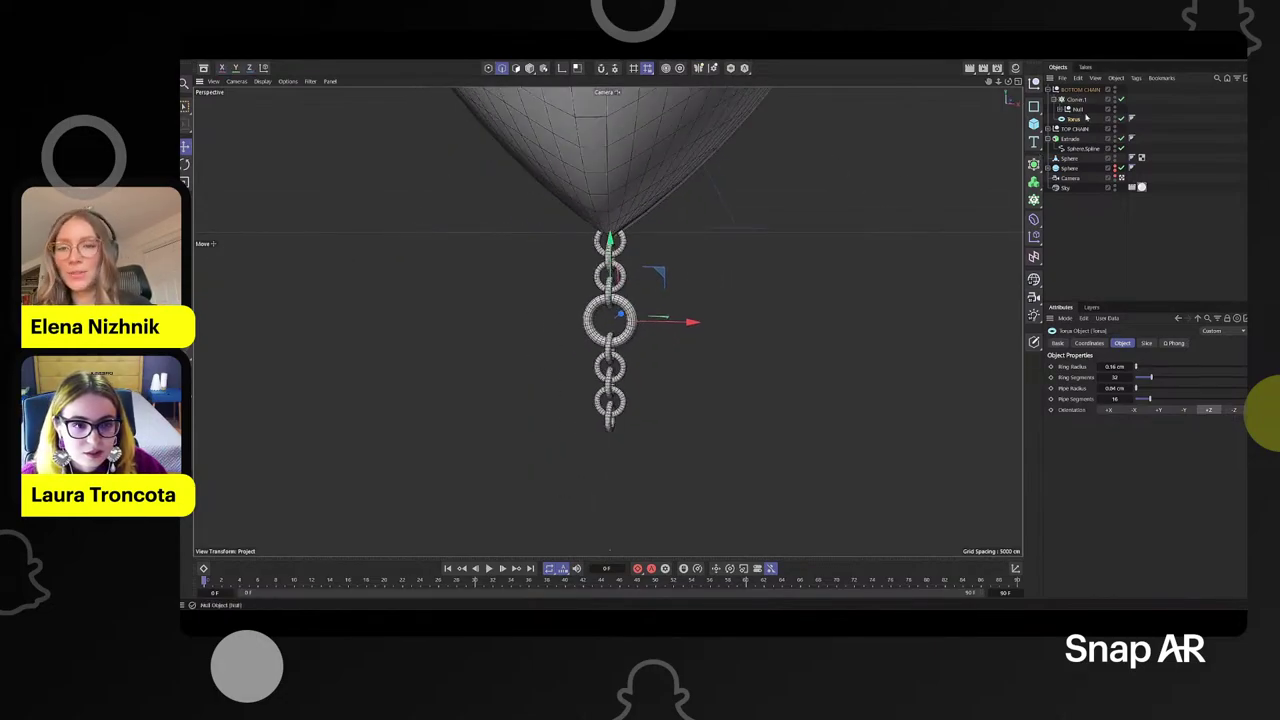
left_click(1080, 89)
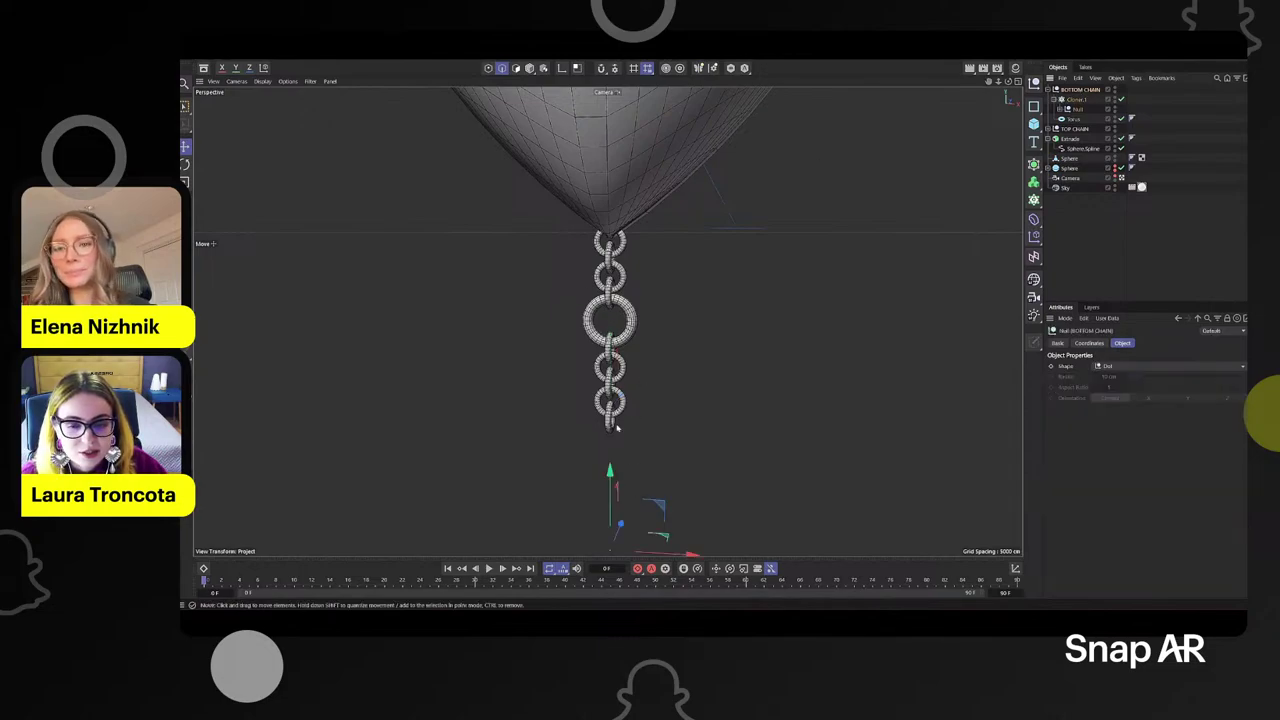
scroll(617, 428, "down", 1)
left_click_drag(610, 462, 610, 471)
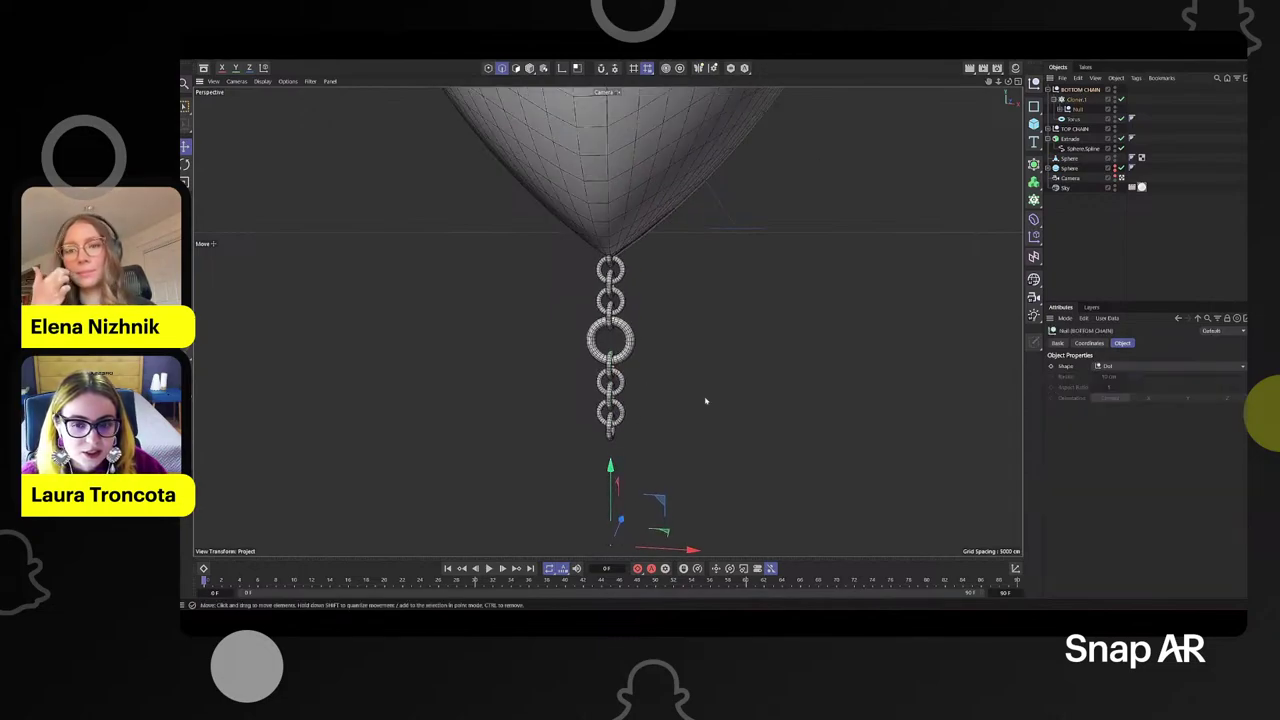
- Examine how the bottom chain hangs from the heart's tip, from a distance, up close and at an angle
scroll(695, 408, "down", 10)
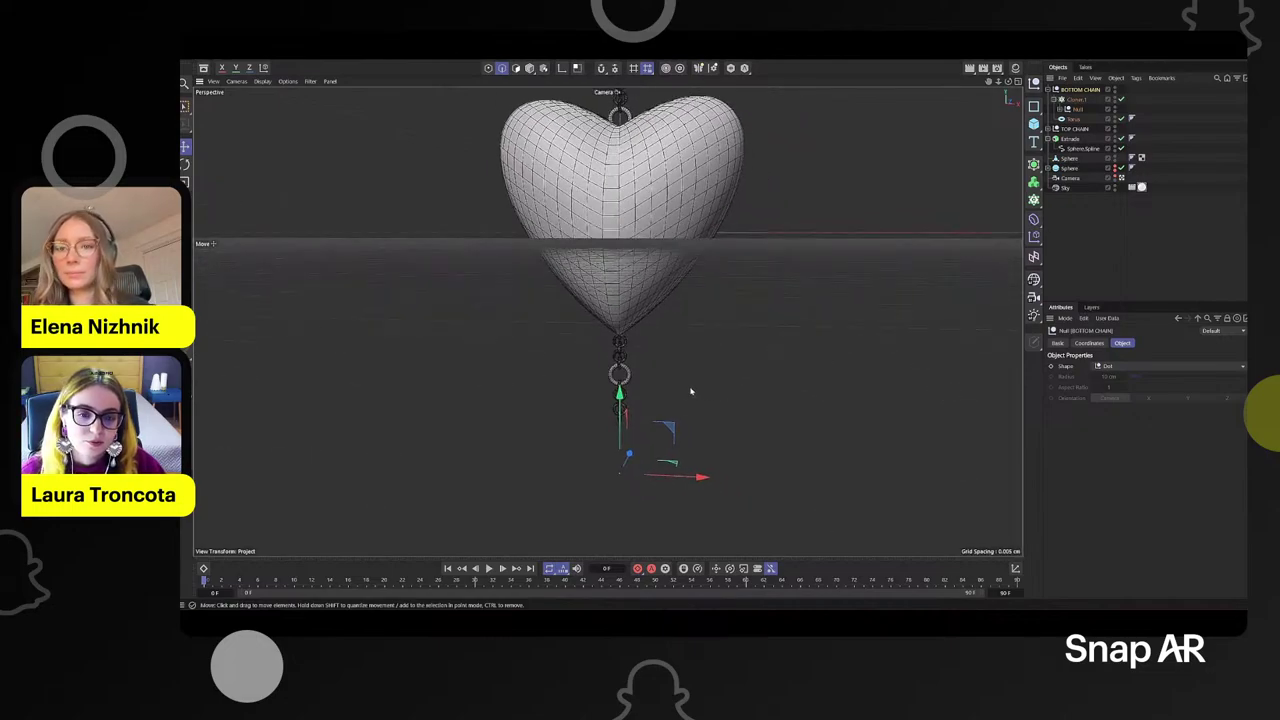
scroll(642, 382, "up", 3)
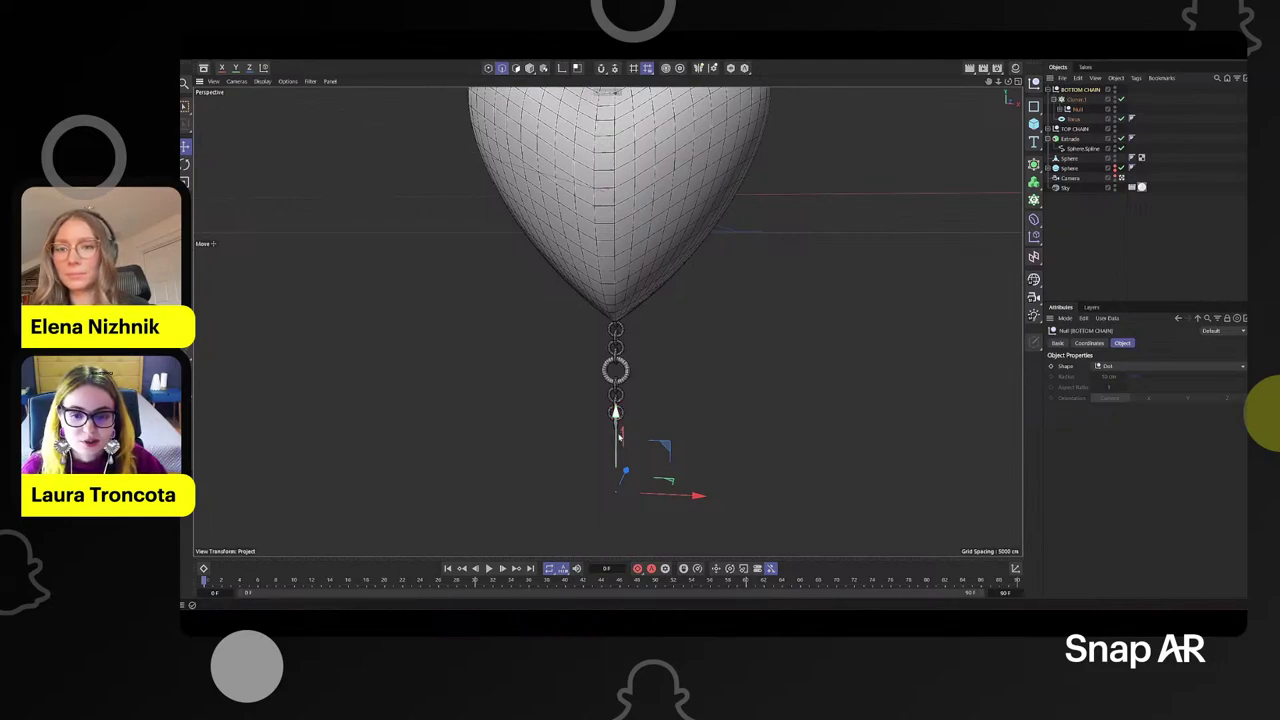
scroll(618, 476, "up", 4)
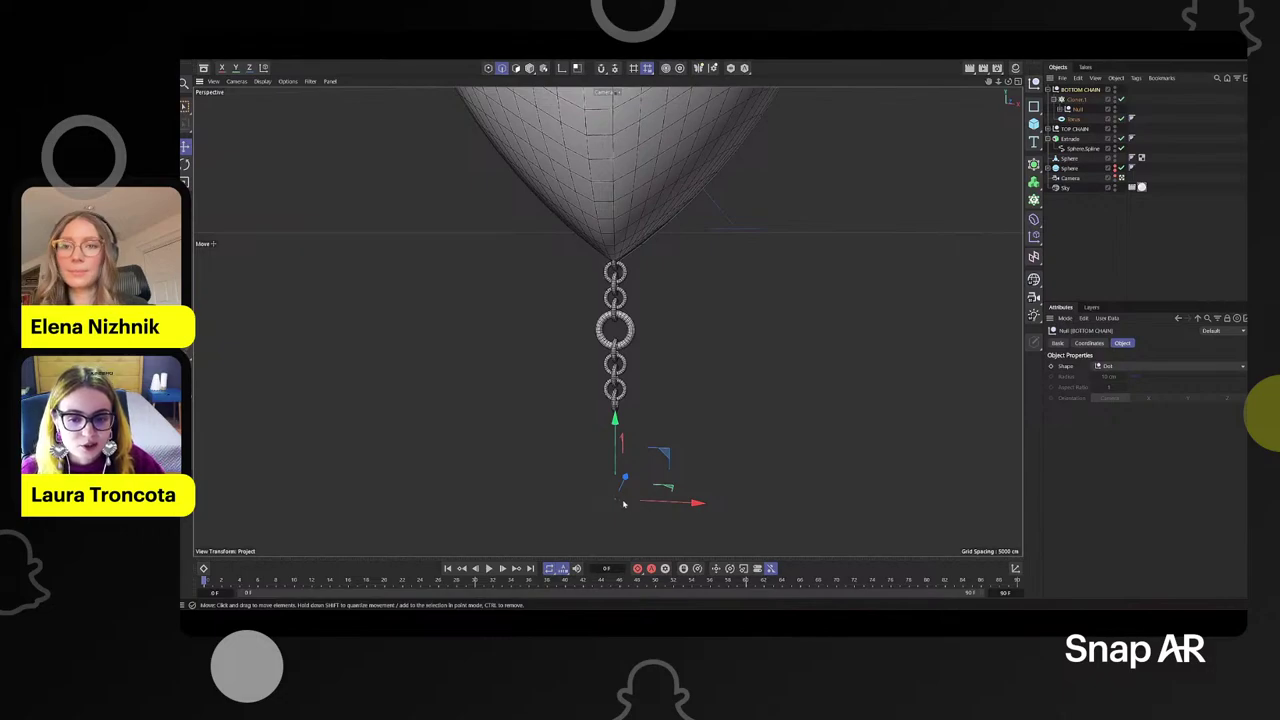
scroll(599, 513, "down", 2)
left_click_drag(522, 428, 489, 436, "alt")
scroll(652, 464, "up", 1)
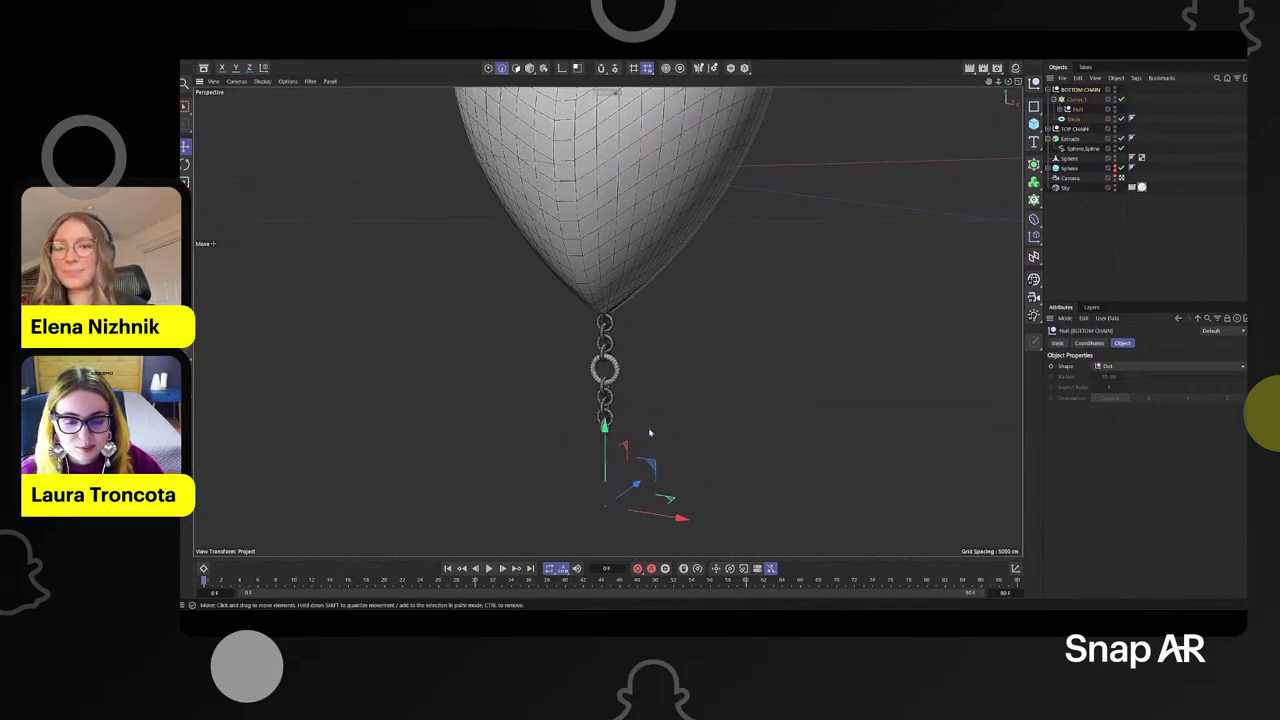
scroll(649, 432, "down", 5)
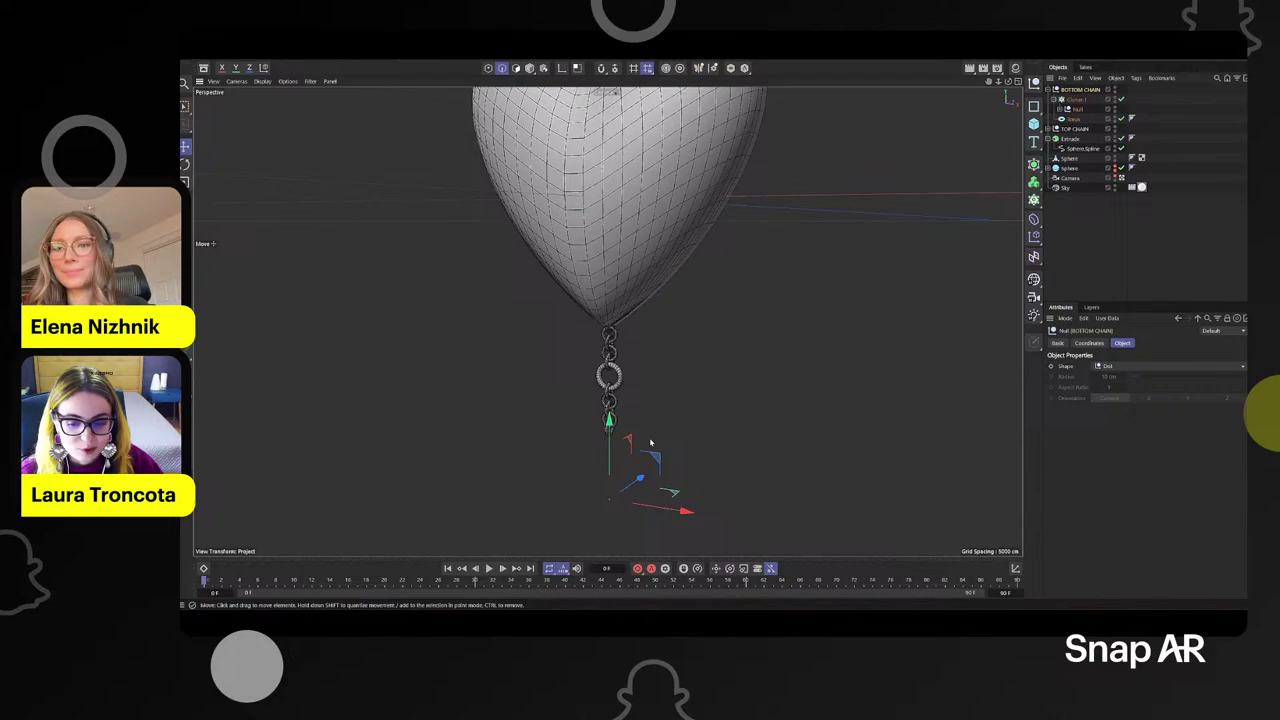
- Frame the bottom chain's last links in the Front view of the four-view layout and activate the Spline Pen in point mode
middle_click(554, 414)
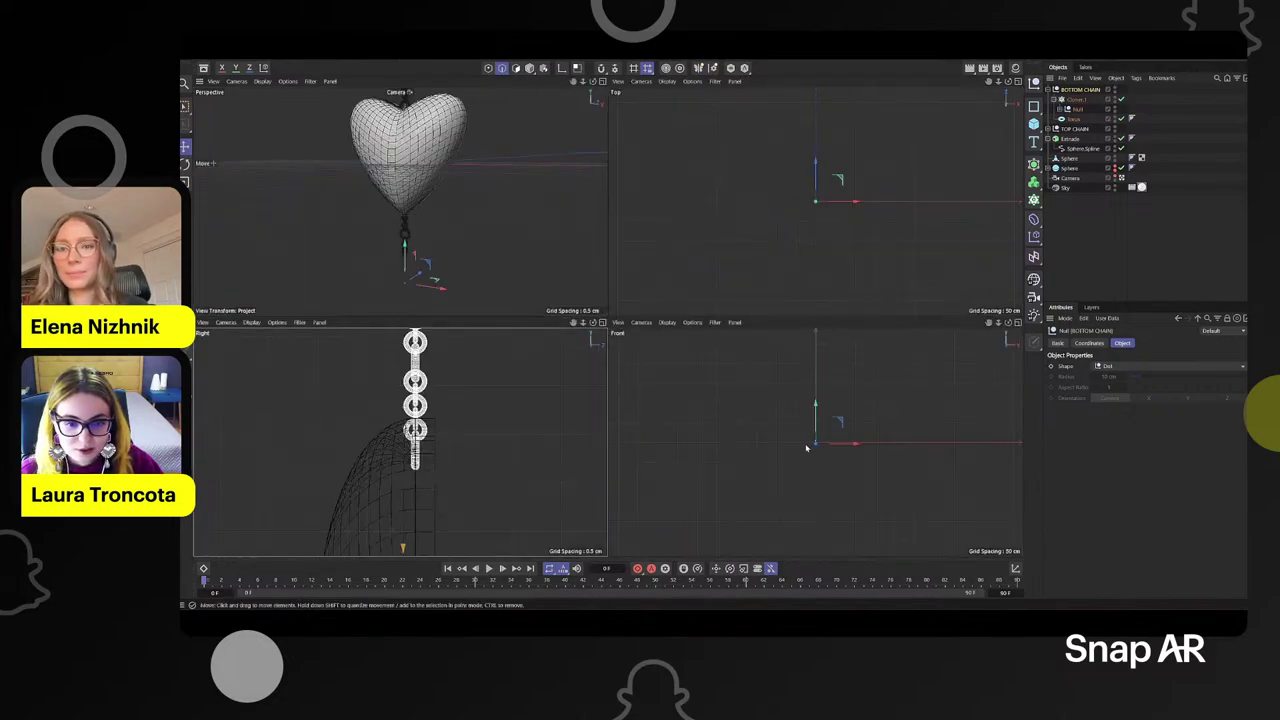
left_click(831, 446)
key("s")
scroll(831, 469, "down", 1)
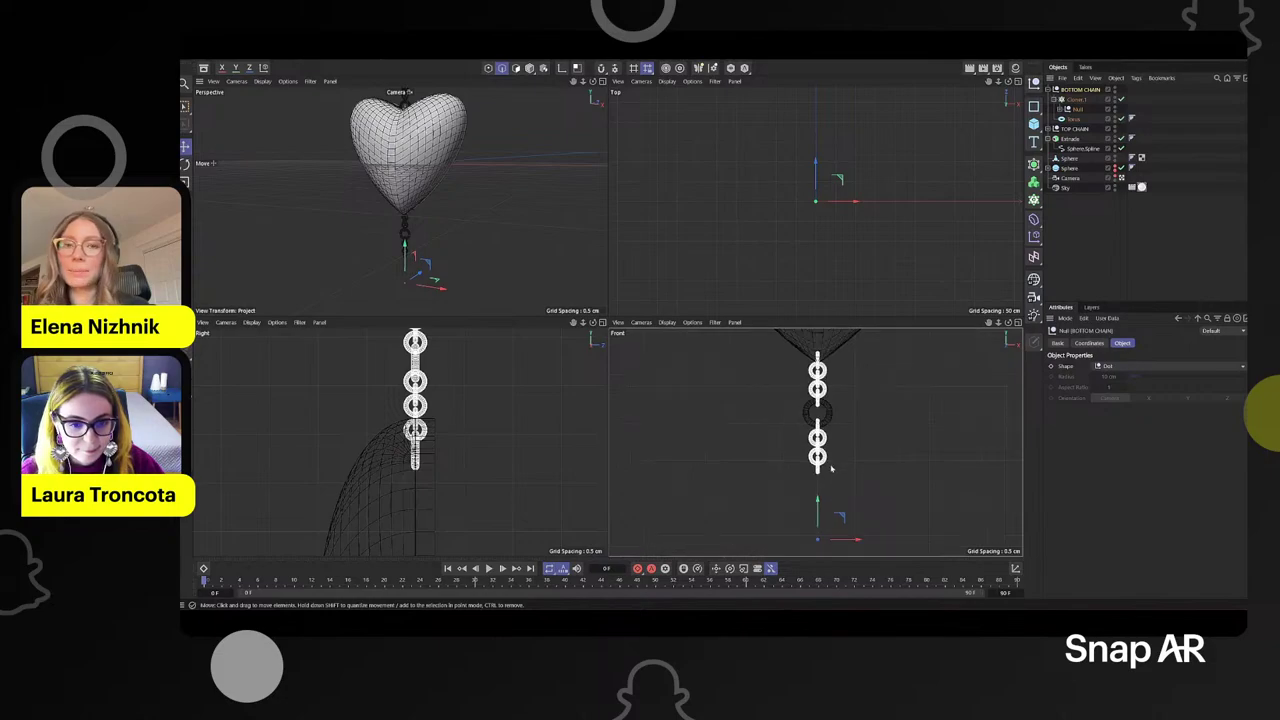
middle_click_drag(914, 427, 860, 413, "alt")
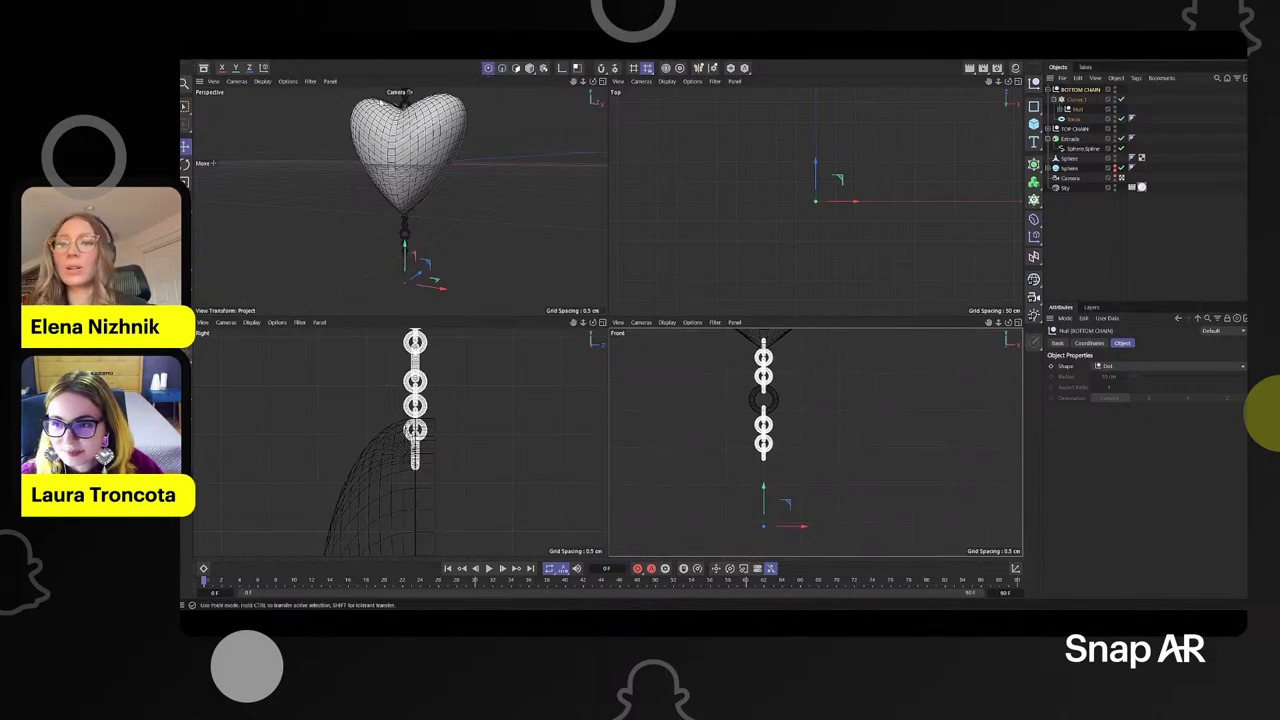
left_click(488, 68)
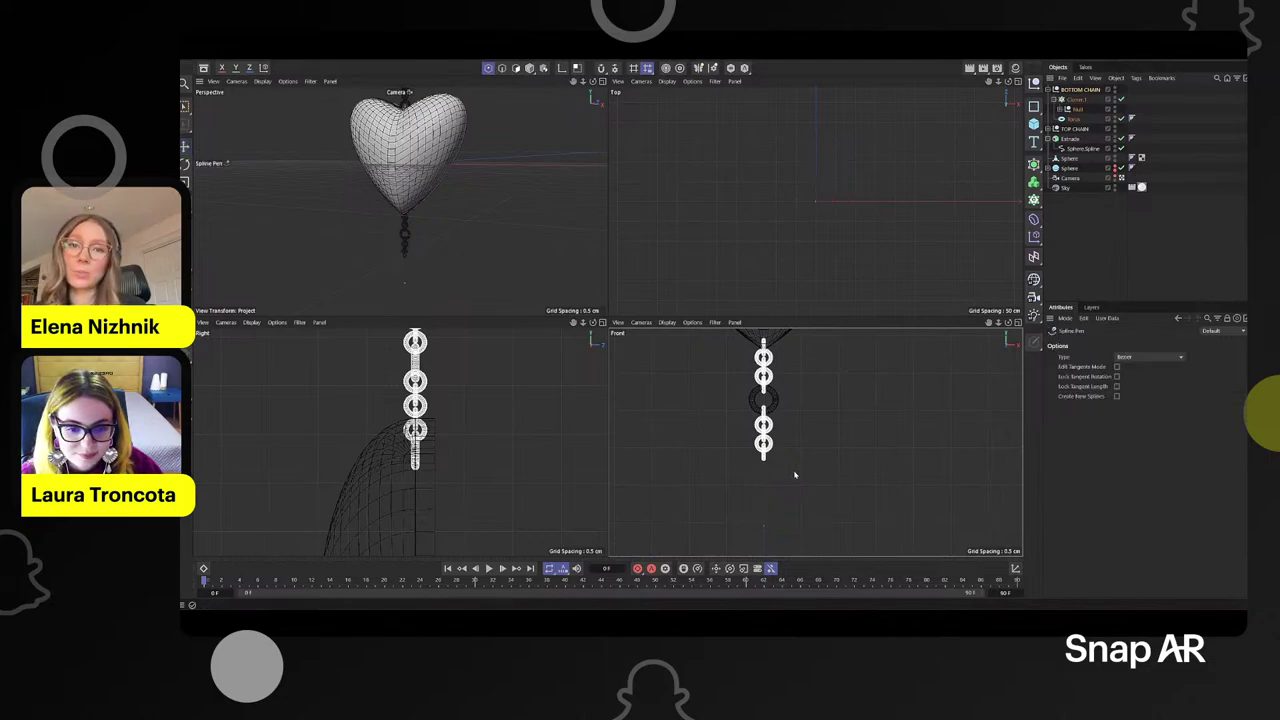
scroll(794, 475, "up", 1)
scroll(784, 461, "up", 3)
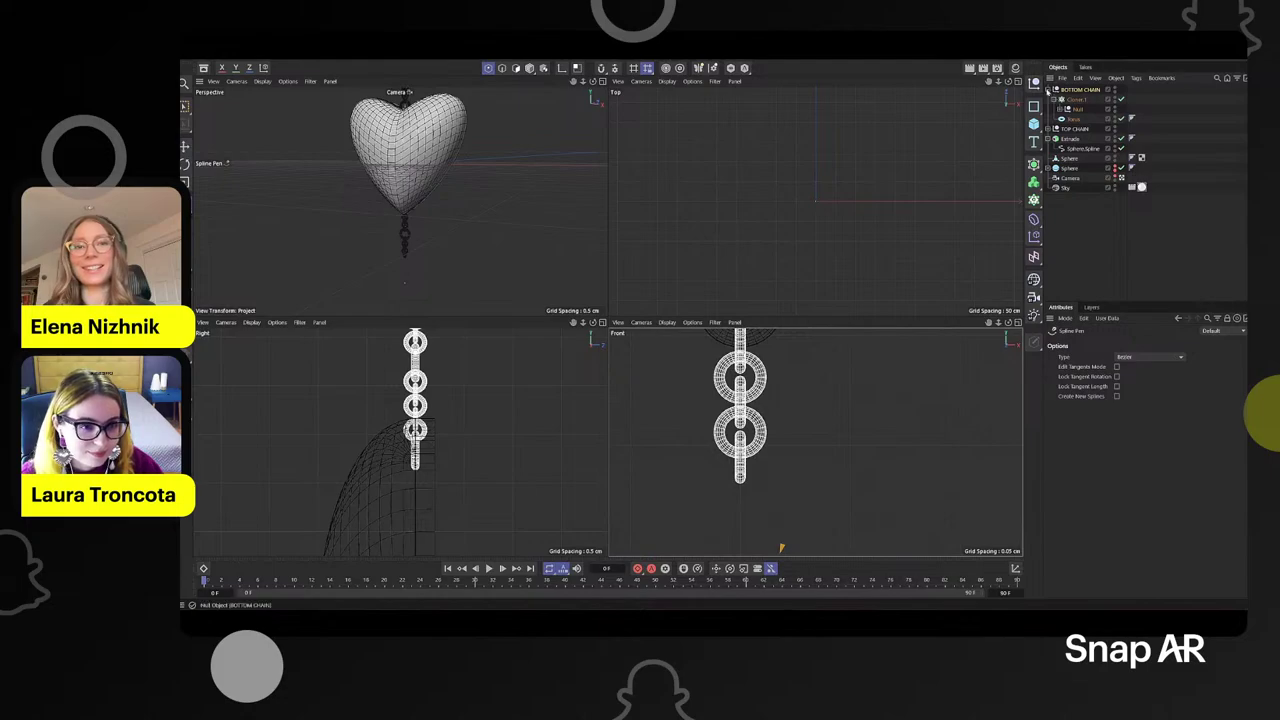
- Collapse the BOTTOM CHAIN and Extrude hierarchies and rename the Extrude object as heart
left_click(1051, 89)
left_click(1051, 109)
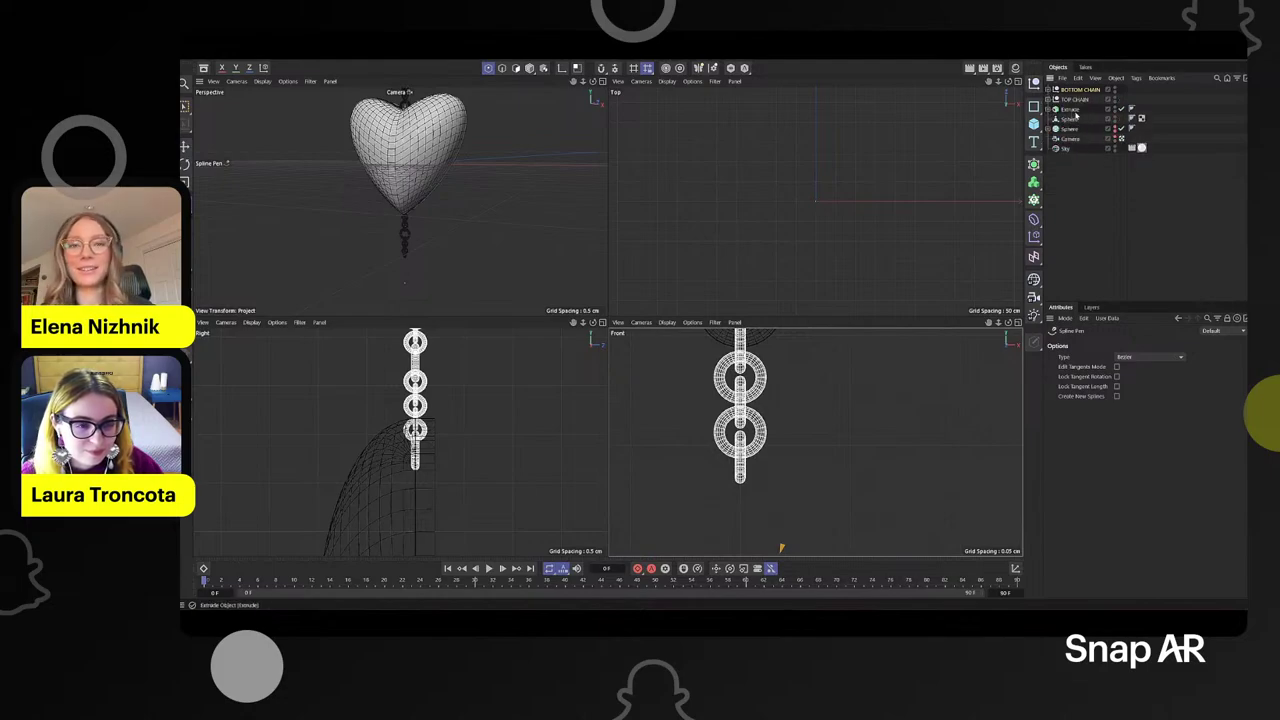
left_click(1070, 110)
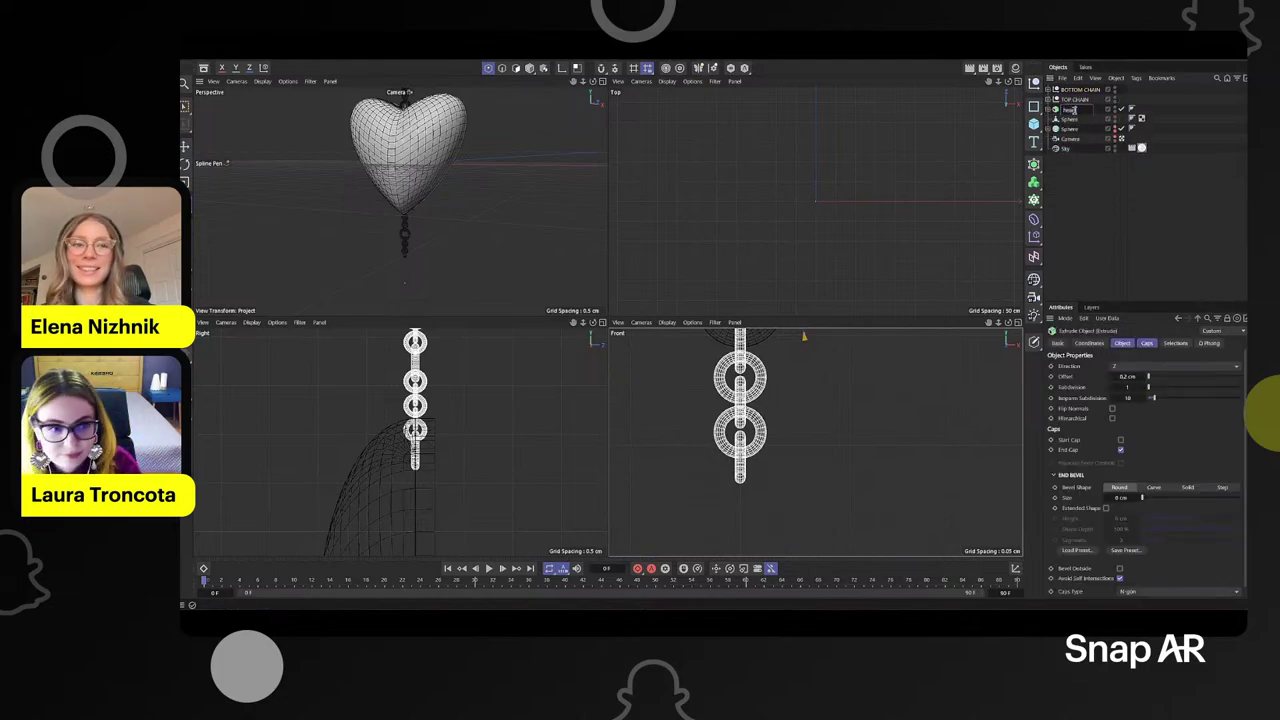
key("Return")
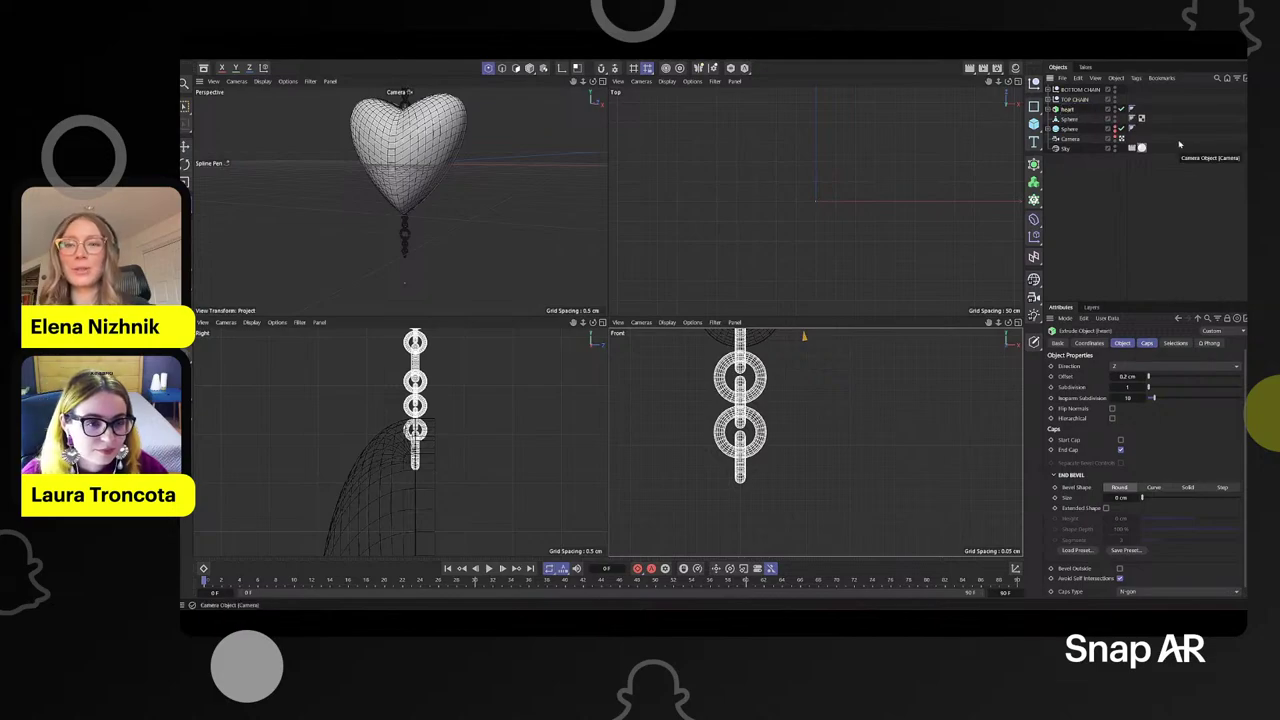
- Group the heart extrusion and the polygon Sphere beneath it into a null named HEART
left_click(1068, 119)
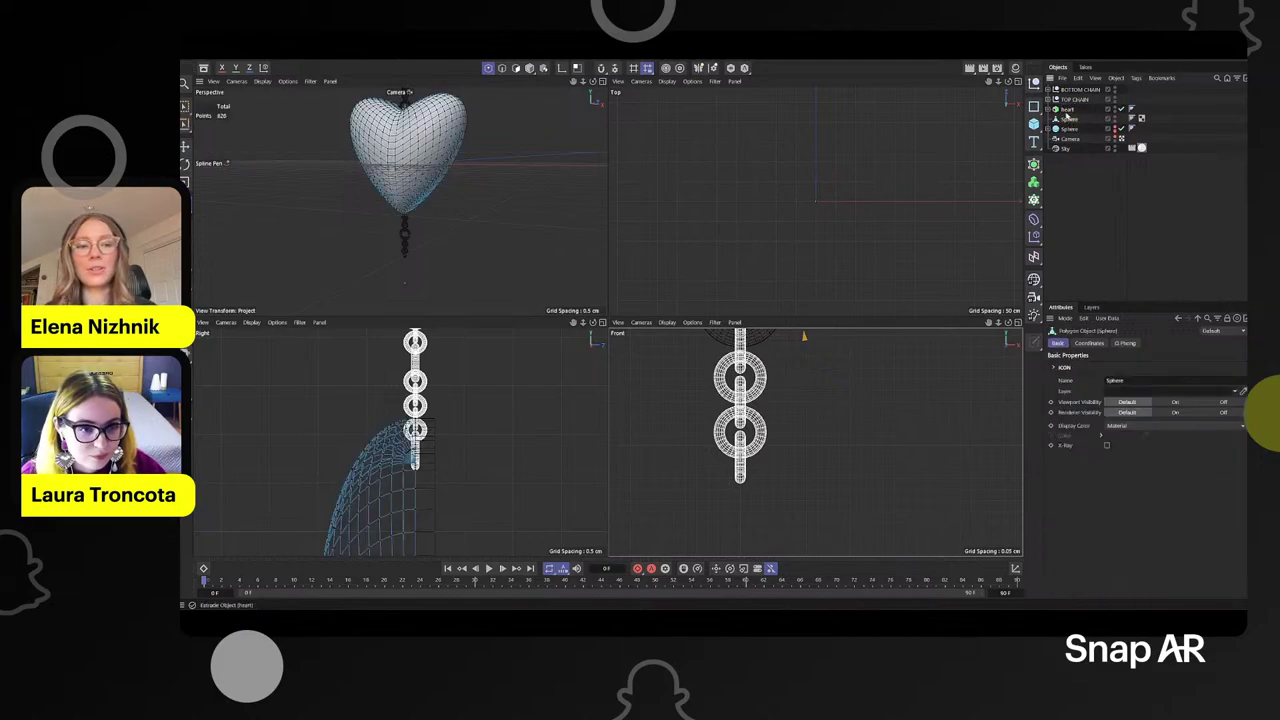
right_click(1068, 113)
left_click(1100, 471)
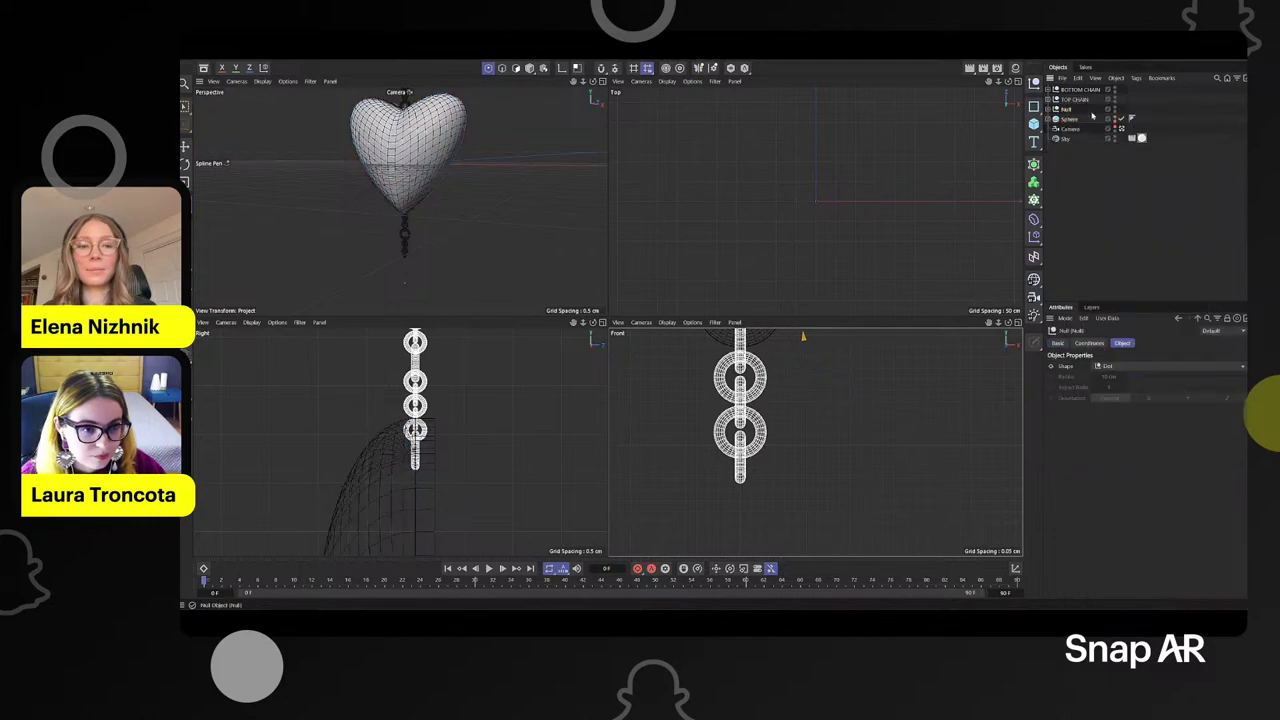
double_click(1067, 109)
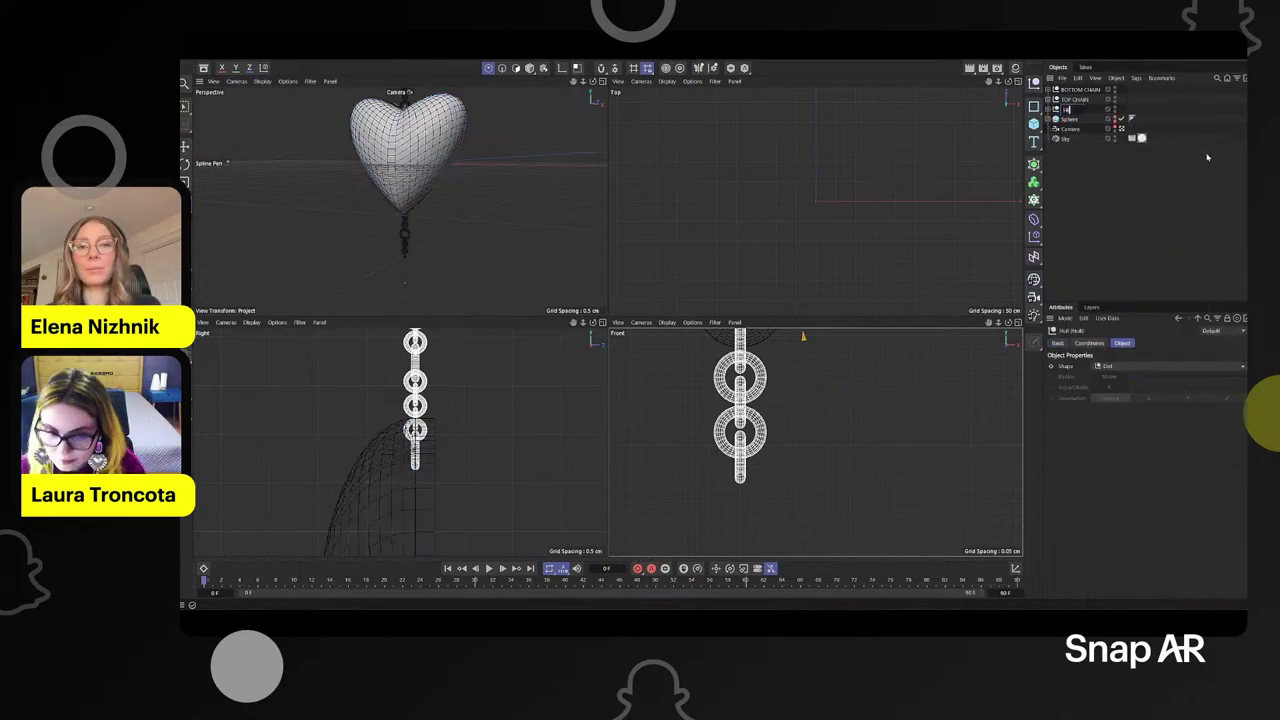
left_click(1119, 222)
- Draw an open five-point Bezier spline in the Front view, tracing half a teardrop from the last chain link down to a rounded base
scroll(757, 486, "up", 5)
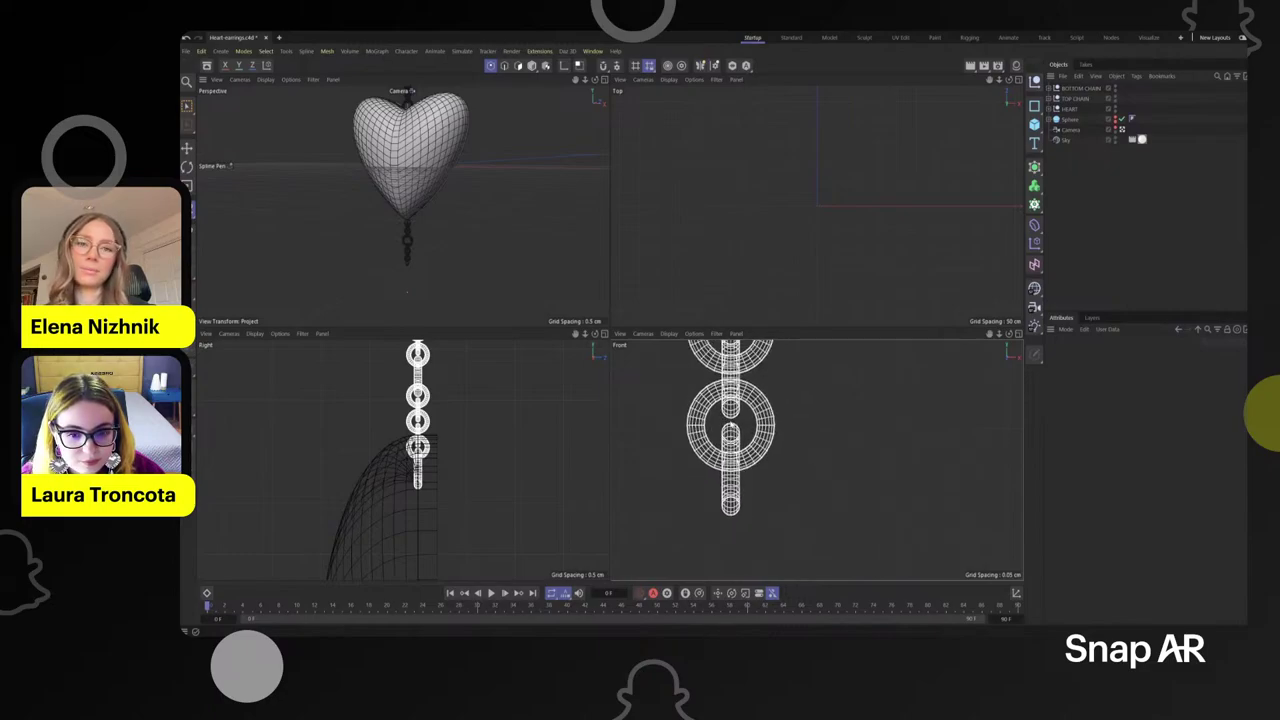
left_click(742, 422)
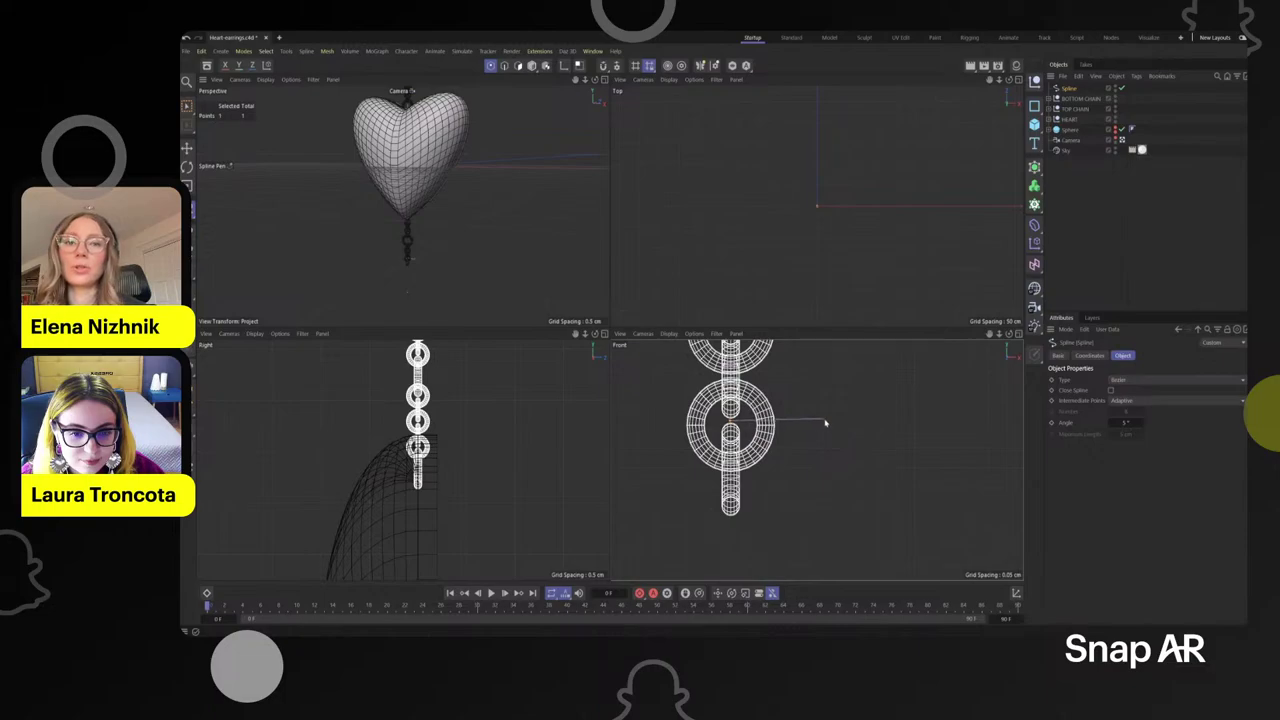
left_click(825, 424)
scroll(823, 423, "down", 5)
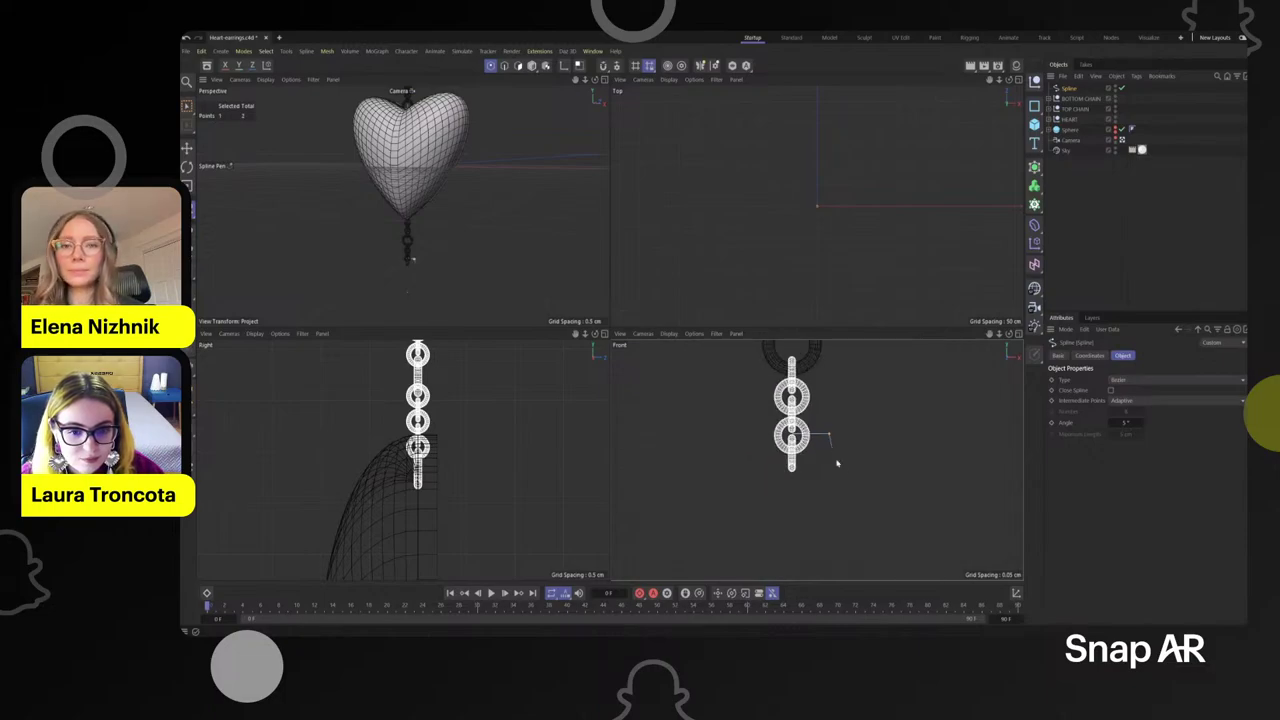
middle_click_drag(849, 489, 803, 478, "alt")
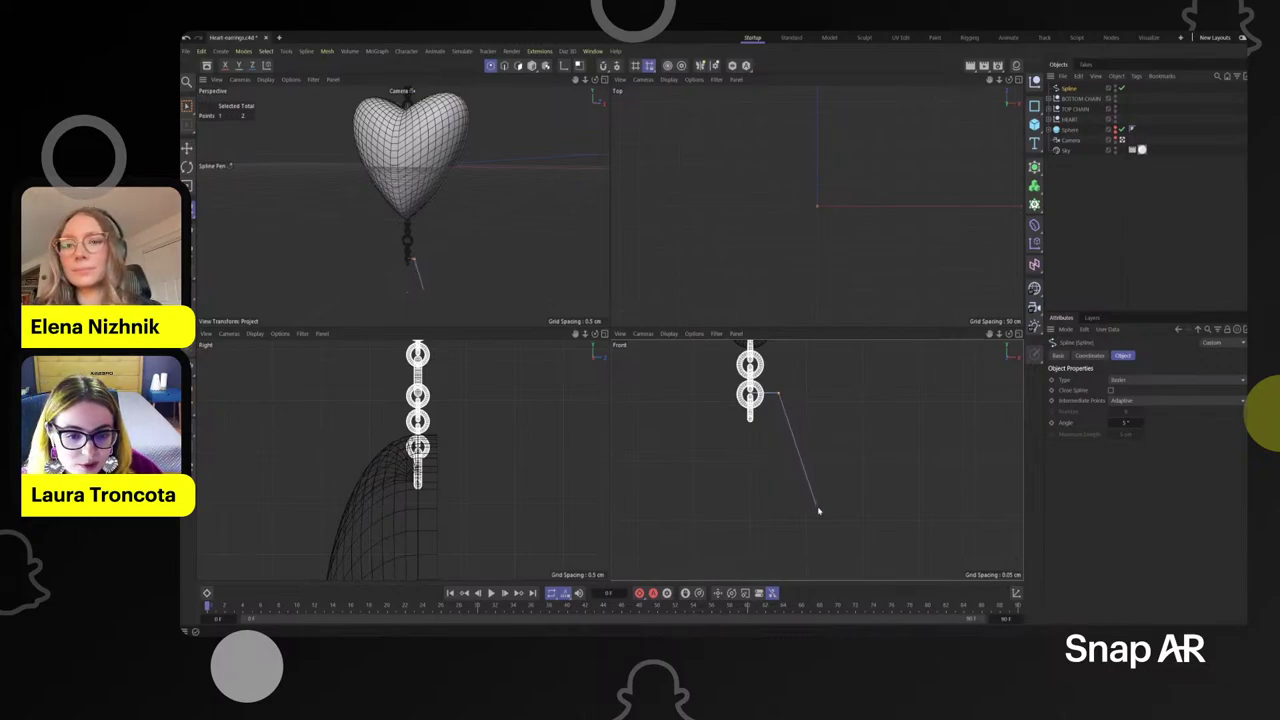
middle_click_drag(818, 520, 814, 466, "alt")
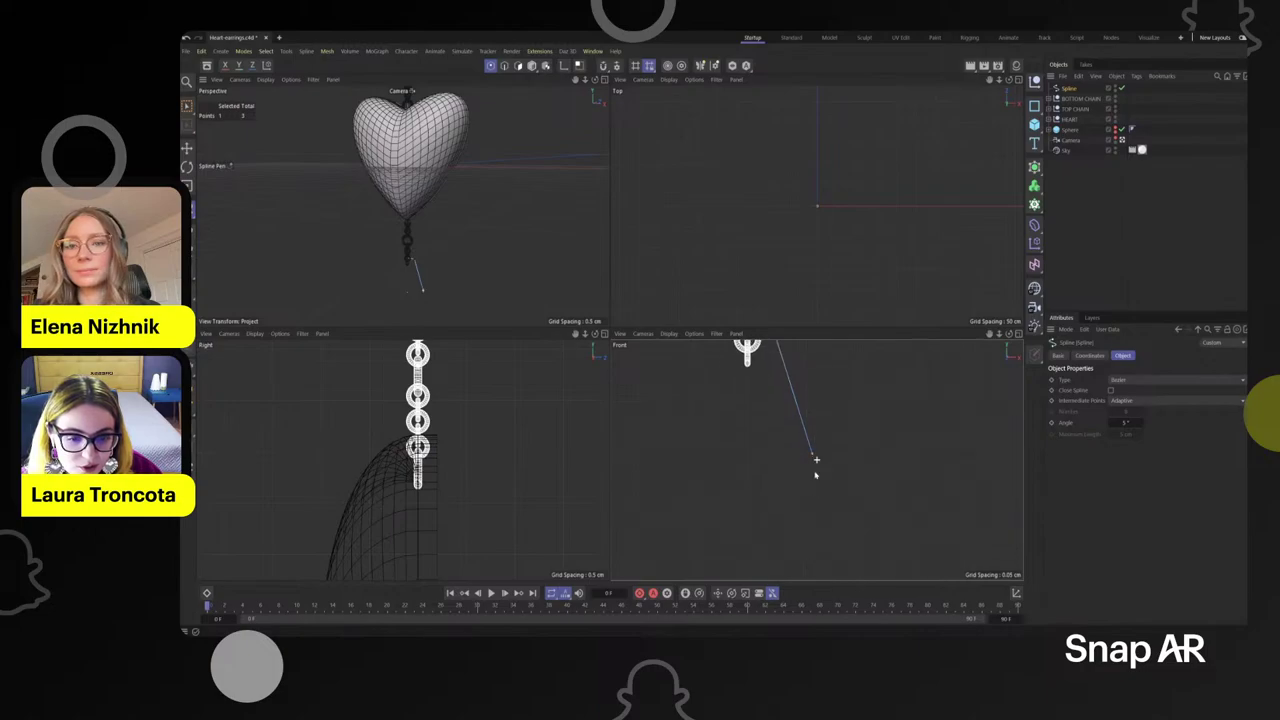
left_click_drag(799, 531, 788, 536)
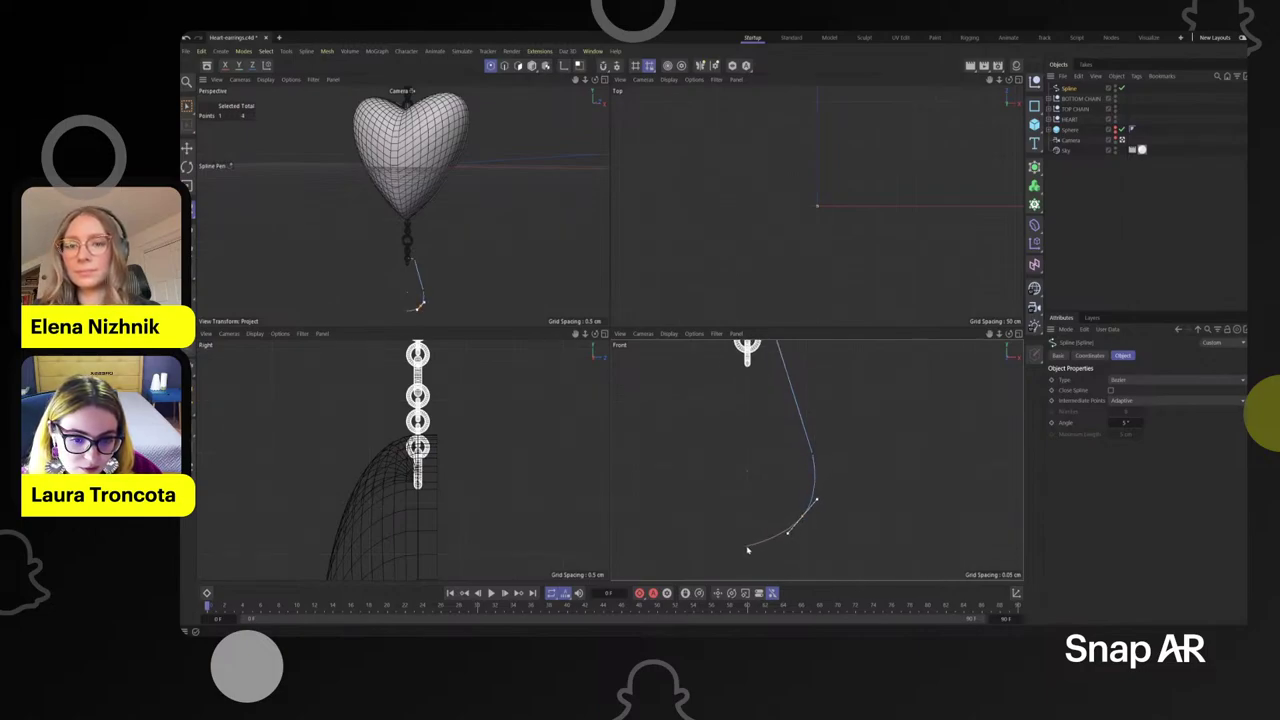
scroll(749, 548, "down", 4)
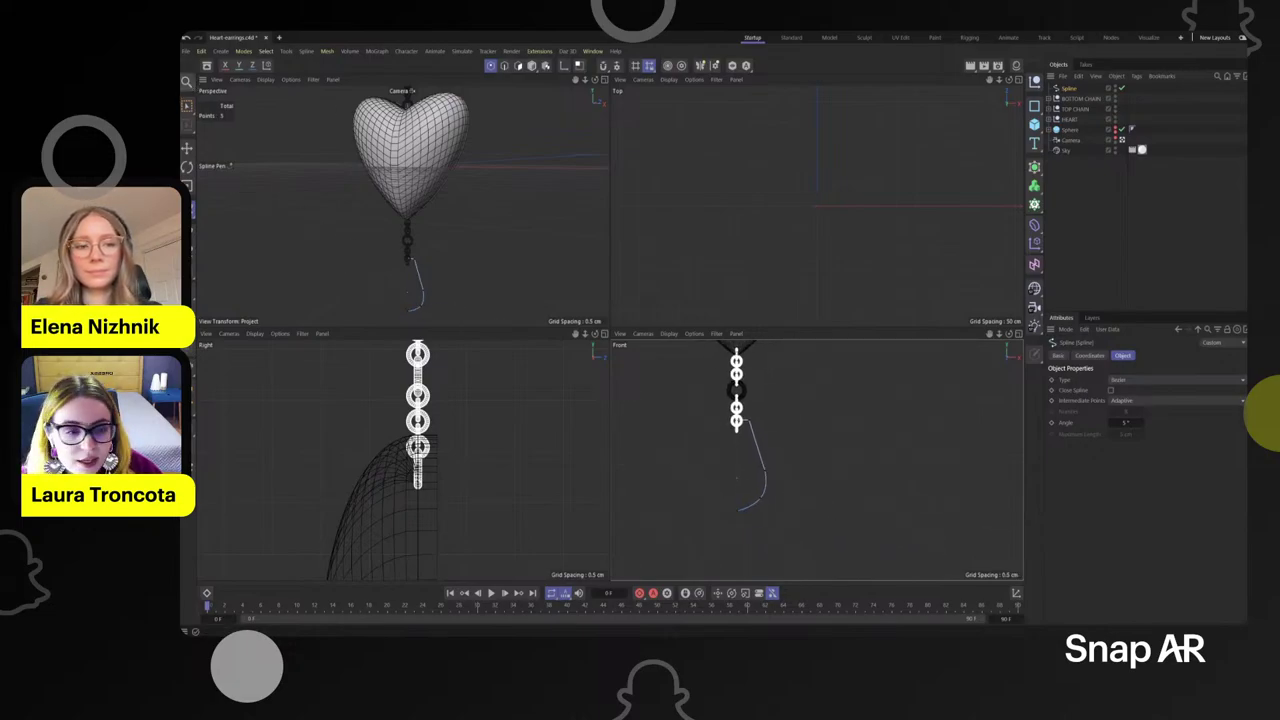
- Add a Lathe generator and nest the new Spline inside it to form the teardrop
left_click(1034, 204)
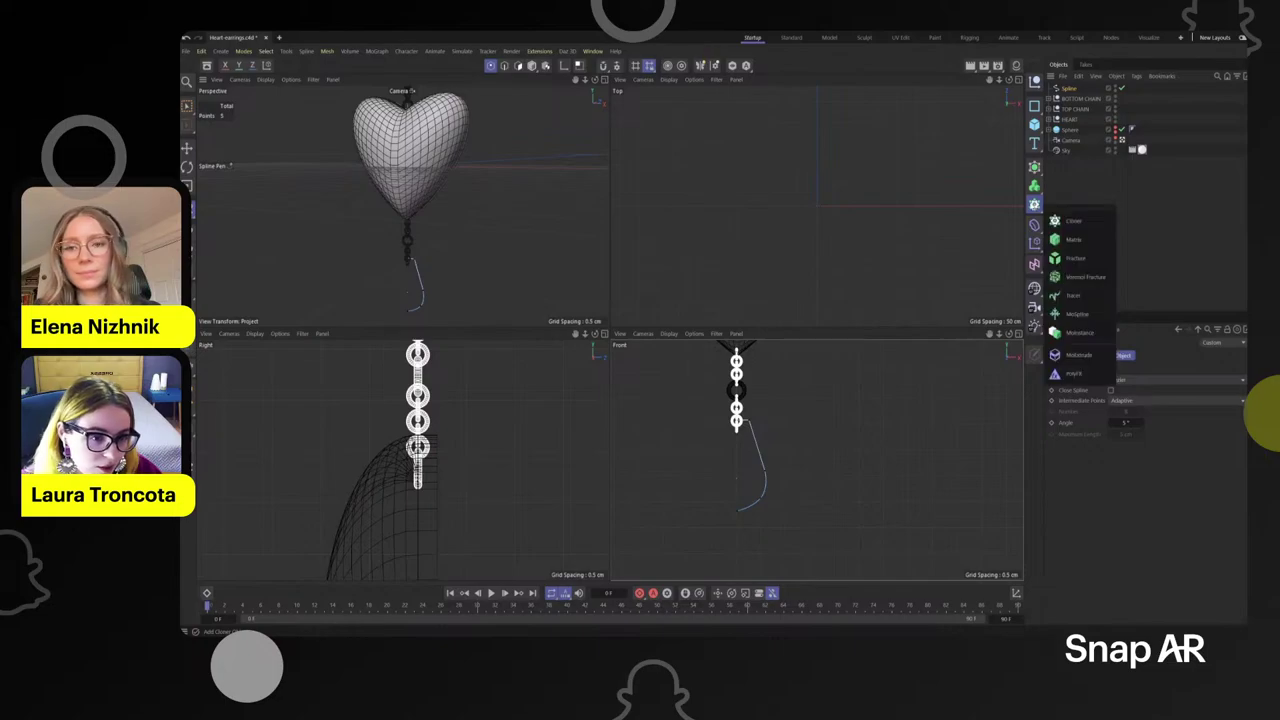
left_click(1034, 166)
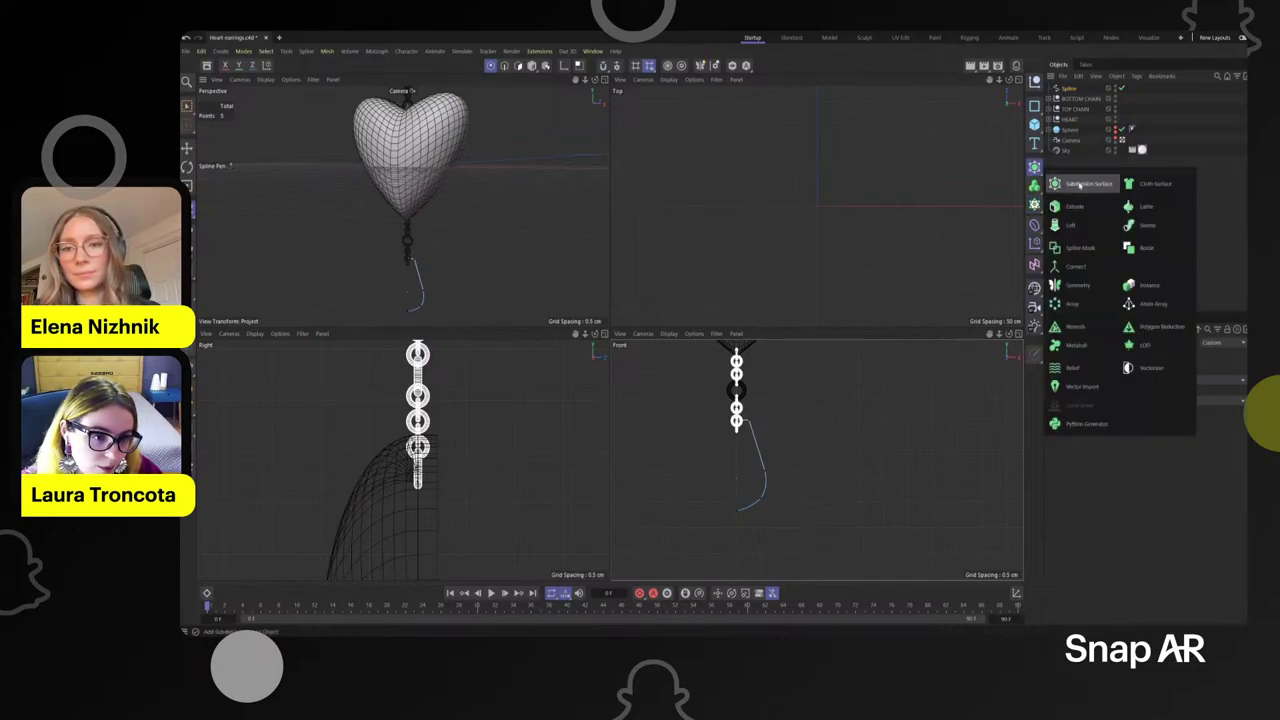
left_click(1146, 206)
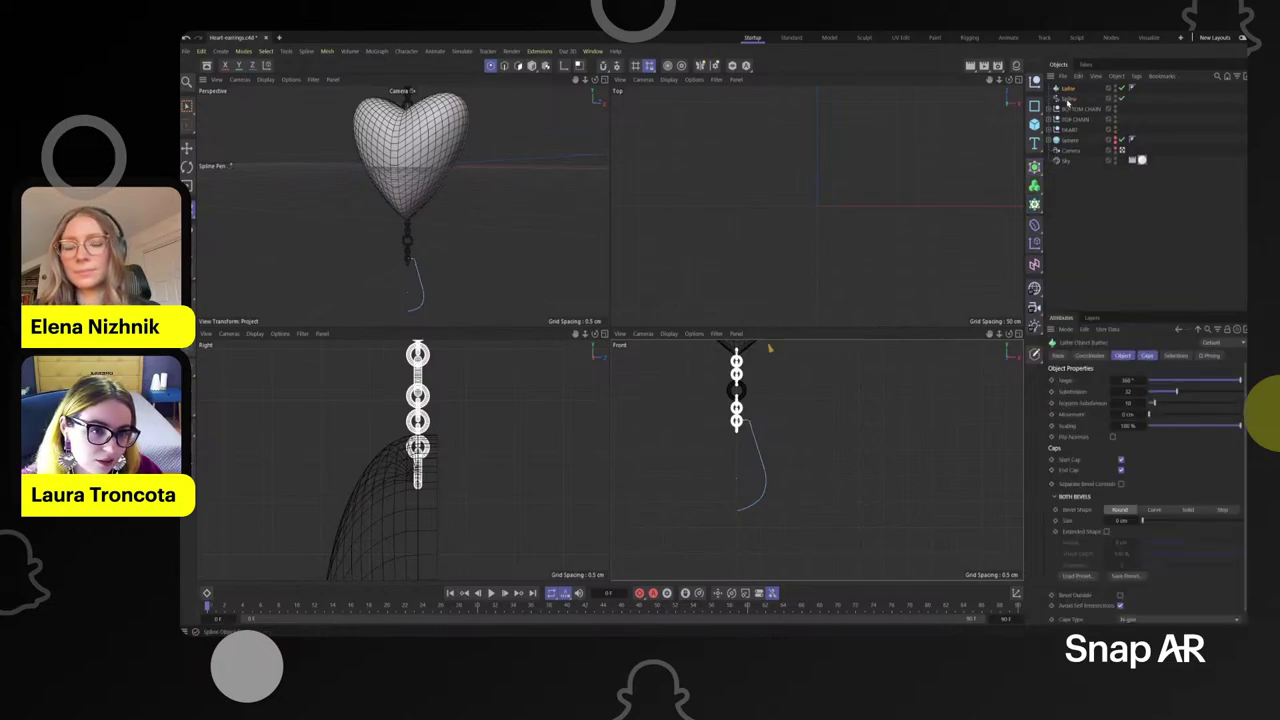
left_click_drag(1068, 96, 1070, 90)
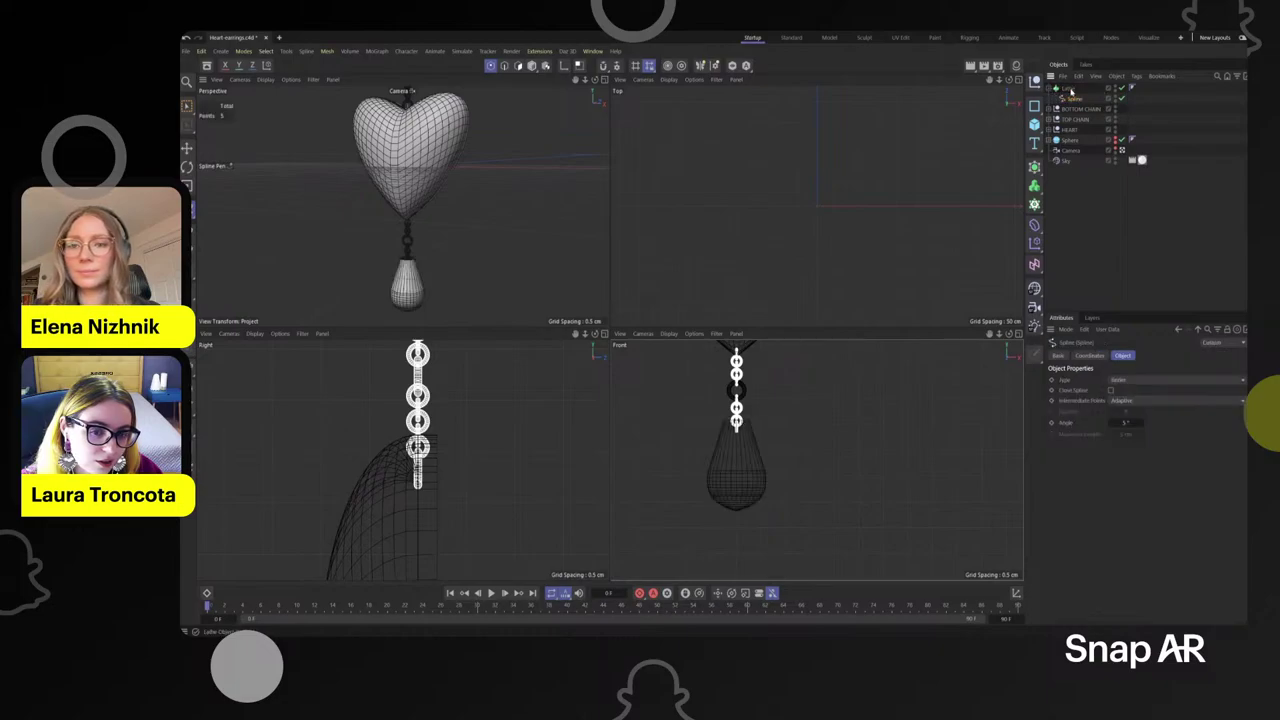
- Select the spline's top point with Rectangle Selection and move it inward to narrow the teardrop's neck
left_click_drag(365, 250, 406, 236, "alt")
scroll(790, 442, "up", 3)
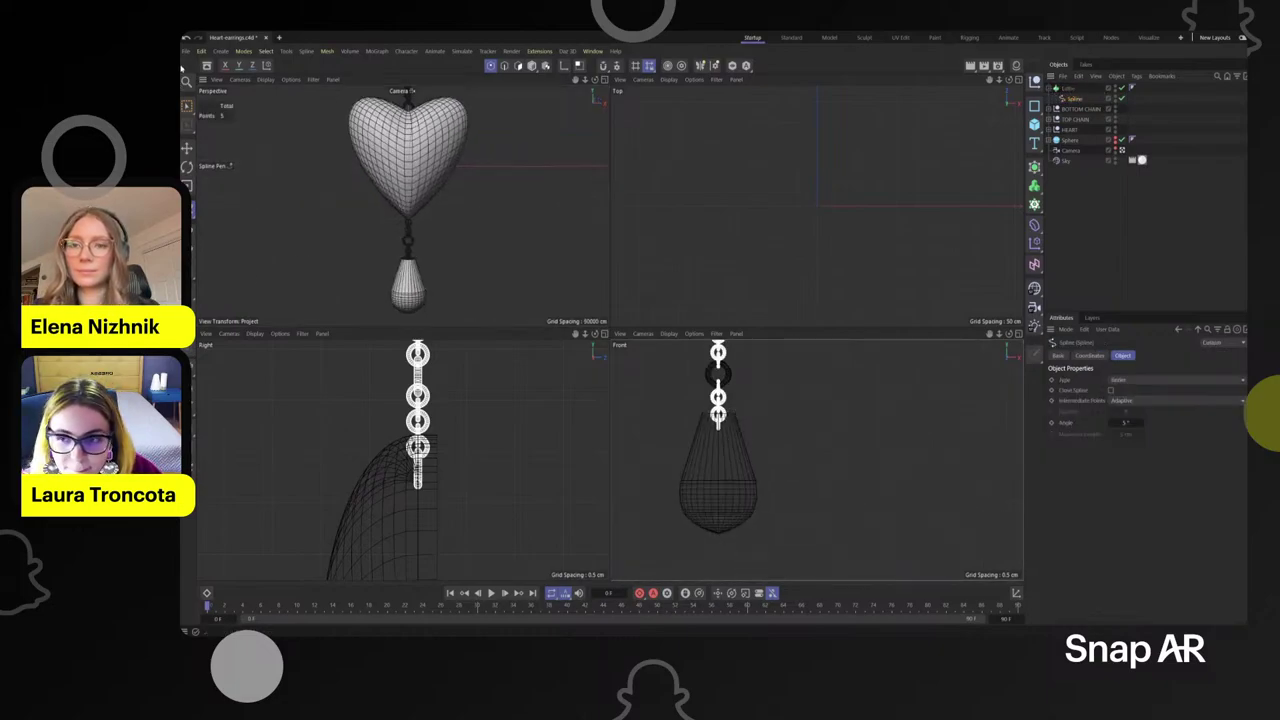
left_click(186, 106)
left_click_drag(723, 397, 754, 410)
scroll(755, 418, "down", 1)
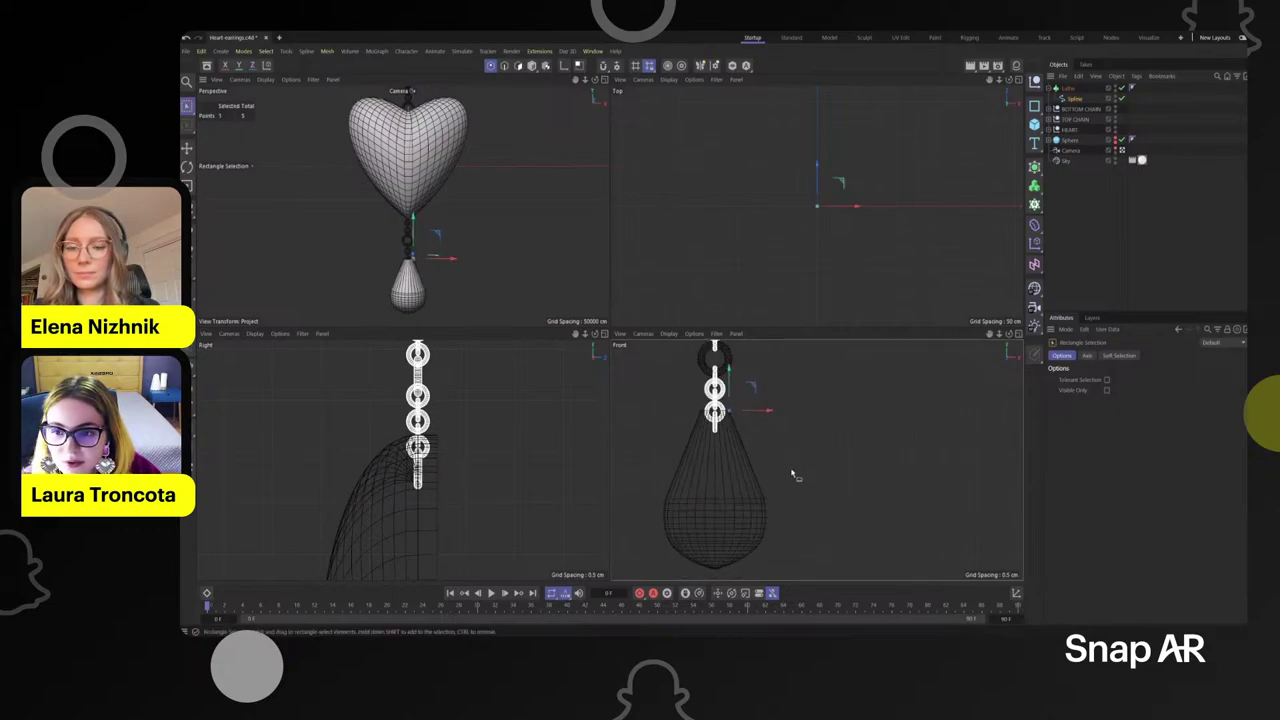
middle_click_drag(762, 566, 749, 517, "alt")
- Reposition the teardrop profile's side points in the Front view to reshape its lower half
left_click(725, 493)
left_click_drag(725, 492, 778, 503)
scroll(544, 284, "down", 1)
left_click_drag(753, 473, 754, 488)
left_click_drag(739, 438, 737, 536)
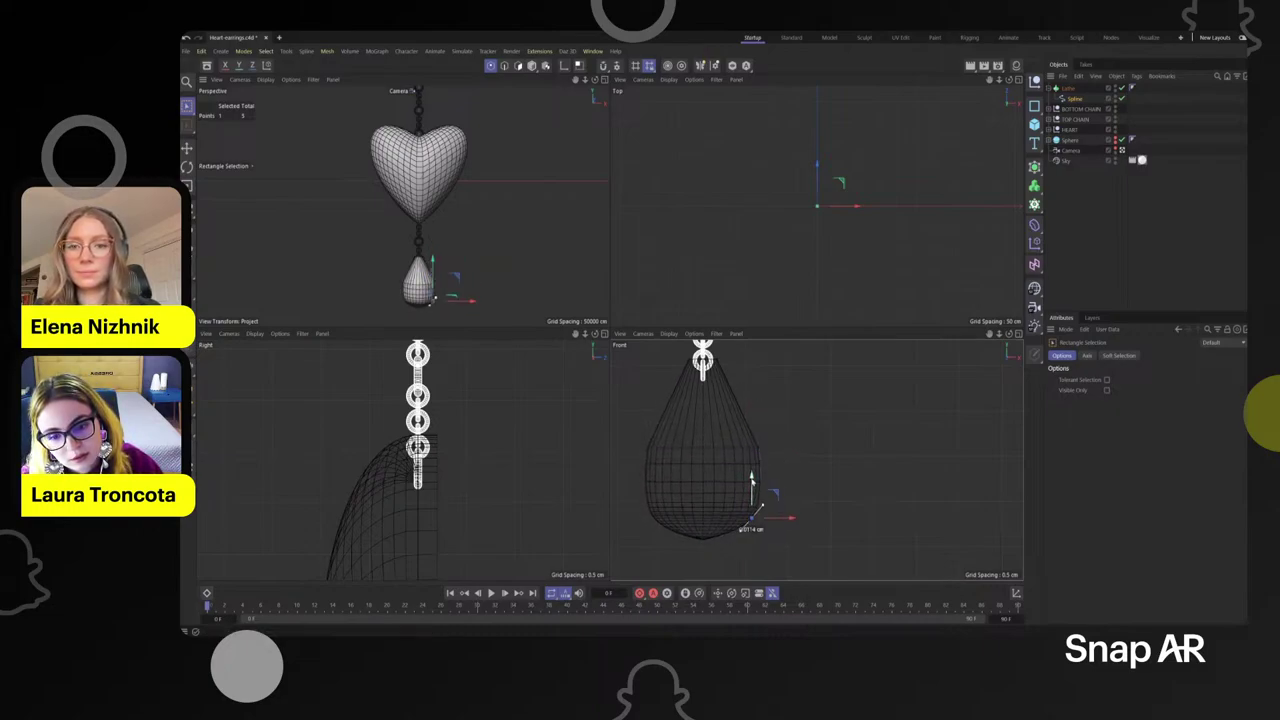
- Adjust the profile's lower points and the lower side point's tangent with the Move tool to round the teardrop's base
scroll(498, 277, "up", 3)
middle_click_drag(498, 275, 491, 204, "alt")
left_click_drag(695, 566, 781, 452)
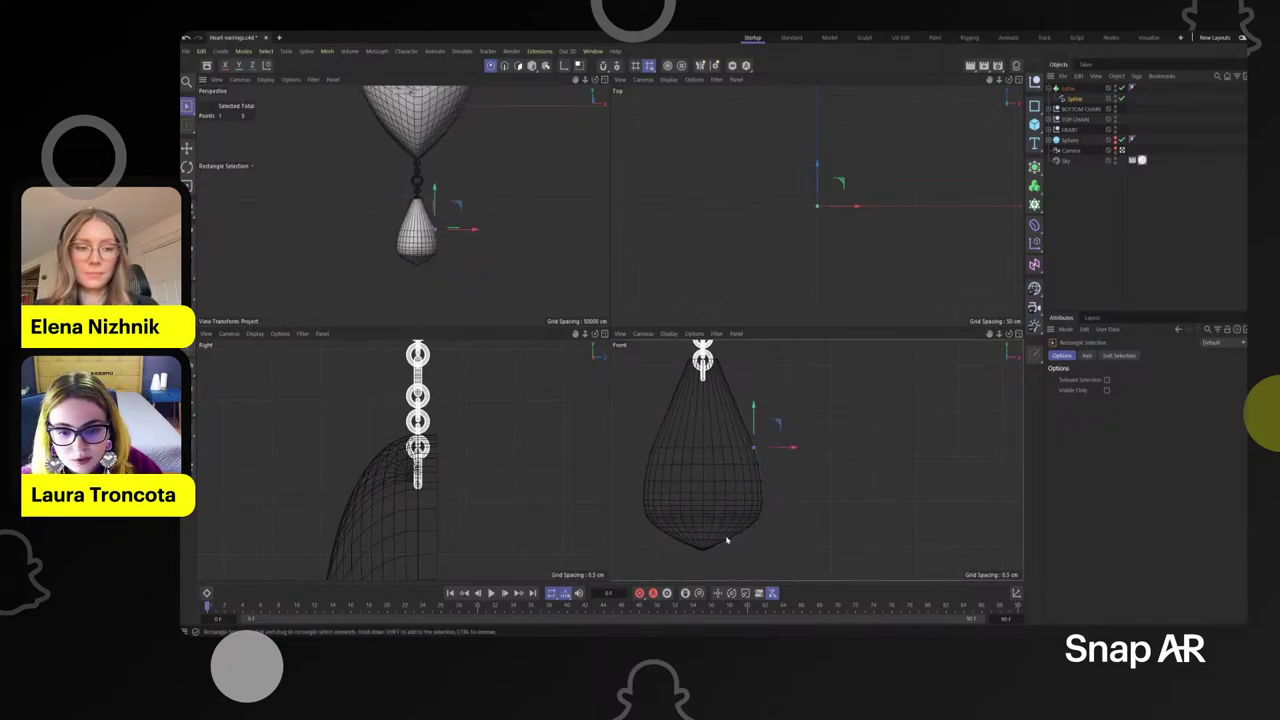
scroll(705, 537, "up", 3)
middle_click(744, 515)
middle_click(566, 434)
key("e")
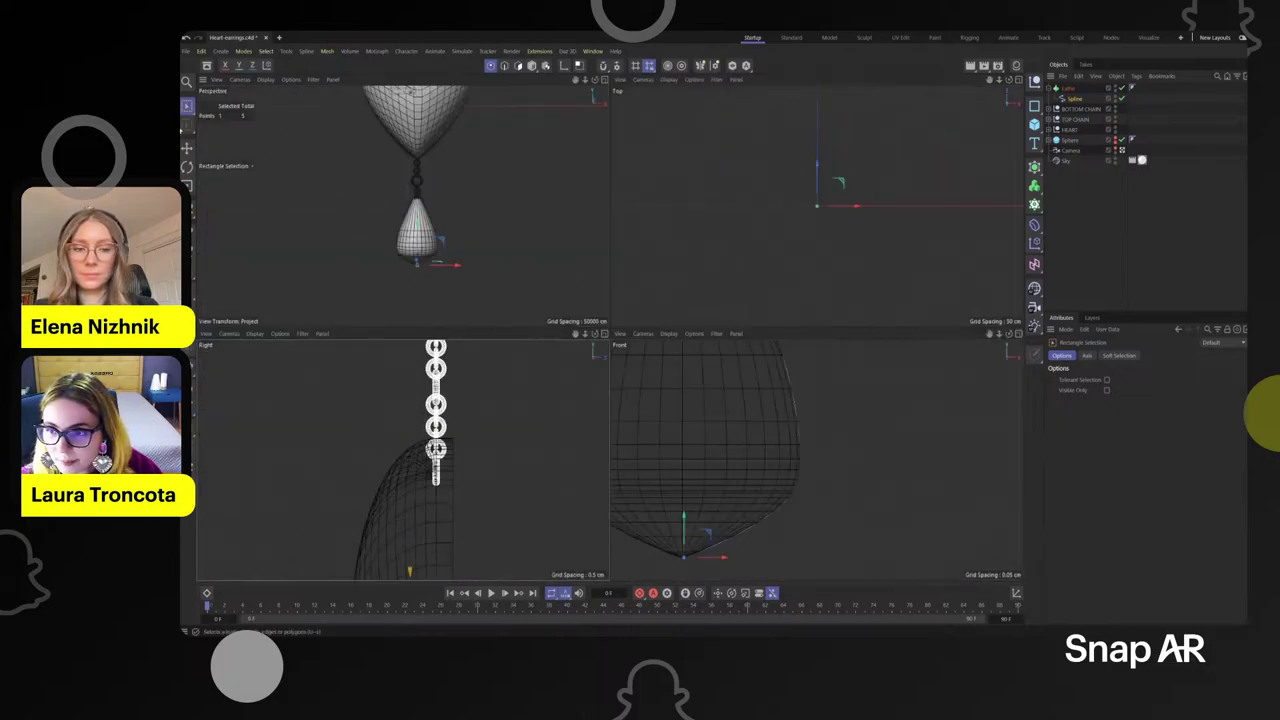
left_click_drag(680, 568, 770, 545)
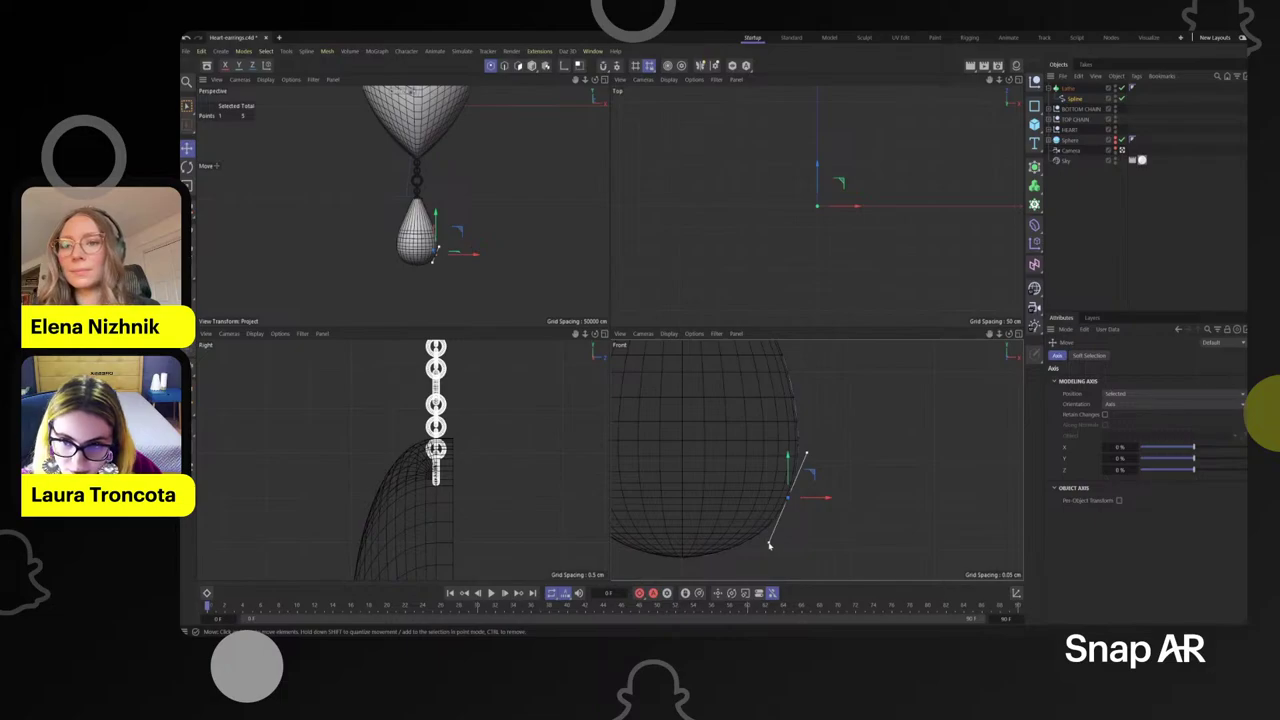
- Examine the teardrop's proportions against the heart and chain in the Perspective view, both close up and from a distance
scroll(502, 217, "down", 5)
left_click(509, 236)
scroll(507, 211, "up", 2)
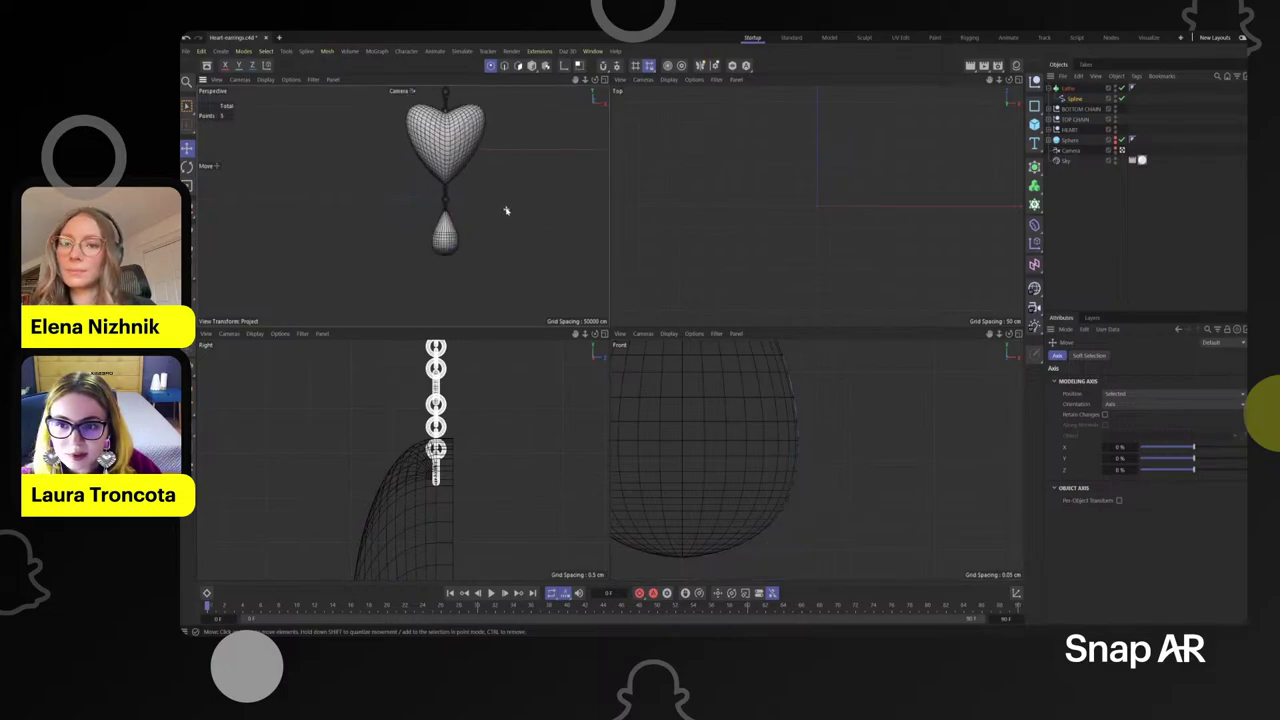
left_click_drag(507, 211, 496, 209, "alt")
scroll(451, 237, "up", 3)
scroll(440, 243, "down", 4)
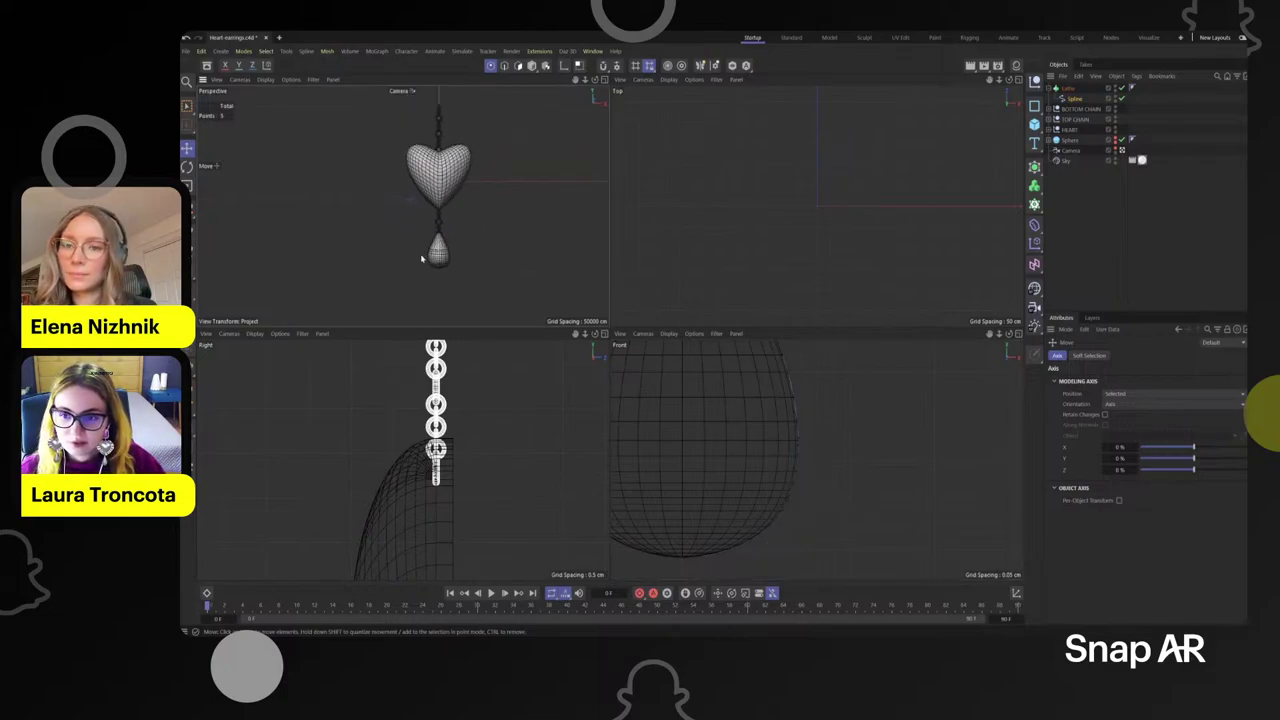
scroll(422, 259, "up", 3)
scroll(475, 235, "up", 2)
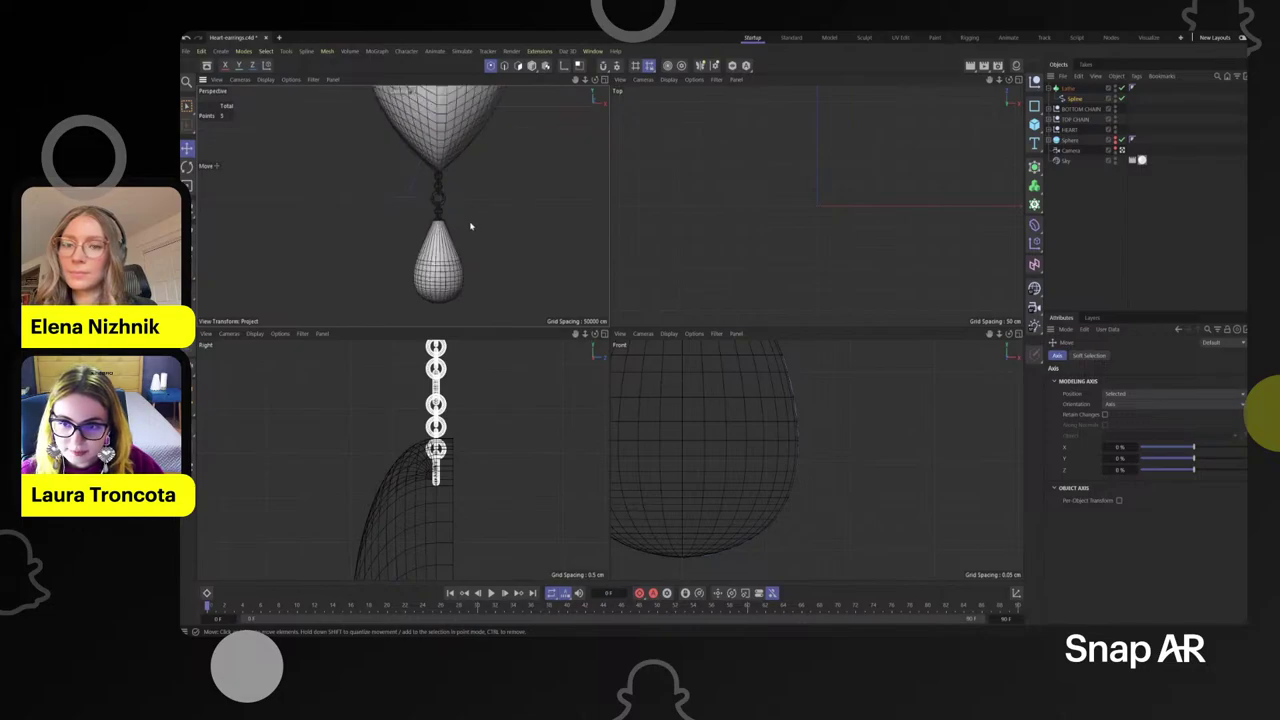
scroll(535, 281, "down", 3)
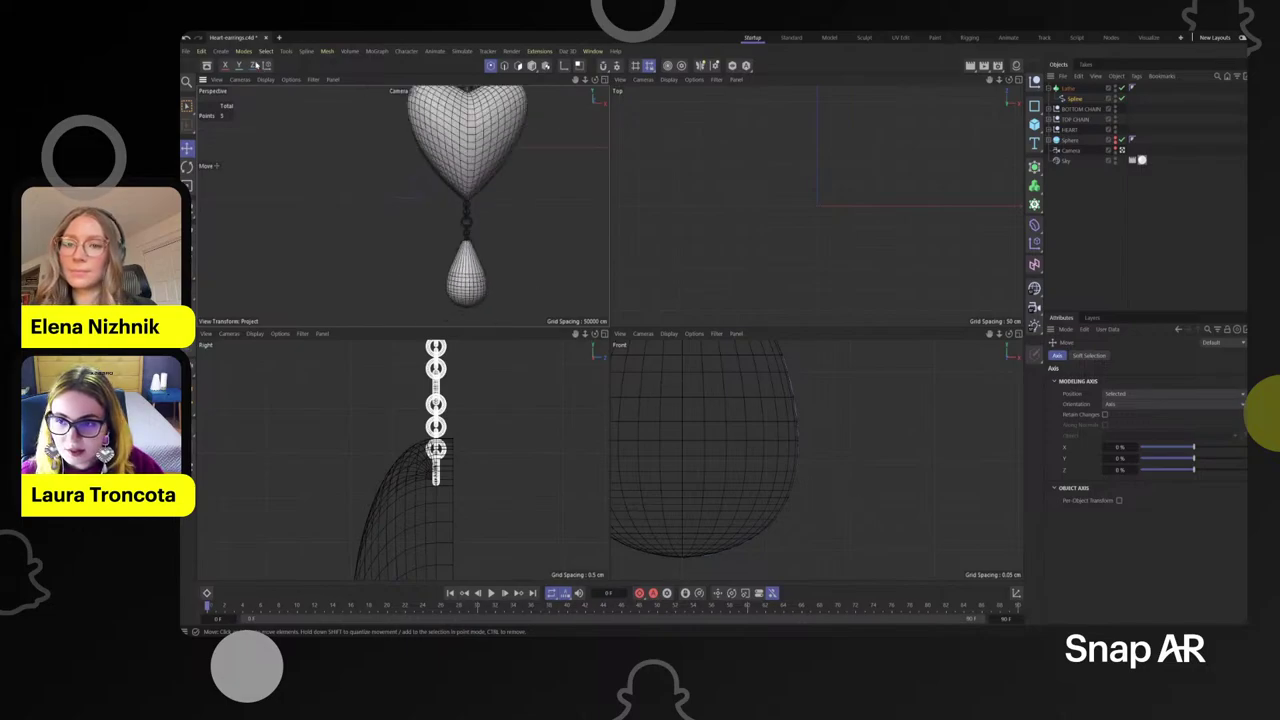
- Maximize the Perspective view, switch it to Gouraud Shading without lines and inspect the teardrop's surface smoothness
middle_click(360, 178)
left_click(265, 80)
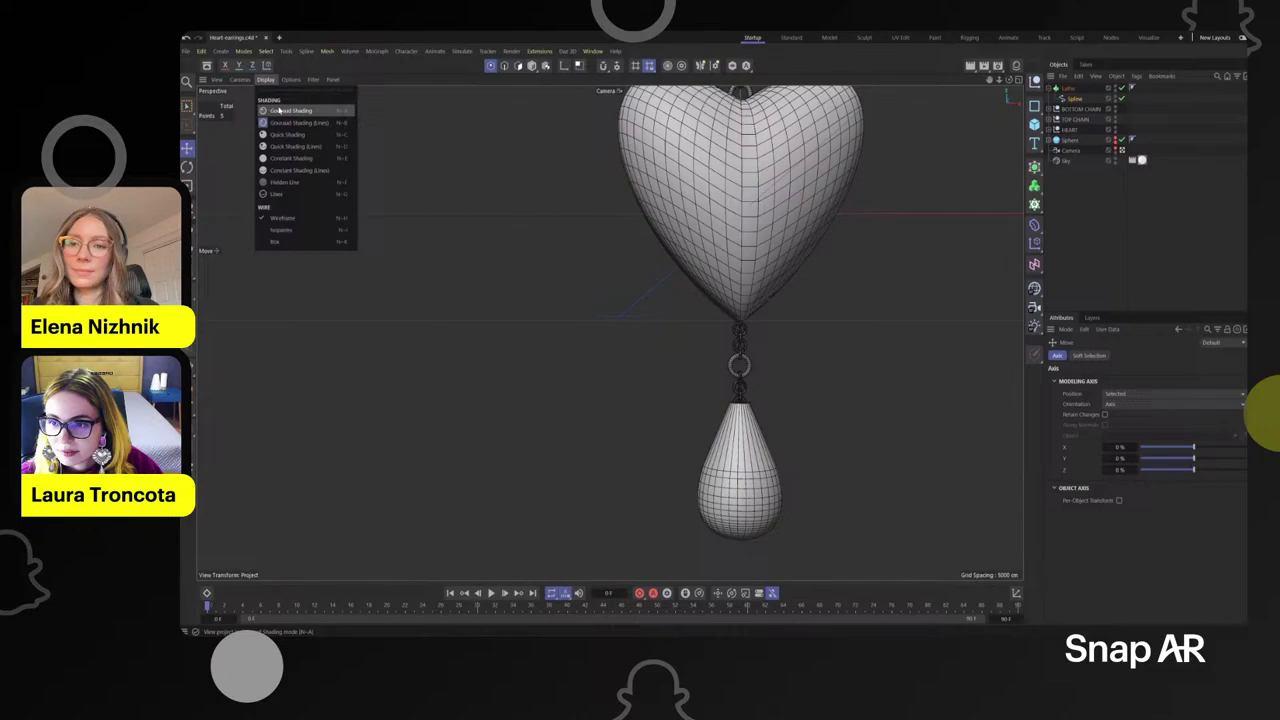
left_click(280, 111)
scroll(793, 455, "down", 1)
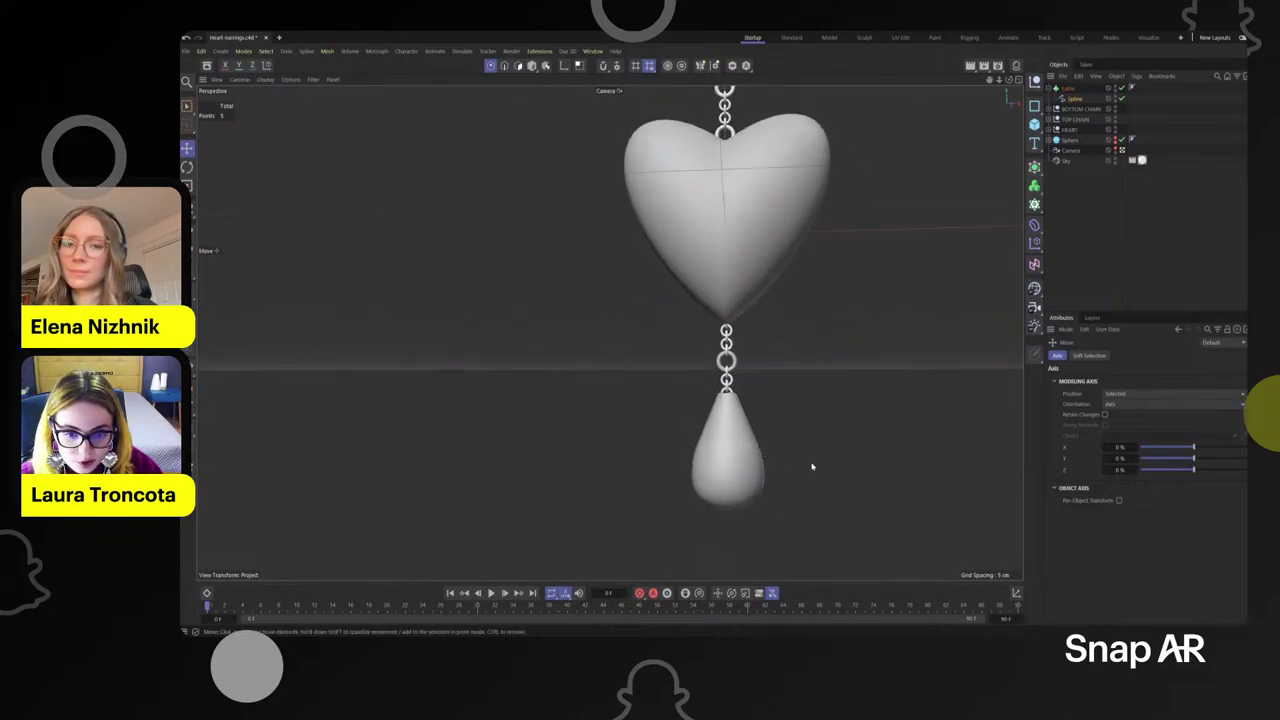
scroll(654, 411, "up", 4)
scroll(654, 411, "up", 2)
scroll(691, 426, "down", 3)
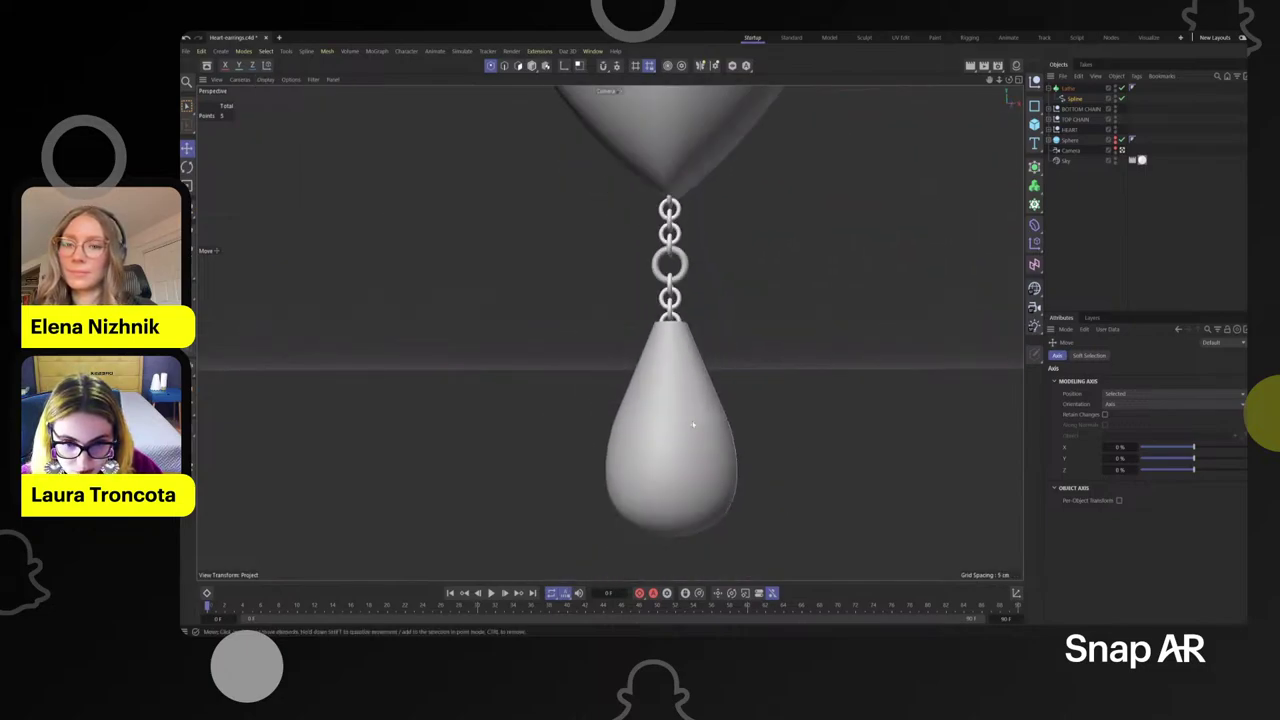
- Set the teardrop spline's intermediate points to Uniform and check the resulting surface from an angle
left_click(1072, 99)
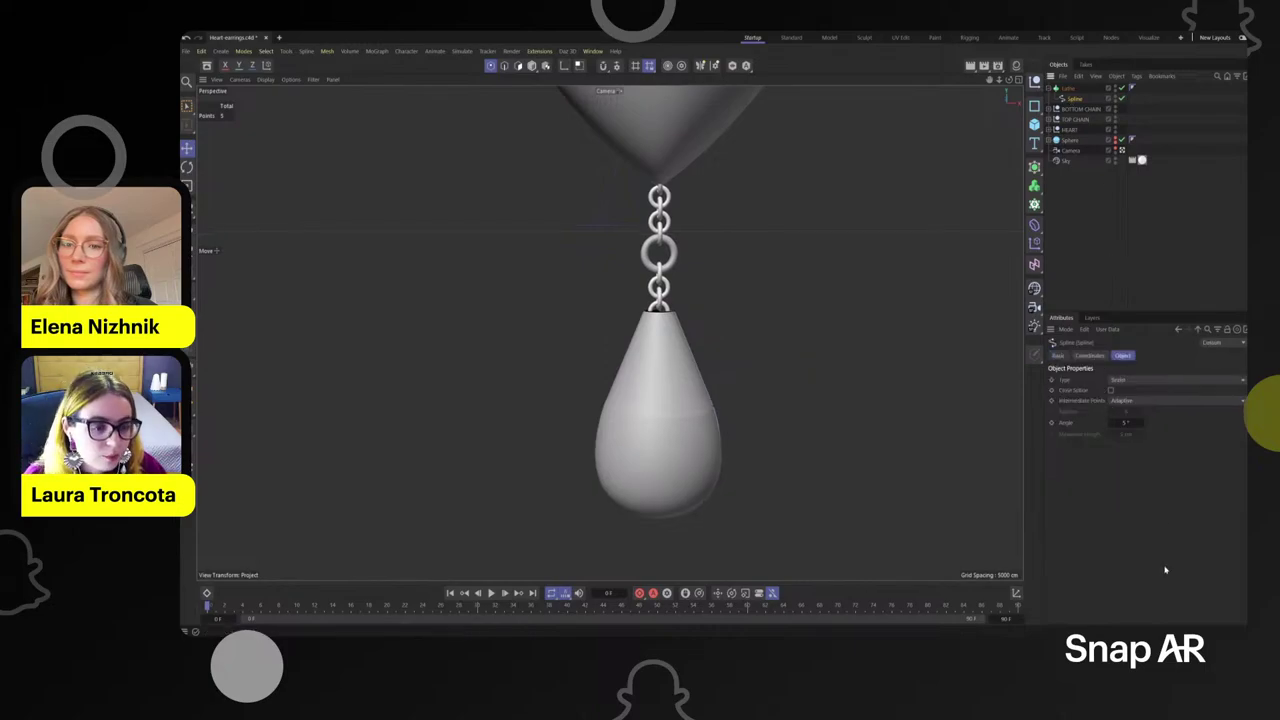
left_click(1150, 400)
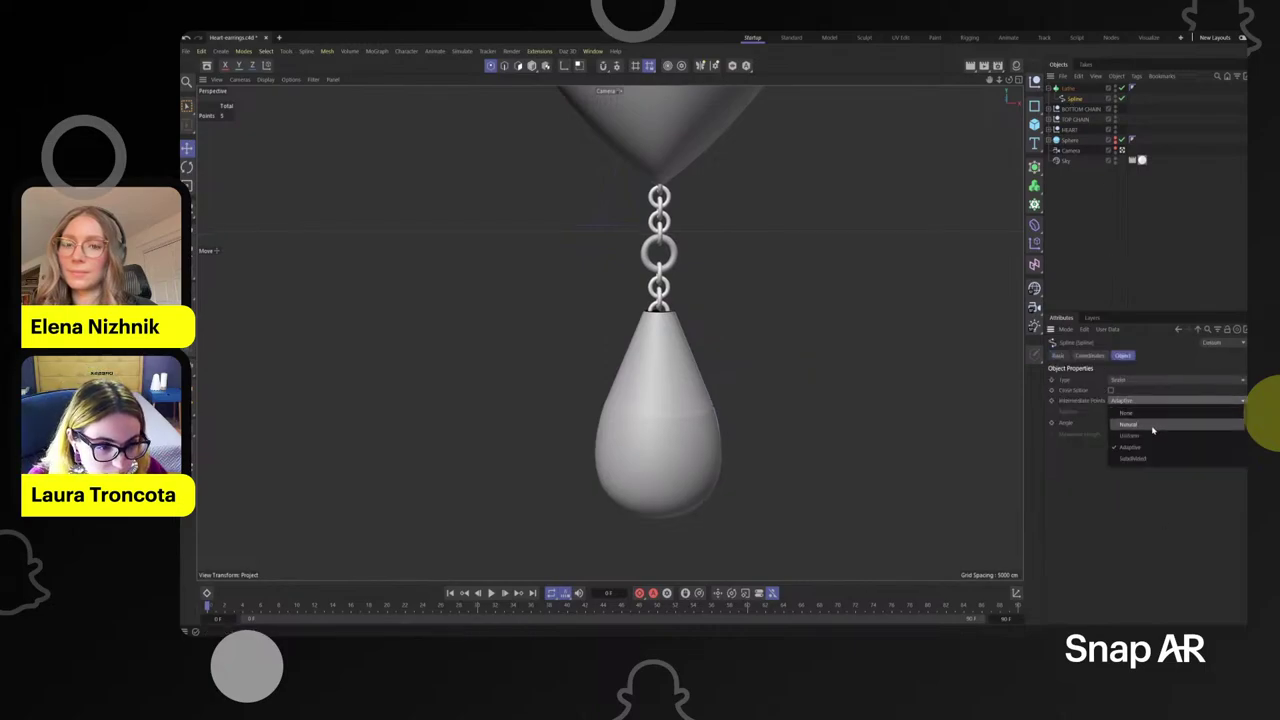
left_click(1144, 436)
scroll(780, 346, "down", 5)
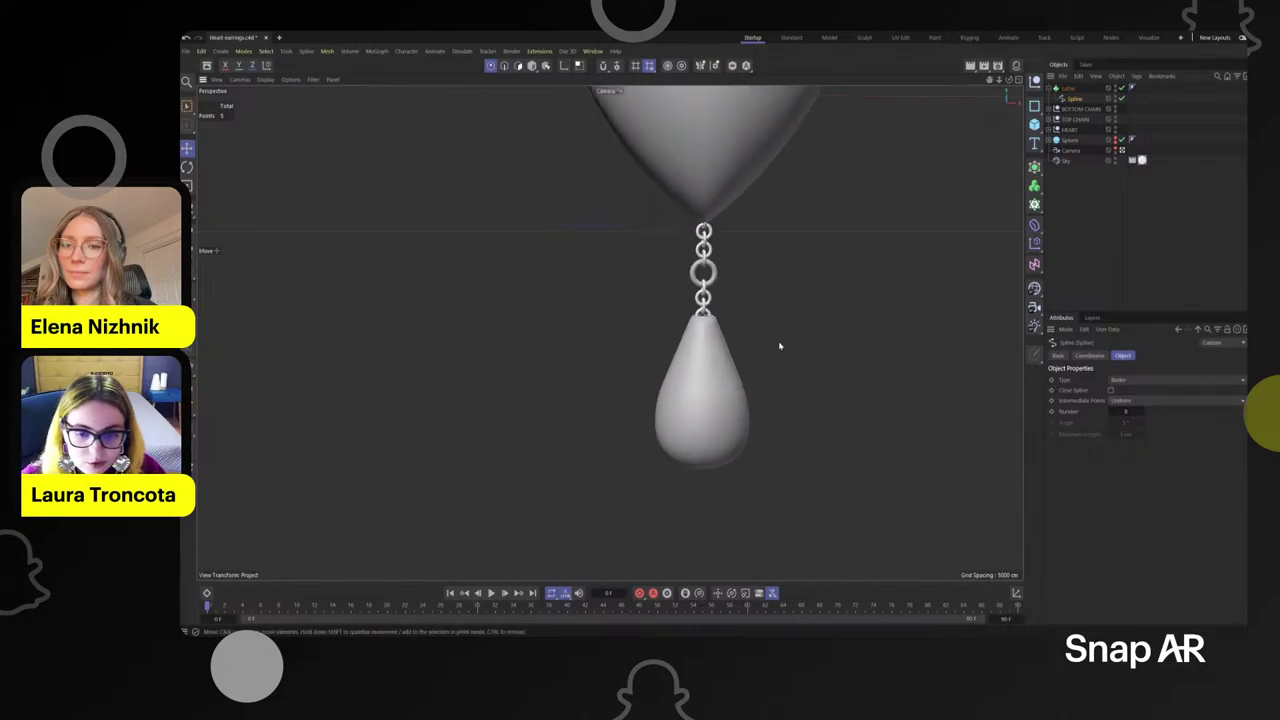
middle_click_drag(851, 351, 760, 411, "alt")
left_click_drag(760, 411, 728, 422, "alt")
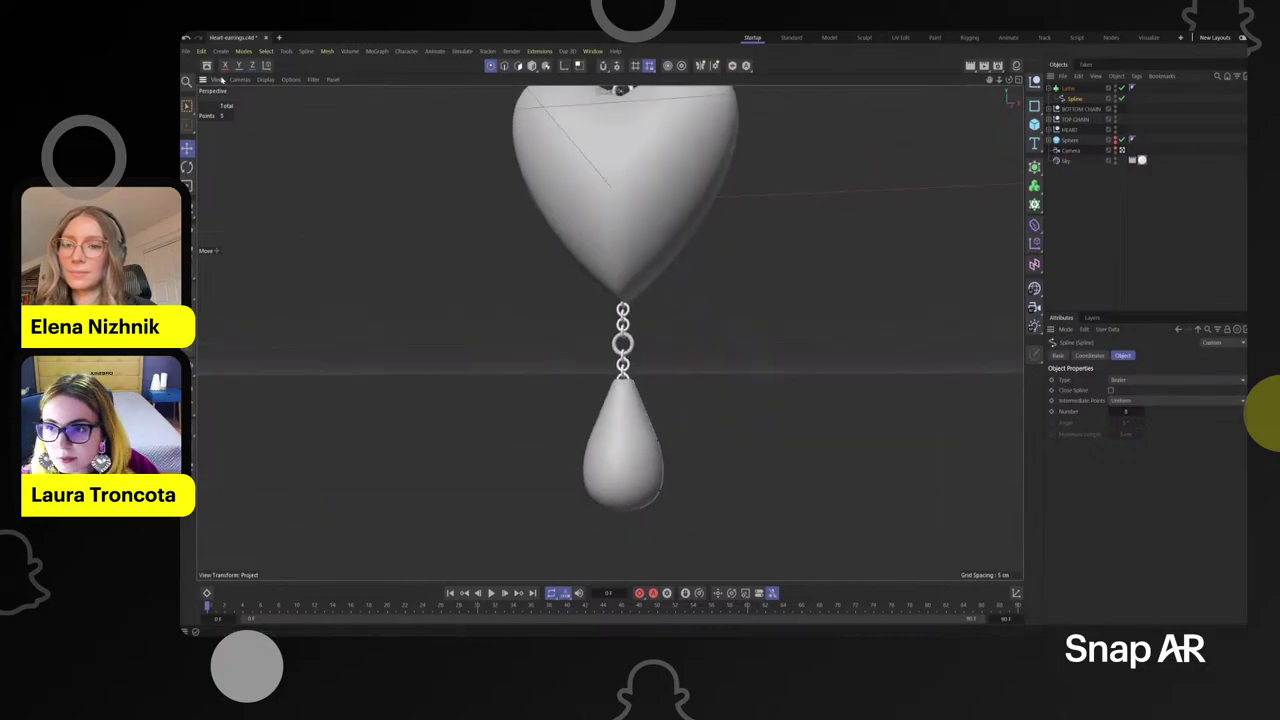
- Switch the Perspective view to Gouraud Shading (Lines) and check the teardrop's mesh
left_click(265, 80)
left_click(285, 116)
scroll(600, 470, "up", 3)
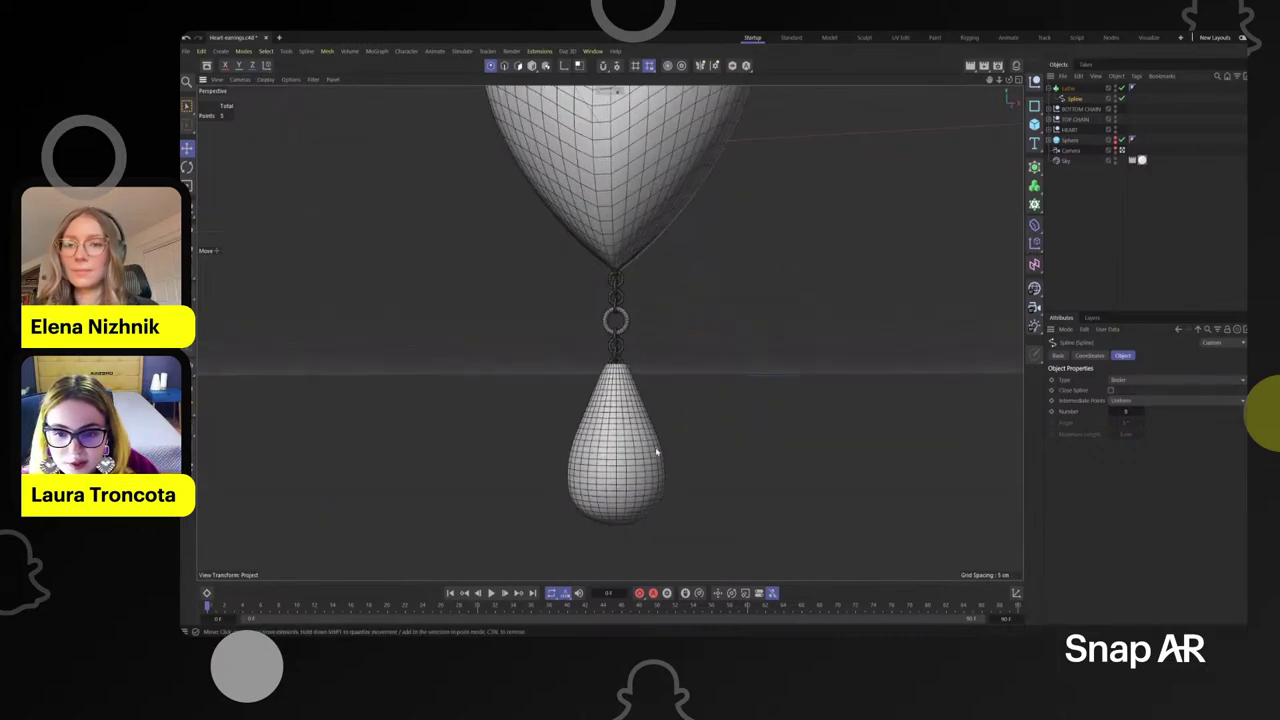
scroll(603, 469, "down", 3)
- Refine the teardrop's outline in the Front view by adjusting the spline's lower side point, its tangent handle and the upper side point
middle_click(603, 469)
scroll(740, 490, "down", 5)
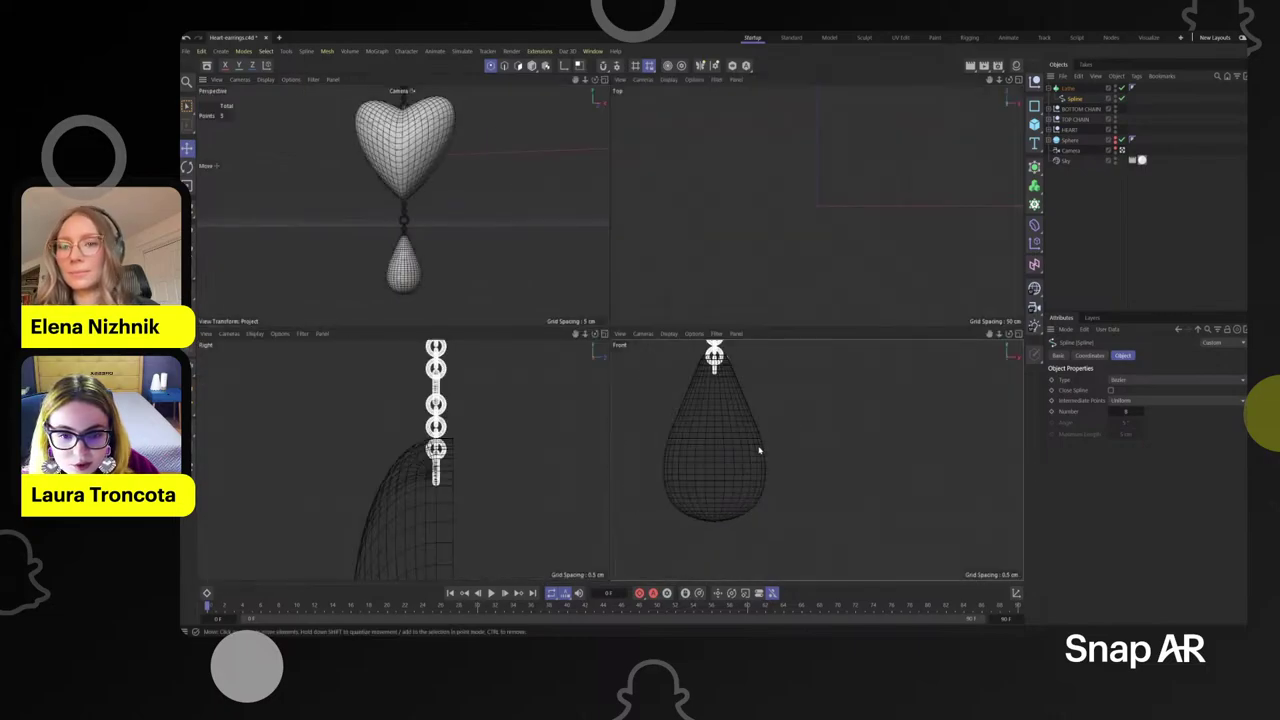
left_click(766, 489)
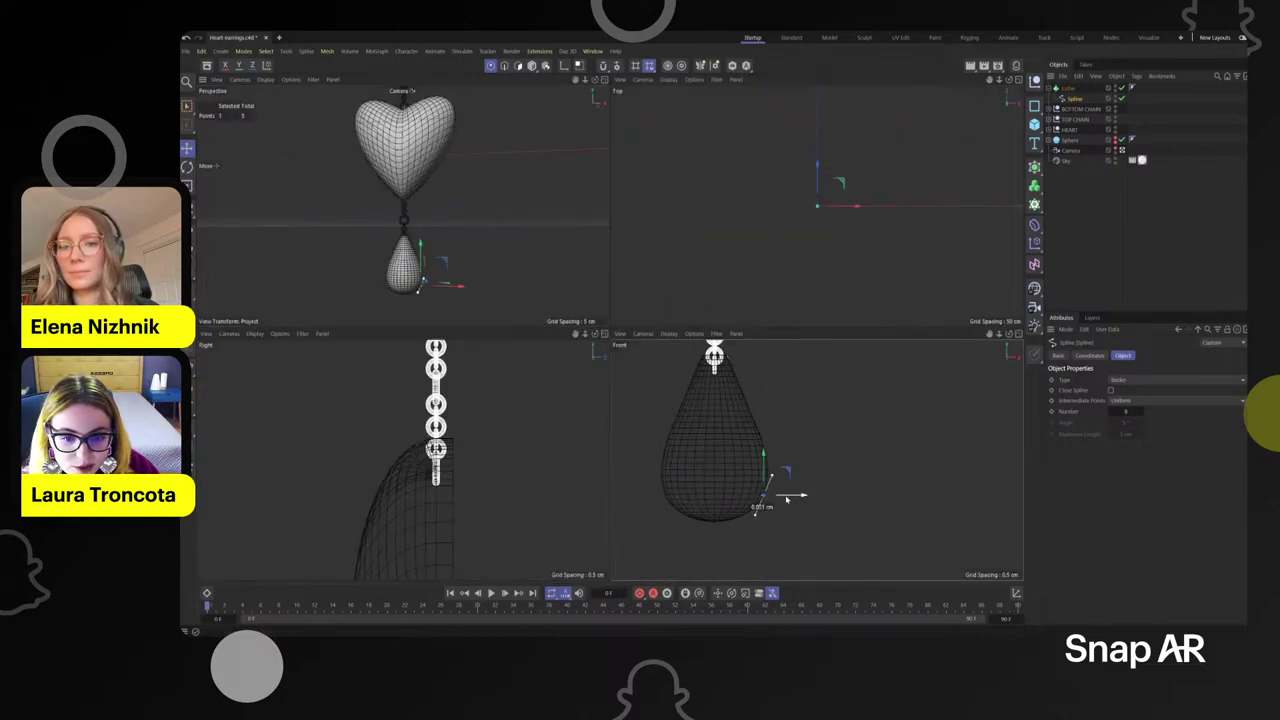
left_click(716, 521)
scroll(748, 517, "up", 2)
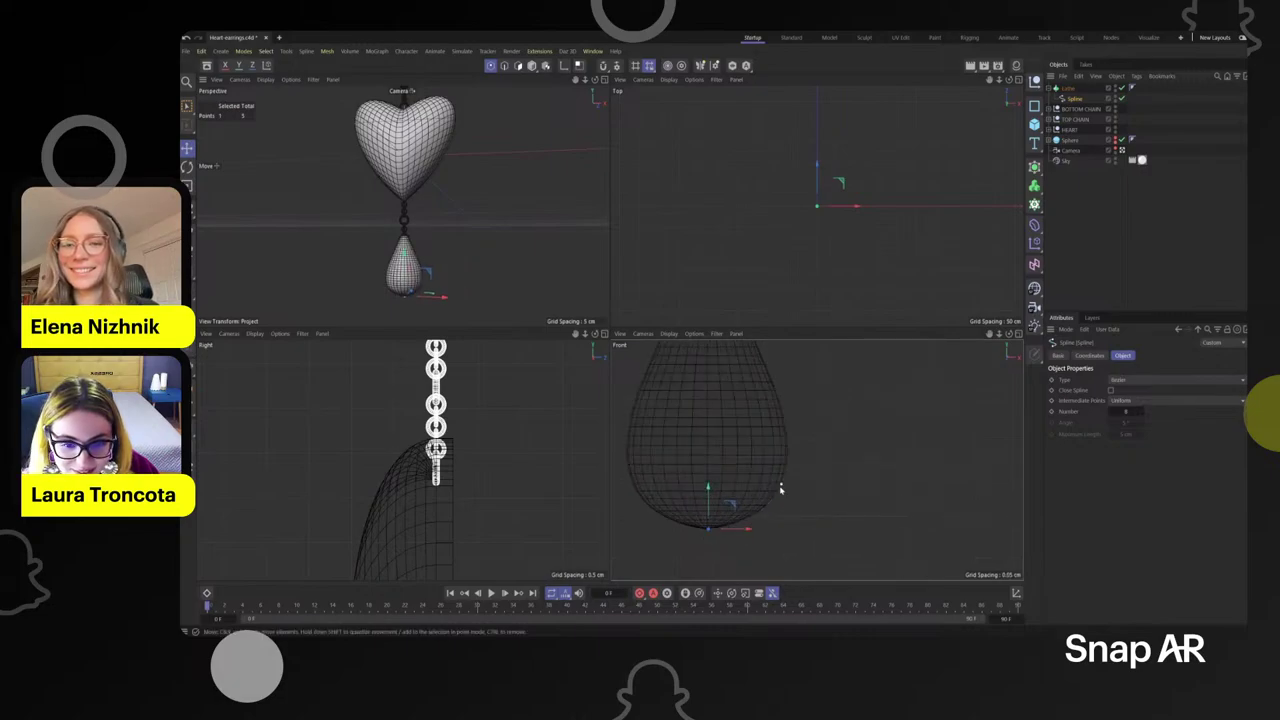
left_click(781, 489)
left_click_drag(769, 515, 771, 520)
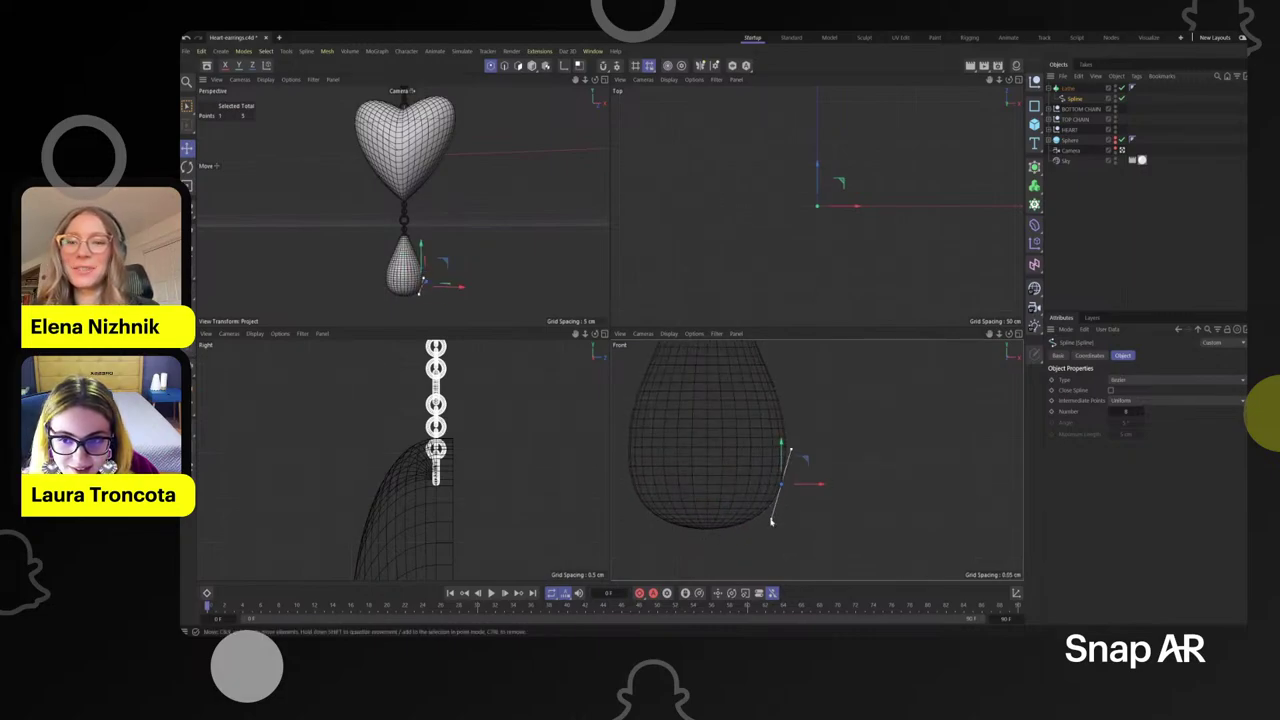
left_click(783, 447)
left_click_drag(775, 393, 803, 386)
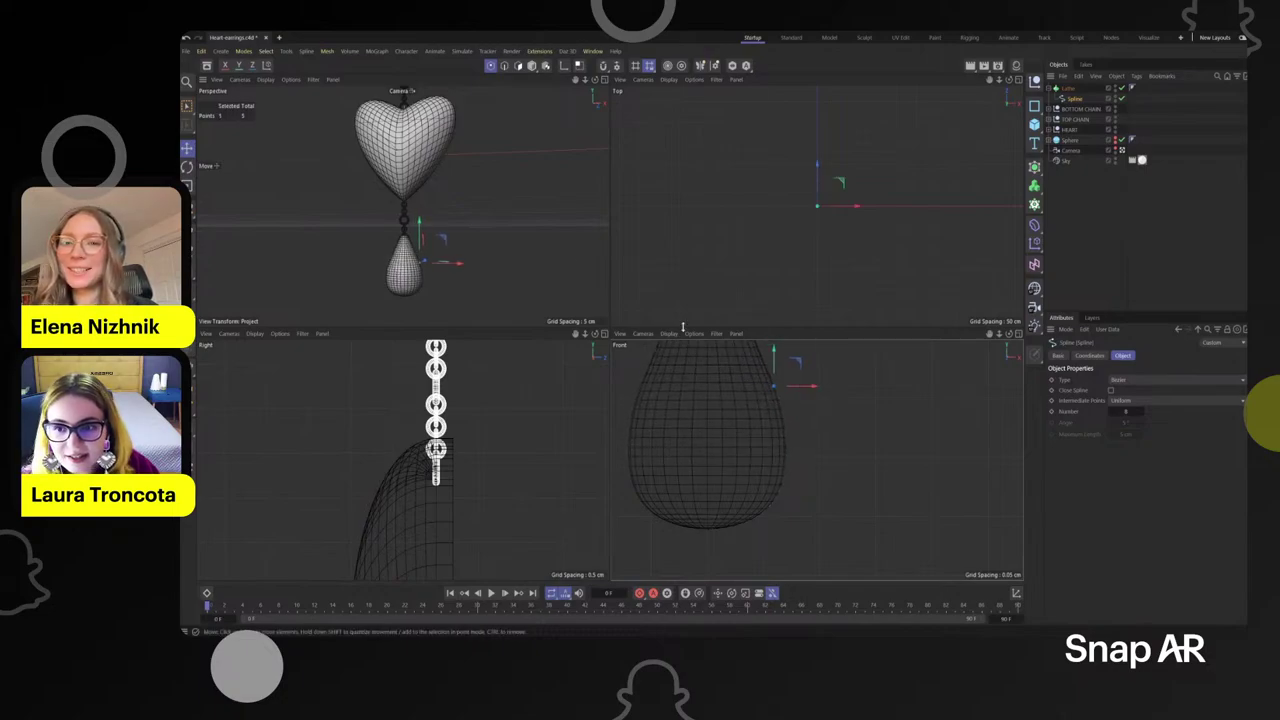
- Deselect the spline points and examine the whole earring in the maximized Perspective view
left_click(537, 246)
scroll(537, 246, "down", 4)
scroll(514, 254, "up", 3)
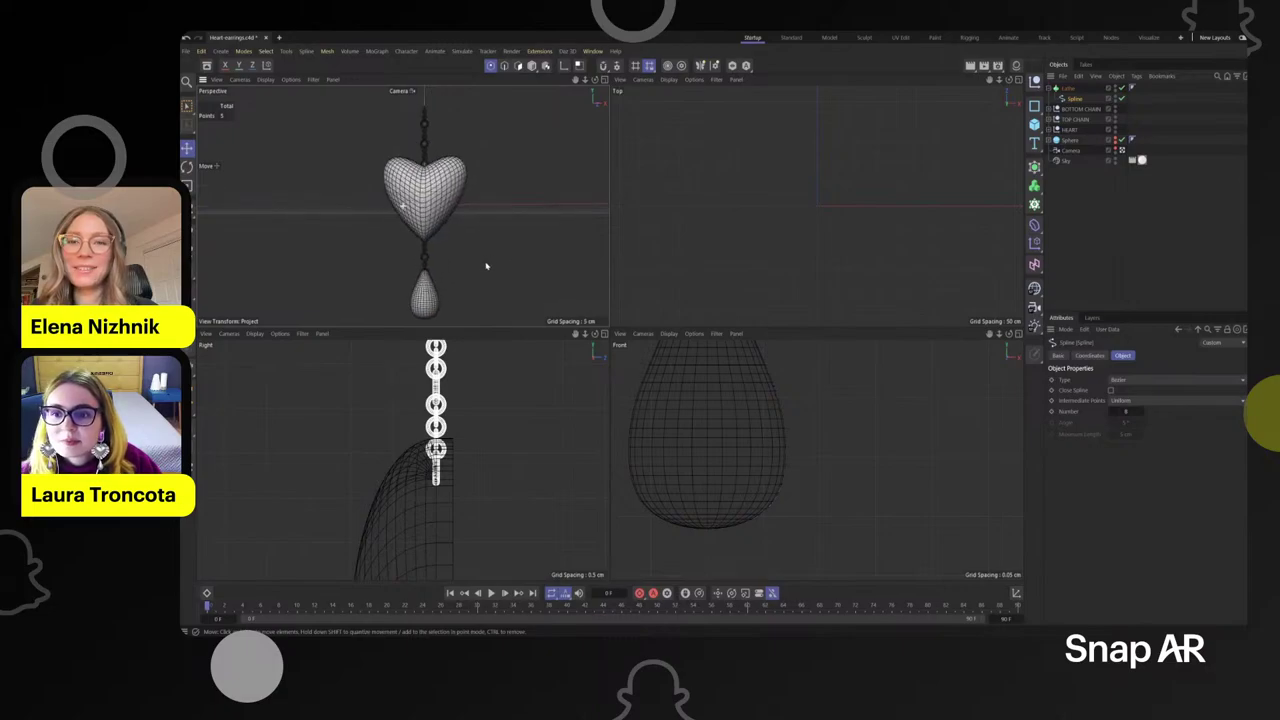
middle_click(484, 257)
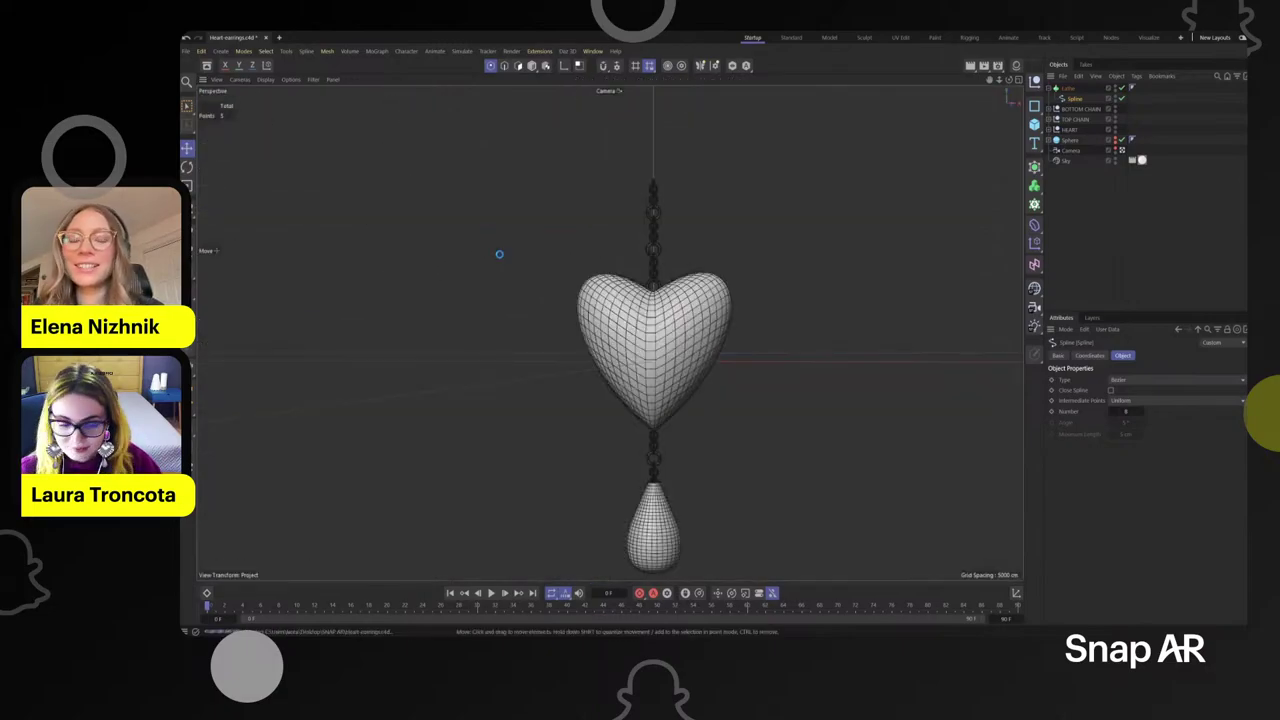
scroll(683, 324, "down", 1)
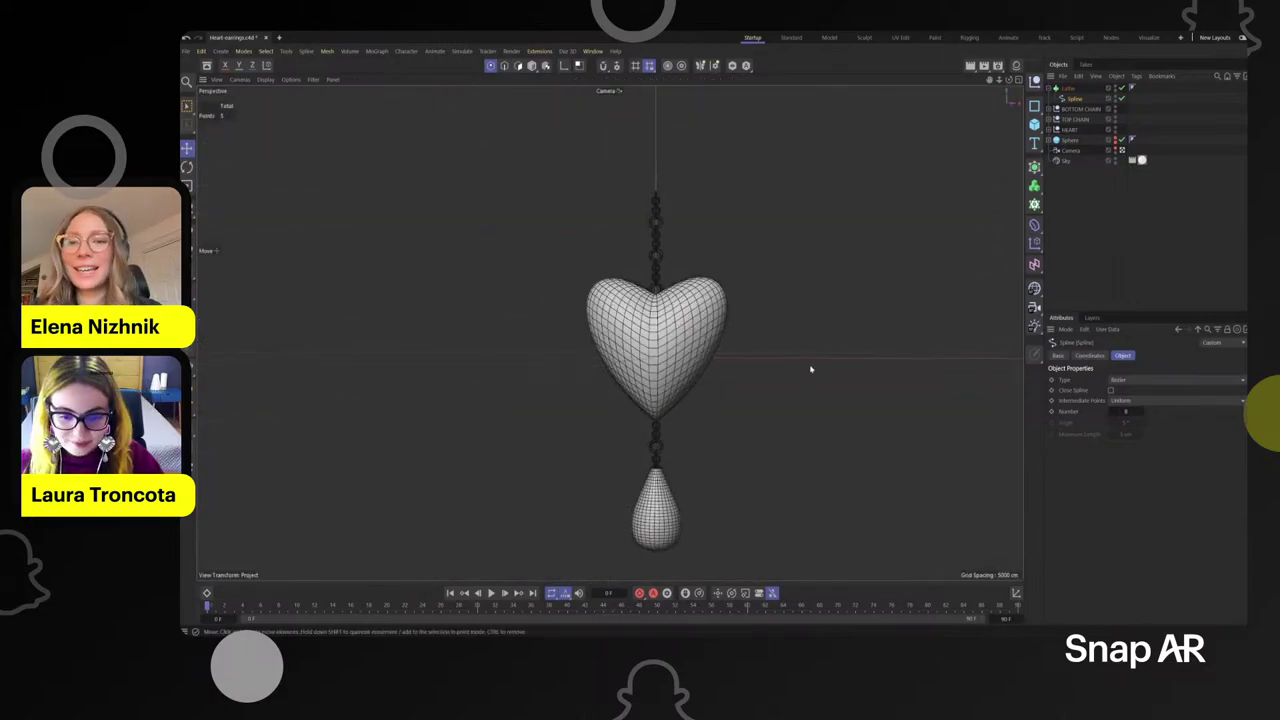
middle_click_drag(811, 369, 759, 356, "alt")
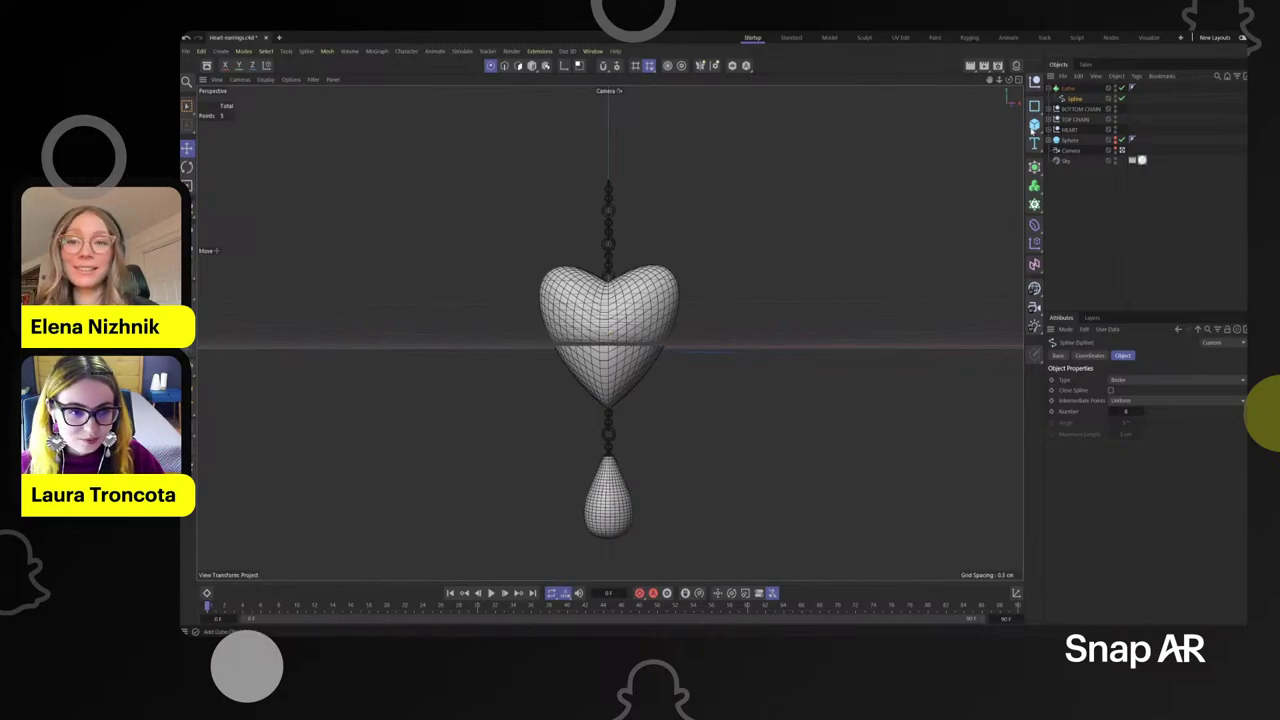
- Add a cube and scale it down uniformly towards the earring's size
left_click(1034, 128)
scroll(783, 315, "down", 5)
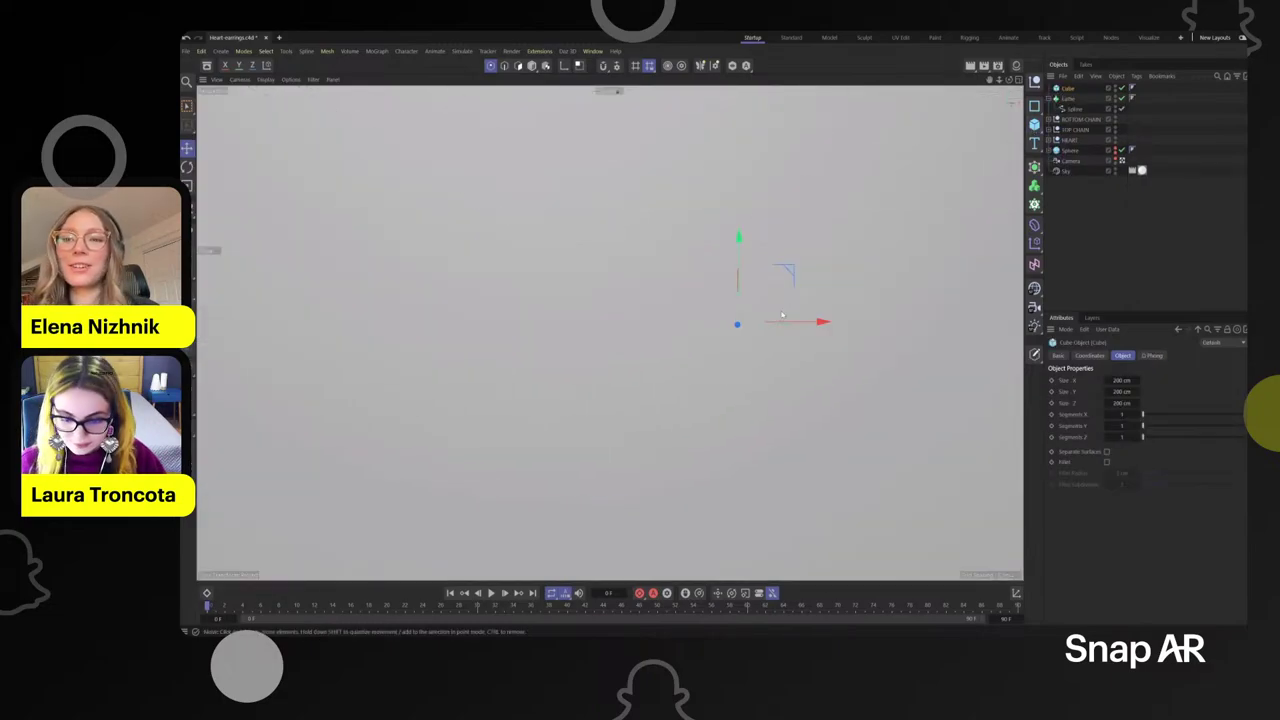
key("t")
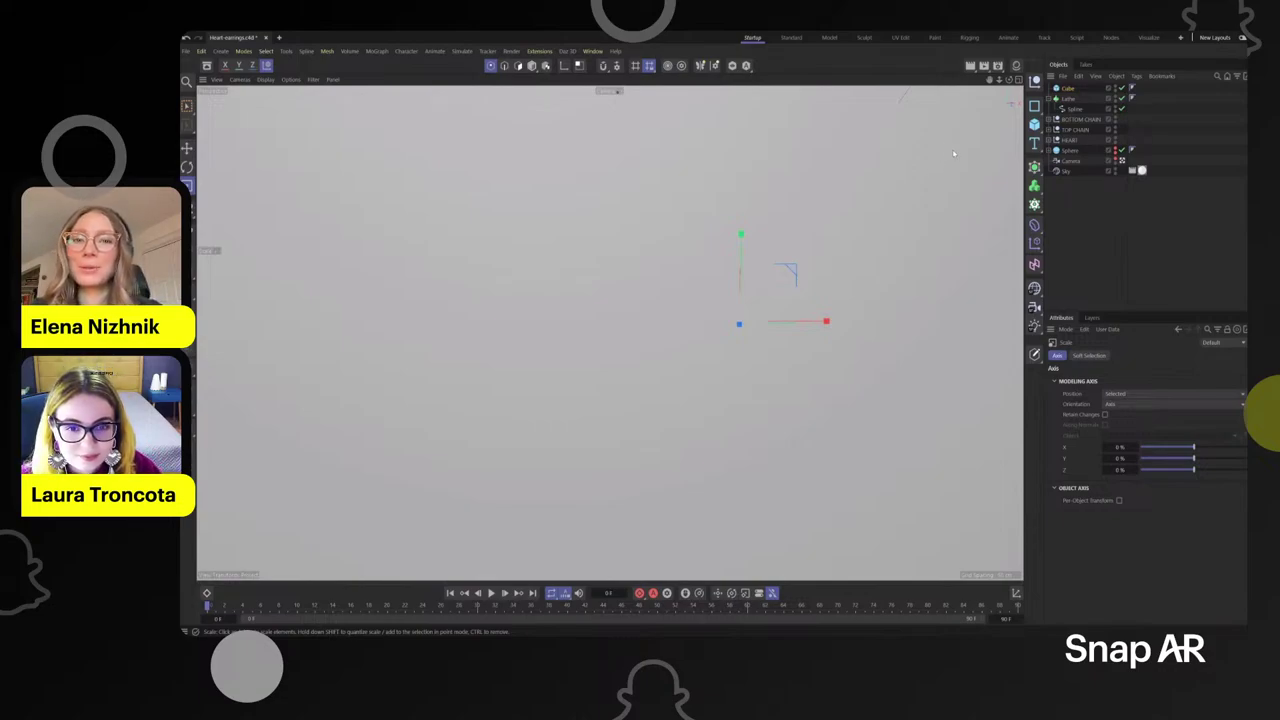
scroll(743, 312, "down", 5)
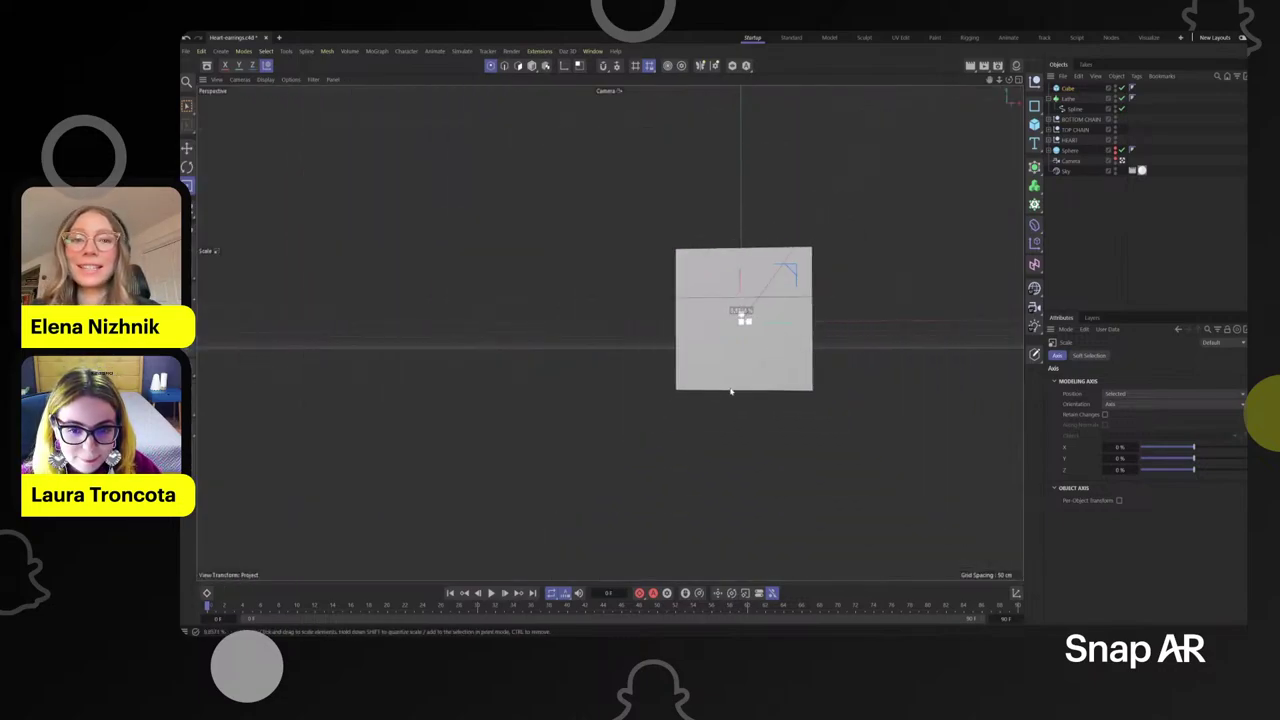
scroll(828, 234, "up", 4)
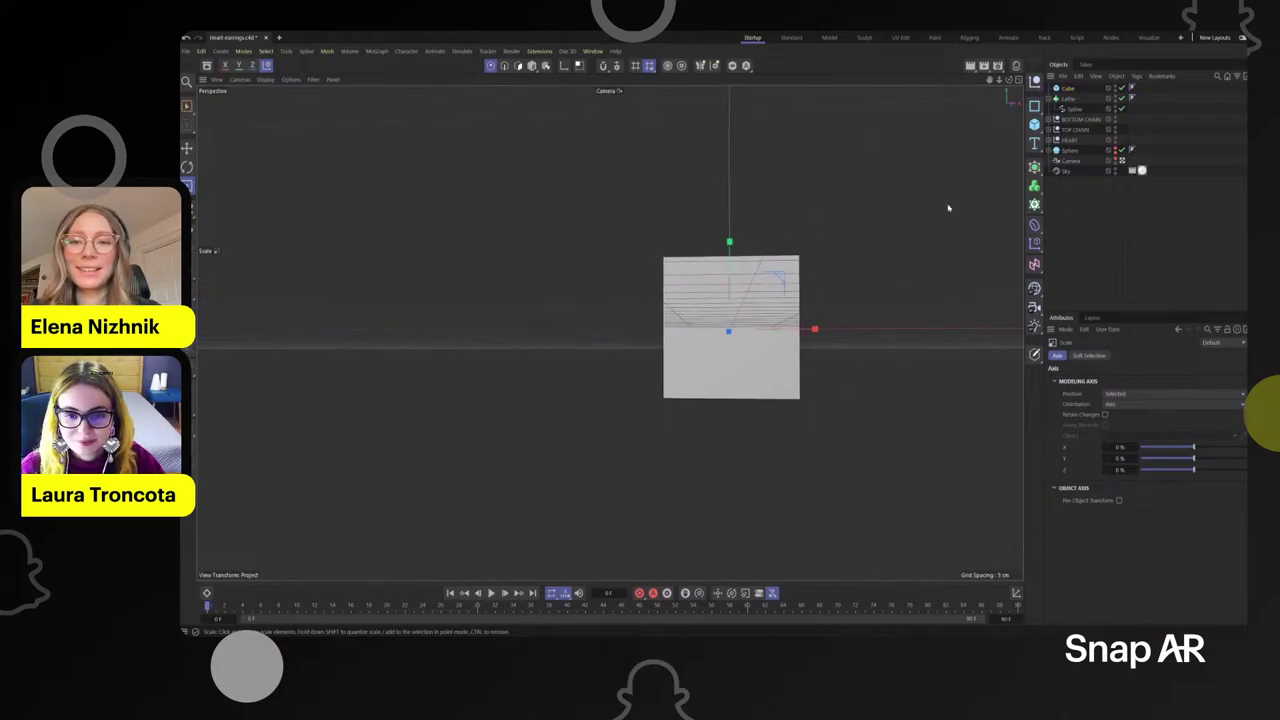
left_click_drag(869, 277, 739, 257, "alt")
scroll(739, 257, "up", 4)
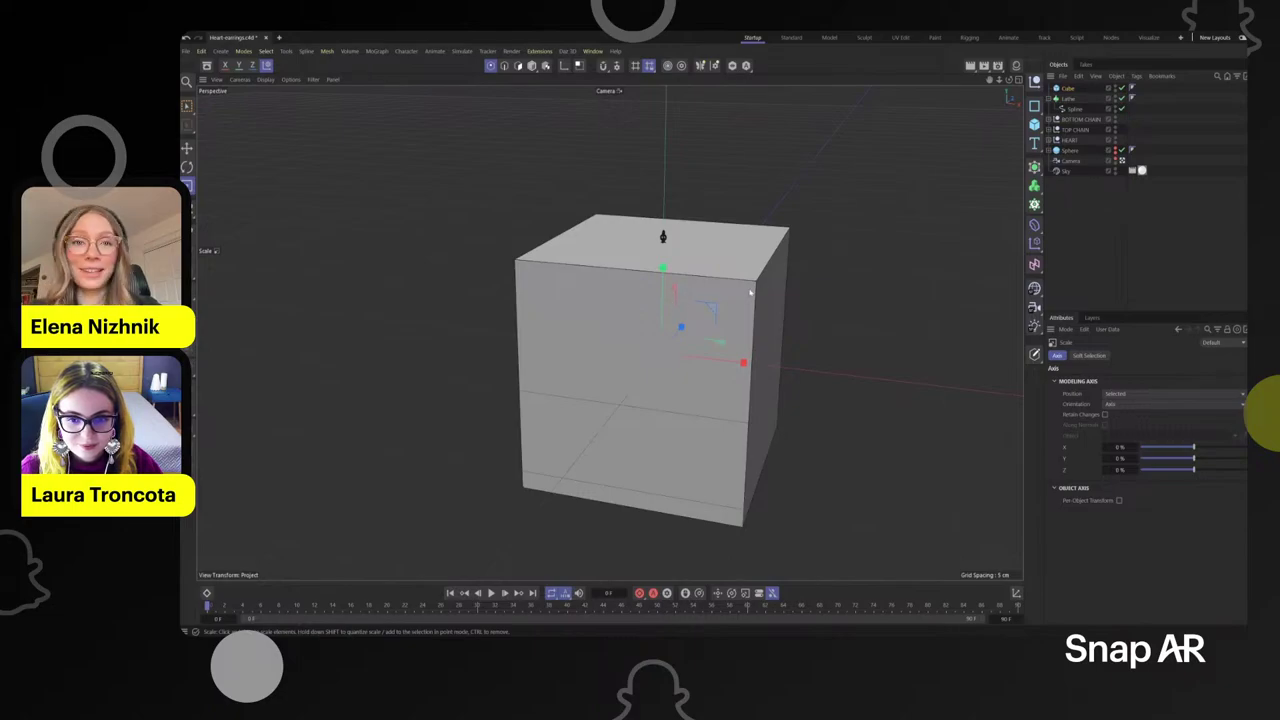
- Raise the cube above the top chain and scale it down uniformly to about 2 cm
left_click_drag(660, 273, 664, 120)
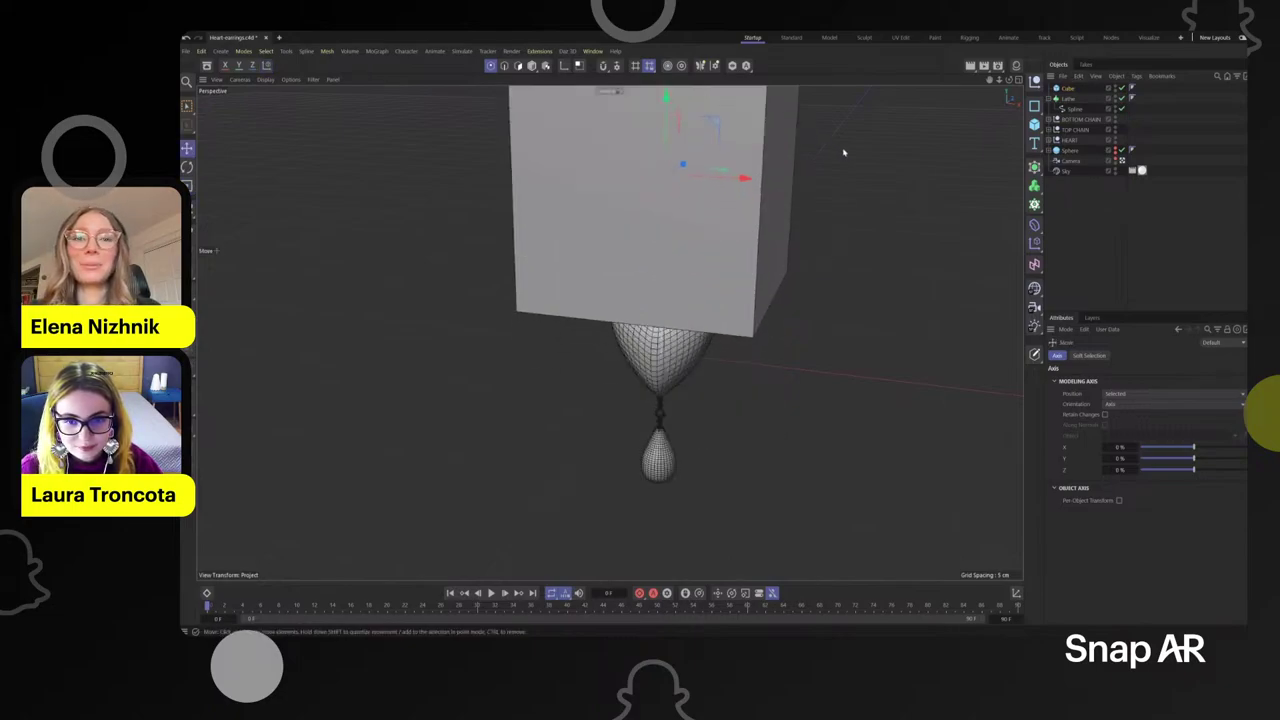
key("t")
left_click_drag(857, 143, 612, 232)
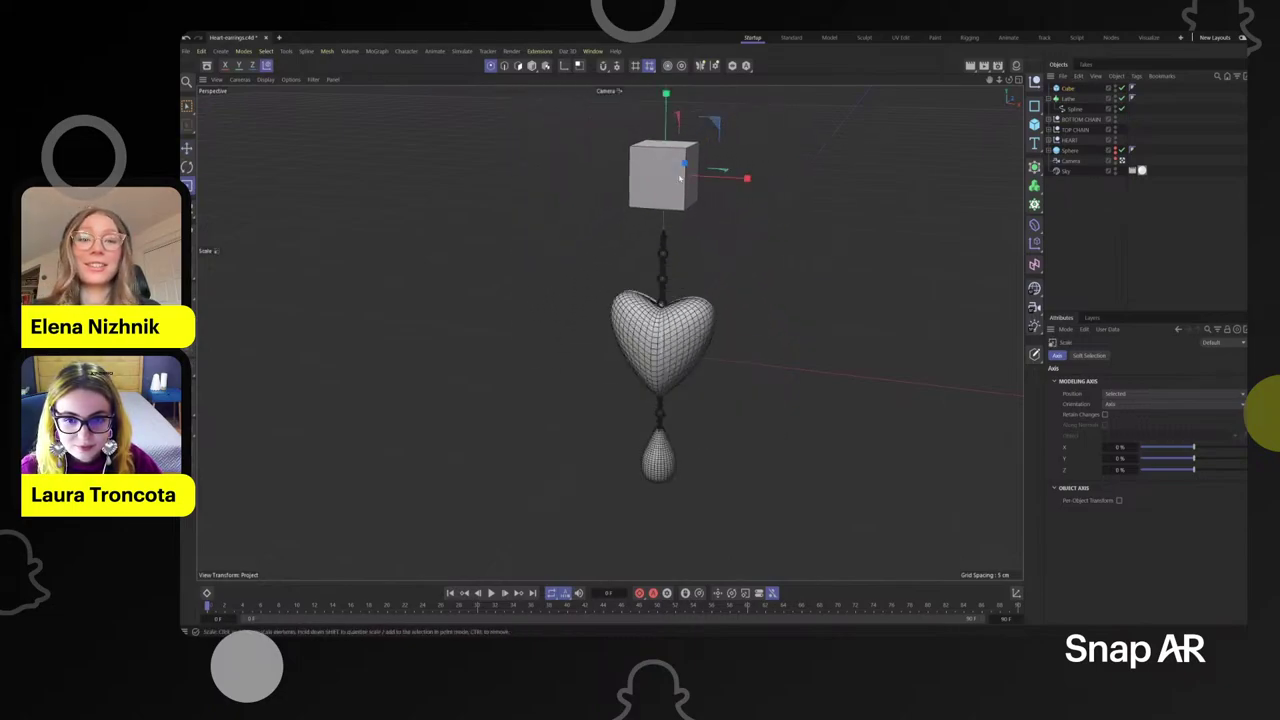
scroll(691, 166, "up", 3)
scroll(774, 231, "up", 5)
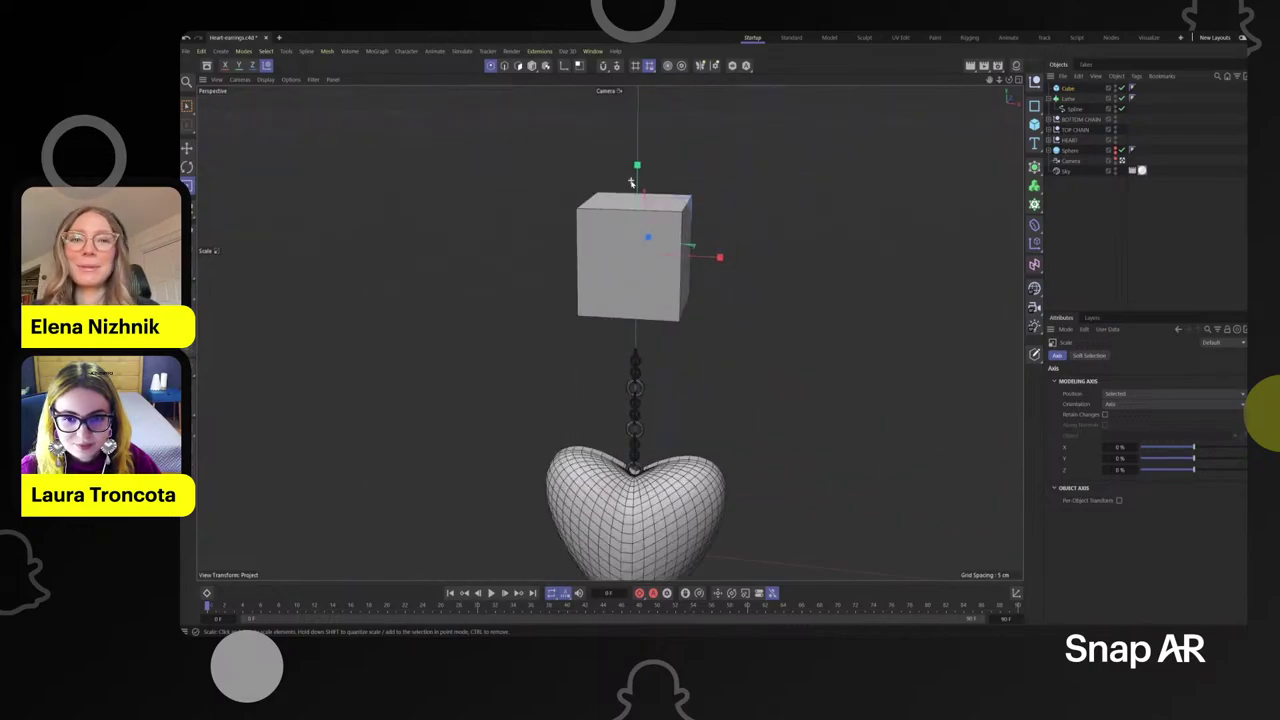
left_click(1069, 88)
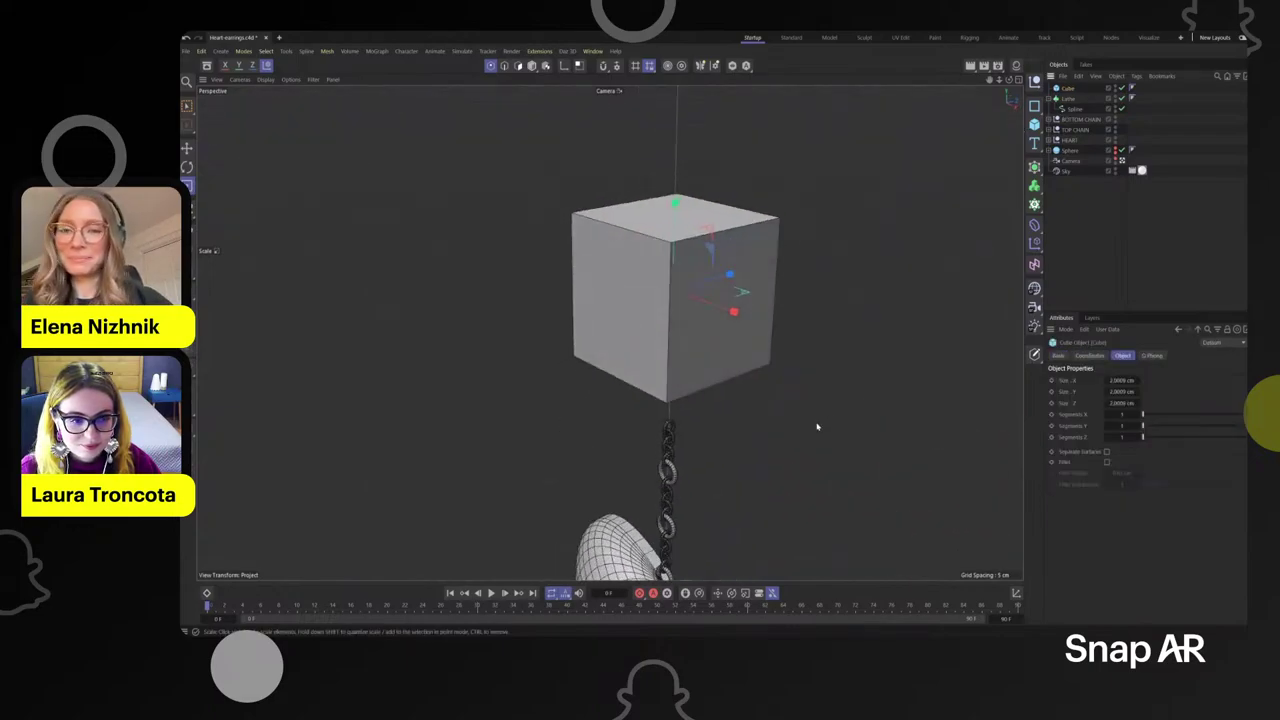
- Lower the cube onto the top chain's end and set its size to 2.23 × 3.14 × 0.2 cm
left_click_drag(817, 426, 822, 308, "alt")
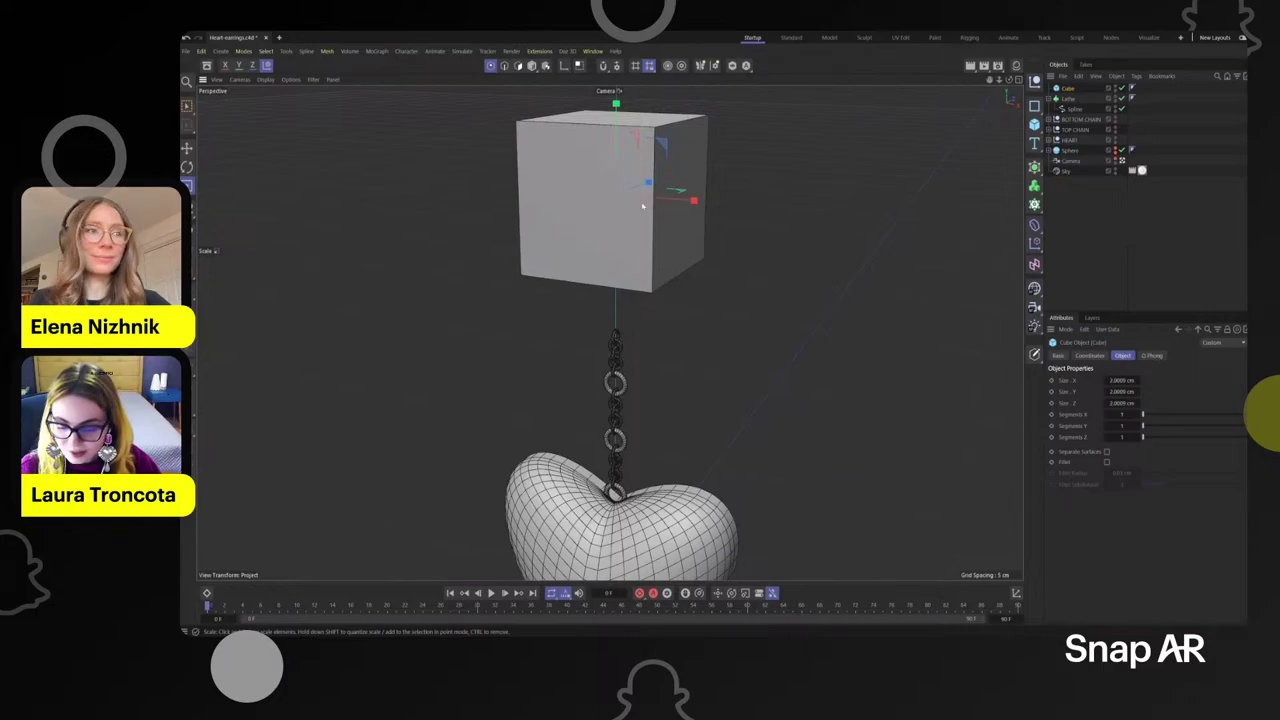
key("e")
left_click_drag(615, 104, 615, 140)
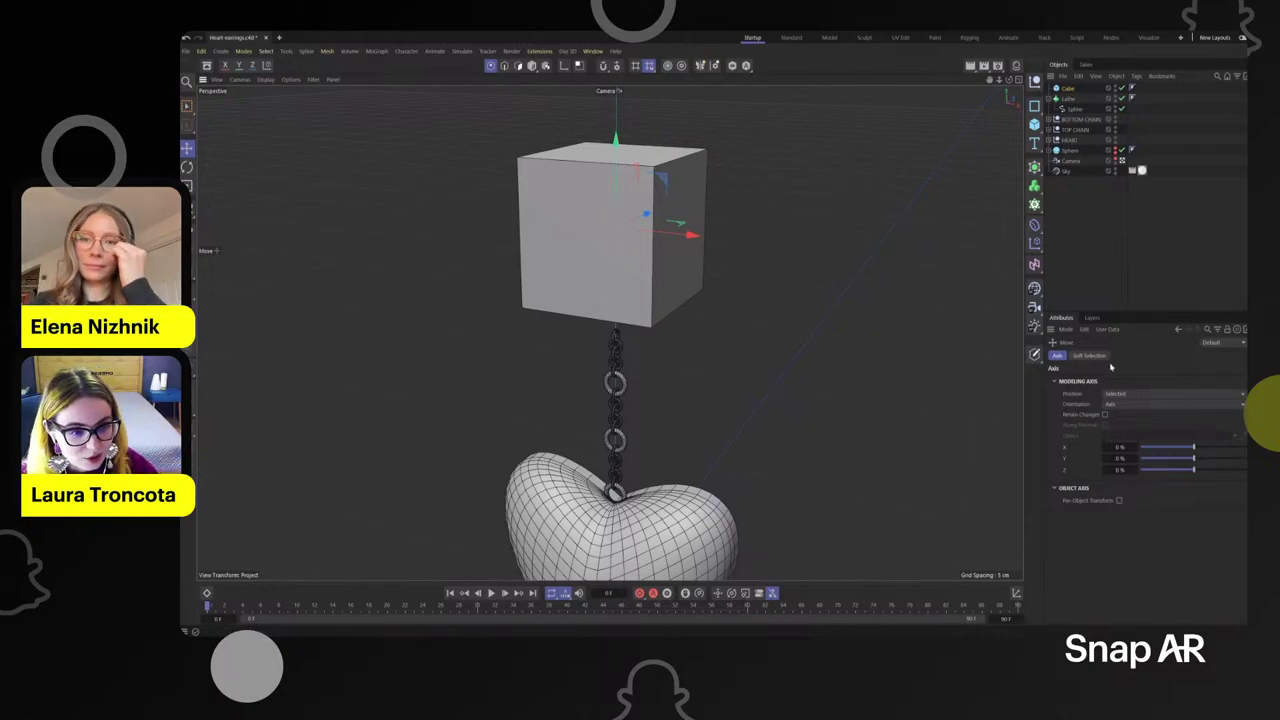
left_click(1066, 89)
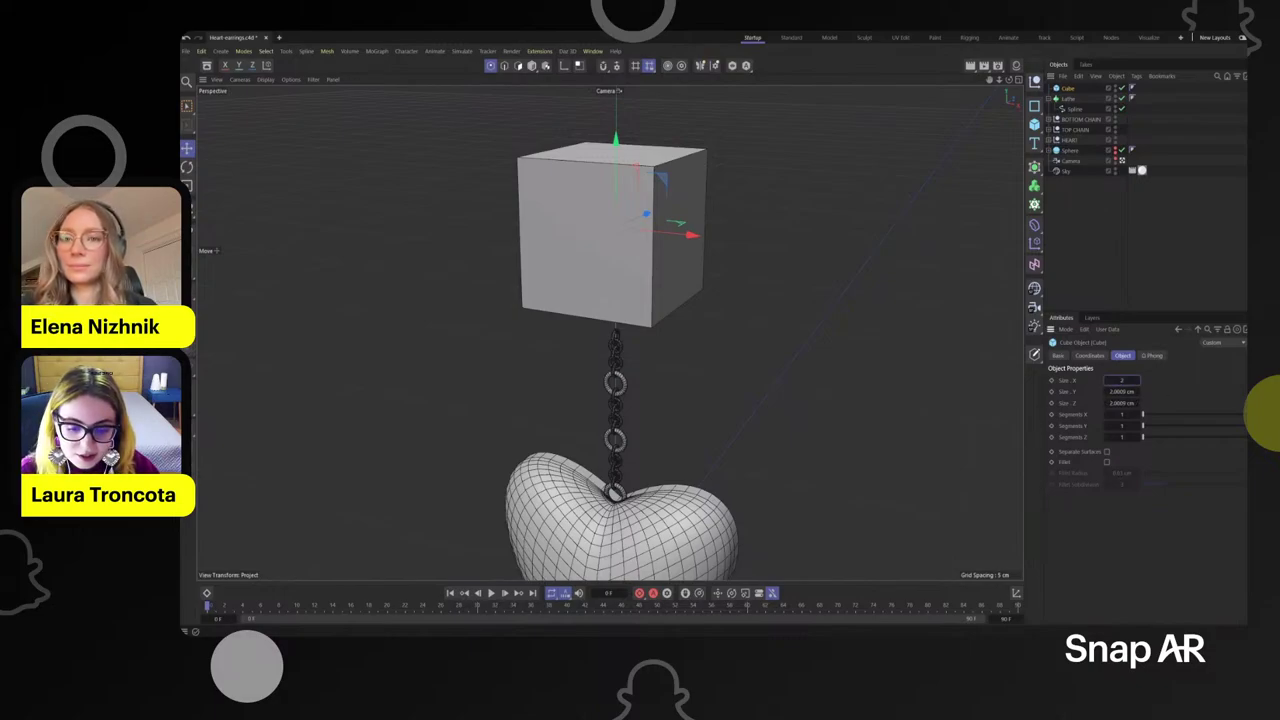
key("Return")
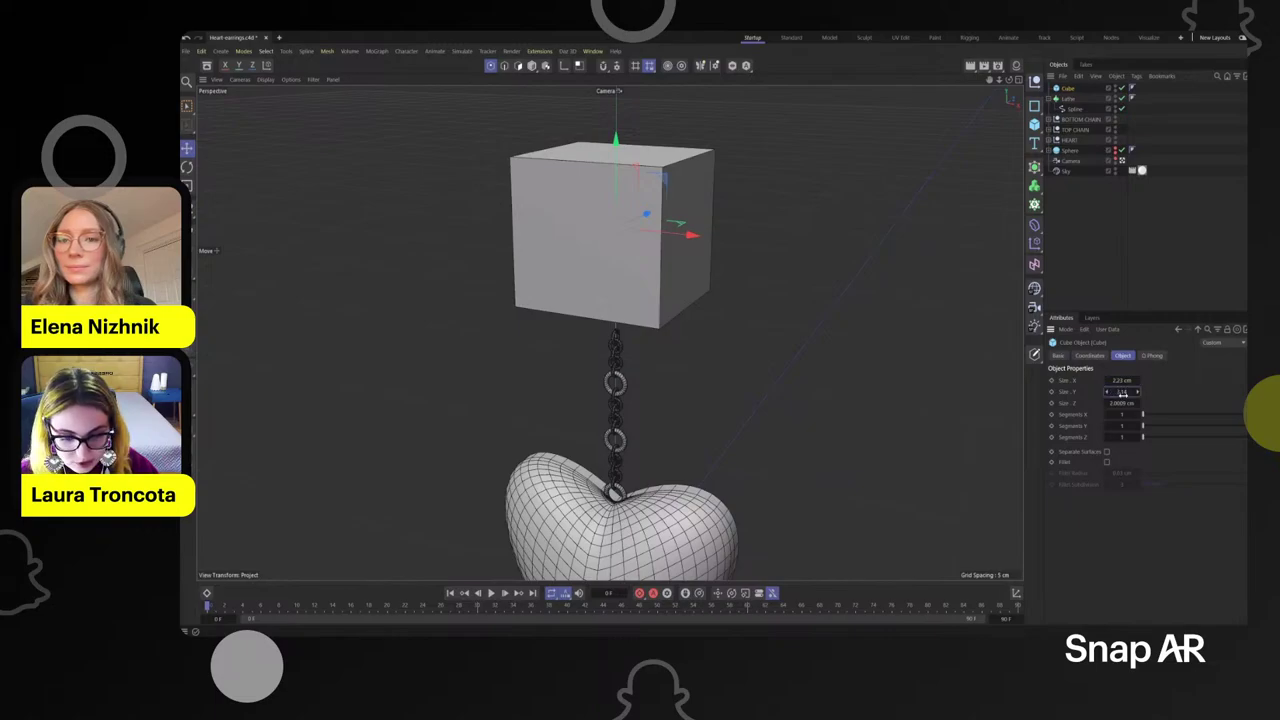
key("Return")
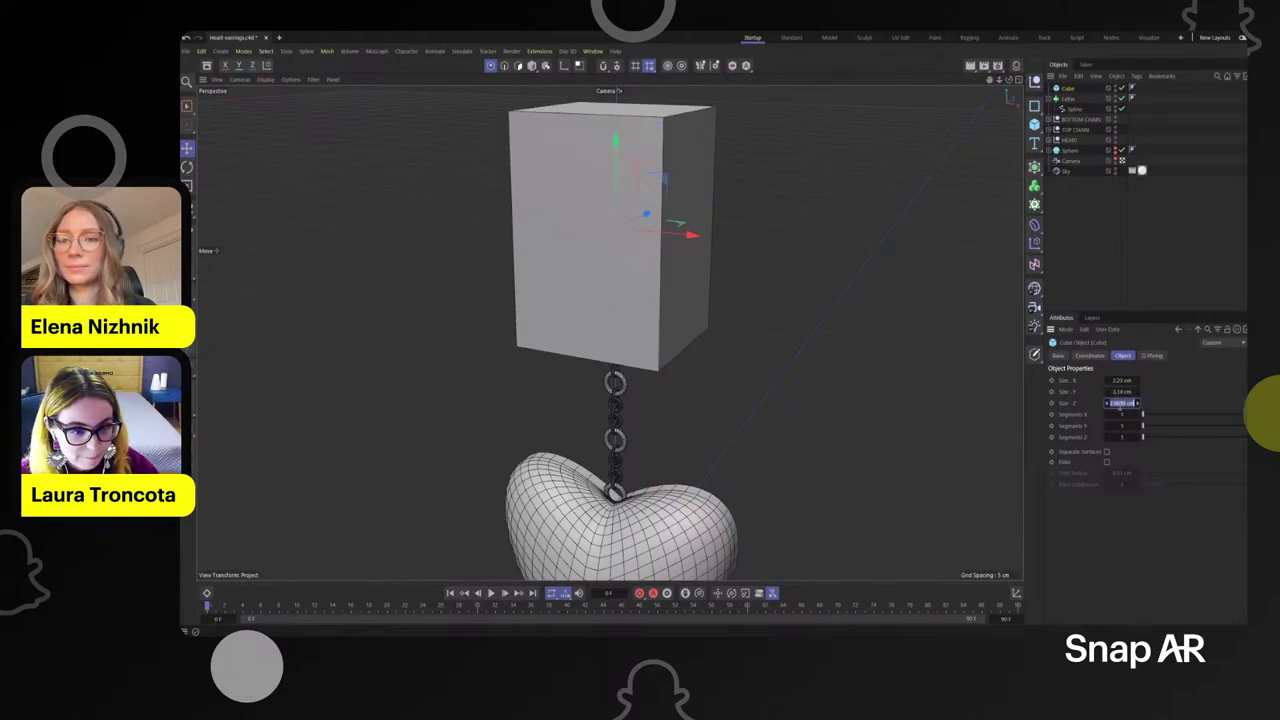
key("Return")
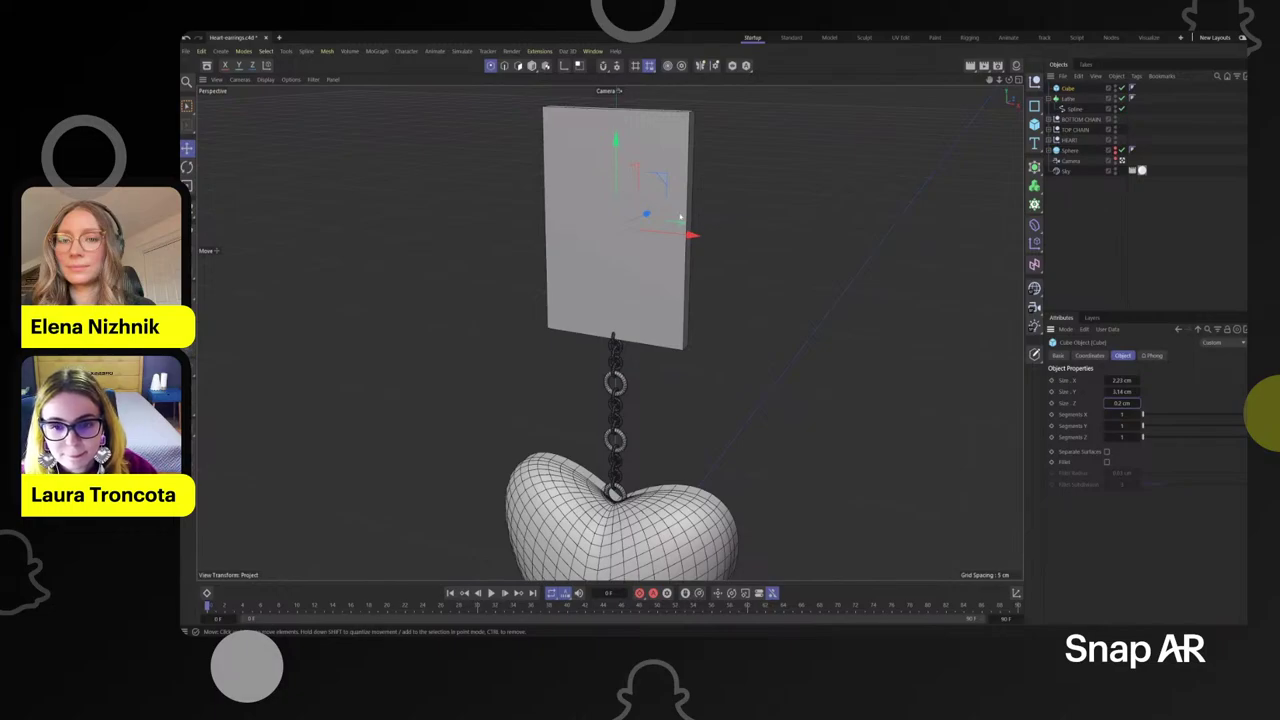
- Shift the thin slab slightly along its Z axis to line it up with the top chain
left_click_drag(765, 265, 735, 325, "alt")
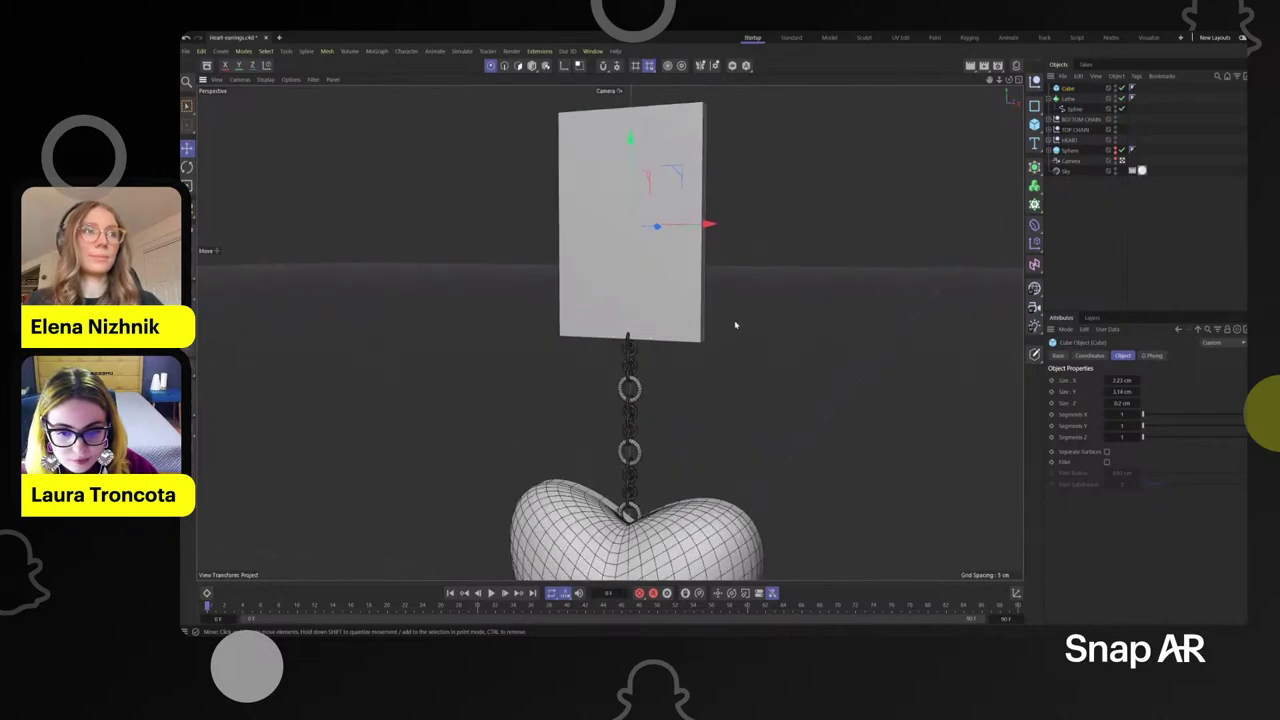
left_click_drag(797, 293, 724, 288, "alt")
left_click_drag(725, 221, 715, 221)
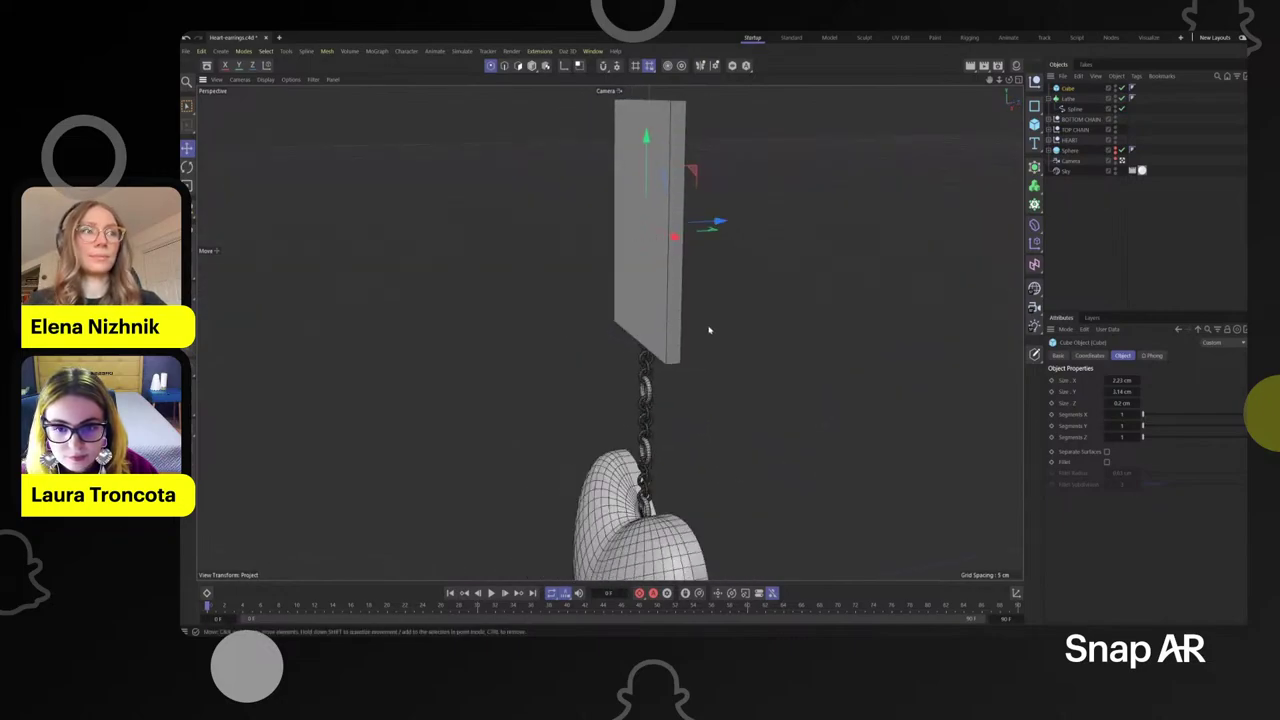
left_click_drag(711, 329, 792, 342, "alt")
- Make the cube above the top chain editable and prepare it for polygon editing
left_click(187, 107)
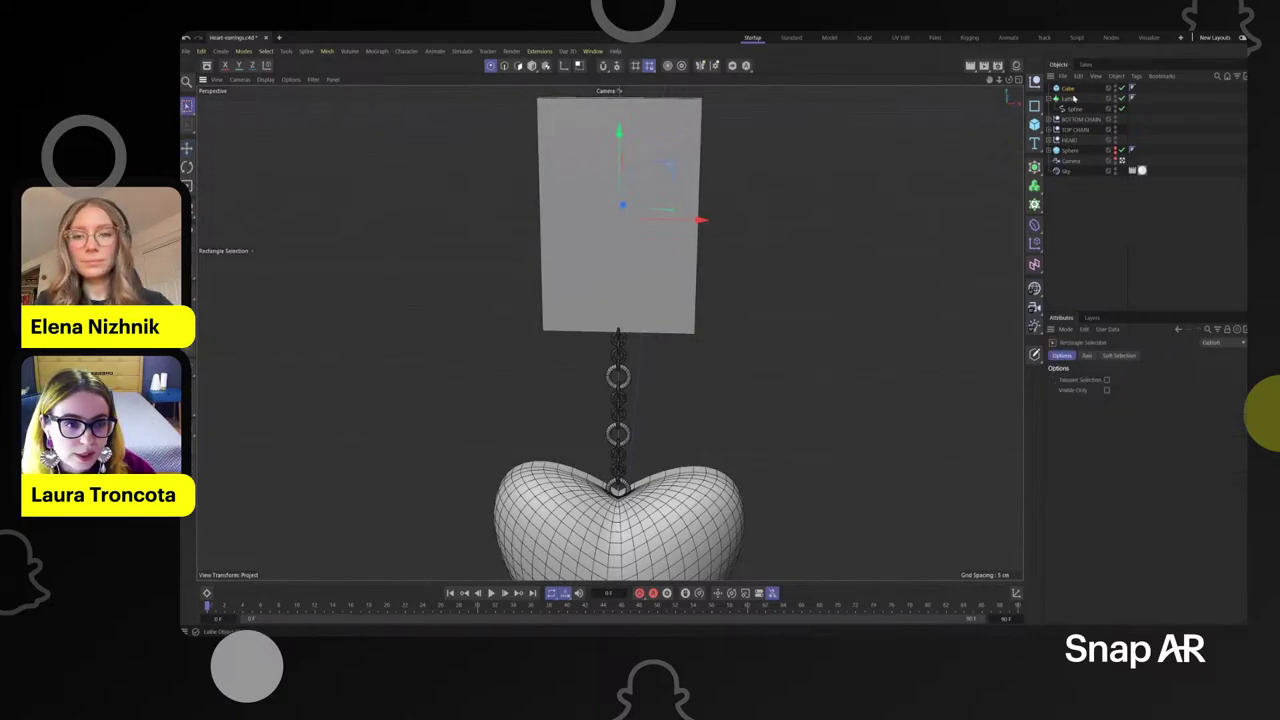
left_click(1072, 97)
left_click(1070, 89)
key("c")
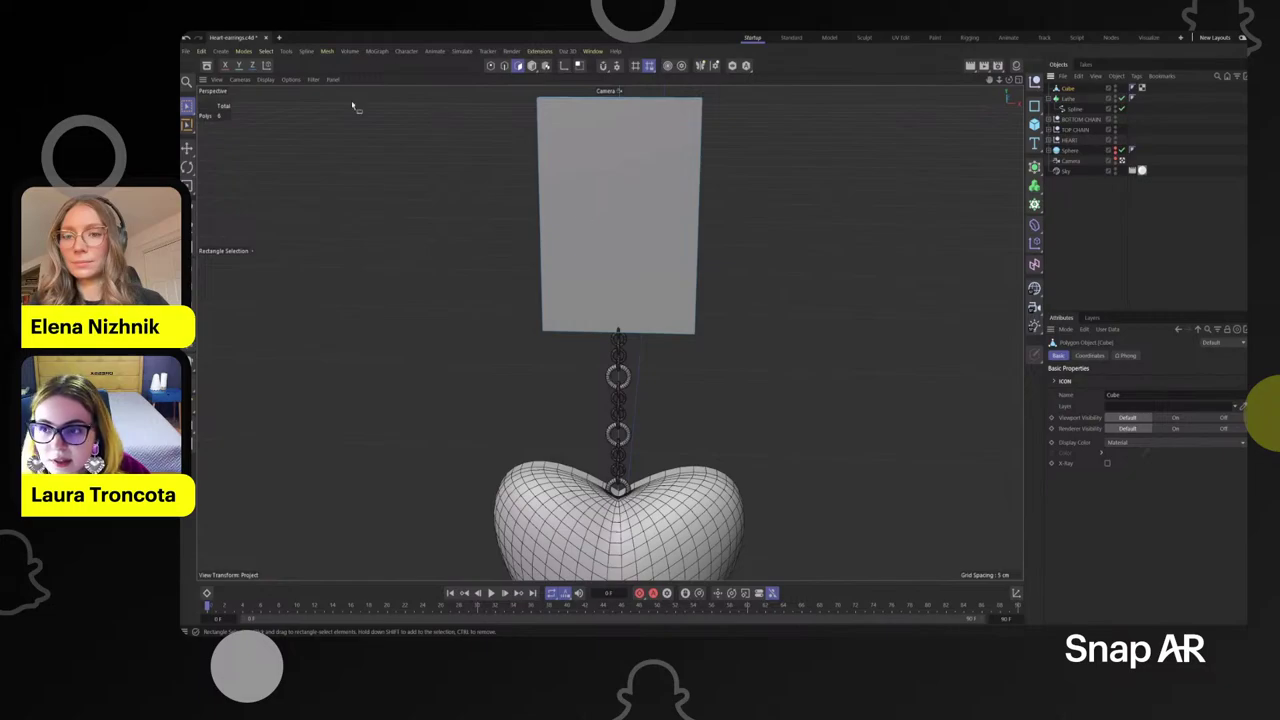
- Bevel the slab's front and back faces with an extrusion of 0.43 cm and an offset of 0.43 cm
left_click(186, 108)
left_click(232, 122)
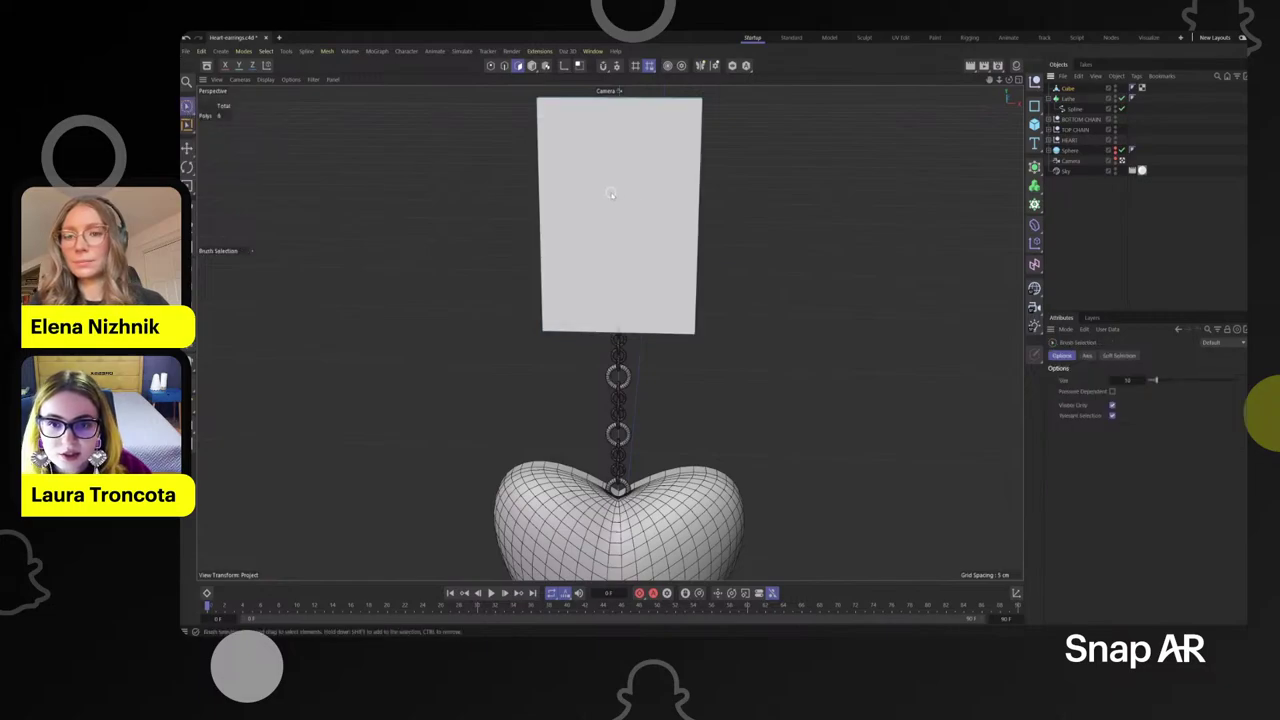
left_click(650, 220)
left_click_drag(842, 232, 492, 300, "alt")
left_click(606, 294, "shift")
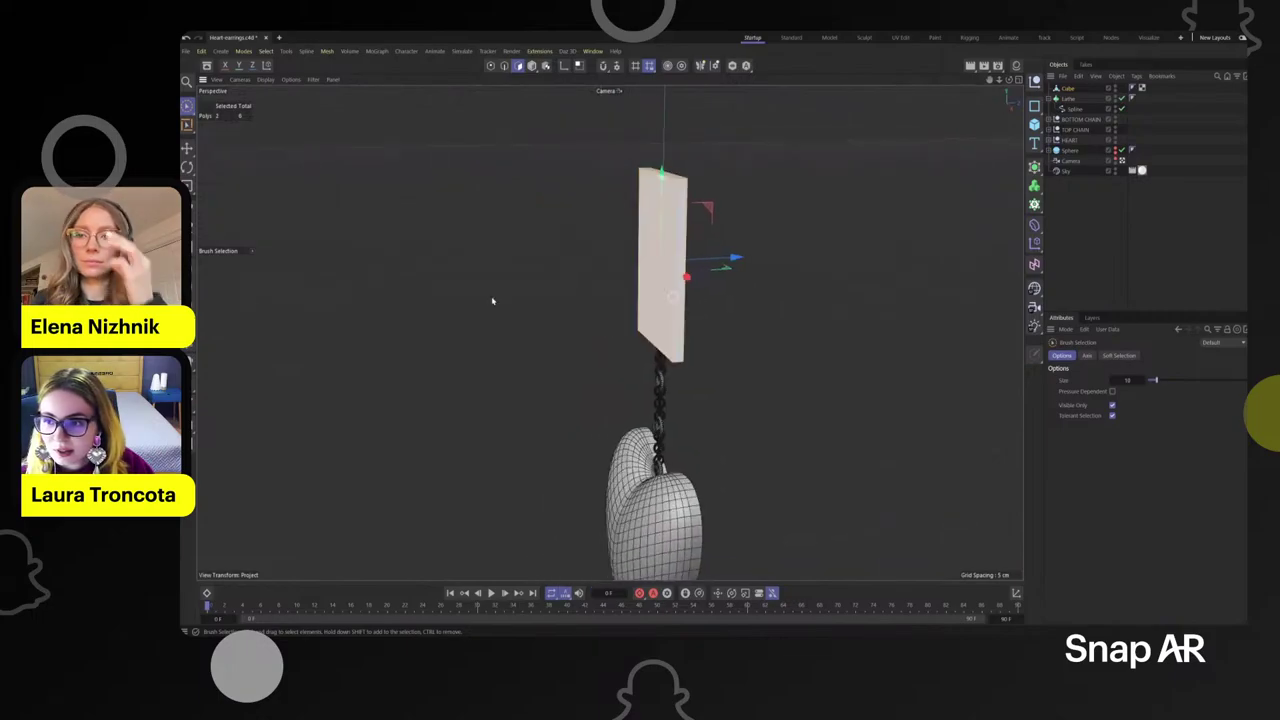
key("m")
key("s")
left_click_drag(466, 343, 636, 273, "alt")
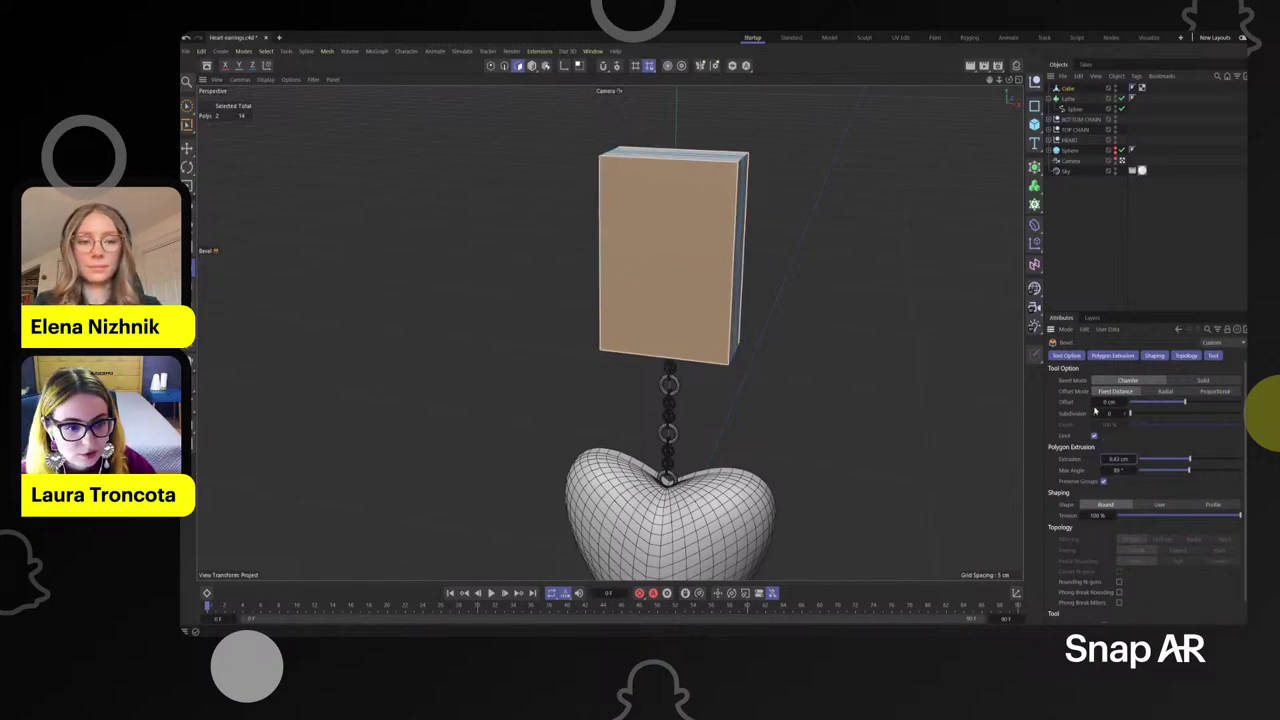
left_click(1105, 402)
type("0.43")
key("Return")
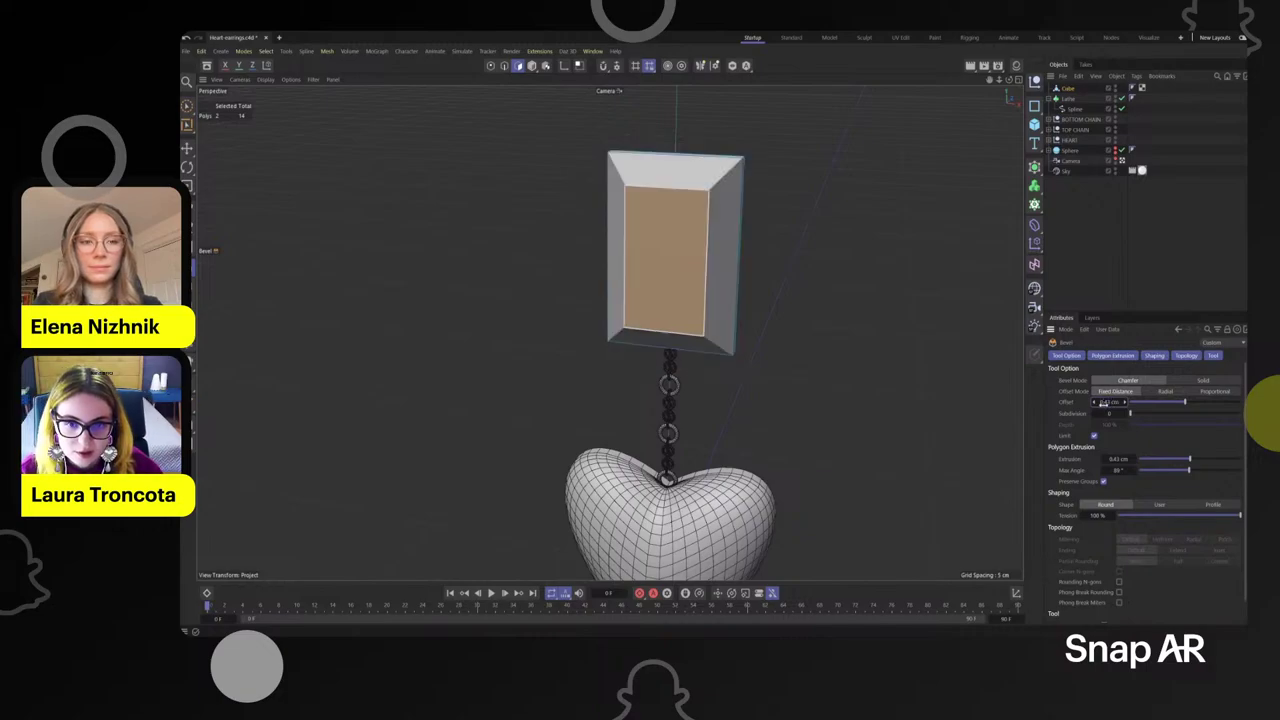
- Deselect the bevelled faces and examine the gem's shape from several angles against the chain and heart
scroll(687, 240, "up", 1)
scroll(811, 283, "down", 2)
left_click_drag(812, 308, 784, 268, "alt")
middle_click_drag(847, 288, 727, 297, "alt")
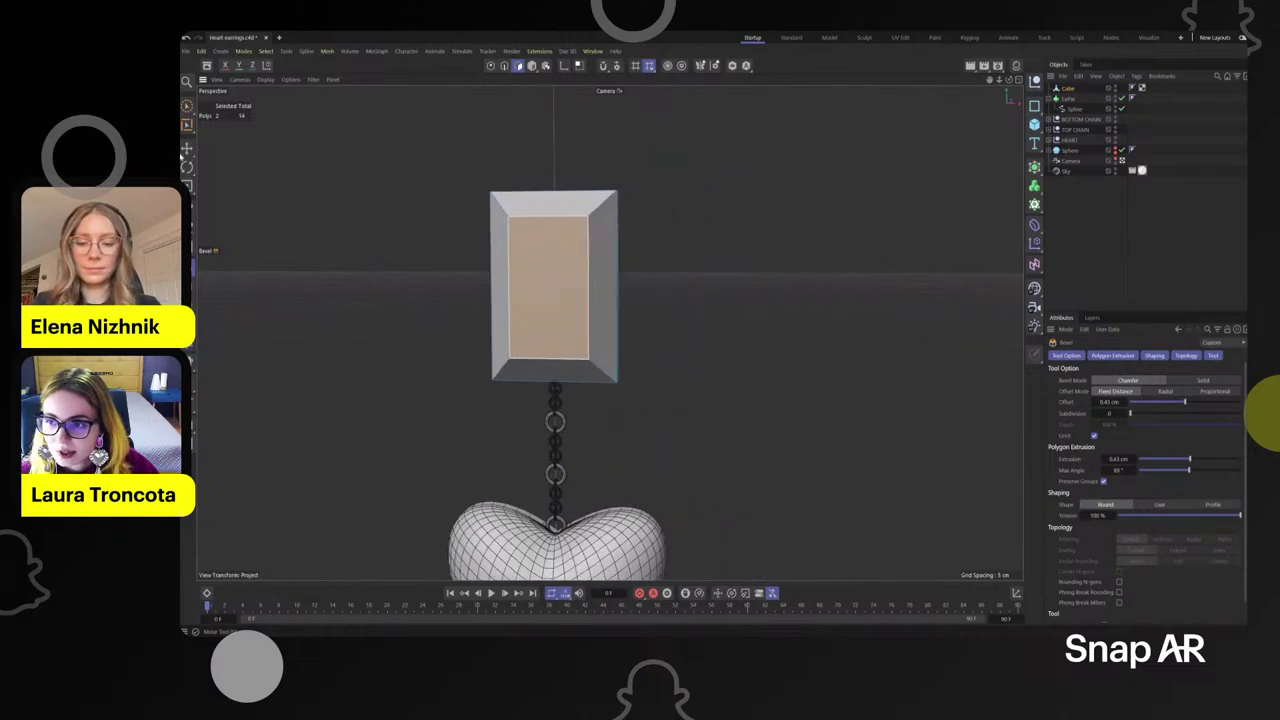
key("e")
scroll(648, 231, "up", 2)
left_click(721, 229)
scroll(724, 230, "down", 2)
left_click_drag(747, 234, 701, 194, "alt")
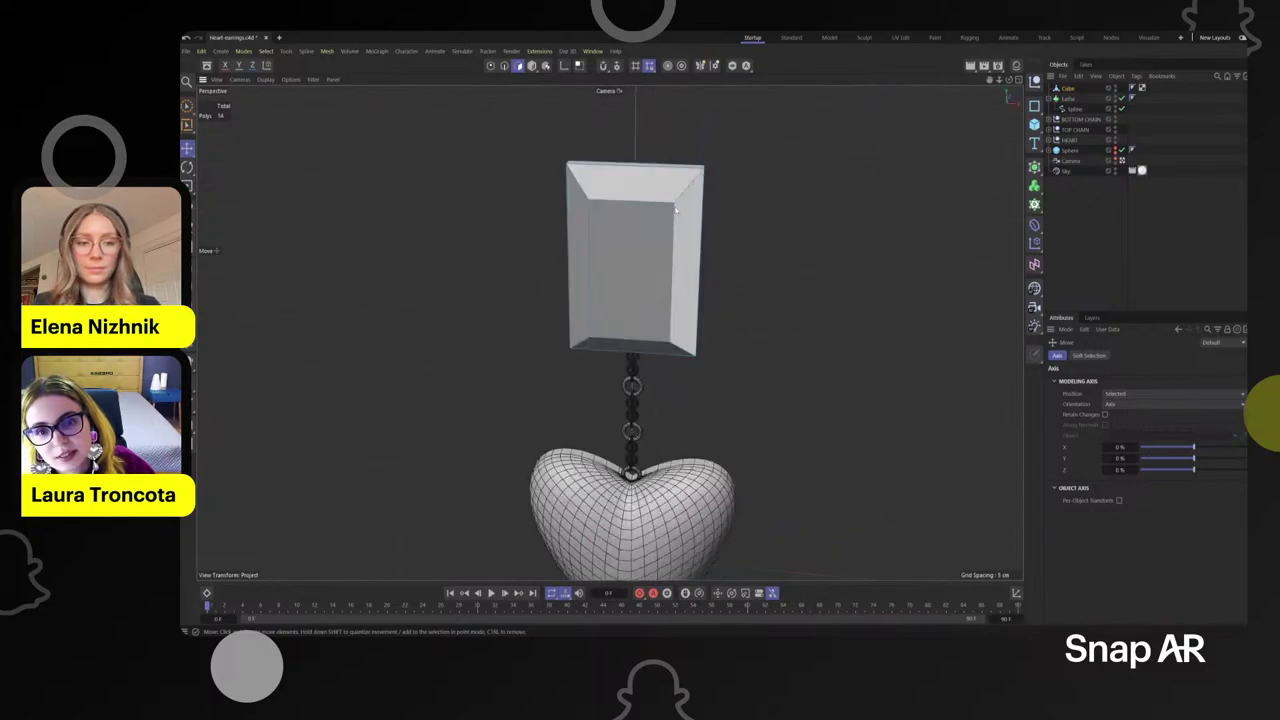
- Loop-select the edge loops running across the gem's top and bottom corners in edge mode
scroll(721, 233, "up", 3)
left_click(187, 125)
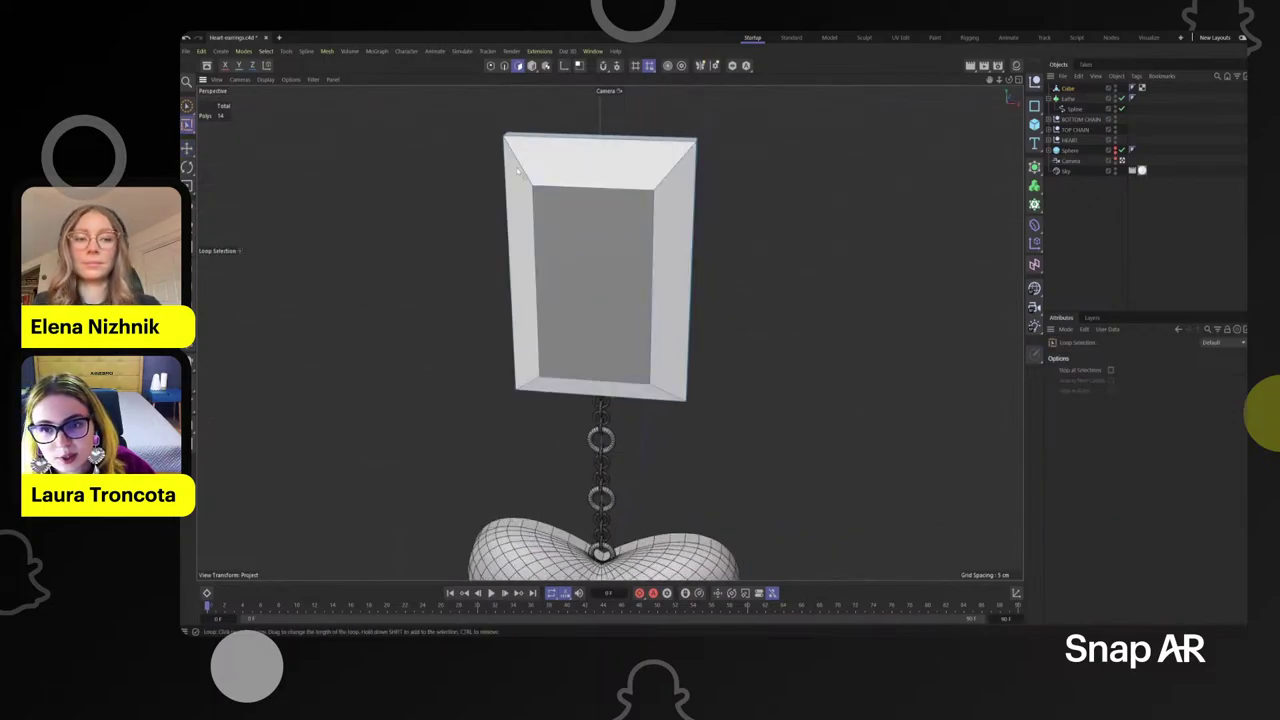
left_click(503, 66)
middle_click(591, 307)
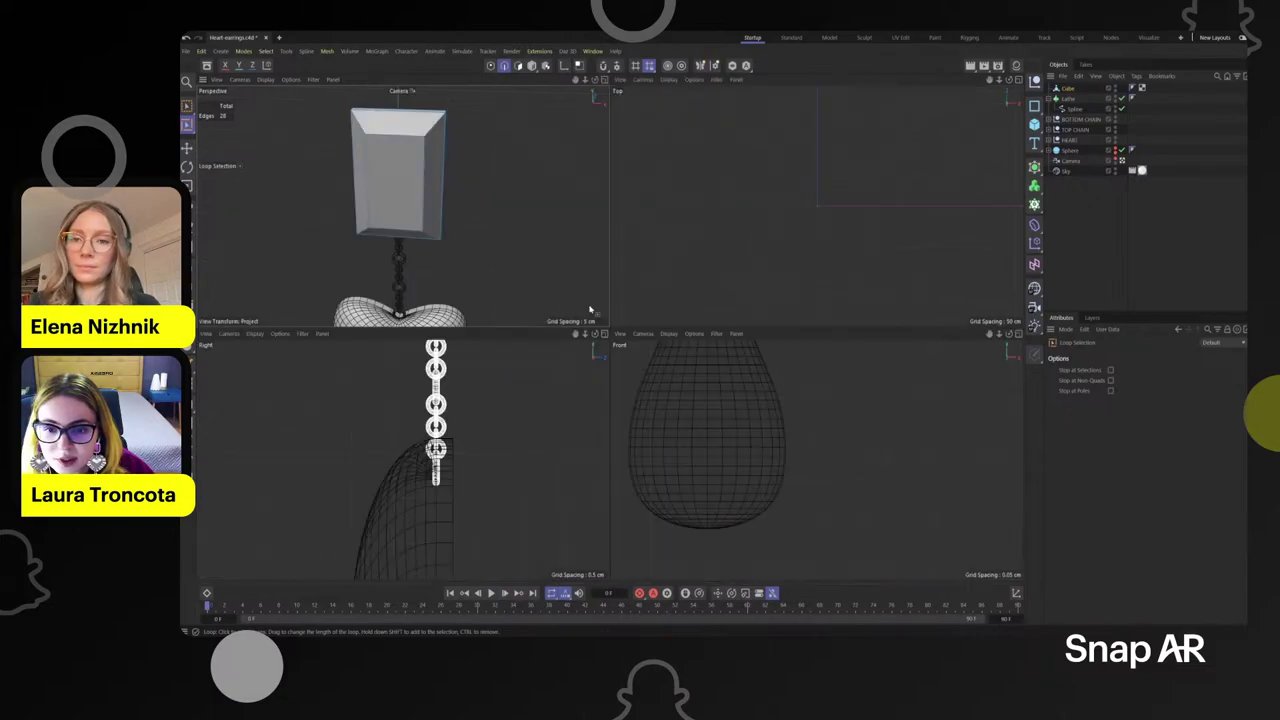
scroll(740, 505, "down", 5)
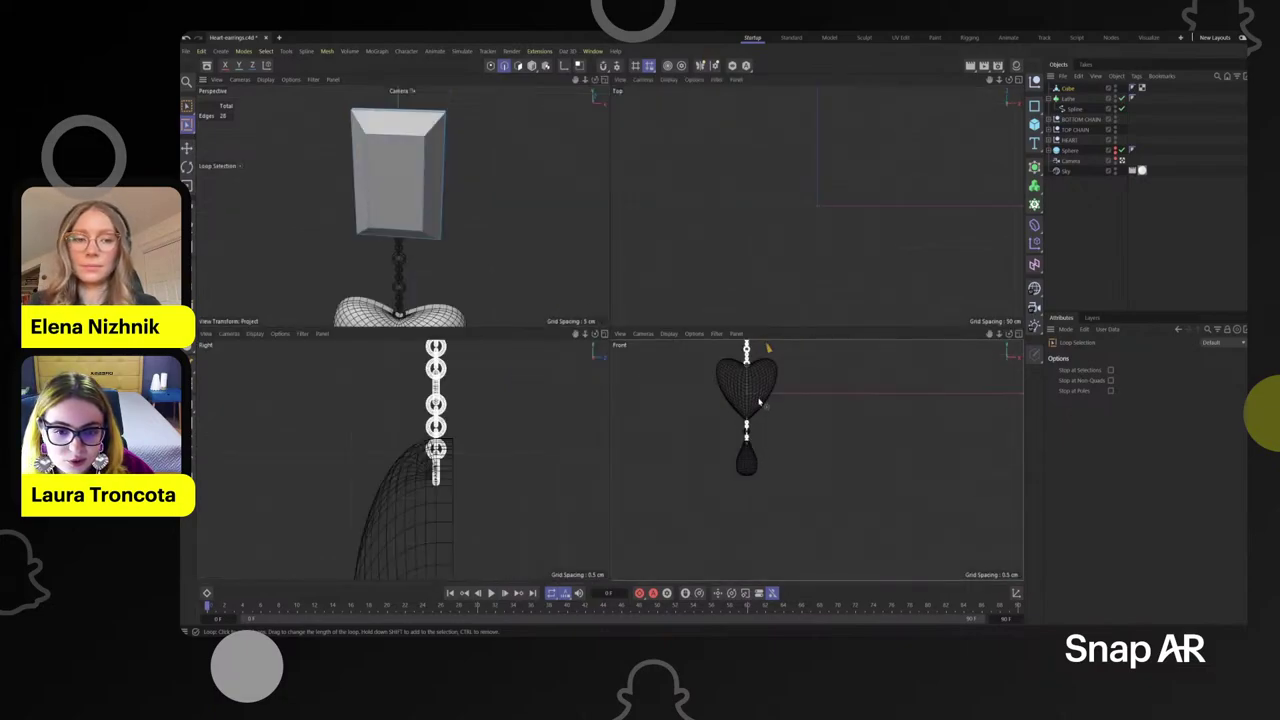
scroll(766, 449, "up", 6)
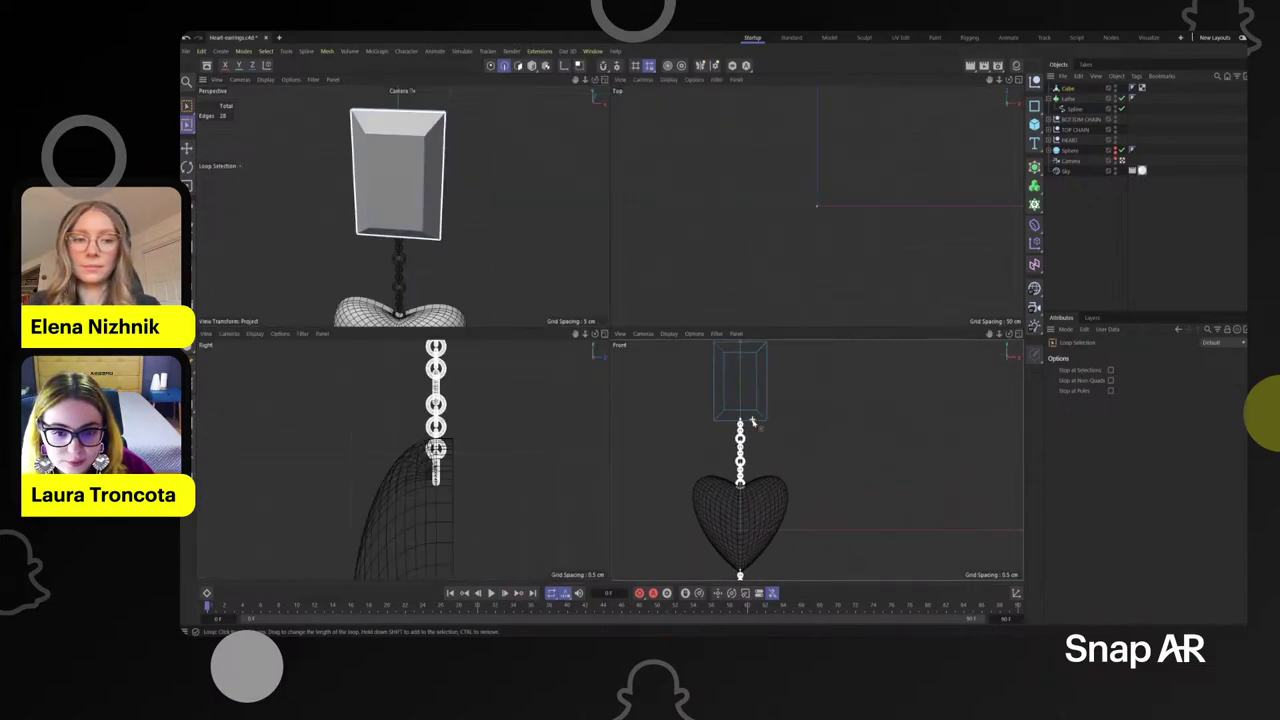
scroll(788, 468, "up", 4)
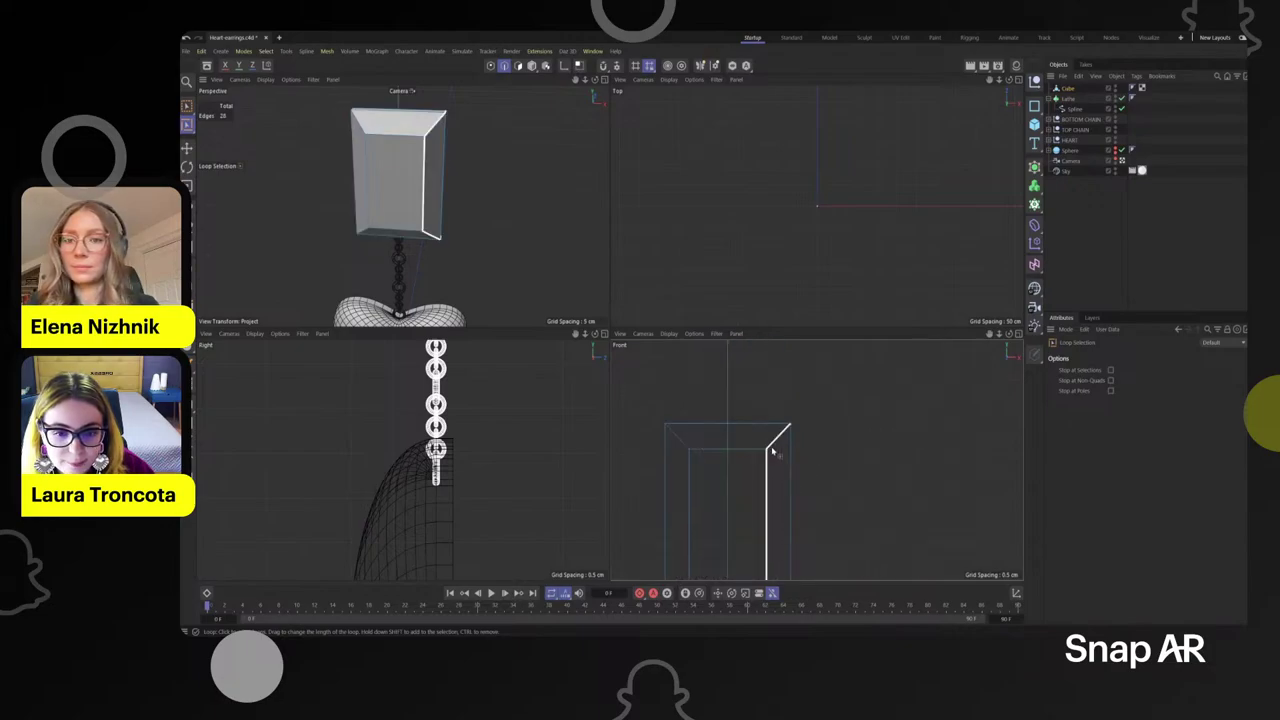
middle_click_drag(772, 449, 772, 363, "alt")
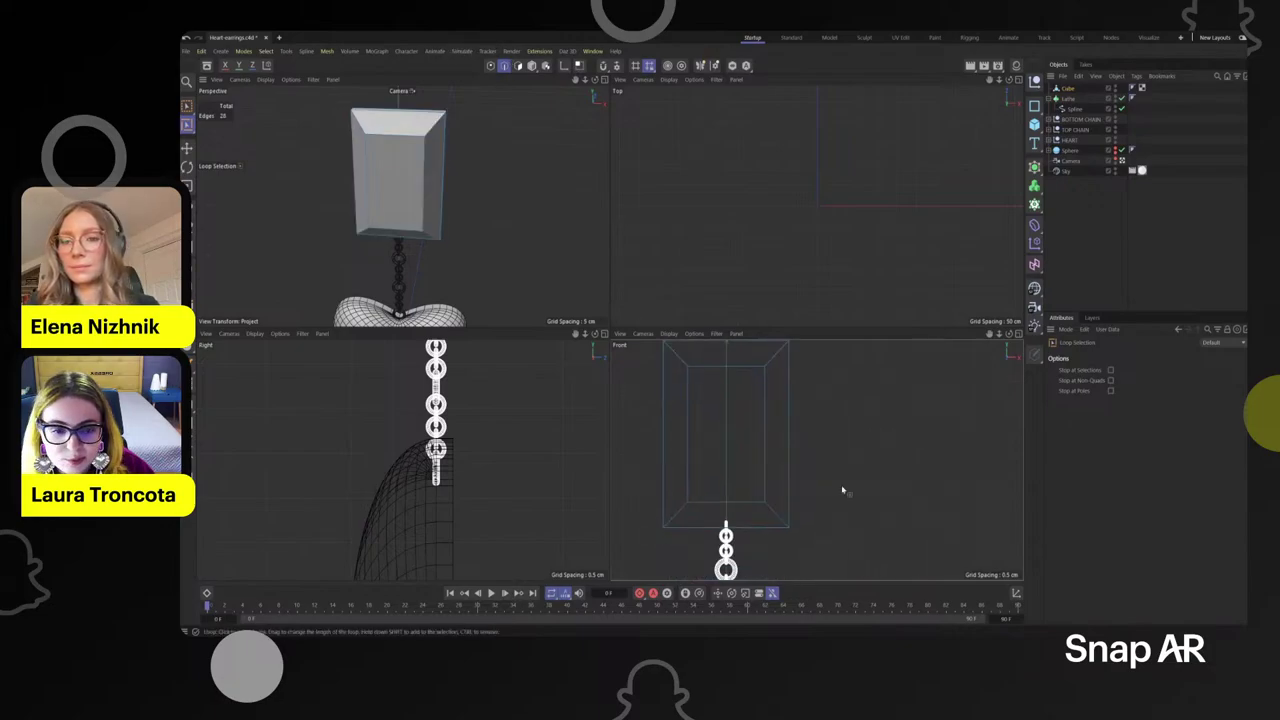
middle_click(843, 489)
middle_click_drag(509, 266, 666, 349)
left_click(664, 339)
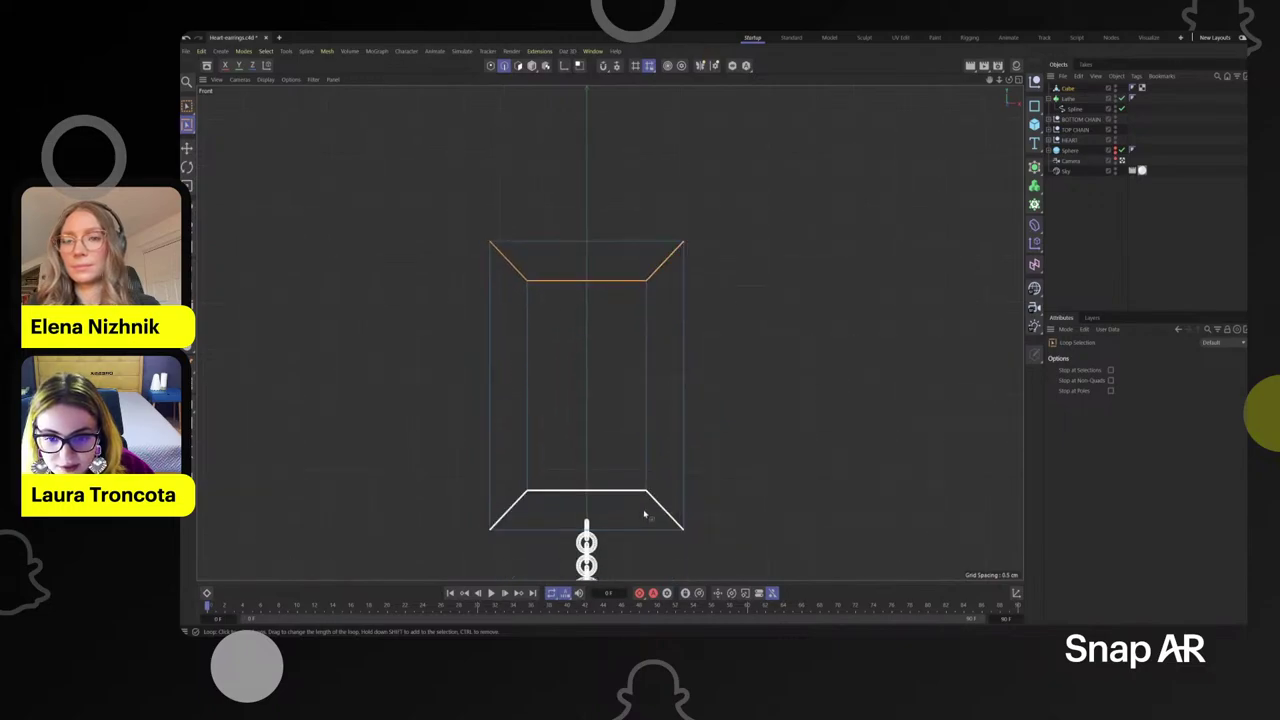
- Deselect the horizontal edges of both loops, keeping only the edges at the gem's four corners selected
middle_click(476, 397)
mouse_move(451, 171)
left_mouse_down("alt")
mouse_move(486, 197)
mouse_move(283, 163)
mouse_move(295, 141)
mouse_move(457, 177)
left_mouse_up("alt")
middle_click(457, 177)
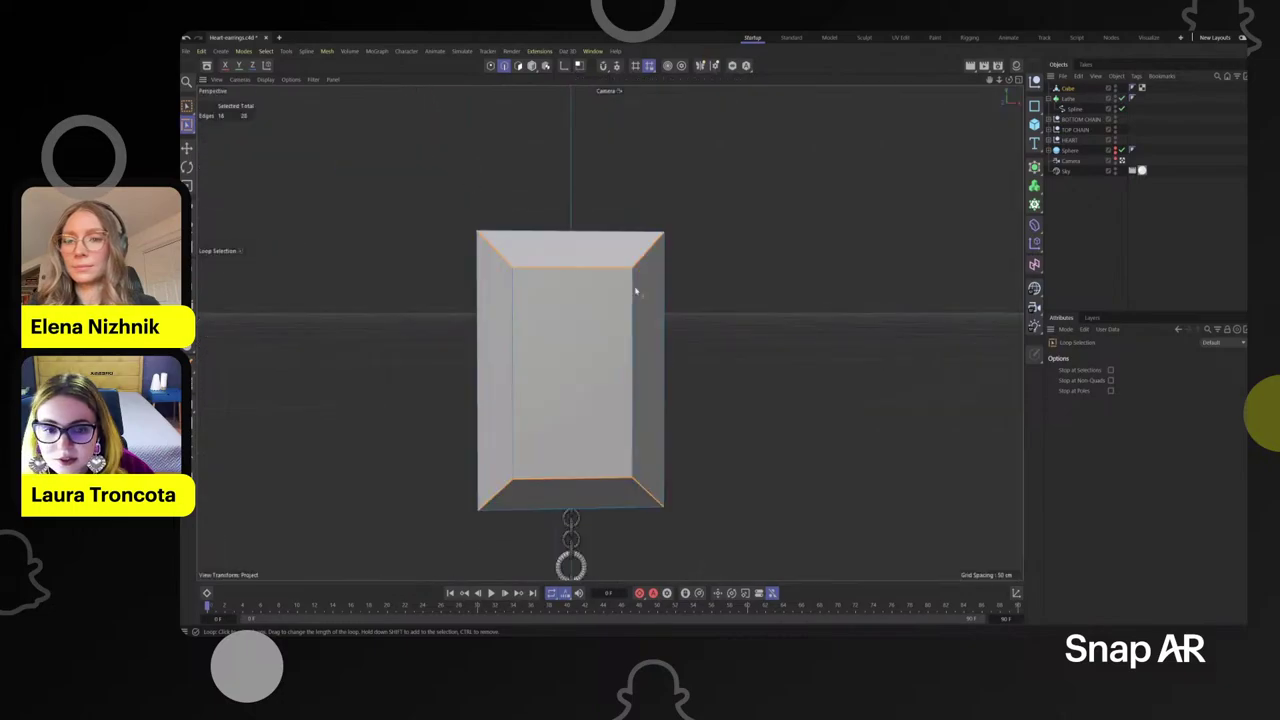
middle_click(246, 153)
middle_click(686, 420)
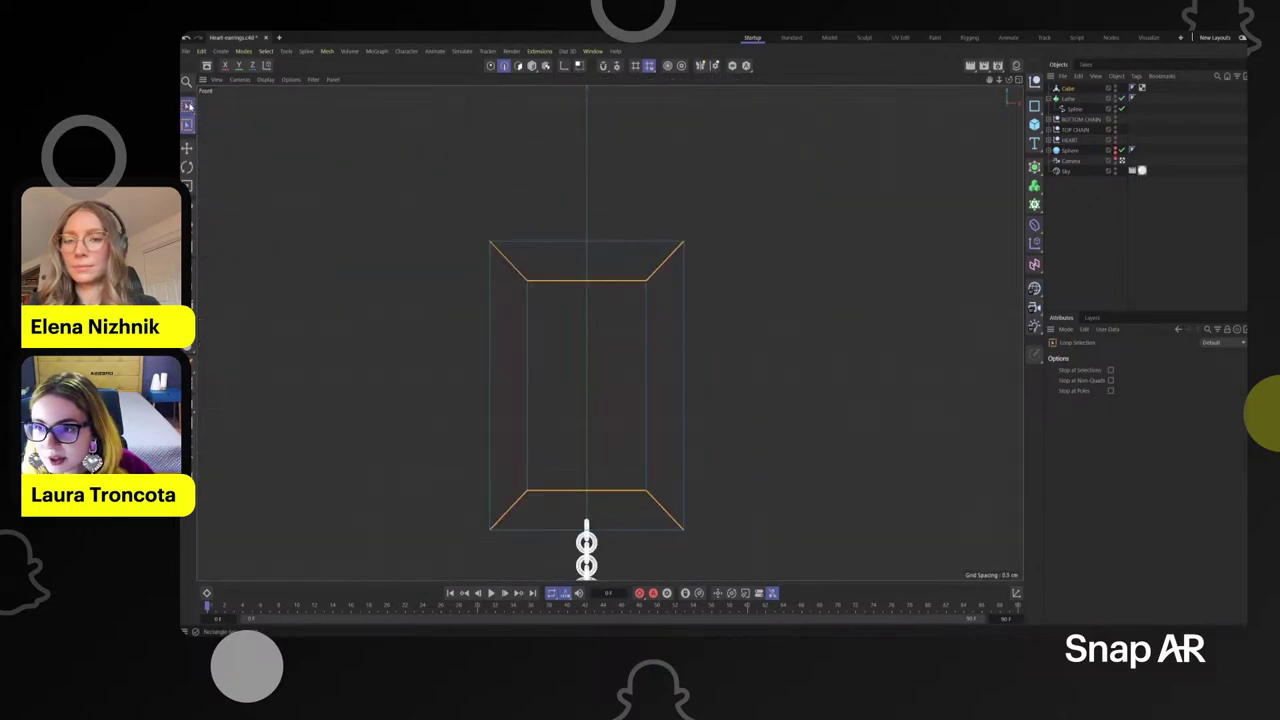
left_click_drag(187, 106, 229, 121)
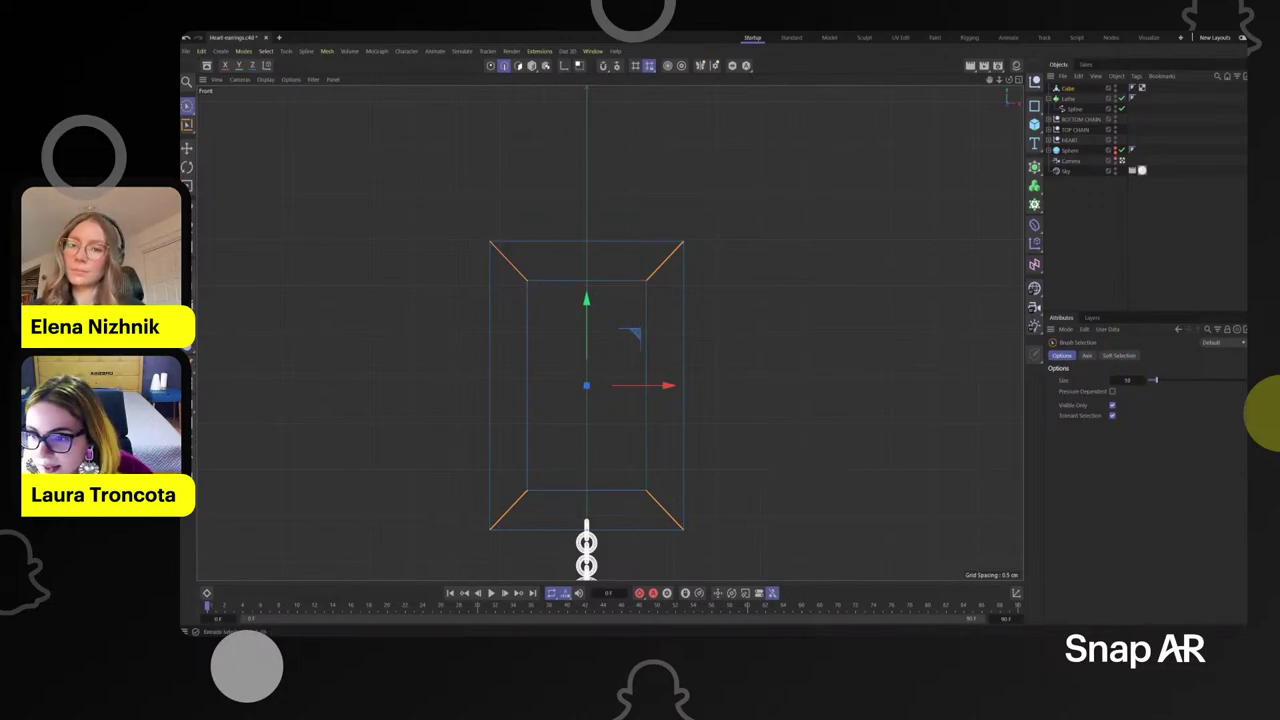
- Bevel the gem's corner edges in Chamfer mode with an offset of 0.28 cm and 0 subdivisions
key("m")
key("s")
middle_click(810, 425)
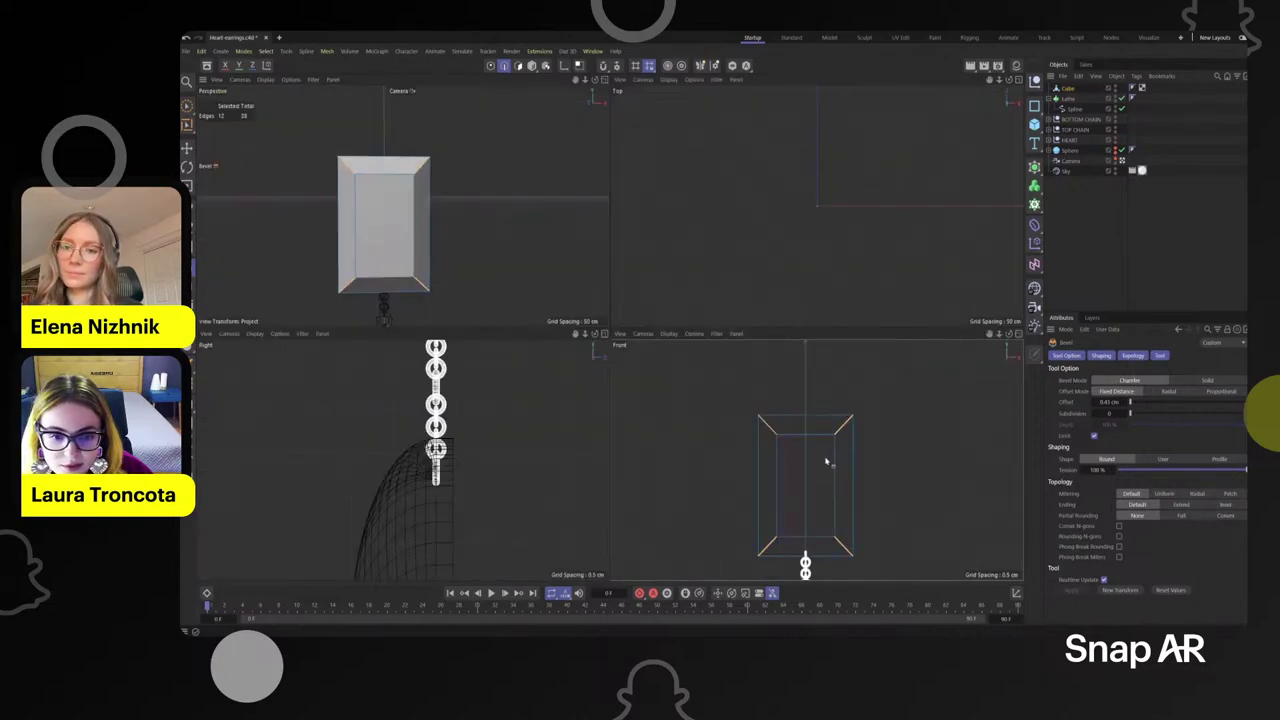
left_click_drag(826, 461, 724, 357)
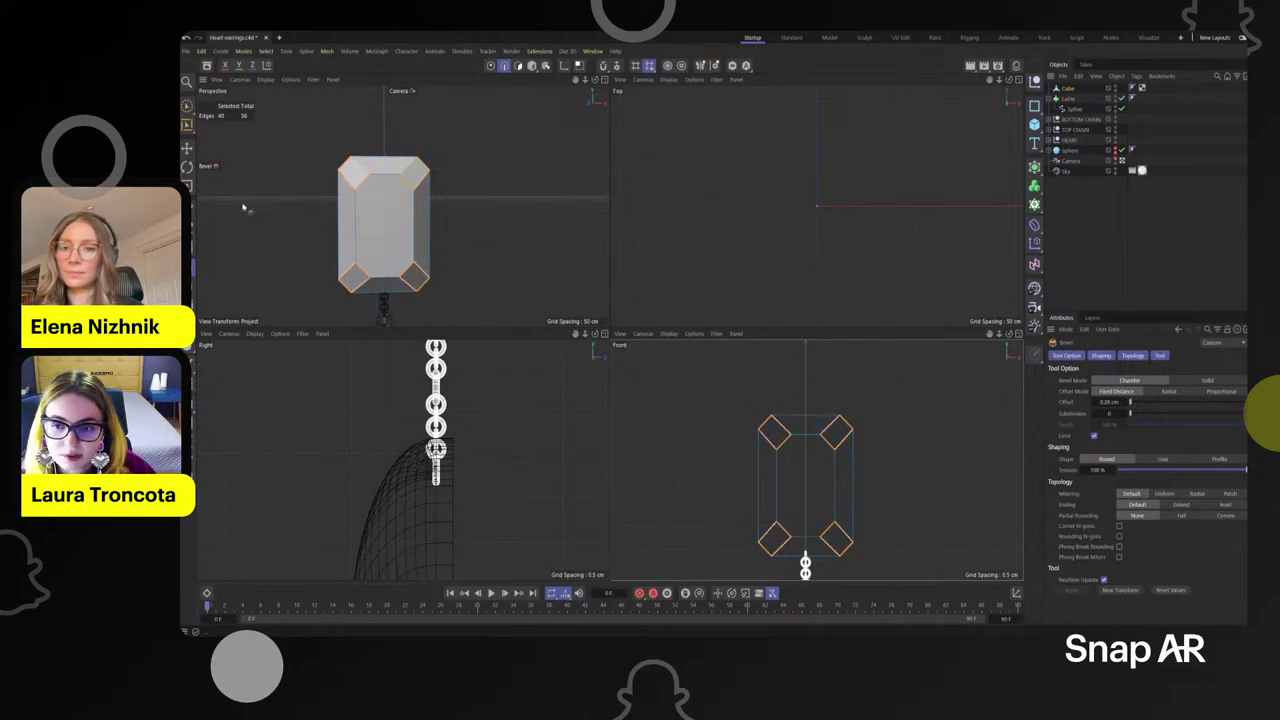
- Brush-select the short inner top and bottom edges on the gem's front and back, with Visible Only disabled
left_click(187, 107)
left_click(913, 441)
scroll(890, 441, "up", 4)
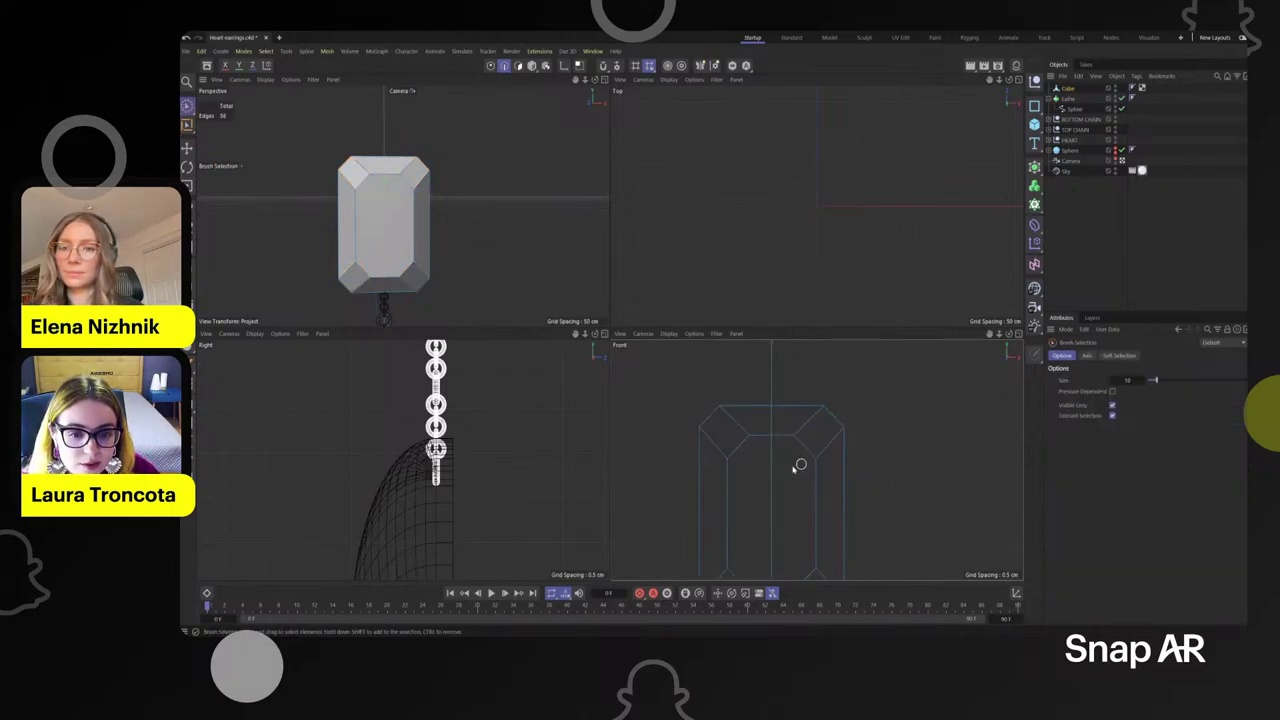
middle_click_drag(797, 466, 784, 411, "alt")
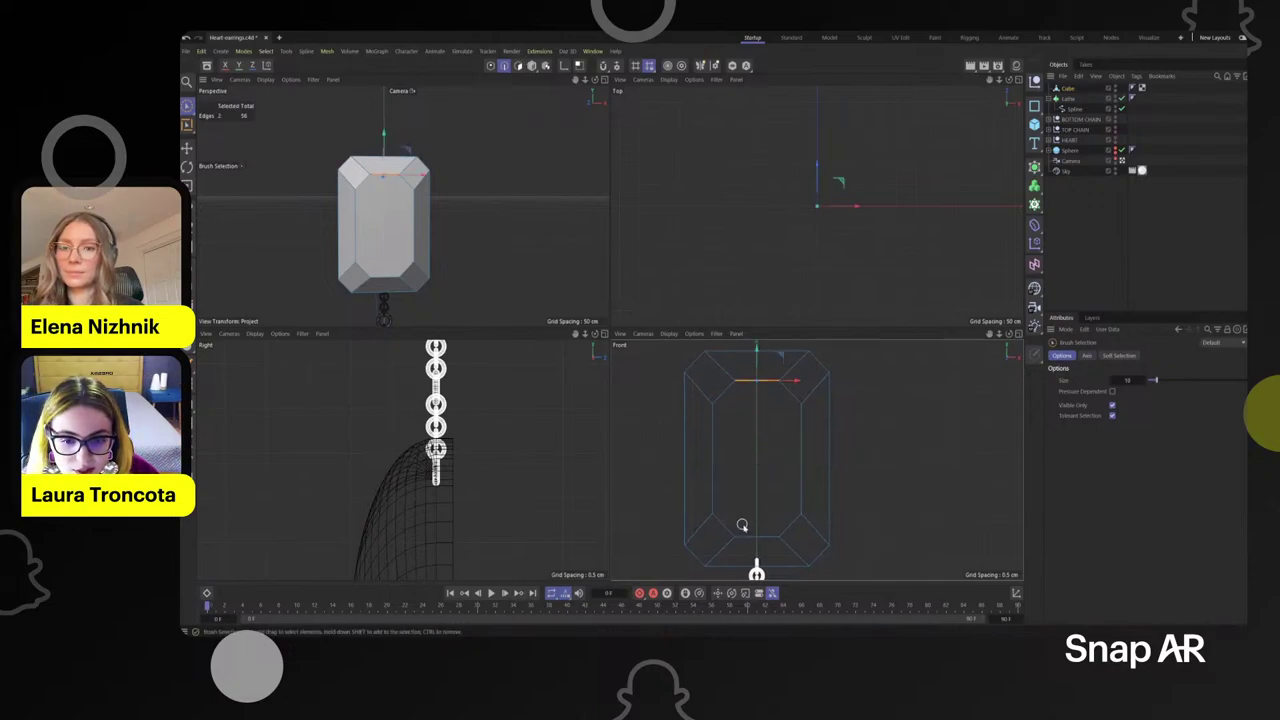
mouse_move(546, 242)
left_mouse_down("alt")
mouse_move(371, 263)
mouse_move(546, 251)
left_mouse_up("alt")
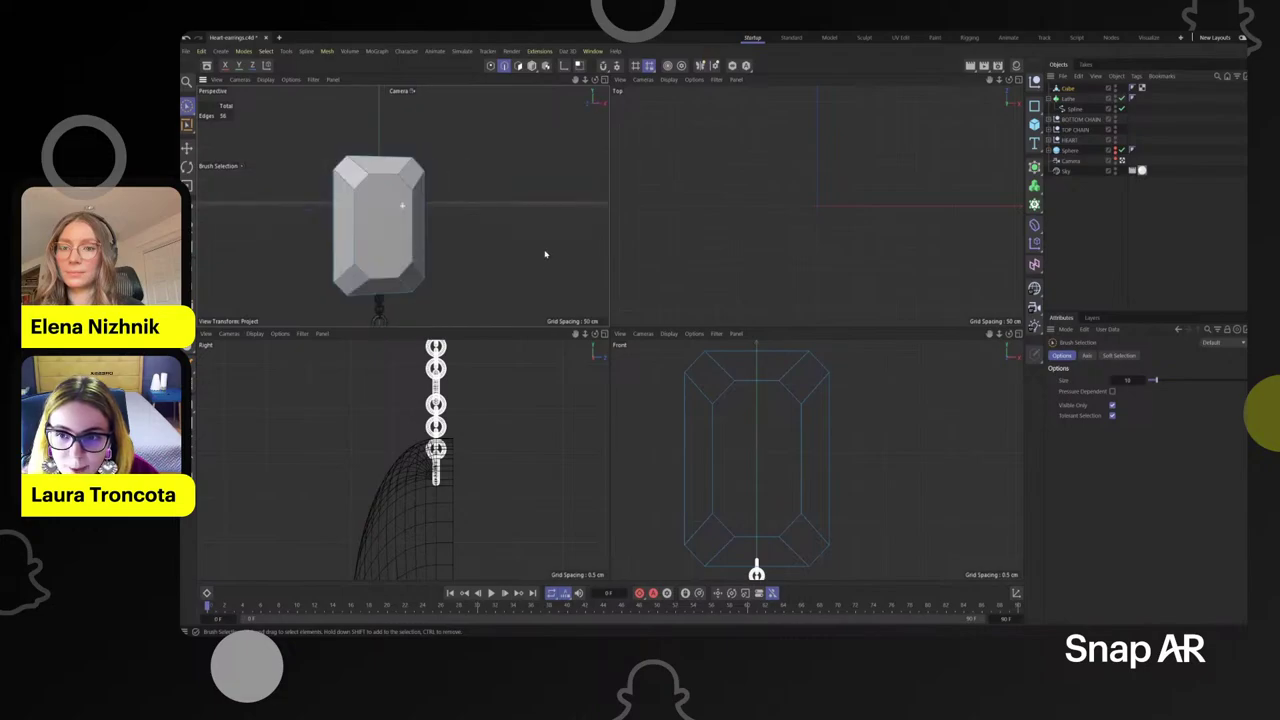
left_click(1112, 406)
left_click(887, 428)
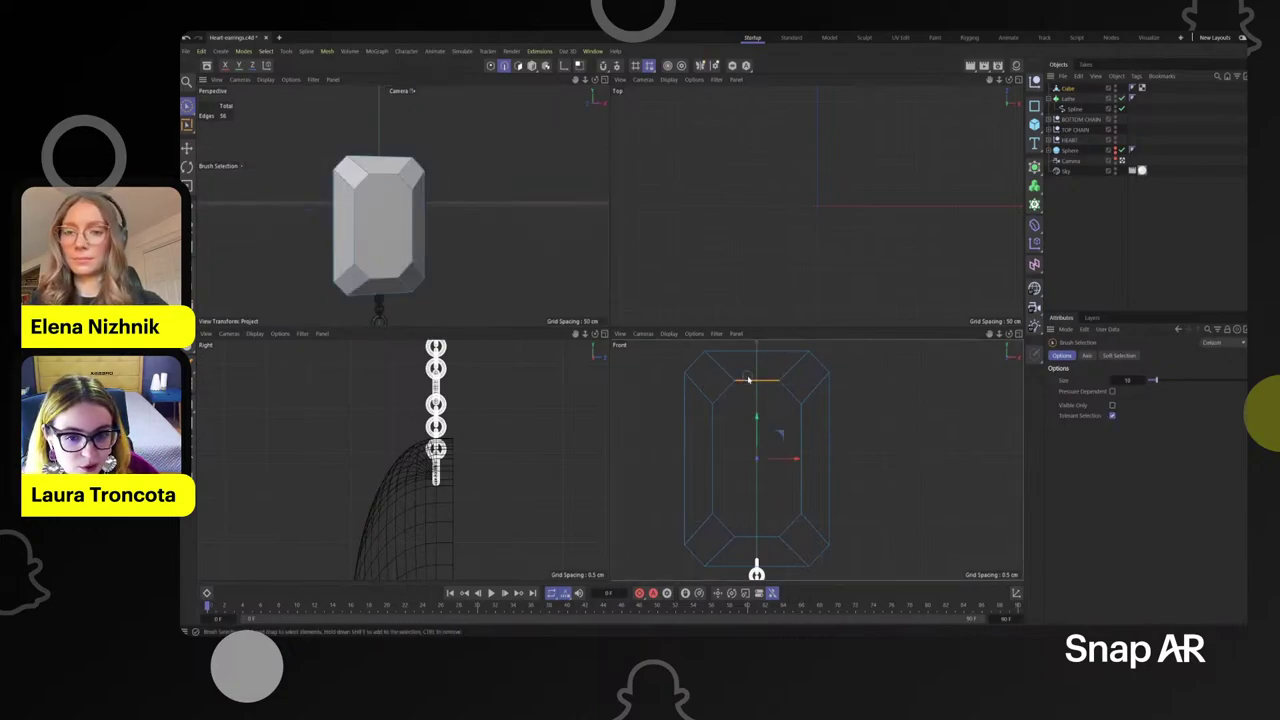
left_click(747, 370)
left_click(757, 537, "shift")
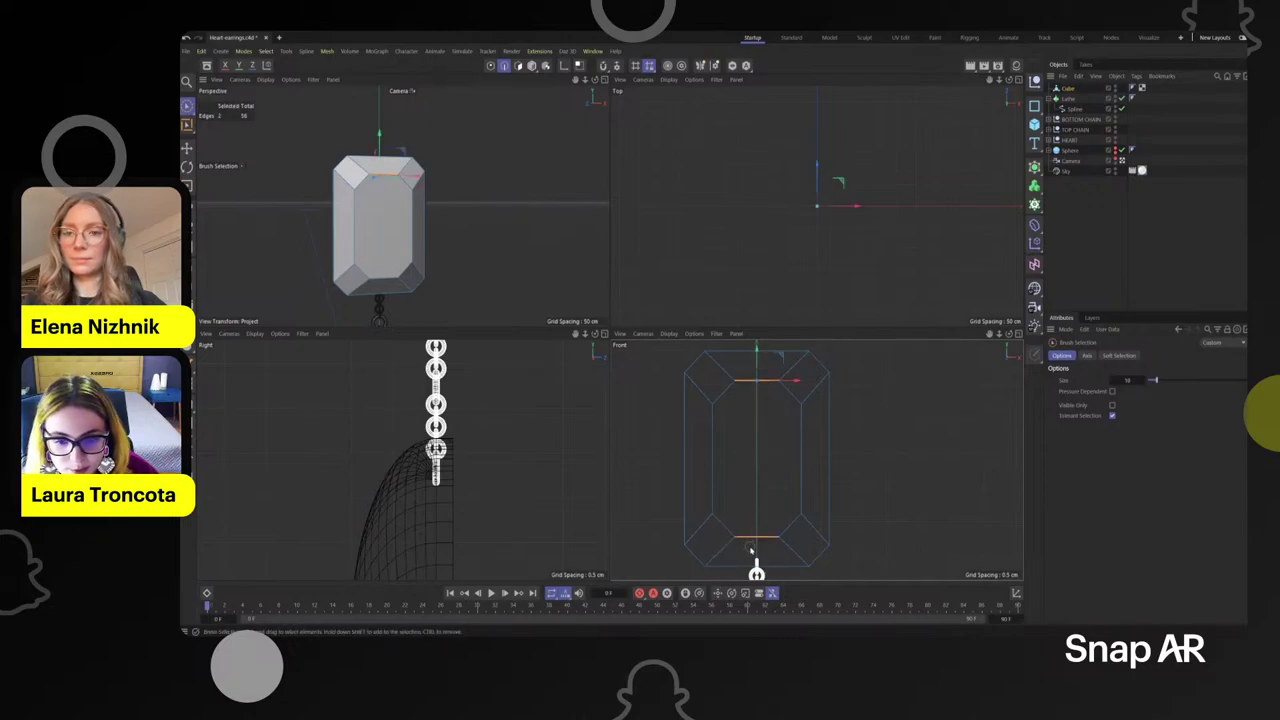
- Scale the selected inner top and bottom edges wider along X and clear the selection
key("t")
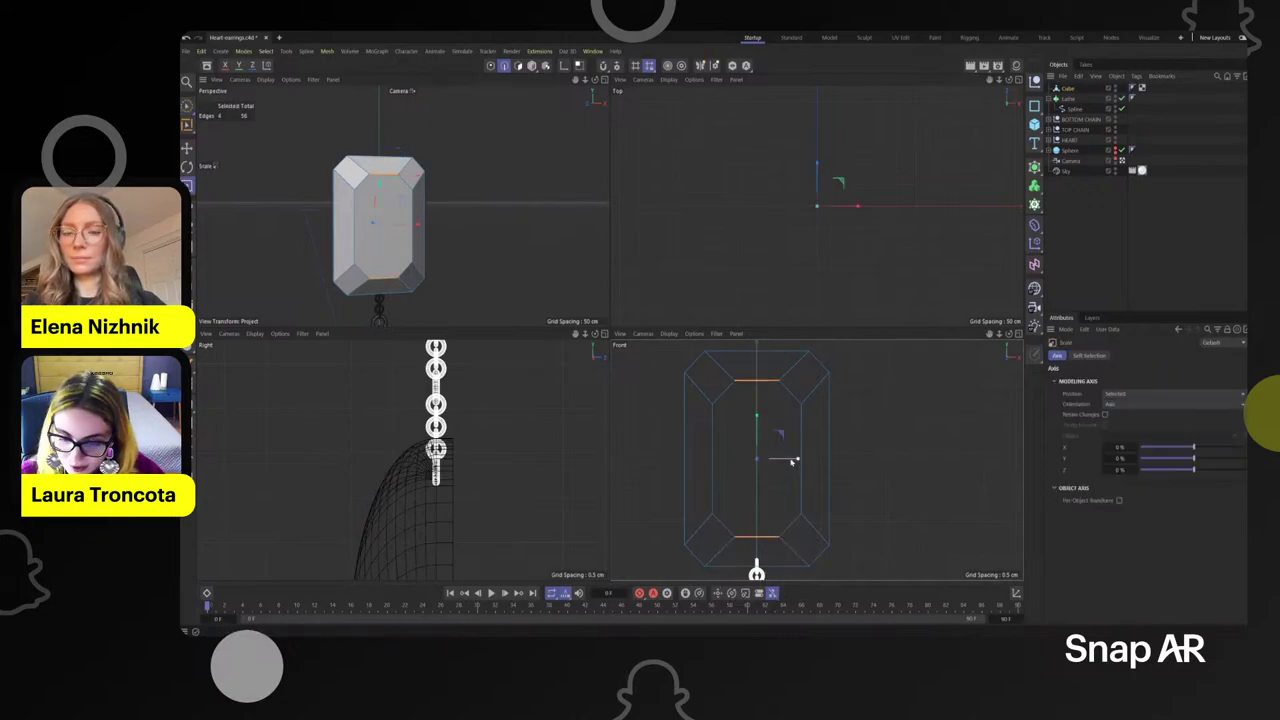
left_click_drag(797, 463, 810, 470)
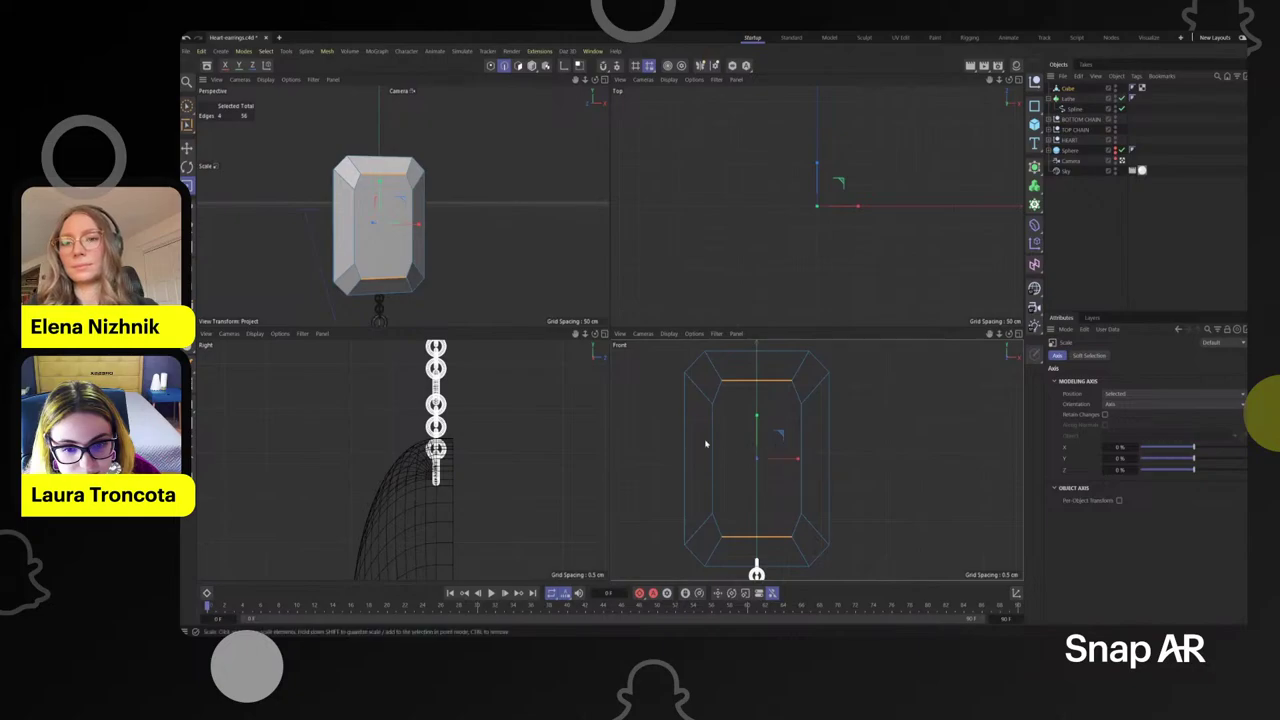
key("space")
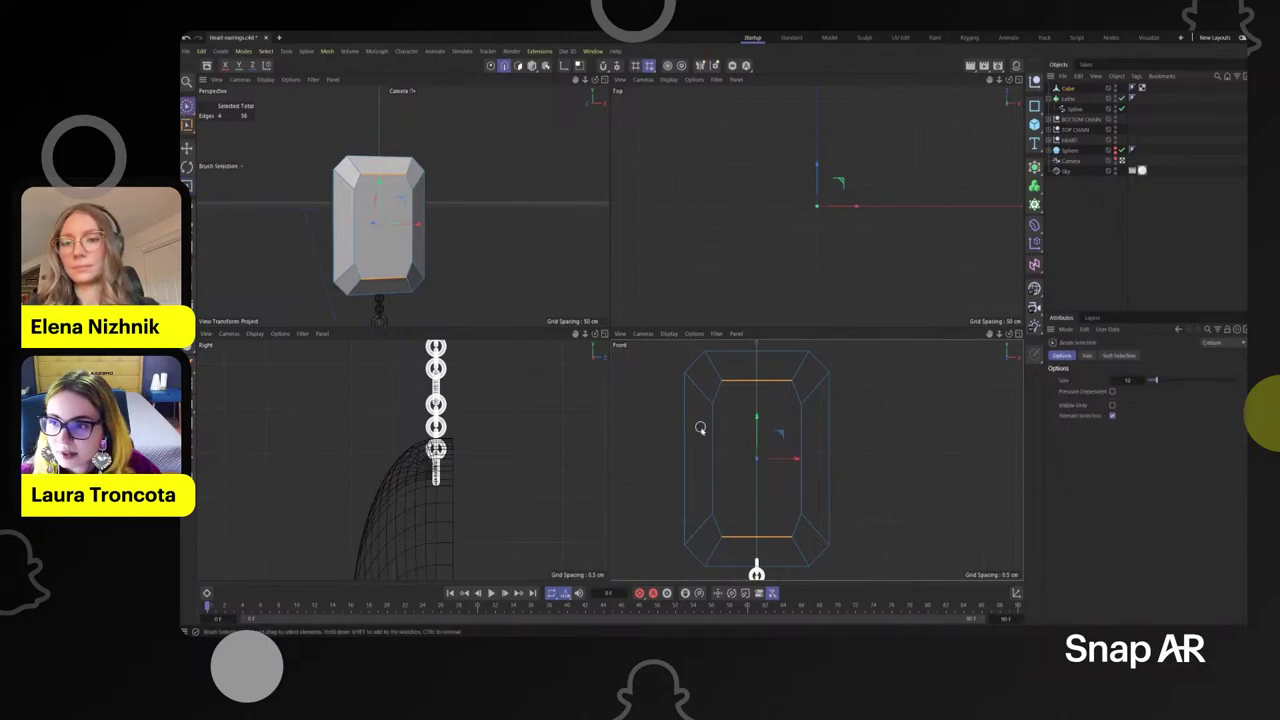
left_click_drag(701, 429, 757, 410)
key("space")
left_click(871, 449)
- Examine the faceted gem from several angles against the chain and heart
scroll(494, 229, "down", 4)
left_click_drag(494, 229, 683, 431, "alt")
middle_click(466, 254)
middle_click_drag(683, 431, 646, 277, "alt")
scroll(660, 290, "down", 3)
left_click_drag(668, 350, 681, 391, "alt")
scroll(680, 391, "down", 4)
scroll(641, 244, "up", 5)
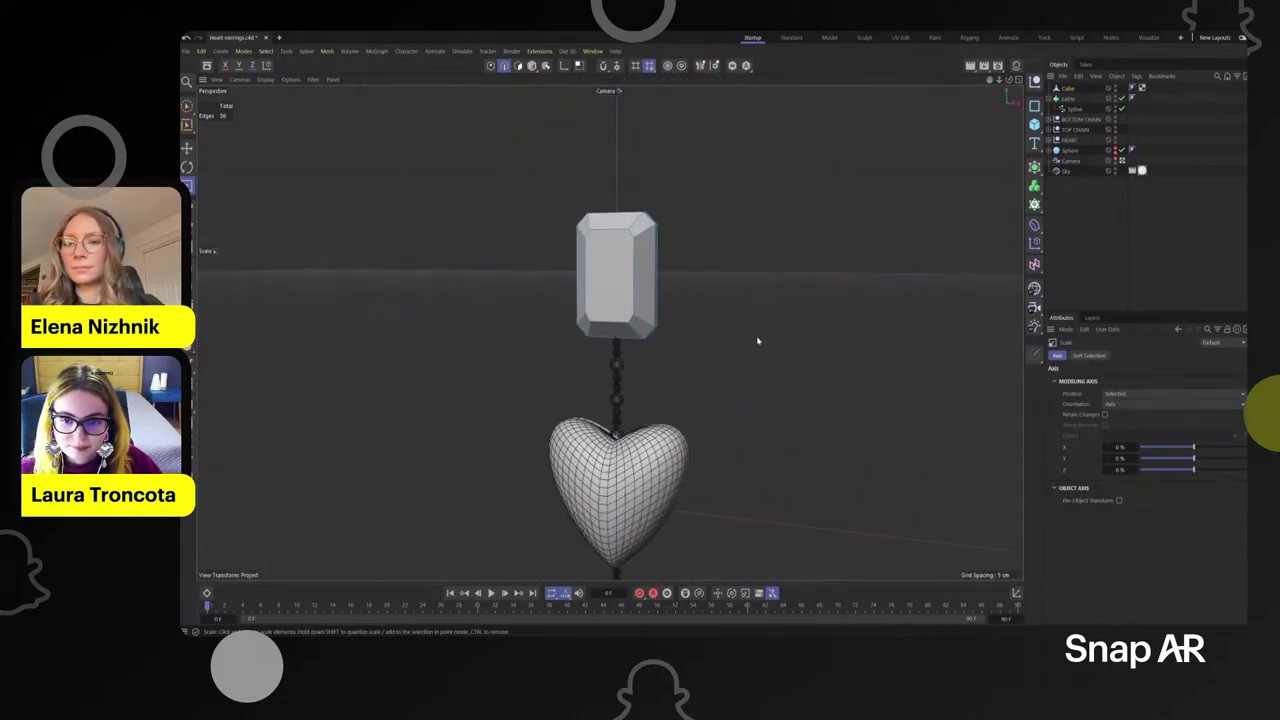
left_click_drag(757, 341, 562, 261, "alt")
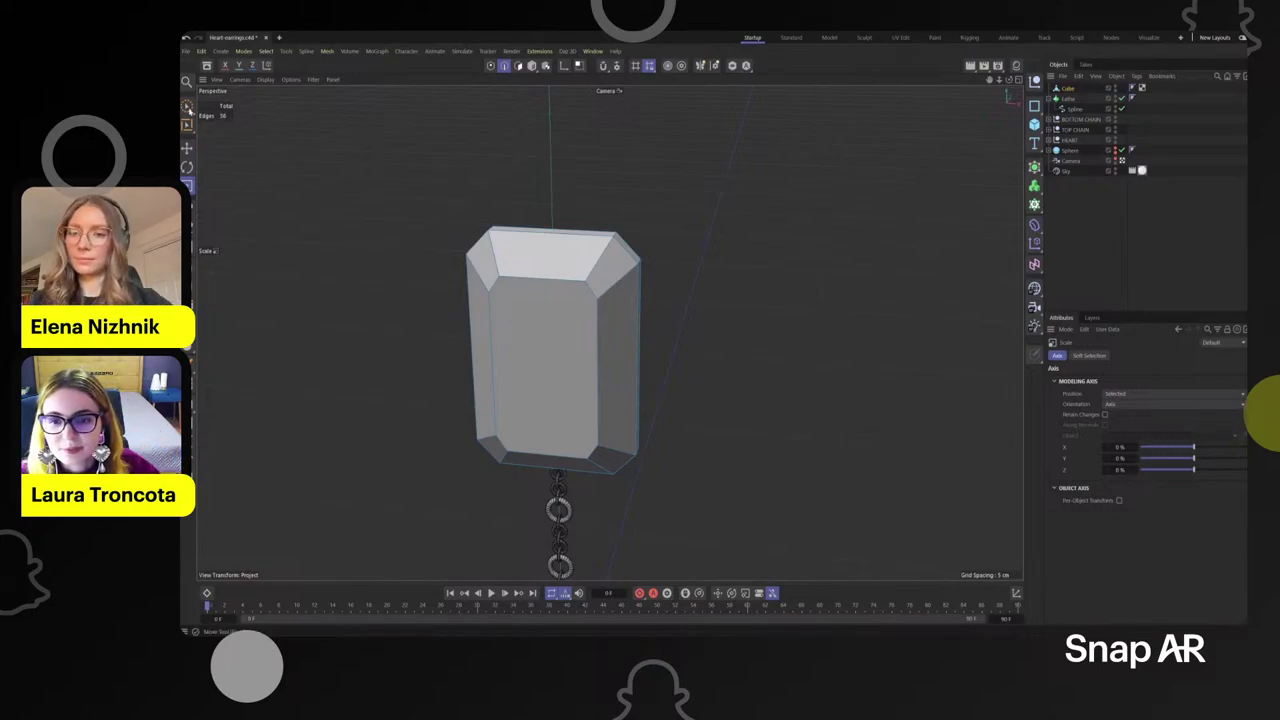
- Convert the gem's front outer edge loop to a spline and move the spline out of the gem's hierarchy
key("u")
key("l")
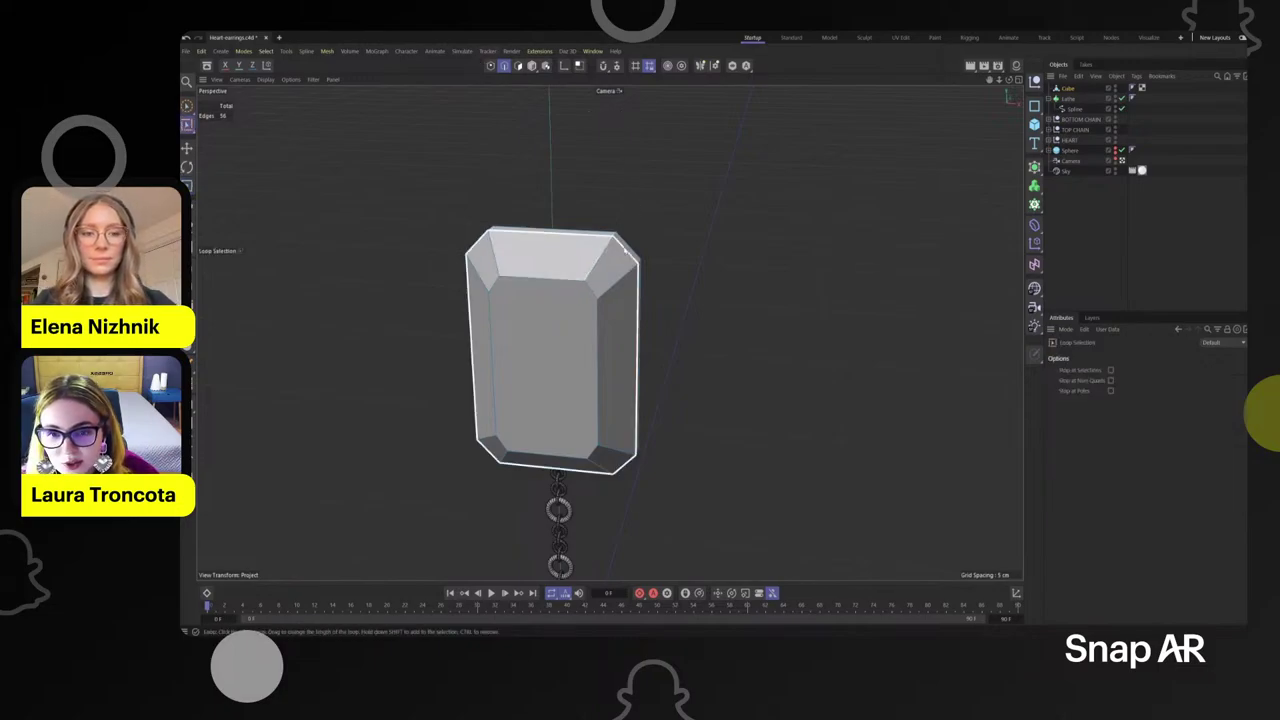
left_click_drag(787, 285, 757, 320, "alt")
scroll(627, 262, "up", 1)
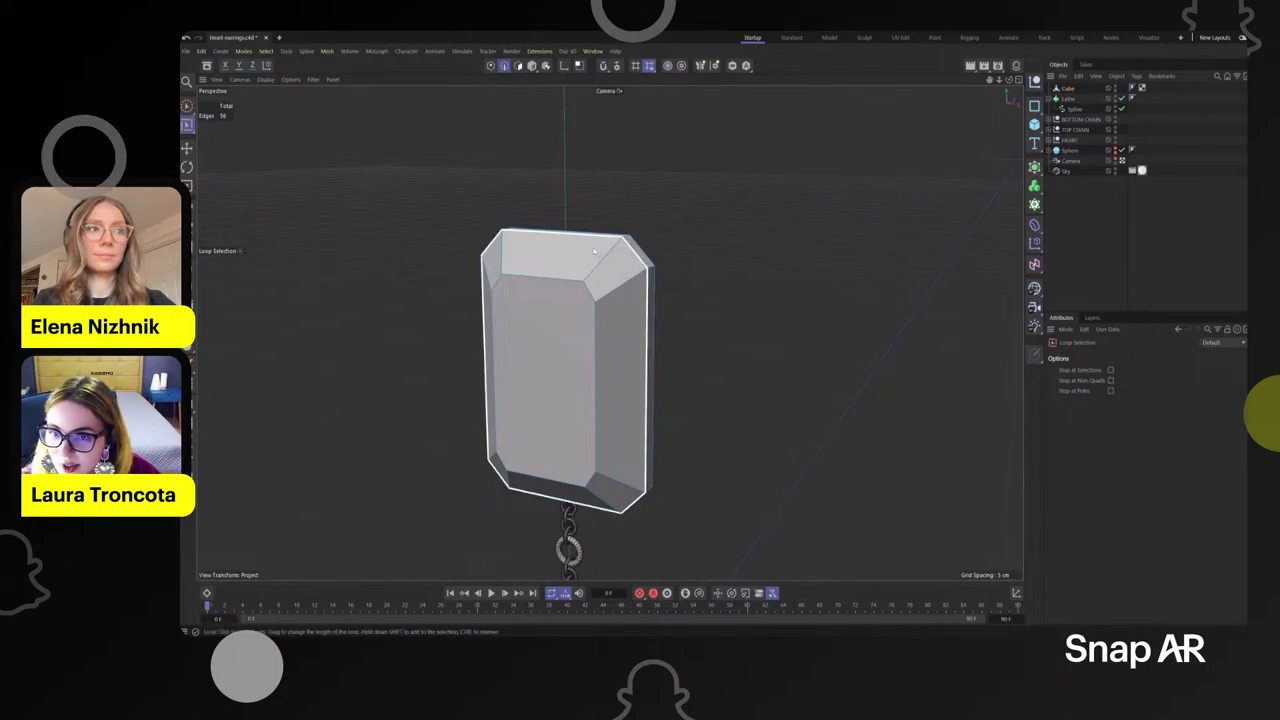
left_click(585, 241)
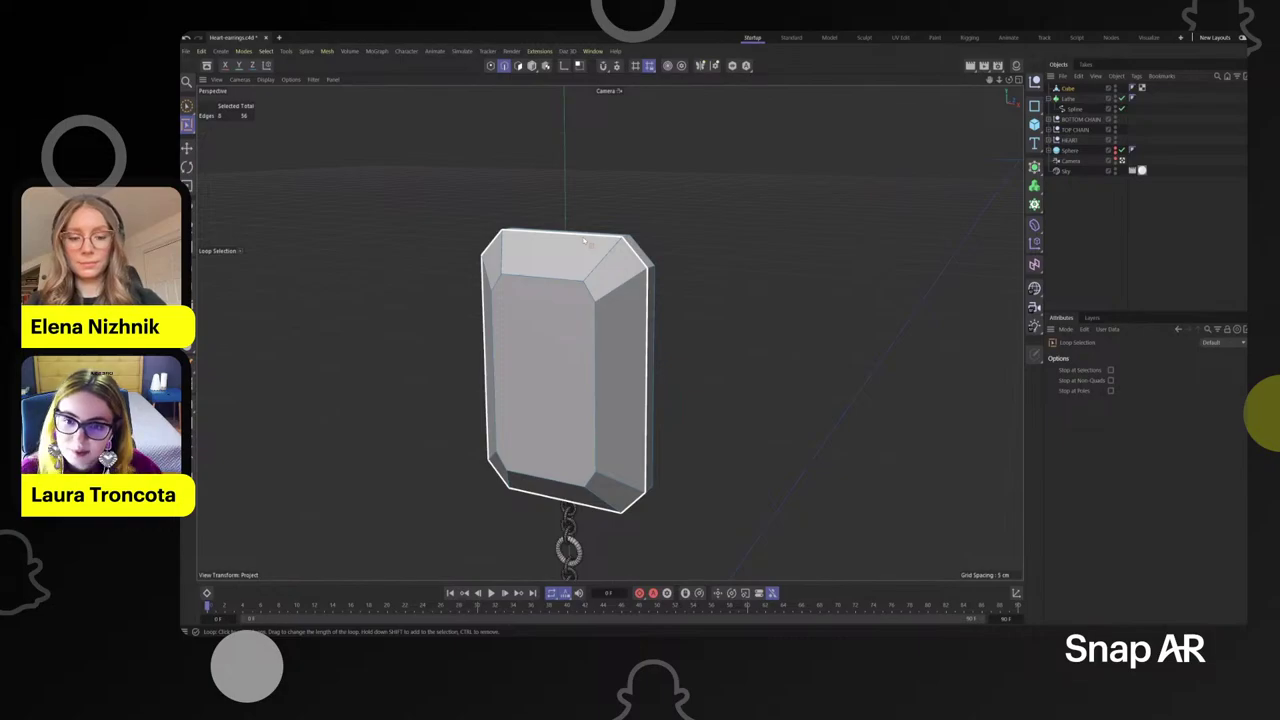
right_click(583, 240)
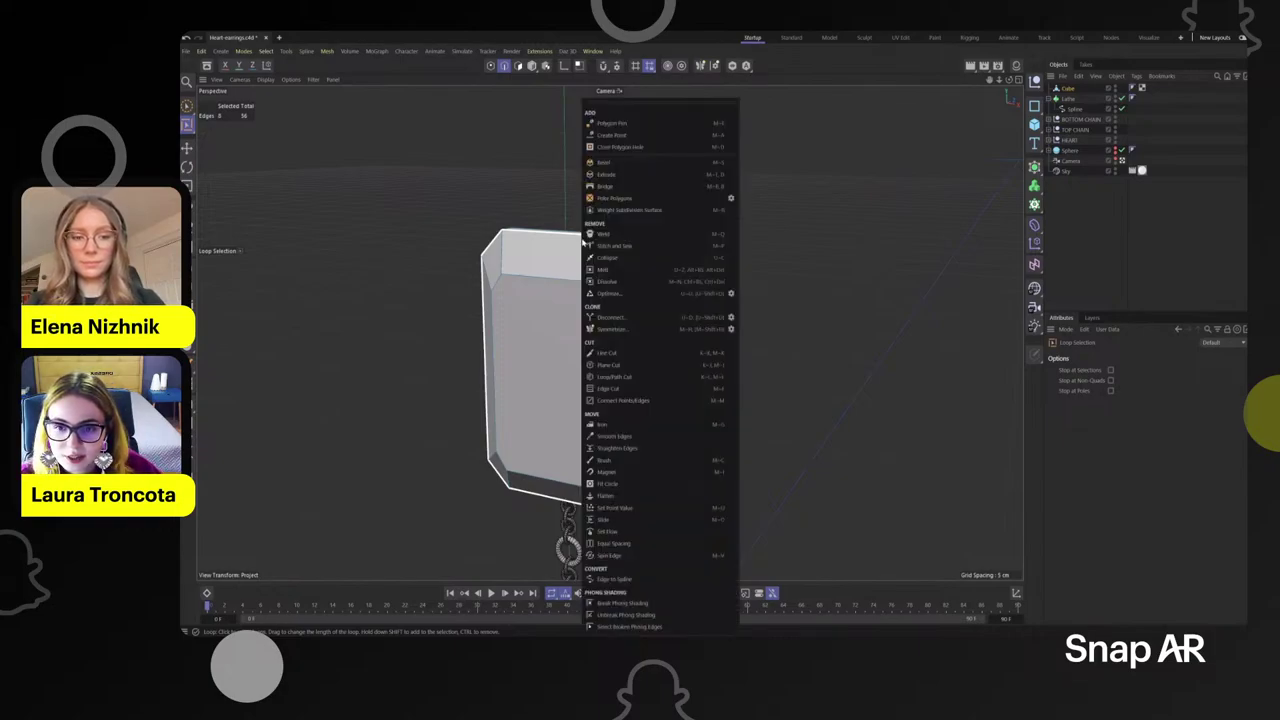
left_click(613, 579)
left_click(1050, 88)
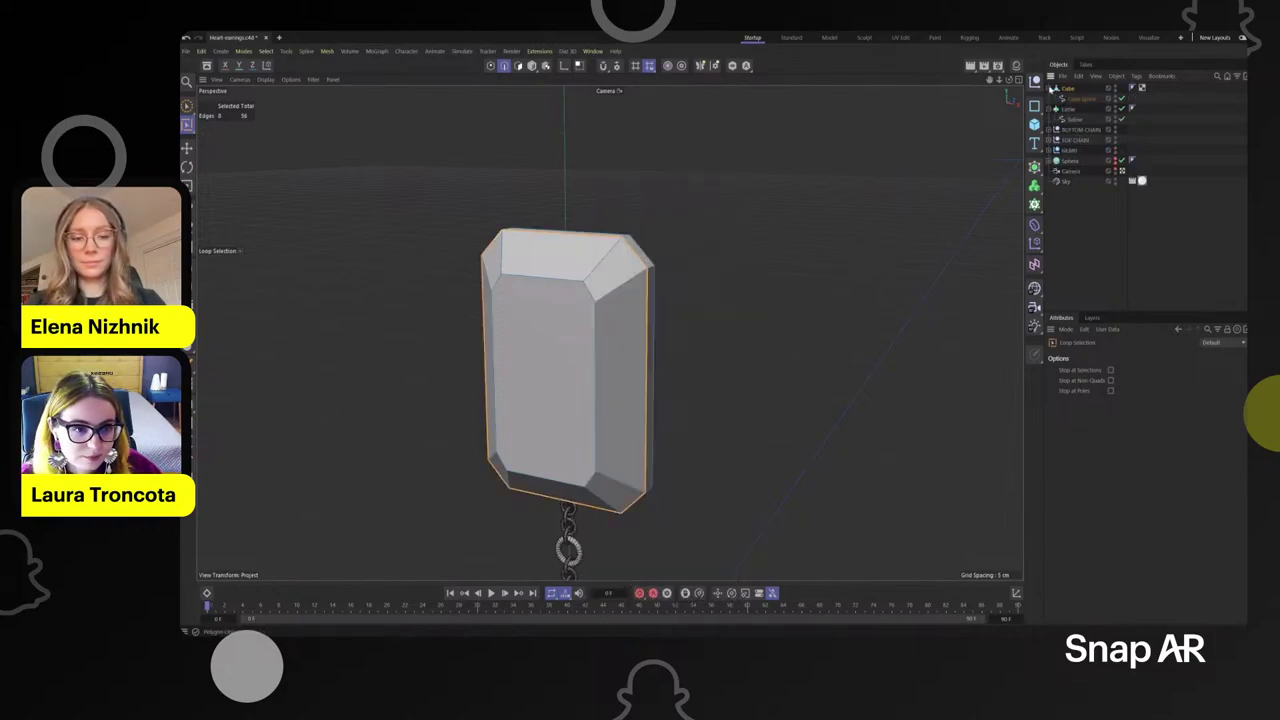
- Rename the Cube object as GEMSTONE
left_click(1070, 99)
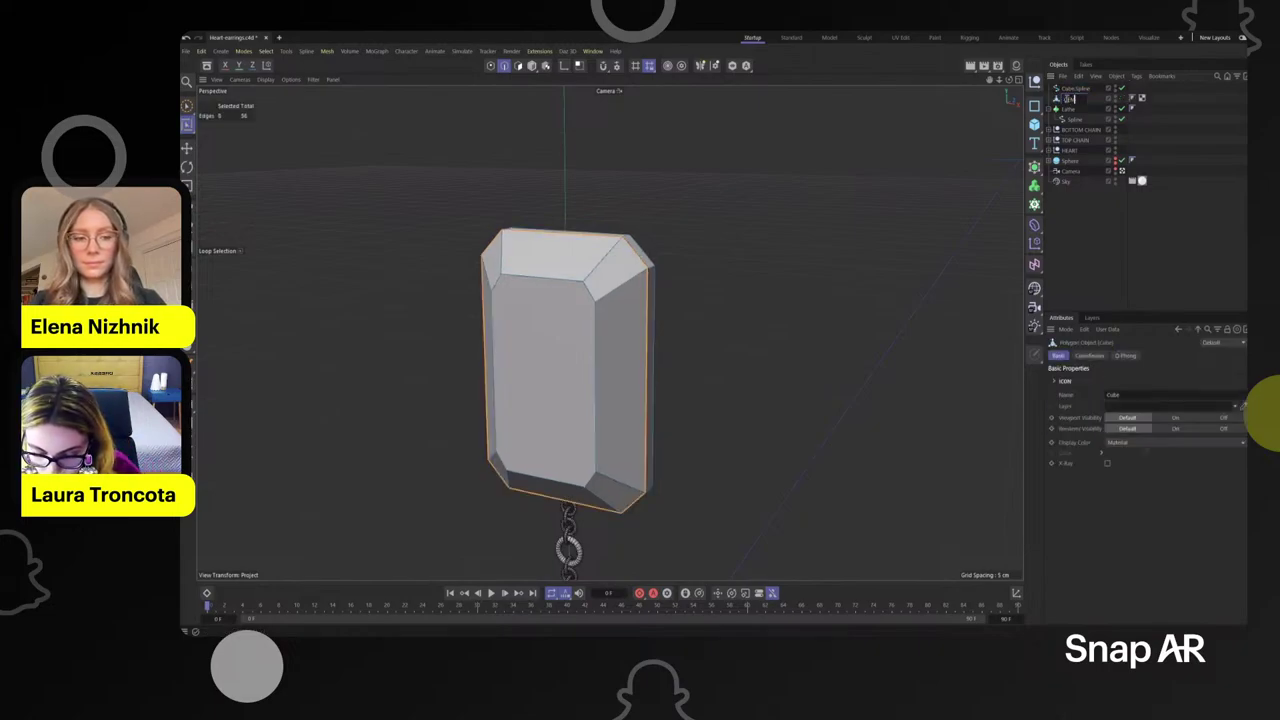
type("GEMSTONE")
key("Return")
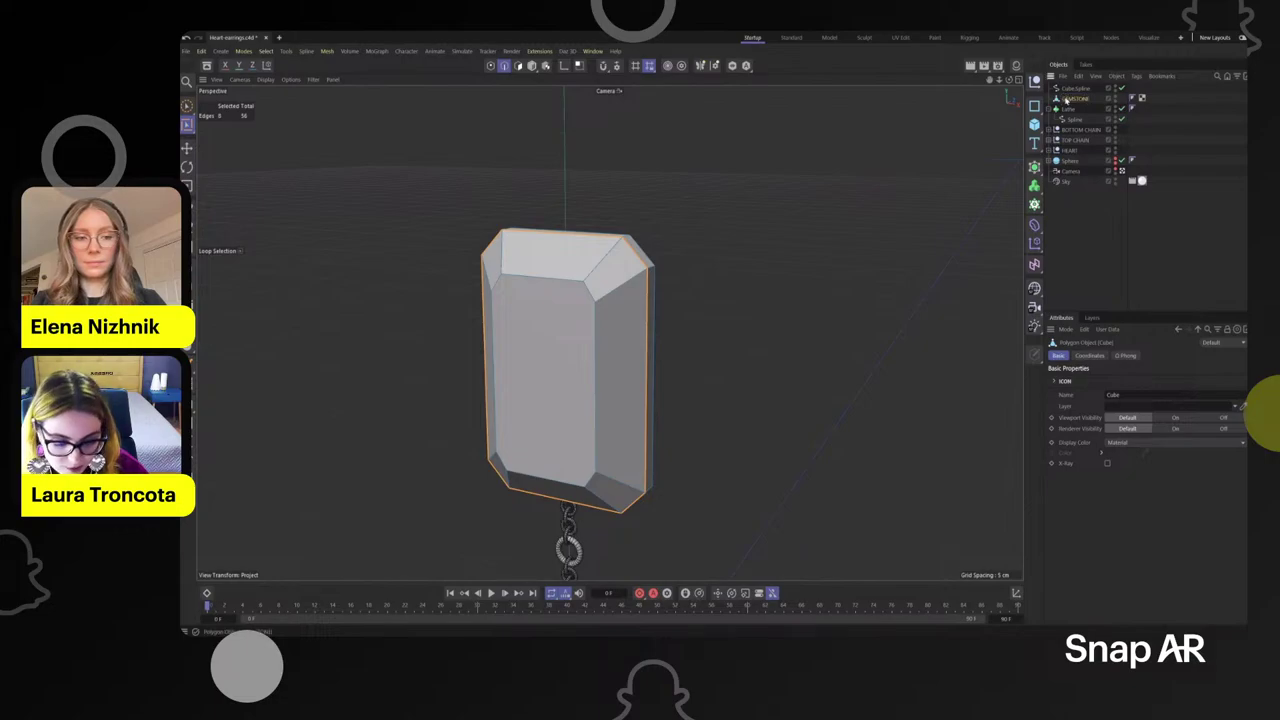
- Add a sphere primitive and scale it down uniformly to suit the size of the earring parts
left_click(1079, 90)
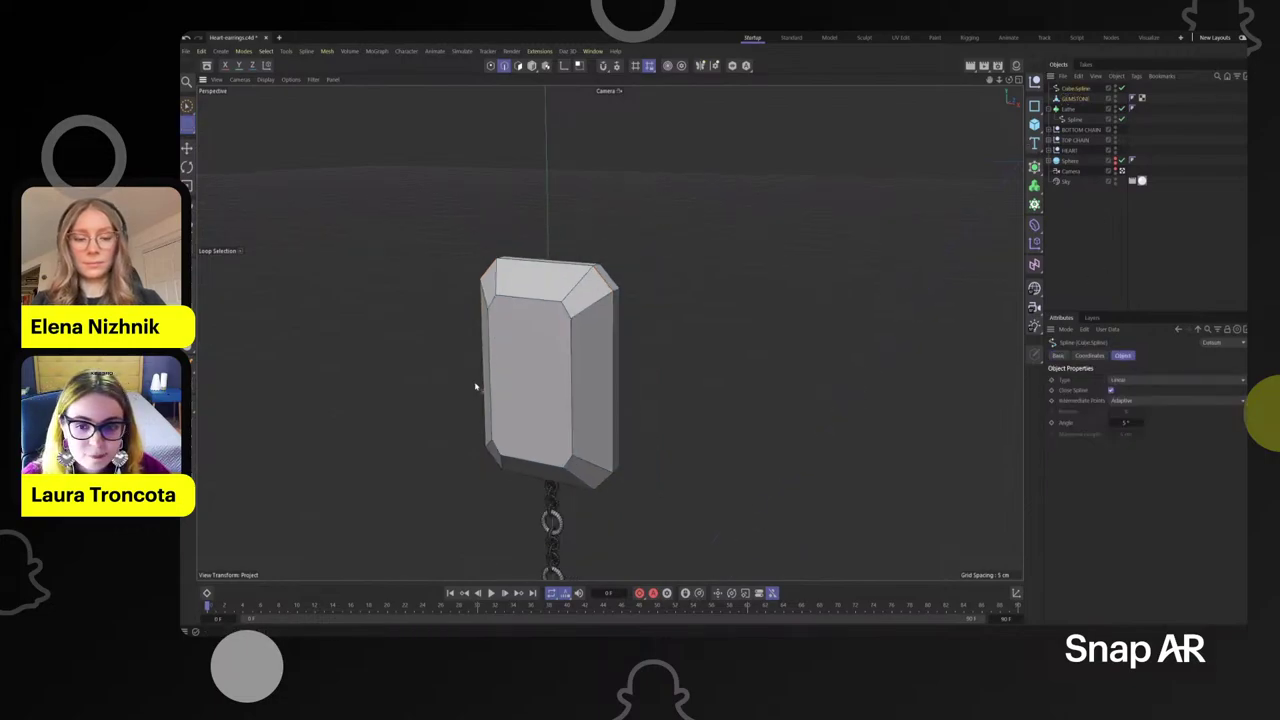
scroll(674, 434, "down", 5)
left_click(1034, 124)
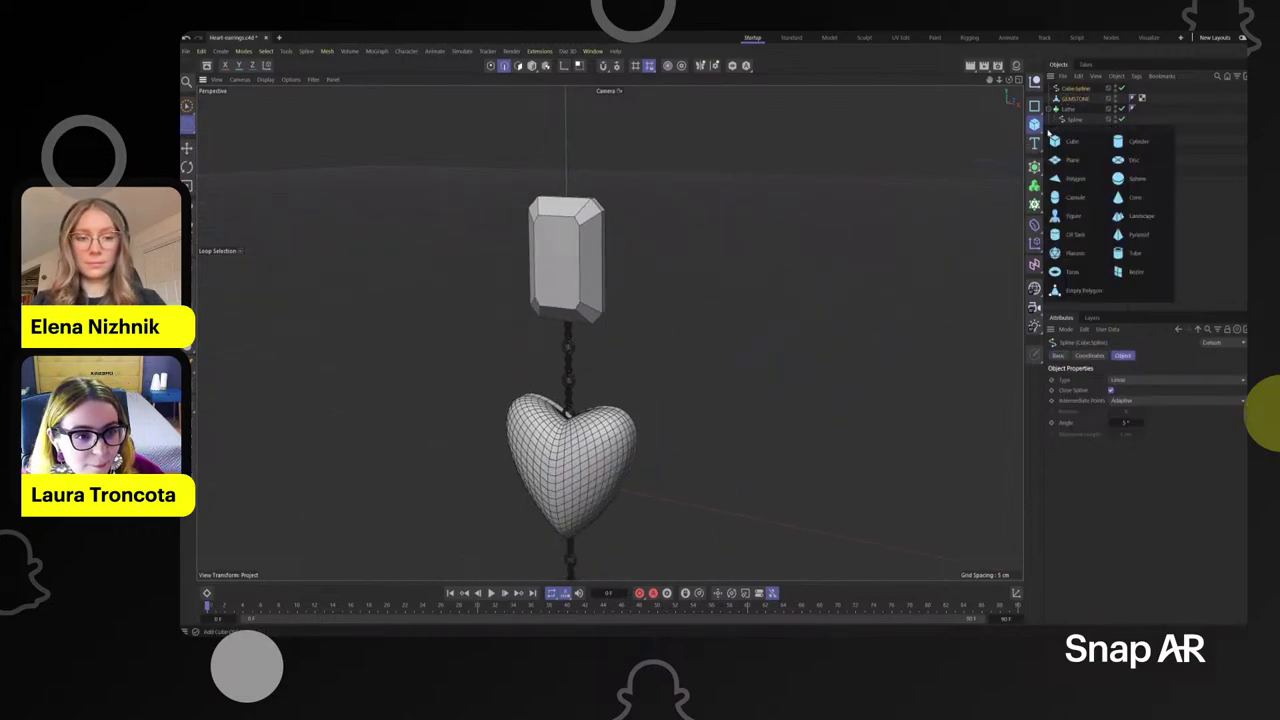
left_click(1131, 181)
right_click_drag(670, 347, 570, 344, "alt")
left_click(187, 148)
scroll(567, 167, "down", 4)
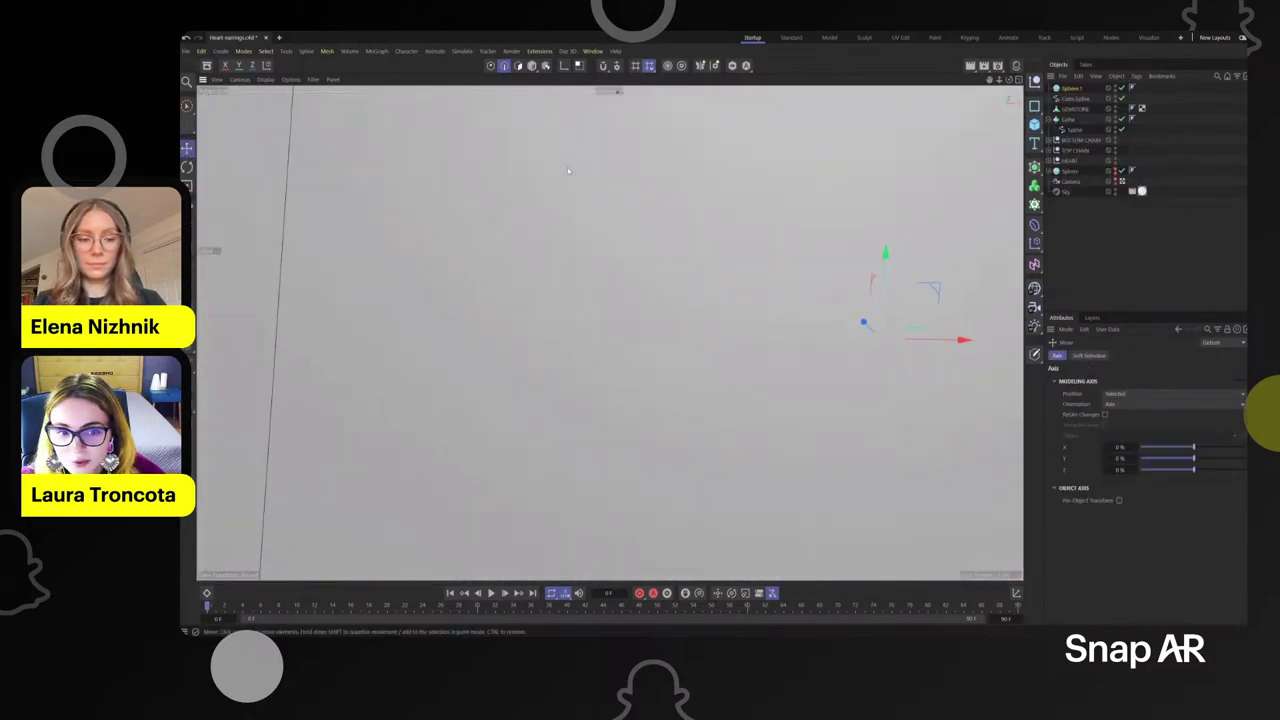
key("t")
scroll(852, 289, "down", 10)
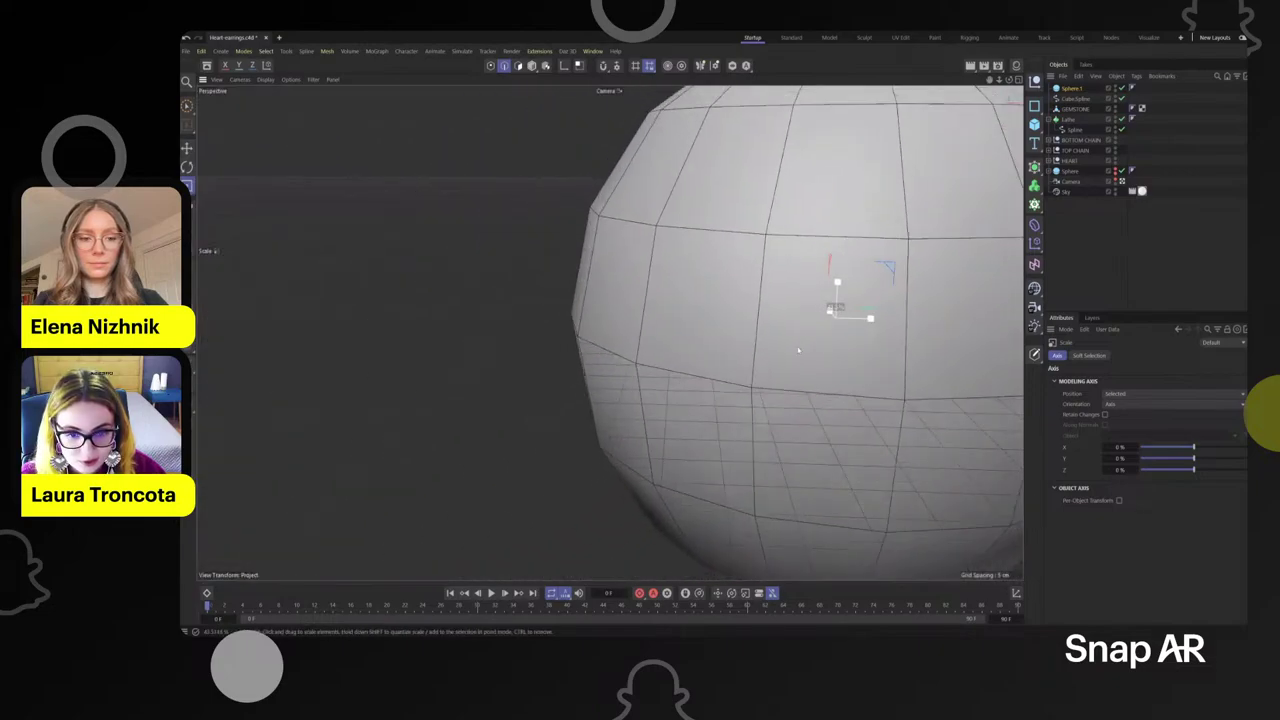
scroll(867, 297, "up", 5)
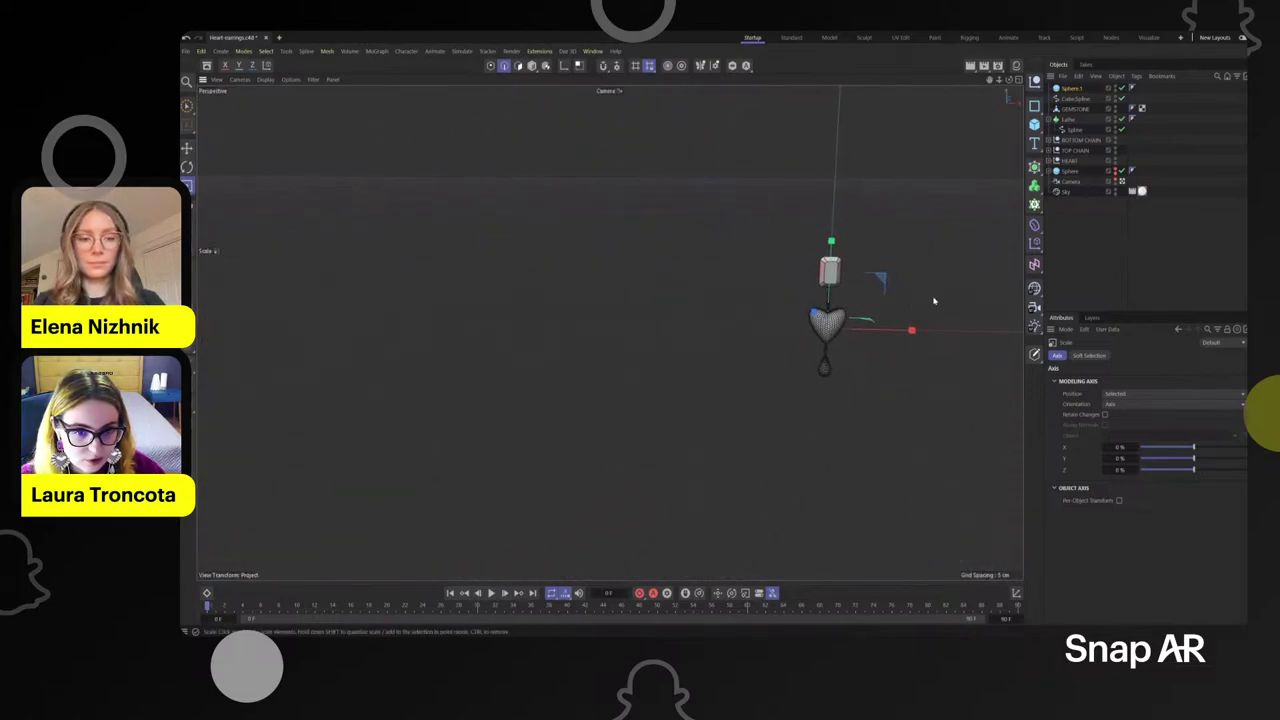
key("s")
scroll(731, 344, "down", 10)
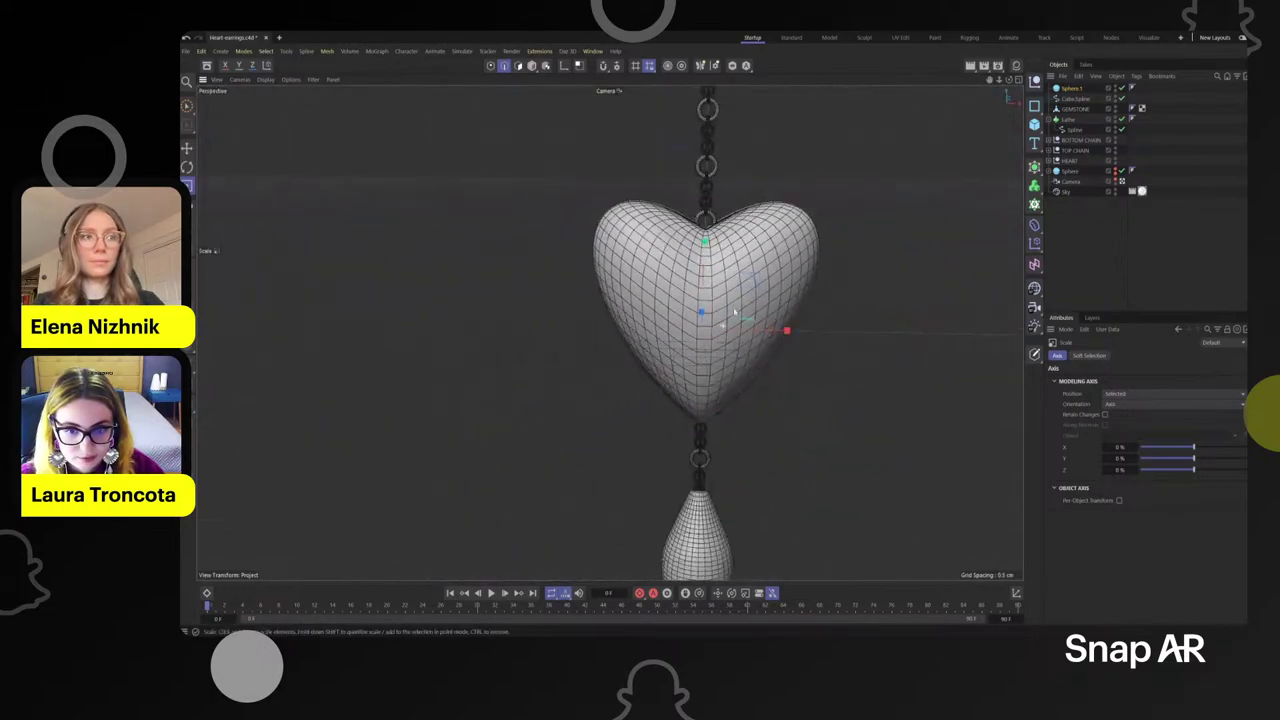
- Move the sphere up onto the chain between the heart and the gemstone and scale it down further
middle_click_drag(742, 303, 702, 431, "alt")
key("e")
left_click_drag(664, 385, 680, 197)
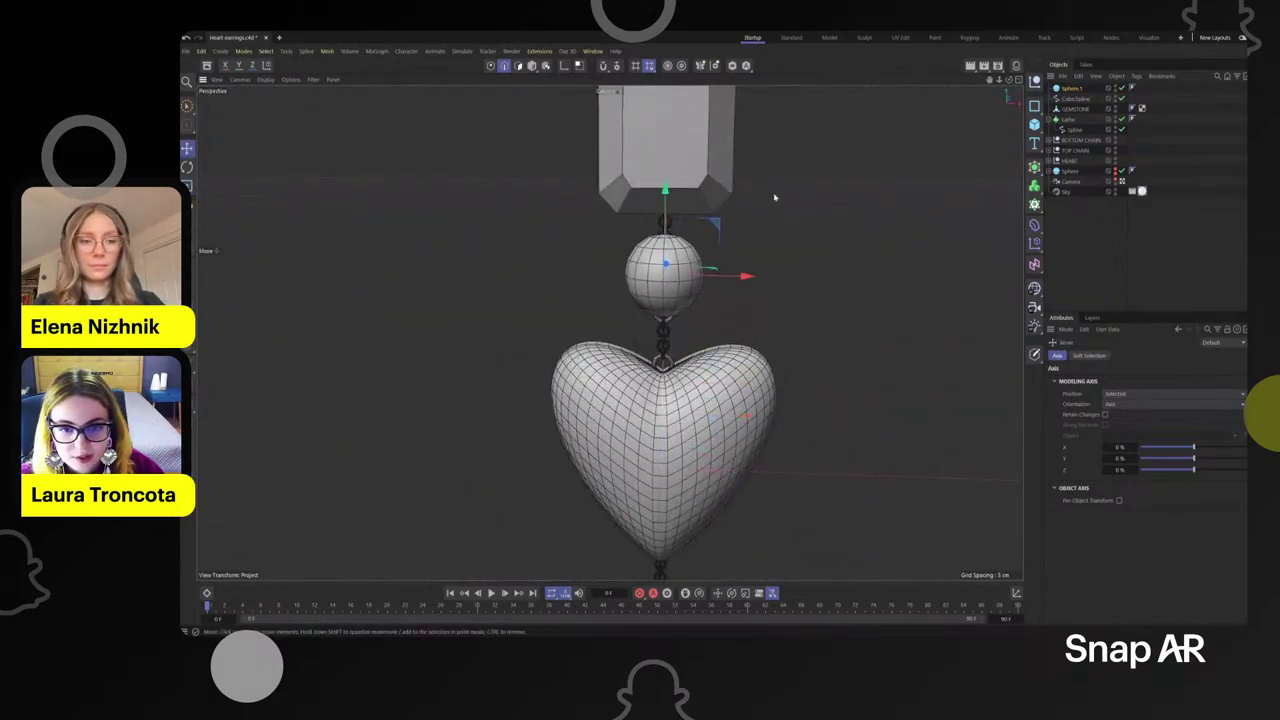
middle_click_drag(774, 197, 737, 309, "alt")
key("t")
left_click_drag(769, 271, 688, 280)
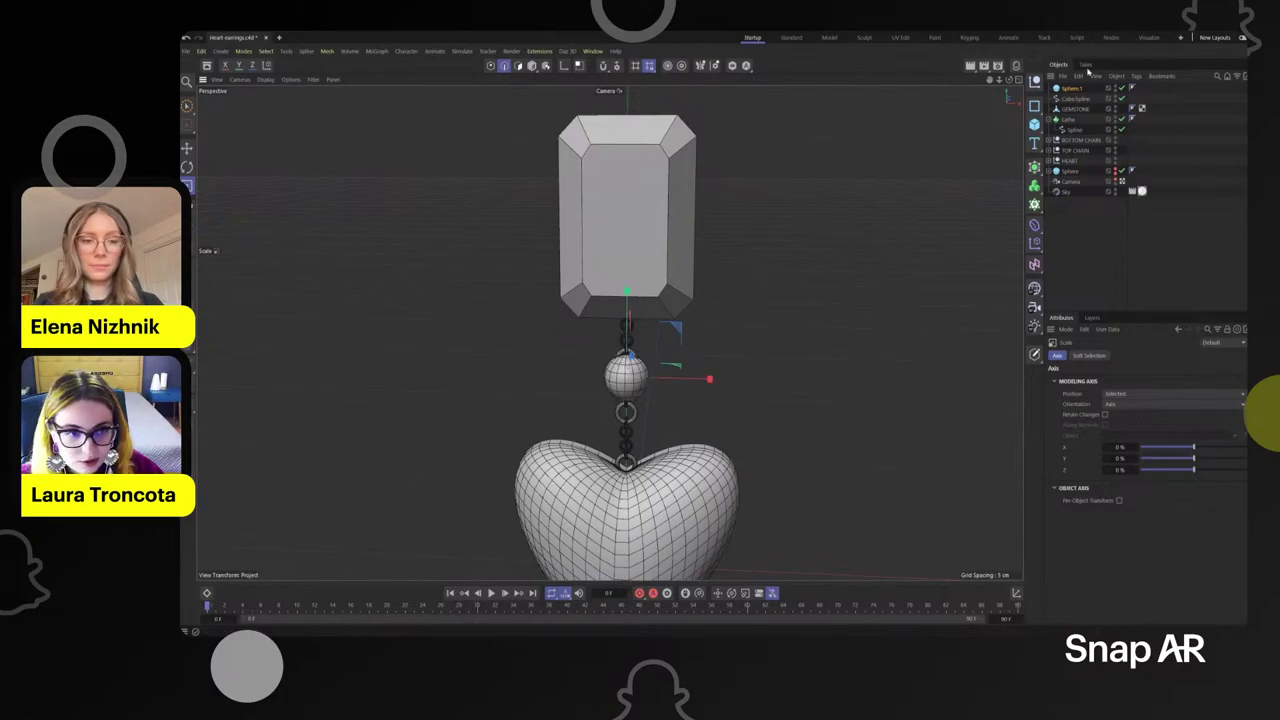
- Set the small sphere's radius to 0.23 cm
left_click(1072, 88)
double_click(1110, 380)
type("0")
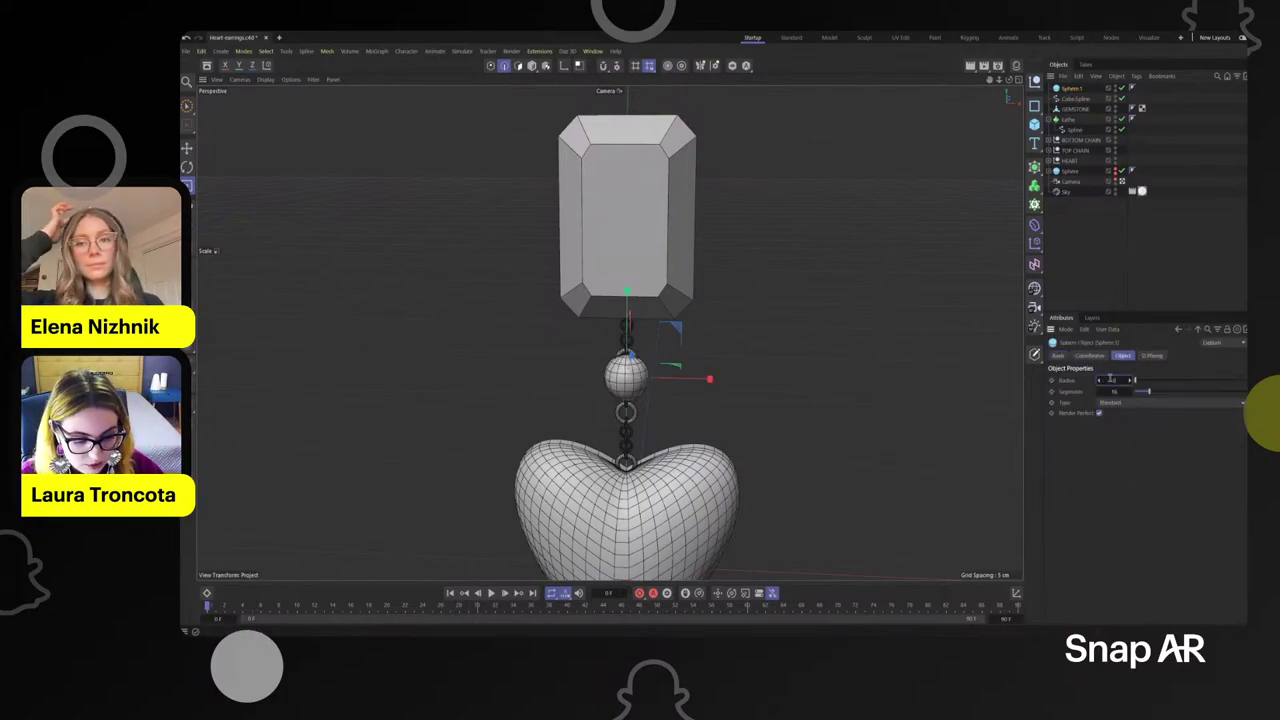
type("0.25")
key("Return")
scroll(526, 280, "up", 3)
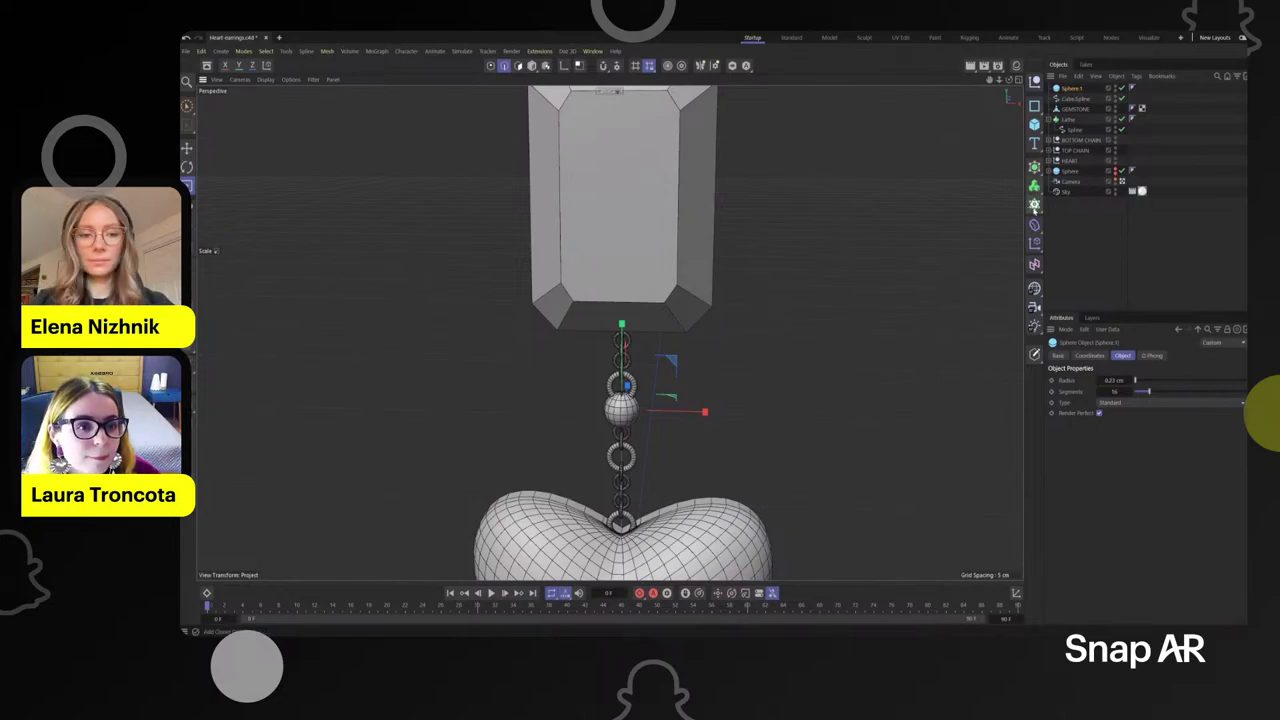
- Add a Cloner and nest the small sphere inside it
left_click(1034, 205)
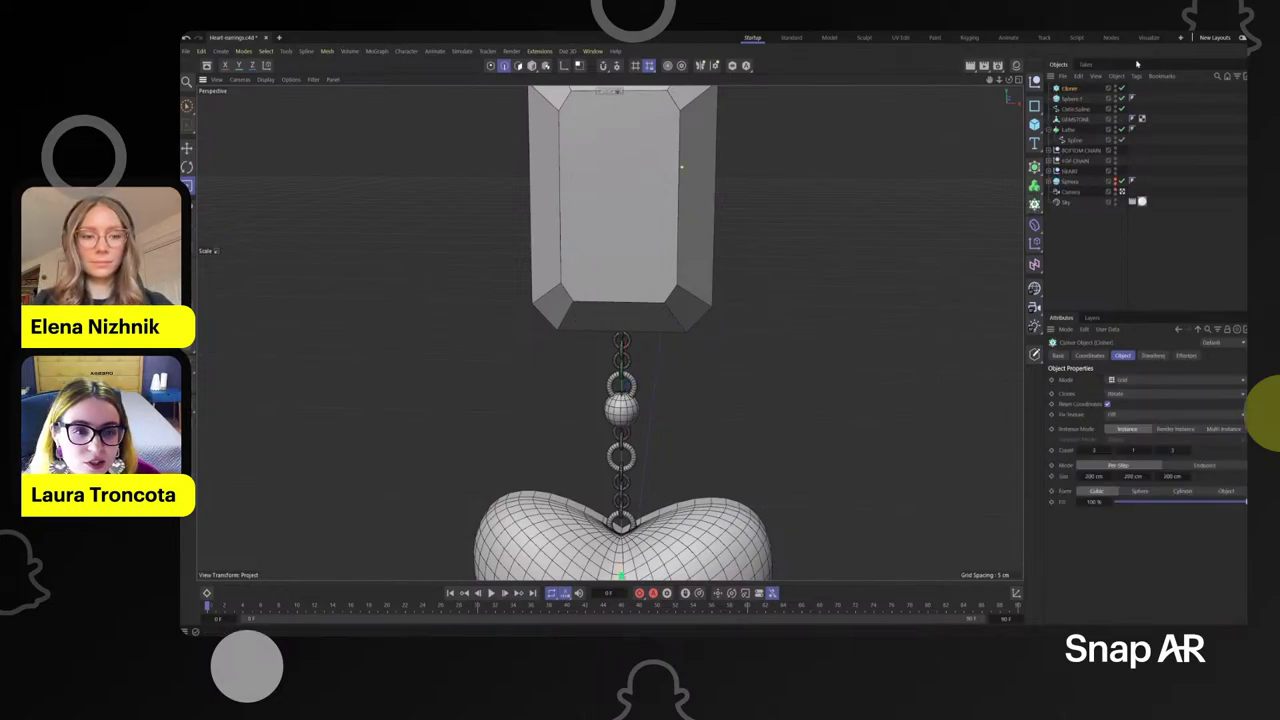
left_click_drag(1069, 96, 1071, 89)
left_click(1070, 89)
scroll(680, 340, "down", 1)
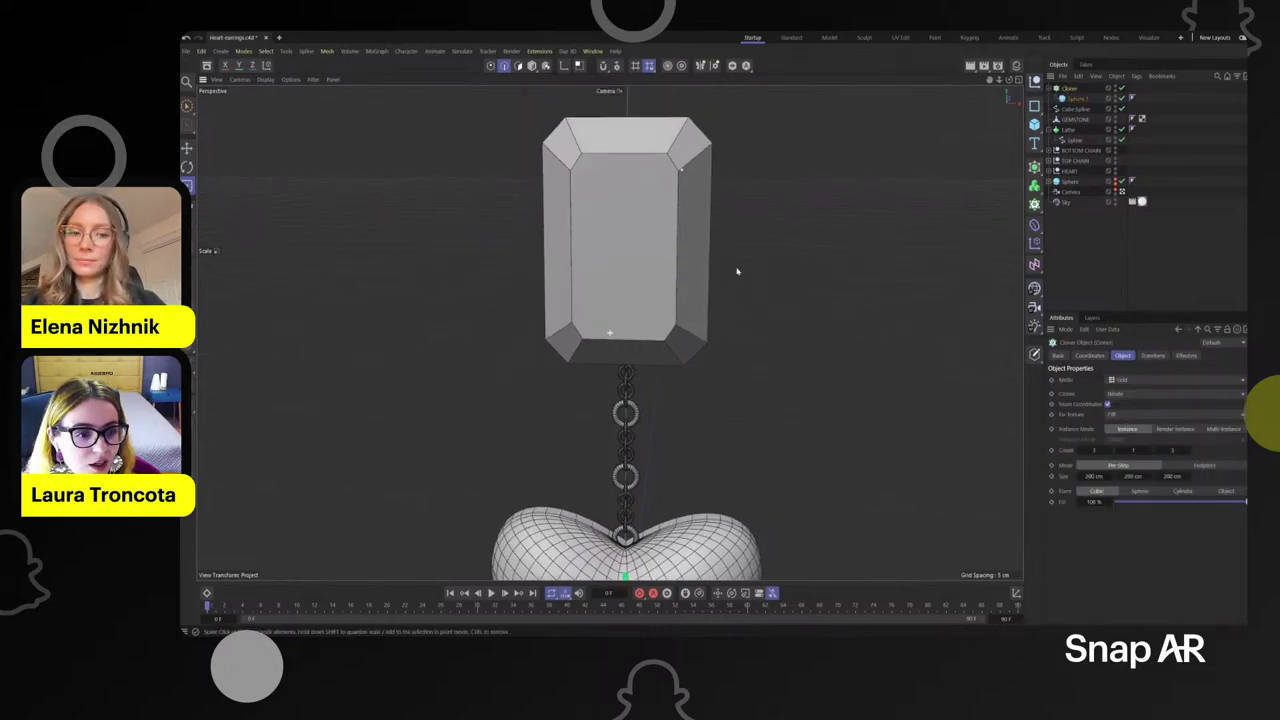
- Set the Cloner's mode to Object and assign Cube.Spline as its object
left_click(1128, 380)
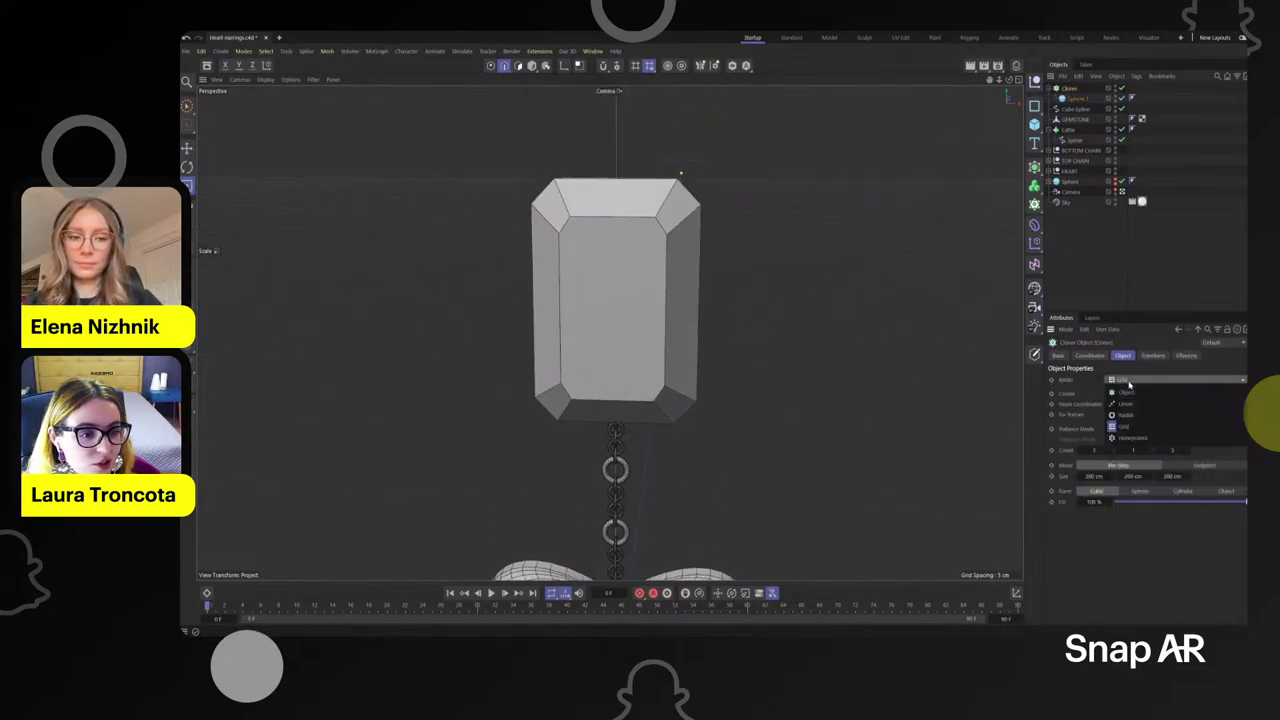
left_click(1143, 395)
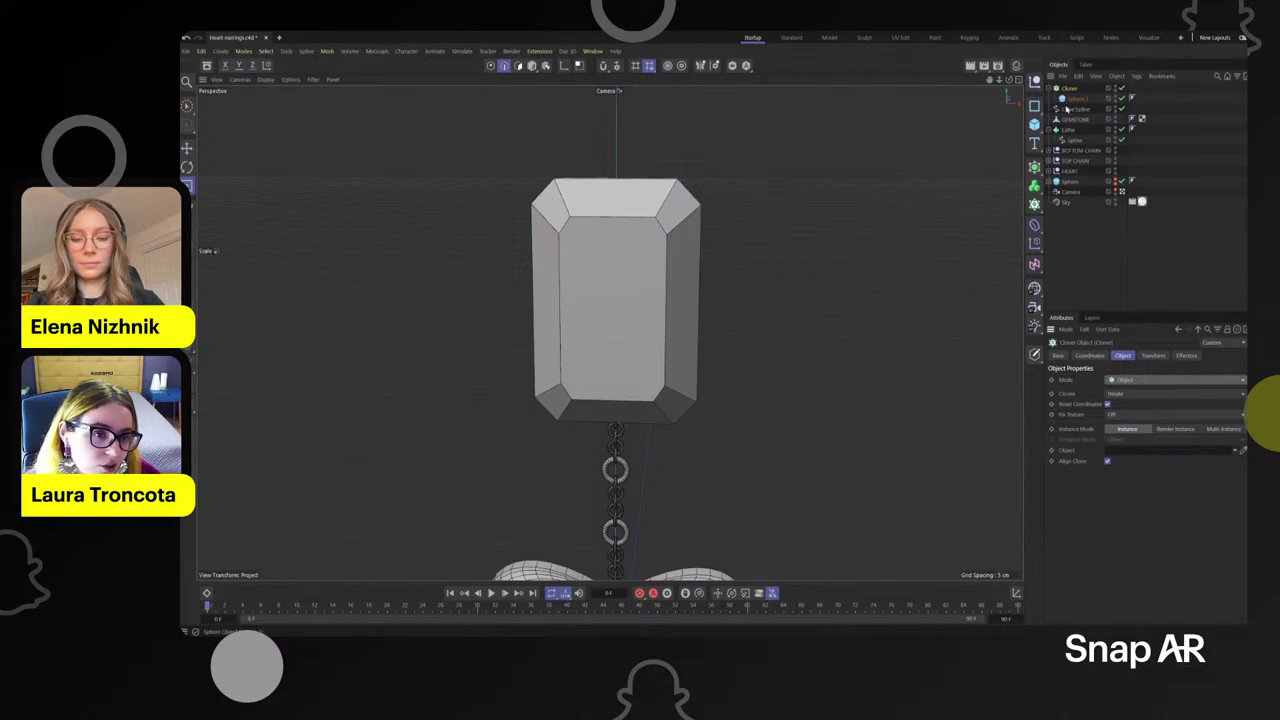
left_click_drag(1068, 110, 1163, 451)
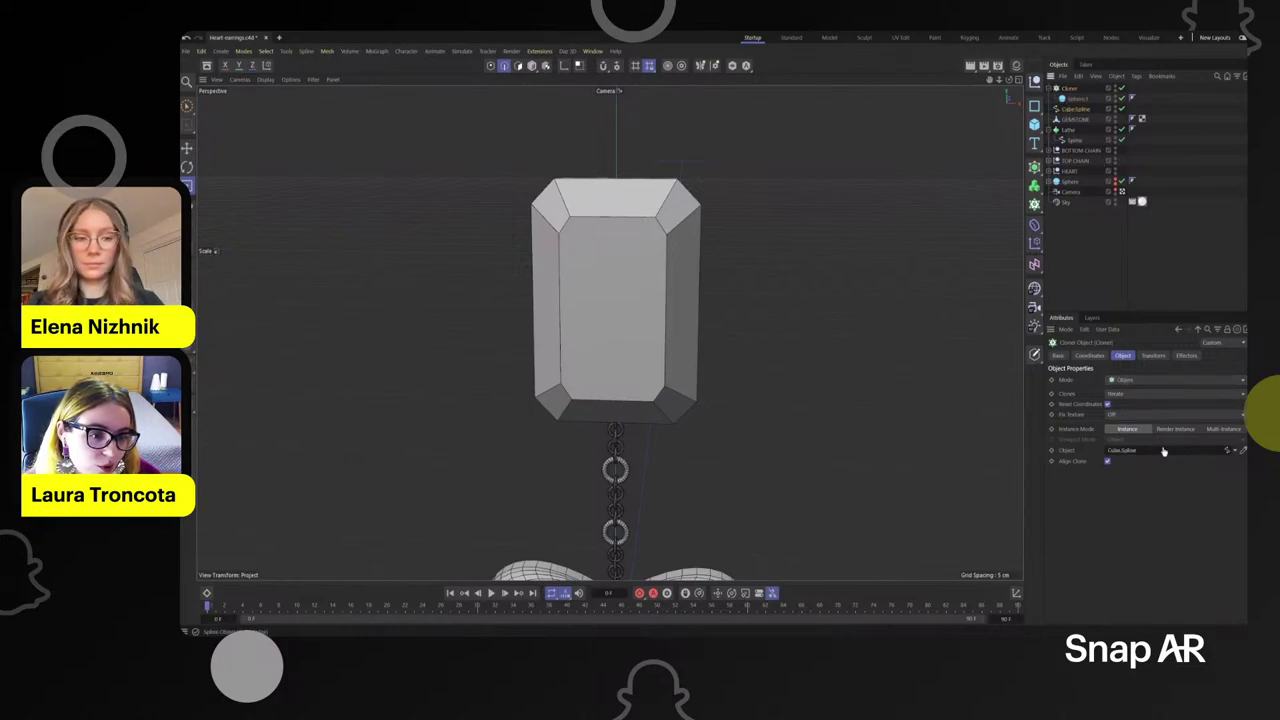
scroll(728, 340, "up", 1)
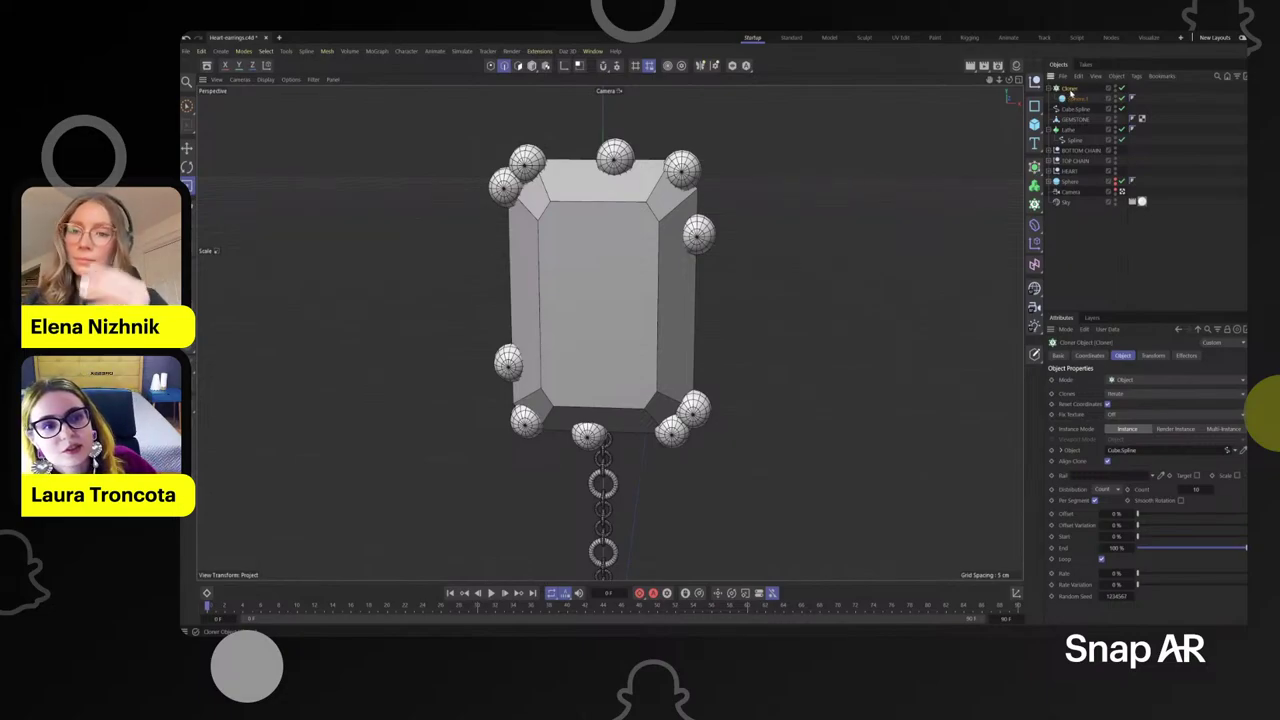
- Set the Cloner's distribution to Even with a count of 22 and an offset of 2 %
left_click(1106, 489)
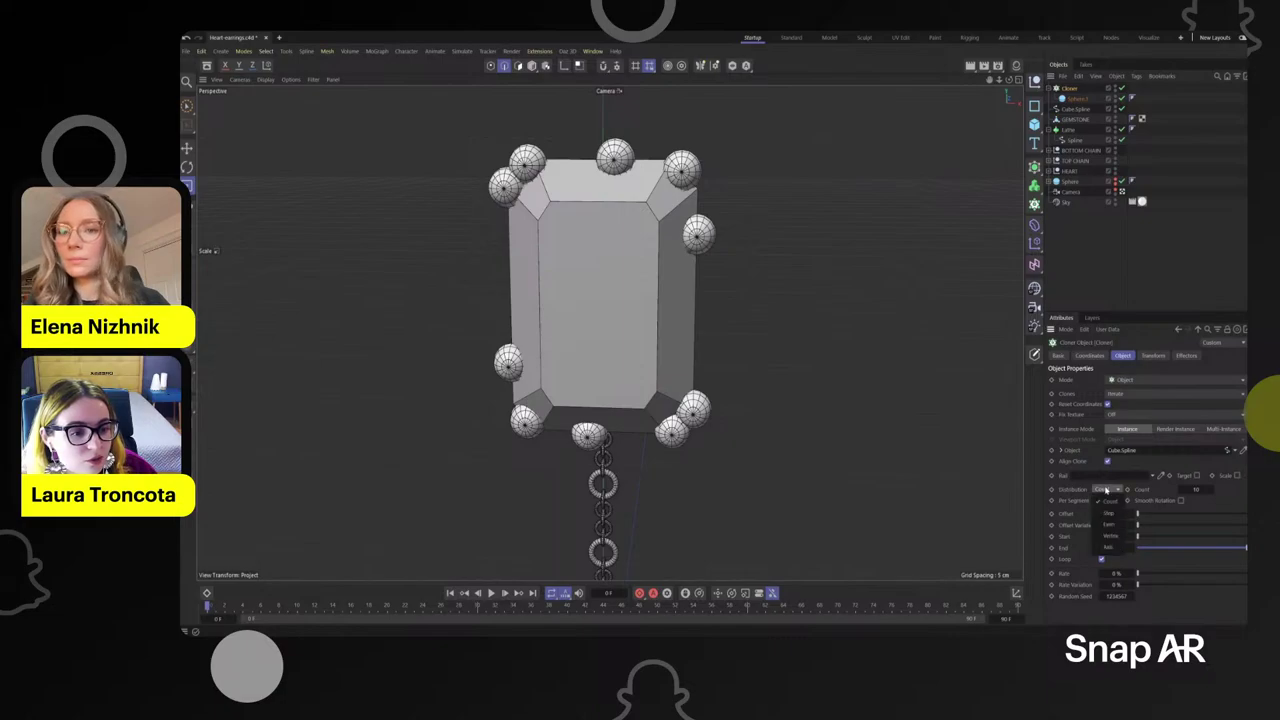
left_click(1110, 524)
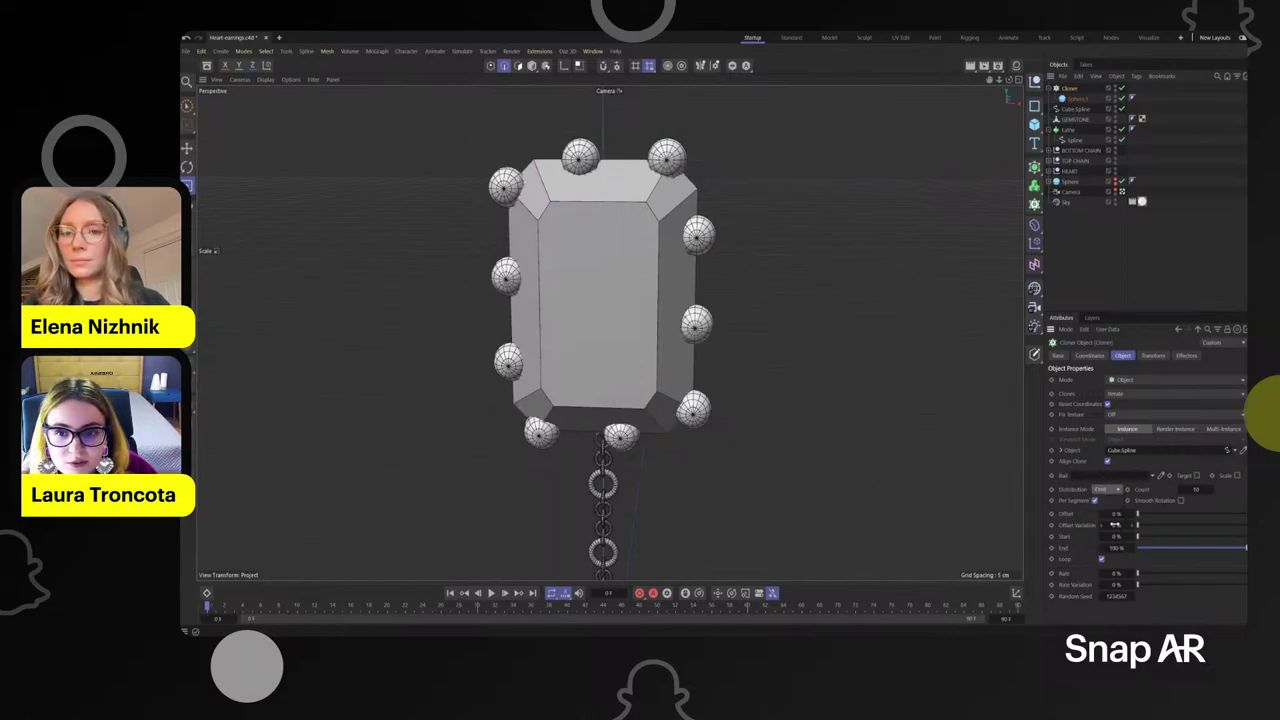
double_click(1196, 489)
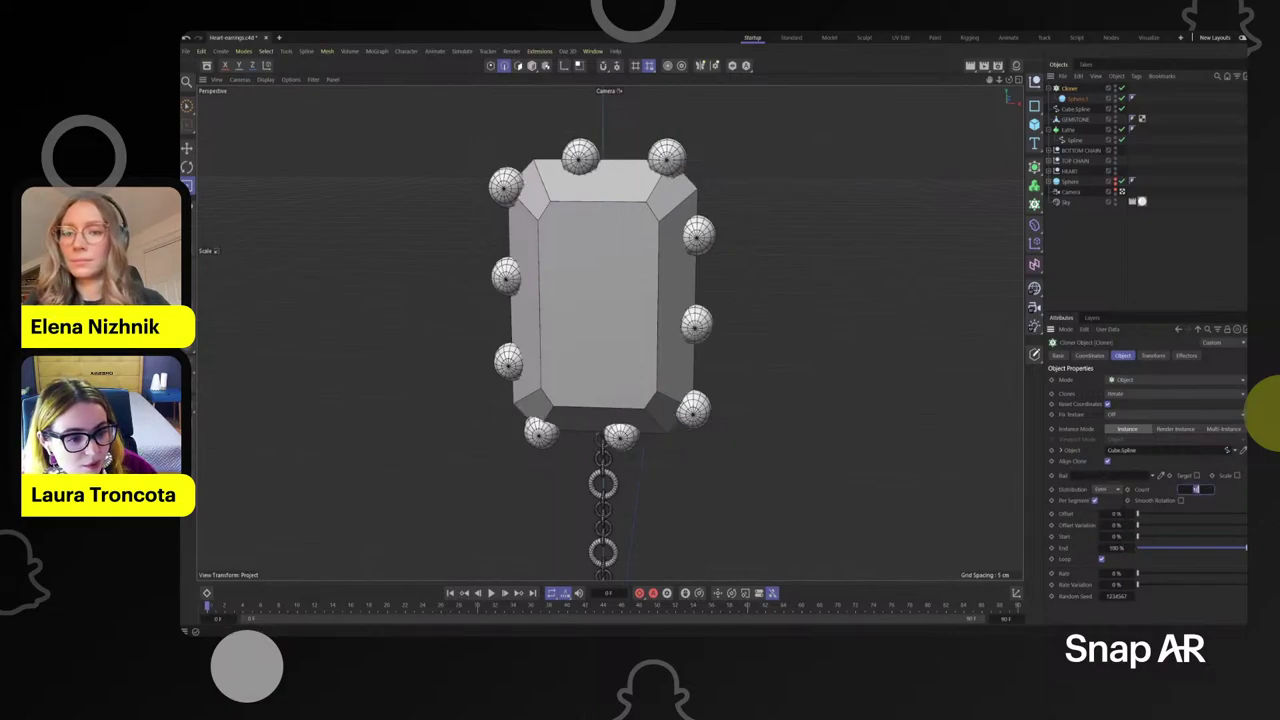
type("22")
key("Return")
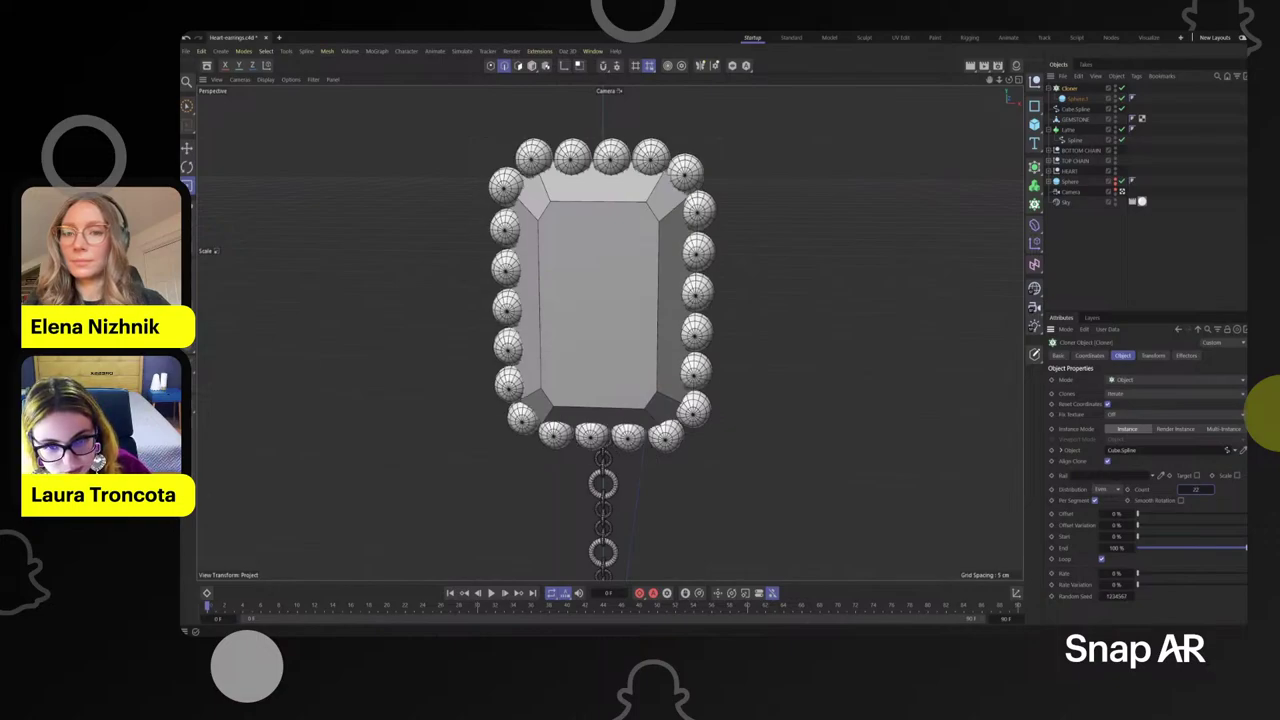
scroll(550, 176, "up", 3)
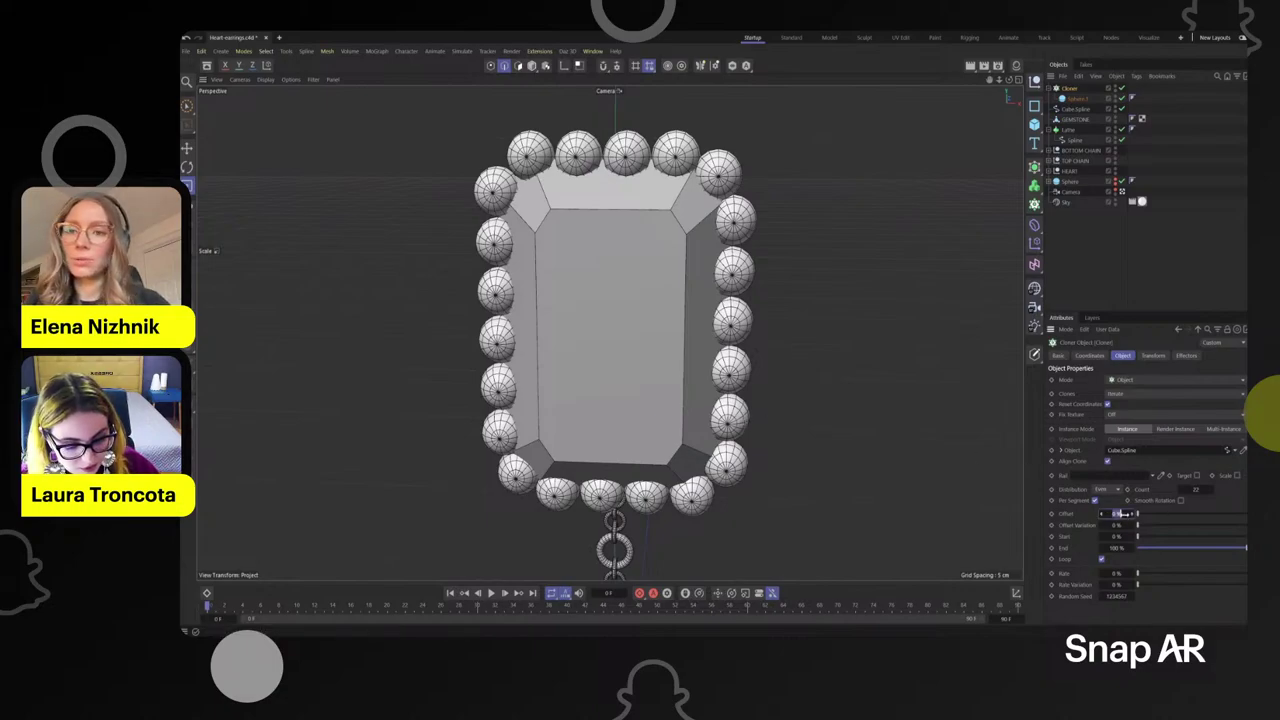
left_click_drag(1121, 513, 1124, 513)
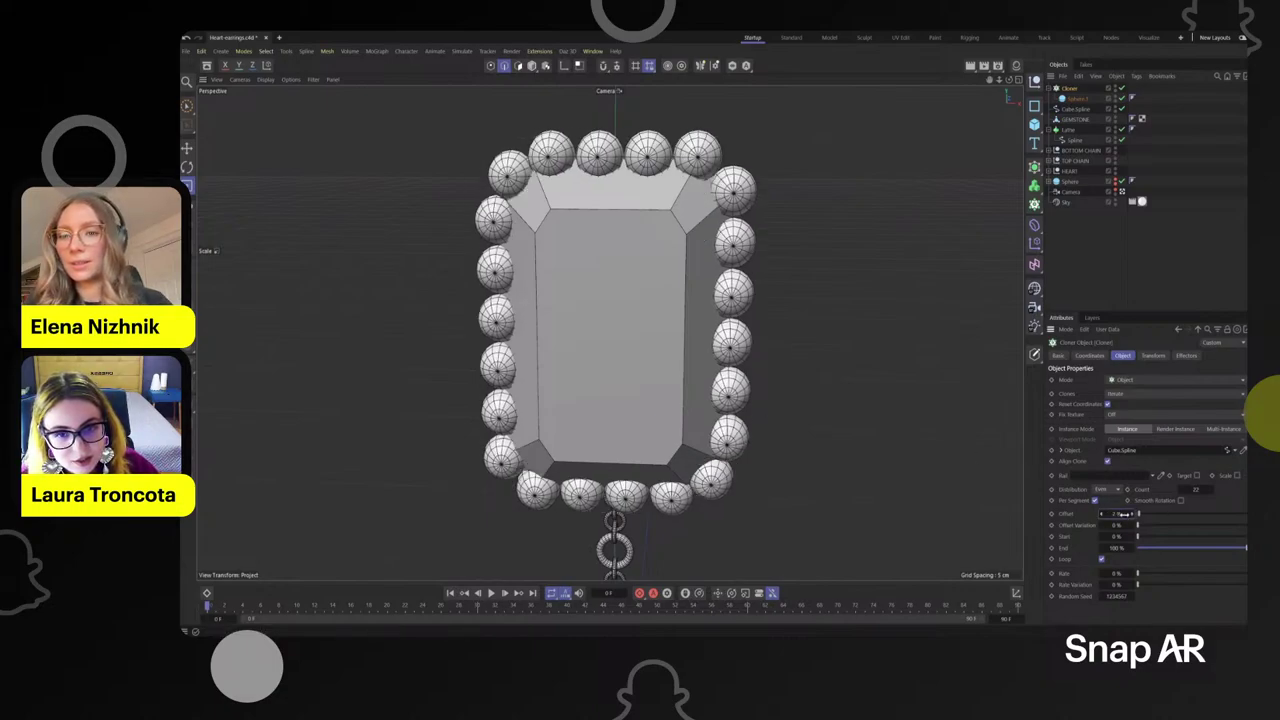
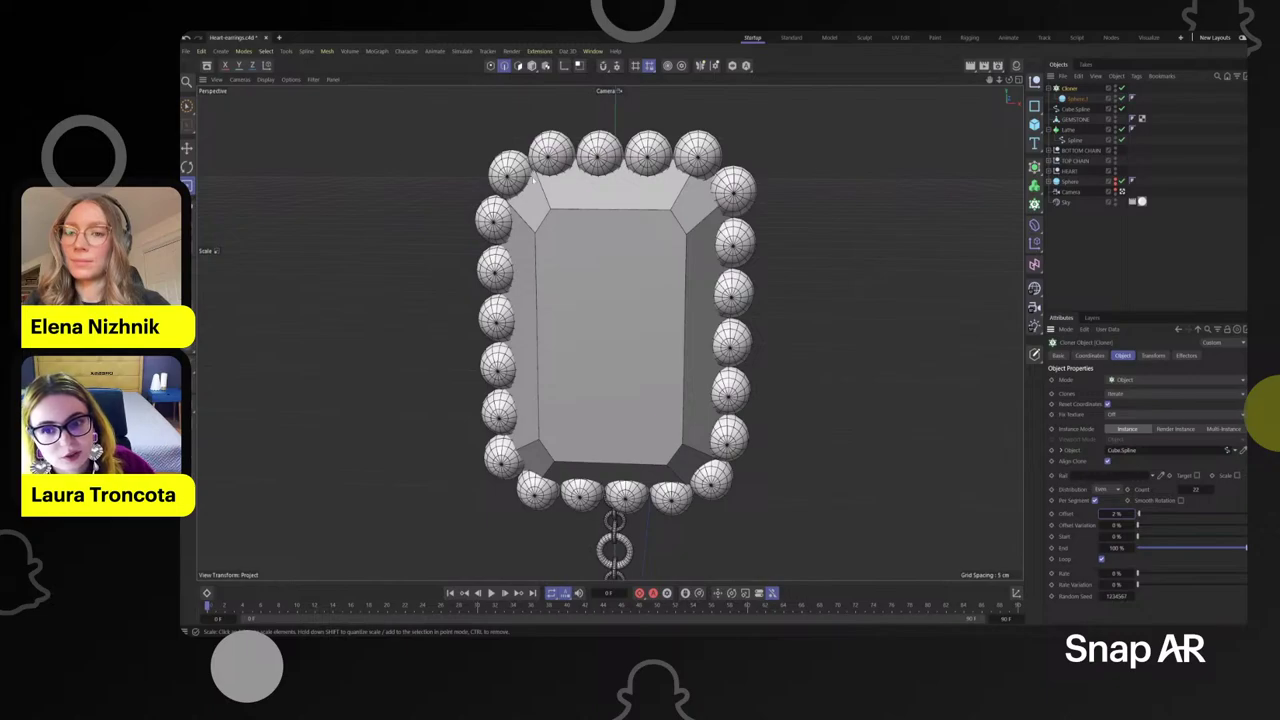
- Inspect the sphere border around the gemstone from the front and the side
left_click_drag(651, 218, 610, 230, "alt")
scroll(661, 230, "down", 3)
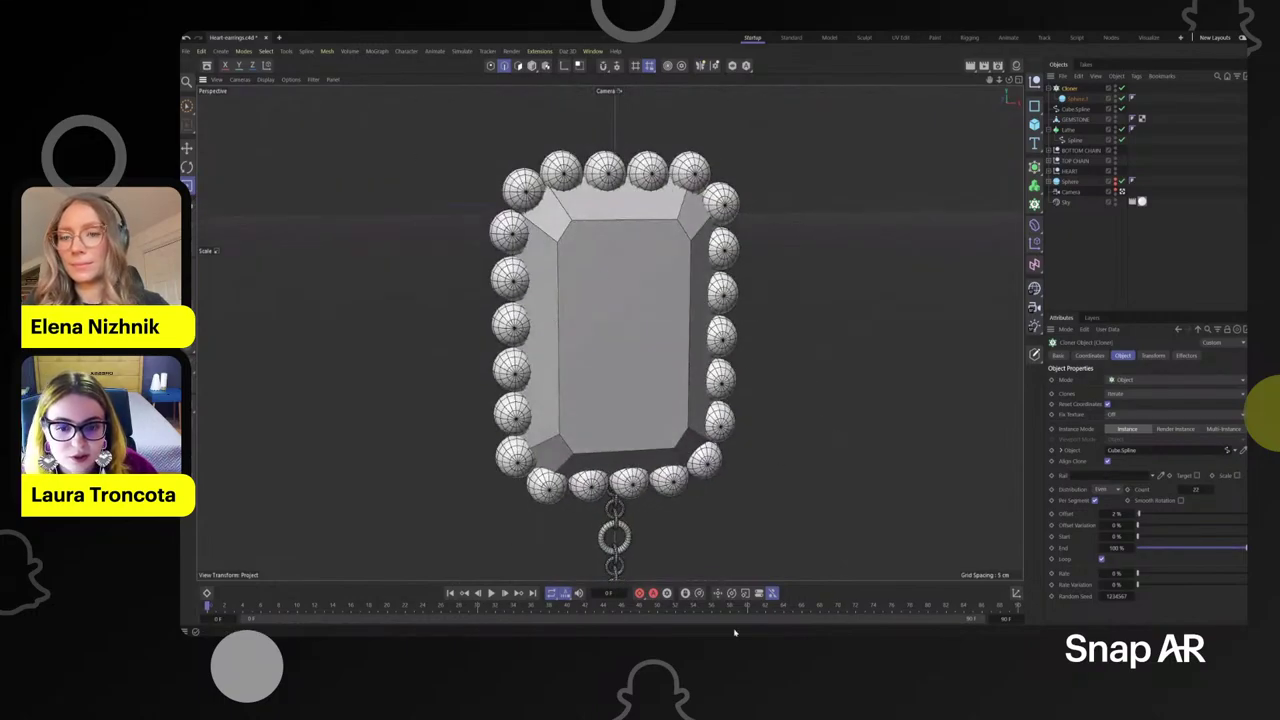
left_click_drag(537, 316, 518, 246, "alt")
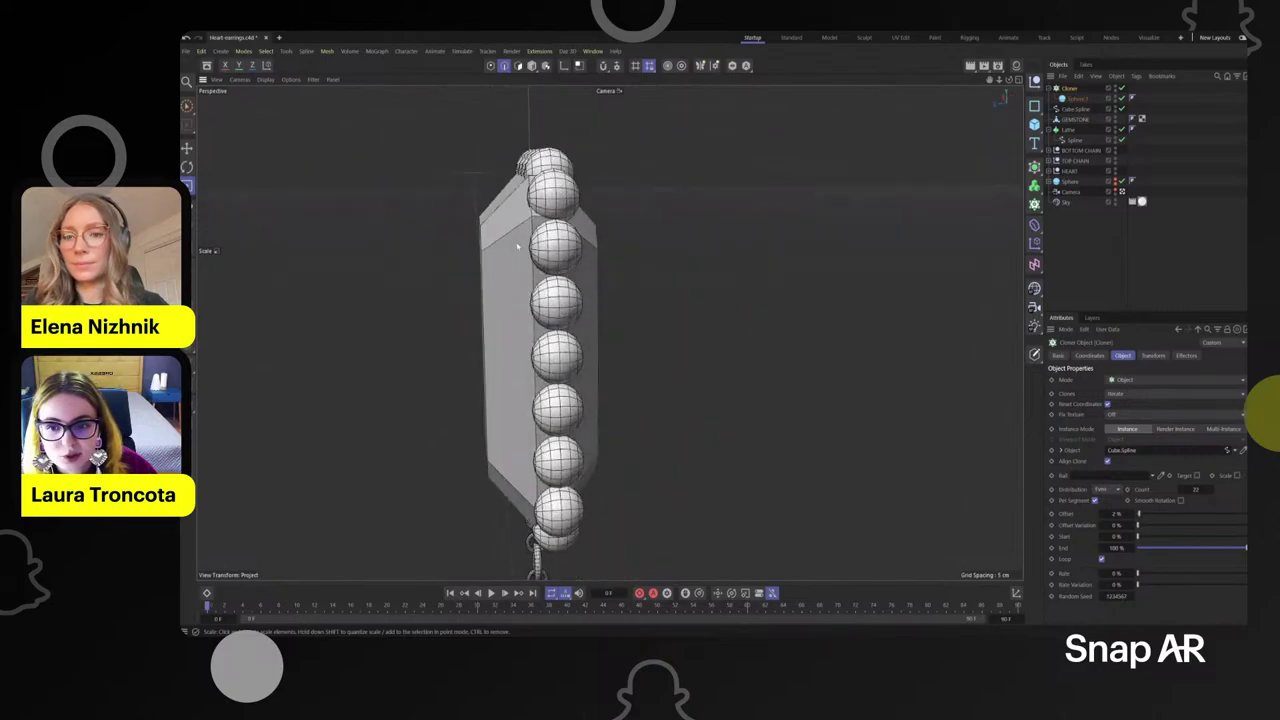
left_click_drag(573, 507, 800, 357, "alt")
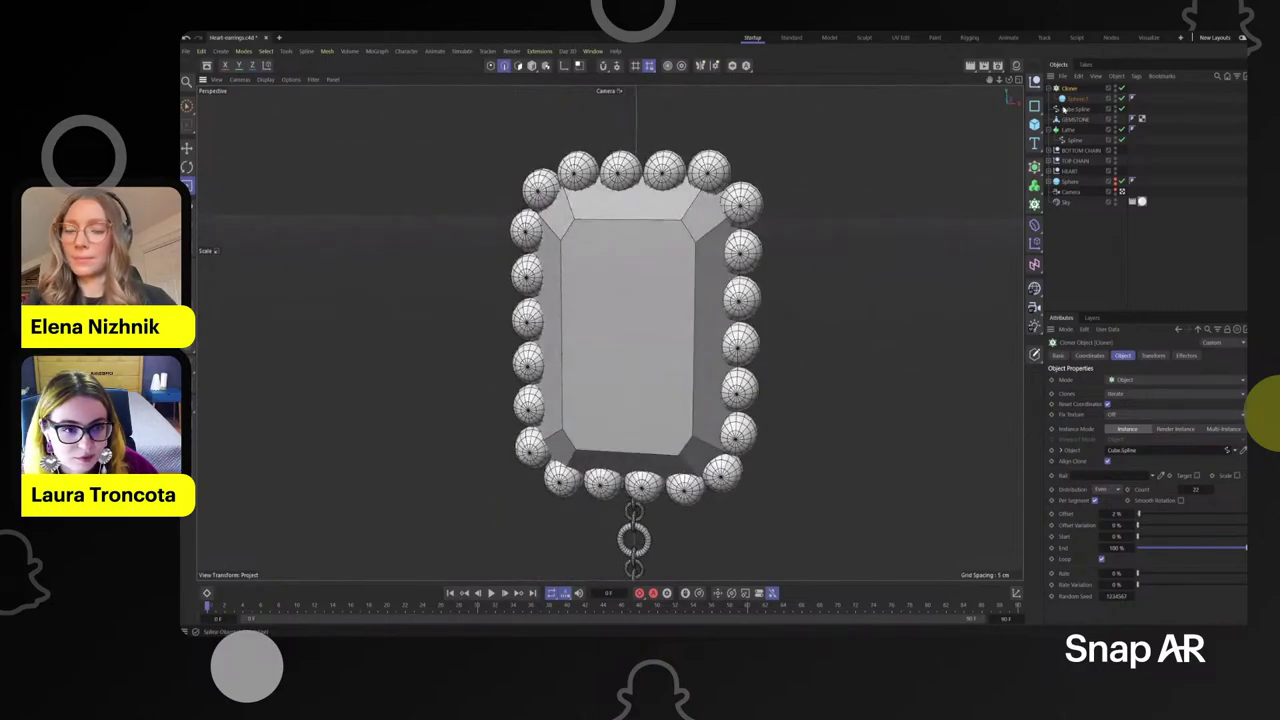
- Select Cube.Spline in Model mode and activate the Scale tool for it
left_click(1077, 100)
left_click(1078, 109)
scroll(672, 321, "down", 2)
left_click(187, 148)
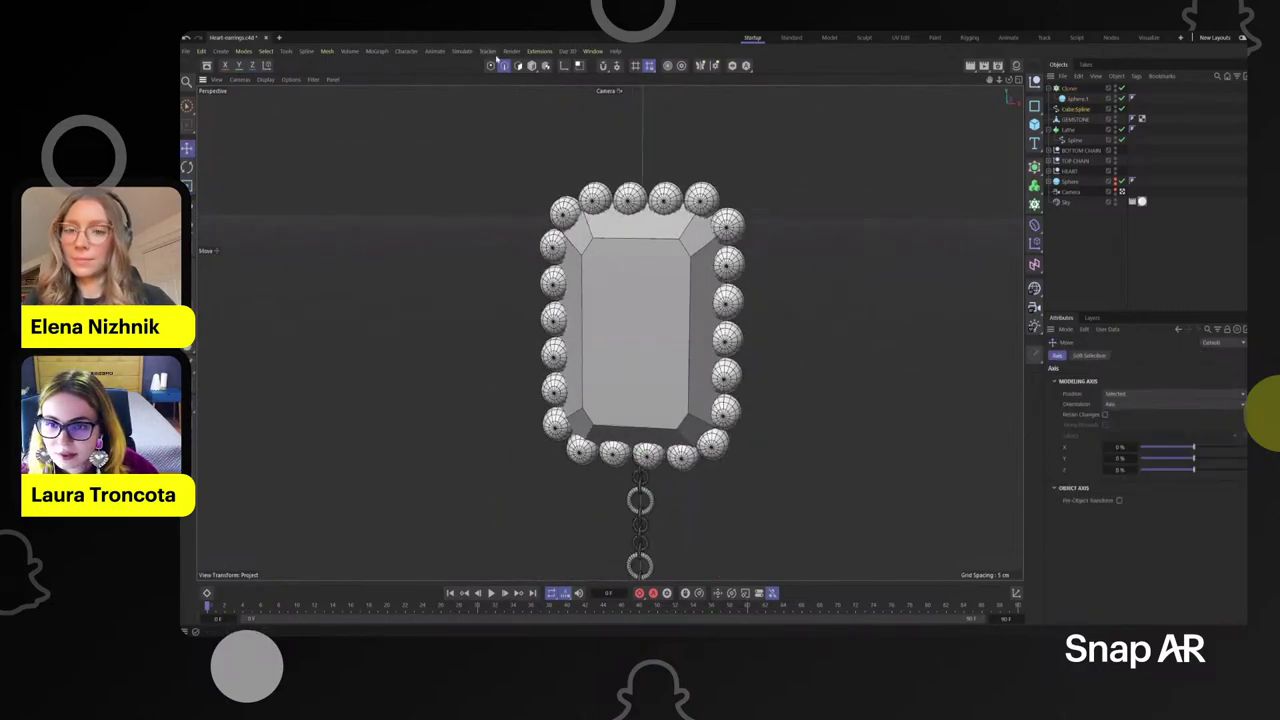
left_click(532, 66)
mouse_move(808, 213)
left_mouse_down("alt")
mouse_move(791, 217)
mouse_move(733, 320)
mouse_move(789, 300)
mouse_move(776, 212)
mouse_move(760, 200)
mouse_move(806, 194)
mouse_move(795, 205)
mouse_move(834, 211)
mouse_move(848, 198)
mouse_move(828, 200)
left_mouse_up("alt")
key("t")
scroll(814, 280, "down", 6)
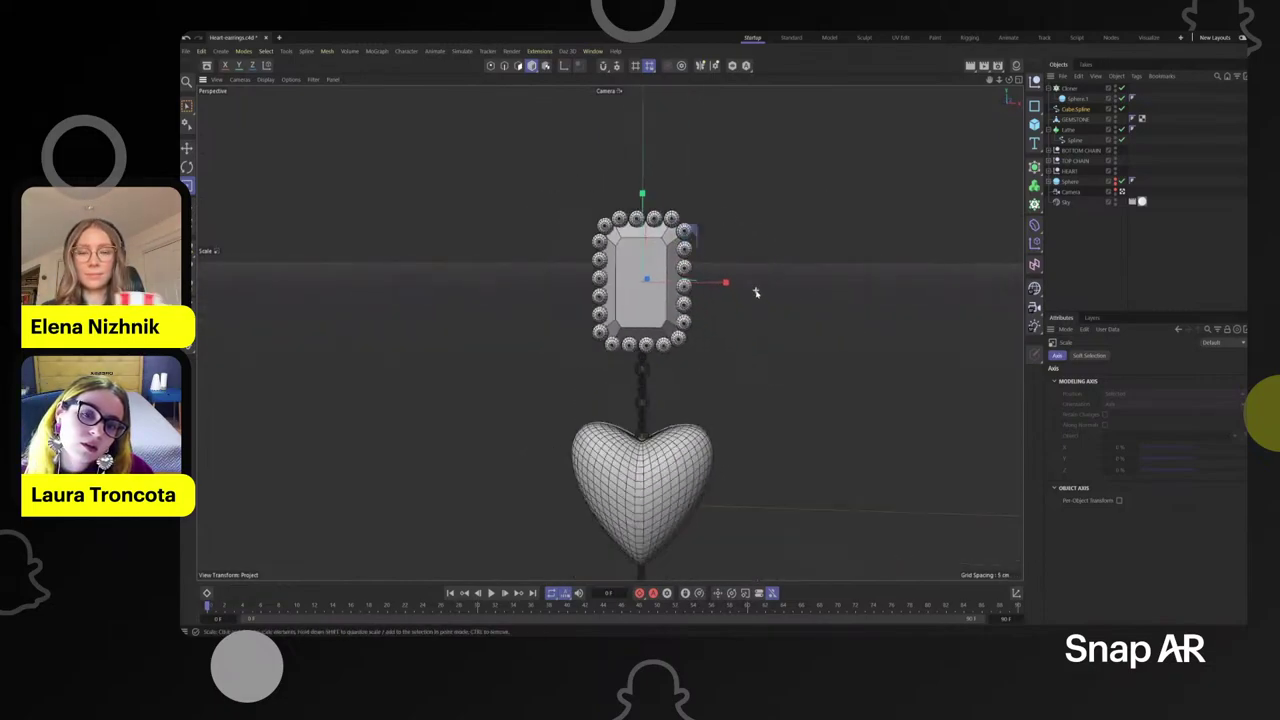
- Examine the sphere-bordered gemstone's proportions against the chain, heart and teardrop
scroll(772, 365, "down", 2)
scroll(694, 306, "up", 6)
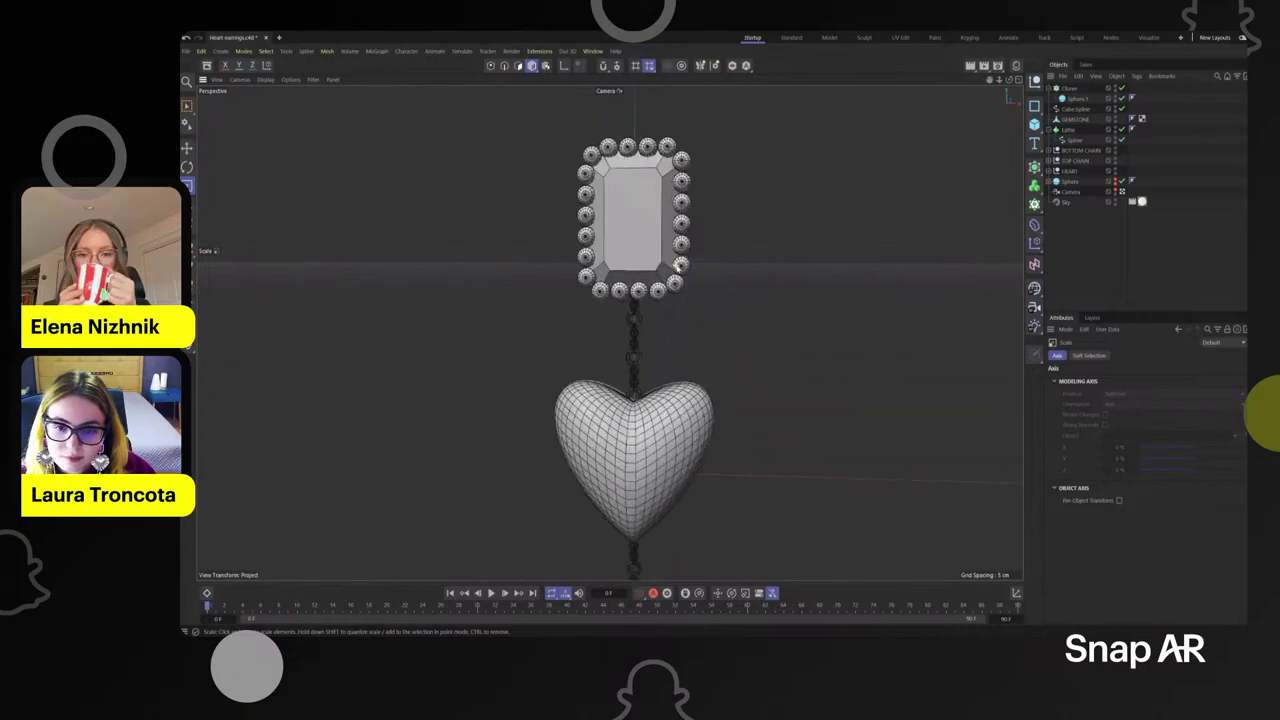
middle_click_drag(771, 156, 743, 237, "alt")
scroll(743, 237, "up", 4)
left_click_drag(743, 237, 849, 271, "alt")
scroll(714, 266, "up", 2)
left_click(1076, 109)
key("e")
scroll(849, 271, "down", 3)
scroll(723, 226, "down", 2)
middle_click_drag(802, 425, 728, 297, "alt")
scroll(728, 297, "down", 2)
scroll(730, 305, "up", 1)
middle_click_drag(743, 363, 726, 328, "alt")
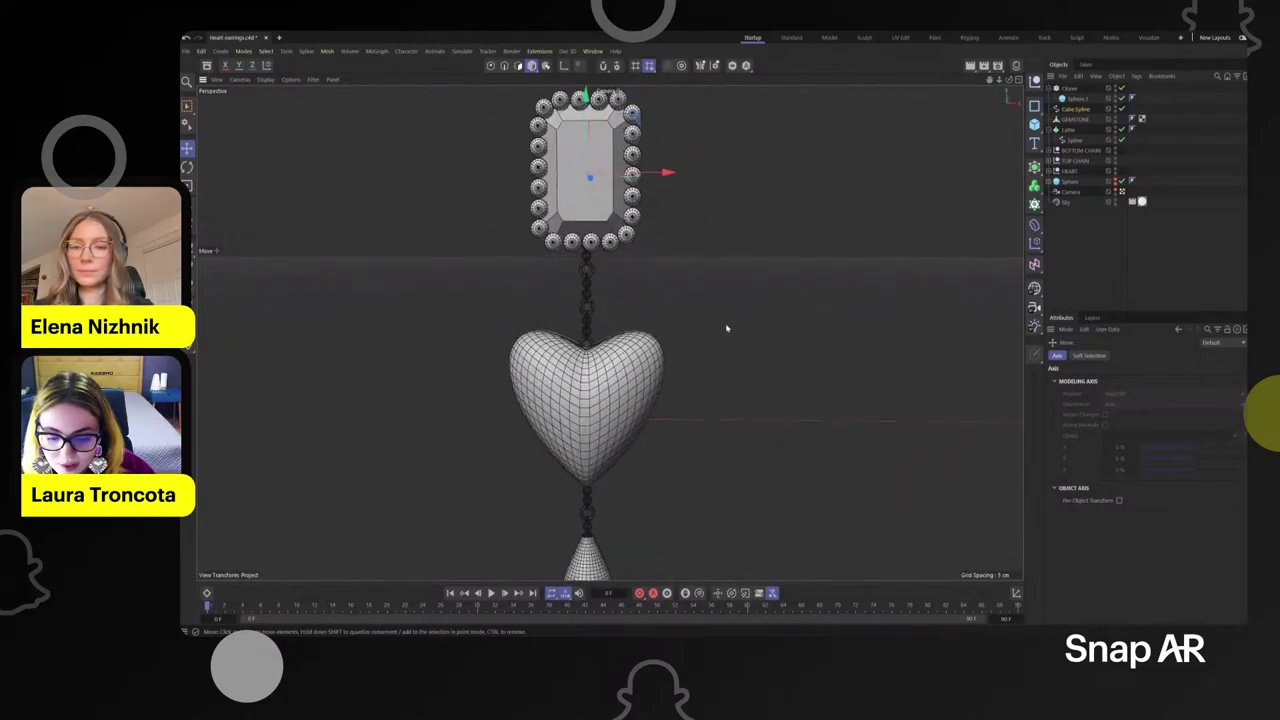
scroll(726, 326, "down", 3)
scroll(722, 237, "up", 4)
middle_click_drag(708, 186, 712, 246, "alt")
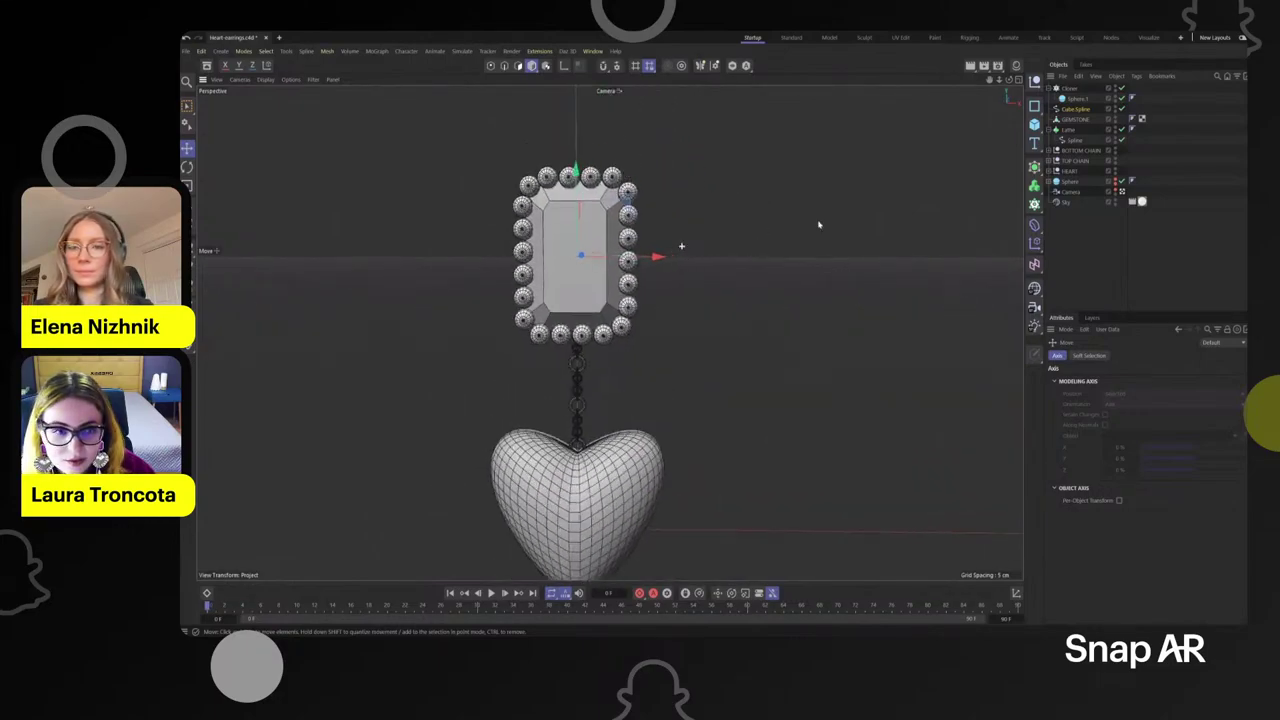
- Group the Cloner and Cube.Spline into a null and rename it pearls
left_click(1051, 89)
left_click(1068, 89)
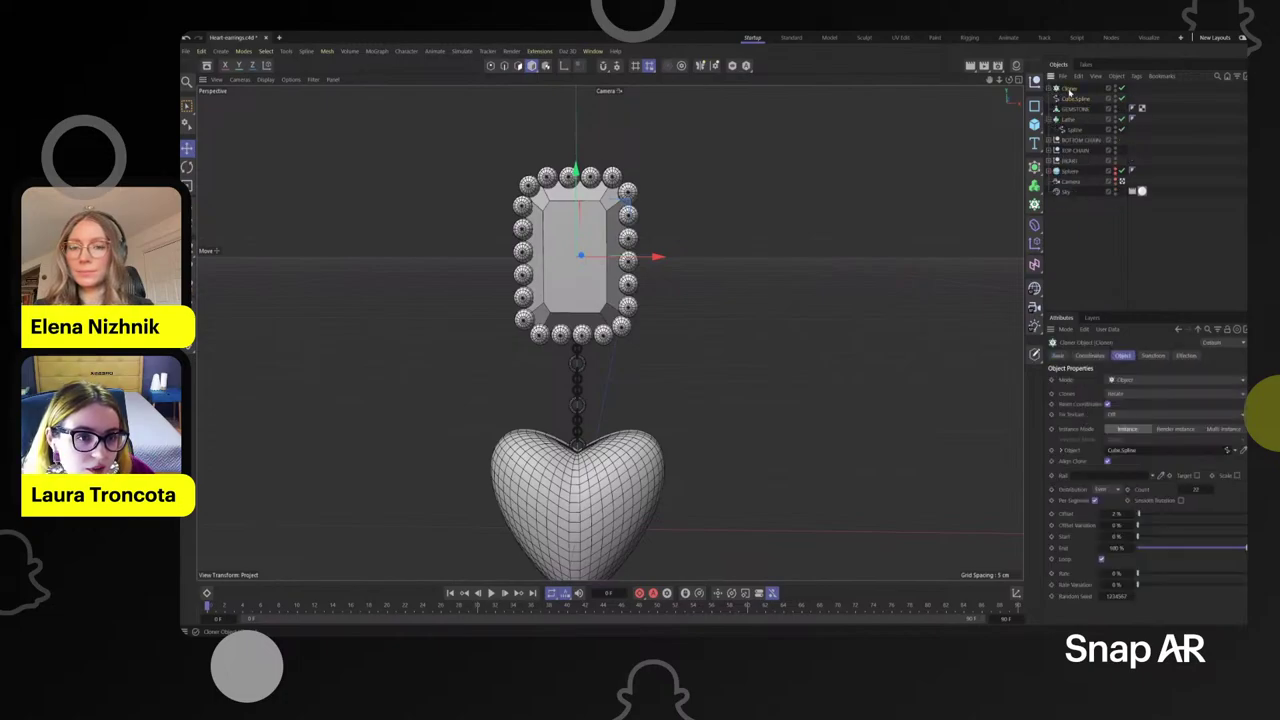
left_click(1072, 100, "shift")
right_click(1072, 100)
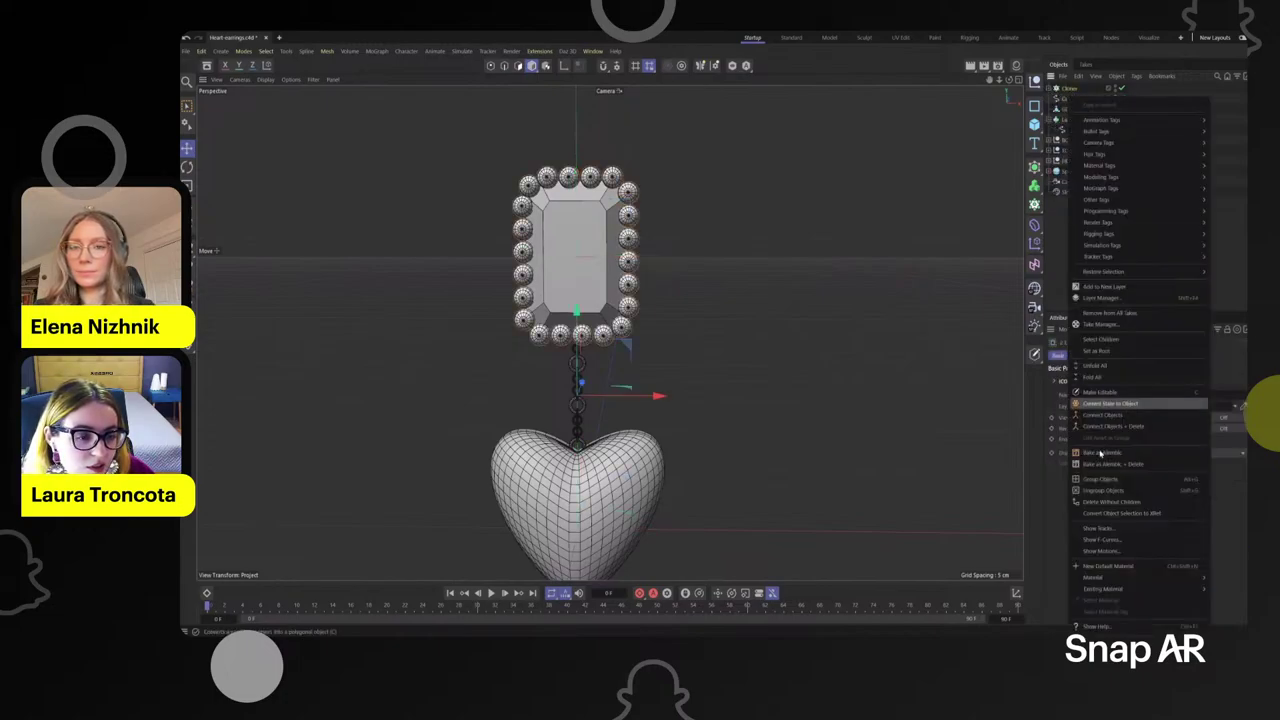
left_click(1108, 484)
double_click(1068, 89)
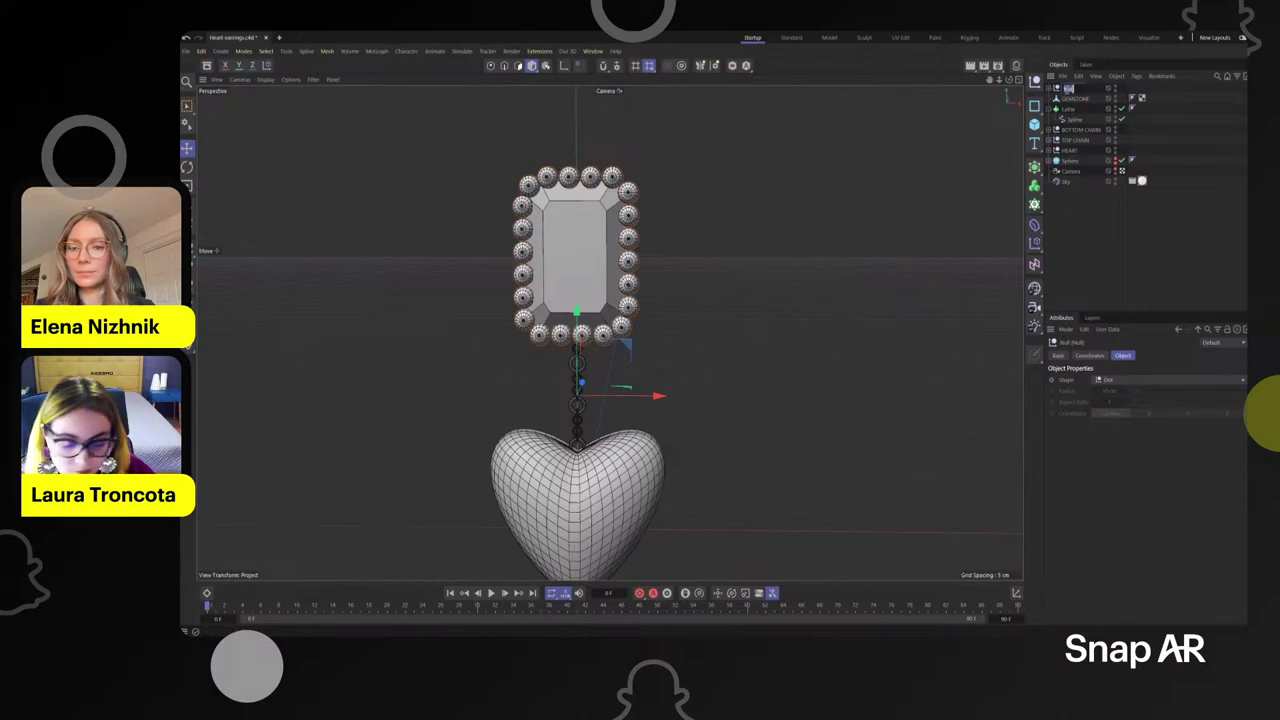
type("pearls")
key("Return")
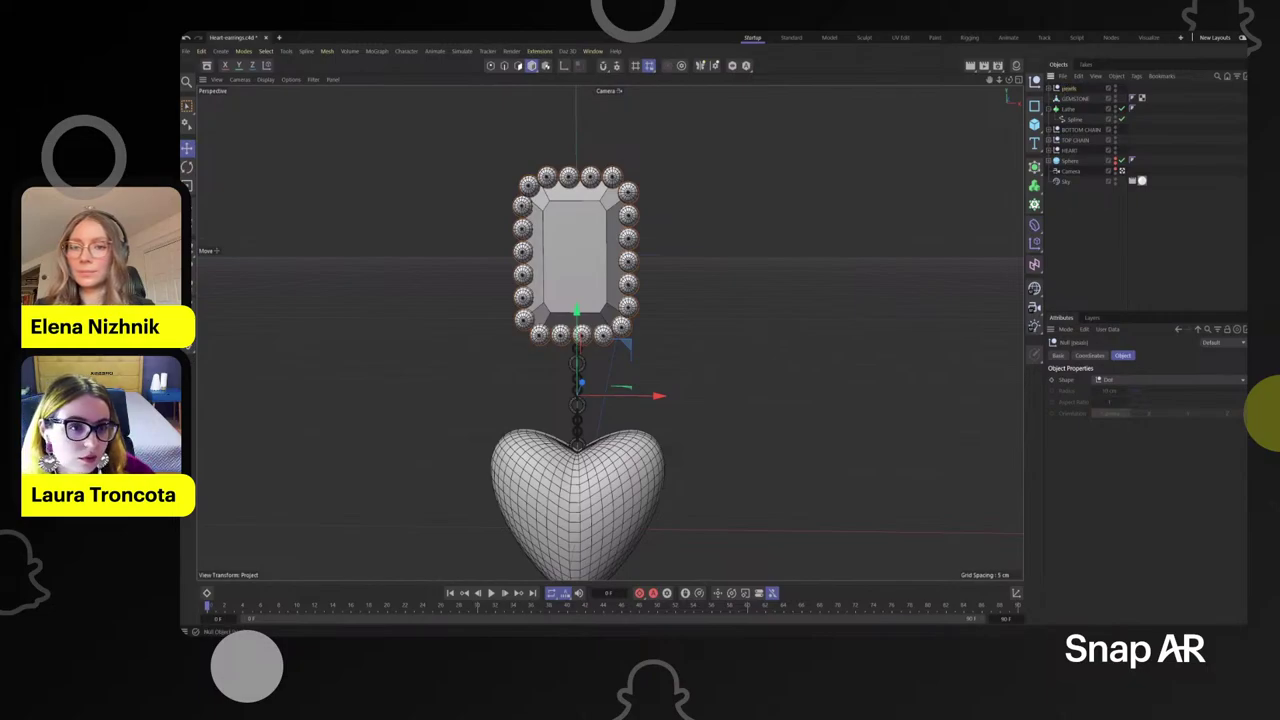
- Rename the Lathe object as BOTTOM PEARL
left_click(1049, 110)
double_click(1067, 110)
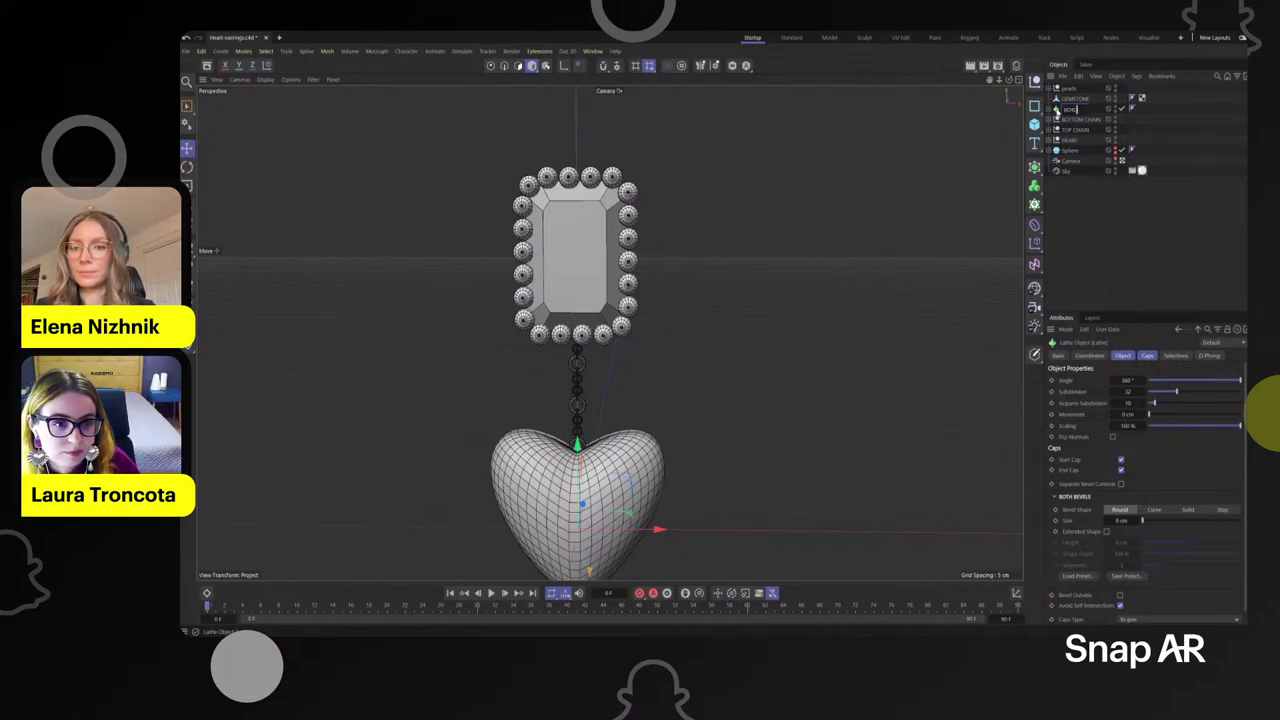
type("BOTTOM PEARL")
key("Return")
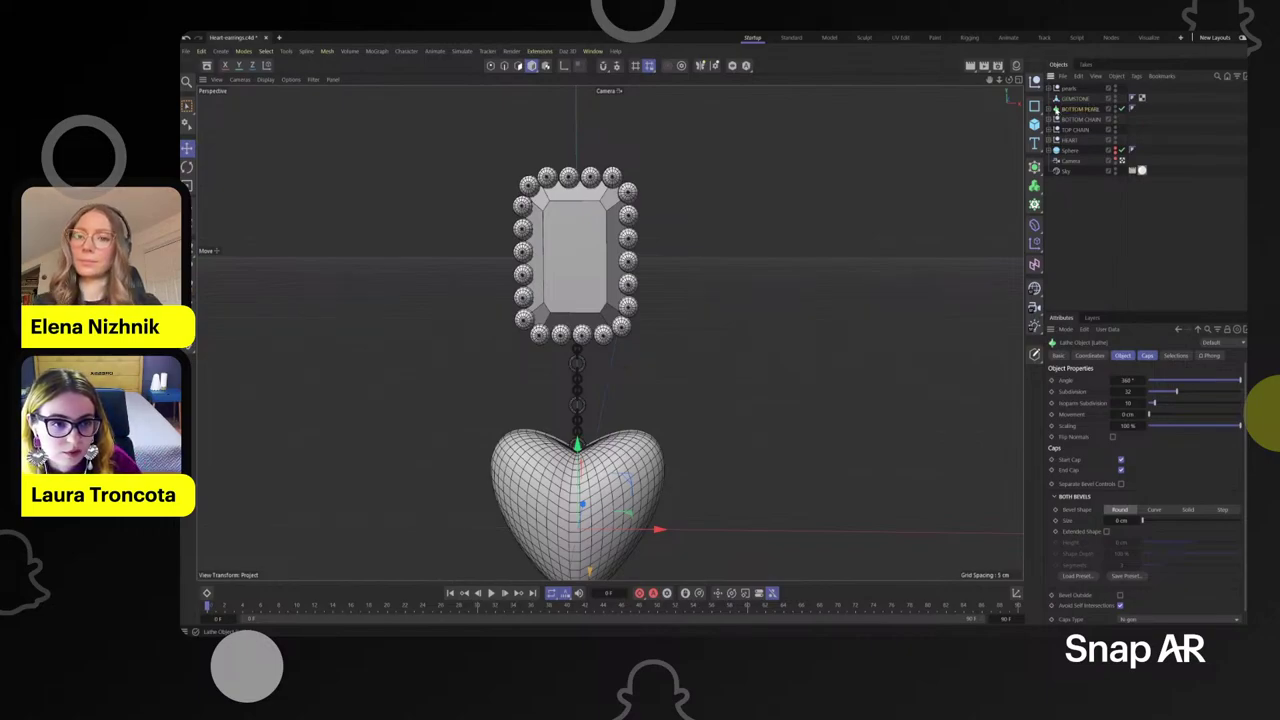
- Examine the full earring from the gemstone down through the heart to the teardrop in the perspective view
scroll(1000, 149, "down", 2)
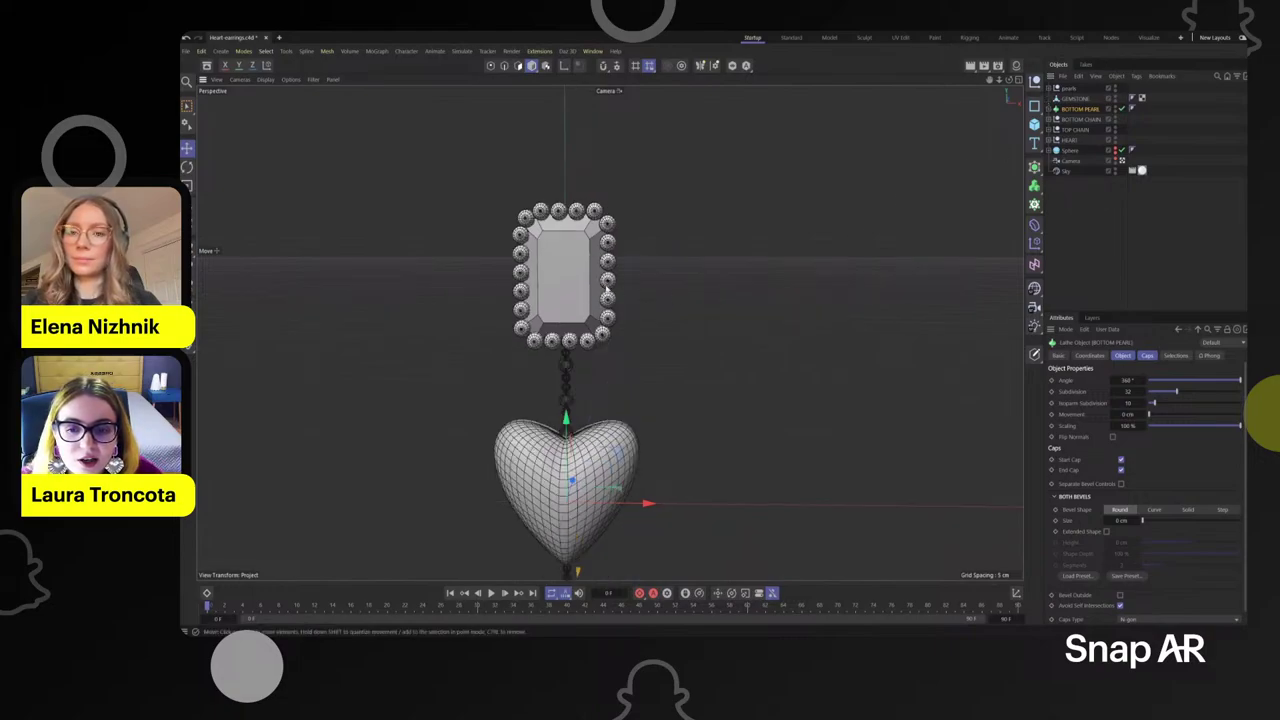
scroll(578, 352, "up", 1)
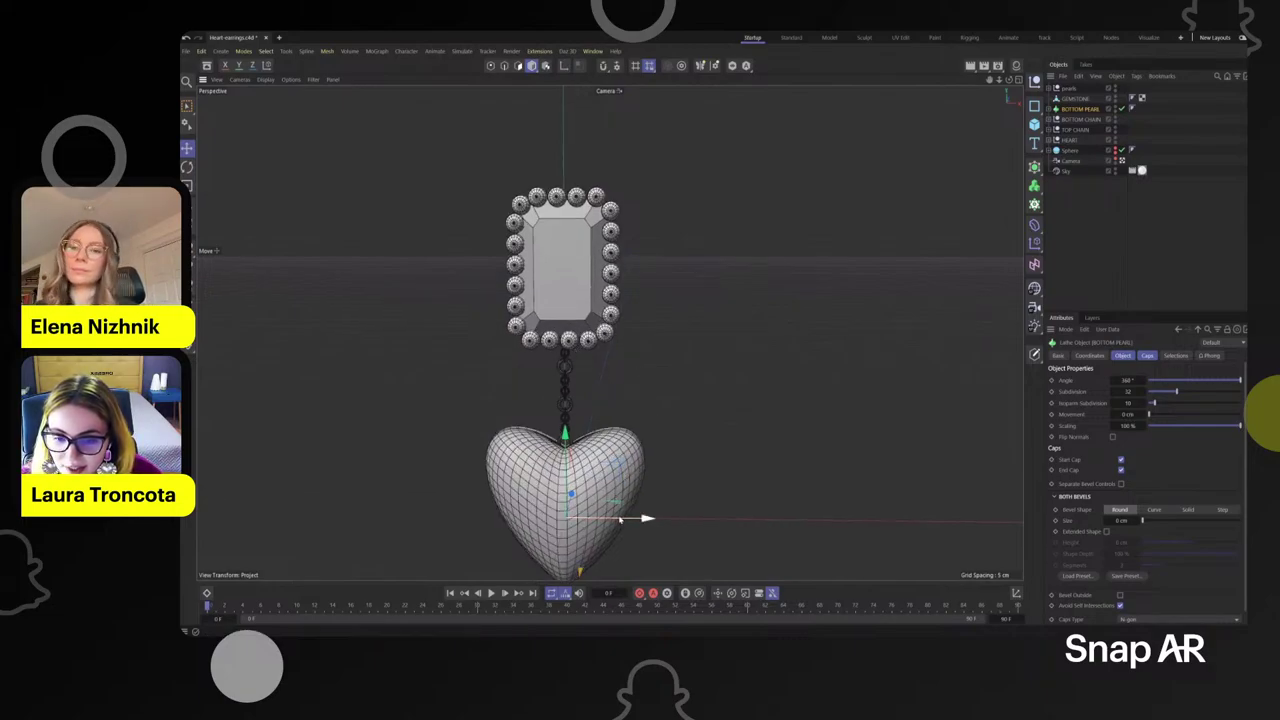
scroll(632, 487, "down", 2)
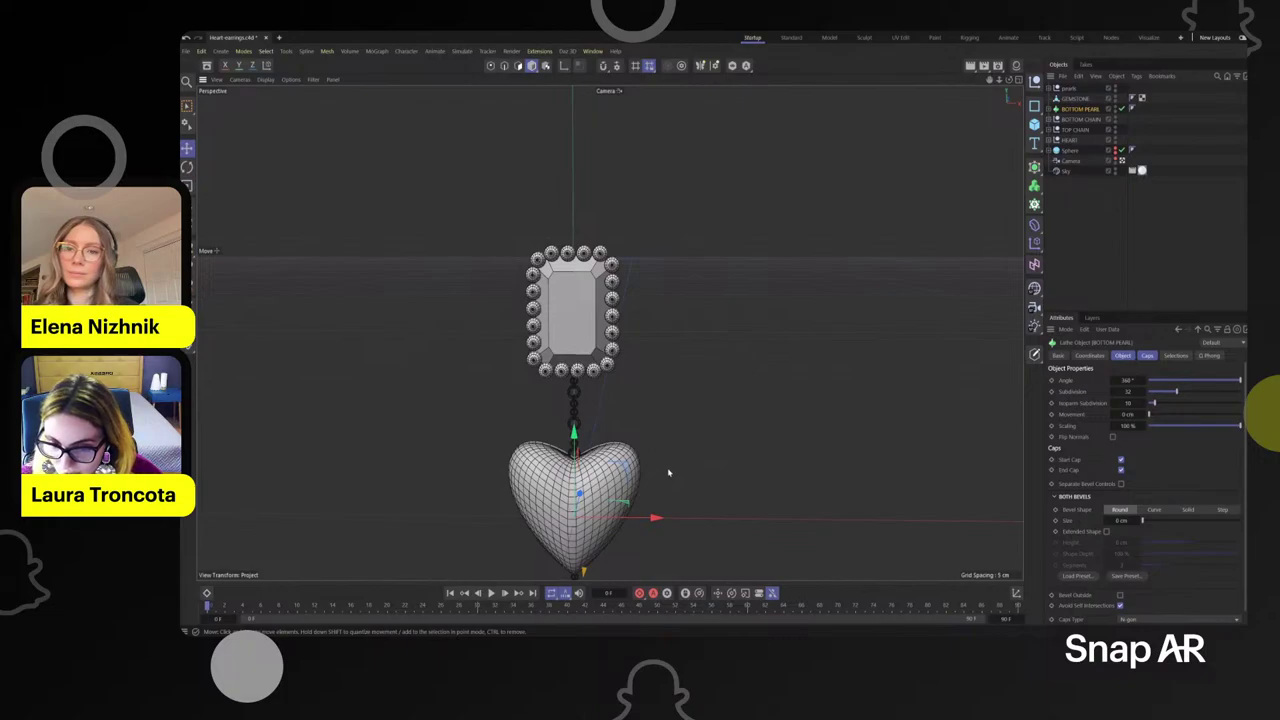
middle_click_drag(686, 475, 706, 286, "alt")
scroll(616, 302, "up", 3)
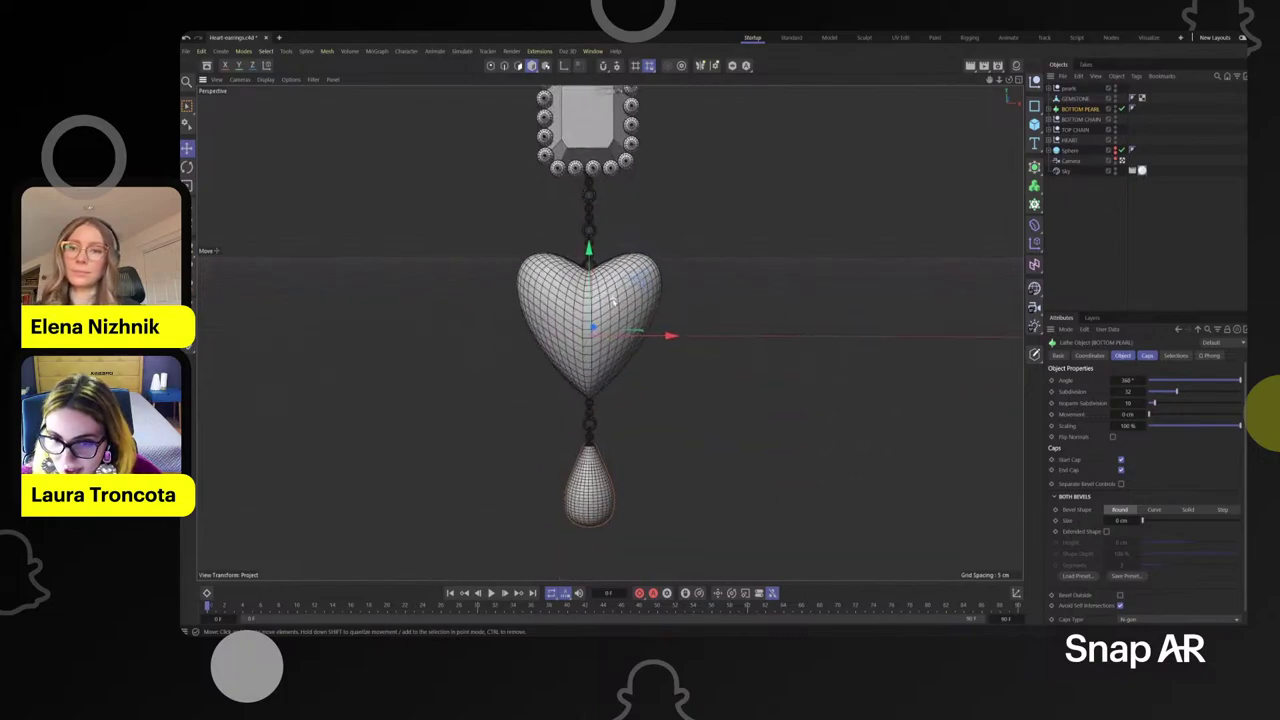
scroll(614, 323, "down", 3)
mouse_move(615, 478)
middle_mouse_down("alt")
mouse_move(620, 429)
mouse_move(626, 460)
middle_mouse_up("alt")
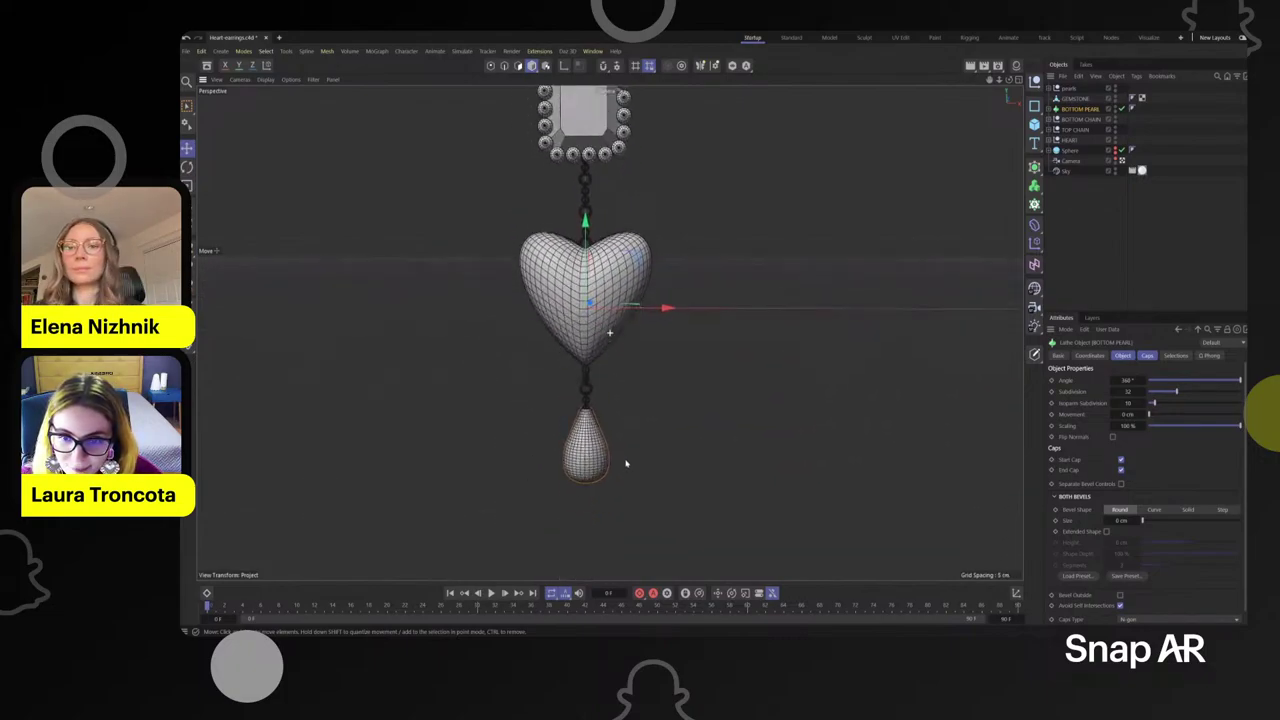
scroll(560, 274, "down", 1)
- Display all four views and frame the wireframe heart in the front view with nothing selected
middle_click(507, 232)
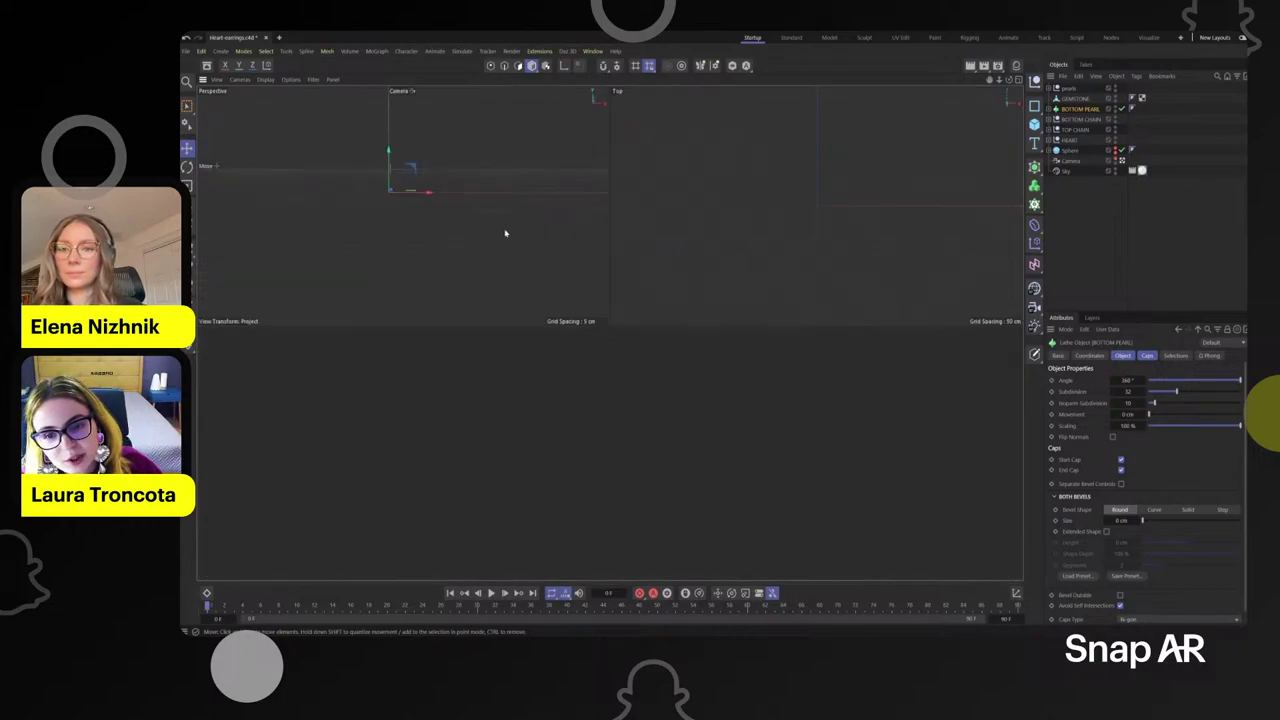
scroll(758, 463, "down", 8)
middle_click_drag(754, 545, 752, 465, "alt")
scroll(752, 465, "up", 5)
left_click(883, 429)
scroll(757, 431, "up", 4)
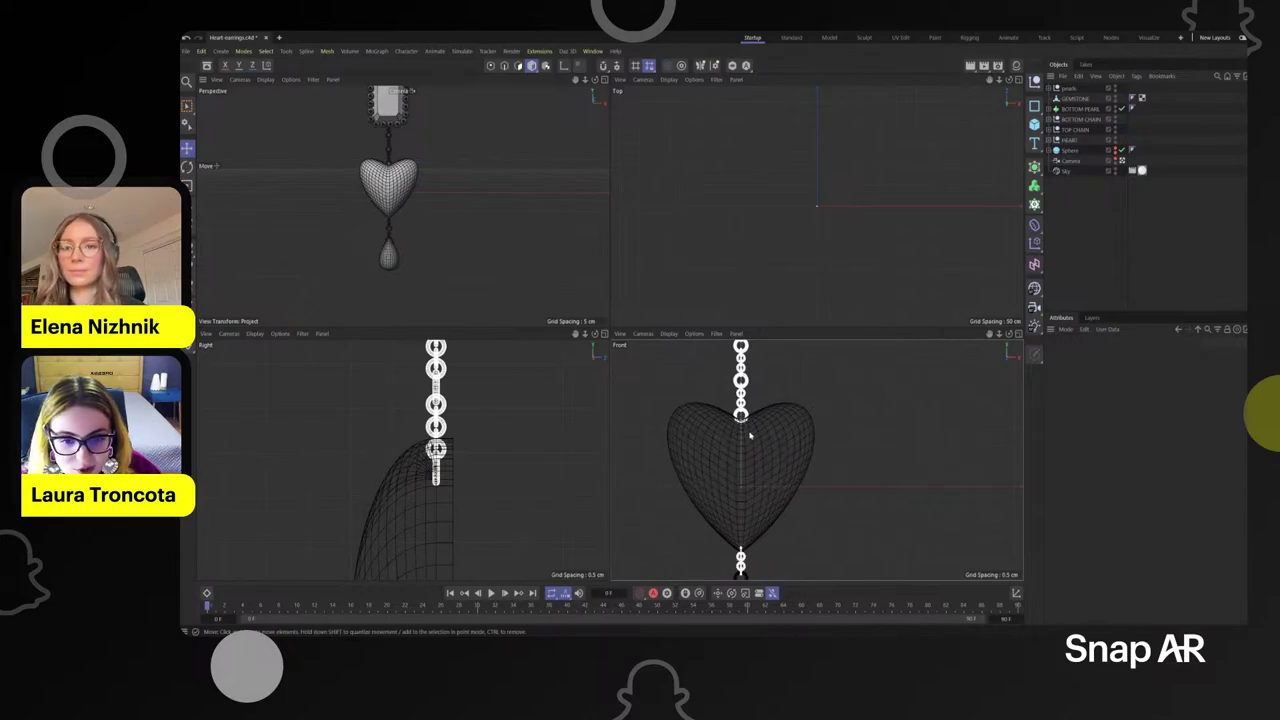
scroll(800, 463, "up", 3)
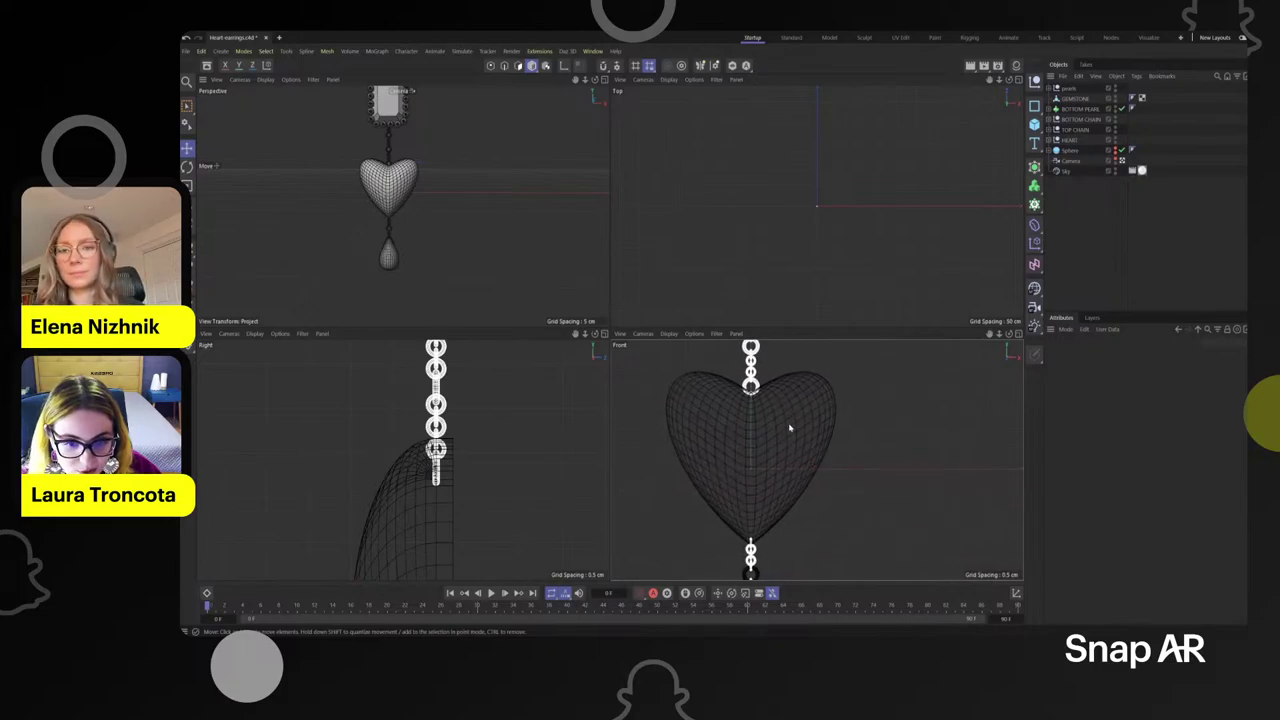
scroll(791, 428, "up", 1)
scroll(793, 431, "down", 1)
- Take a screen snip of the heart in the front view and look for it among the system notifications
key("super+shift+s")
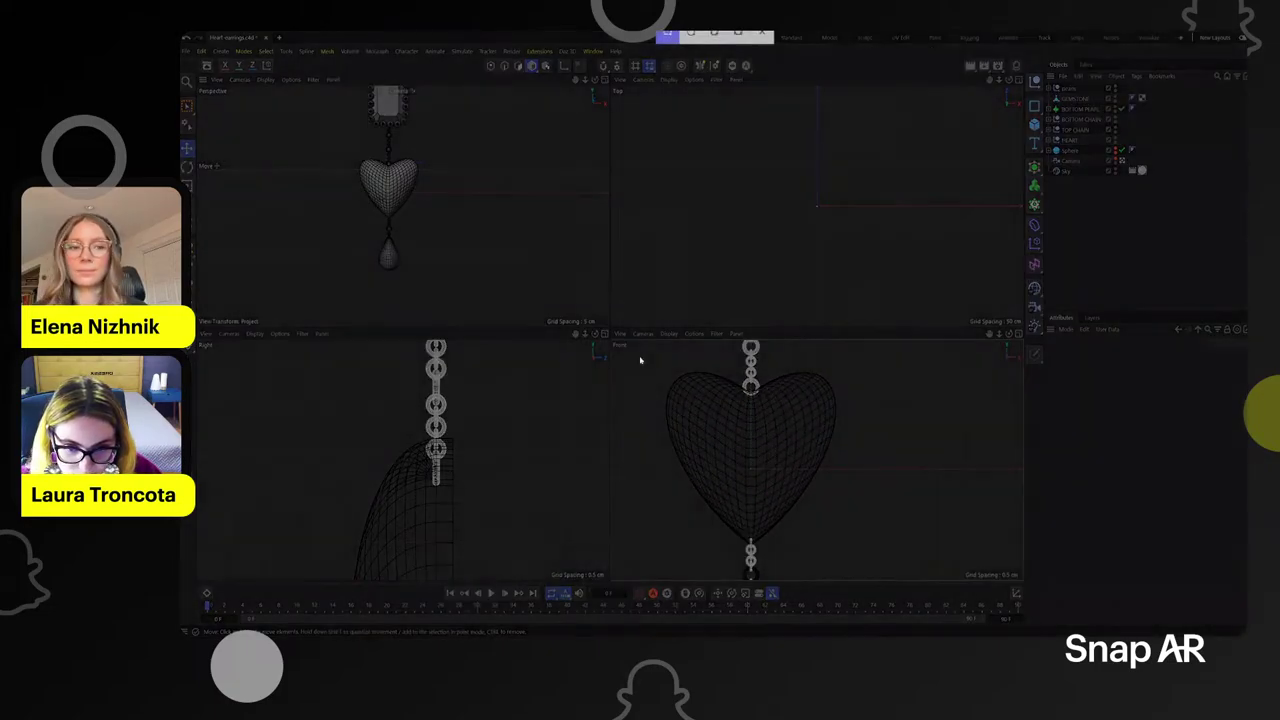
left_click_drag(640, 357, 858, 557)
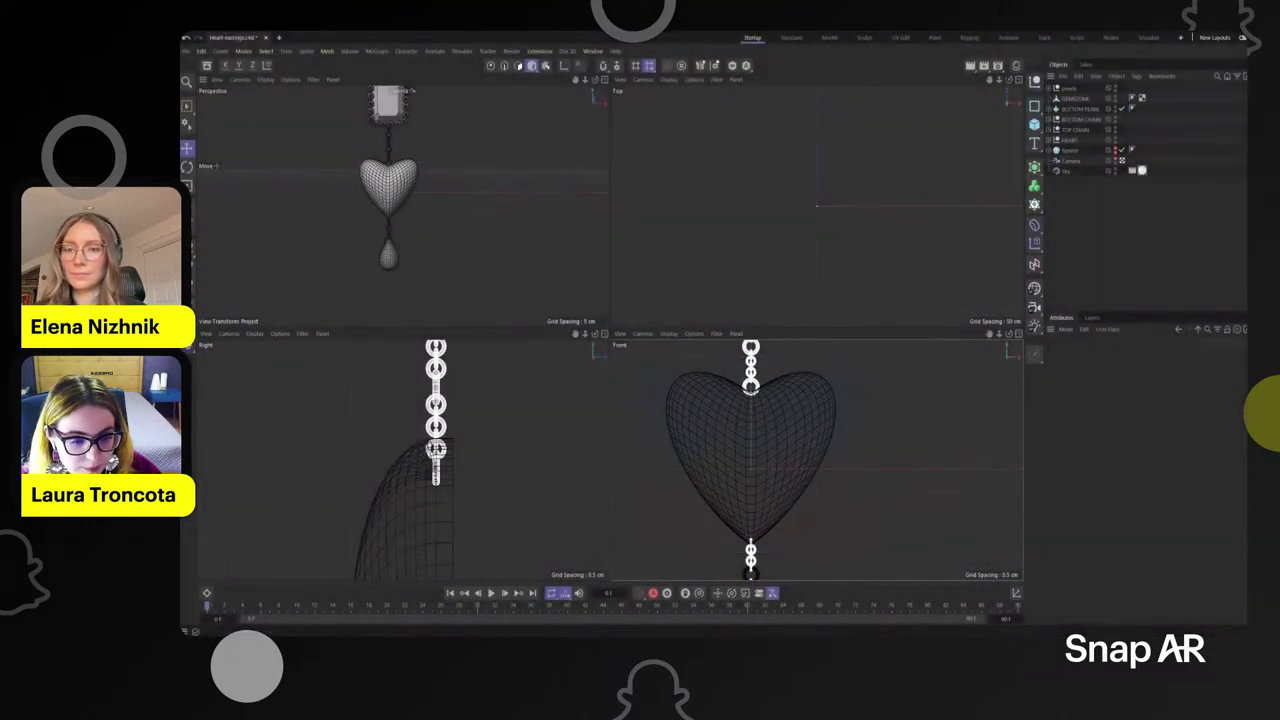
key("super+a")
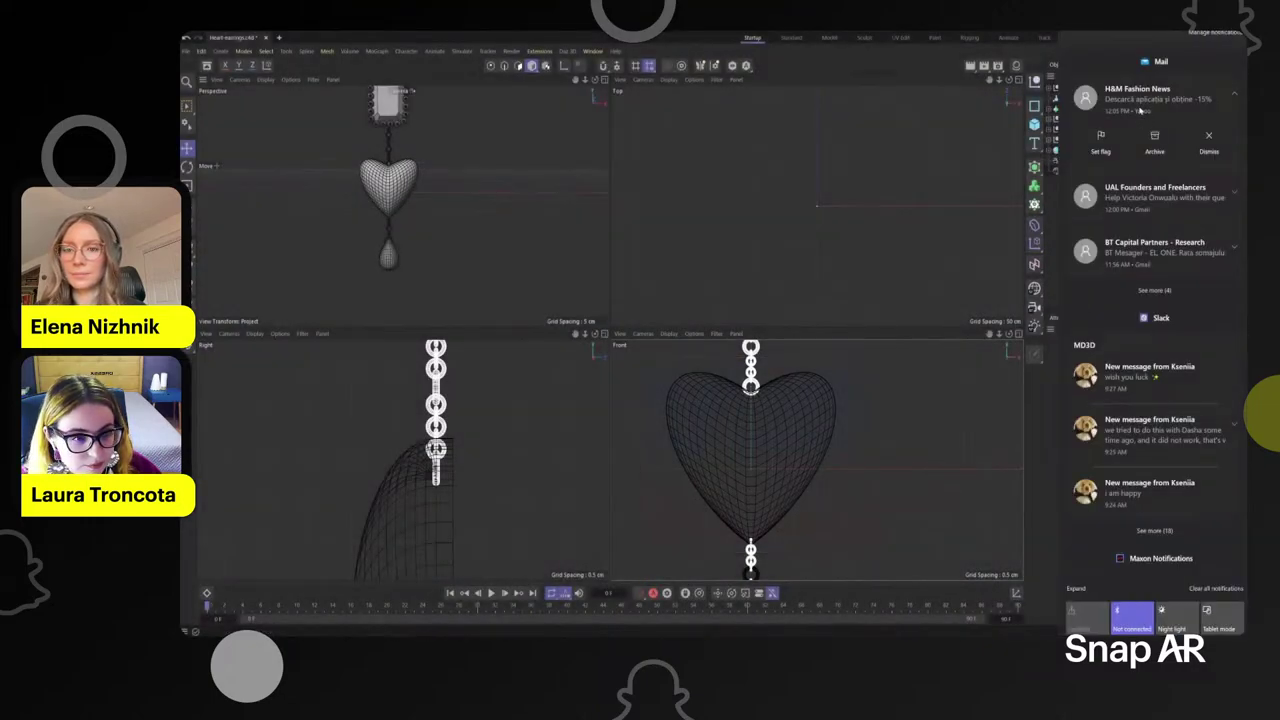
scroll(1000, 166, "up", 1)
key("super+a")
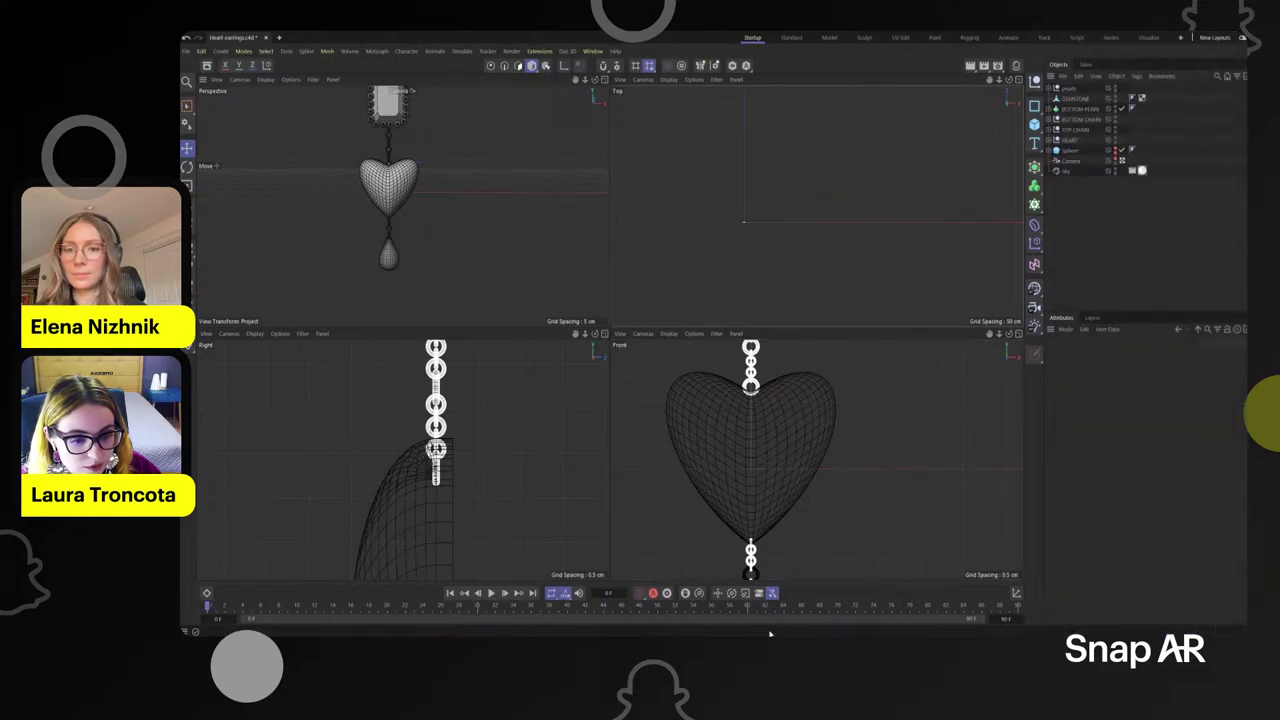
- Capture a new screen snip of the whole heart in the front view and check the system notifications for it
scroll(688, 398, "down", 1)
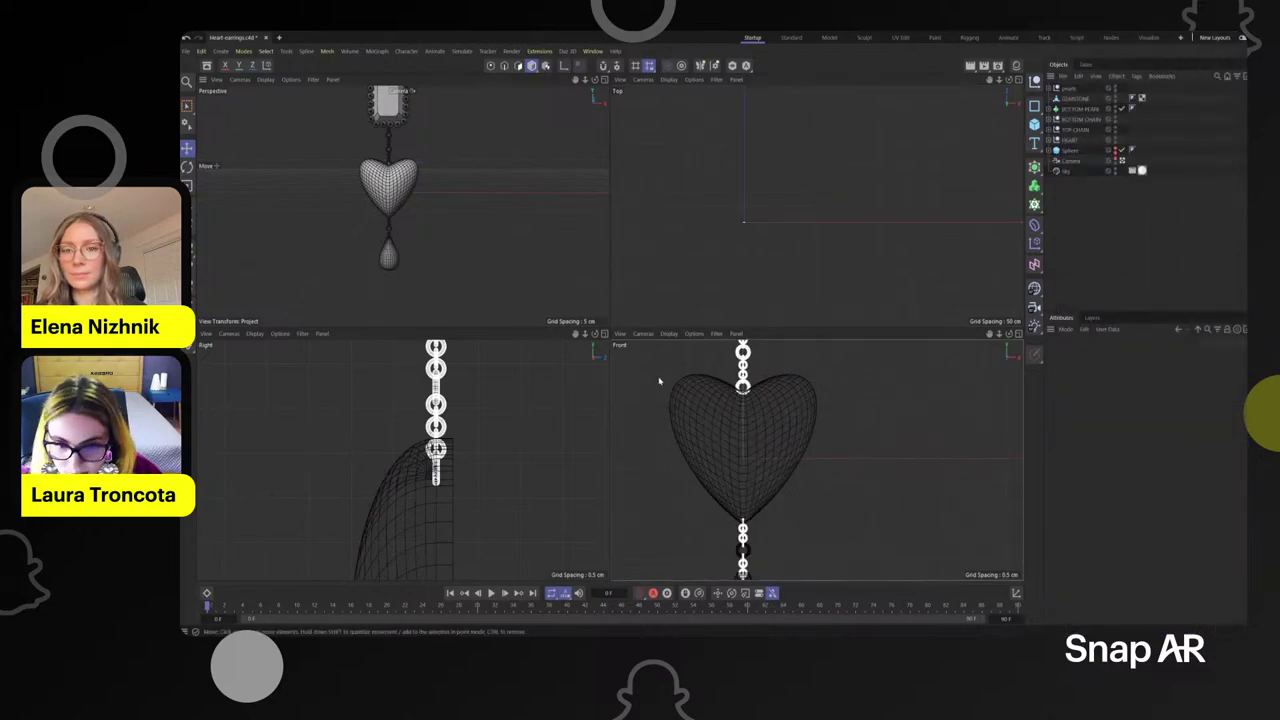
key("super+shift+s")
left_click_drag(643, 365, 835, 531)
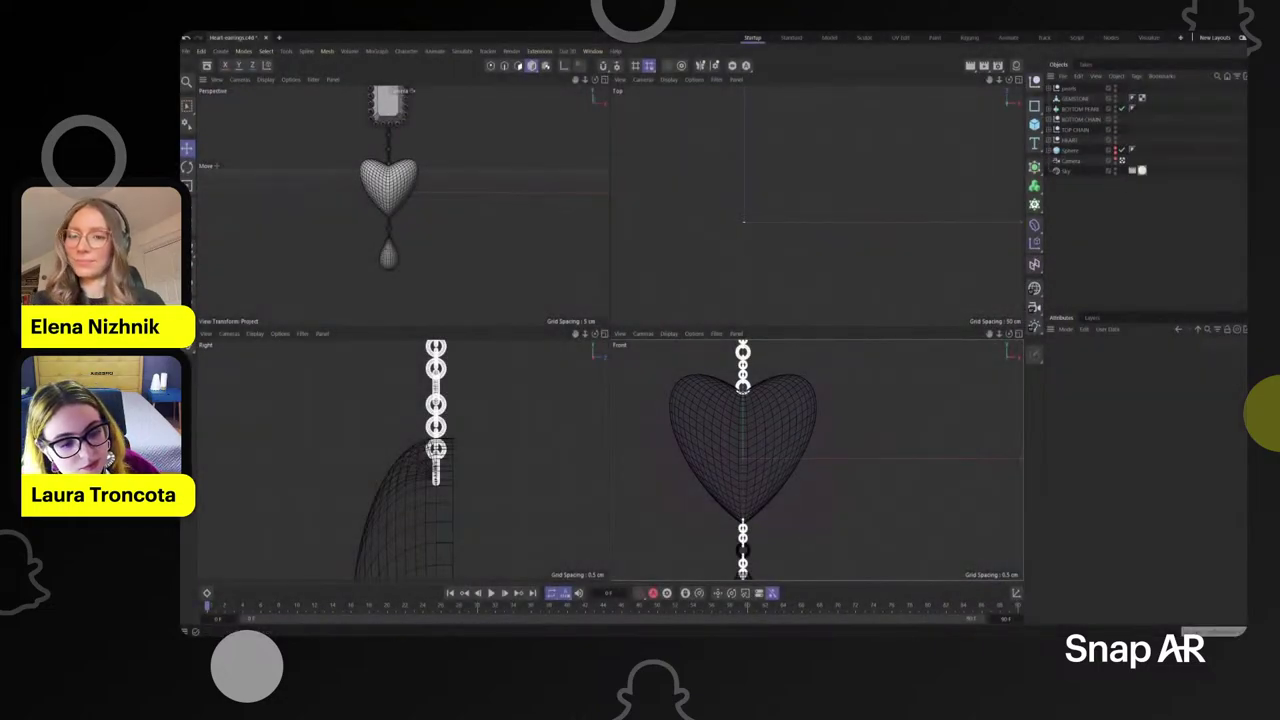
left_click(1236, 647)
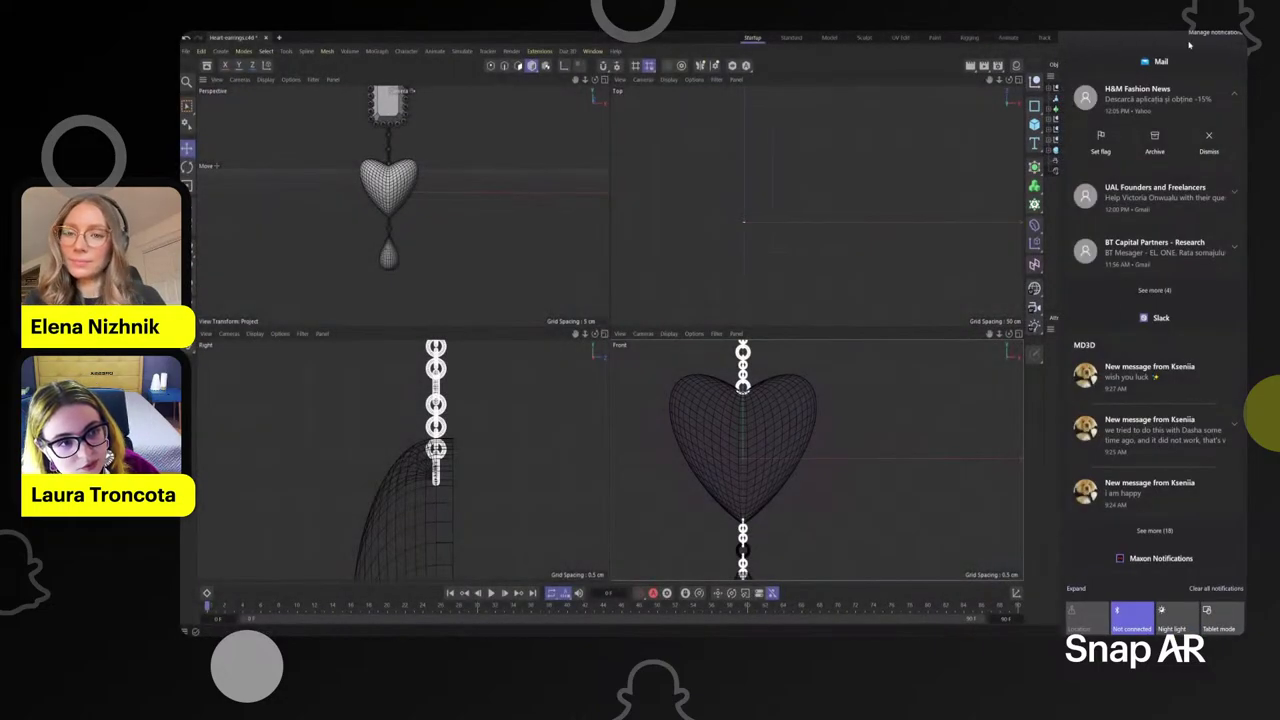
left_click(764, 580)
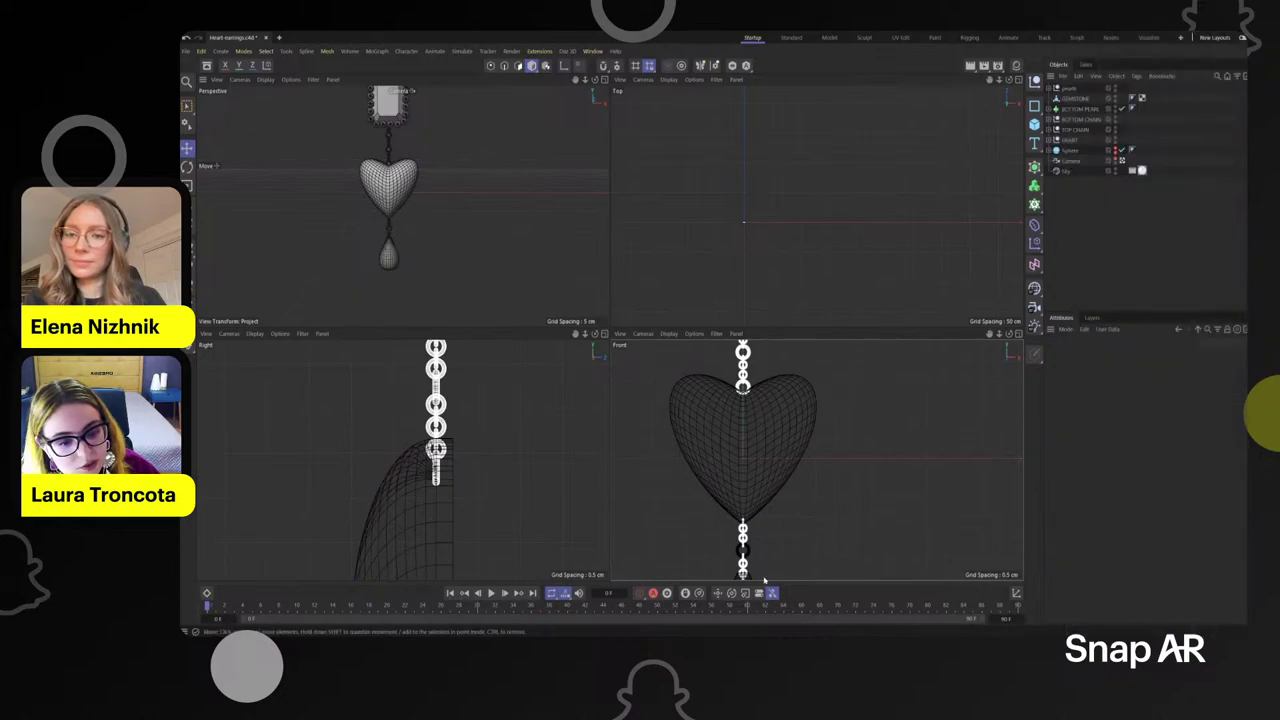
scroll(746, 544, "up", 1)
scroll(785, 450, "down", 2)
middle_click_drag(803, 444, 793, 458, "alt")
scroll(793, 440, "up", 1)
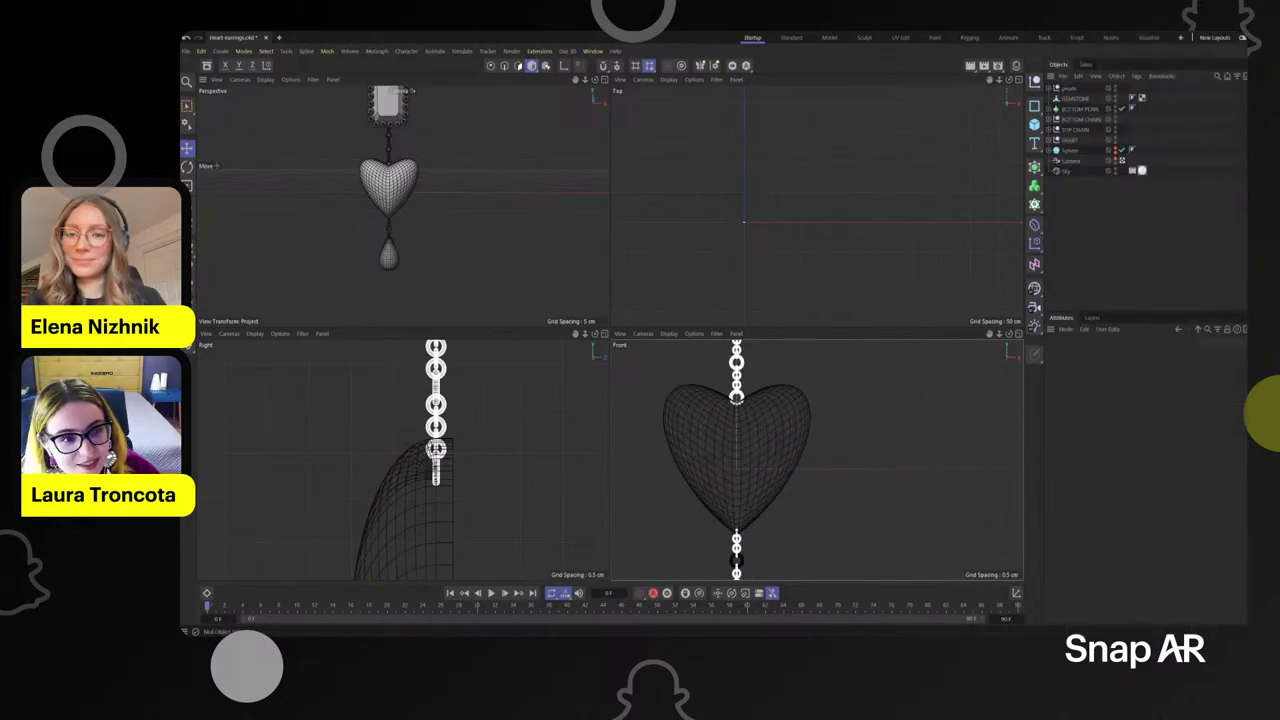
key("super+d")
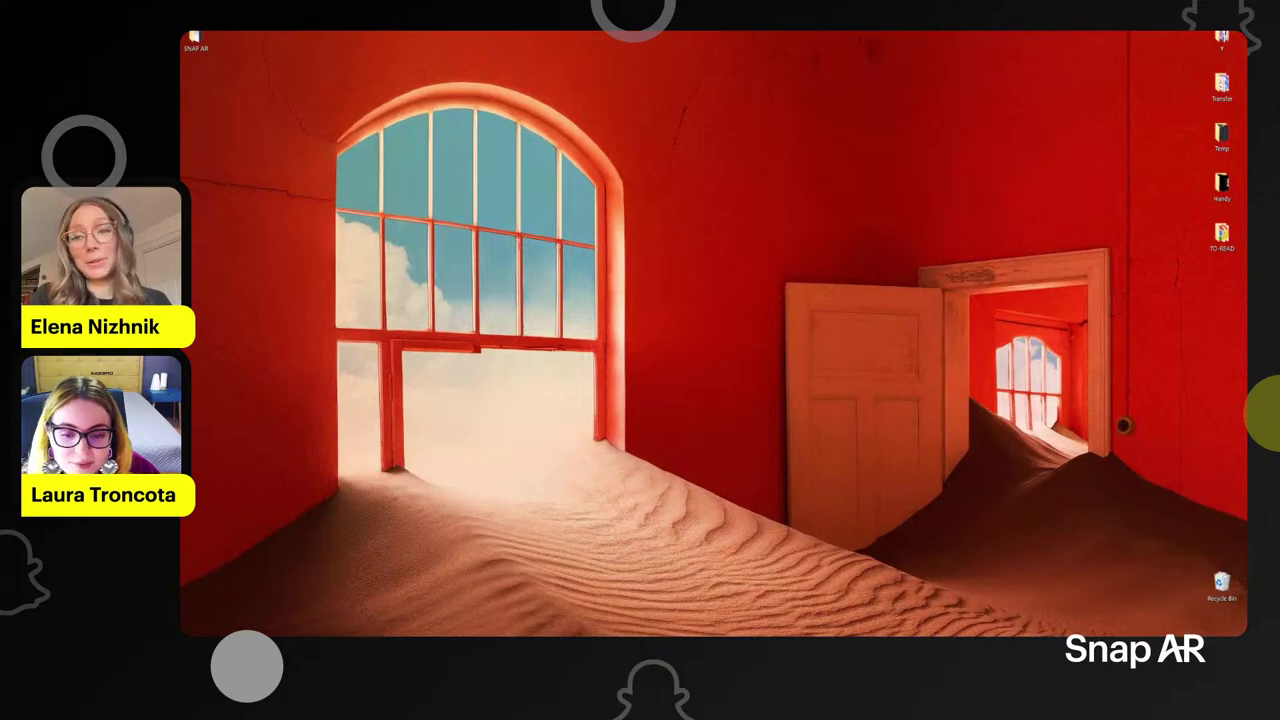
key("super+d")
middle_click_drag(701, 422, 721, 426, "alt")
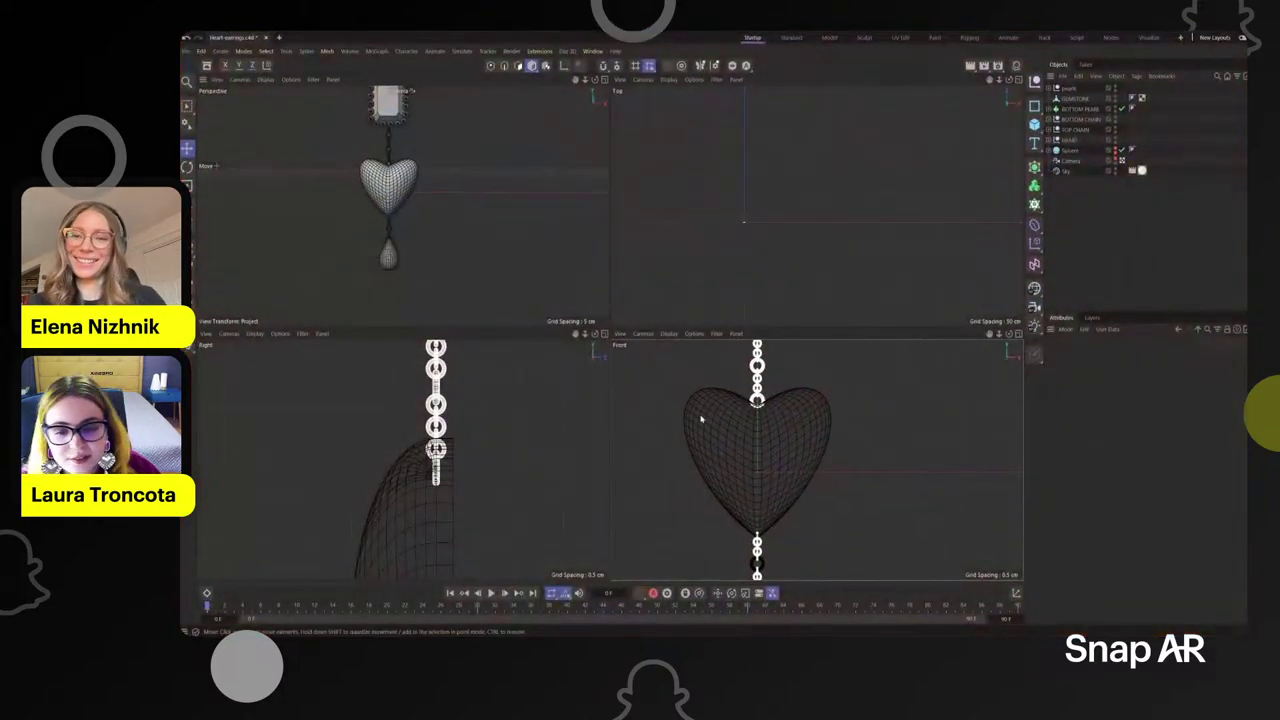
scroll(785, 452, "up", 1)
scroll(859, 389, "down", 1)
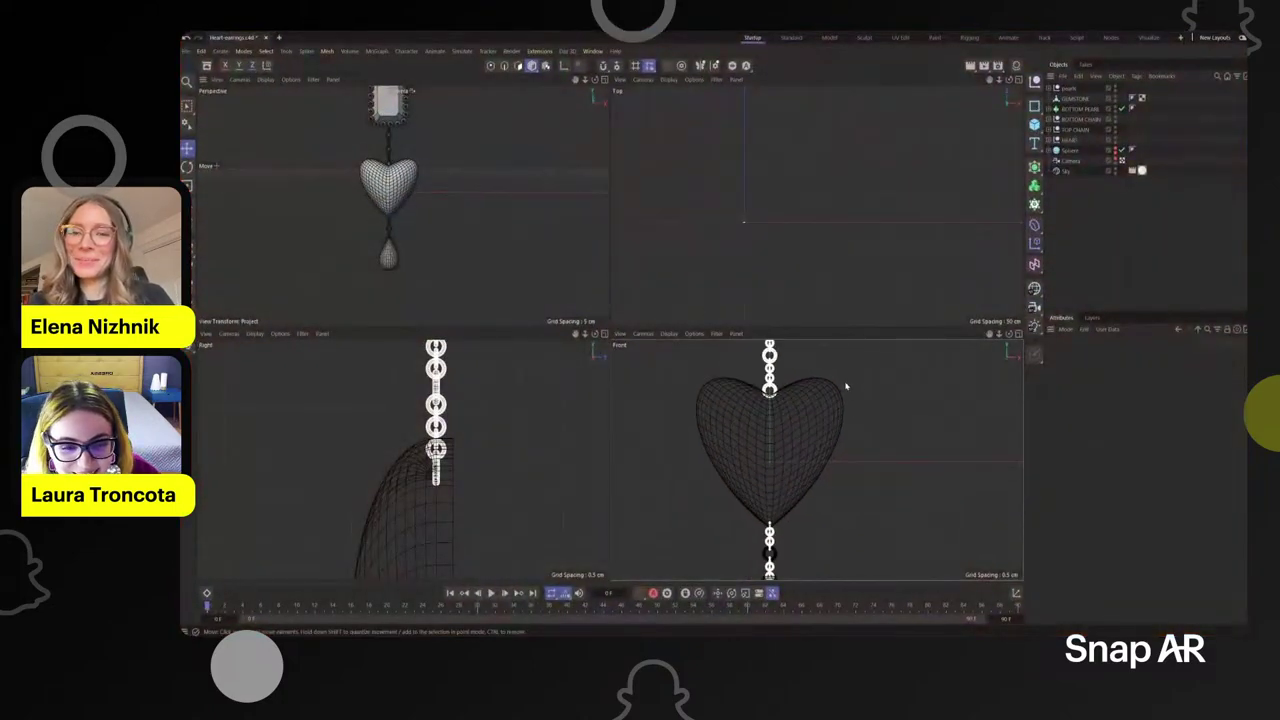
middle_click_drag(813, 396, 812, 412, "alt")
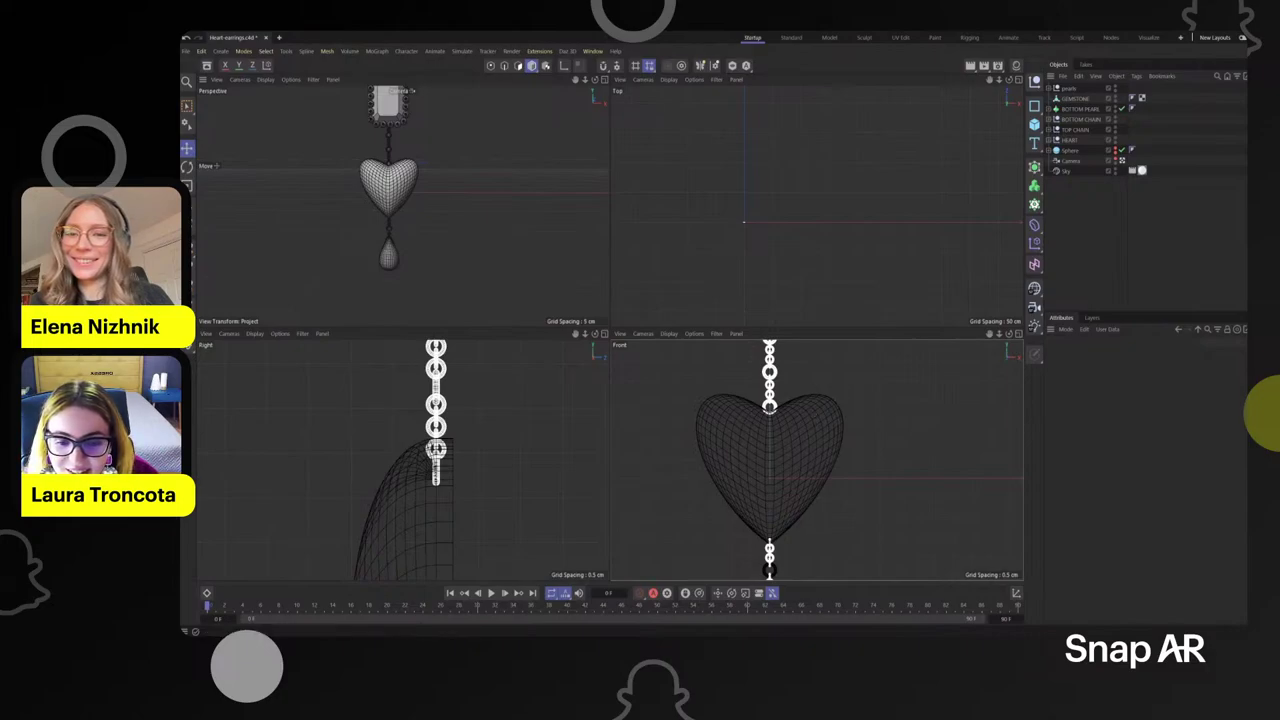
right_click(873, 380)
left_click(849, 381)
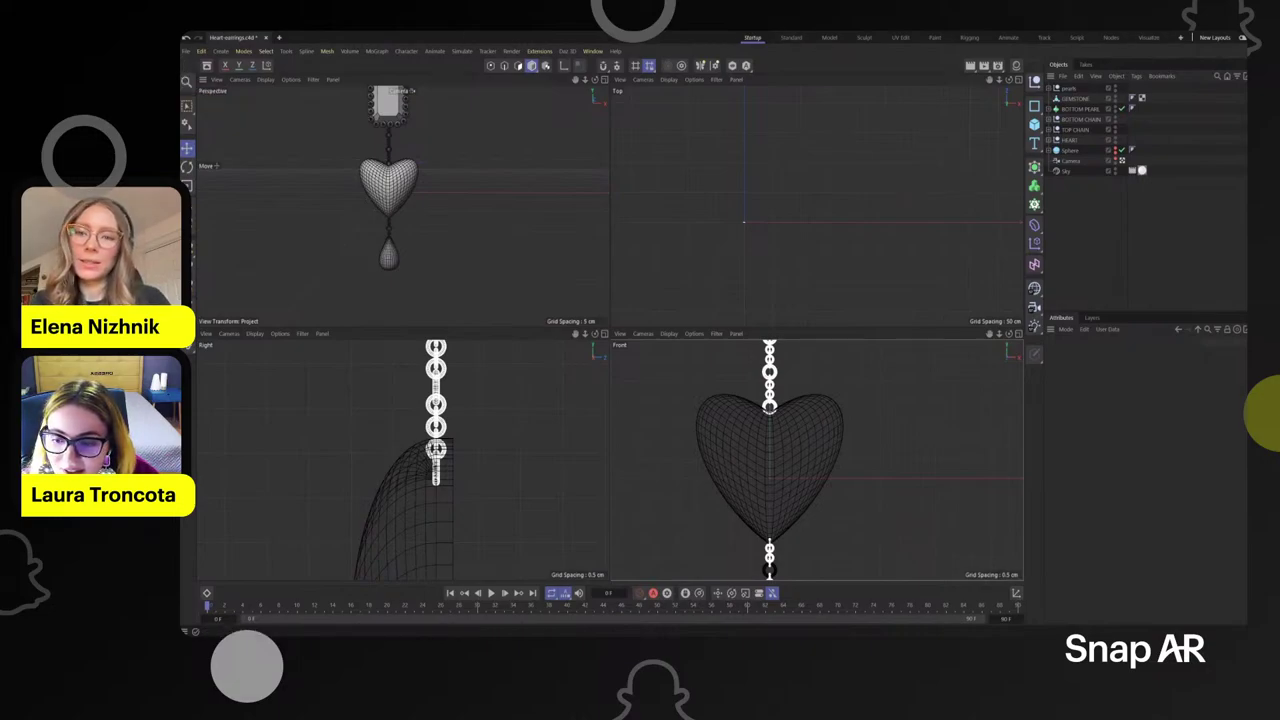
- Launch Paint and paste the captured heart image onto the blank canvas
key("super")
type("PAINT")
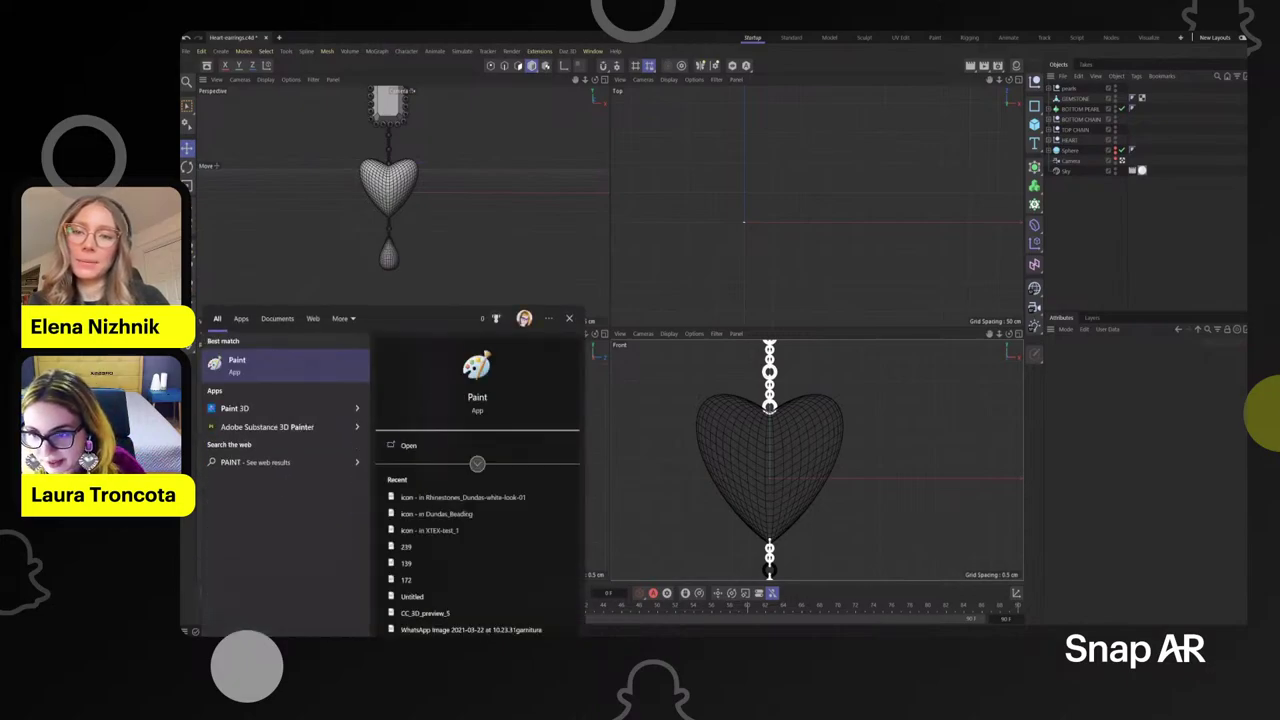
key("Return")
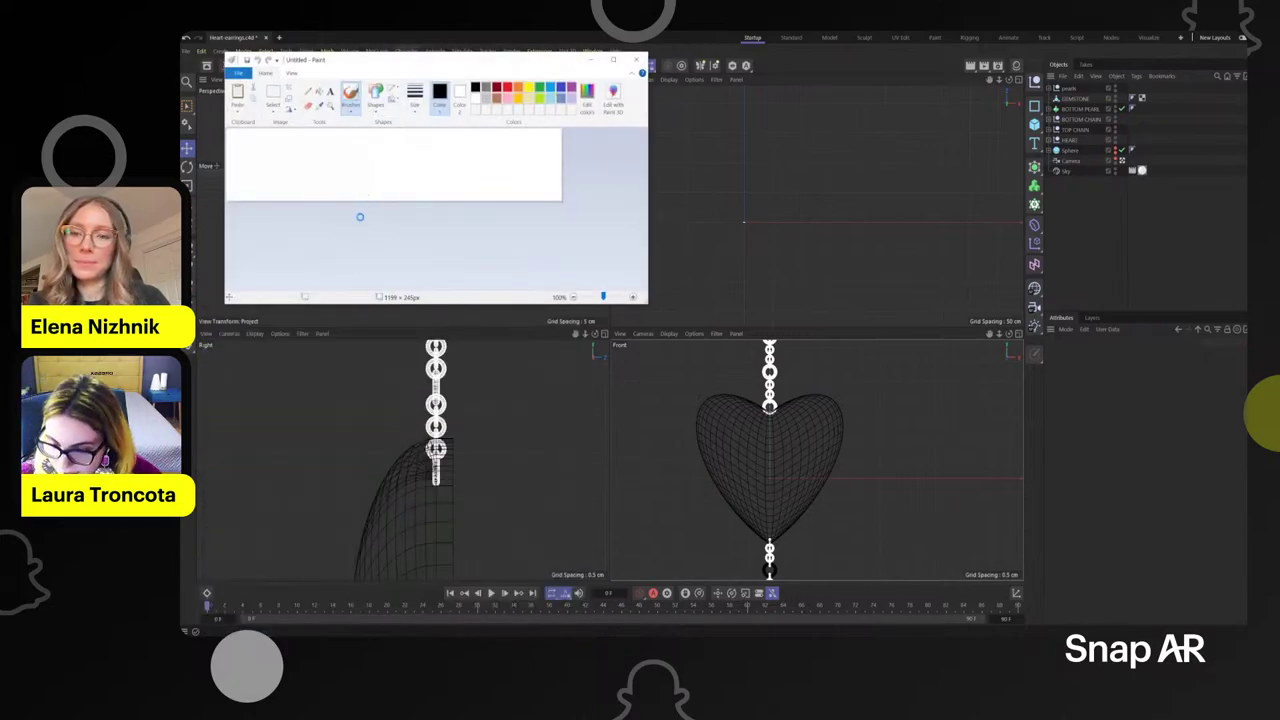
key("ctrl+v")
scroll(376, 178, "down", 1)
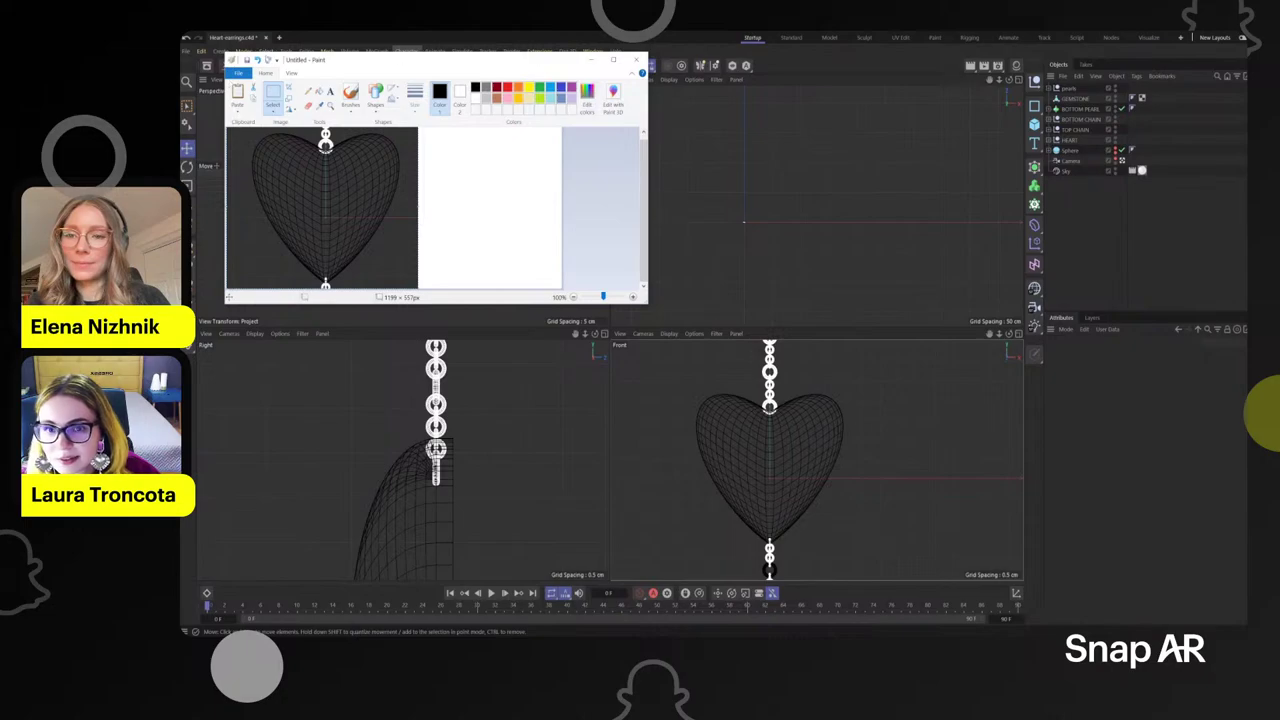
- Save the pasted image to the Desktop as a PNG named HEART and put Paint away
key("ctrl+s")
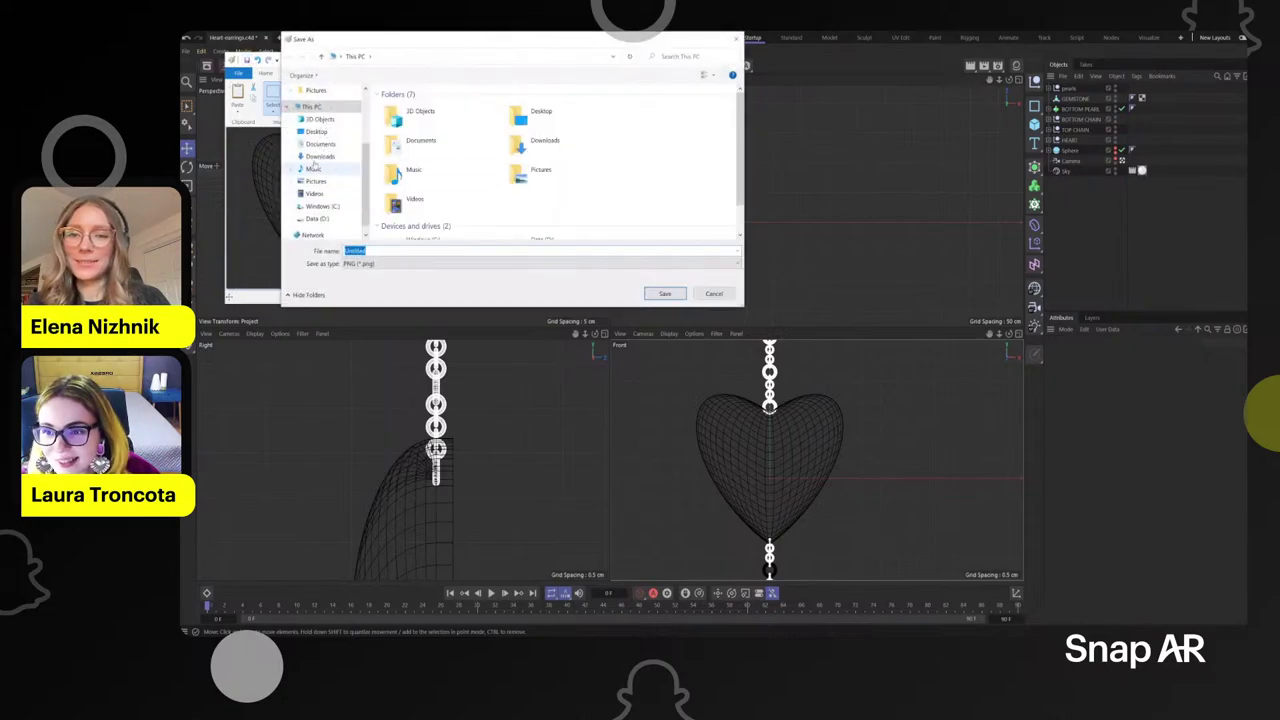
scroll(320, 205, "up", 2)
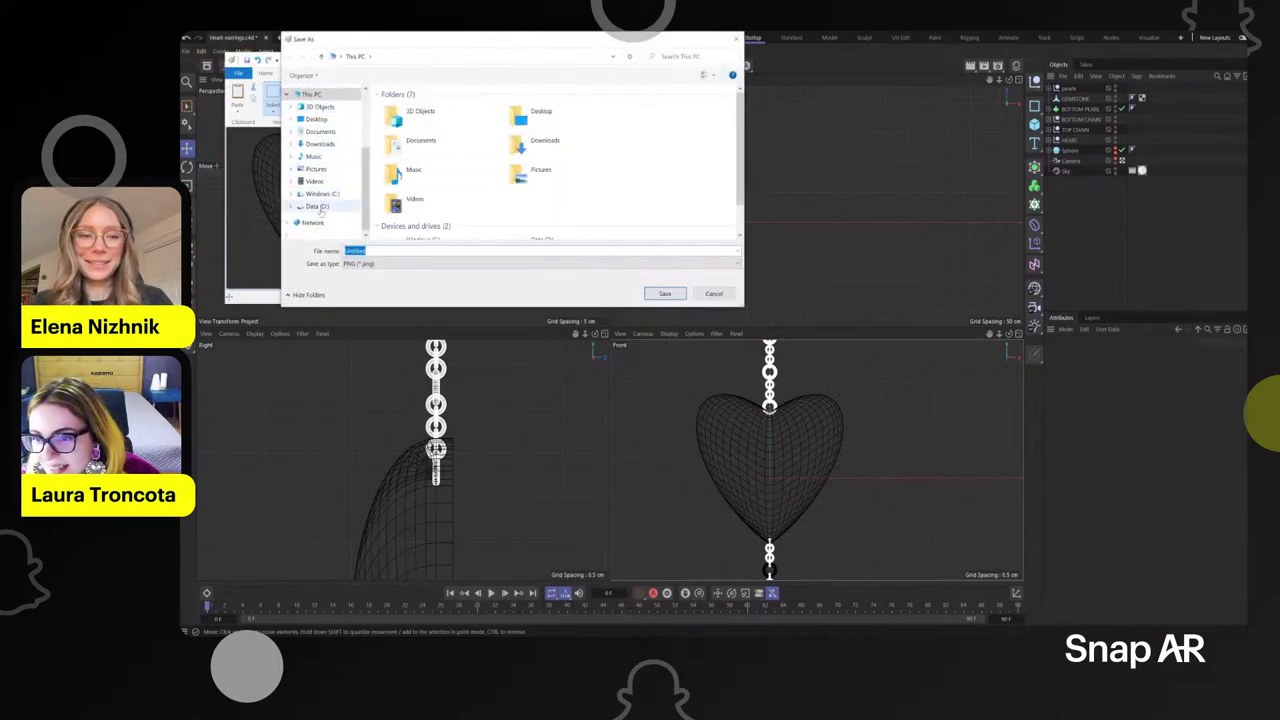
left_click(316, 160)
double_click(392, 250)
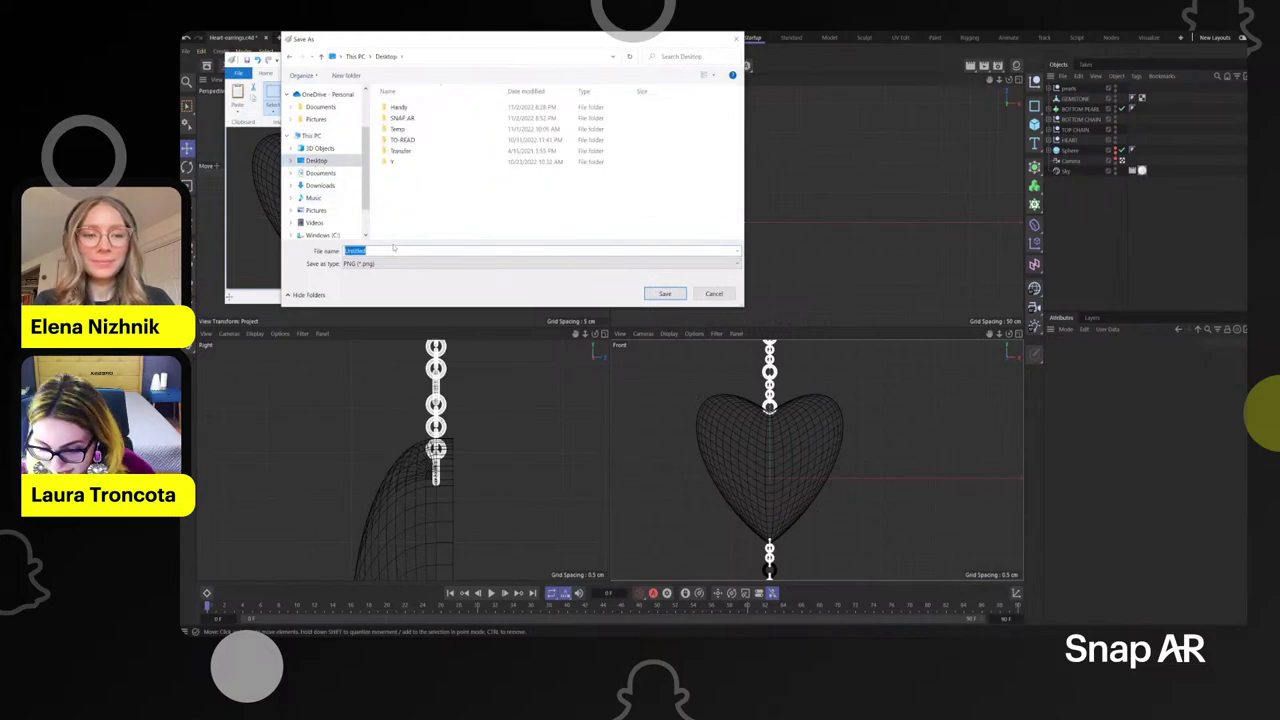
type("HEART")
key("Return")
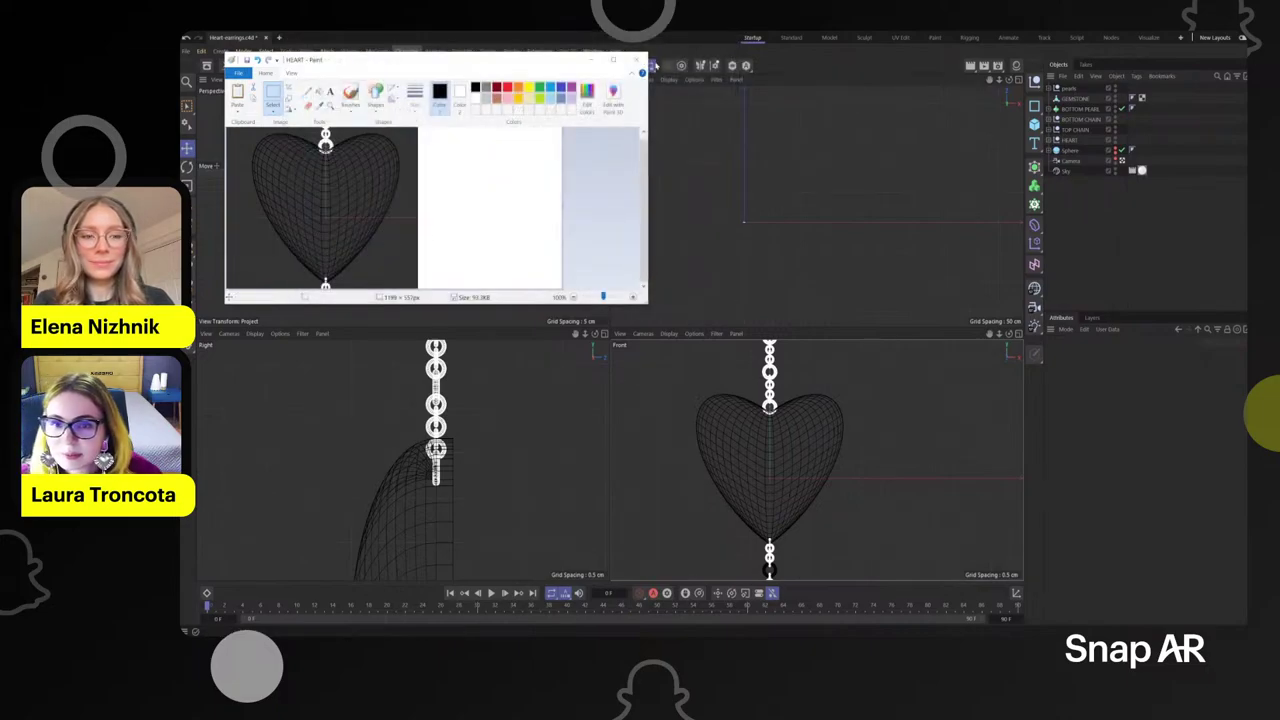
left_click(637, 46)
- Switch to the garment-design program with the Ruffles.zprj project and widen its 2D Pattern Window
left_click(680, 634)
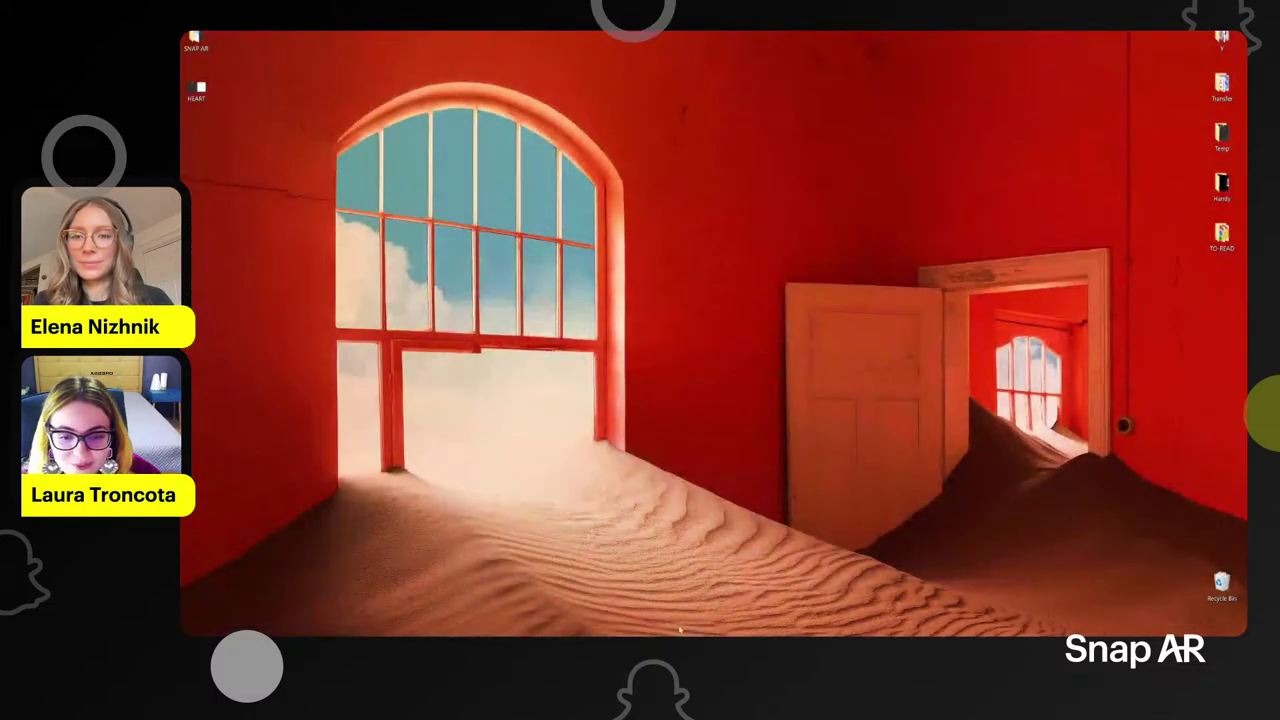
left_click(704, 634)
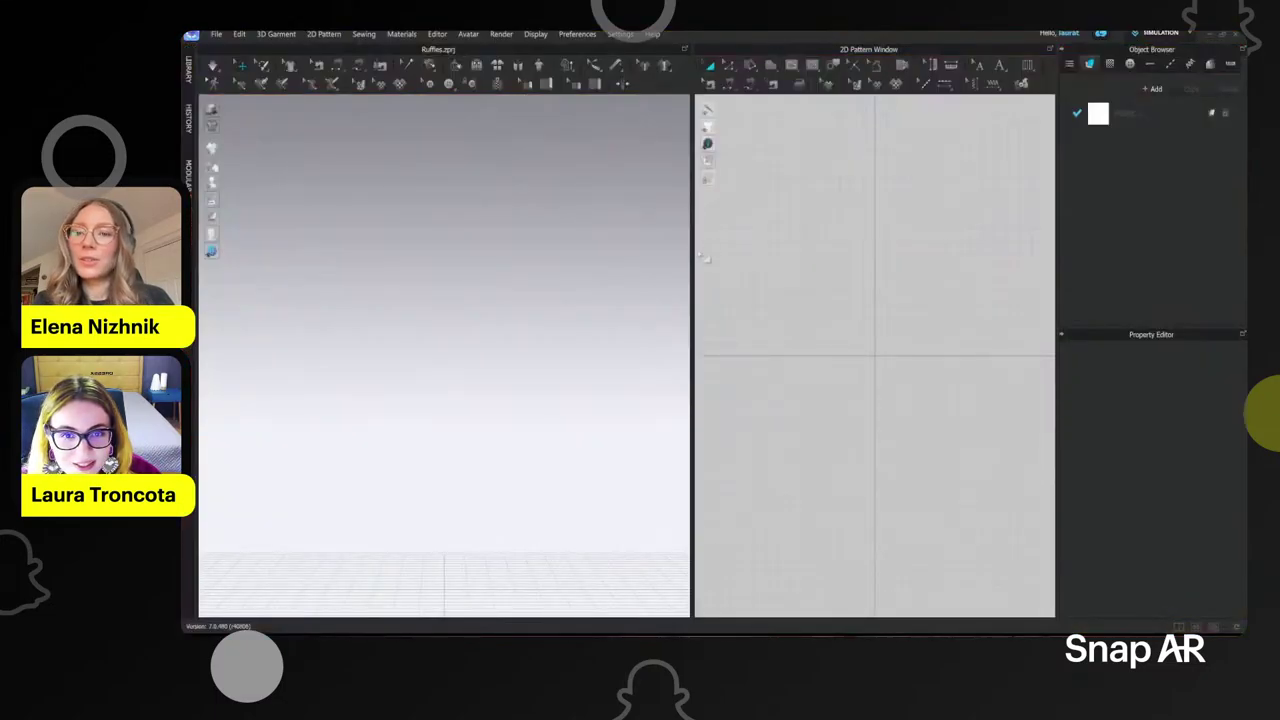
left_click_drag(691, 246, 545, 256)
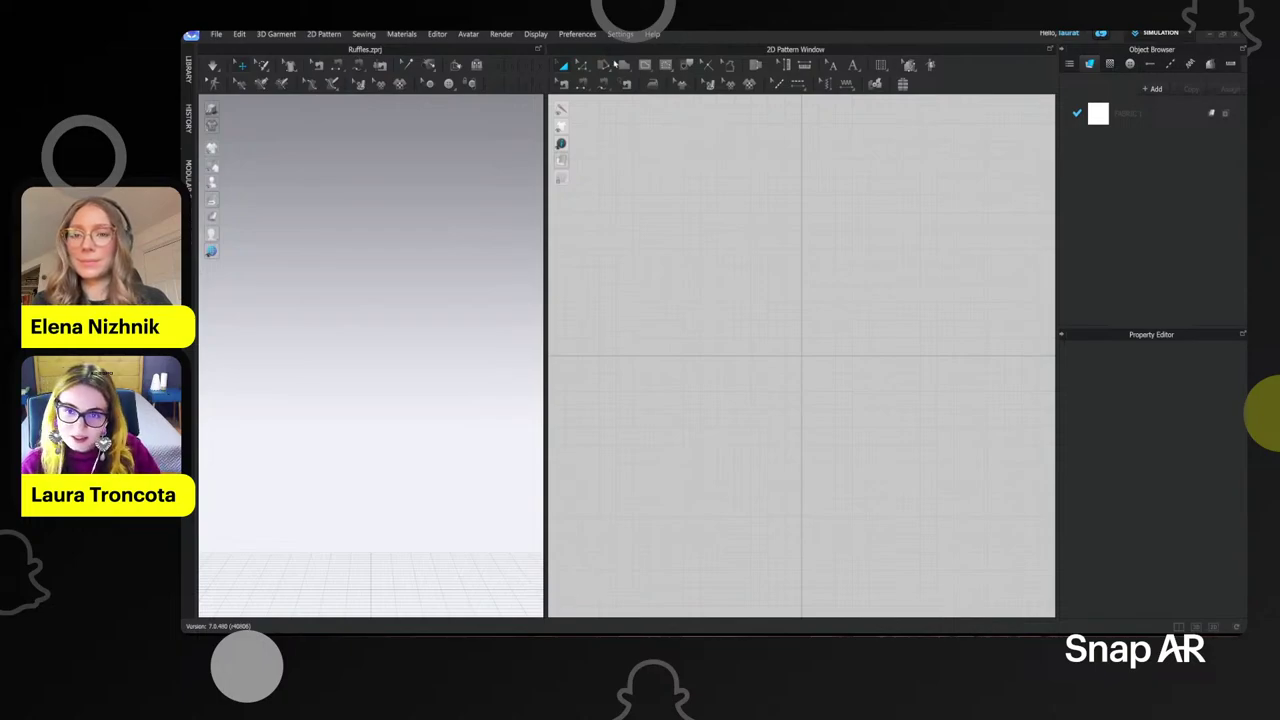
- Create a single 50 × 50 cm rectangular pattern piece in the upper part of the 2D Pattern Window
left_click(616, 63)
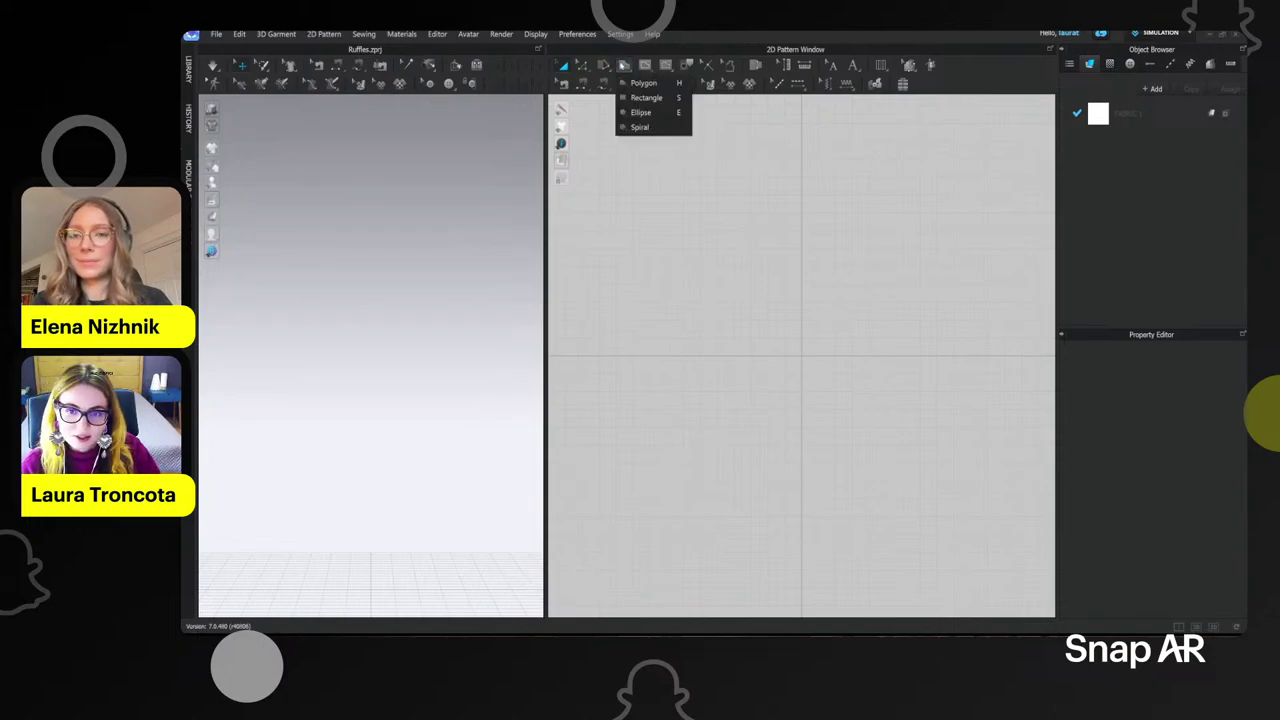
left_click(641, 99)
left_click(691, 213)
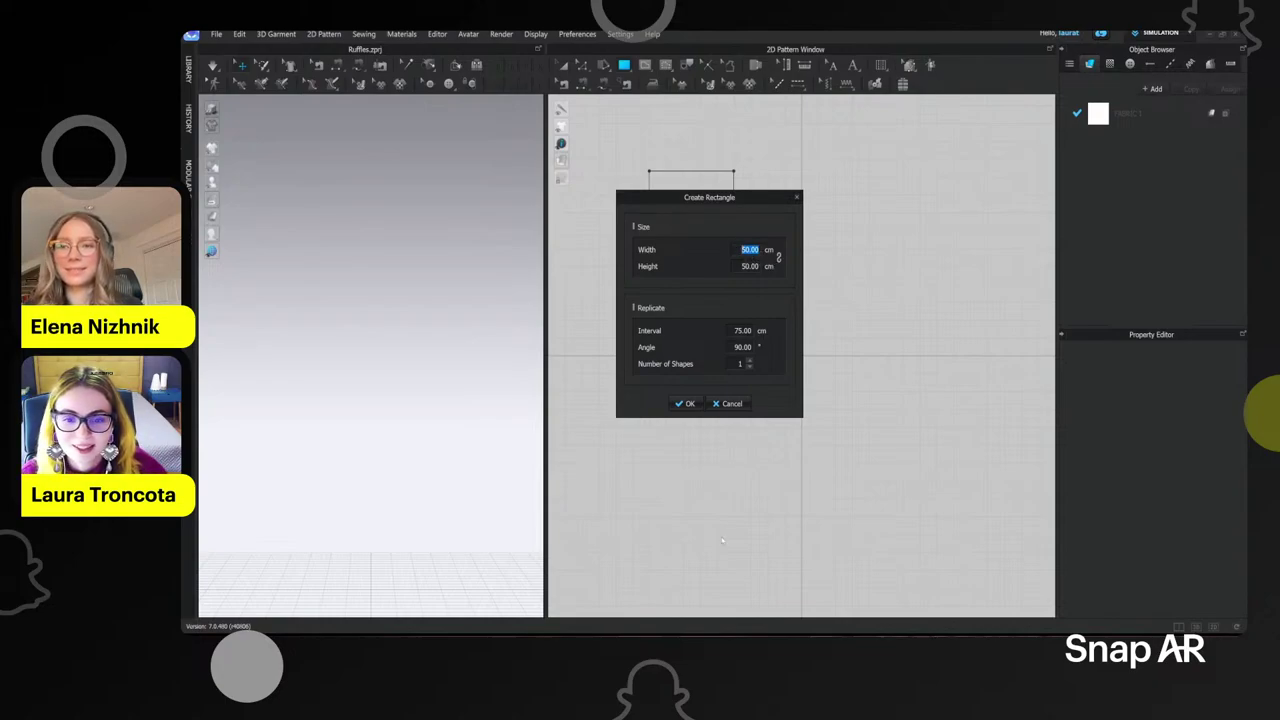
left_click(682, 406)
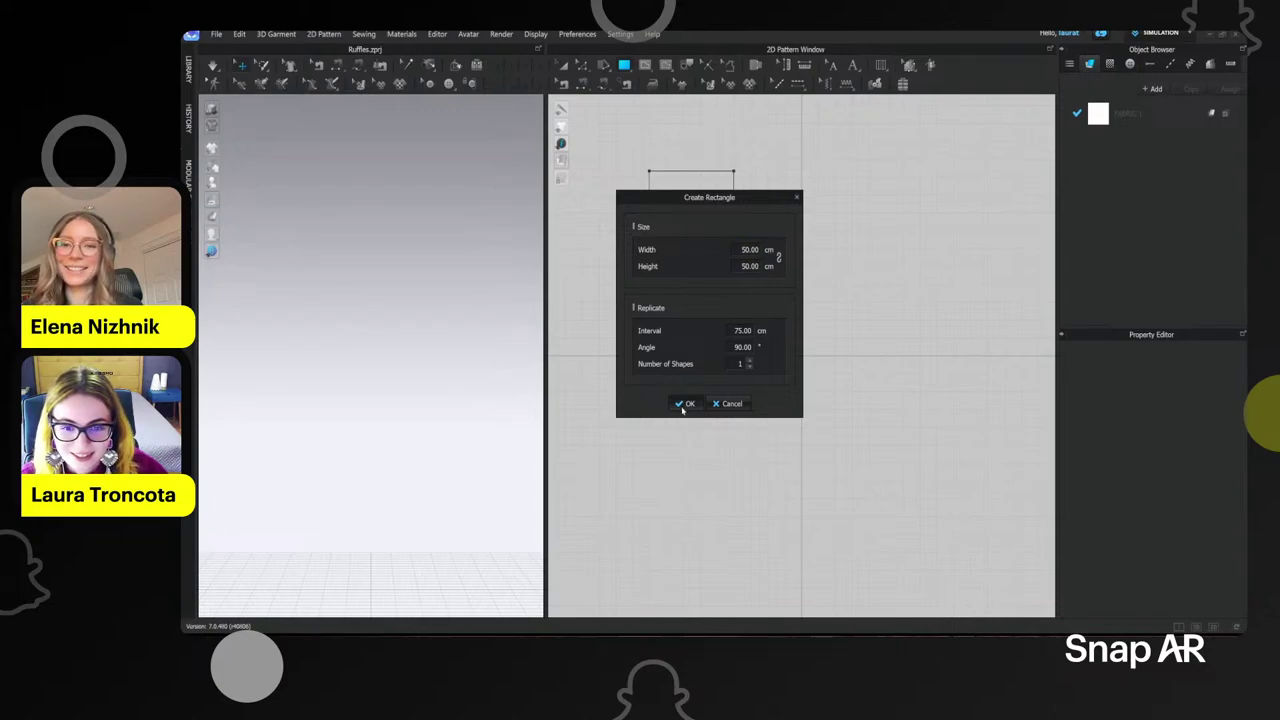
left_click(682, 405)
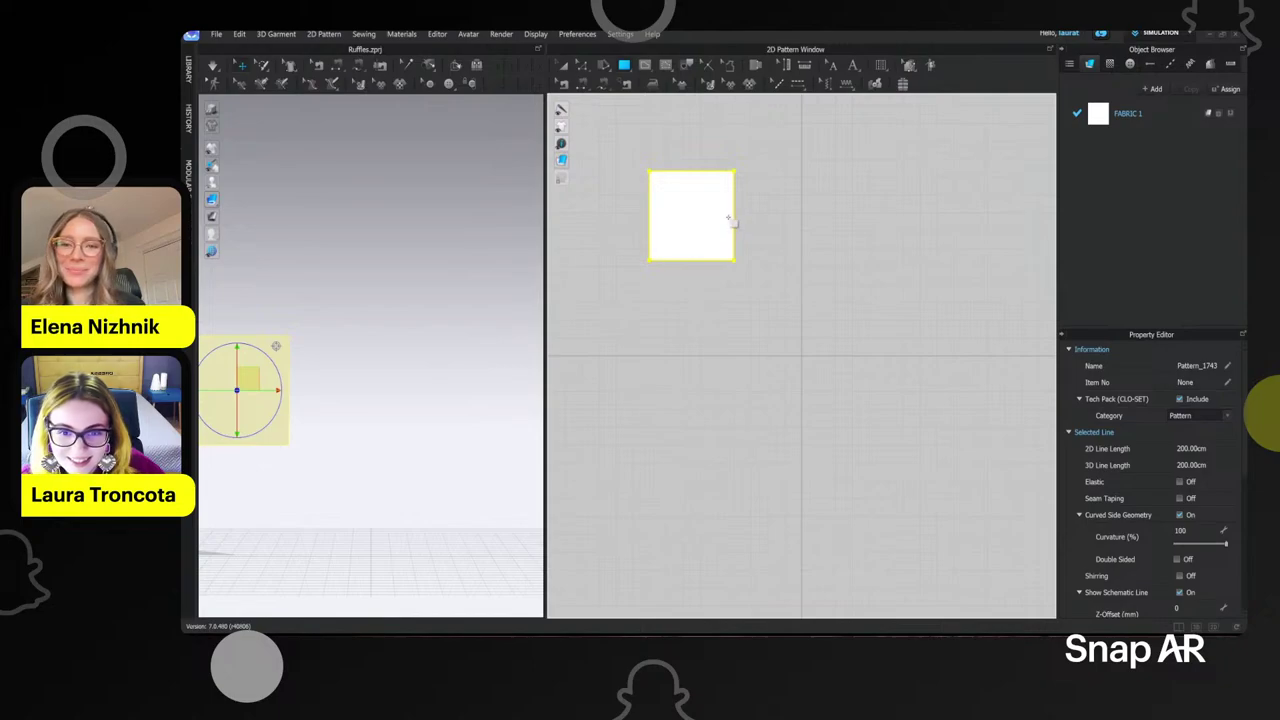
- Move the square toward the middle of the view in 3D and its pattern toward the axes in 2D
scroll(730, 222, "up", 1)
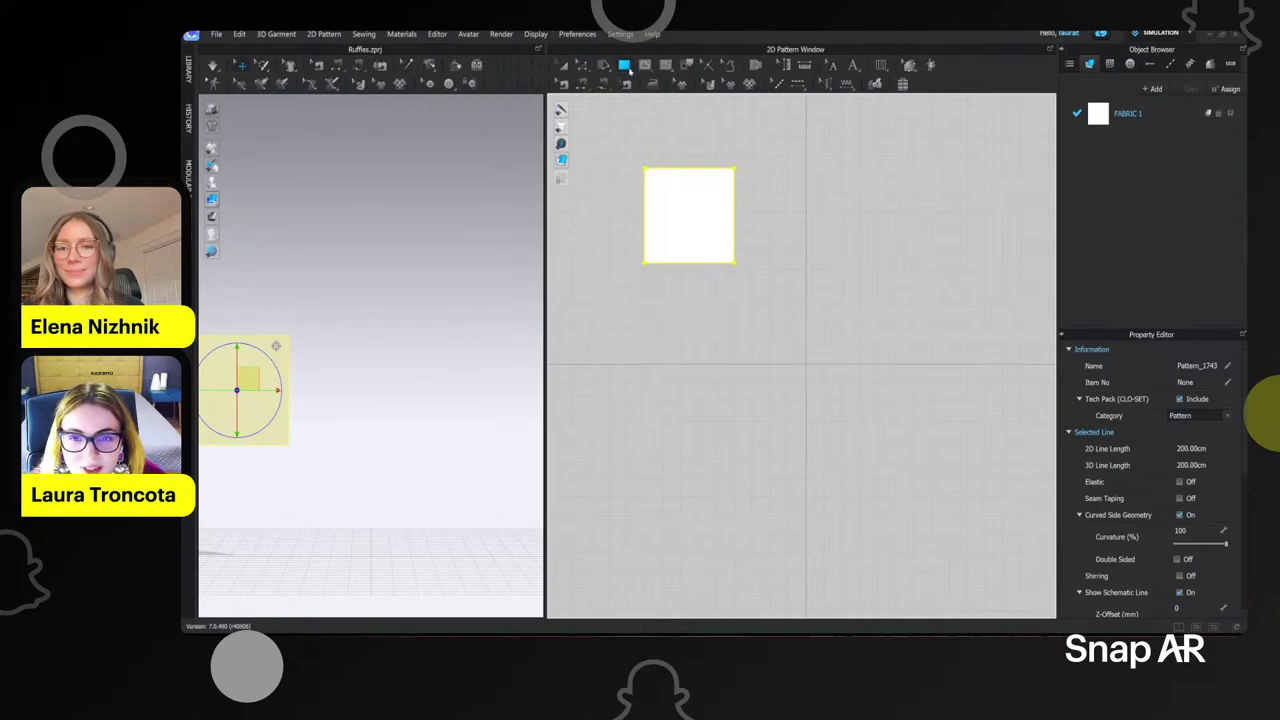
left_click_drag(251, 376, 339, 344)
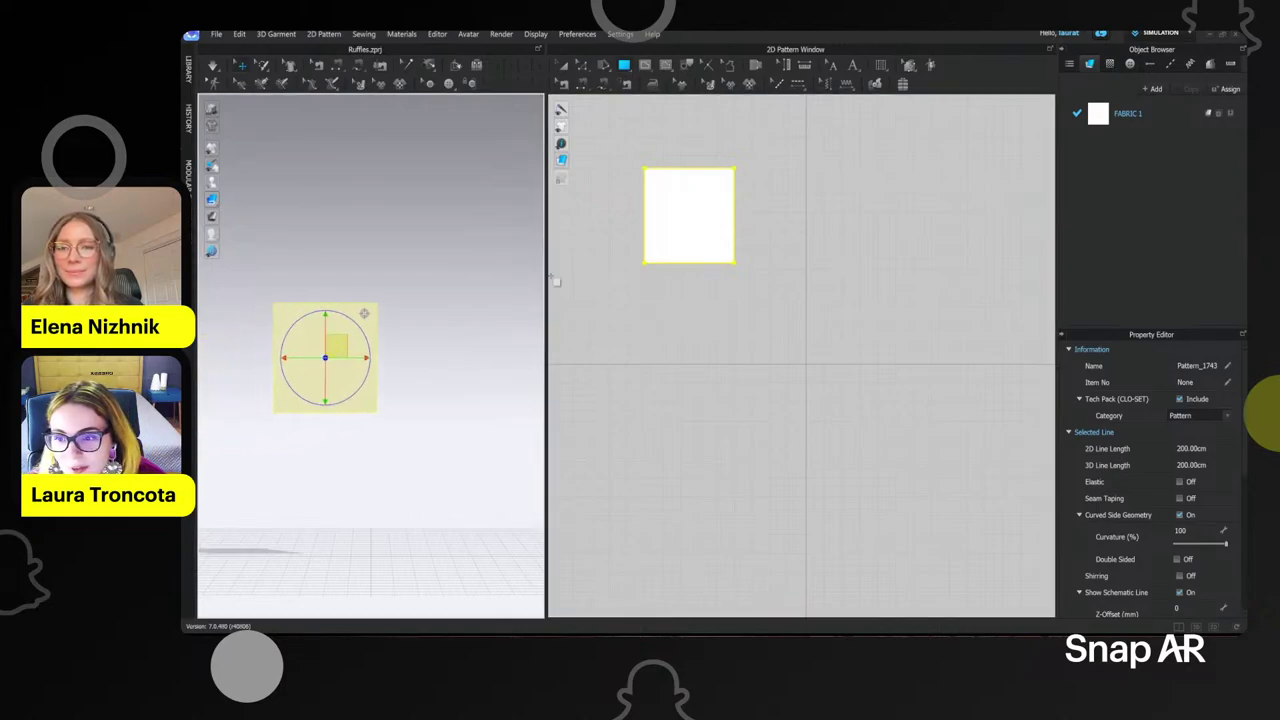
left_click_drag(703, 189, 808, 278)
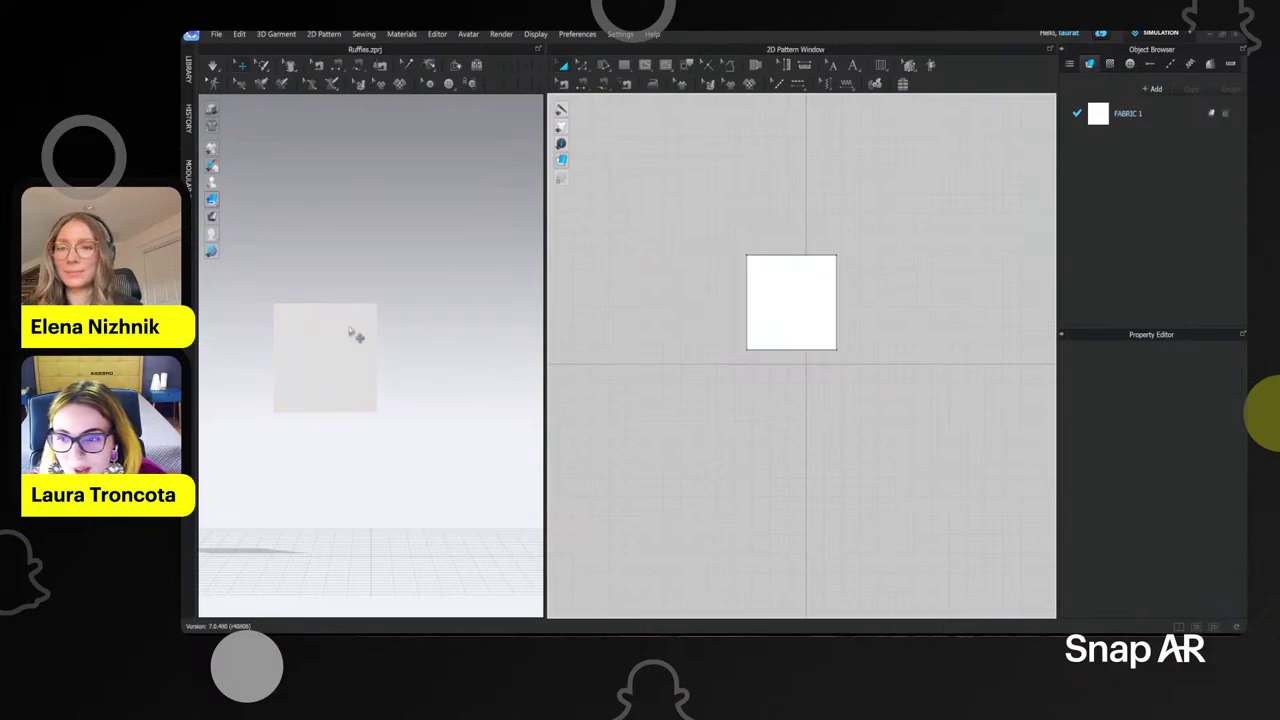
- Move the square to the ground center in the 3D window, then raise it clear of the floor
right_click(348, 328)
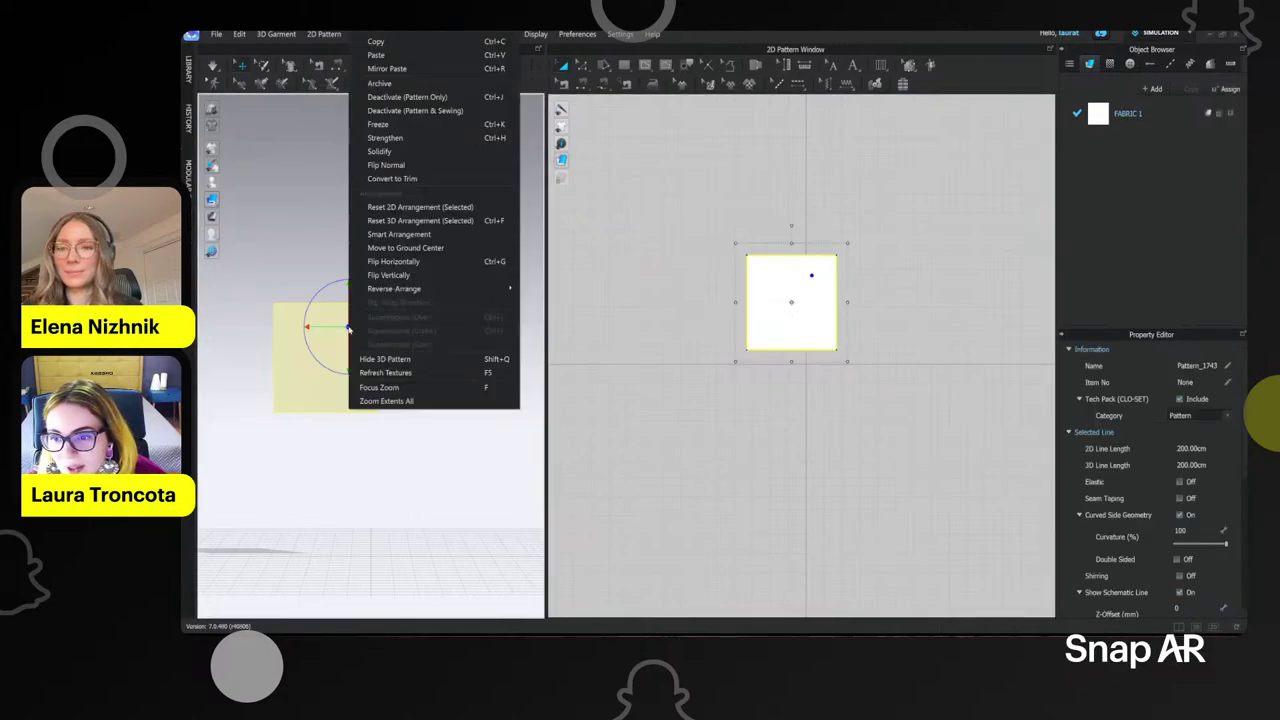
left_click(394, 249)
left_click(381, 478)
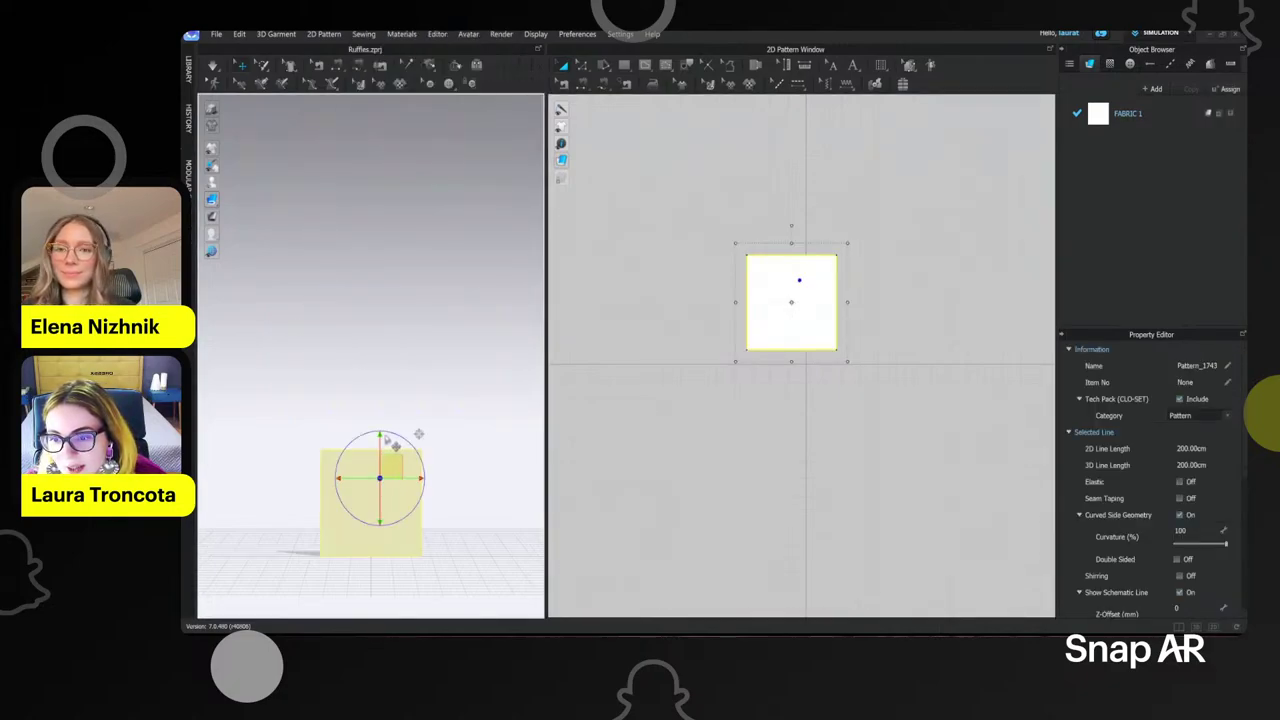
left_click(386, 437)
left_click(391, 468)
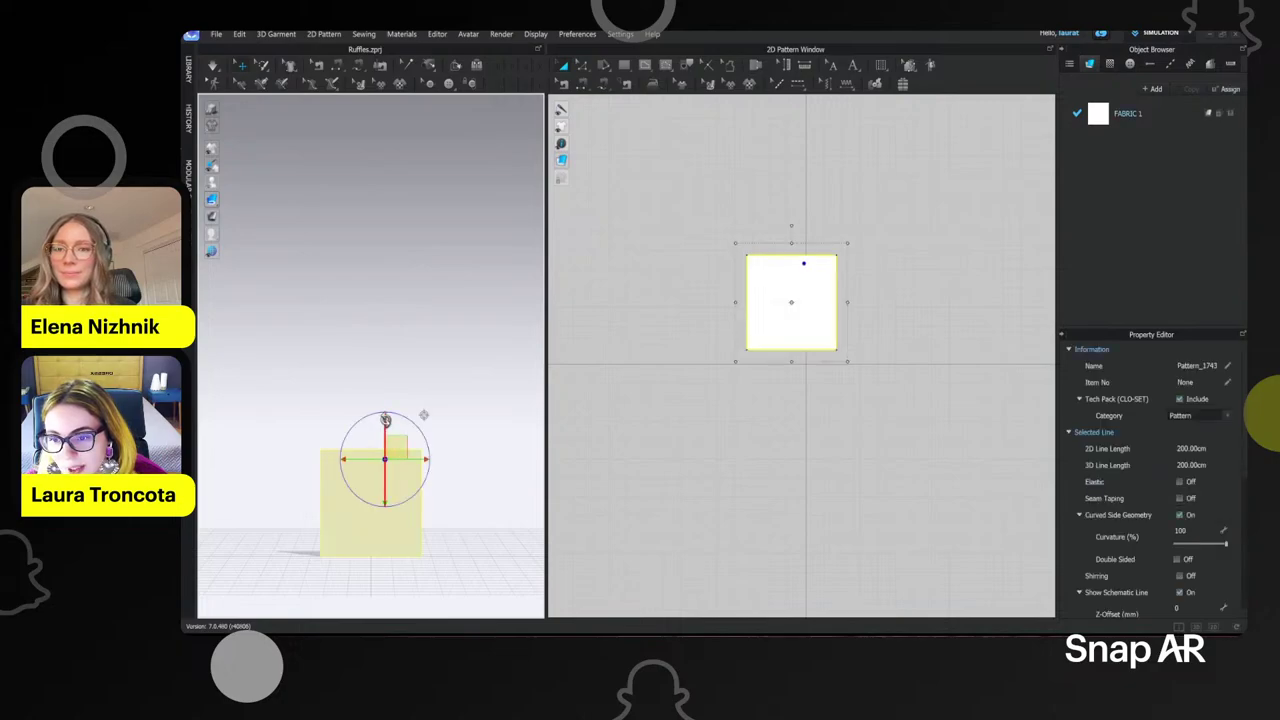
left_click_drag(423, 414, 423, 275)
- Shift the square pattern closer to the crossing of the 2D axes and deselect it
scroll(825, 272, "up", 5)
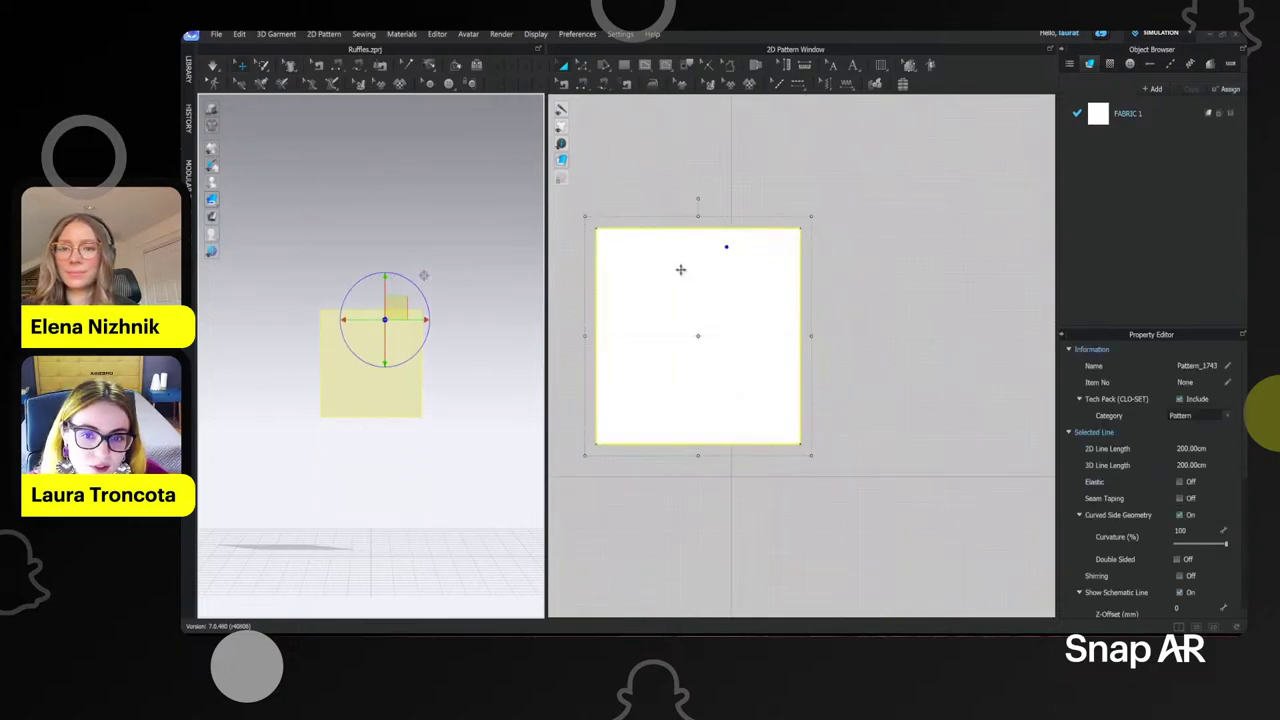
left_click(743, 208)
left_click_drag(743, 271, 790, 343)
middle_click_drag(940, 257, 907, 192)
left_click(907, 192)
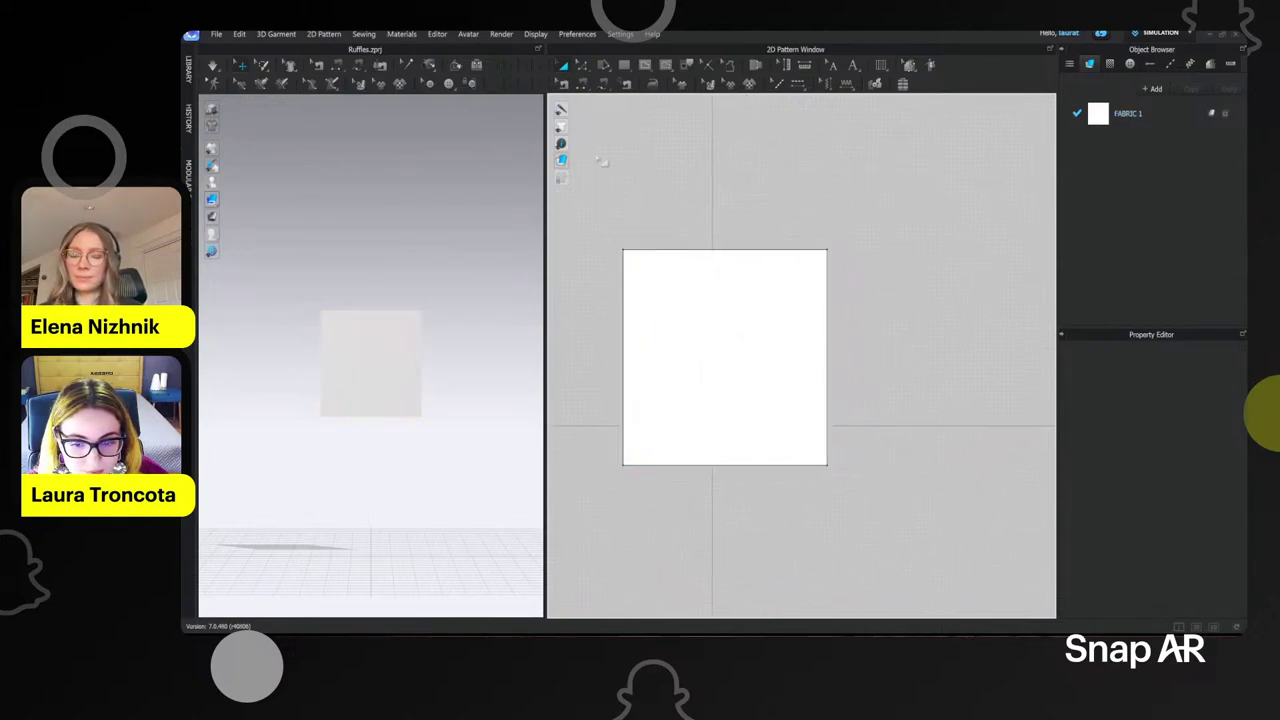
- Load the HEART image from the Desktop as the front texture of FABRIC 1
left_click(1117, 108)
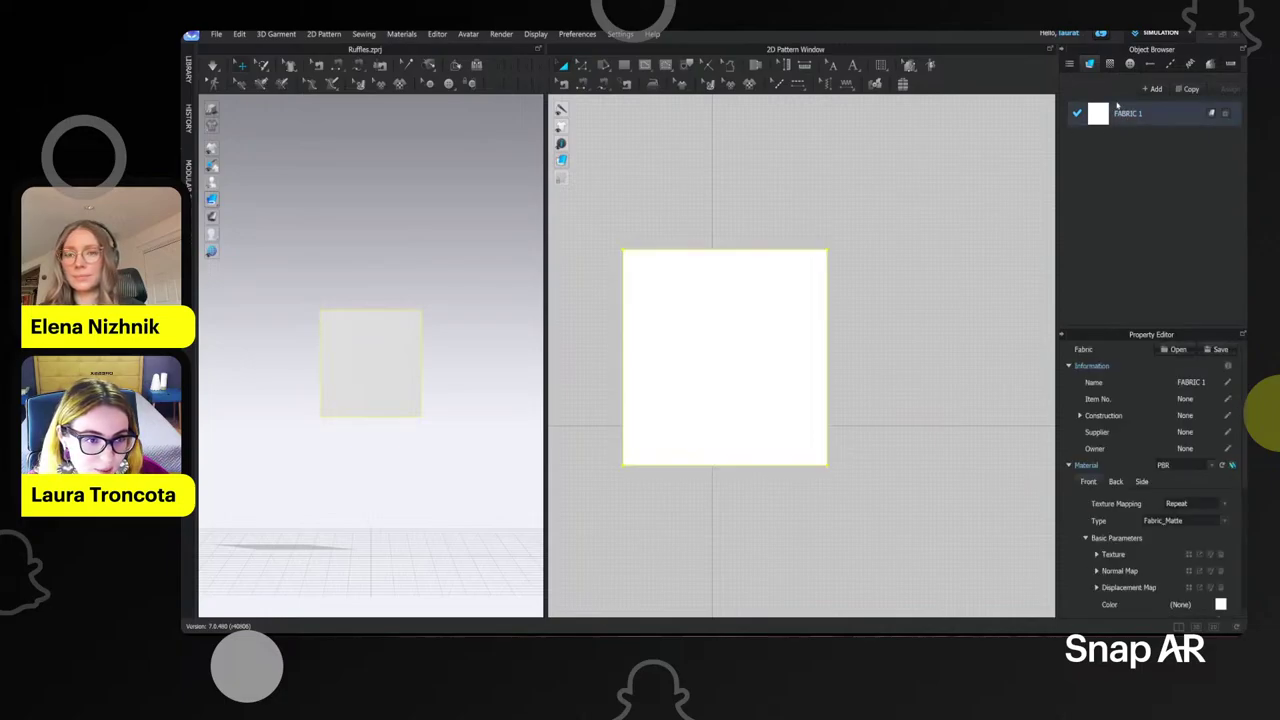
left_click(1188, 556)
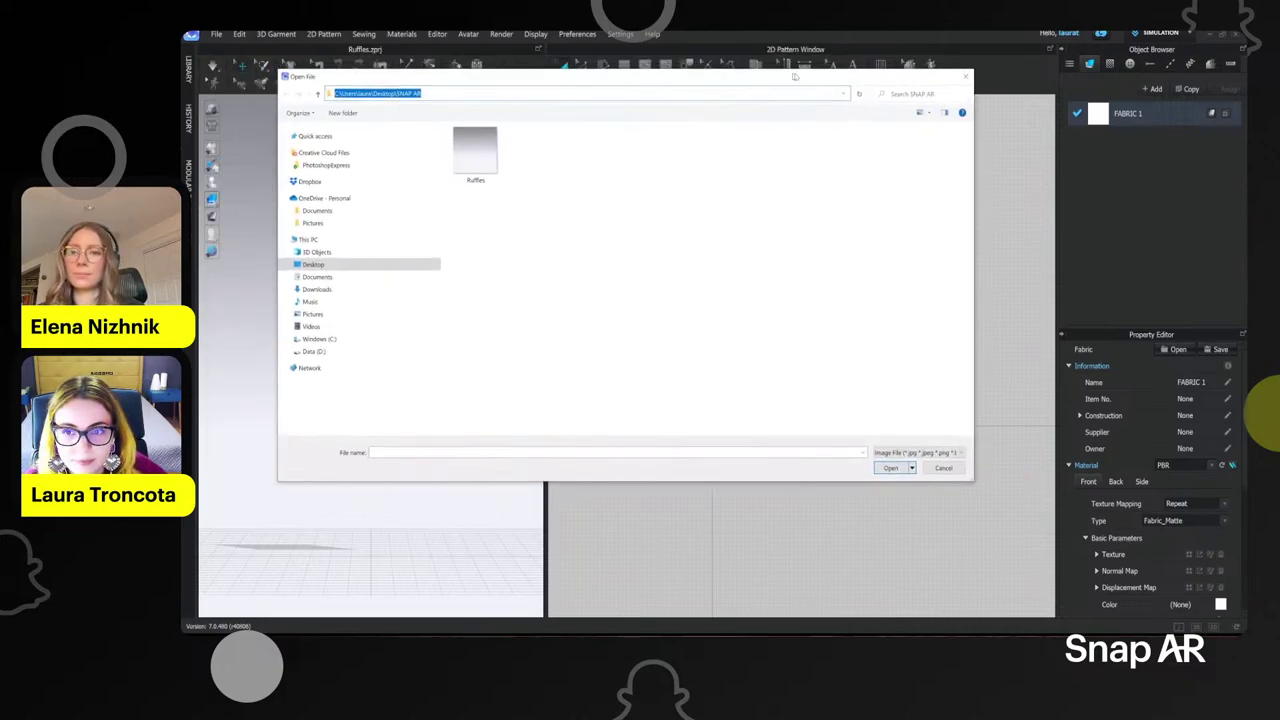
left_click(328, 273)
double_click(506, 220)
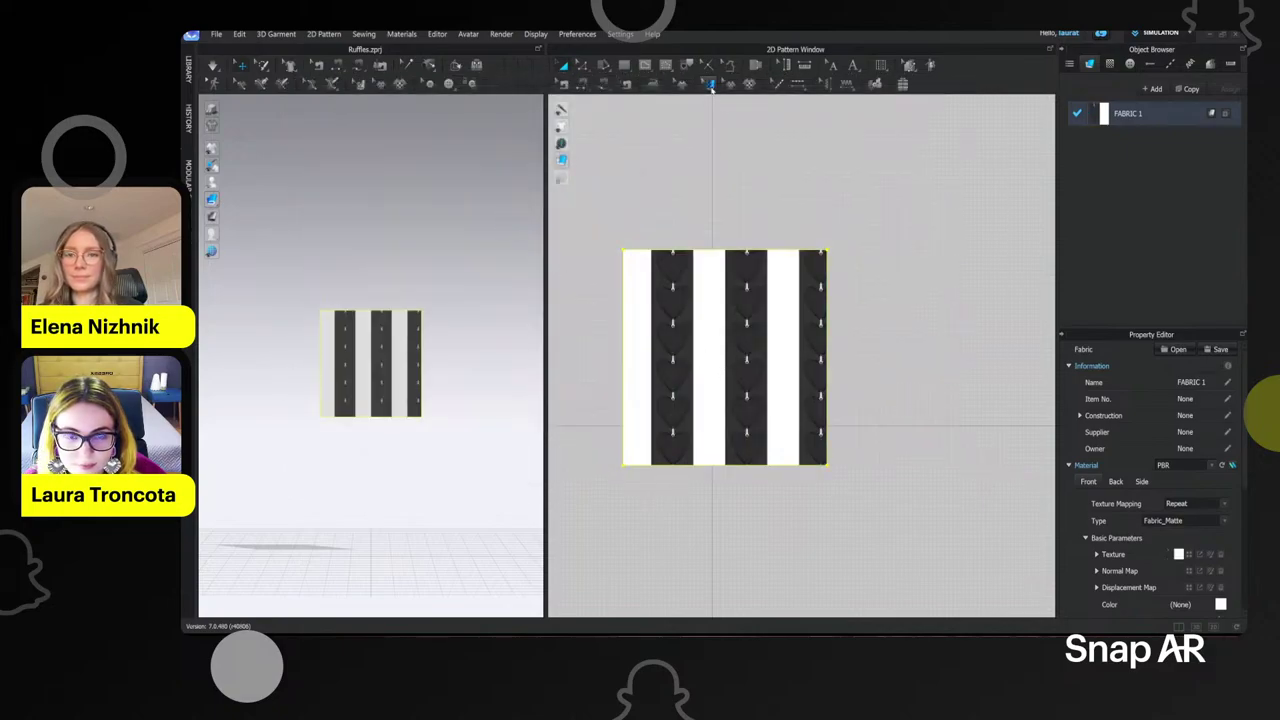
- Edit the square's texture, enlarging and shifting the heart image until a single heart nearly fills the pattern
left_click(711, 87)
left_click_drag(792, 381, 754, 388)
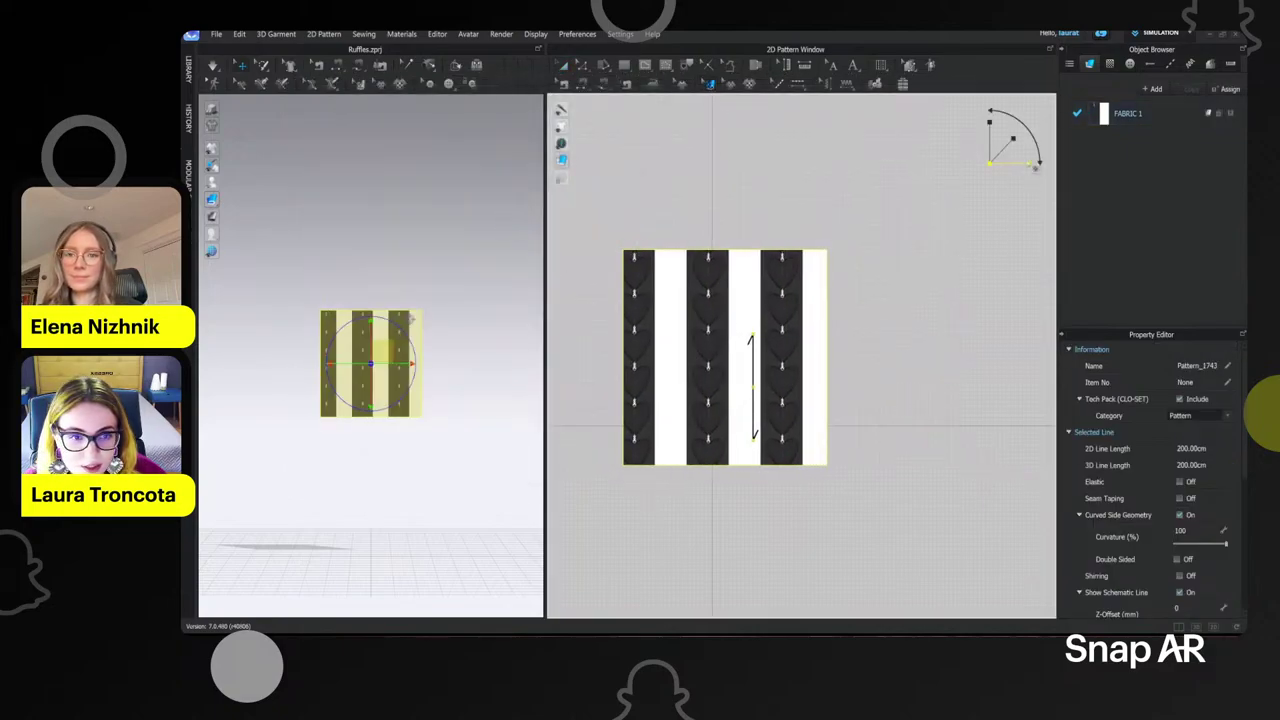
left_click_drag(1010, 143, 948, 244)
left_click_drag(797, 308, 714, 205)
left_click_drag(1013, 138, 1002, 153)
left_click_drag(772, 295, 752, 270)
left_click_drag(1013, 139, 1019, 132)
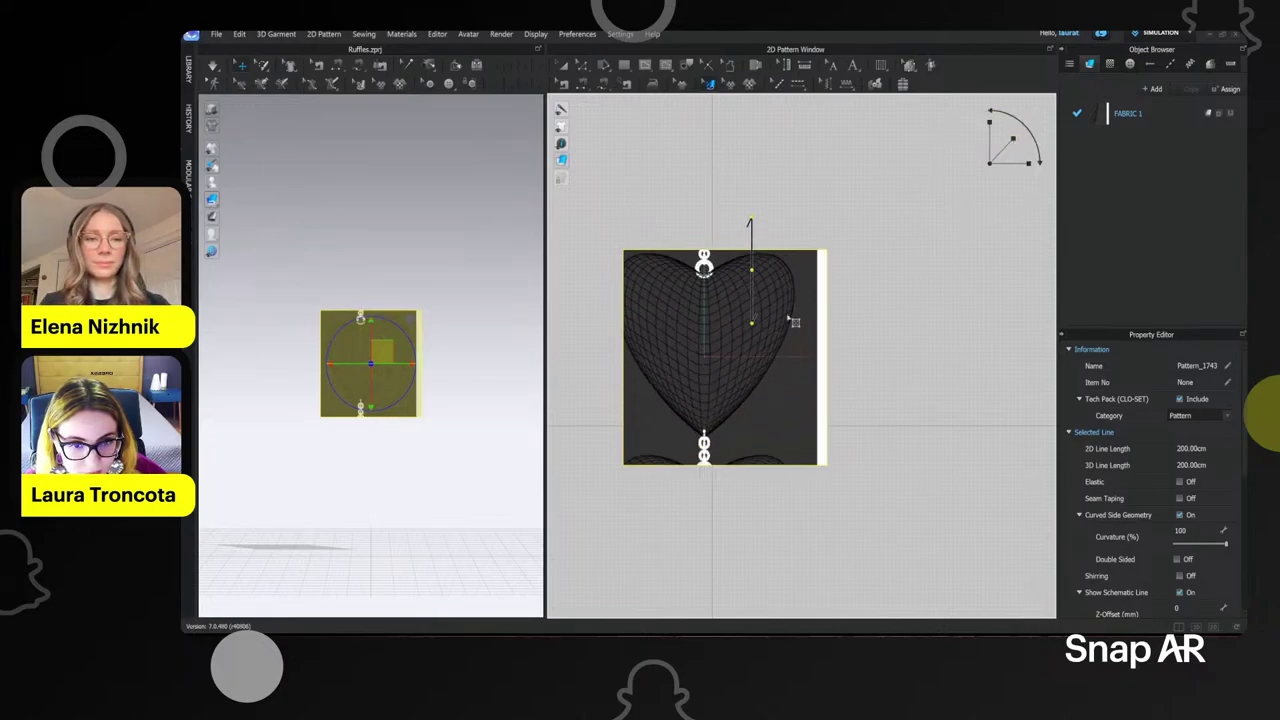
- Center the heart texture within the square and fine-tune its scale so the whole heart fits
left_click_drag(767, 369, 797, 393)
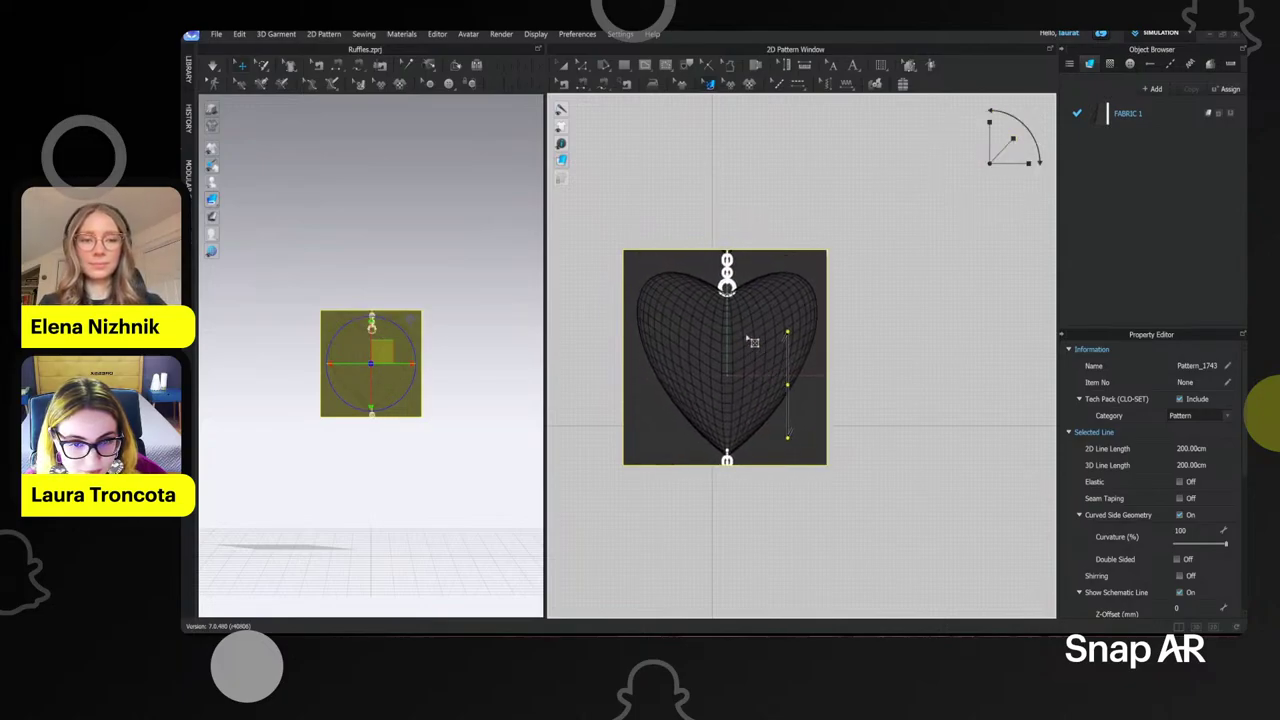
left_click_drag(1013, 138, 1010, 142)
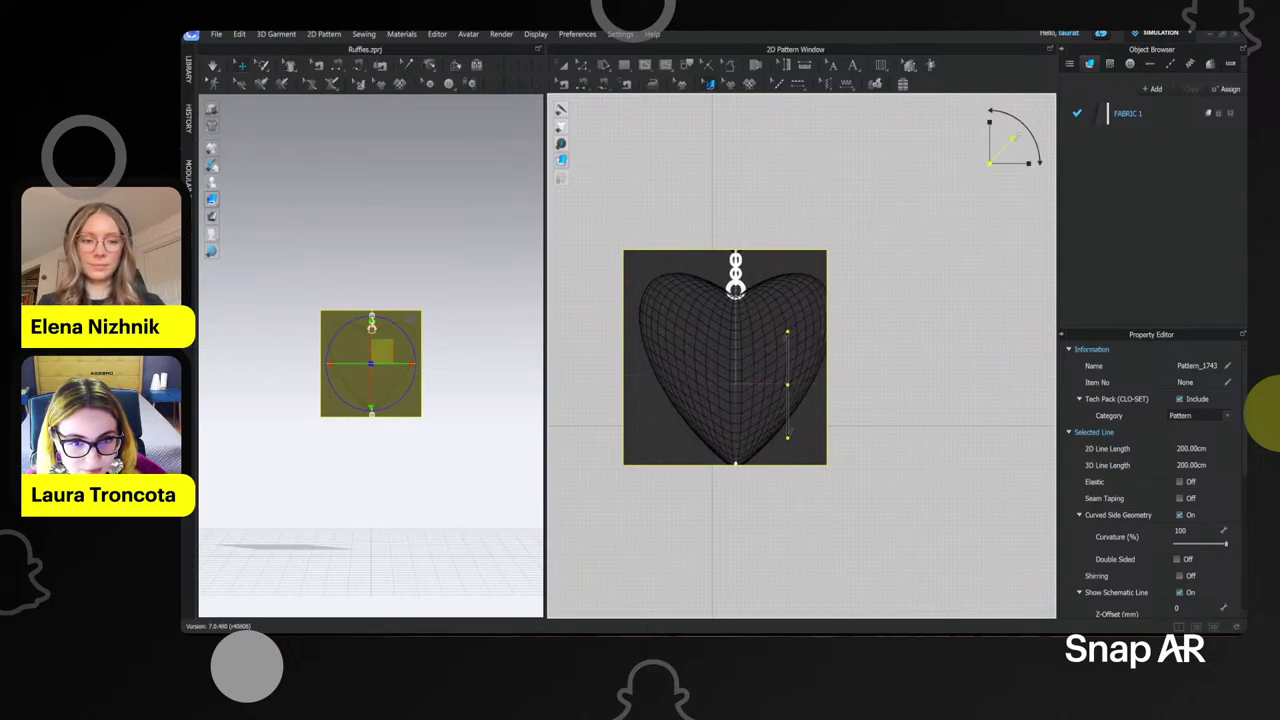
left_click_drag(765, 306, 756, 294)
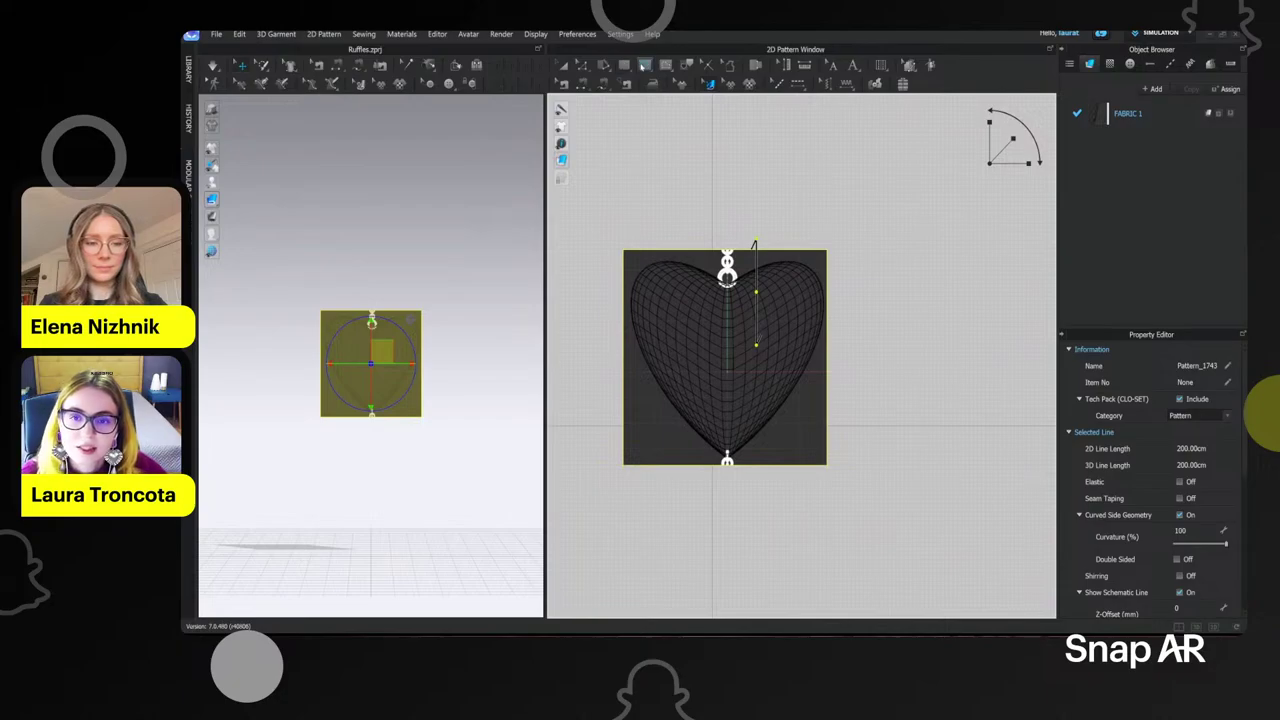
- Start an internal polygon line at the heart's notch and run it straight down the centerline to the lower tip
left_click(643, 67)
left_click(644, 65)
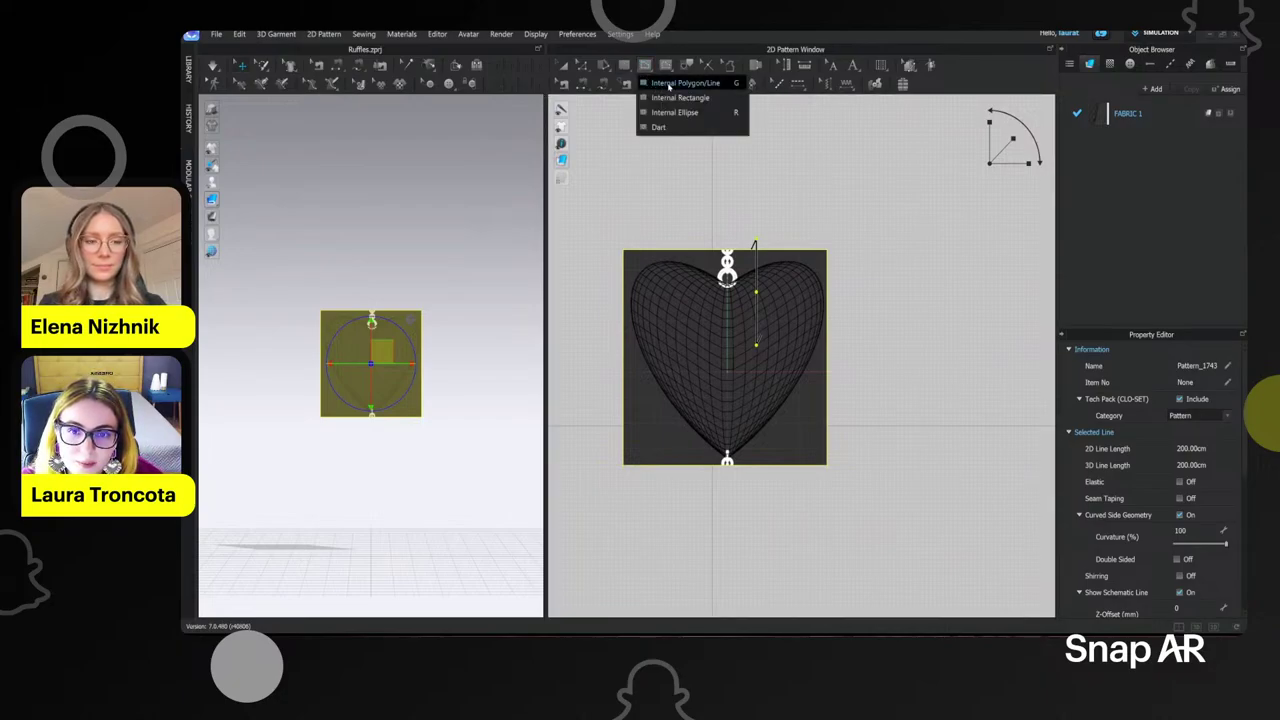
left_click(668, 83)
scroll(730, 250, "down", 1)
scroll(730, 250, "up", 5)
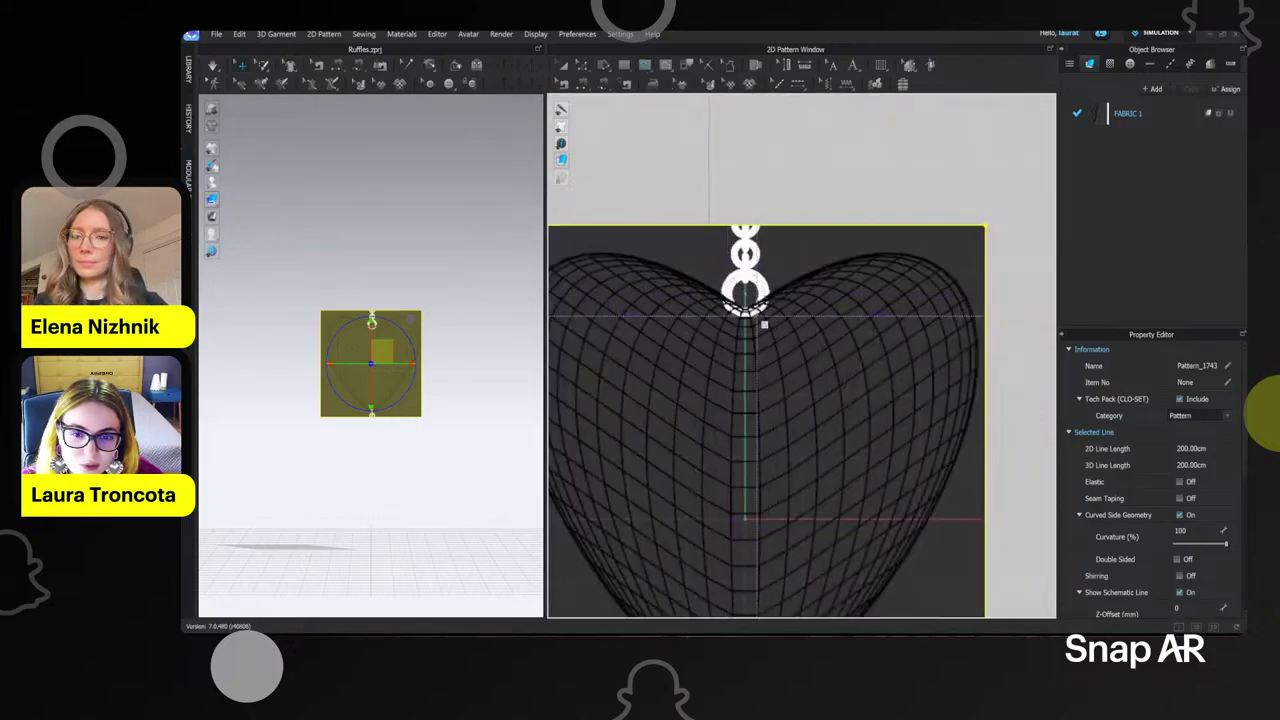
middle_click_drag(730, 250, 728, 247)
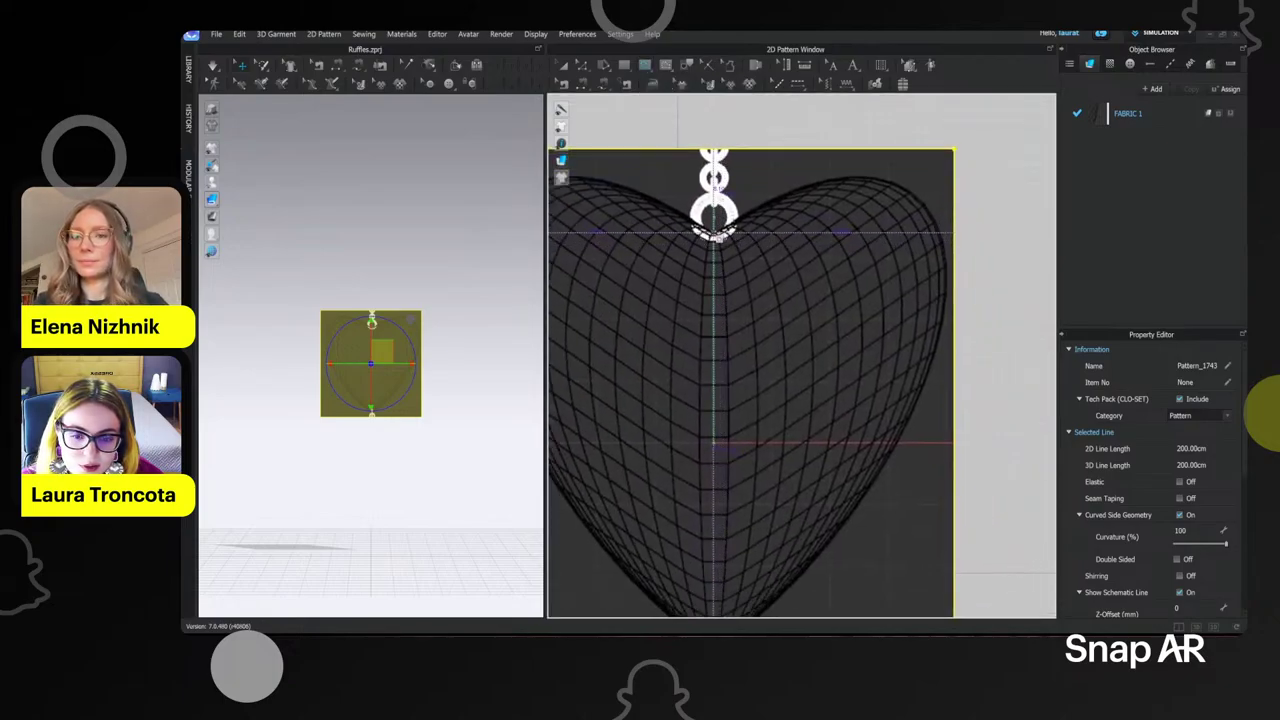
scroll(713, 232, "down", 2)
scroll(716, 520, "up", 3)
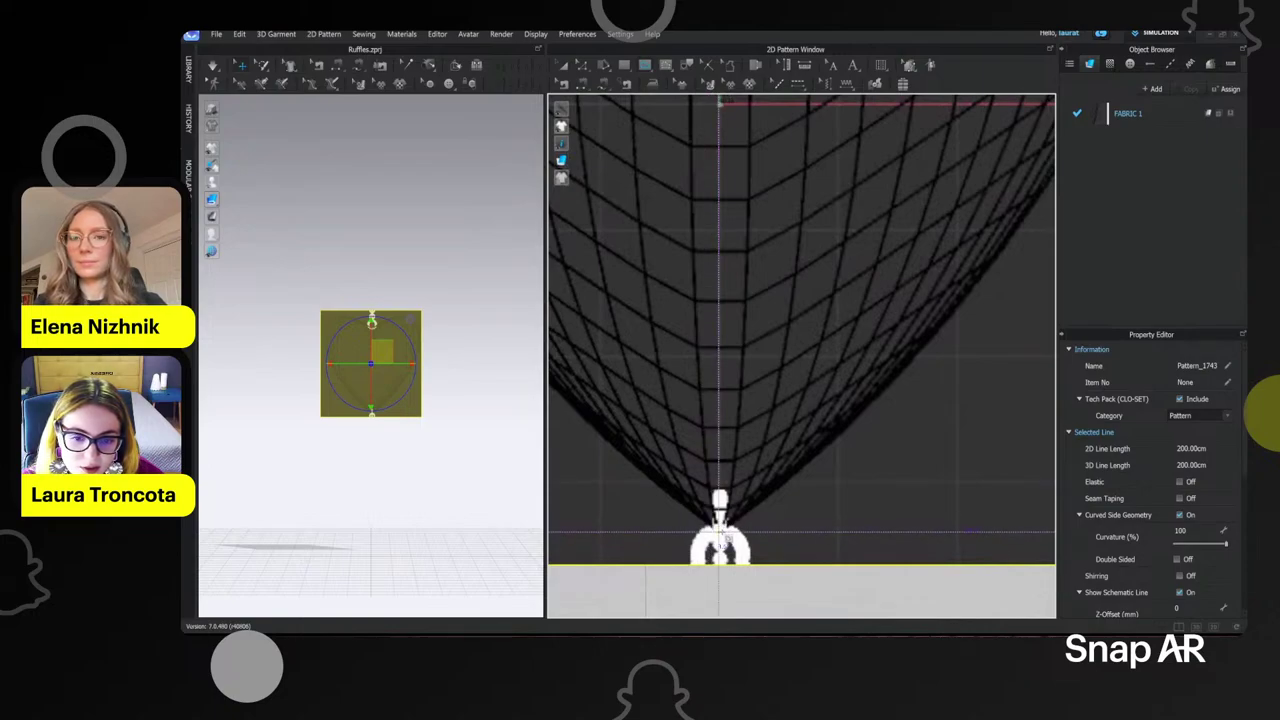
- Continue the internal line with curved segments from the lower tip up the heart's right side to its upper lobe
scroll(722, 540, "down", 5)
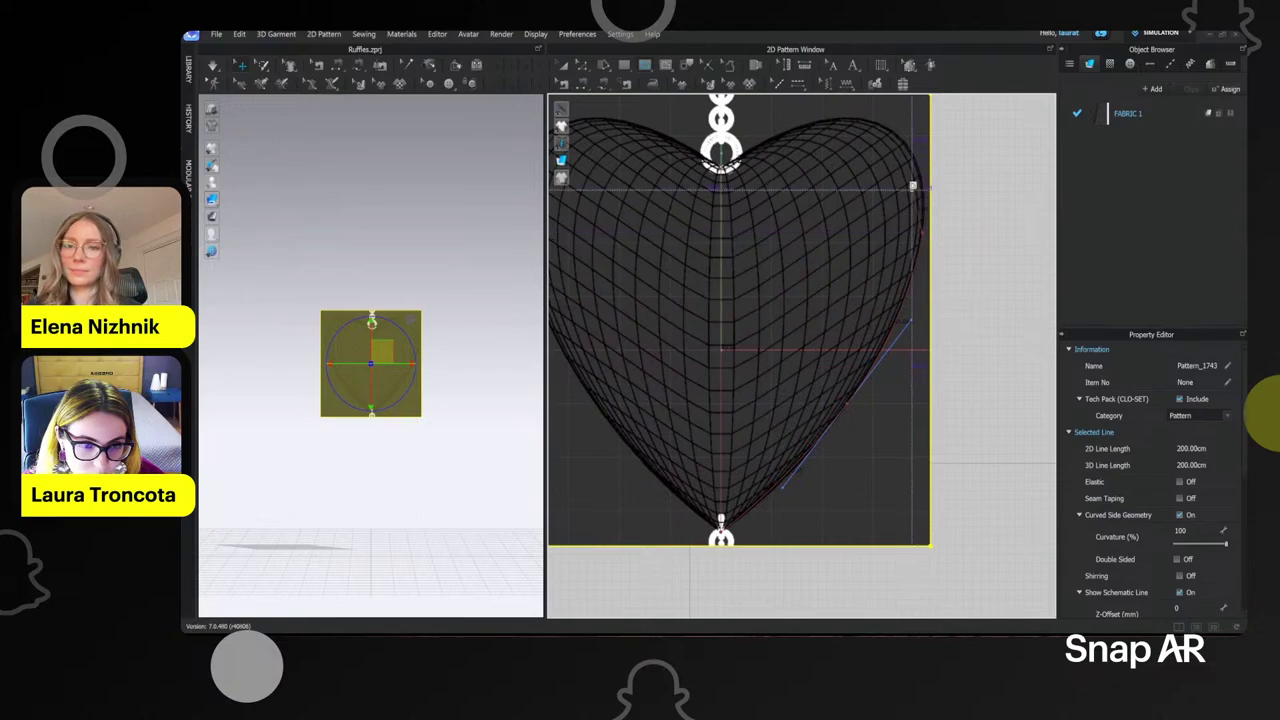
scroll(934, 230, "up", 2)
scroll(861, 265, "up", 2)
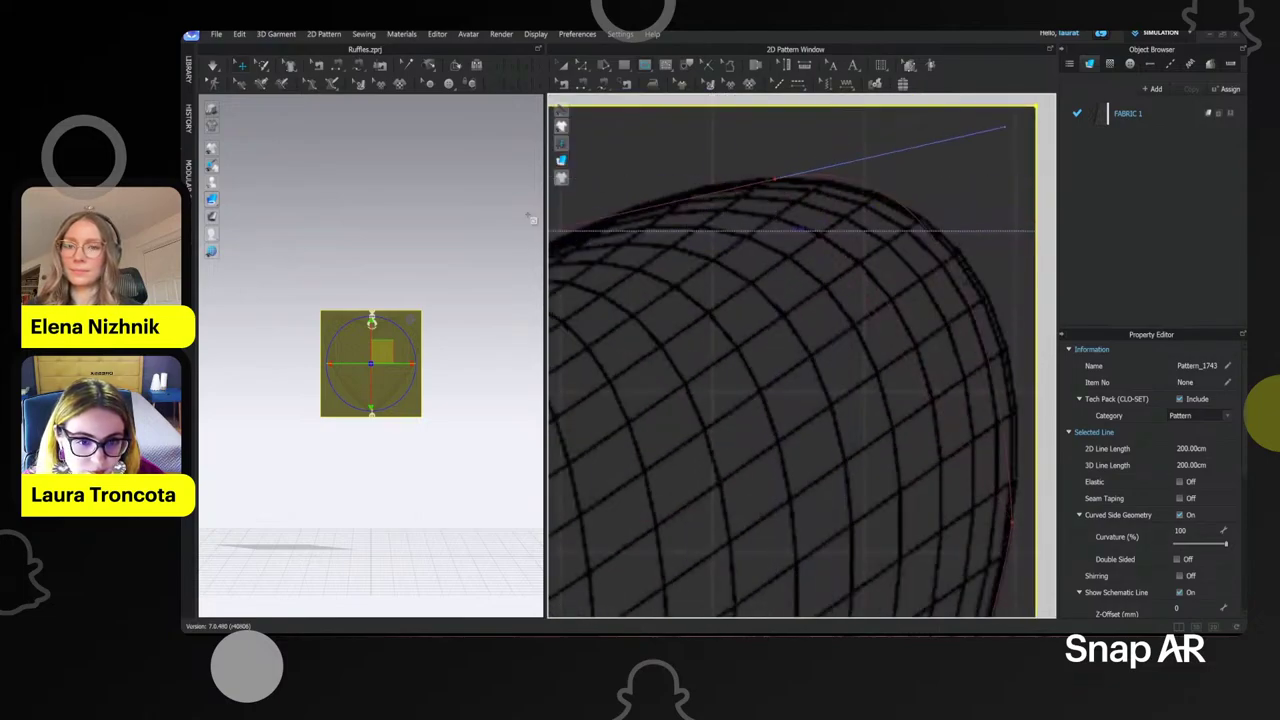
mouse_move(489, 173)
left_mouse_down()
mouse_move(466, 179)
mouse_move(493, 195)
left_mouse_up()
scroll(632, 298, "down", 2)
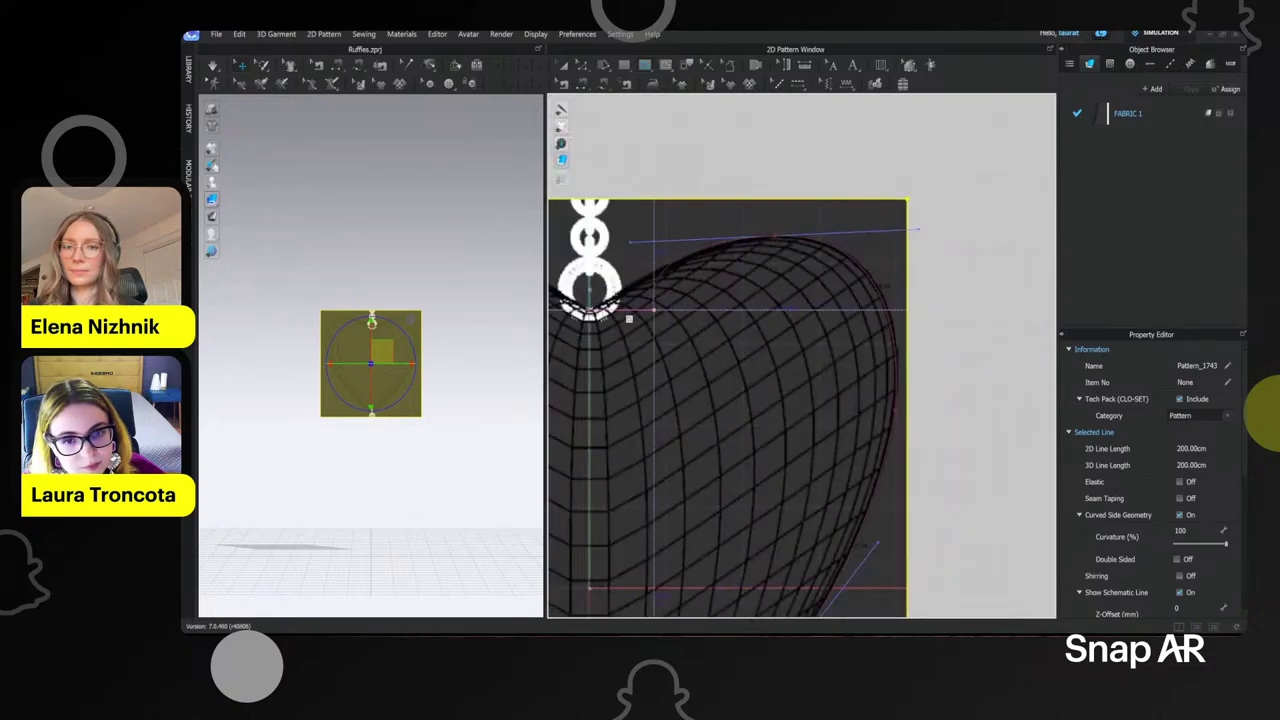
- Trace the lobe's upper edge down to the notch and close the internal line around the heart's right half
left_click(775, 237)
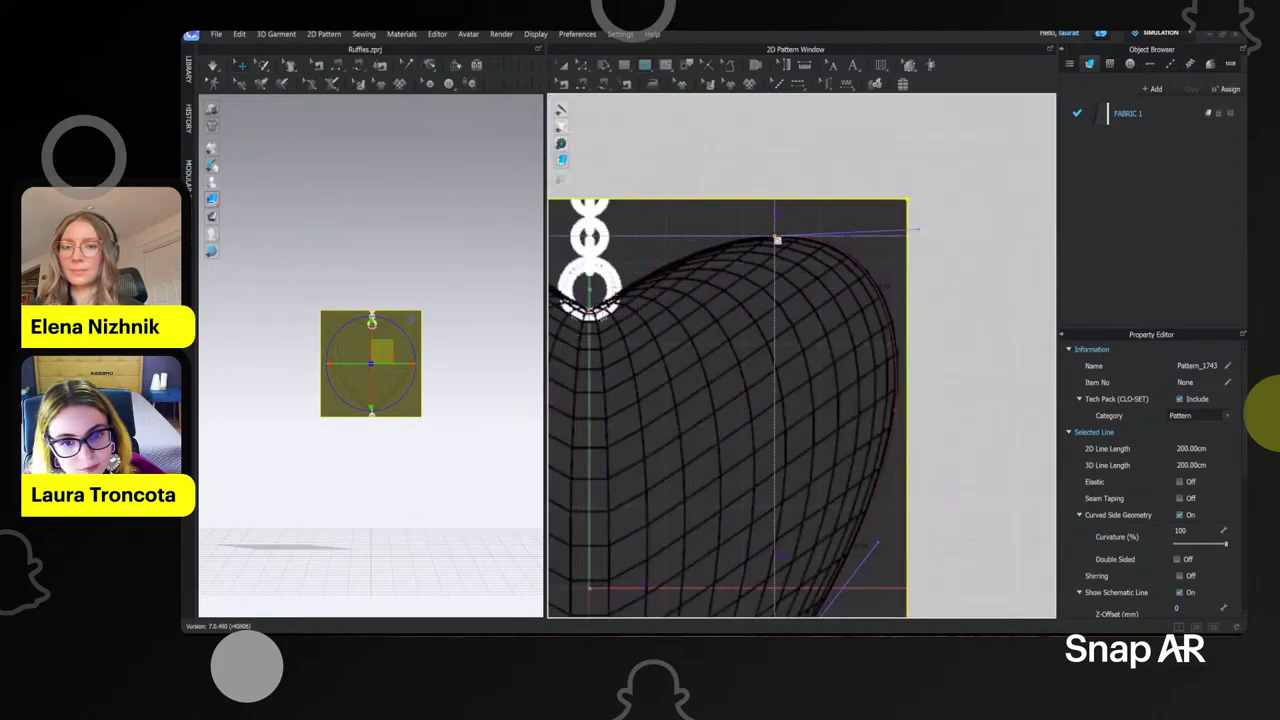
left_click(626, 293)
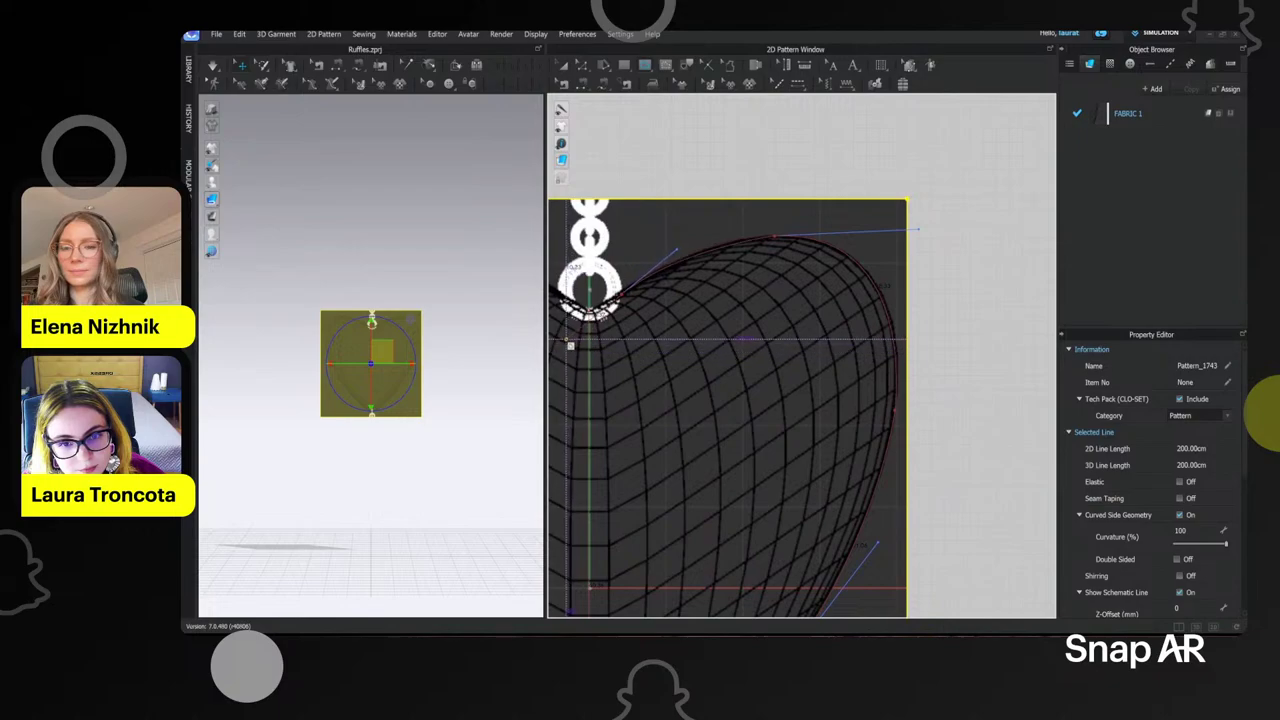
scroll(585, 340, "up", 5)
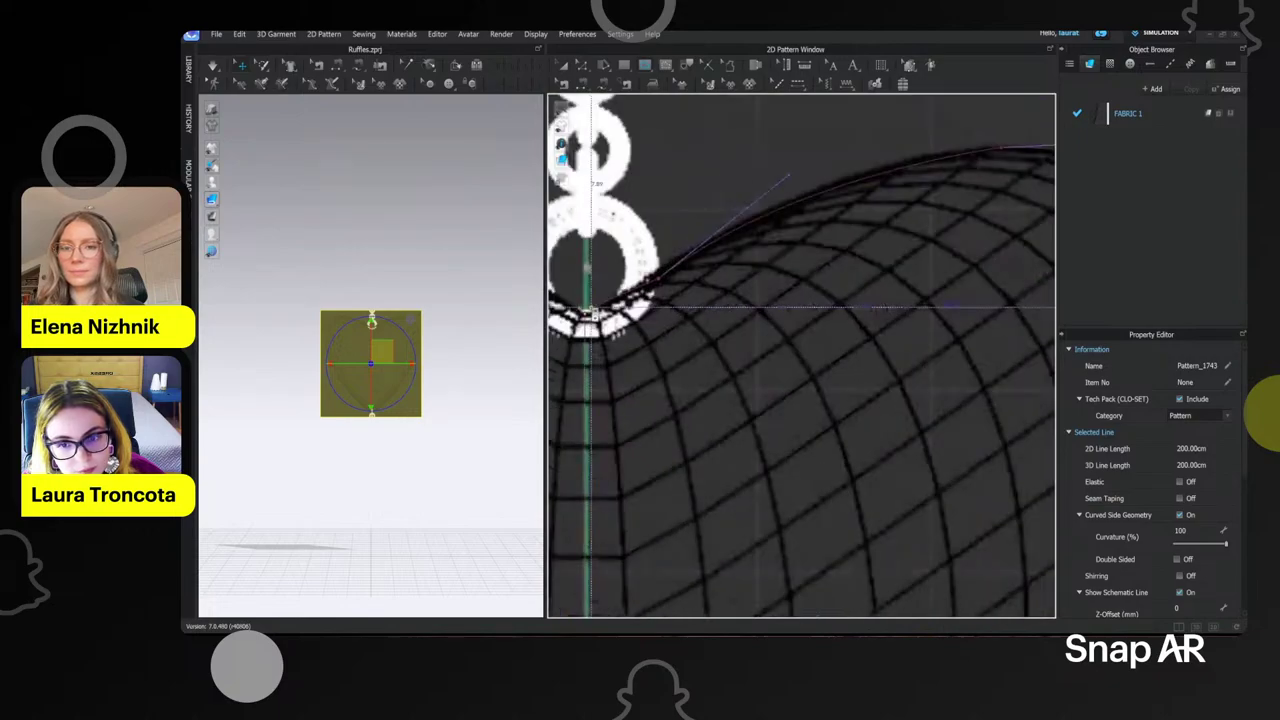
double_click(585, 322)
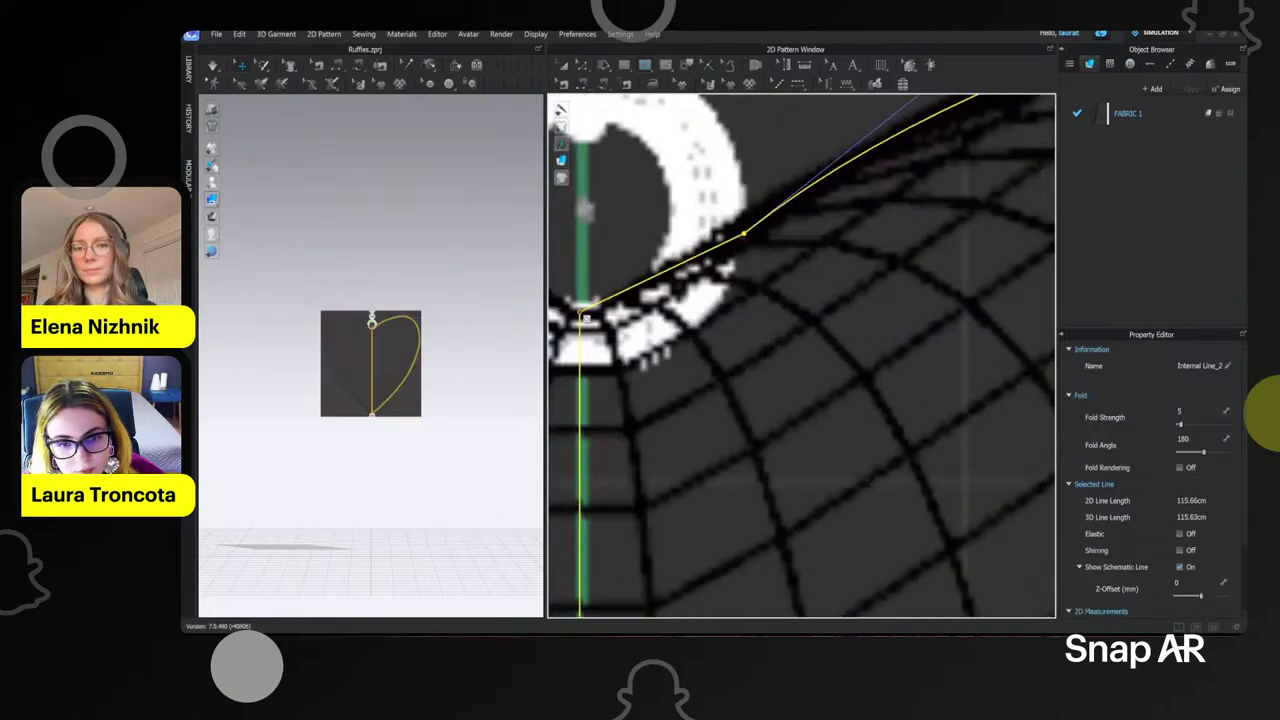
- Move the internal line's point beside the notch closer to the notch along the heart's outline
scroll(696, 325, "down", 2)
middle_click_drag(696, 325, 767, 400)
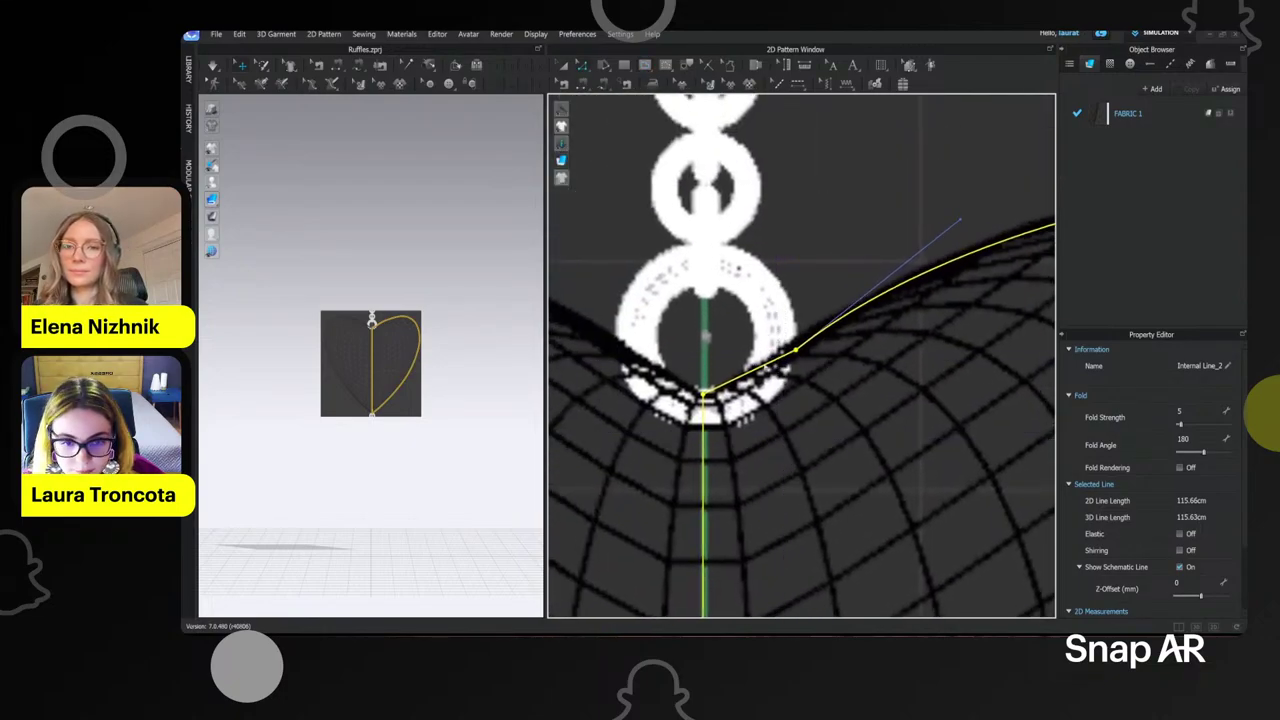
left_click_drag(752, 372, 757, 378)
middle_click_drag(796, 351, 774, 365)
left_click(774, 365)
left_click(773, 366)
scroll(836, 346, "down", 5)
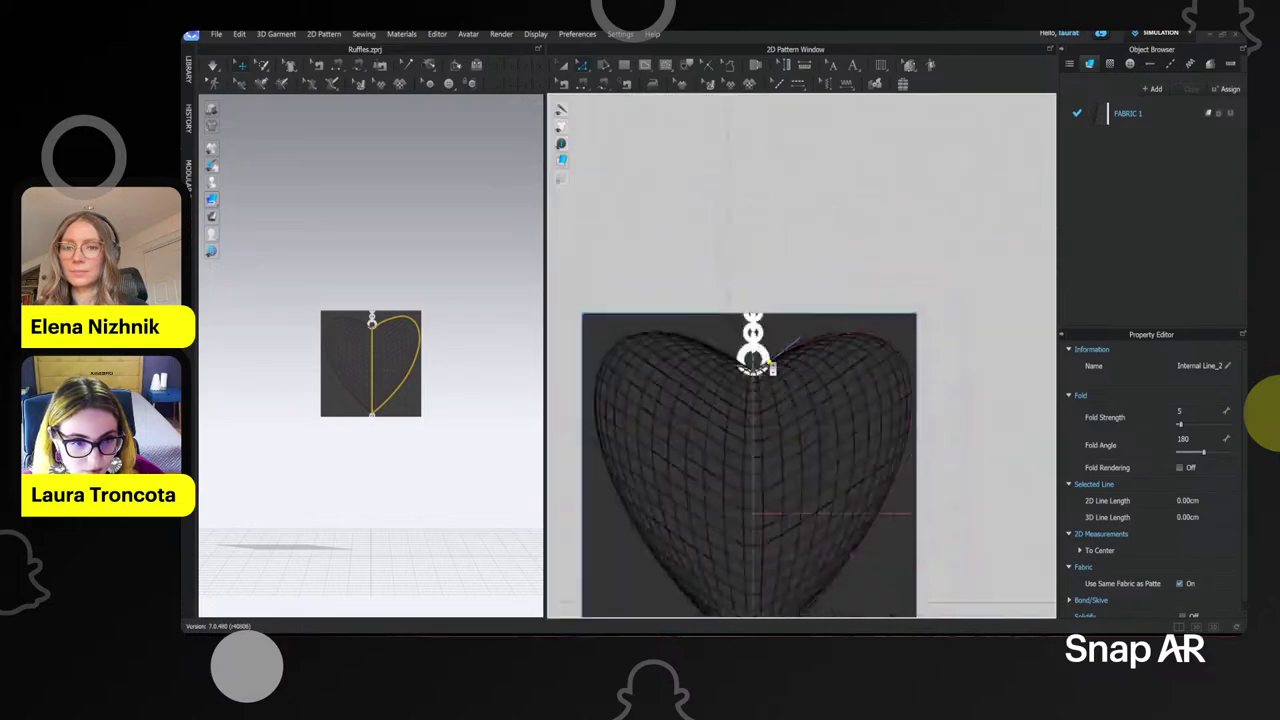
- Adjust the curve handle of the segment between the notch and the lobe's peak to follow the heart's edge
scroll(836, 346, "up", 5)
scroll(806, 357, "down", 2)
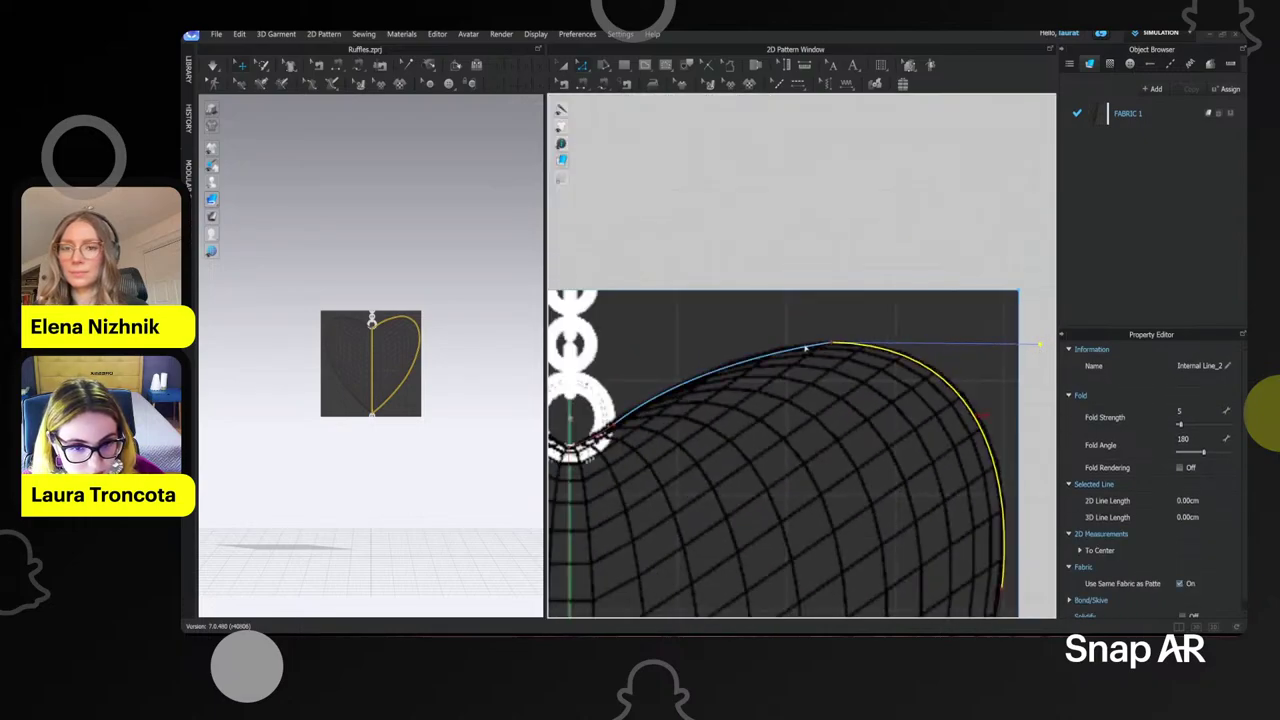
left_click(781, 354)
left_click_drag(696, 360, 723, 348)
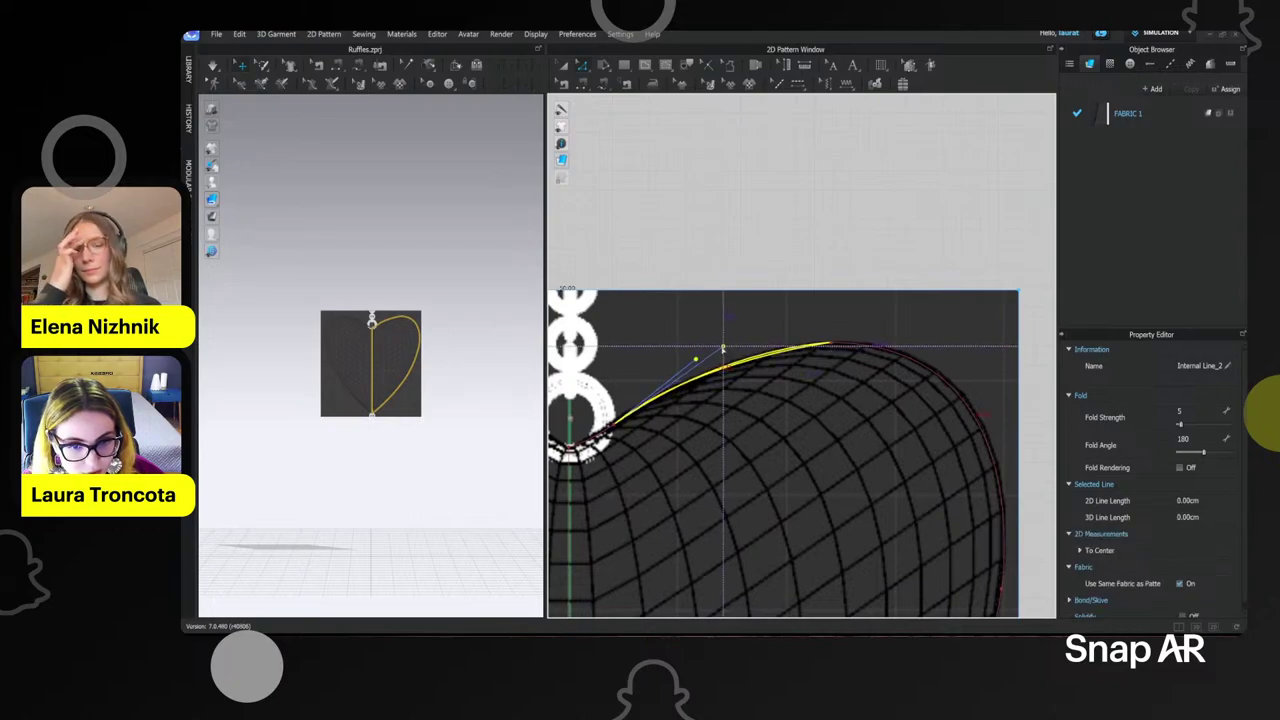
- Finish the curve edit and cut the half-heart out of the square pattern along the closed internal line
double_click(814, 336)
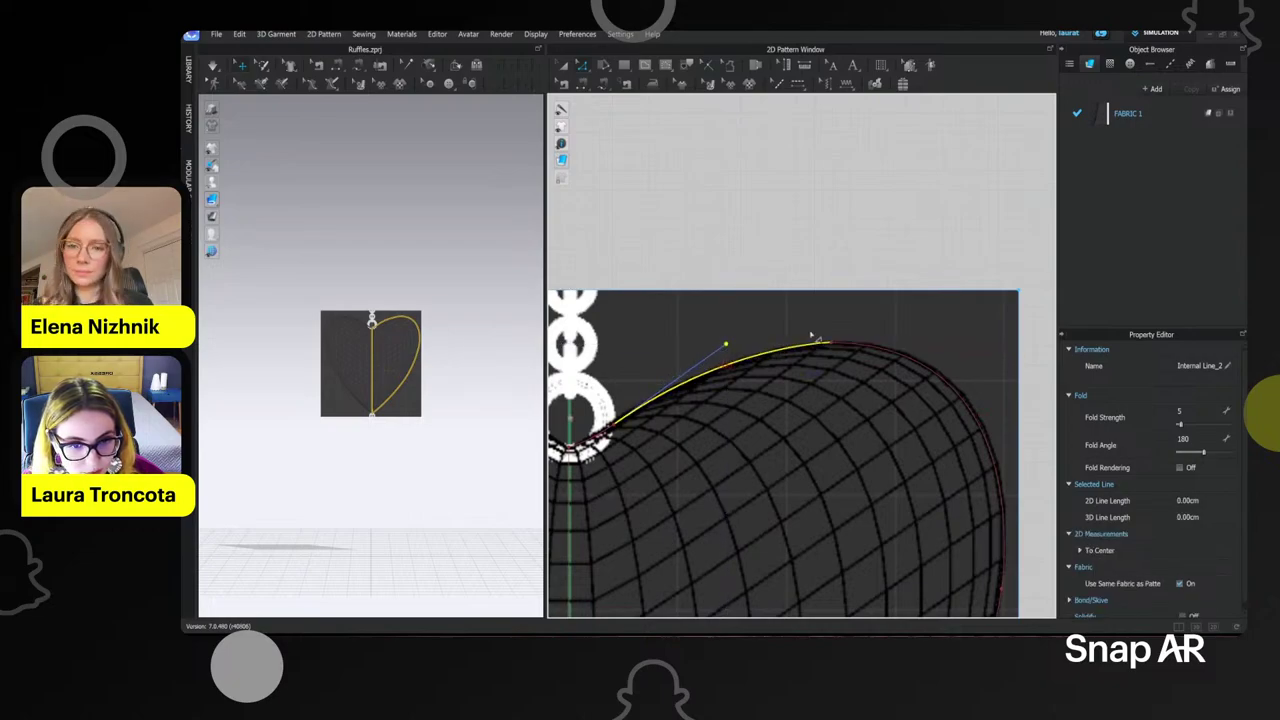
scroll(813, 338, "down", 4)
middle_click_drag(814, 337, 828, 276)
key("a")
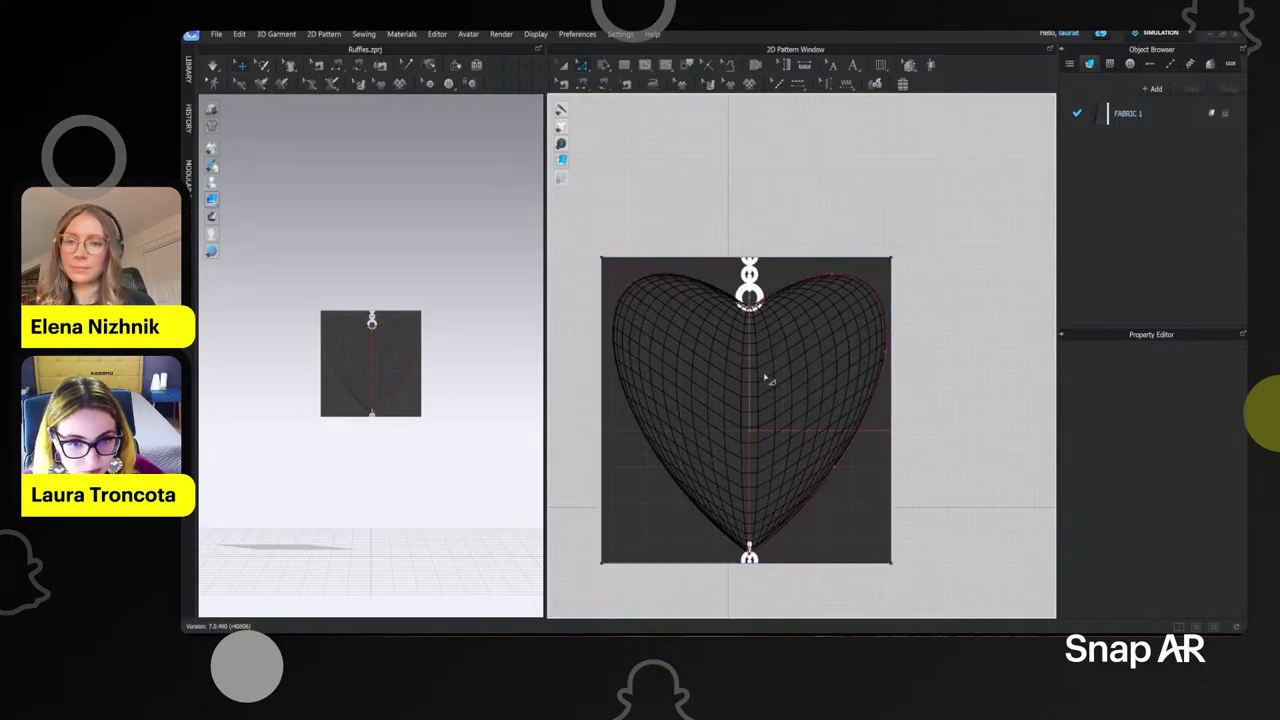
left_click(824, 274)
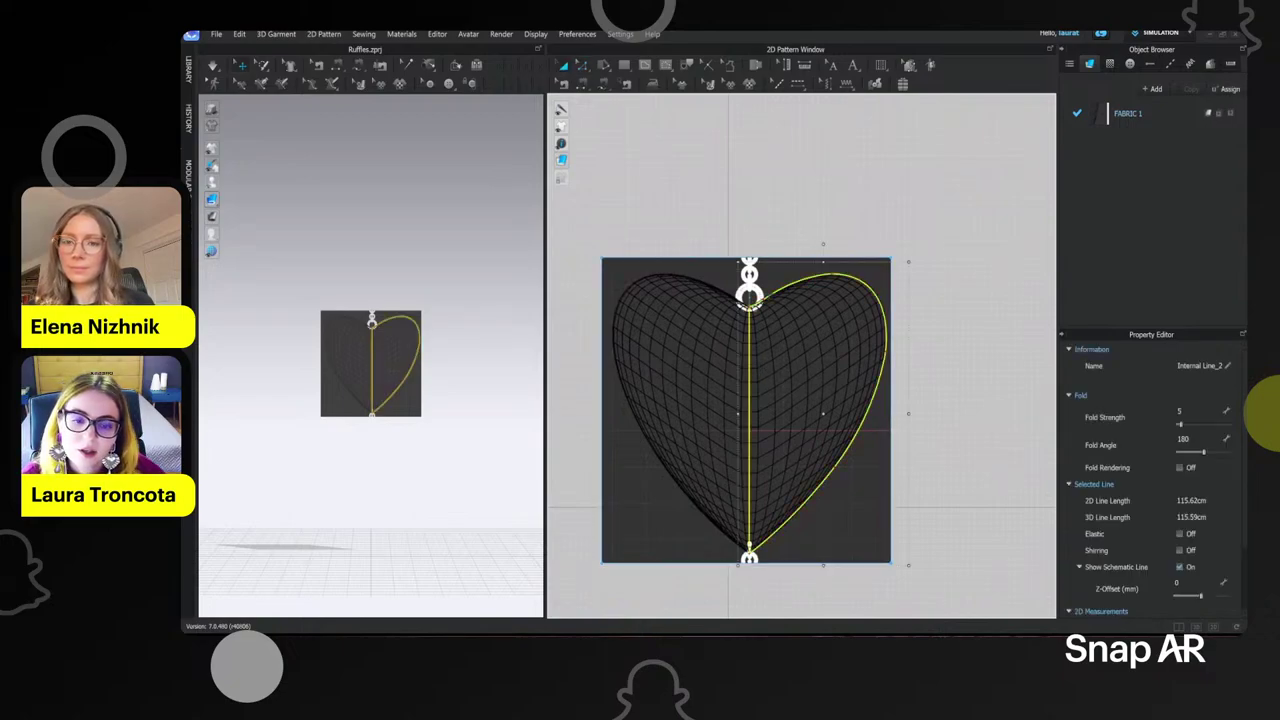
scroll(764, 544, "down", 2)
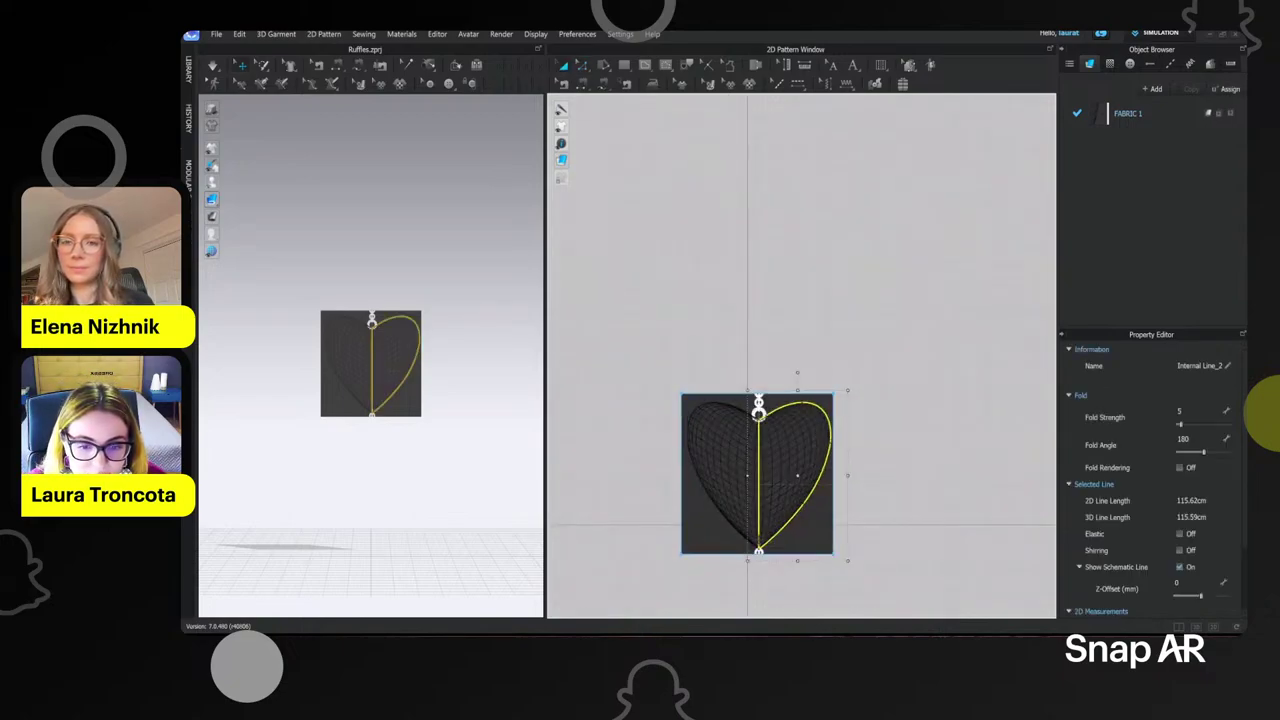
scroll(808, 487, "up", 4)
scroll(849, 463, "down", 2)
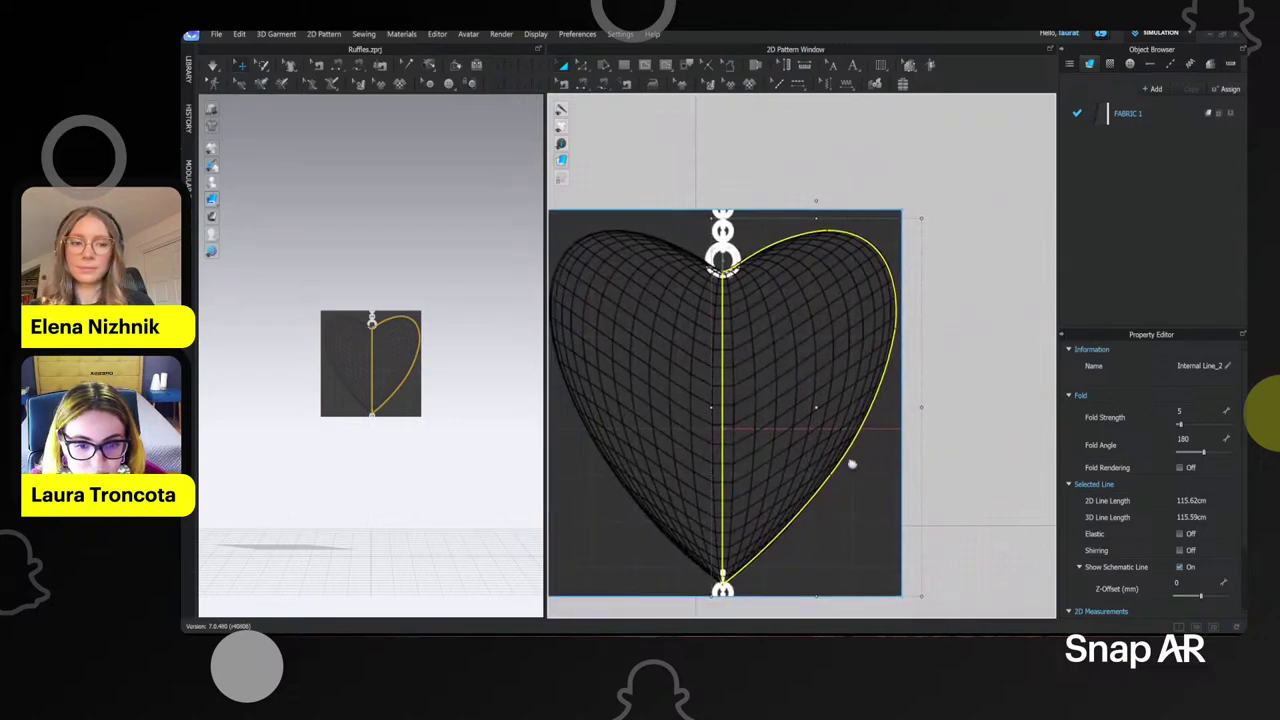
right_click(846, 458)
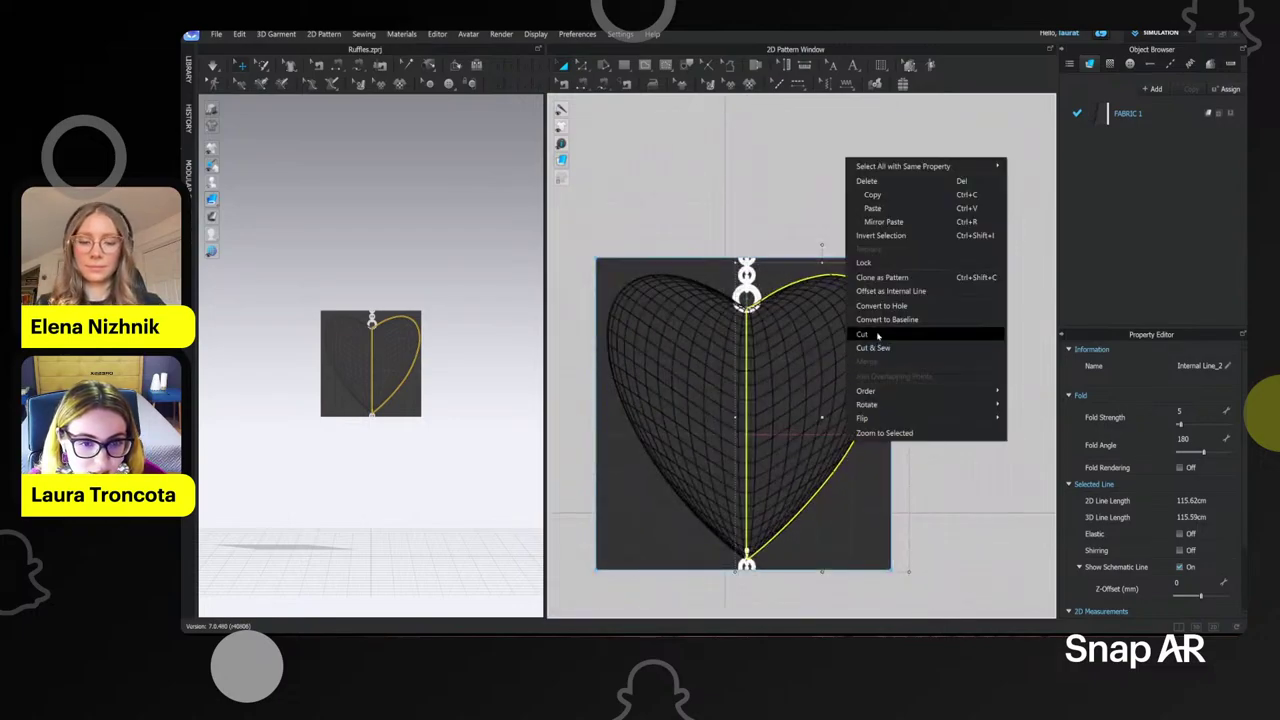
left_click(878, 336)
- Move the leftover square down clear of the cut half-heart and delete it
scroll(882, 322, "down", 2)
left_click_drag(741, 285, 738, 552)
scroll(744, 554, "down", 2)
middle_click_drag(745, 554, 717, 437)
scroll(717, 323, "up", 2)
scroll(717, 435, "up", 2)
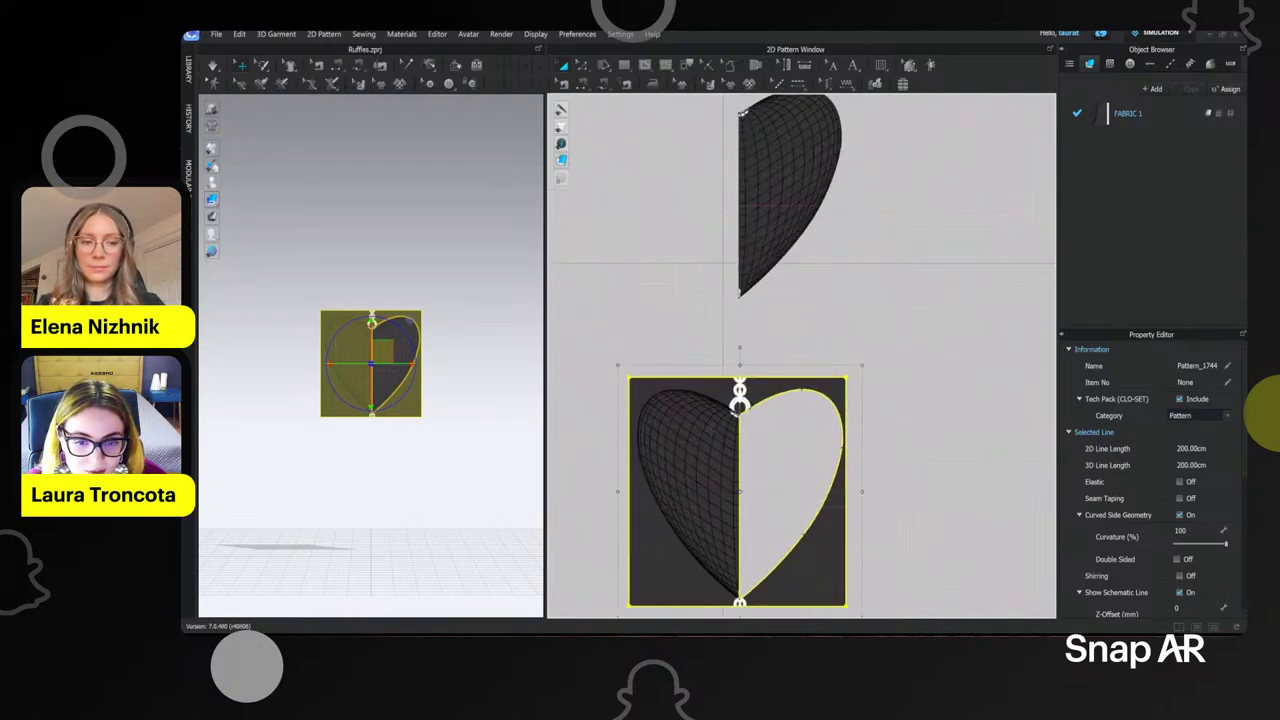
key("Delete")
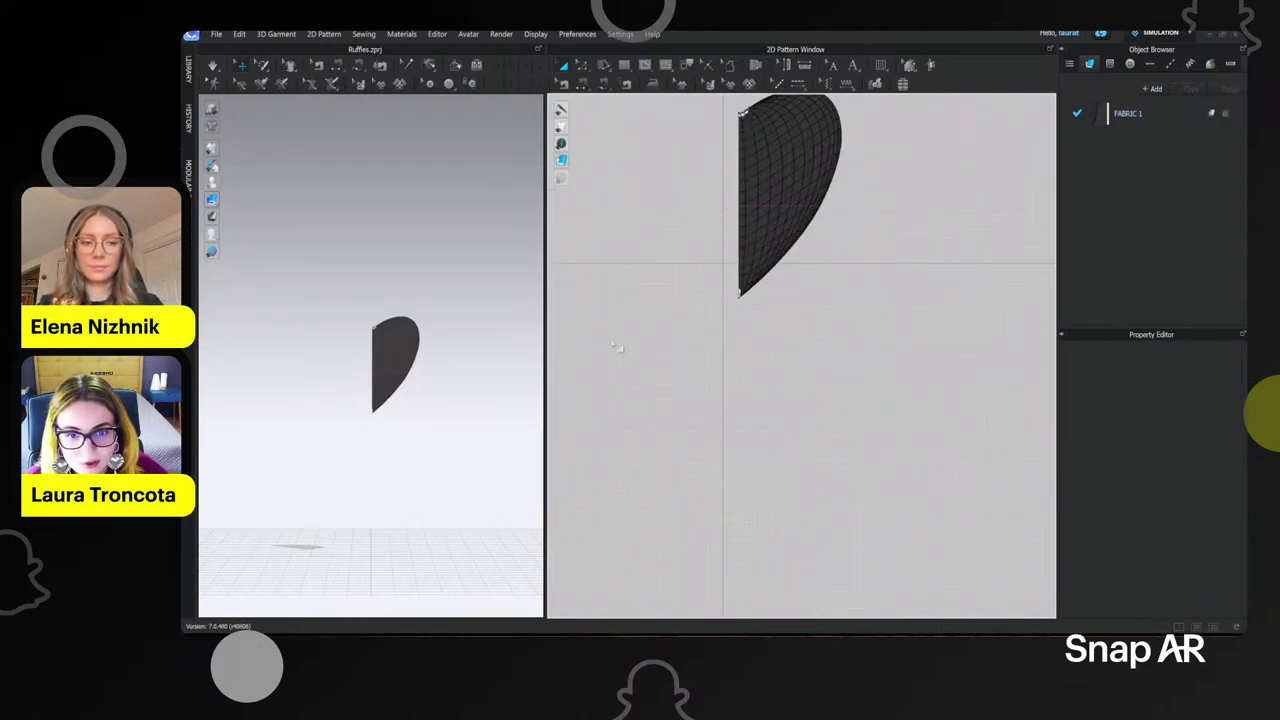
- Unfold the half-heart across its straight centre edge with Unfold Symmetric Editing (with Sewing)
middle_click_drag(838, 363, 821, 624)
middle_click_drag(371, 426, 388, 385)
middle_click_drag(657, 432, 749, 384)
left_click(814, 422)
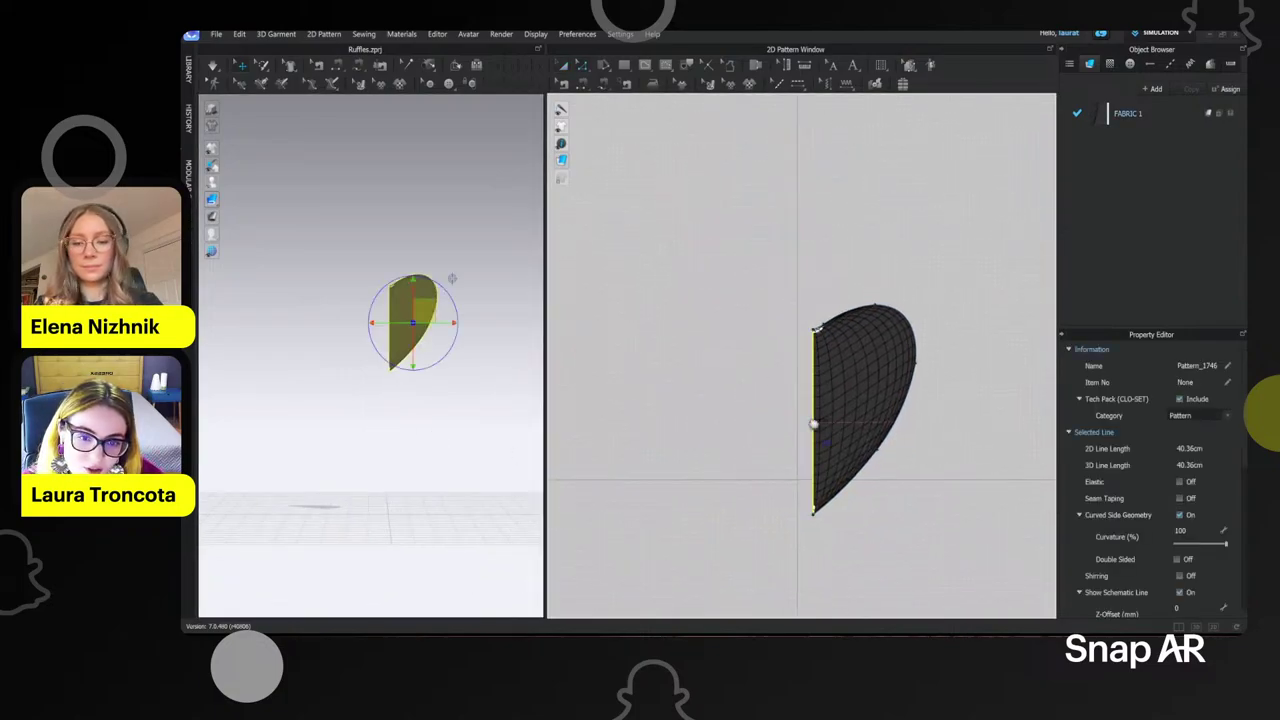
middle_click_drag(814, 422, 672, 360)
scroll(674, 354, "up", 2)
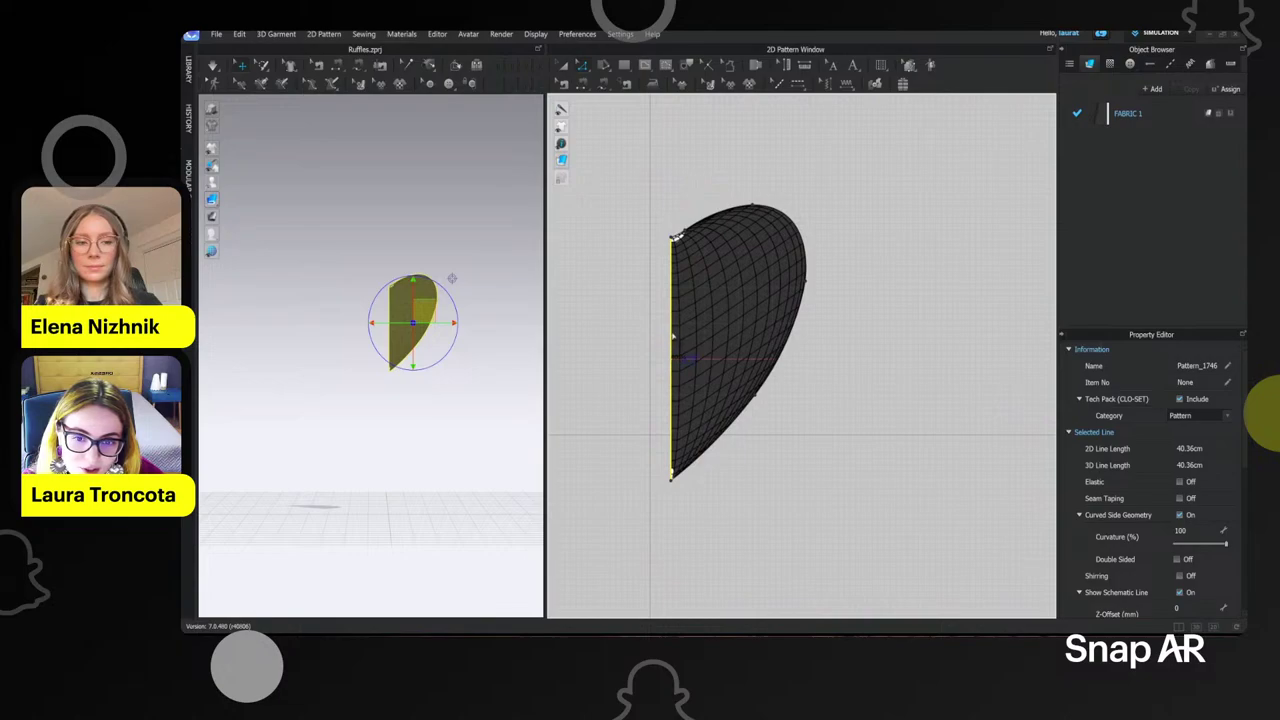
right_click(674, 336)
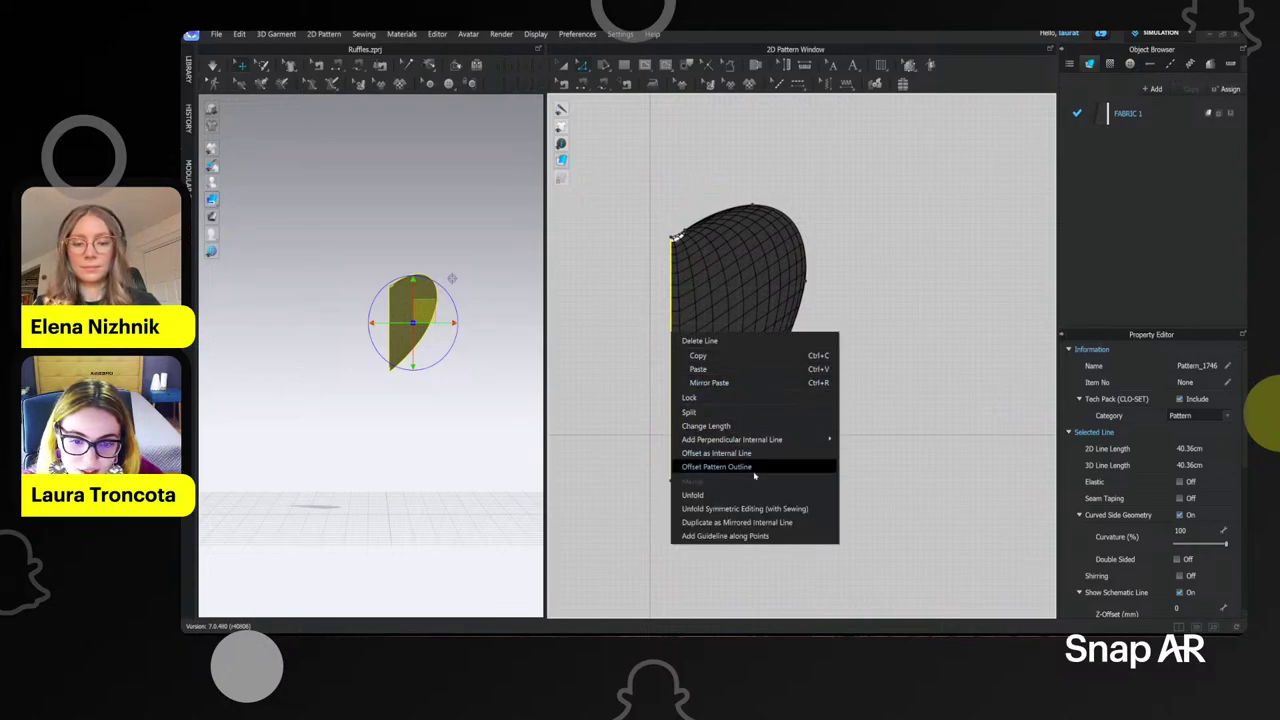
left_click(710, 514)
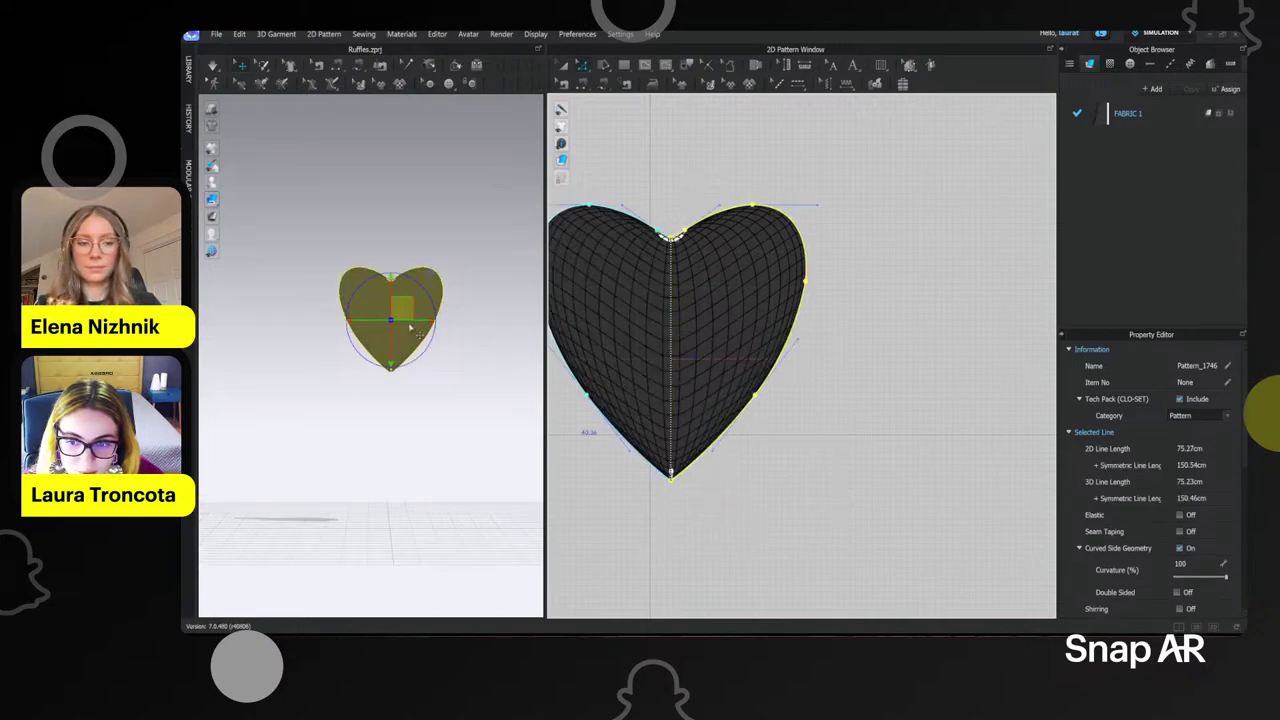
- Move the unfolded heart pattern so its centre line lies on the vertical axis of the 2D pattern view
middle_click_drag(738, 292, 843, 348)
key("a")
left_click_drag(843, 348, 822, 328)
right_click_drag(408, 296, 443, 340)
scroll(451, 381, "up", 3)
middle_click_drag(451, 381, 385, 336)
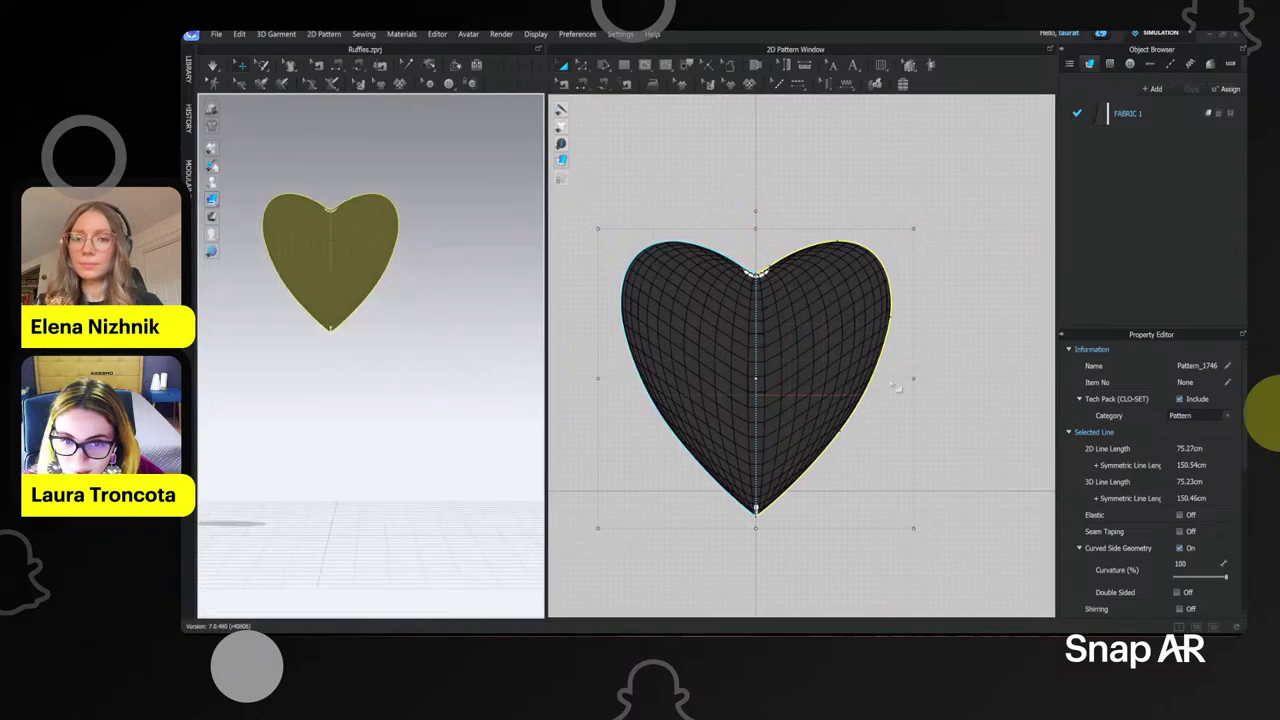
left_click(446, 222)
middle_click_drag(419, 228, 444, 271)
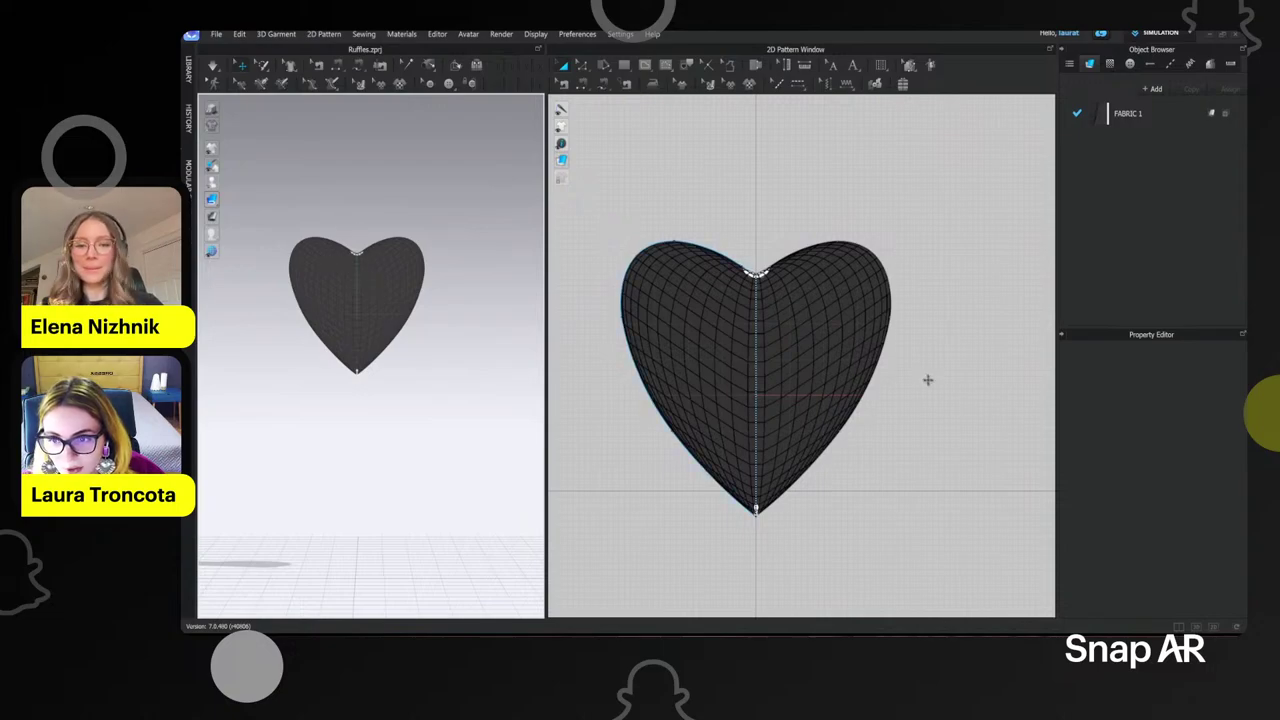
- Create a rectangle pattern 240 cm wide and 15 cm high, and place it below the heart with its left end near the vertical axis
scroll(835, 398, "down", 2)
middle_click_drag(835, 398, 733, 271)
middle_click_drag(650, 190, 698, 291)
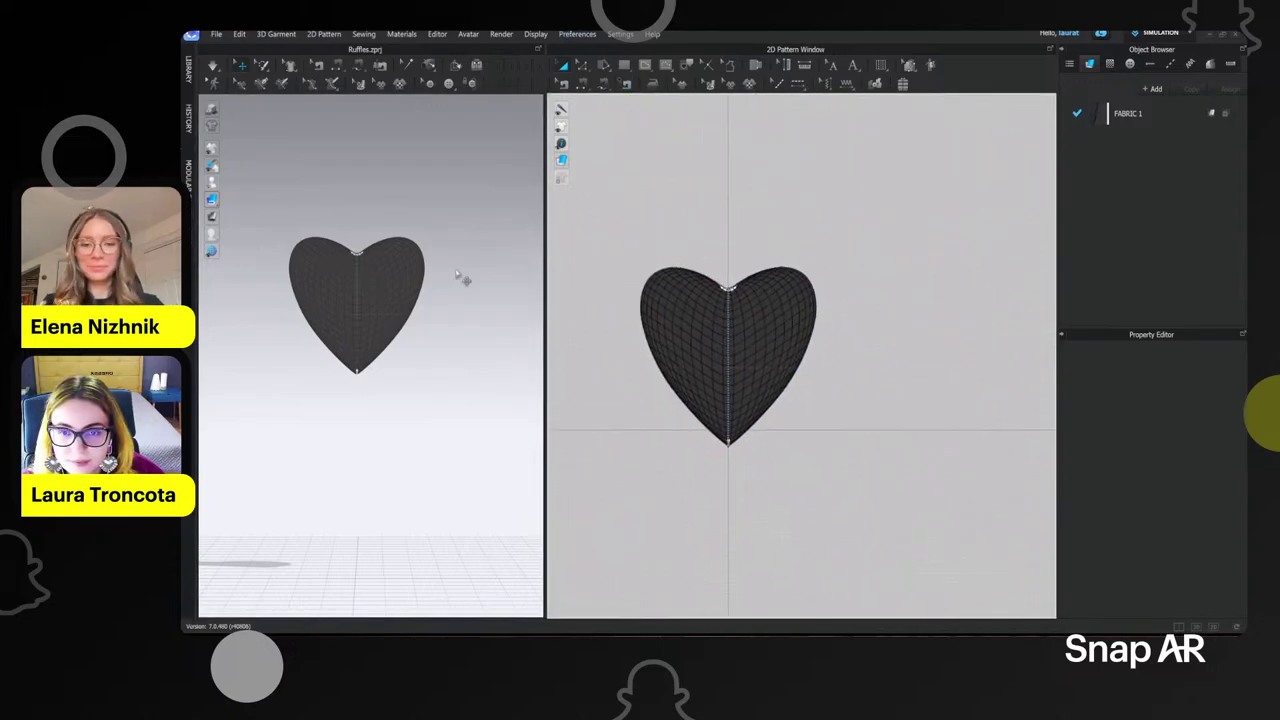
scroll(397, 289, "down", 2)
left_click(624, 66)
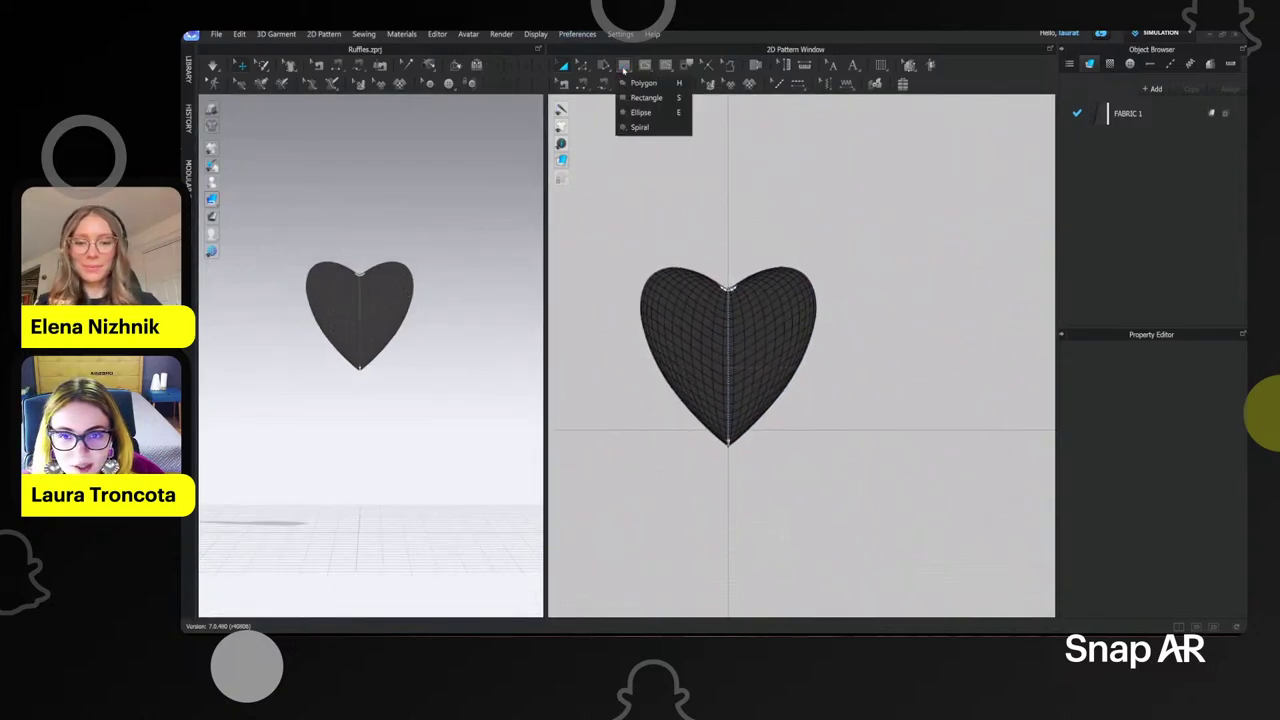
left_click(647, 98)
scroll(783, 500, "down", 2)
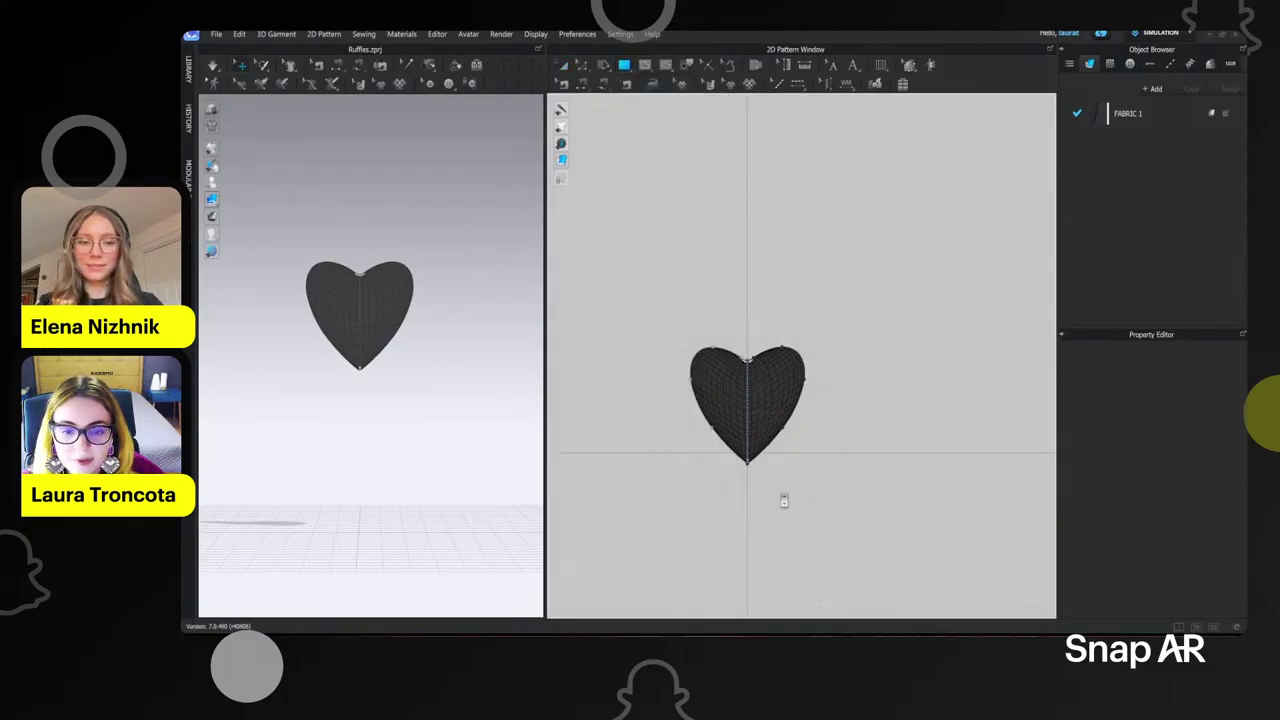
middle_click_drag(783, 500, 665, 343)
left_click(648, 354)
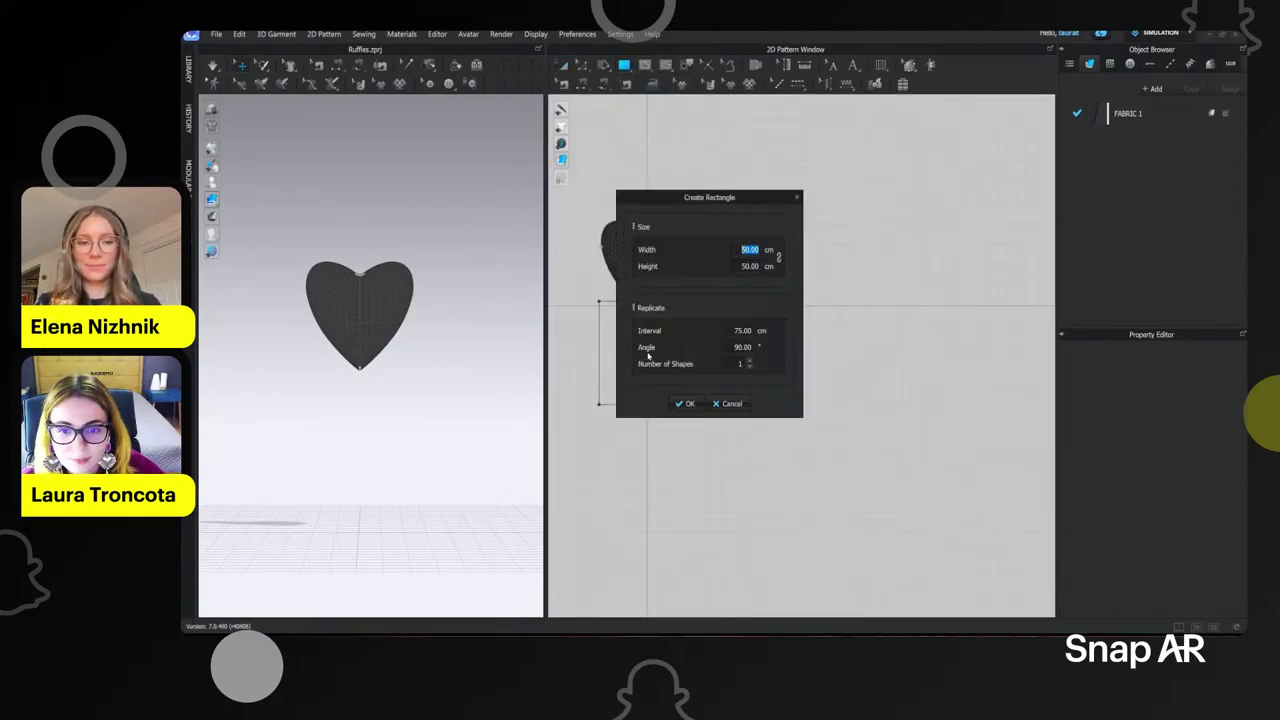
left_click_drag(709, 198, 880, 200)
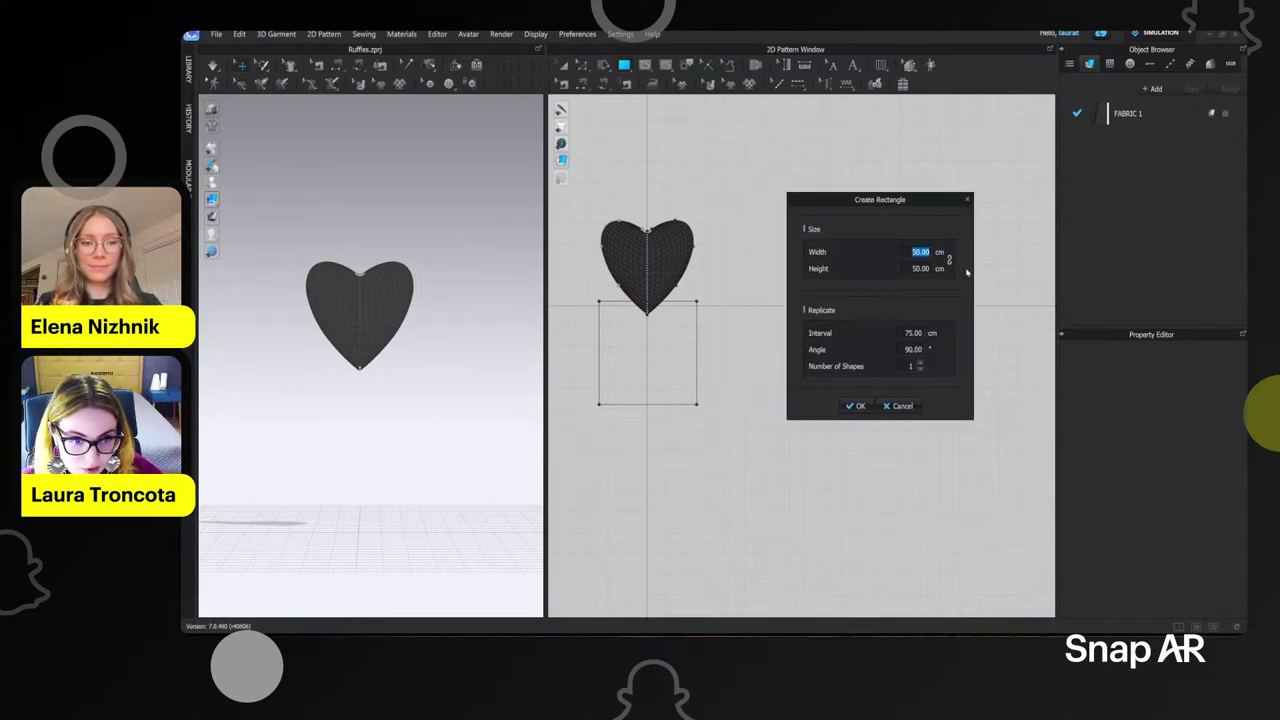
type("240")
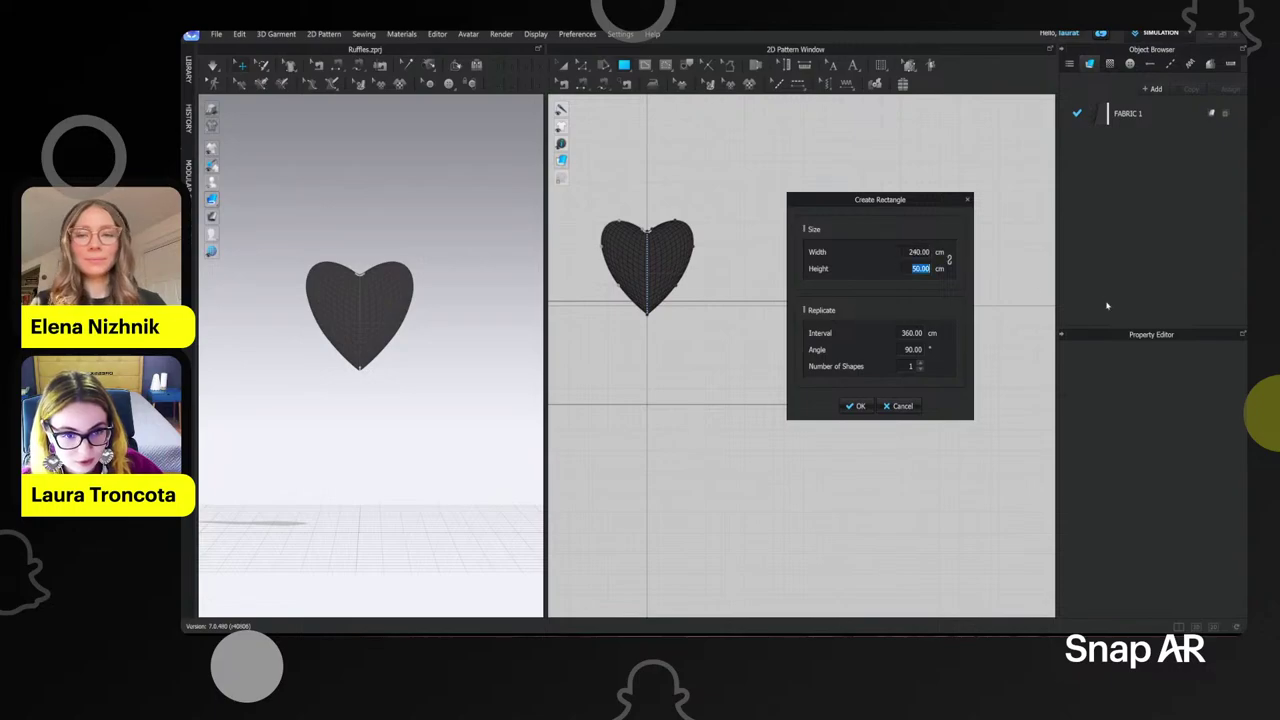
type("15")
left_click(855, 405)
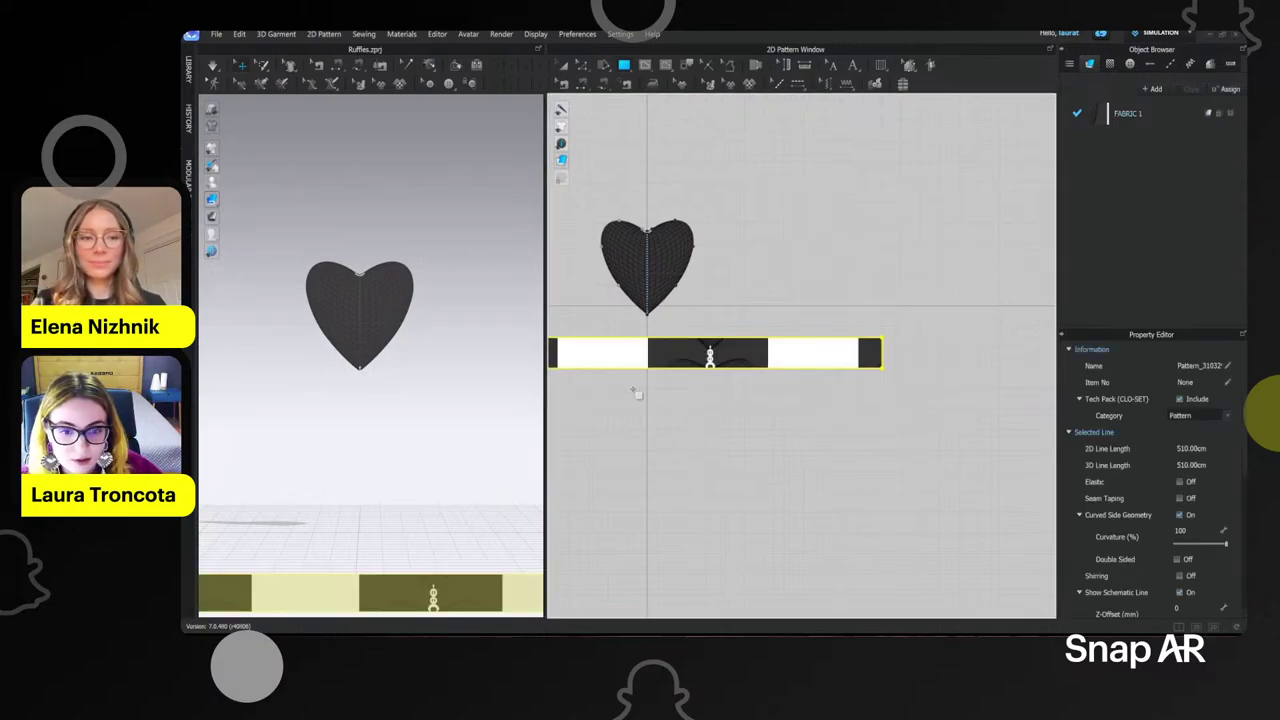
scroll(652, 391, "down", 3)
left_click_drag(733, 400, 730, 392)
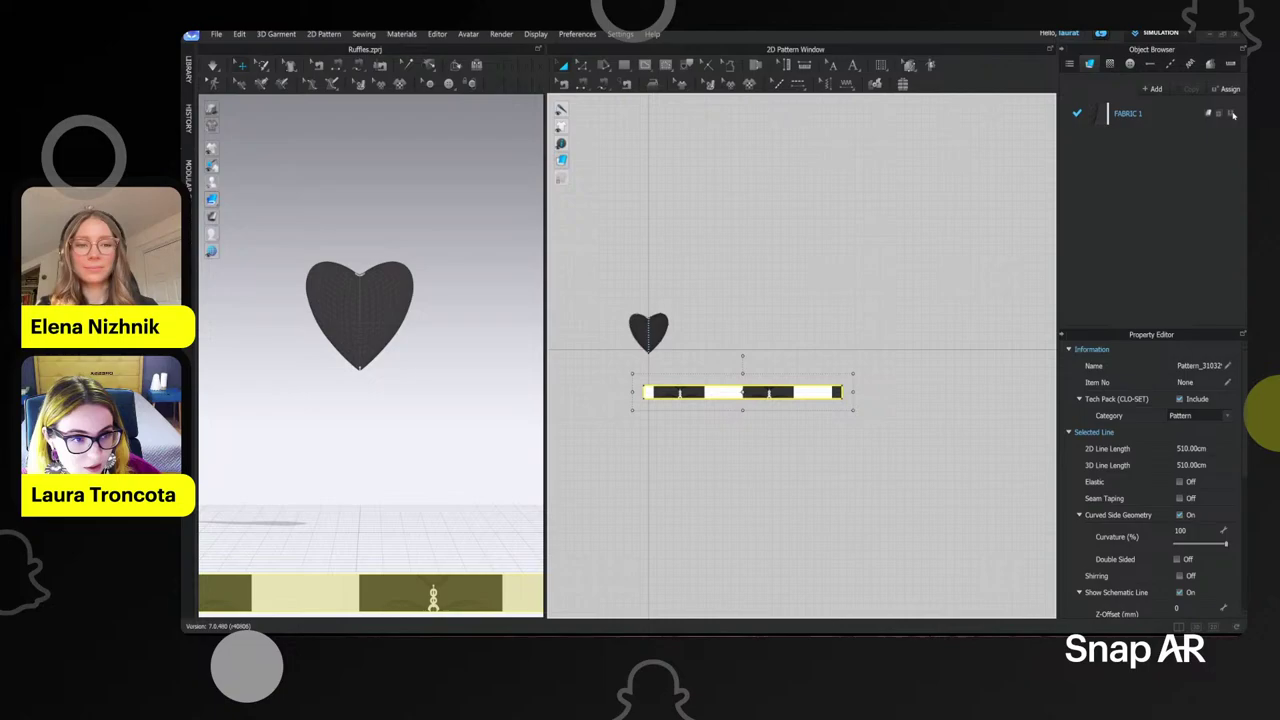
- Add a second fabric and assign it to the long rectangle pattern
left_click(1153, 89)
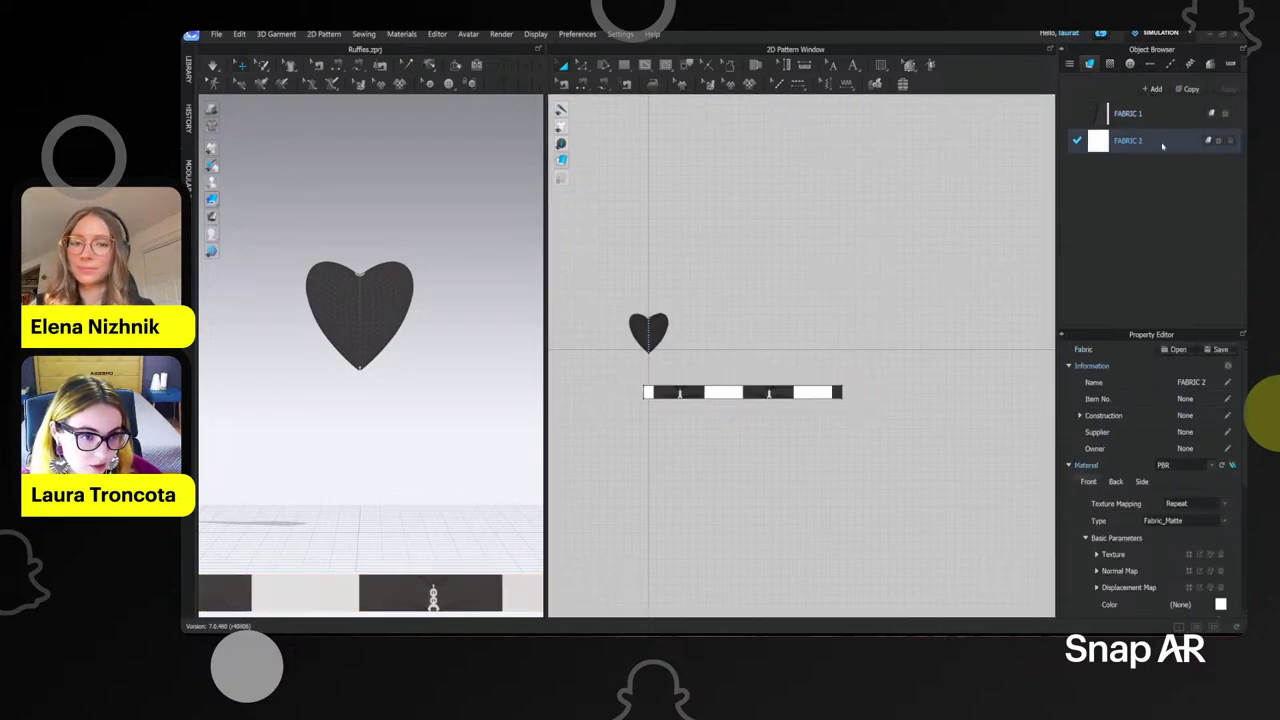
scroll(705, 370, "up", 3)
left_click(728, 411)
left_click(725, 410)
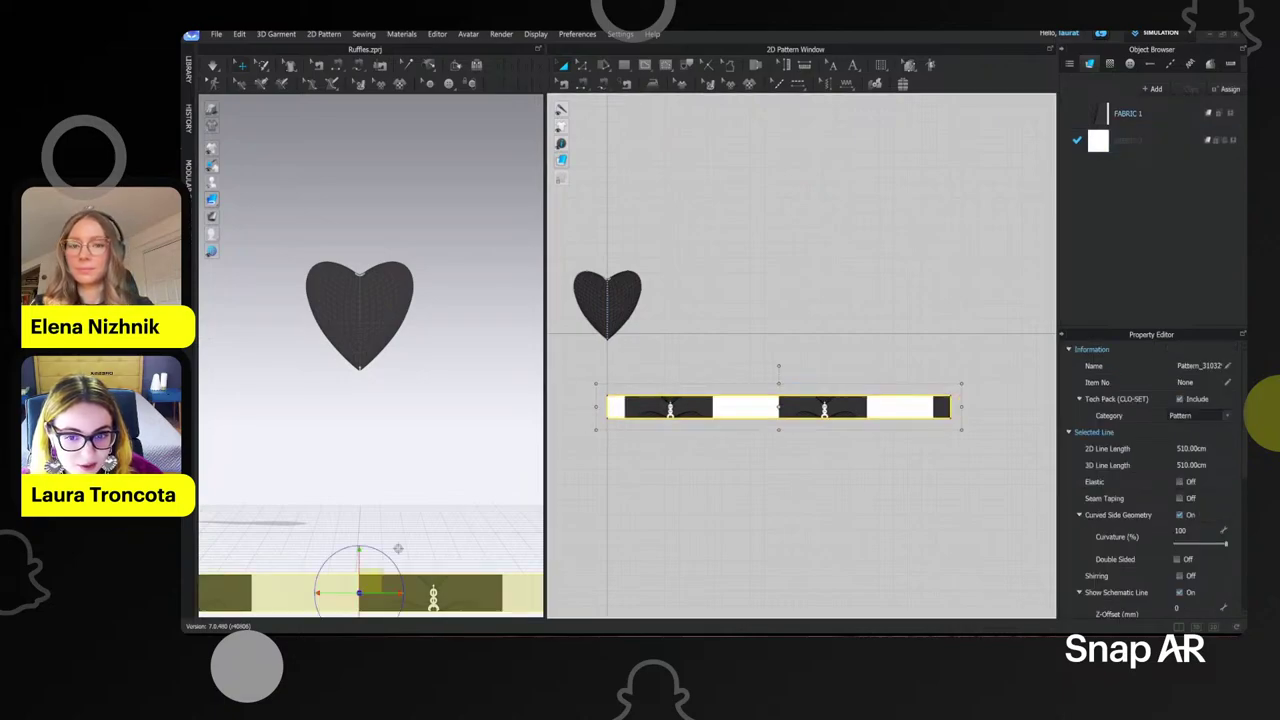
left_click(1232, 141)
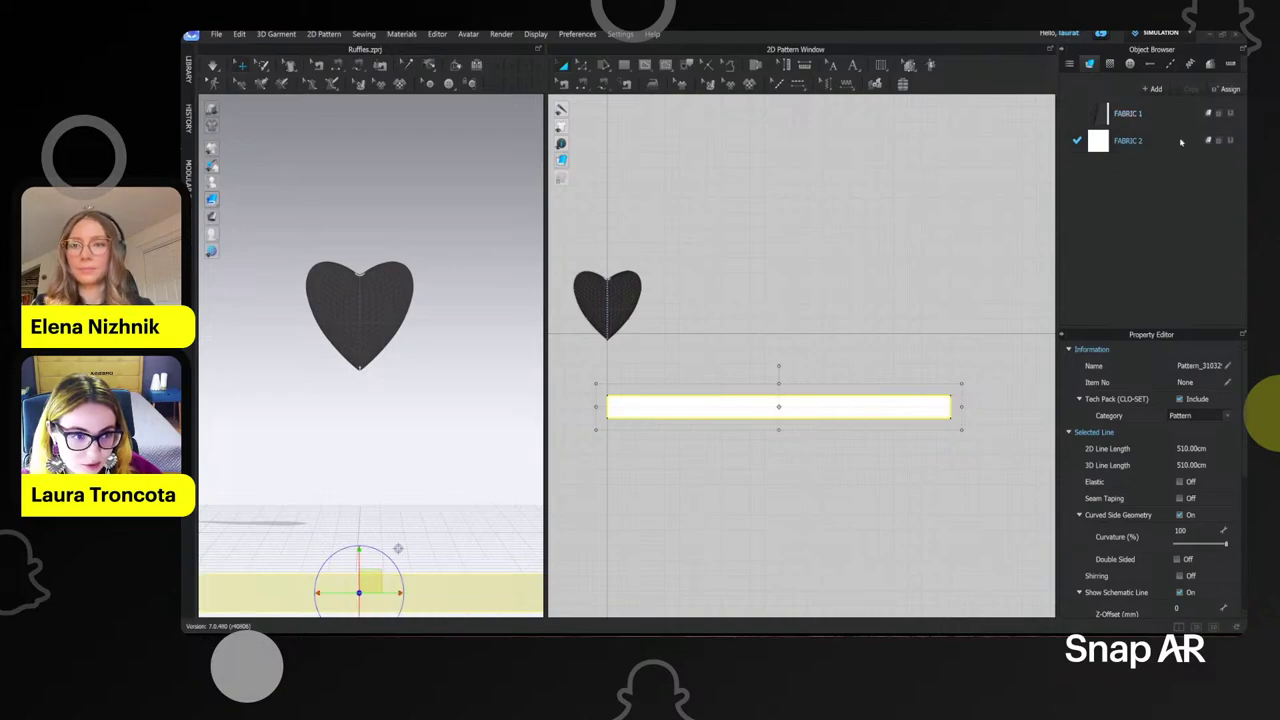
- Set the physical property preset of FABRIC 2 to Trim_Full_Grain_Leather
left_click(1130, 141)
scroll(771, 411, "up", 3)
scroll(695, 410, "down", 3)
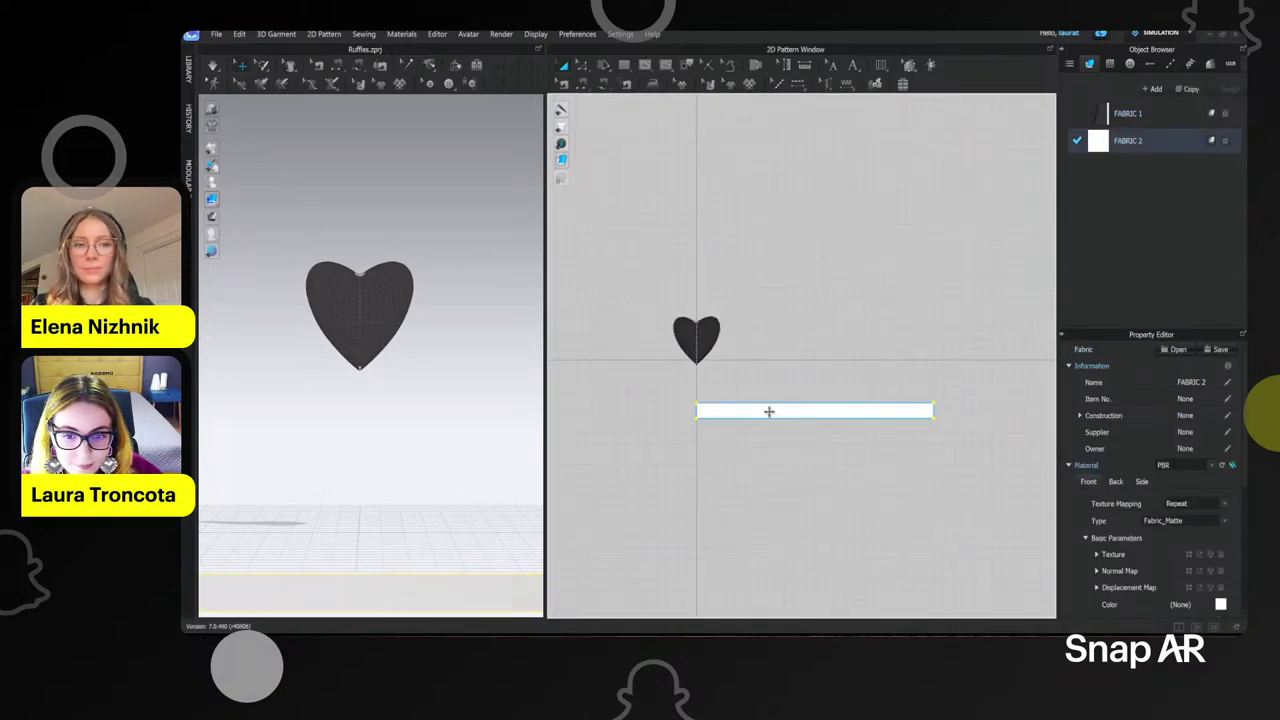
scroll(1131, 493, "down", 5)
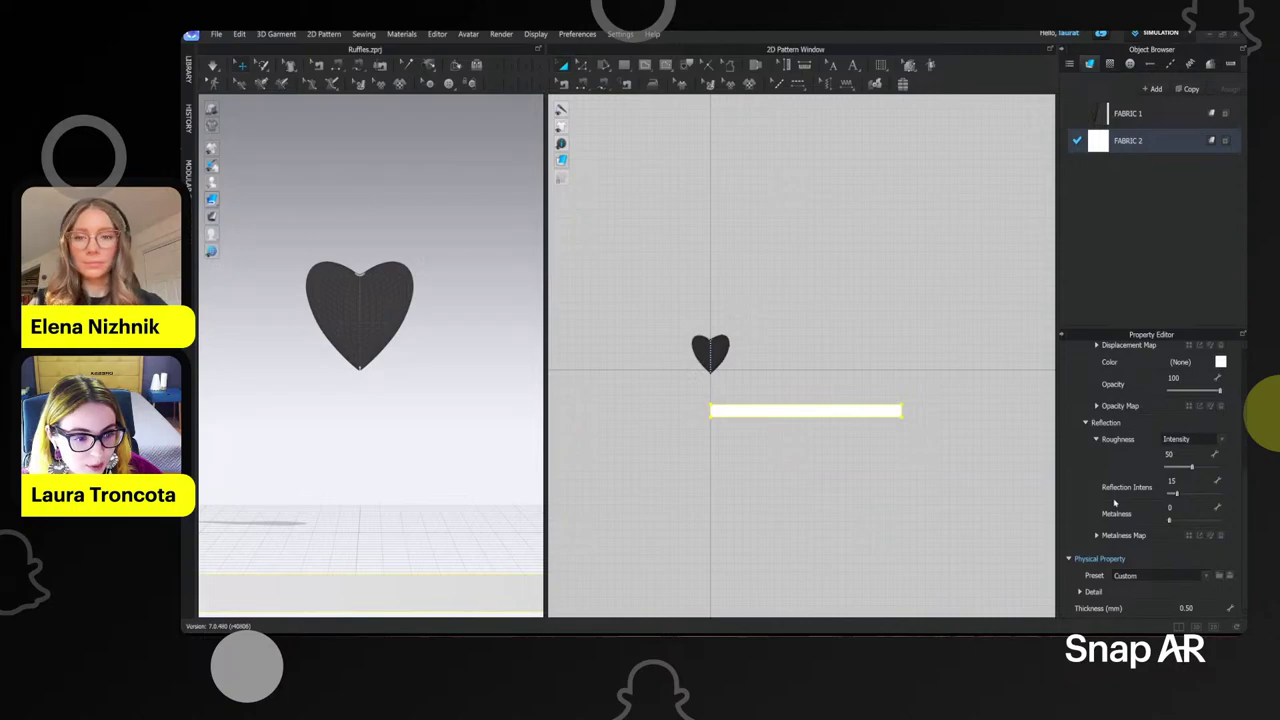
scroll(730, 409, "up", 2)
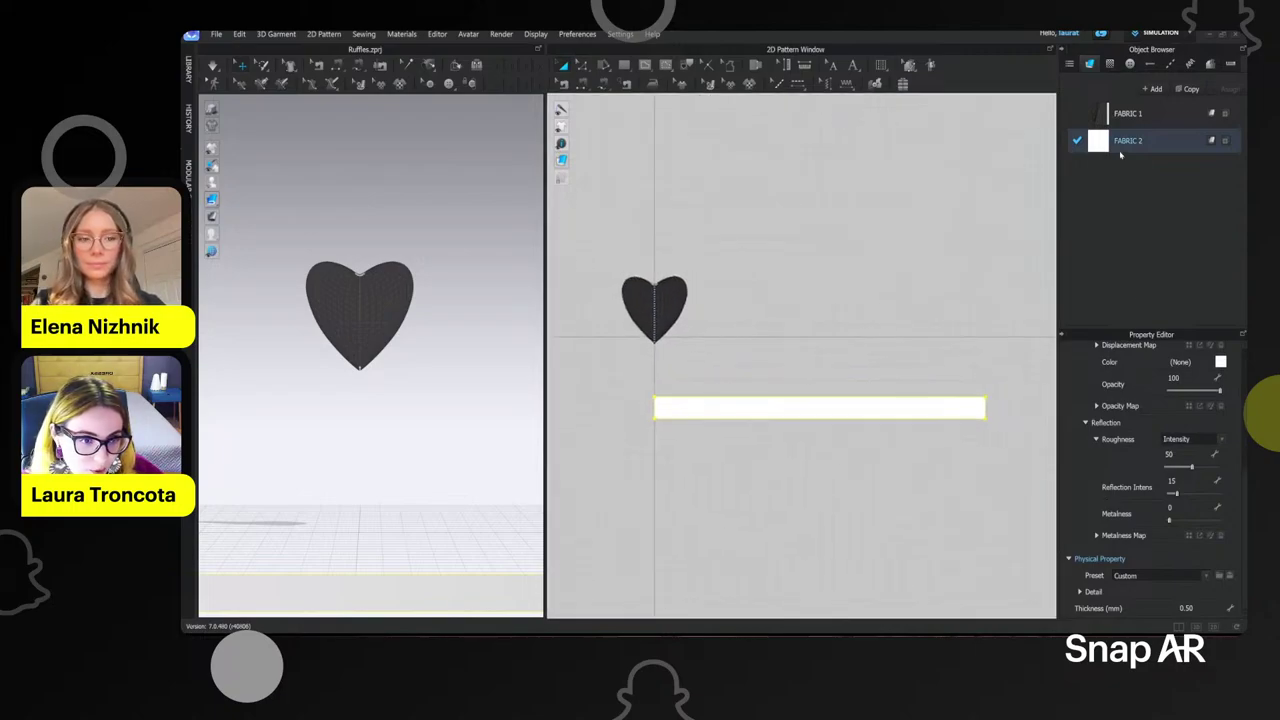
left_click(1110, 576)
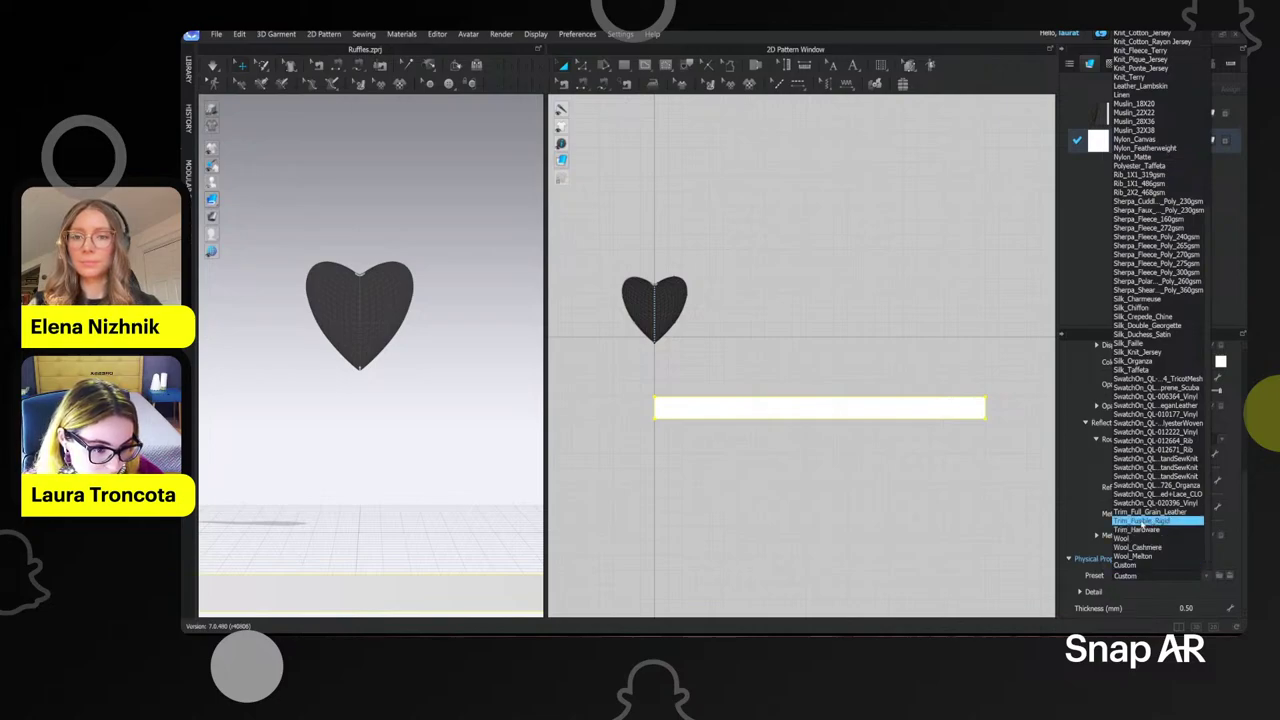
left_click(1134, 512)
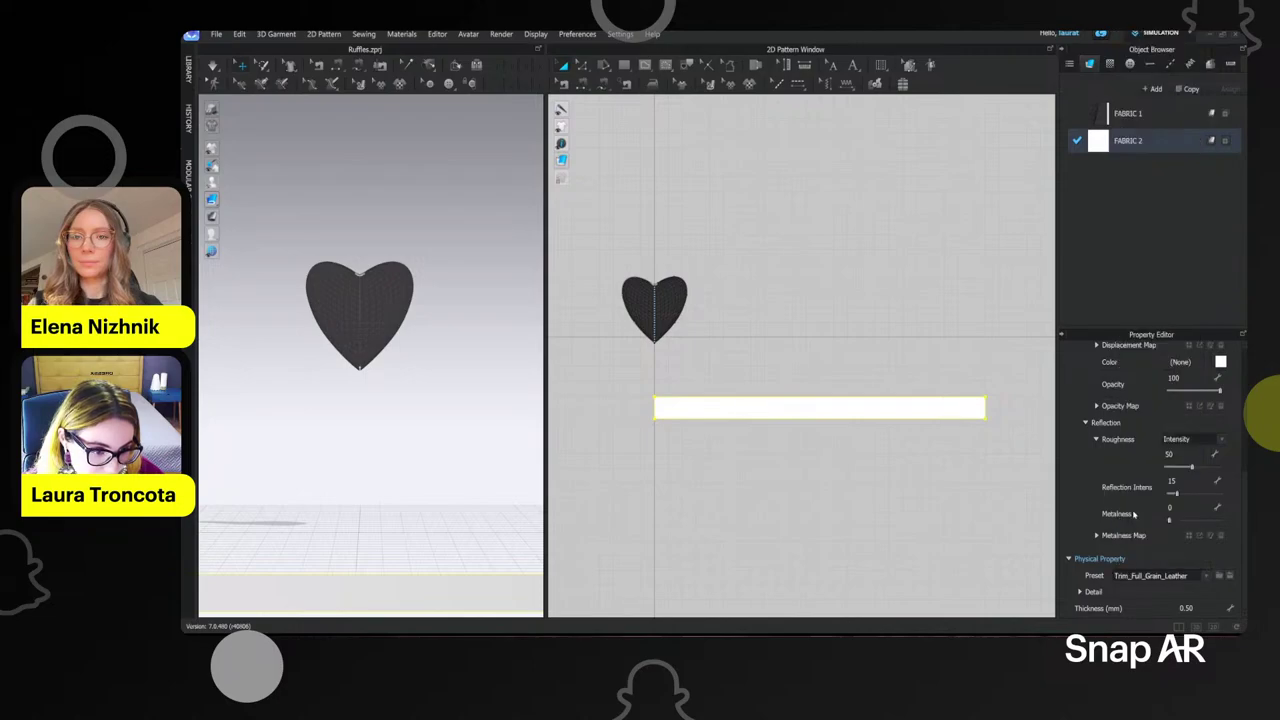
- Move the rectangle in the 3D view to start just below the heart's tip, and expand the physical property details of FABRIC 2
scroll(363, 480, "down", 1)
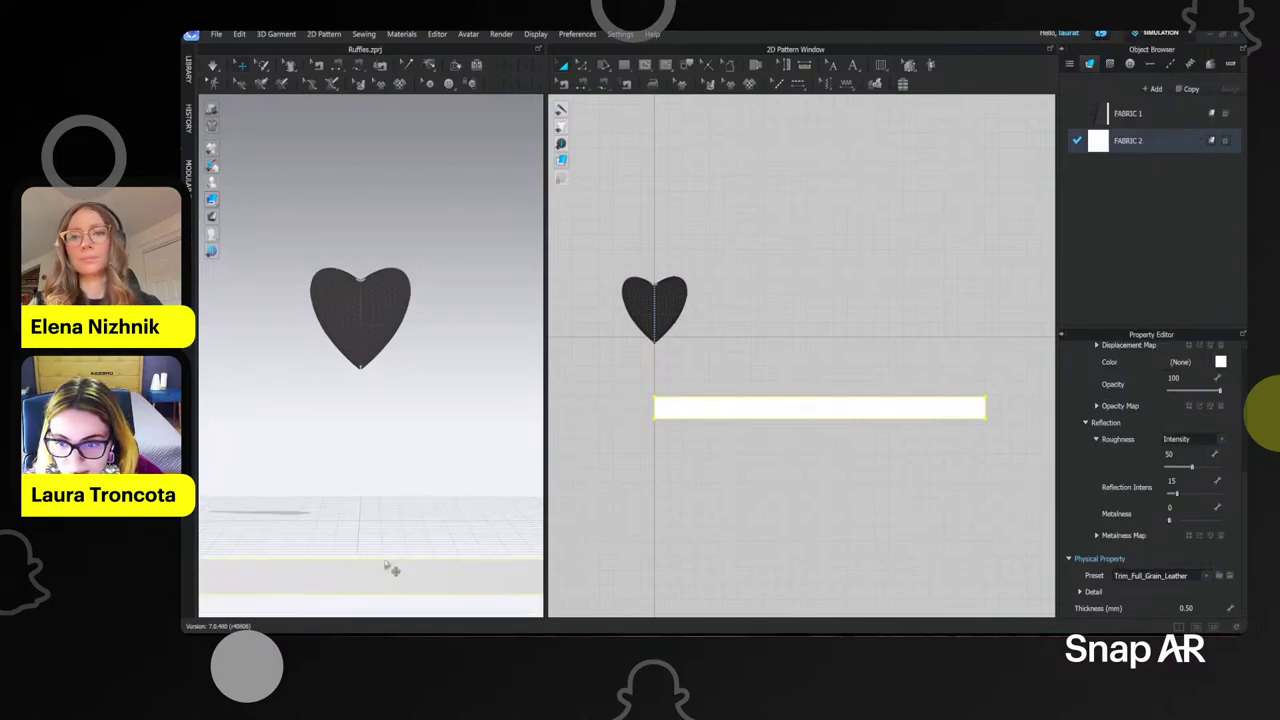
left_click_drag(388, 566, 640, 396)
left_click(1128, 141)
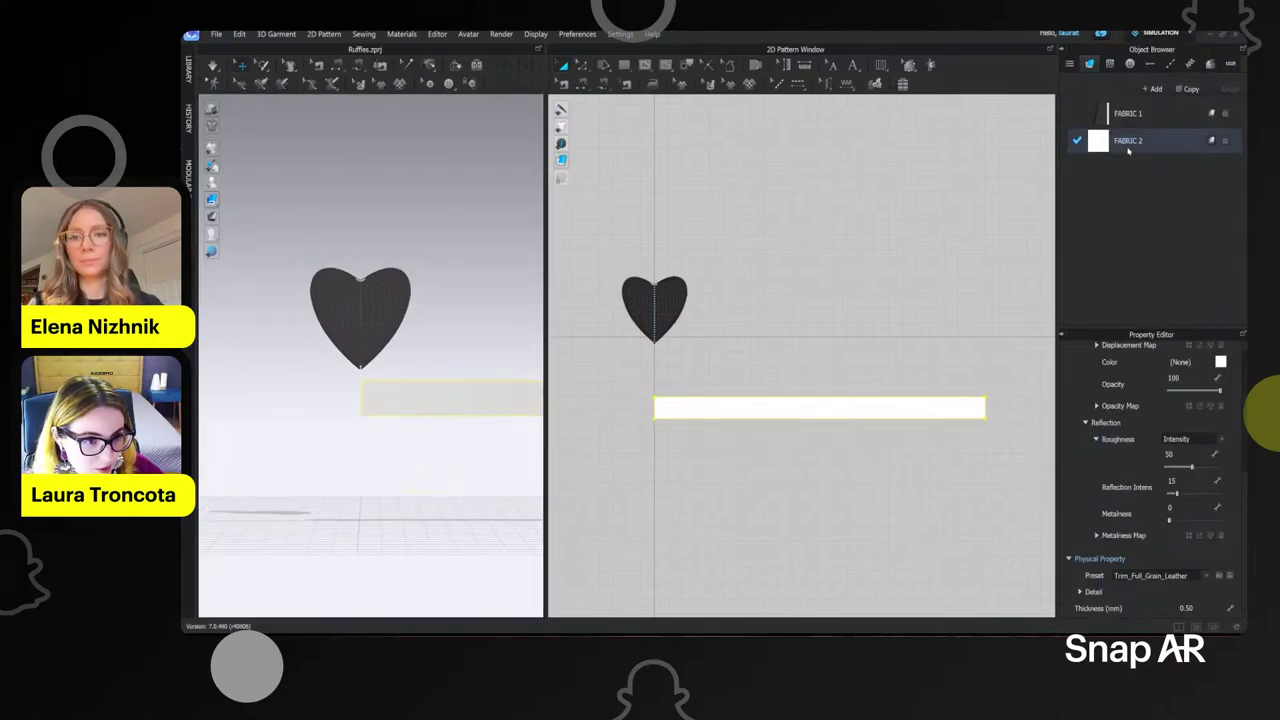
left_click(1080, 593)
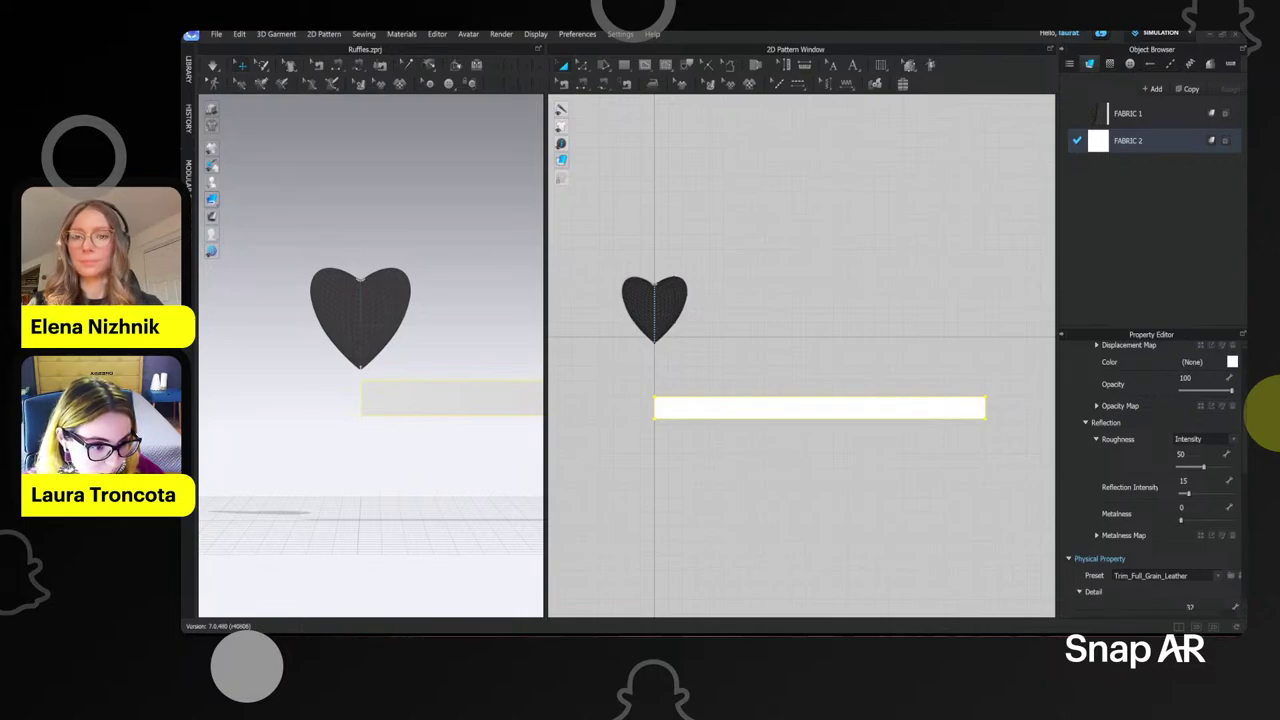
- Set the density of FABRIC 2 to 0 in its physical properties
scroll(1244, 467, "down", 5)
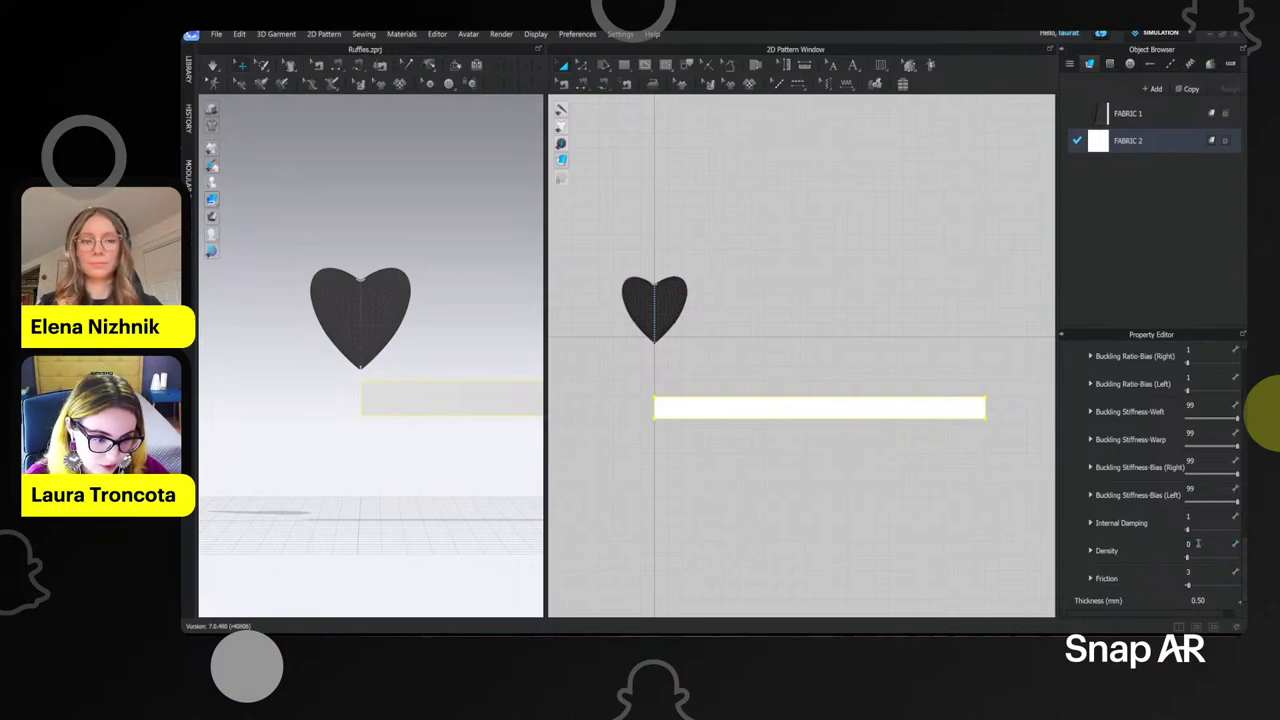
scroll(1197, 543, "up", 6)
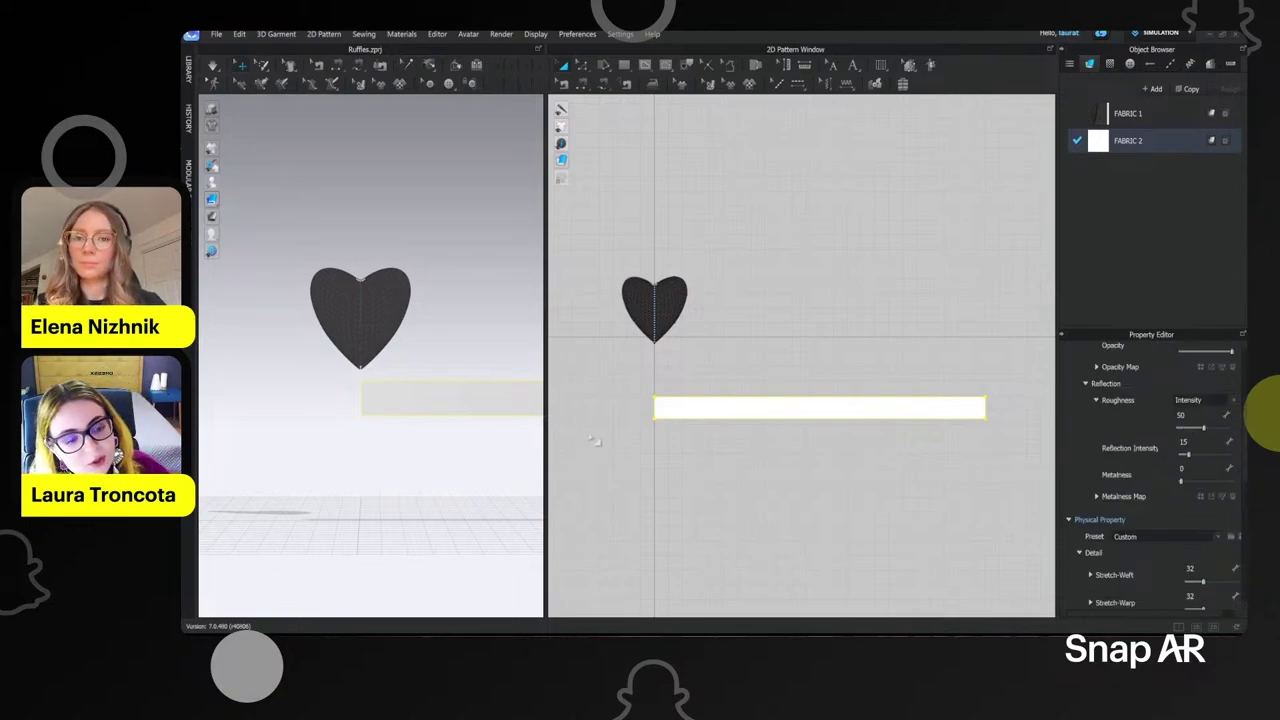
- Unfold the long rectangular strip across its 15 cm left edge with symmetric editing and sewing
left_click(660, 410)
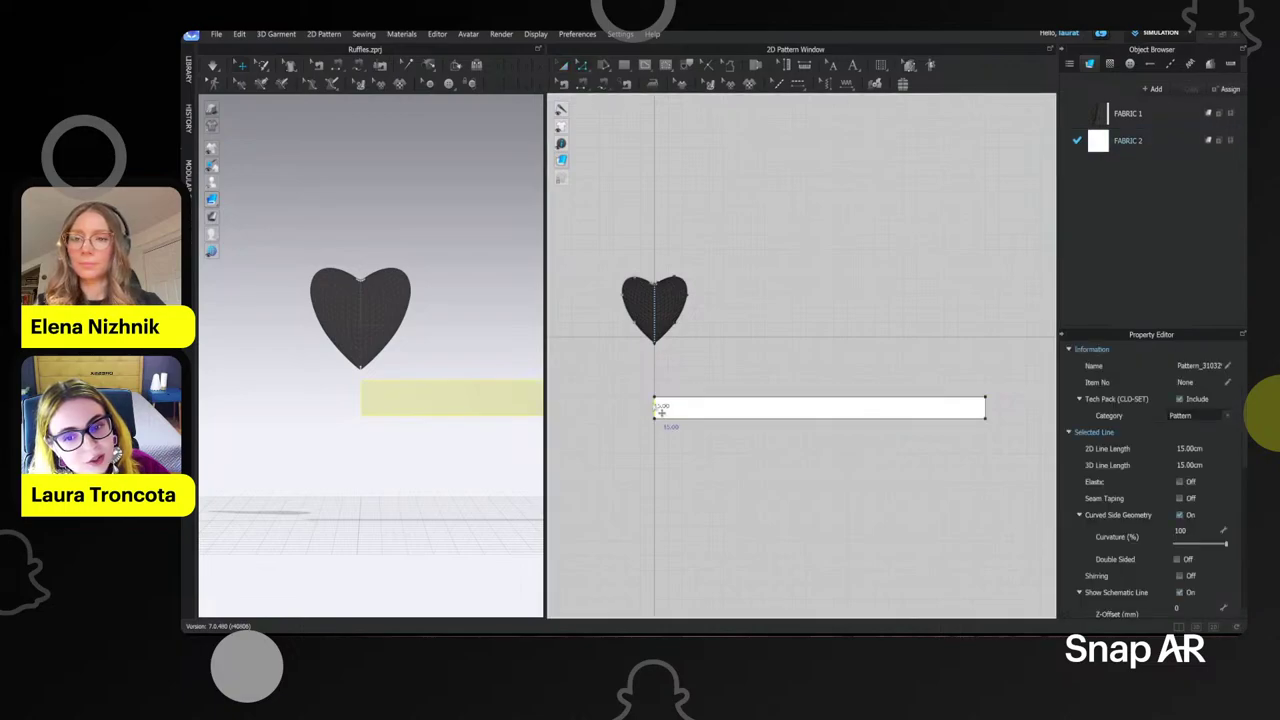
right_click(661, 411)
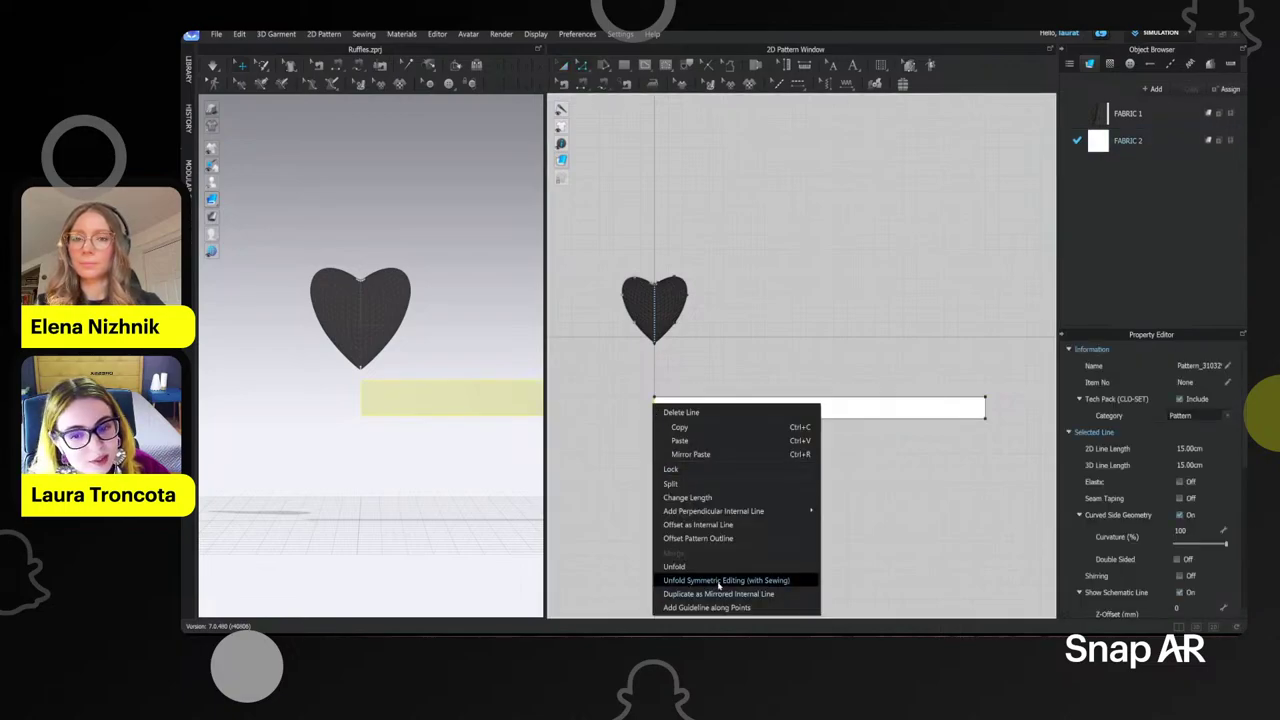
left_click(718, 584)
left_click(472, 398)
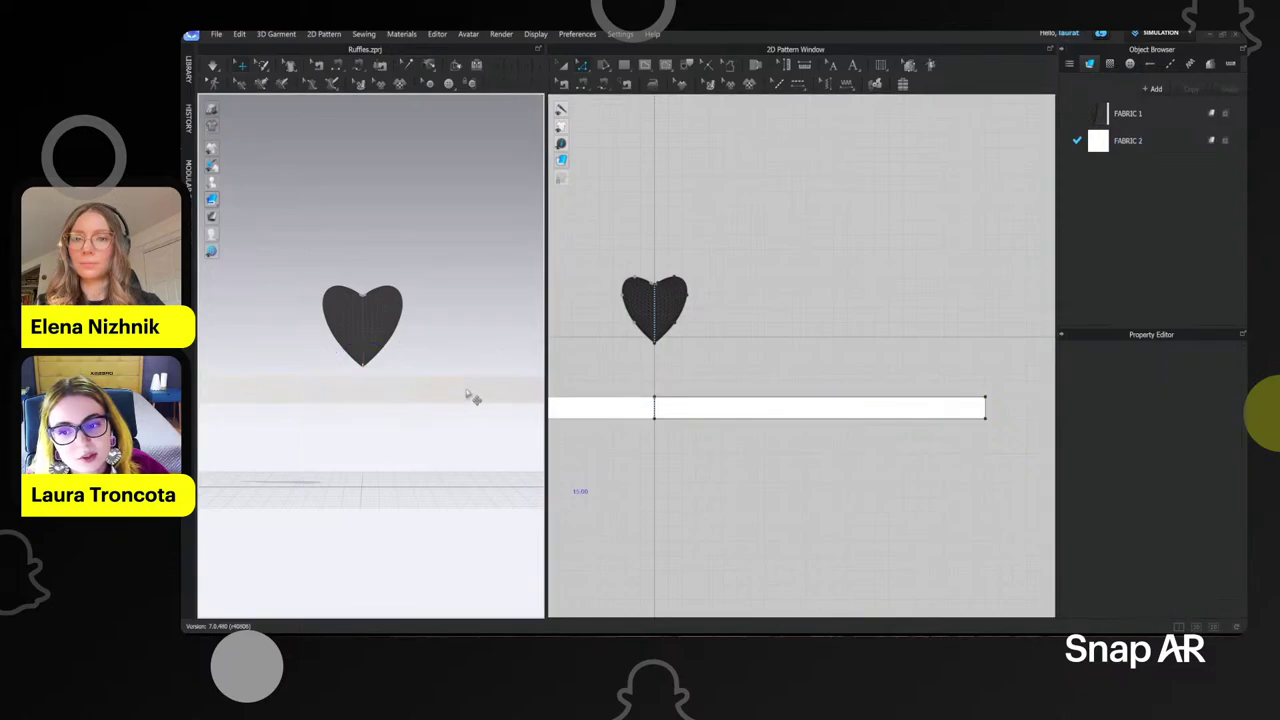
left_click(472, 398)
left_click(483, 329)
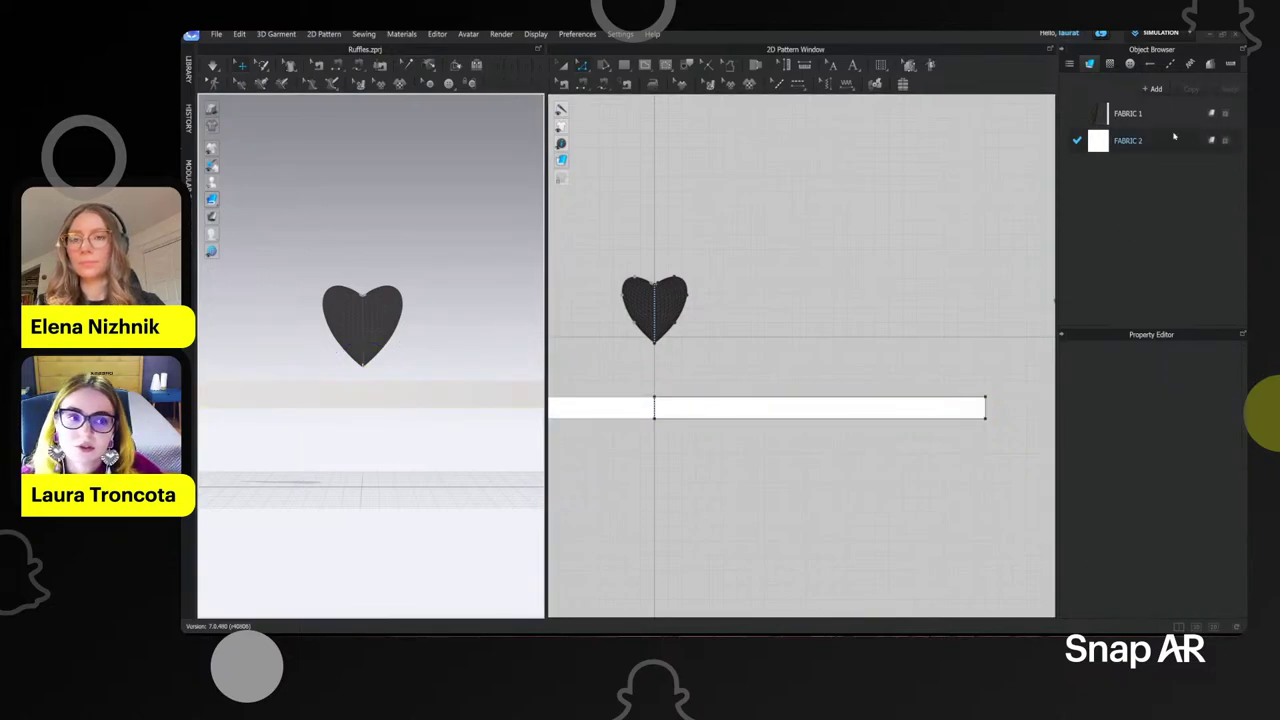
scroll(360, 409, "up", 5)
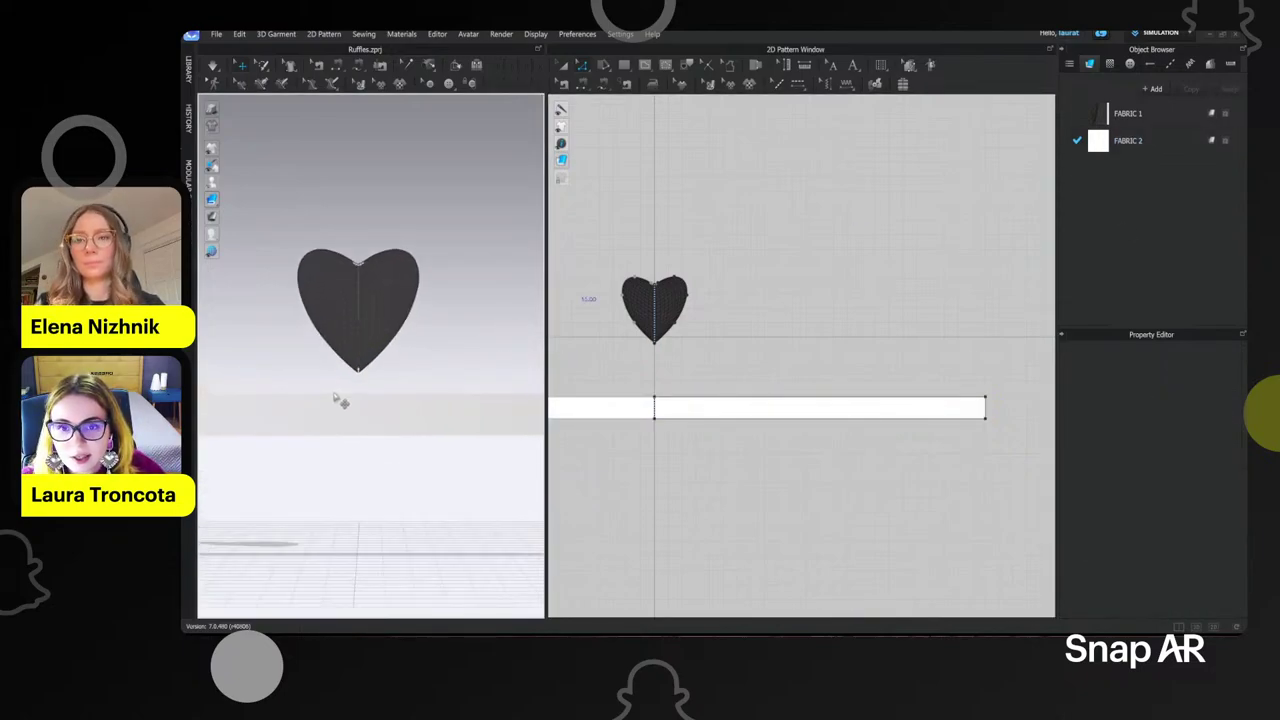
middle_click_drag(337, 400, 355, 400)
- Free-sew the right outline of the heart, from top notch to bottom tip, to the strip's upper edge from outer end to centre
left_click(604, 86)
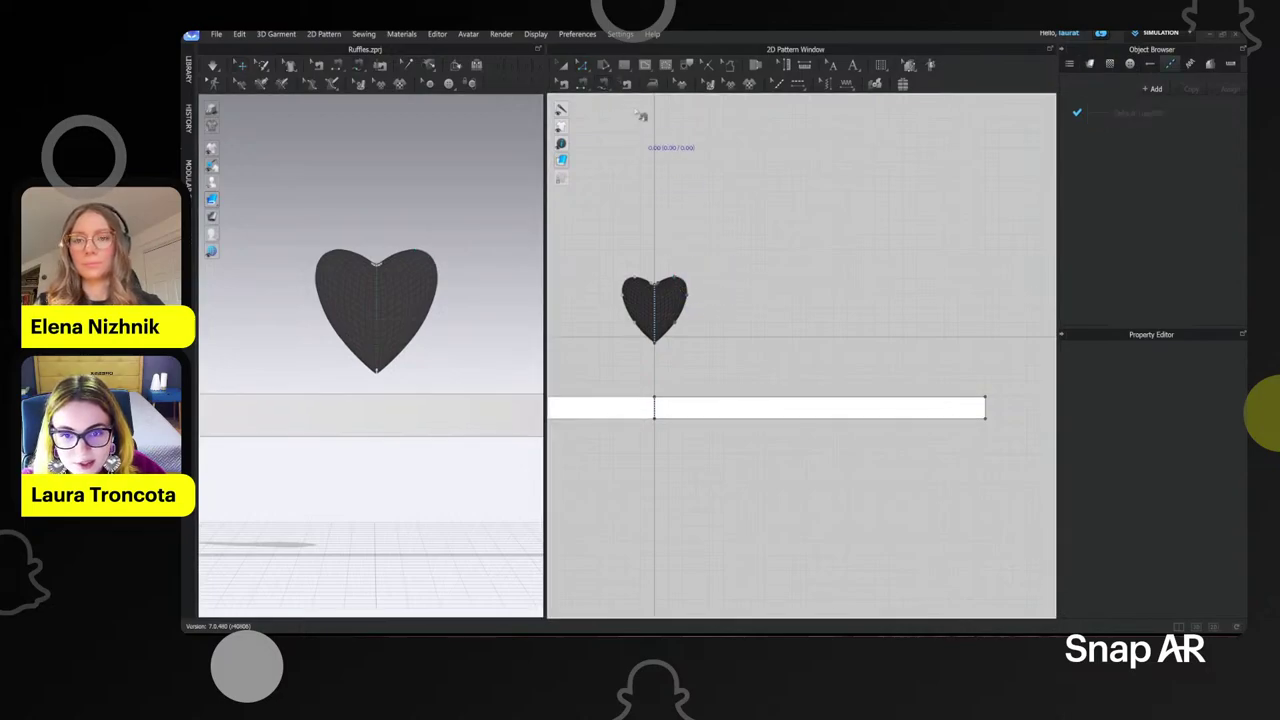
scroll(648, 298, "up", 4)
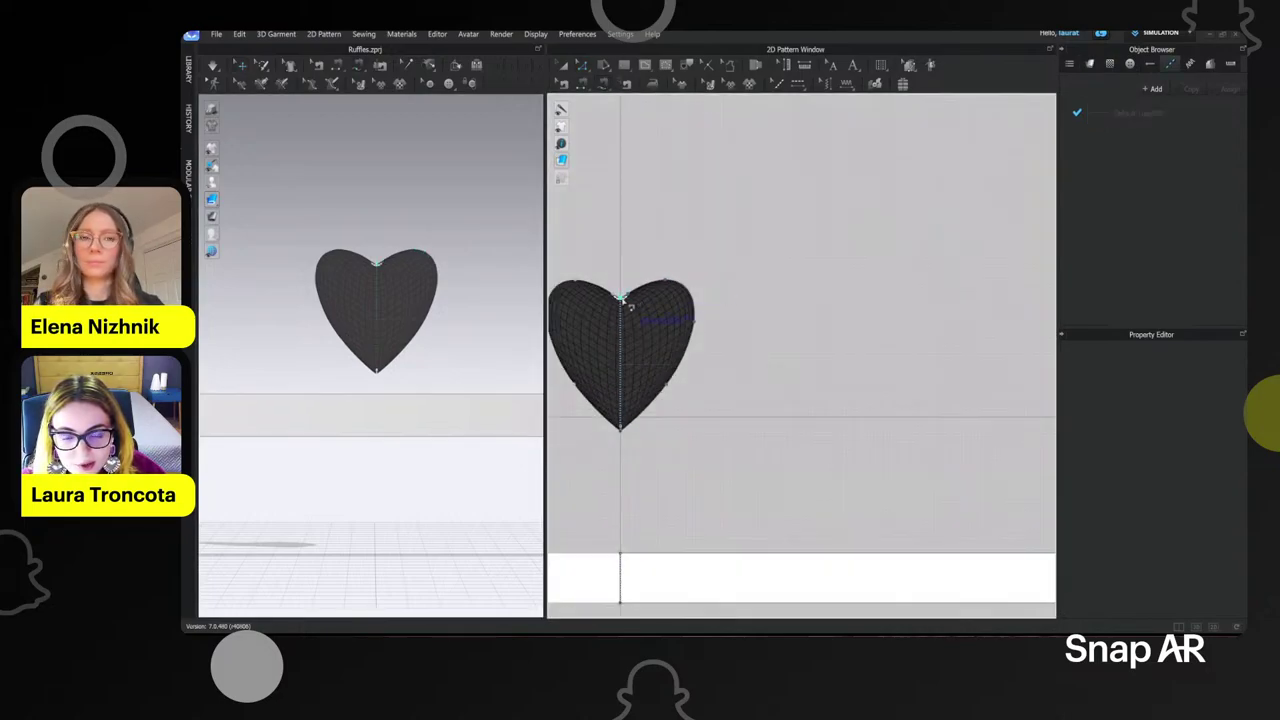
middle_click_drag(625, 300, 621, 275)
left_click(619, 273)
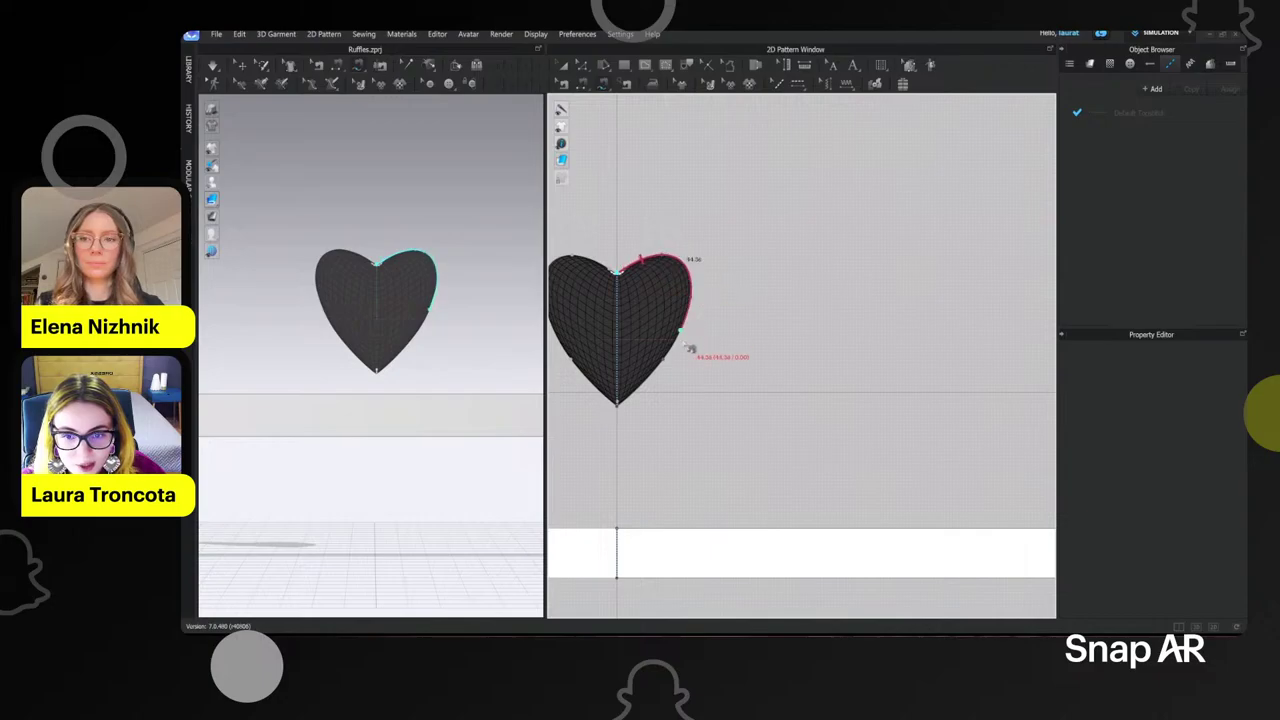
scroll(627, 419, "down", 3)
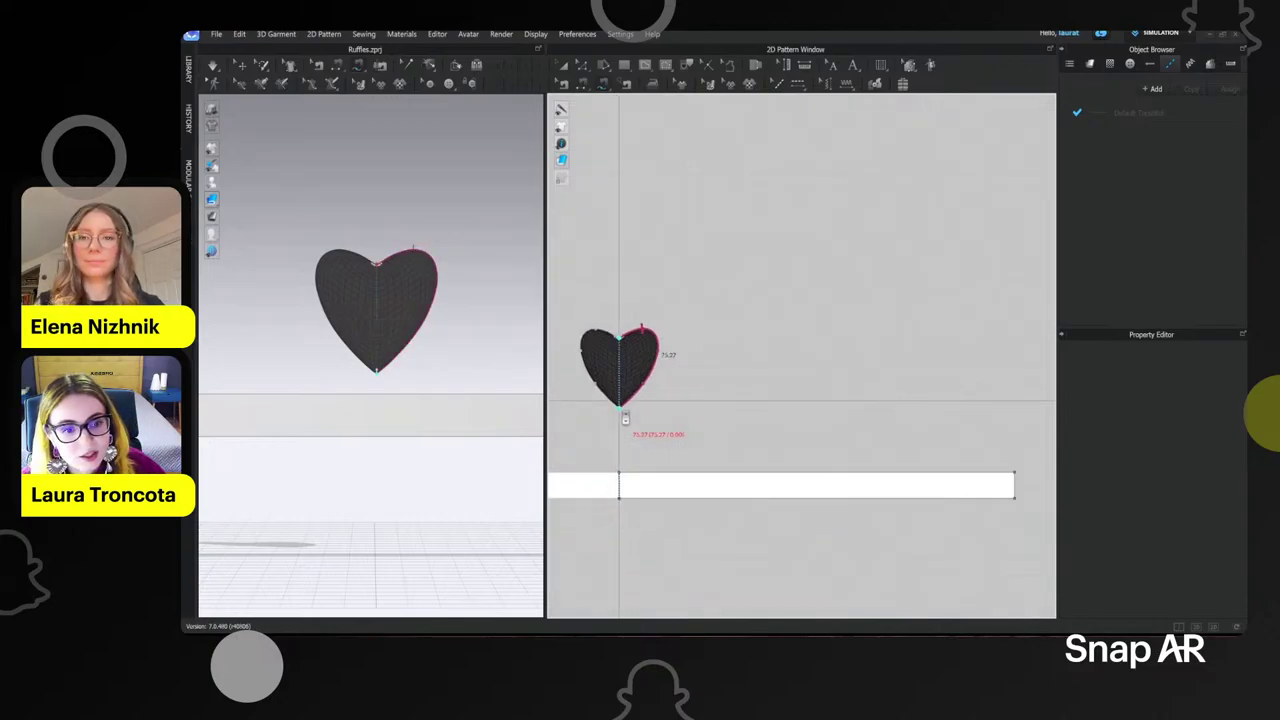
left_click(1016, 476)
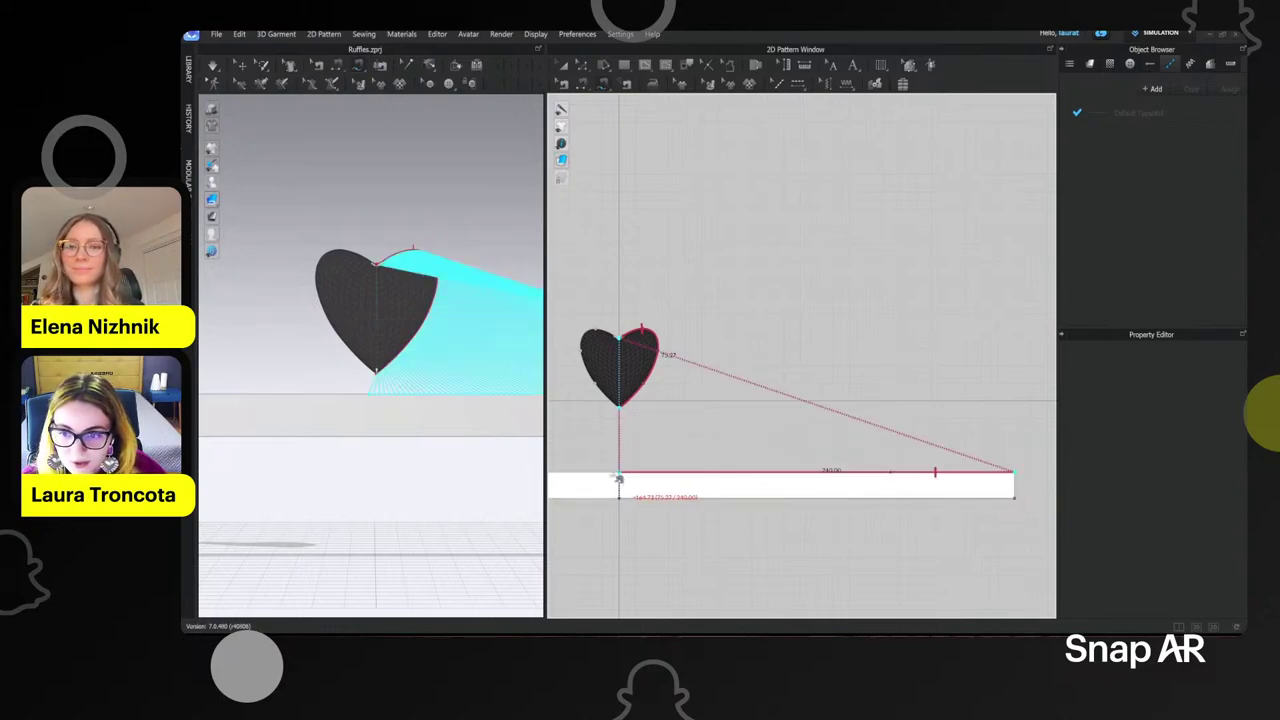
left_click(619, 479)
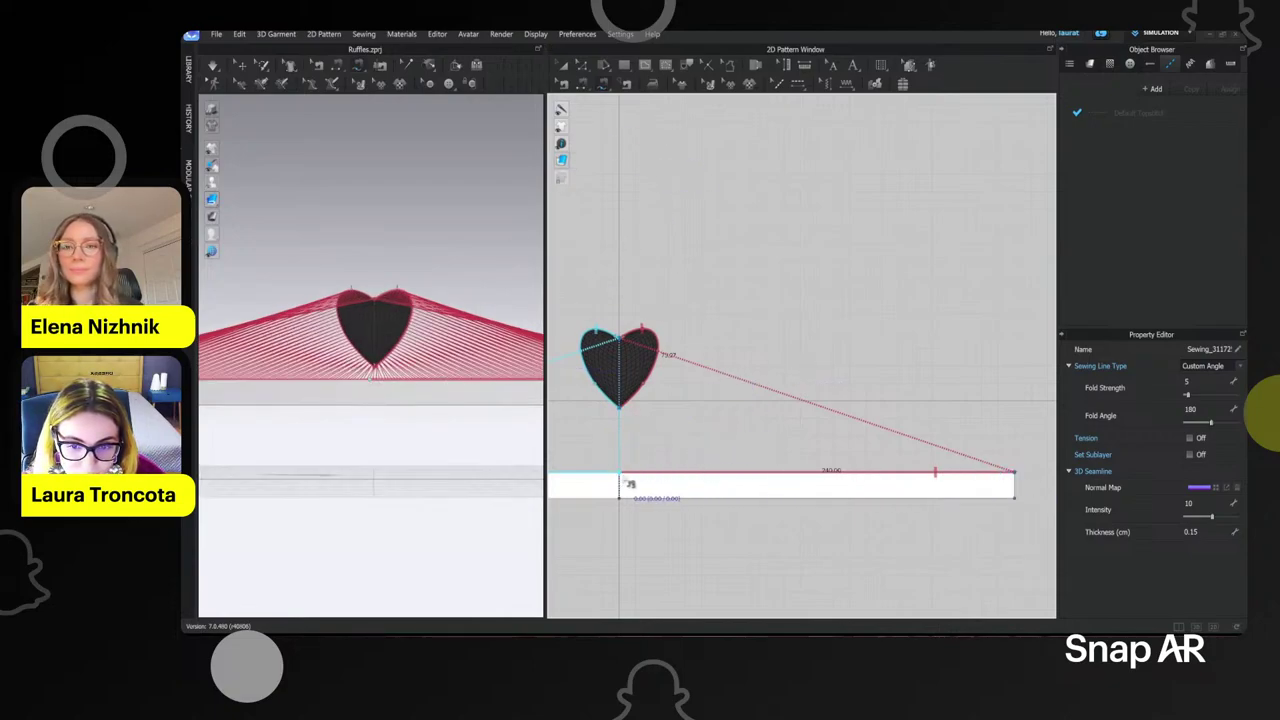
- Examine the sewing lines joining both halves of the heart to the strip in the 2D and 3D views
middle_click_drag(635, 421, 860, 437)
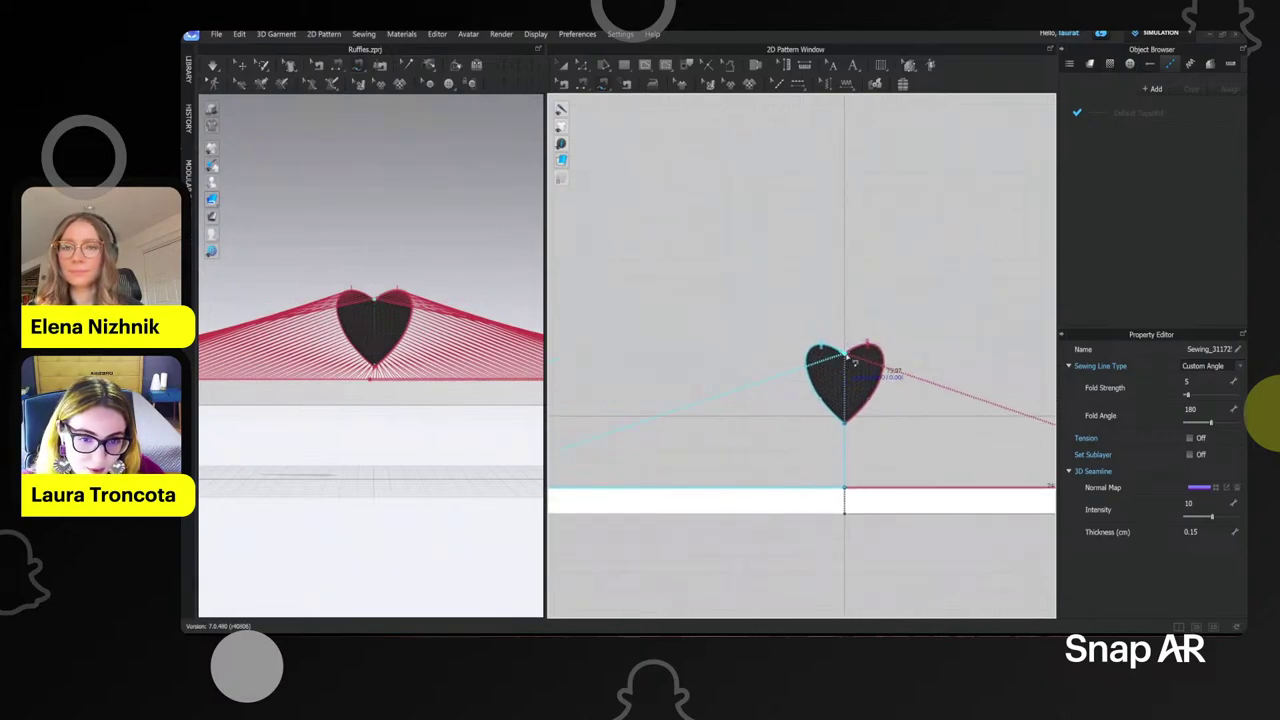
scroll(815, 371, "down", 1)
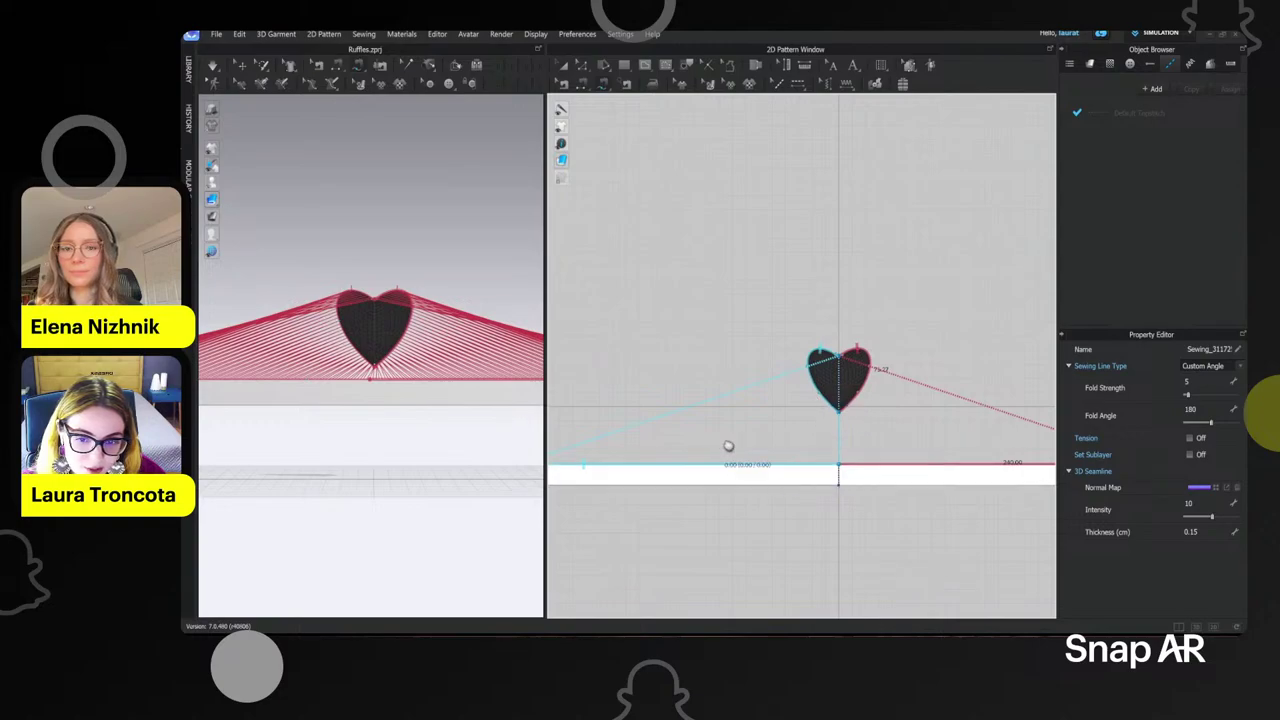
middle_click_drag(716, 449, 800, 442)
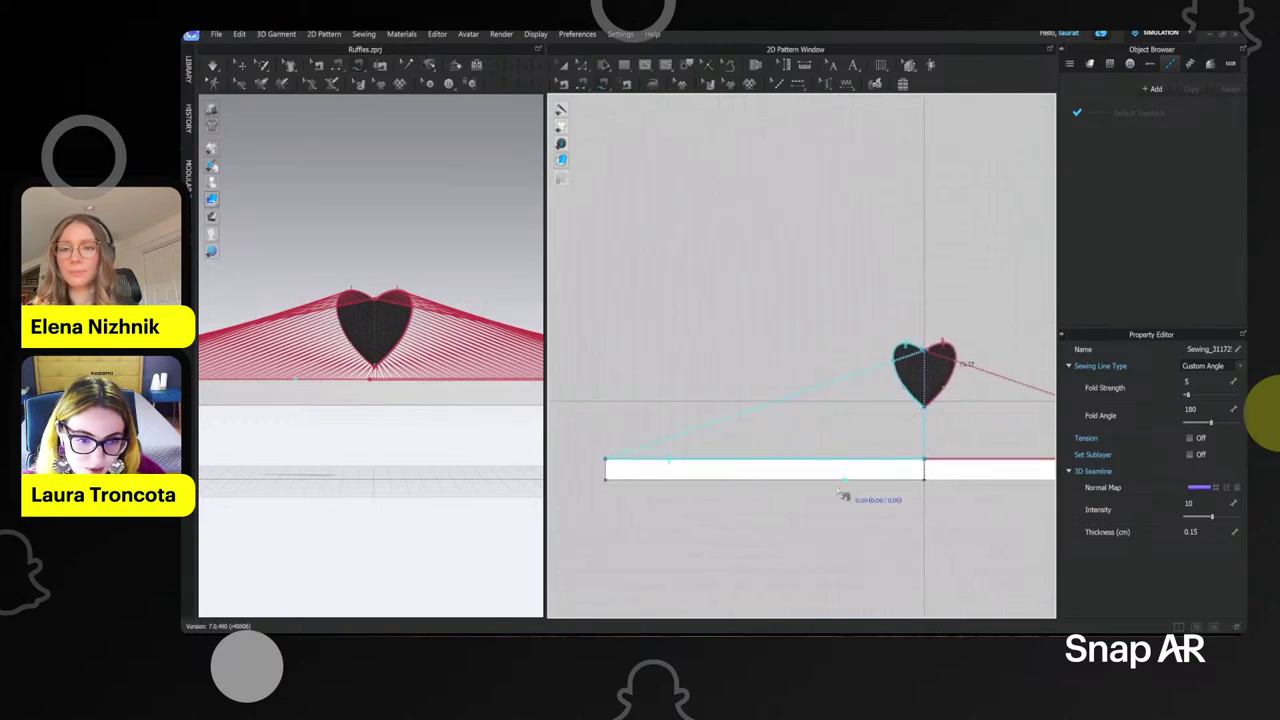
middle_click_drag(936, 396, 797, 385)
scroll(820, 371, "up", 1)
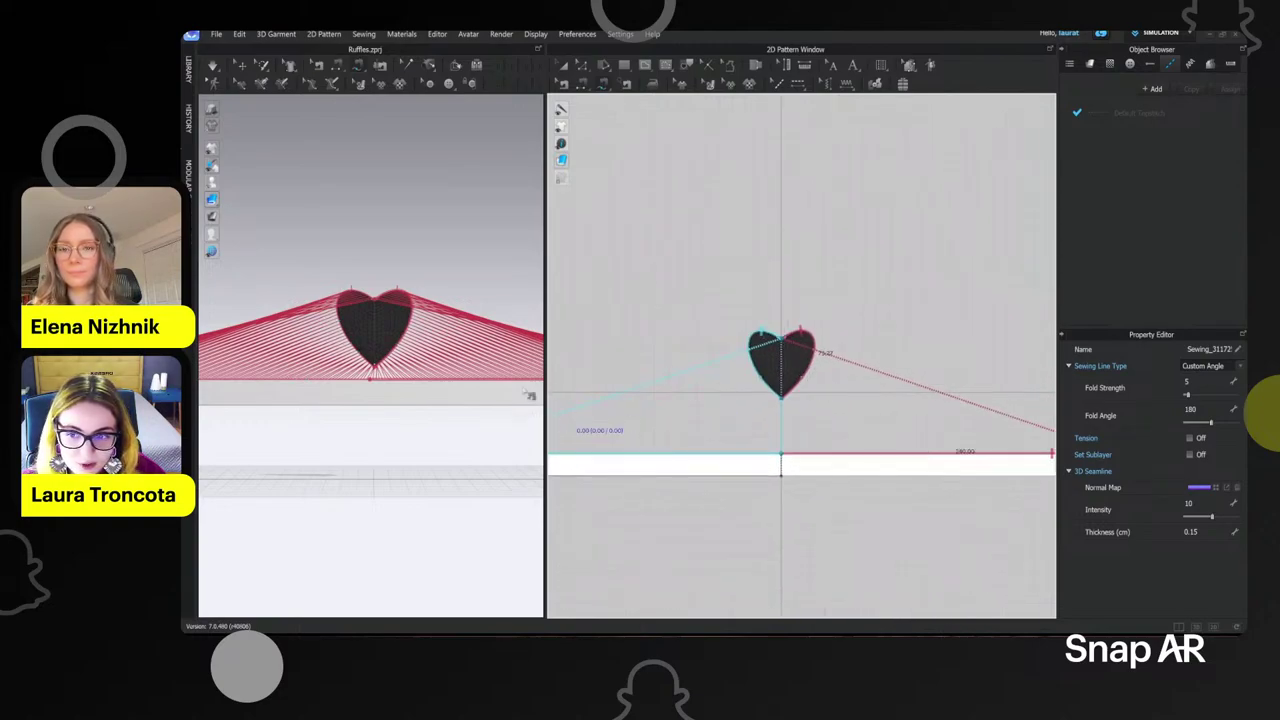
scroll(300, 342, "up", 2)
key("q")
left_click(430, 432)
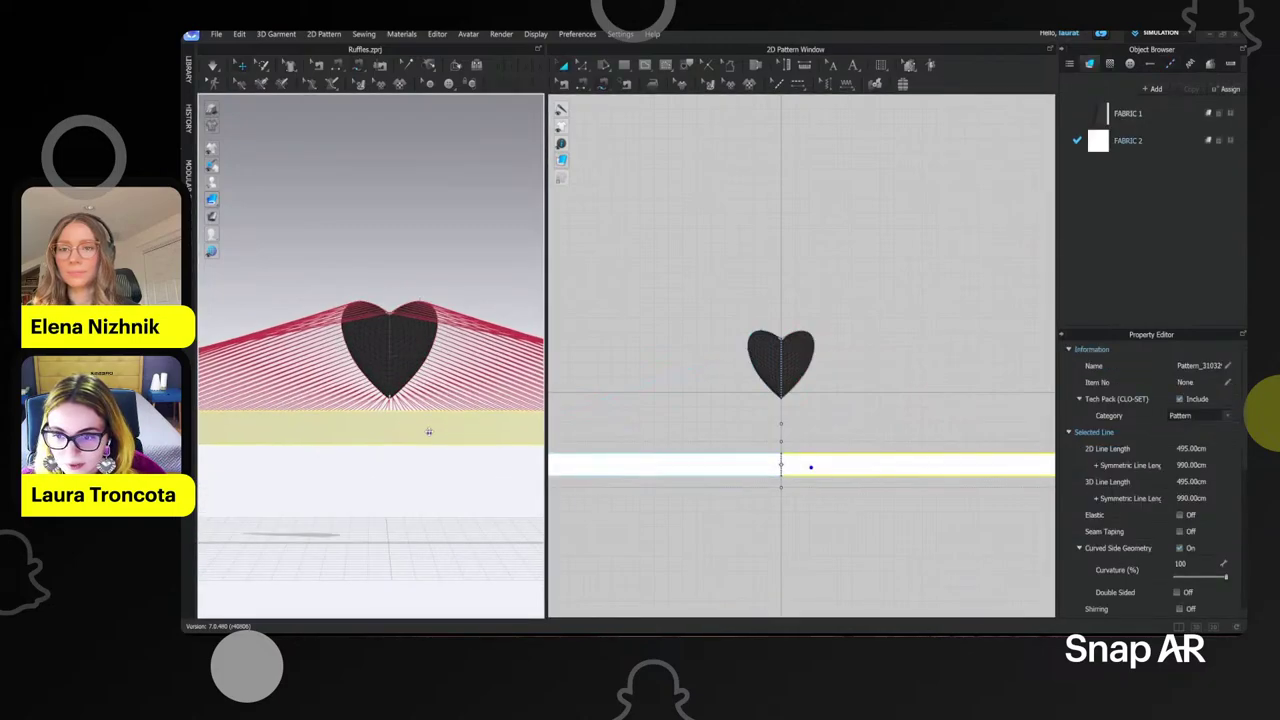
scroll(433, 437, "down", 3)
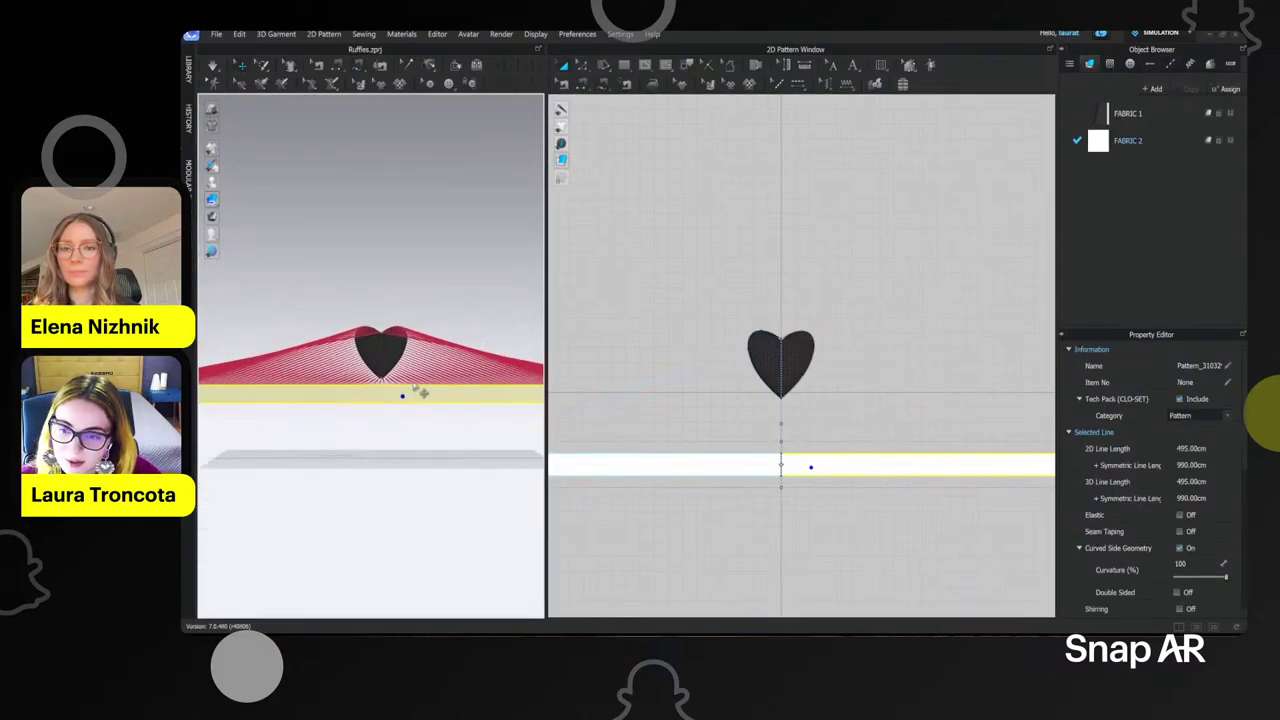
scroll(405, 362, "up", 2)
scroll(437, 366, "up", 2)
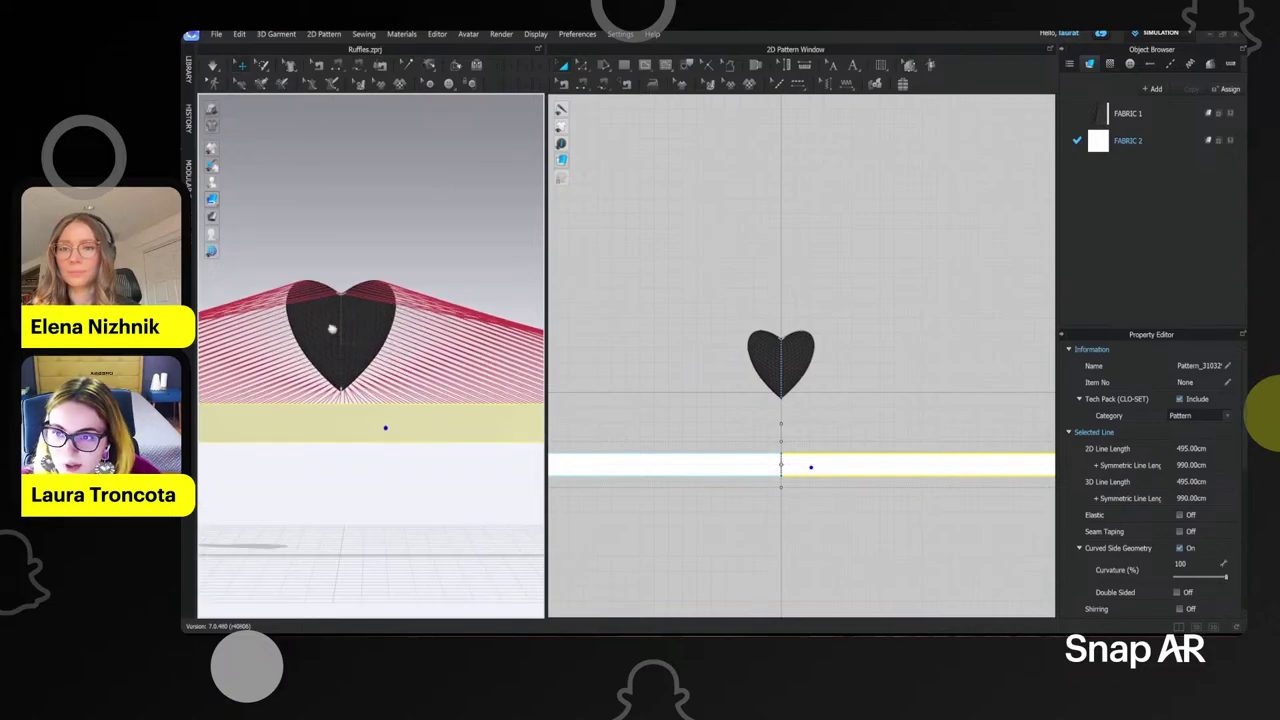
mouse_move(332, 328)
right_mouse_down()
mouse_move(409, 351)
mouse_move(374, 363)
mouse_move(394, 381)
mouse_move(429, 361)
mouse_move(356, 332)
right_mouse_up()
- Freeze the heart pattern in the 3D view
left_click(309, 287)
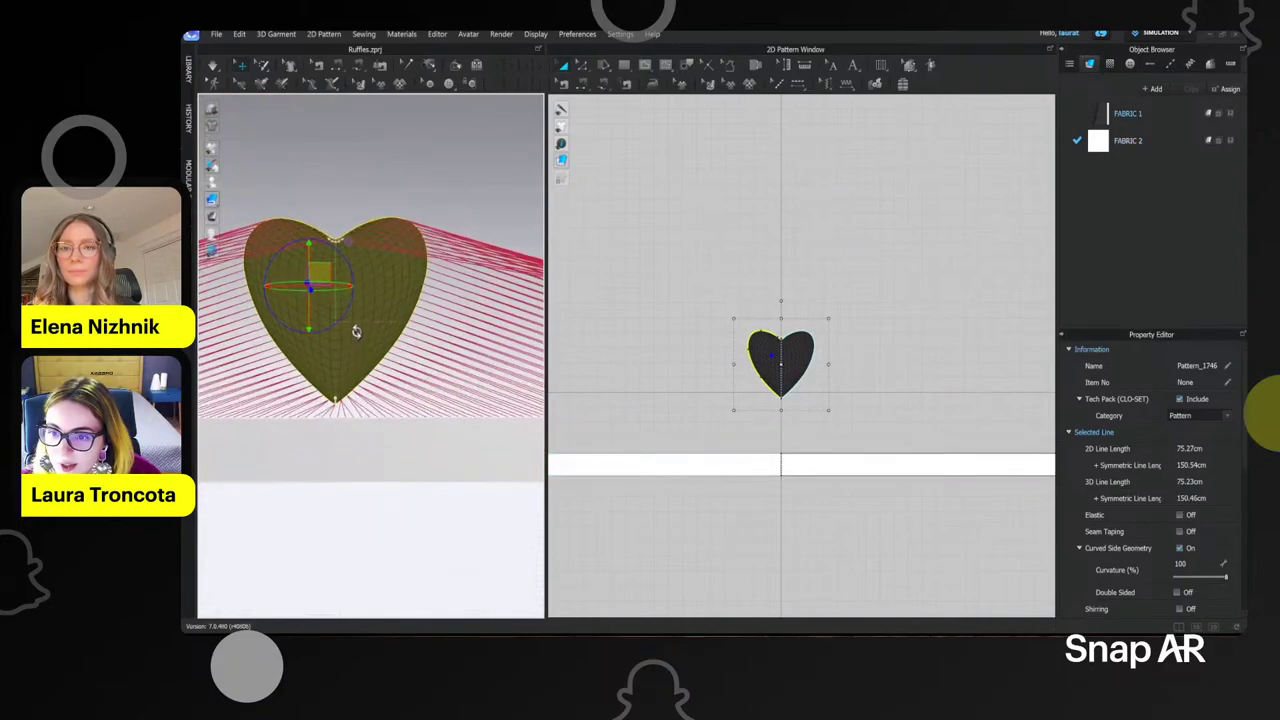
right_click(320, 276)
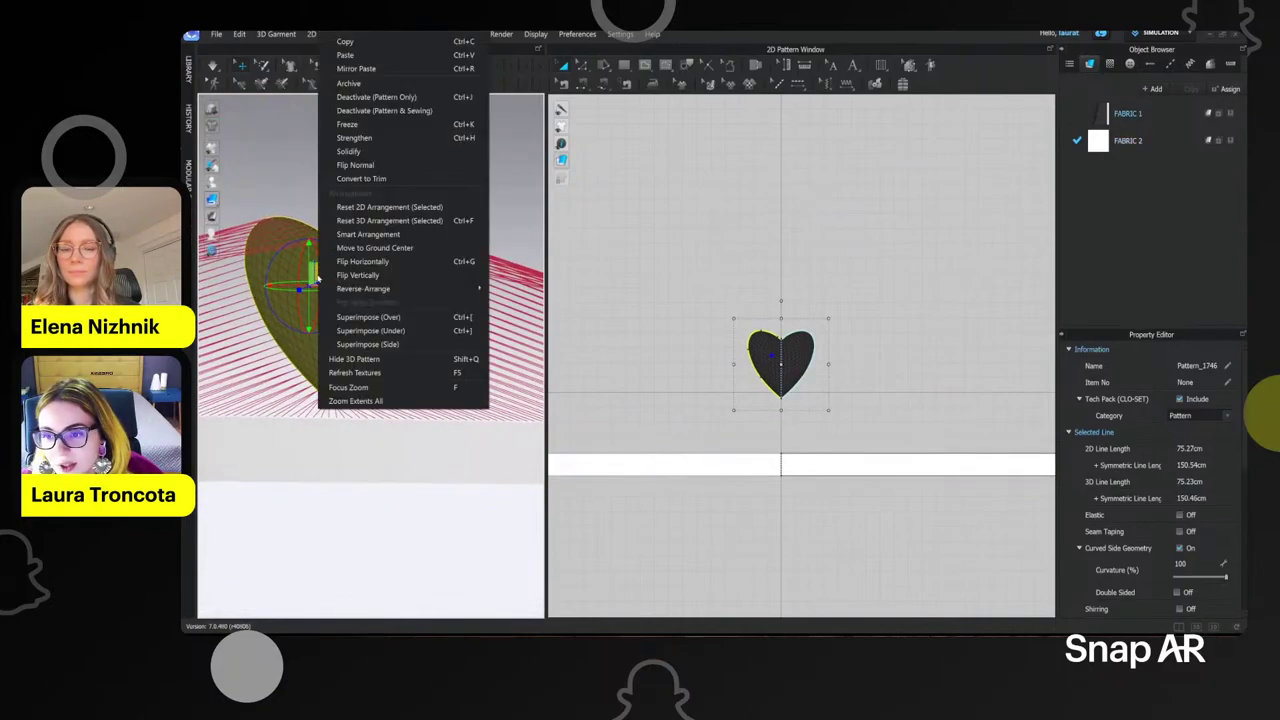
left_click(352, 137)
middle_click_drag(388, 236, 426, 274)
scroll(428, 279, "up", 3)
left_click(434, 204)
scroll(450, 387, "down", 4)
scroll(453, 390, "down", 2)
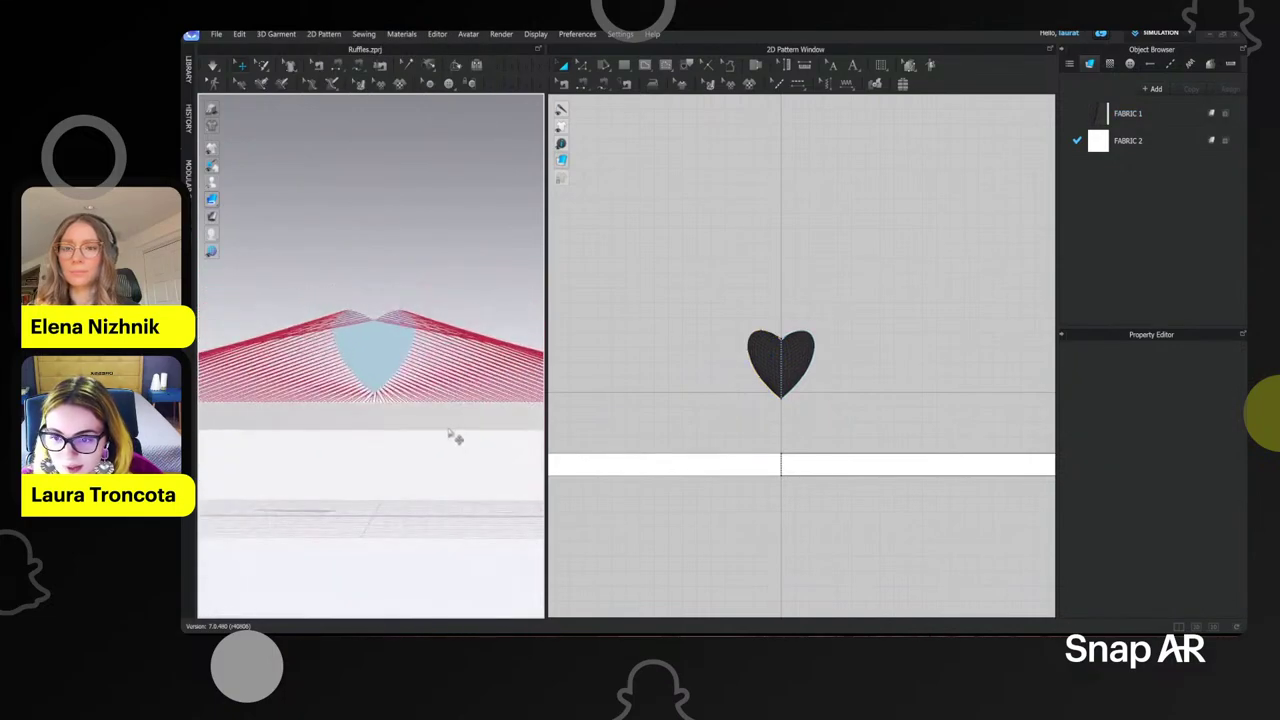
- Simulate the garment so the strip gathers into a ruffle around the frozen heart
left_click(449, 429)
key("space")
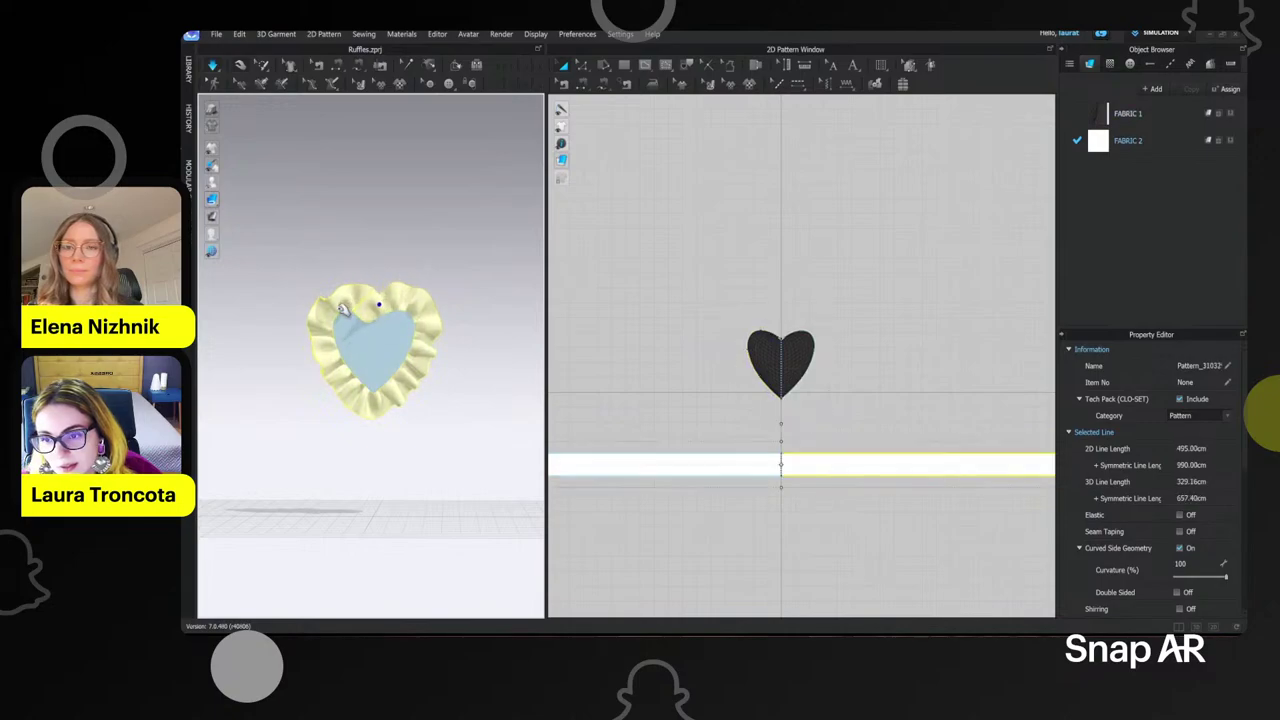
scroll(384, 278, "down", 2)
scroll(400, 300, "up", 5)
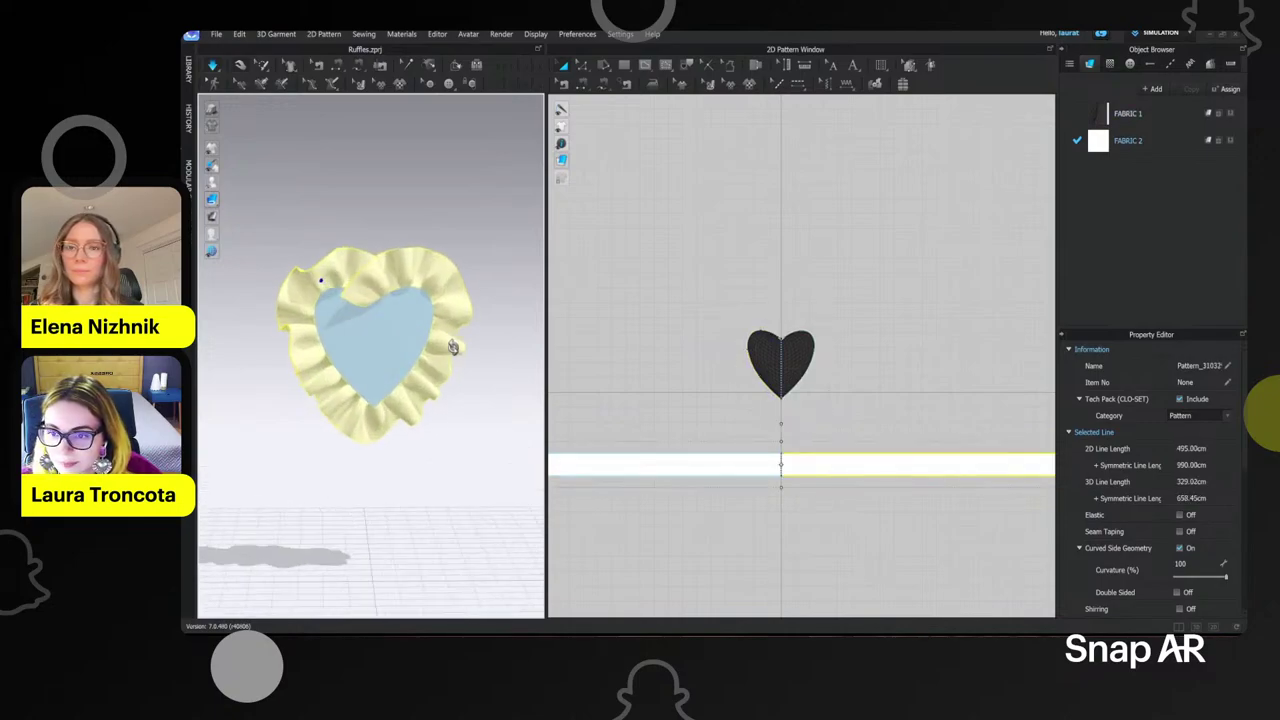
scroll(370, 357, "up", 2)
- Sew the two short outer ends of the ruffle strip together
scroll(746, 449, "down", 5)
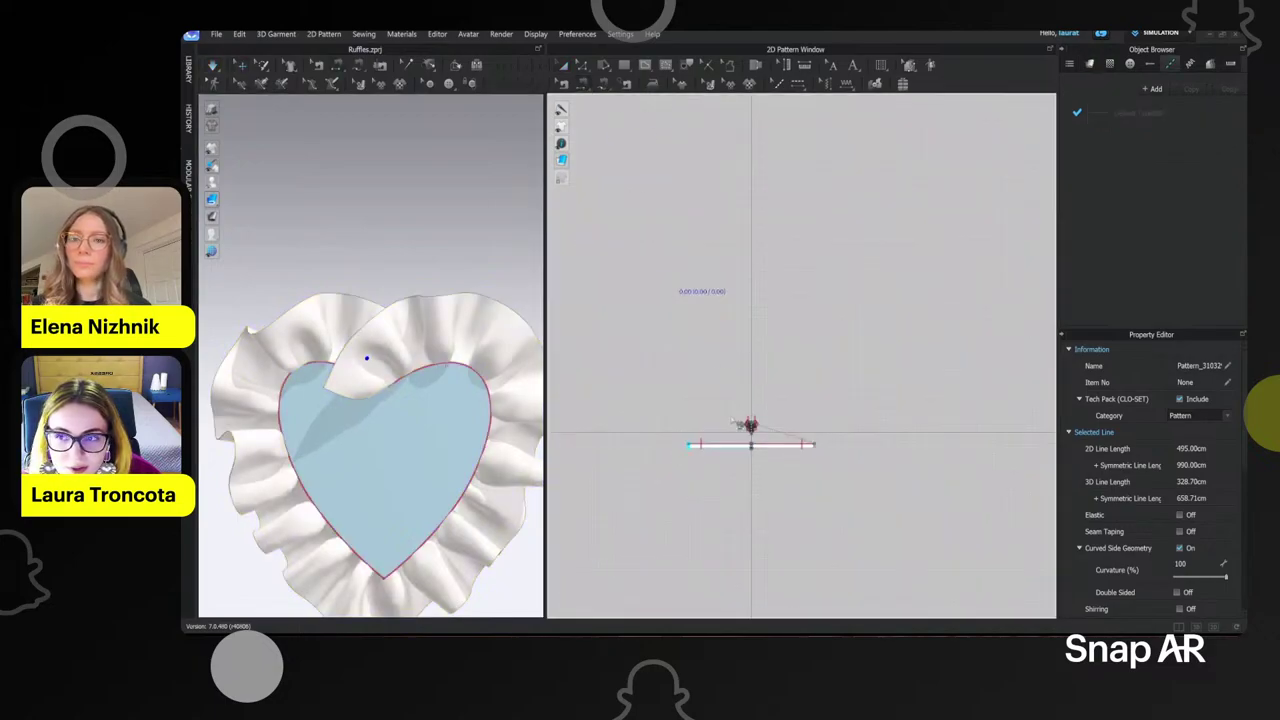
scroll(691, 484, "up", 3)
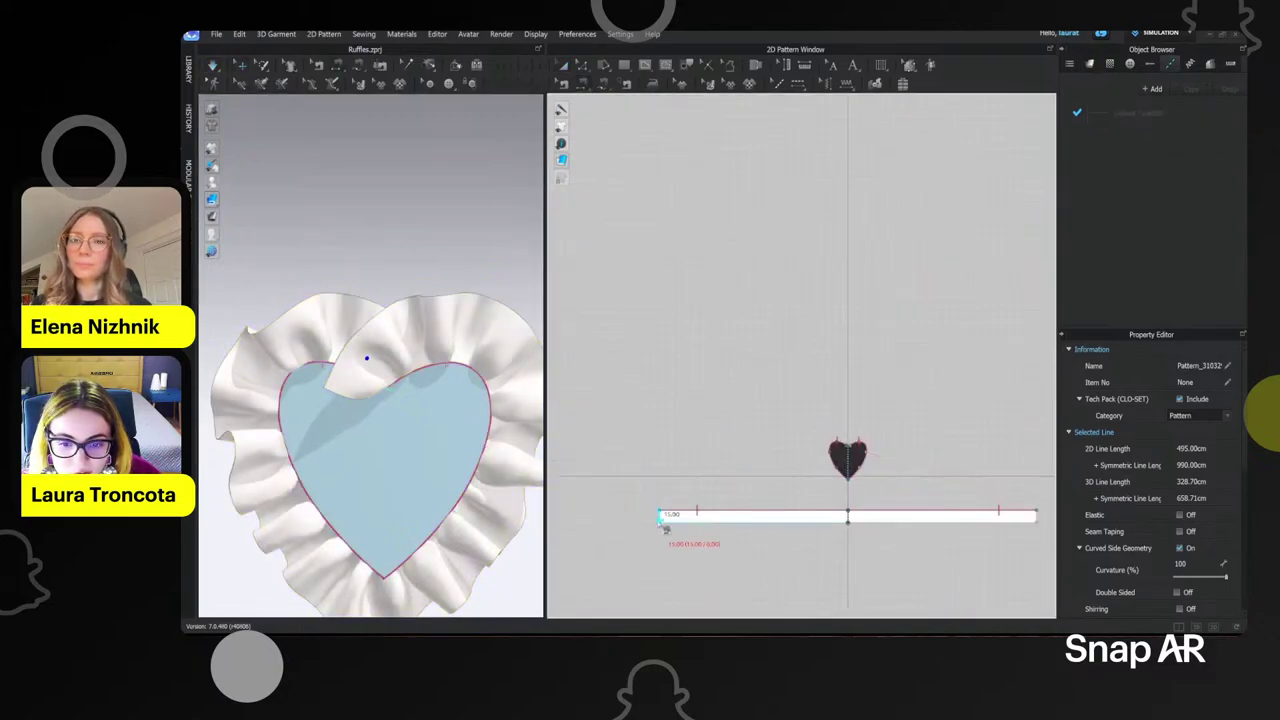
left_click(662, 517)
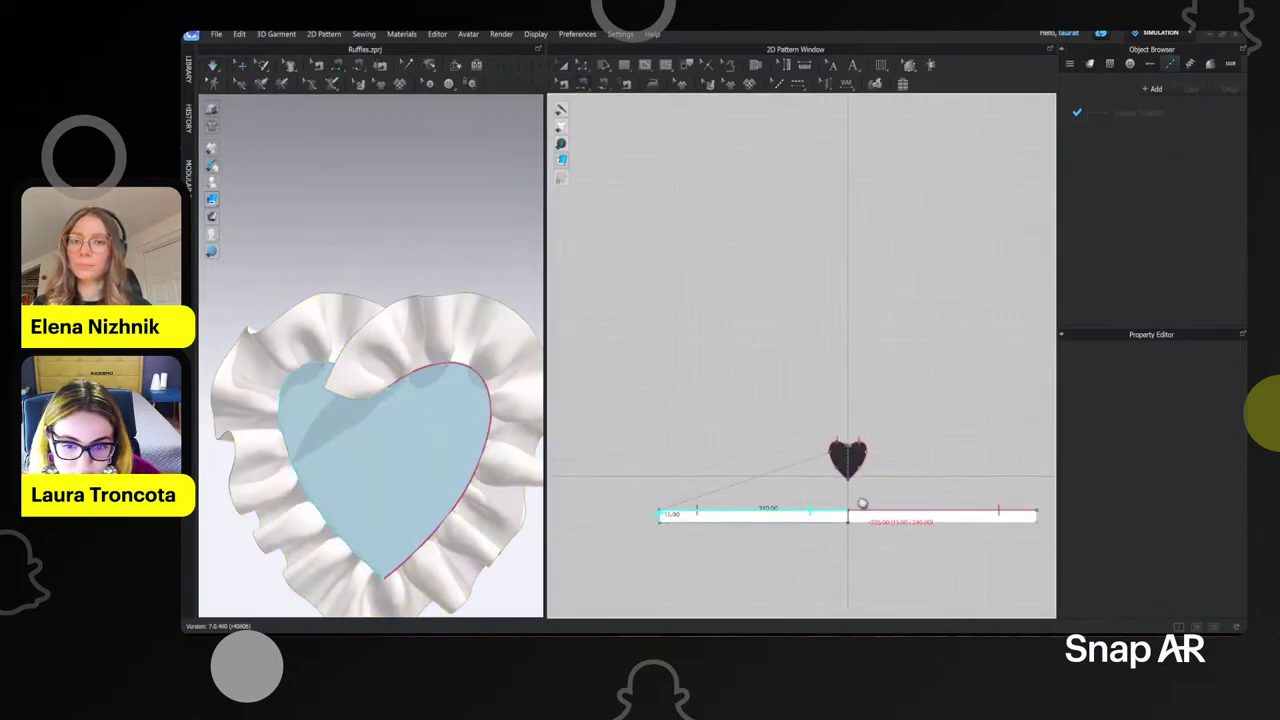
middle_click_drag(1000, 525, 778, 517)
scroll(780, 514, "up", 2)
left_click(829, 508)
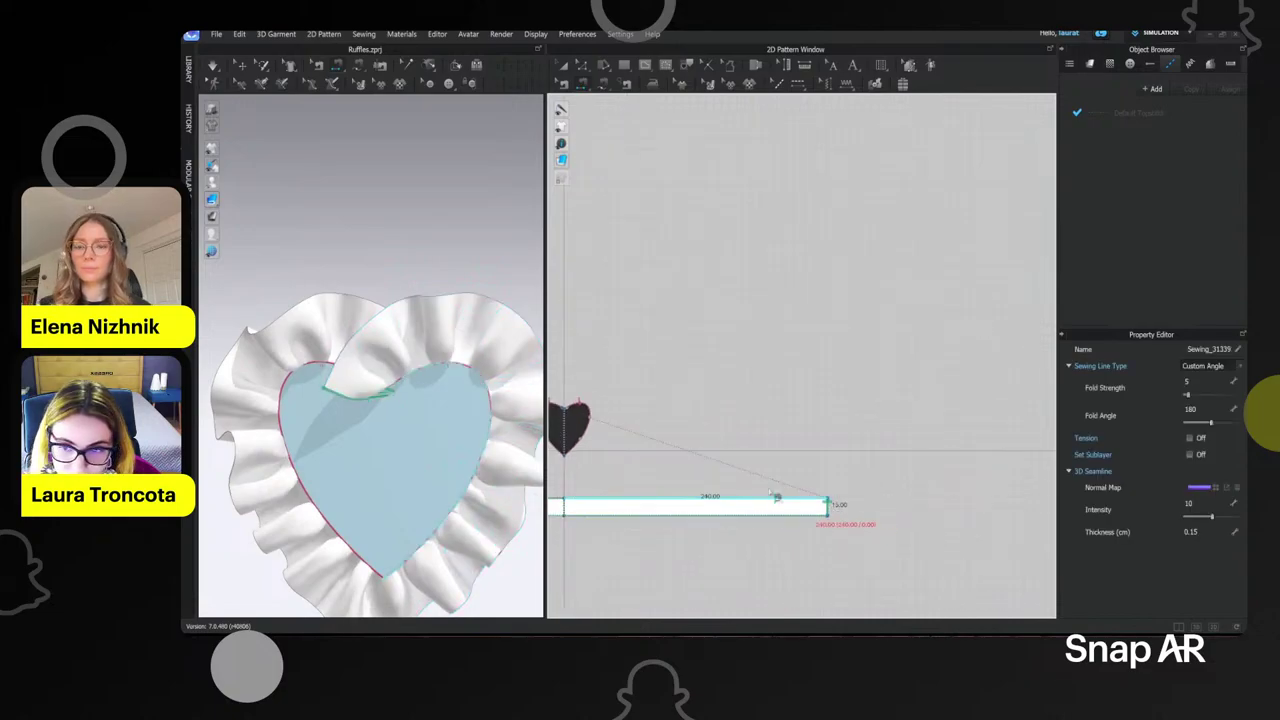
- Simulate the joined ruffle and pull its folds outward at the heart's top notch and left side
left_click(367, 410)
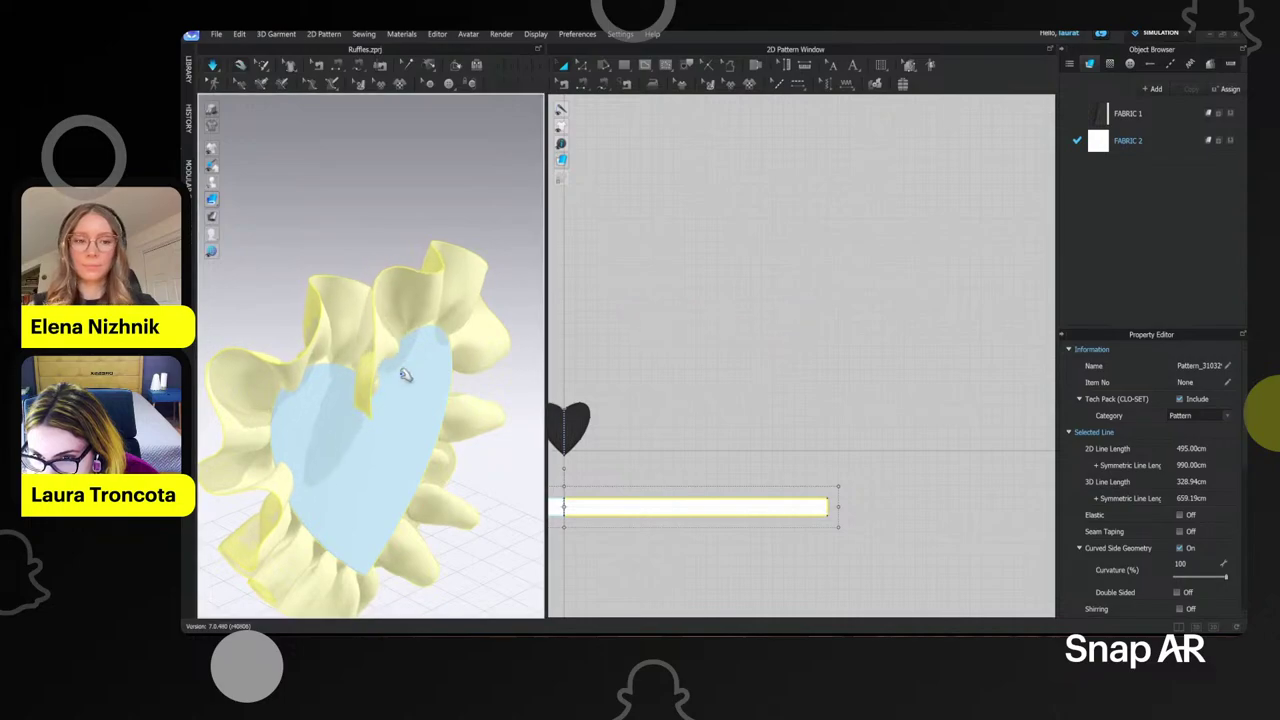
left_click(375, 392)
left_click_drag(375, 392, 353, 307)
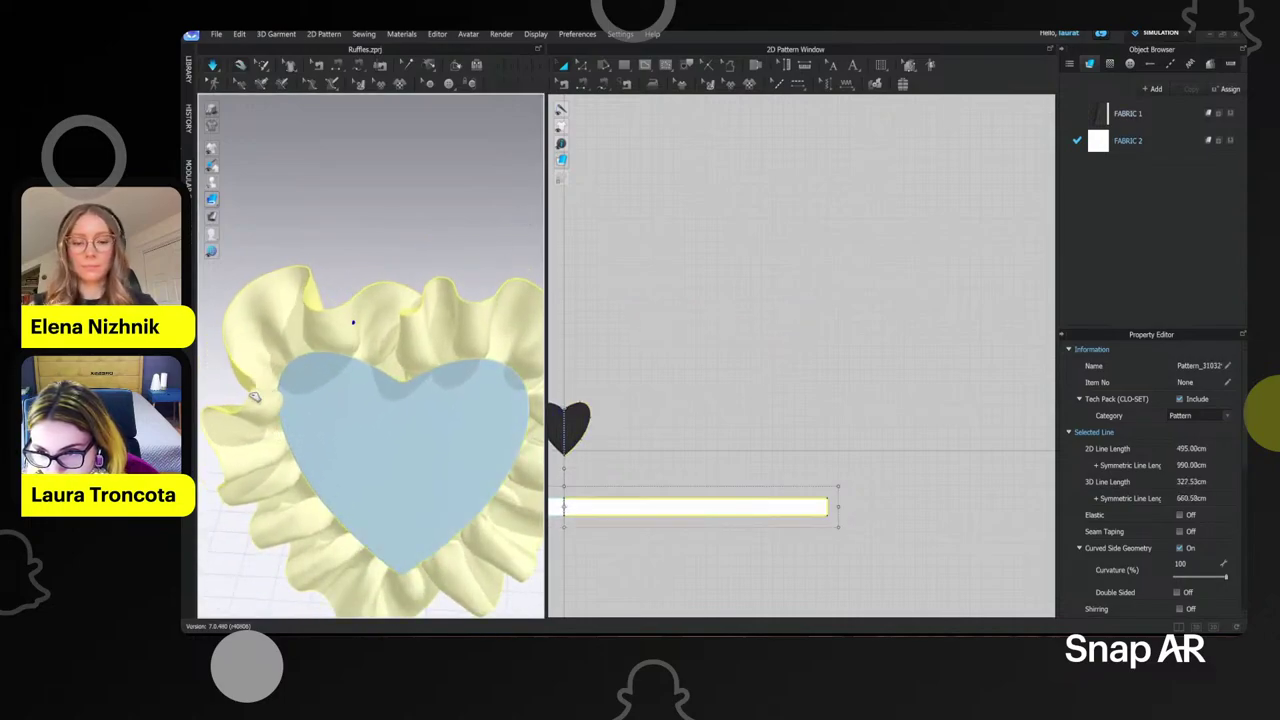
left_click_drag(252, 390, 226, 389)
scroll(340, 360, "down", 4)
right_click_drag(357, 355, 394, 376)
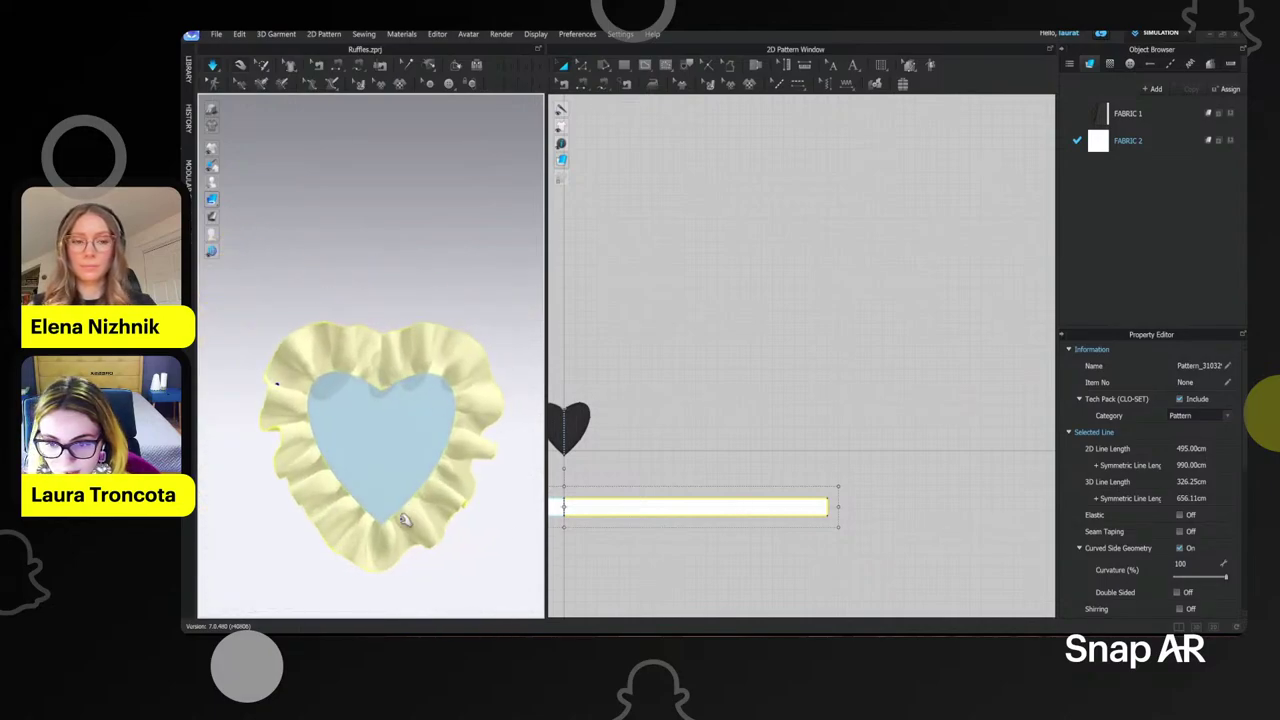
- Select the complete ruffle strip around the heart
scroll(945, 440, "up", 3)
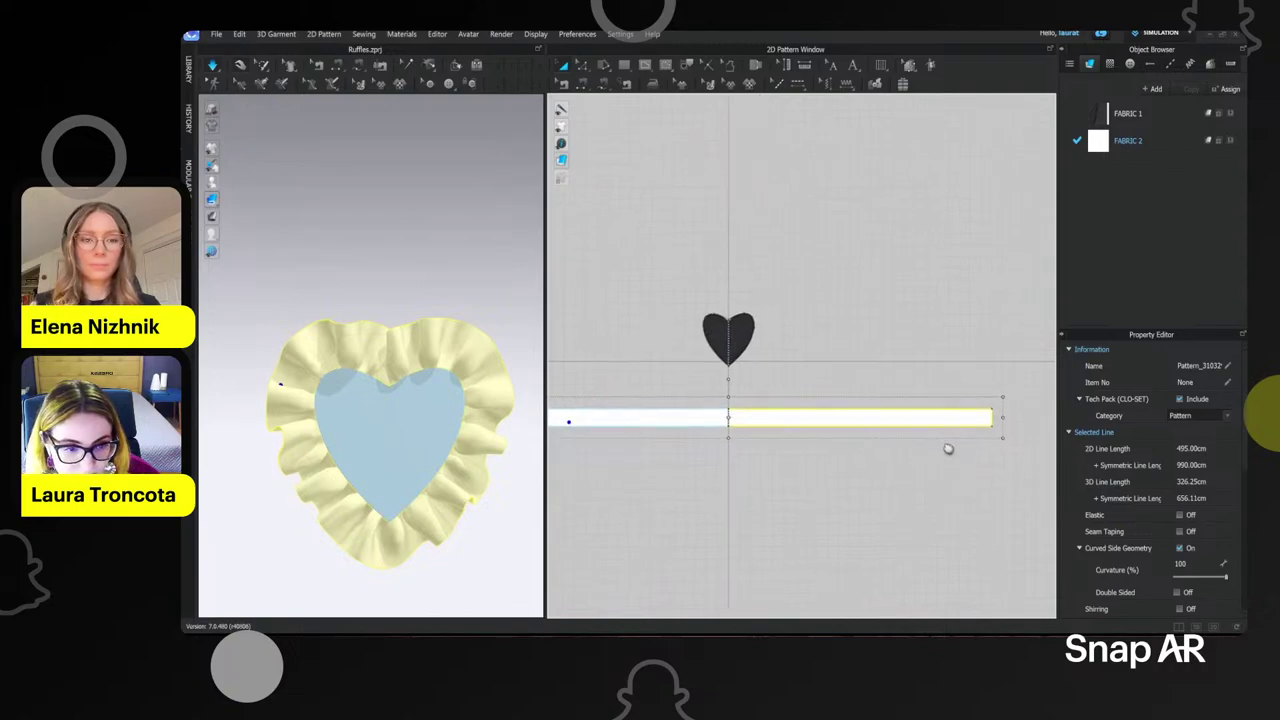
middle_click_drag(948, 449, 931, 453)
middle_click_drag(852, 447, 782, 460)
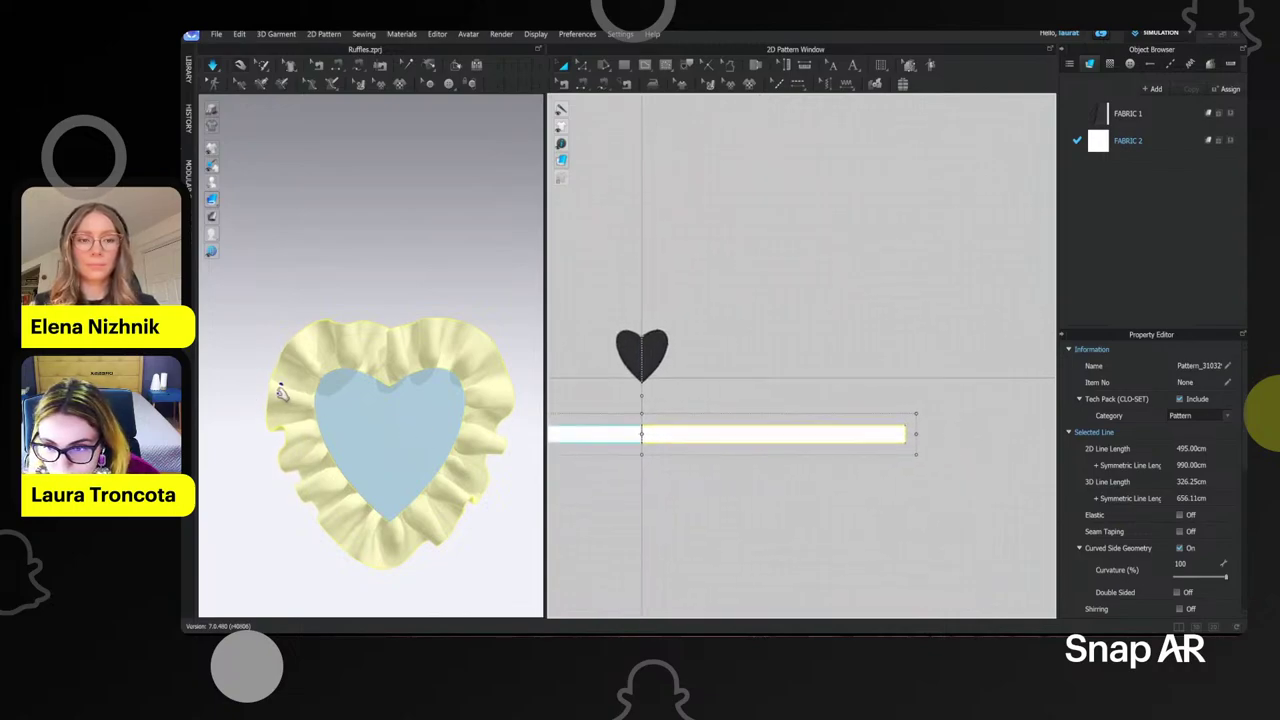
left_click(280, 392)
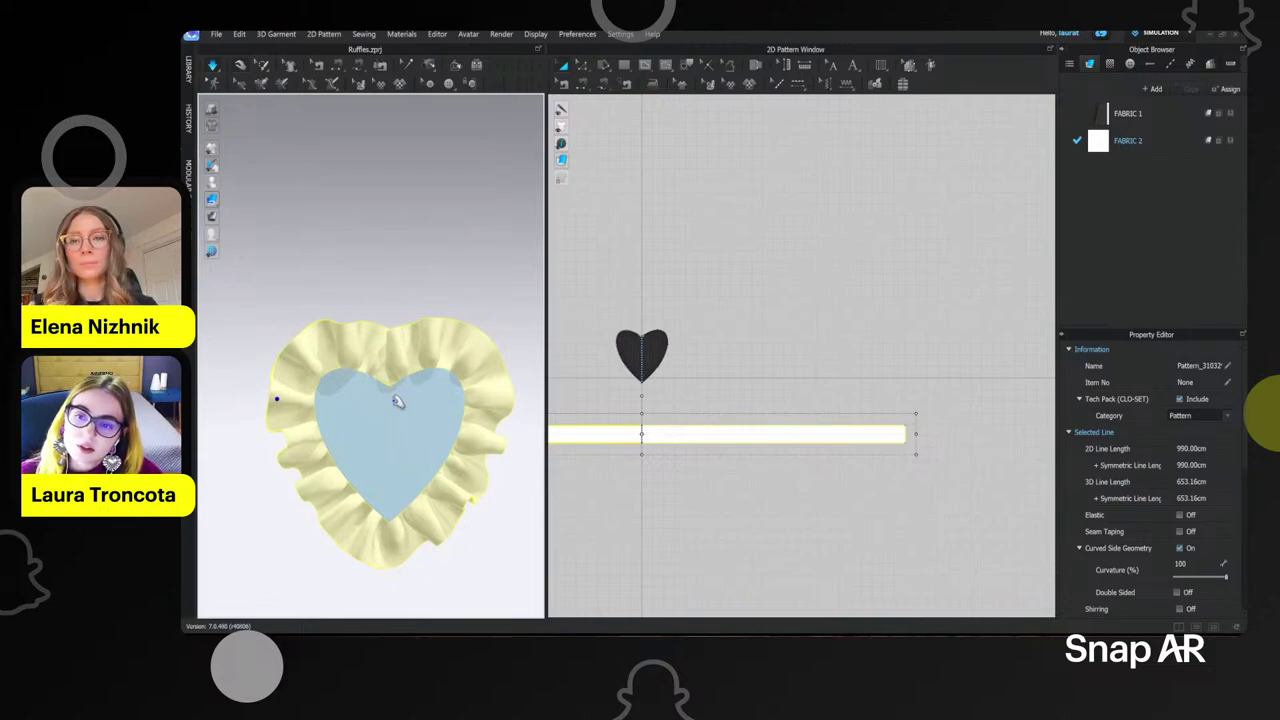
- Move the ruffle strip's lower outer corner inward and slightly up so its short ends slant symmetrically
scroll(950, 470, "up", 3)
left_click(886, 494)
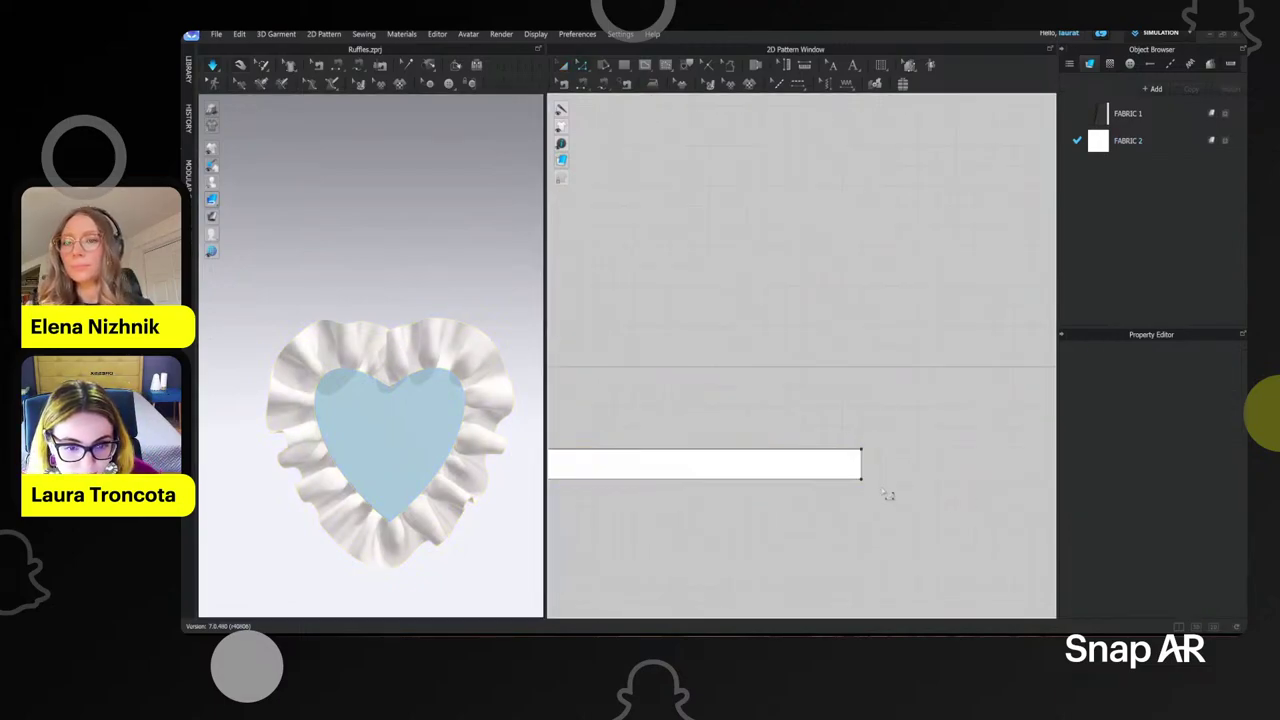
left_click(840, 479)
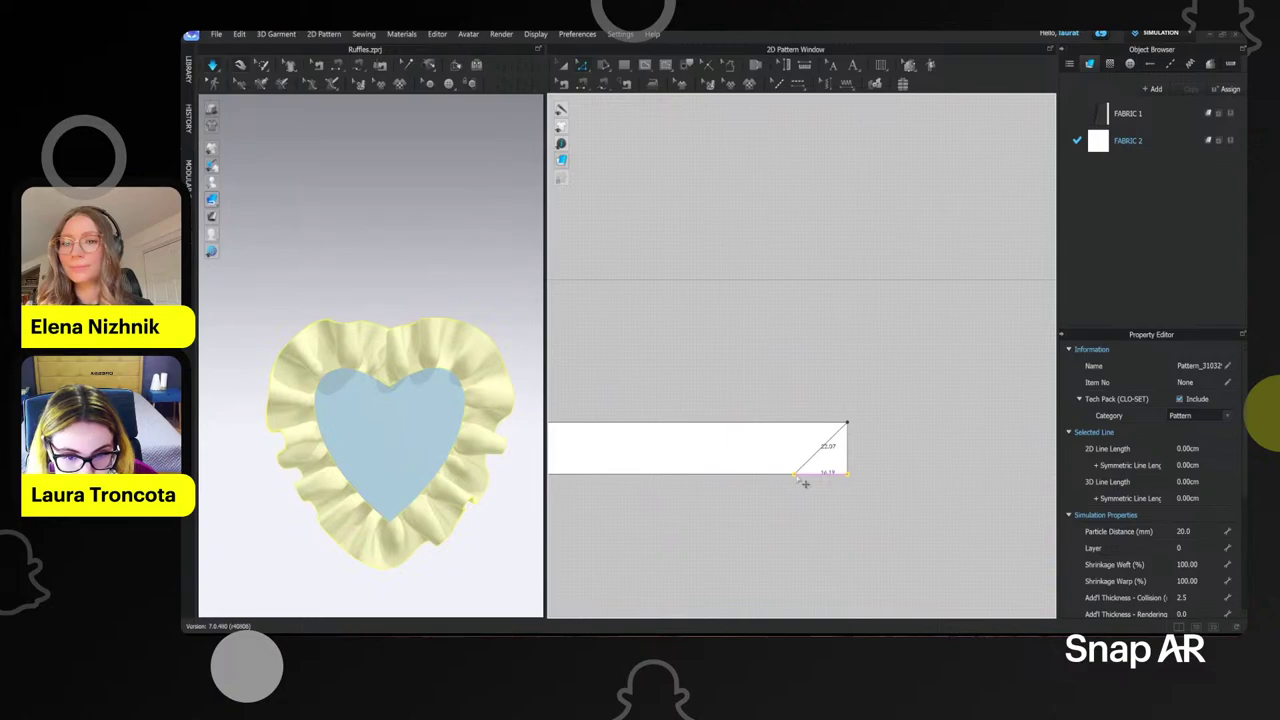
left_click_drag(795, 475, 805, 461)
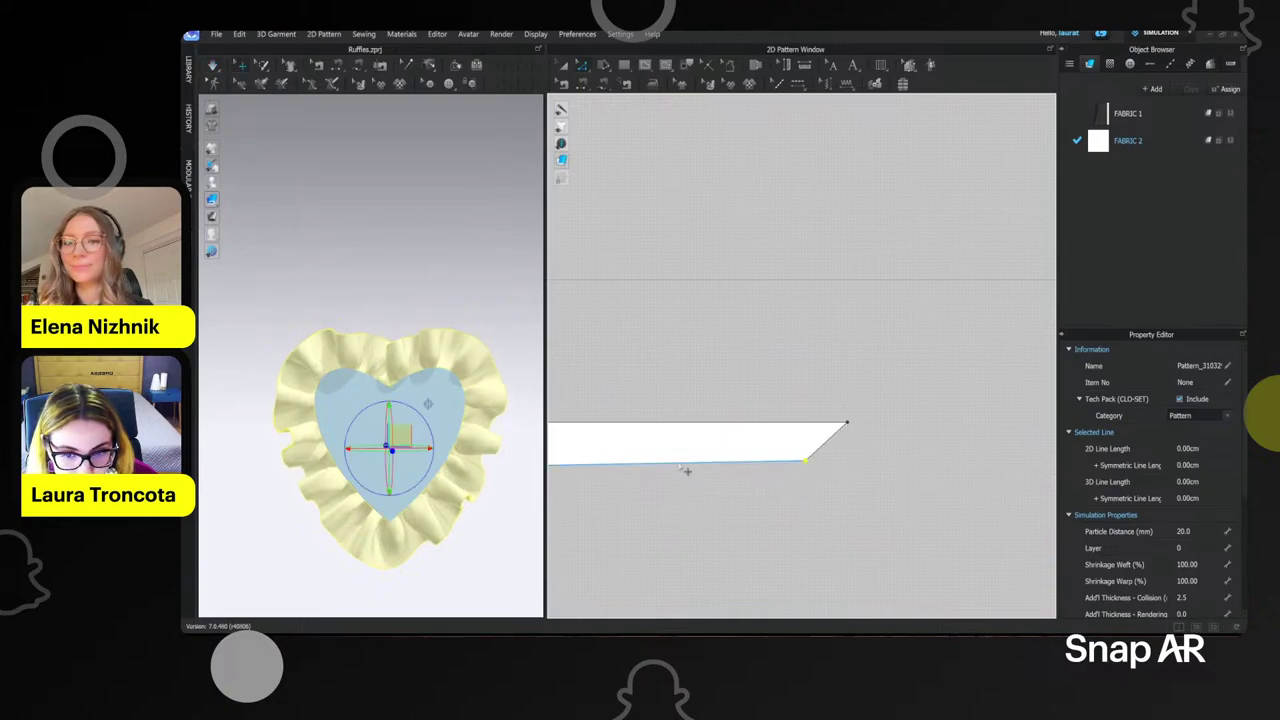
- Add a point on the ruffle strip's lower edge and raise that edge's centre point to narrow the middle
middle_click_drag(669, 481, 873, 502)
left_click(873, 507)
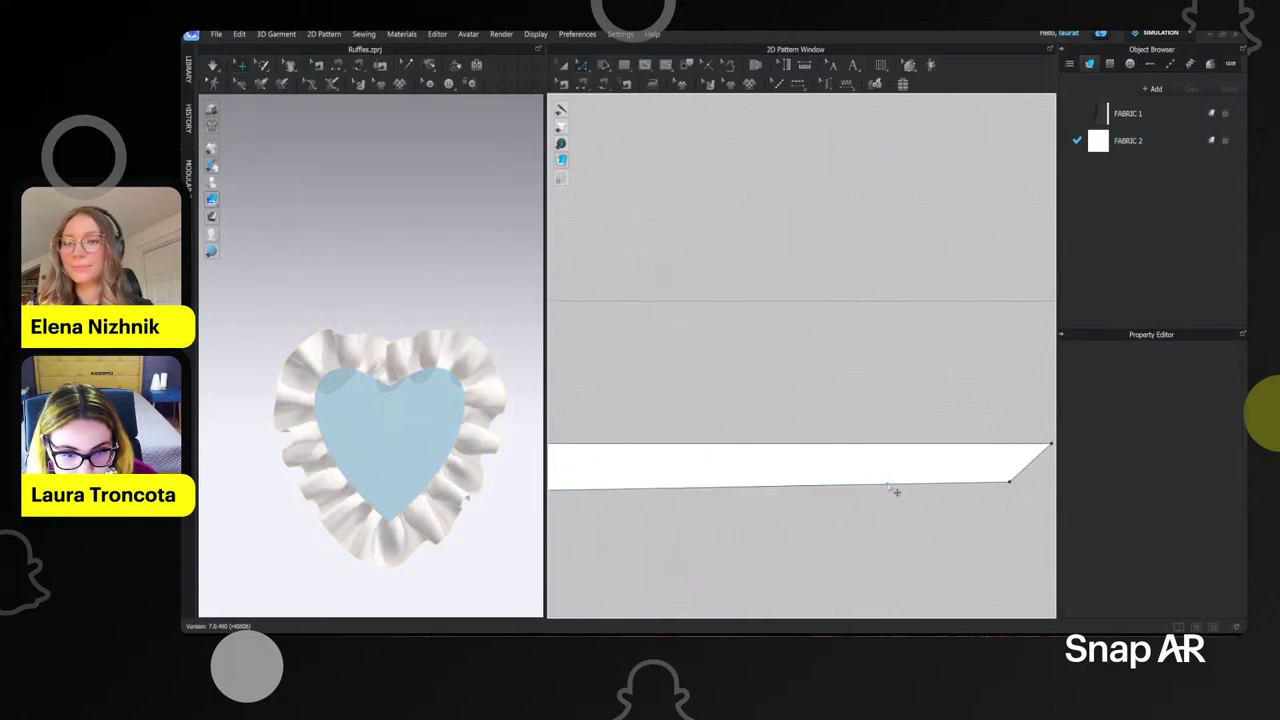
left_click(893, 488)
scroll(905, 500, "down", 4)
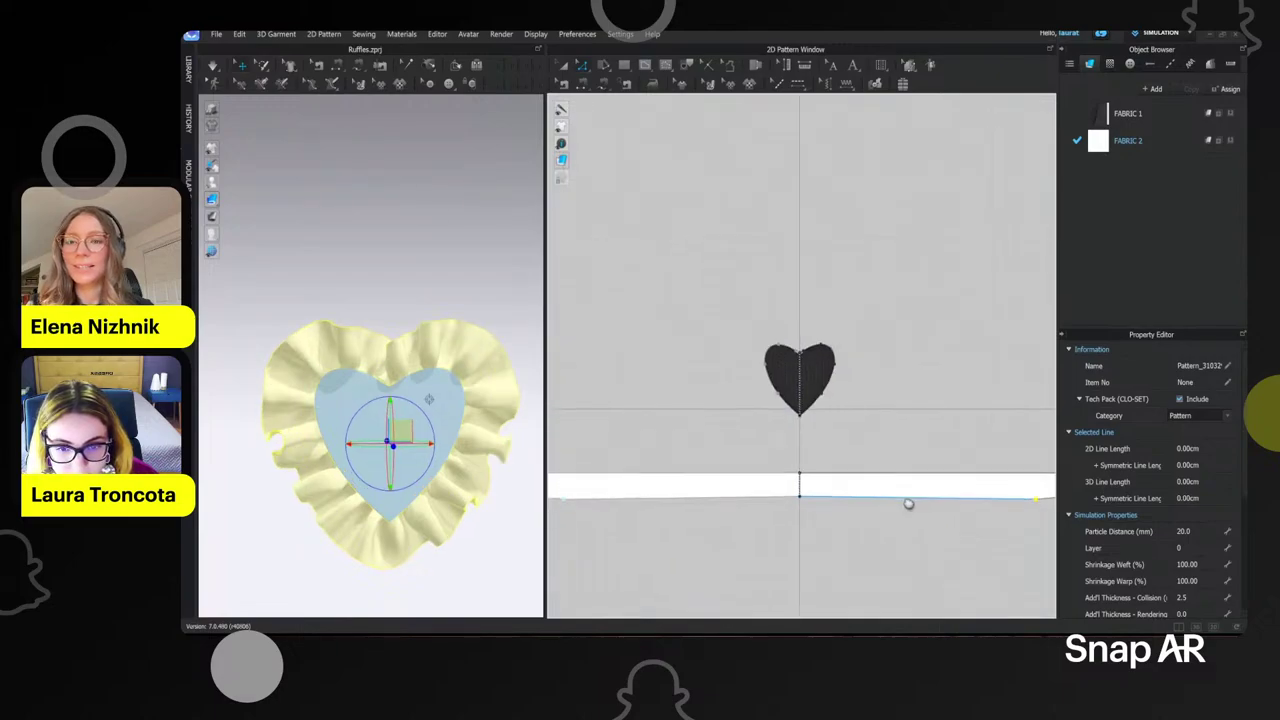
scroll(780, 487, "up", 3)
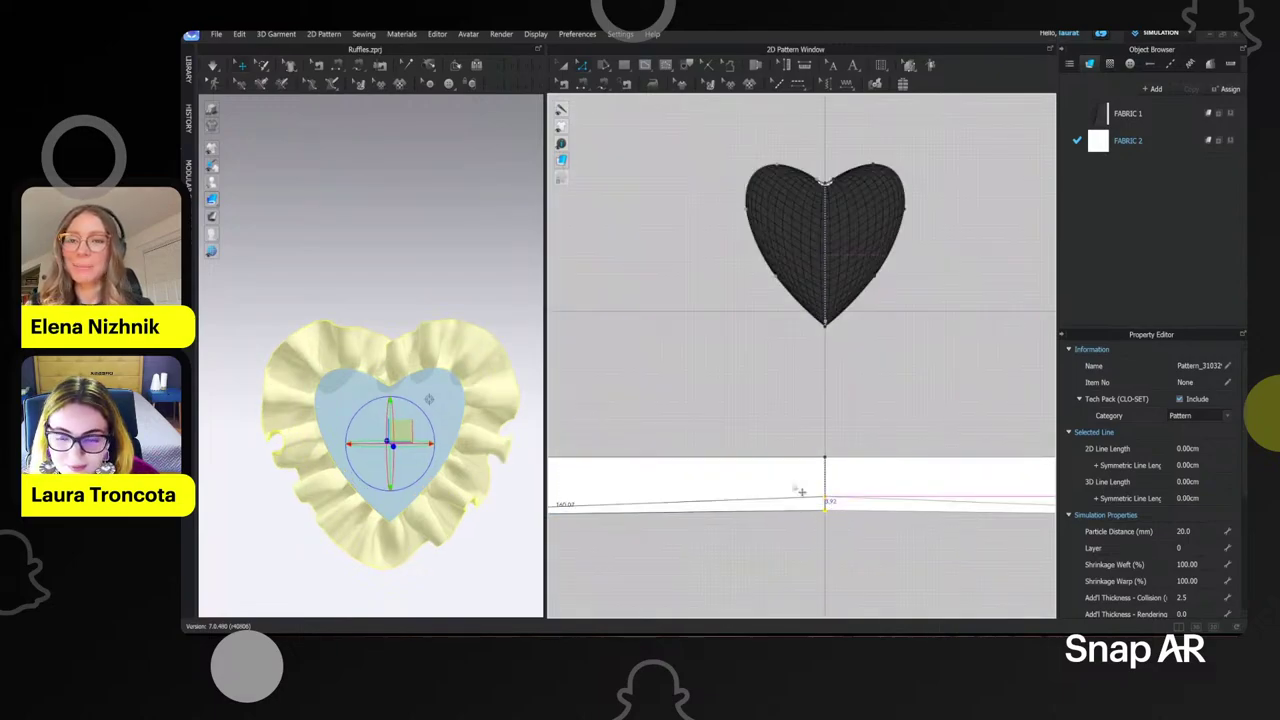
scroll(497, 403, "down", 4)
scroll(709, 449, "down", 4)
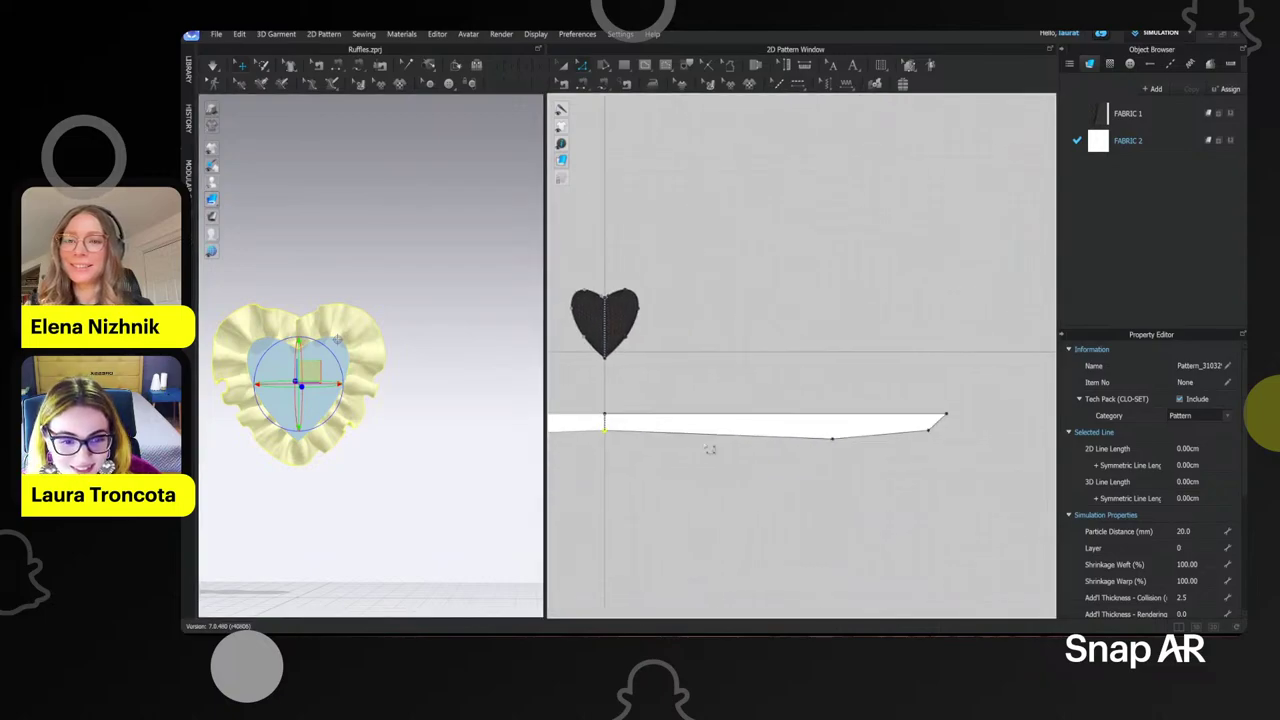
- Curve both segments of the ruffle strip's lower edge into a smooth, shallow outward bow
scroll(750, 445, "up", 4)
left_click(865, 451)
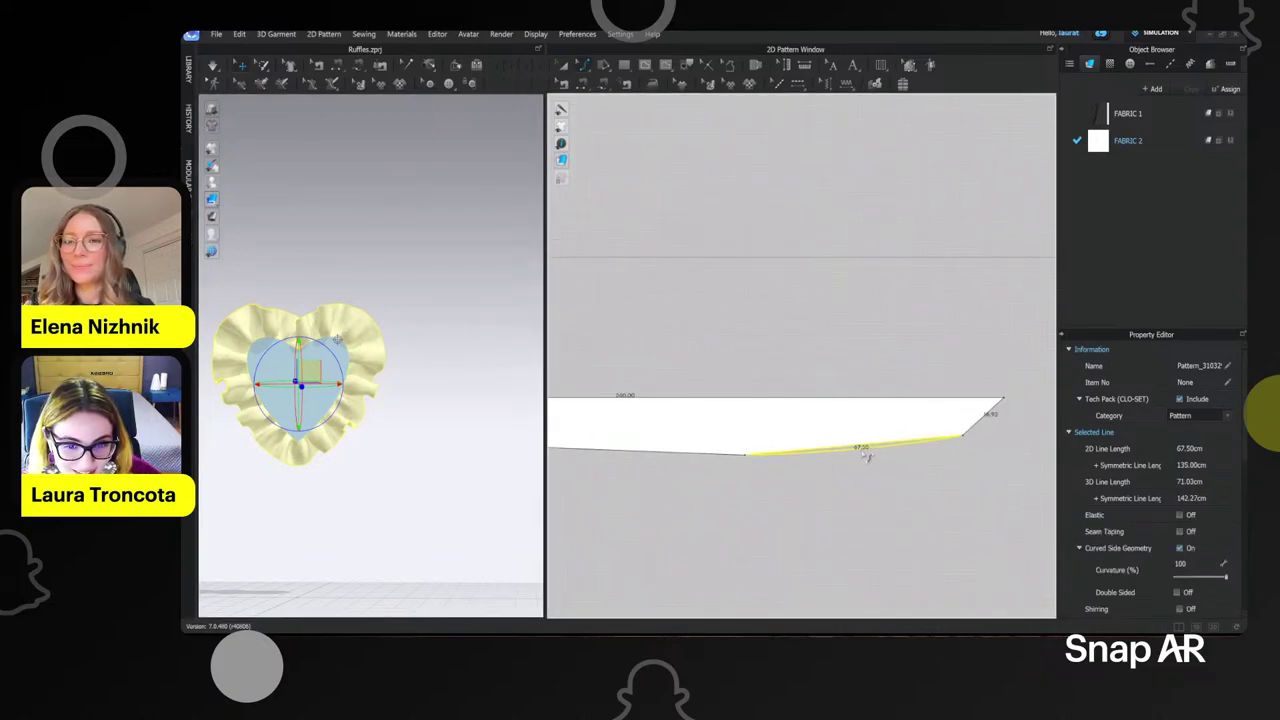
left_click(667, 456)
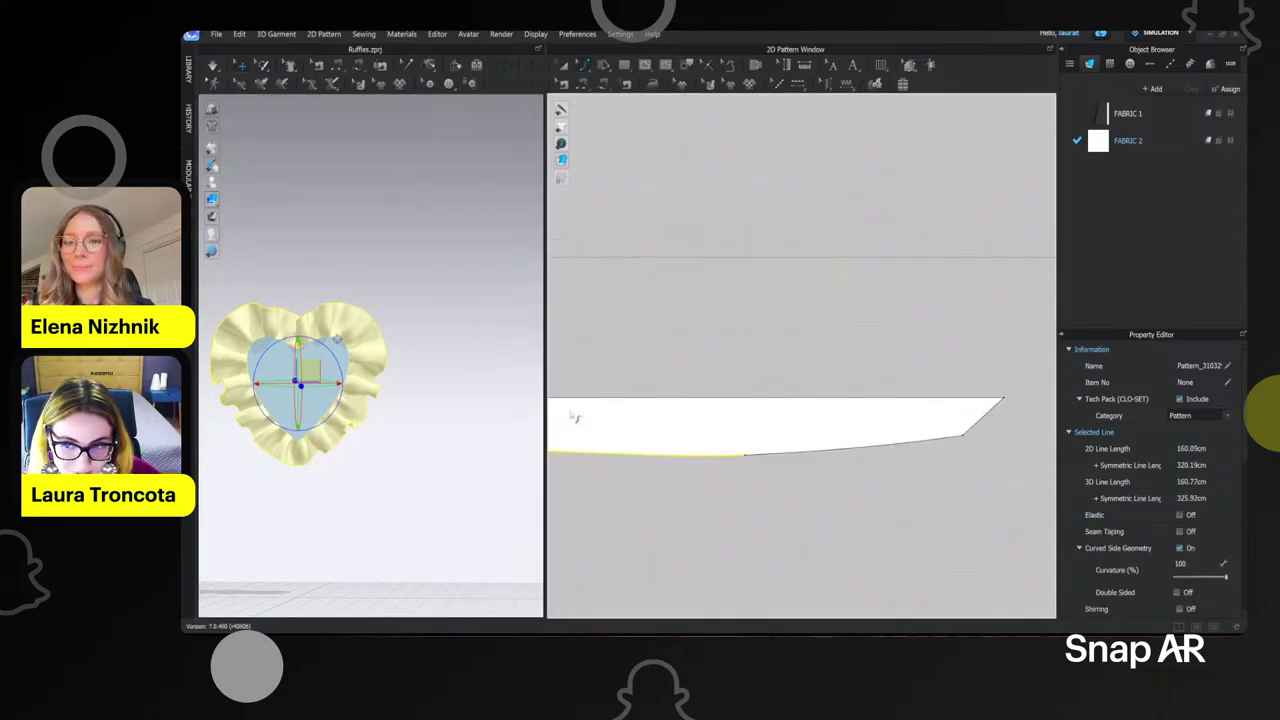
- Simulate the reshaped ruffle around the heart and examine its folds at the side and top notch
middle_click_drag(336, 289, 380, 317)
scroll(463, 313, "up", 3)
left_click(382, 238)
key("space")
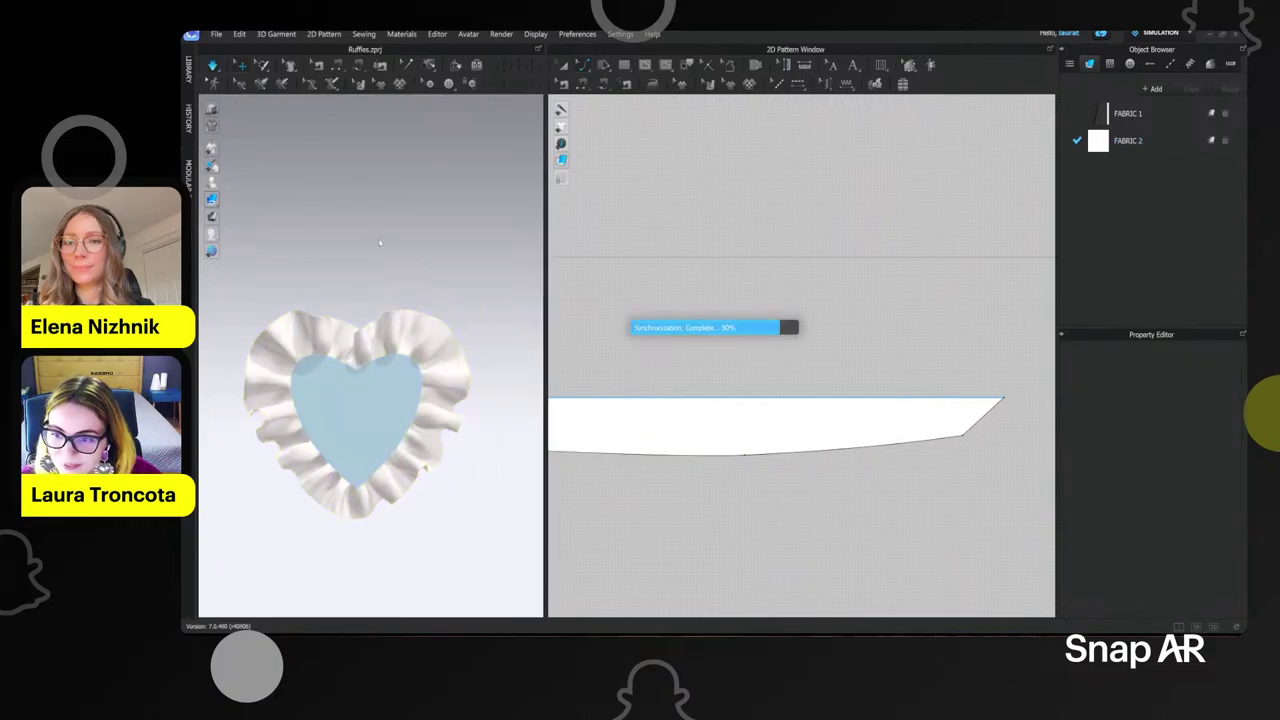
left_click(290, 336)
left_click(492, 260)
mouse_move(408, 299)
right_mouse_down()
mouse_move(540, 311)
mouse_move(386, 312)
right_mouse_up()
scroll(386, 311, "up", 2)
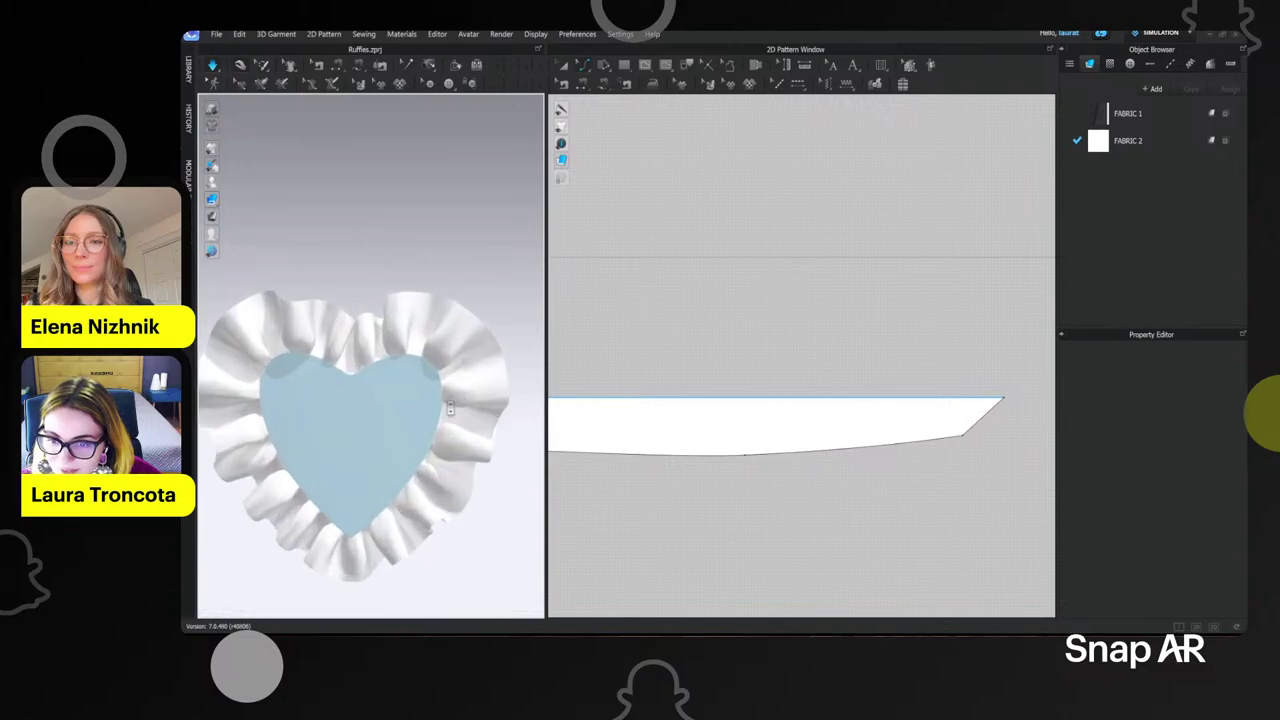
left_click(481, 404)
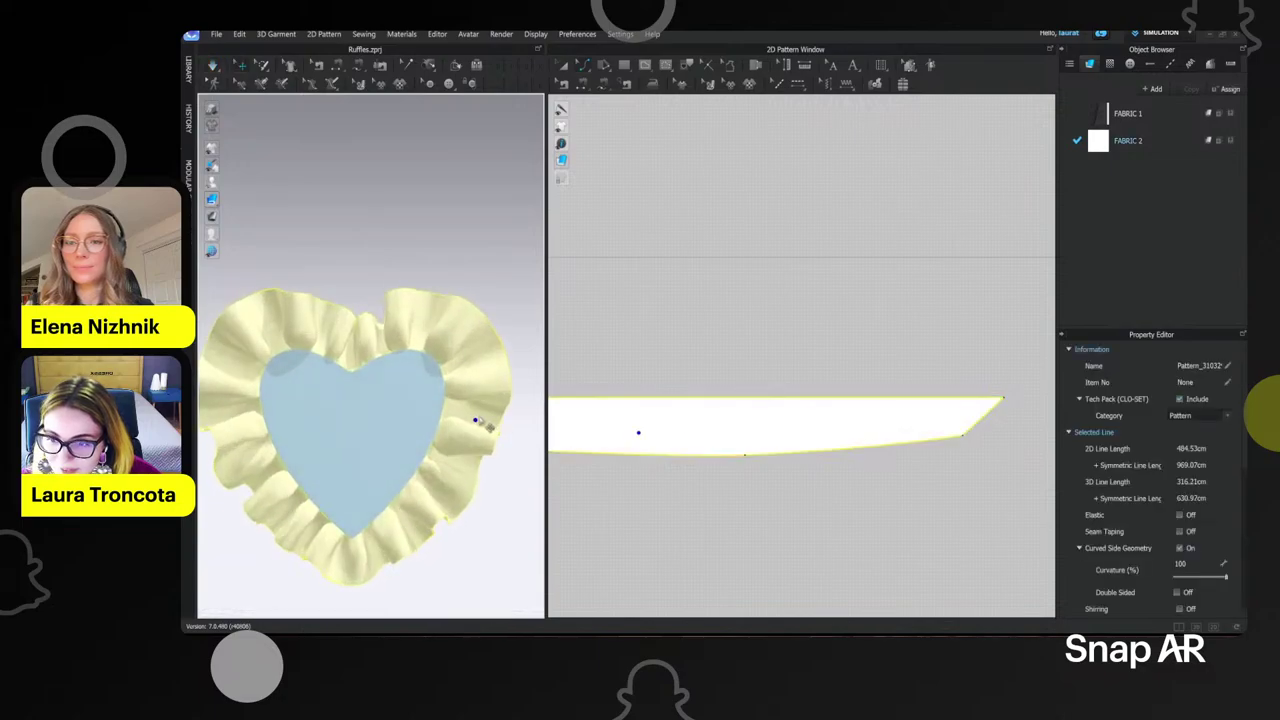
mouse_move(480, 423)
right_mouse_down()
mouse_move(423, 443)
mouse_move(464, 425)
mouse_move(500, 437)
right_mouse_up()
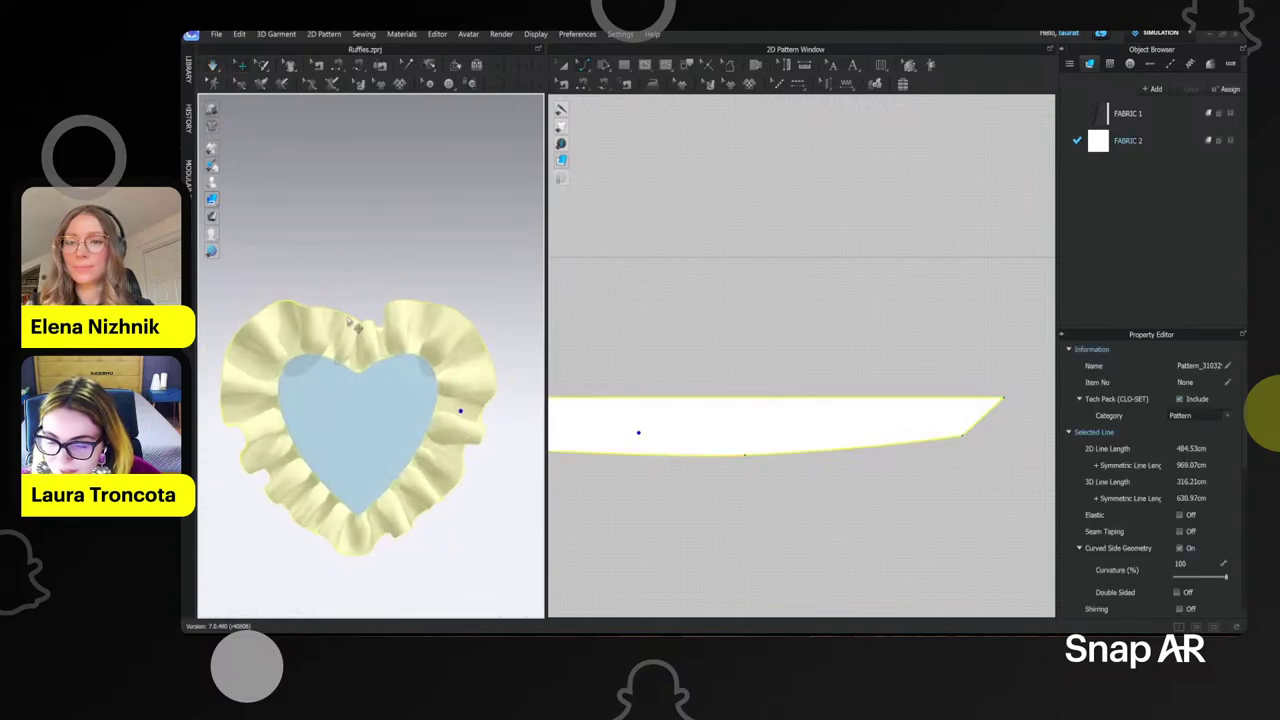
right_click_drag(417, 330, 480, 360)
left_click(325, 352)
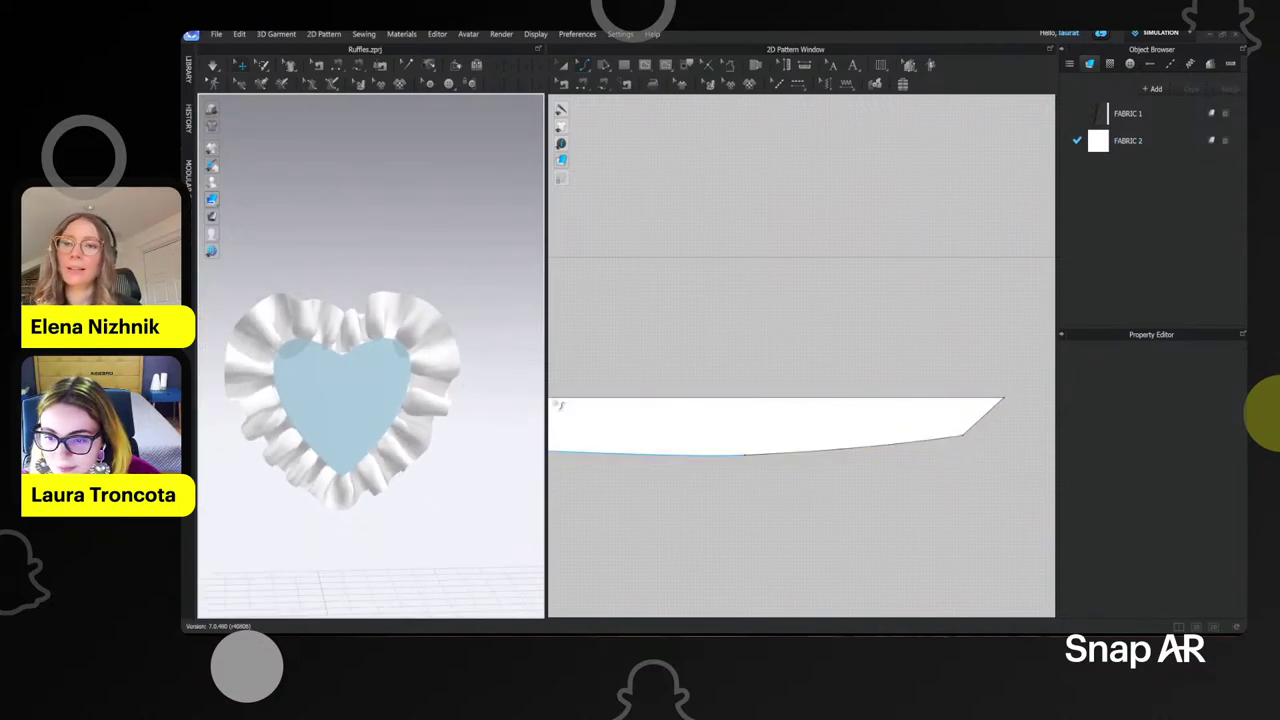
- Raise the centre point of the strip's lower edge slightly and simulate, pulling the ruffle at the heart's bottom tip
scroll(743, 486, "down", 3)
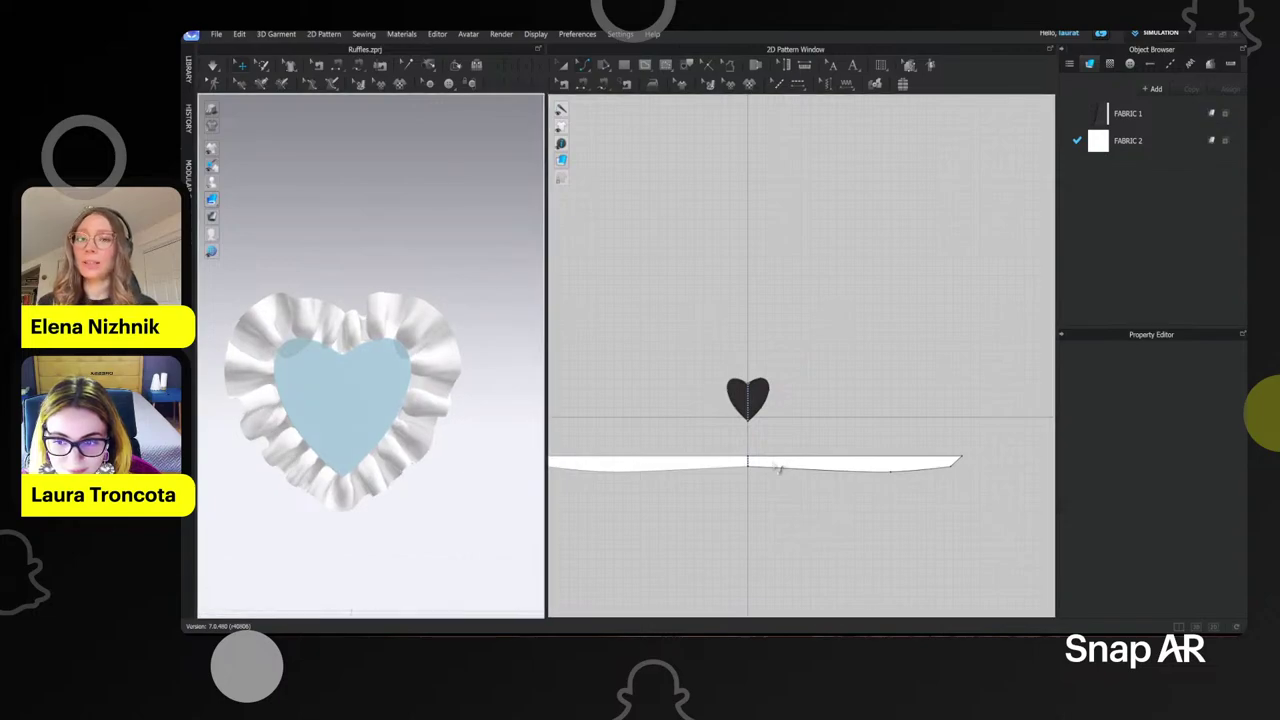
scroll(750, 471, "up", 5)
left_click_drag(746, 473, 746, 469)
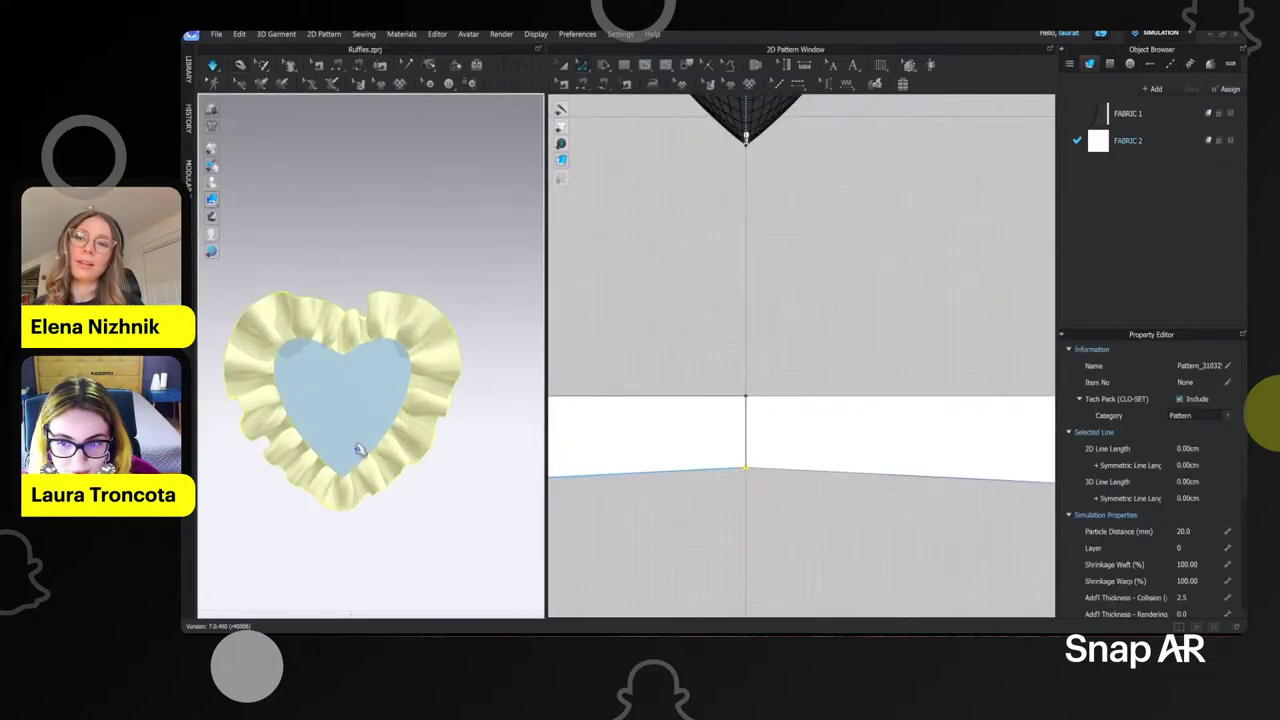
left_click(339, 499)
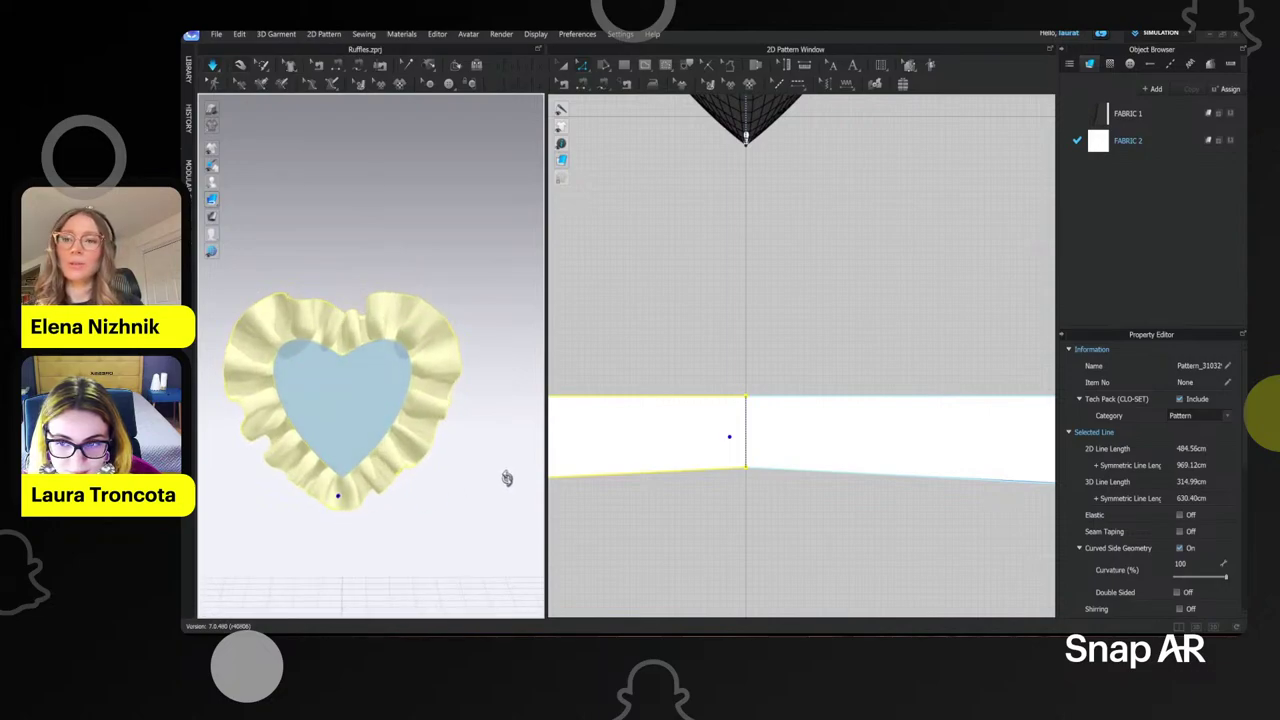
- Simulate the ruffle and pull its folds into place at the heart's top notch
scroll(806, 398, "down", 8)
middle_click_drag(953, 398, 770, 395)
scroll(778, 383, "up", 5)
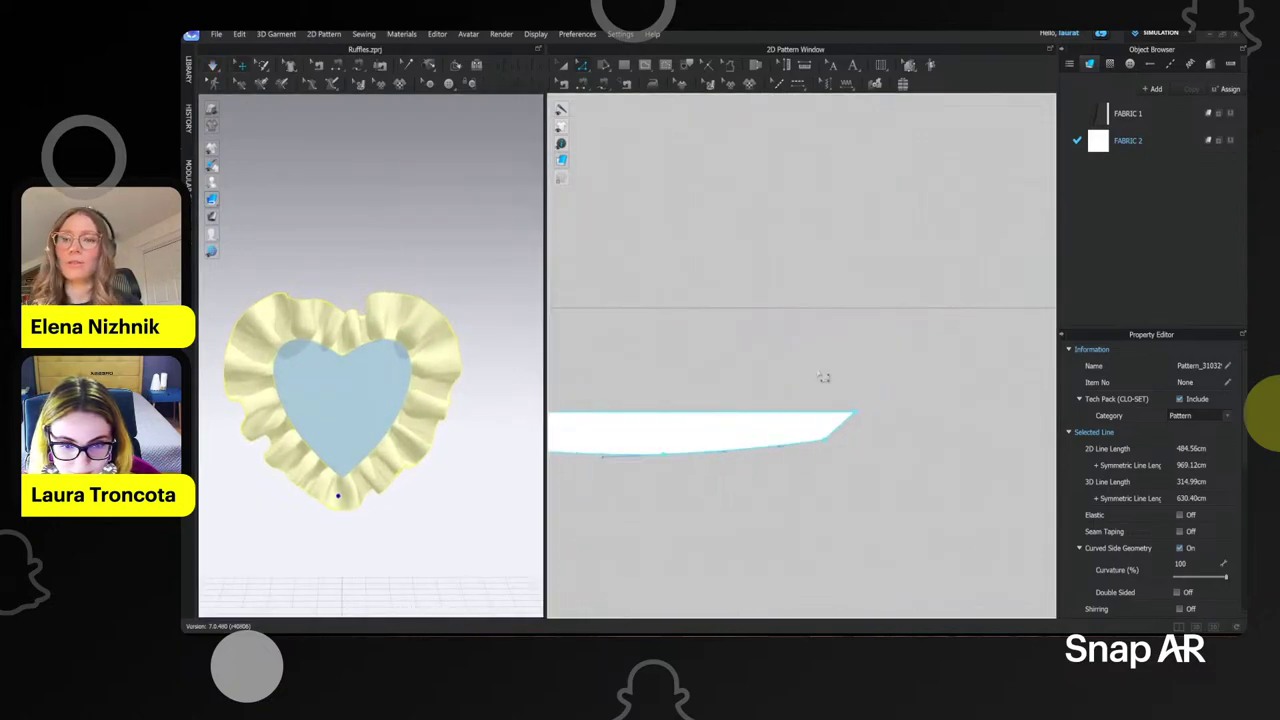
left_click(825, 378)
left_click(349, 323)
right_click_drag(369, 341, 322, 362)
left_click(457, 298)
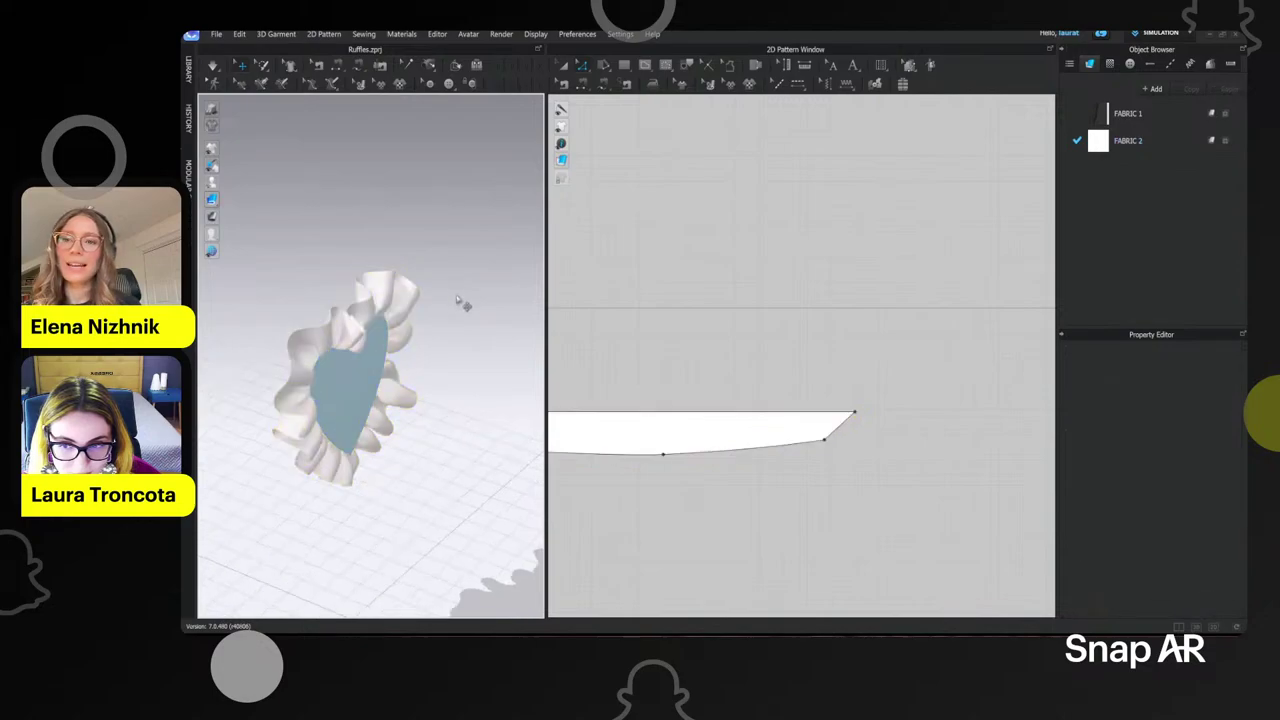
left_click(357, 338)
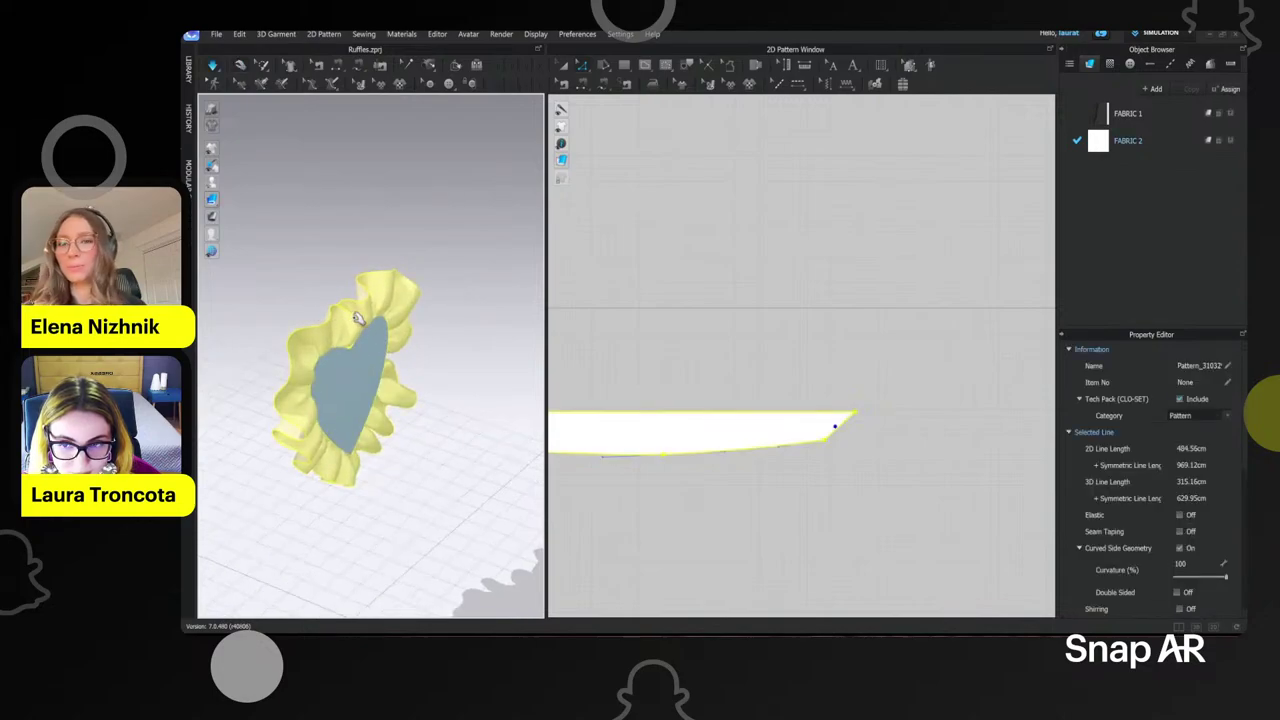
right_click_drag(331, 309, 459, 313)
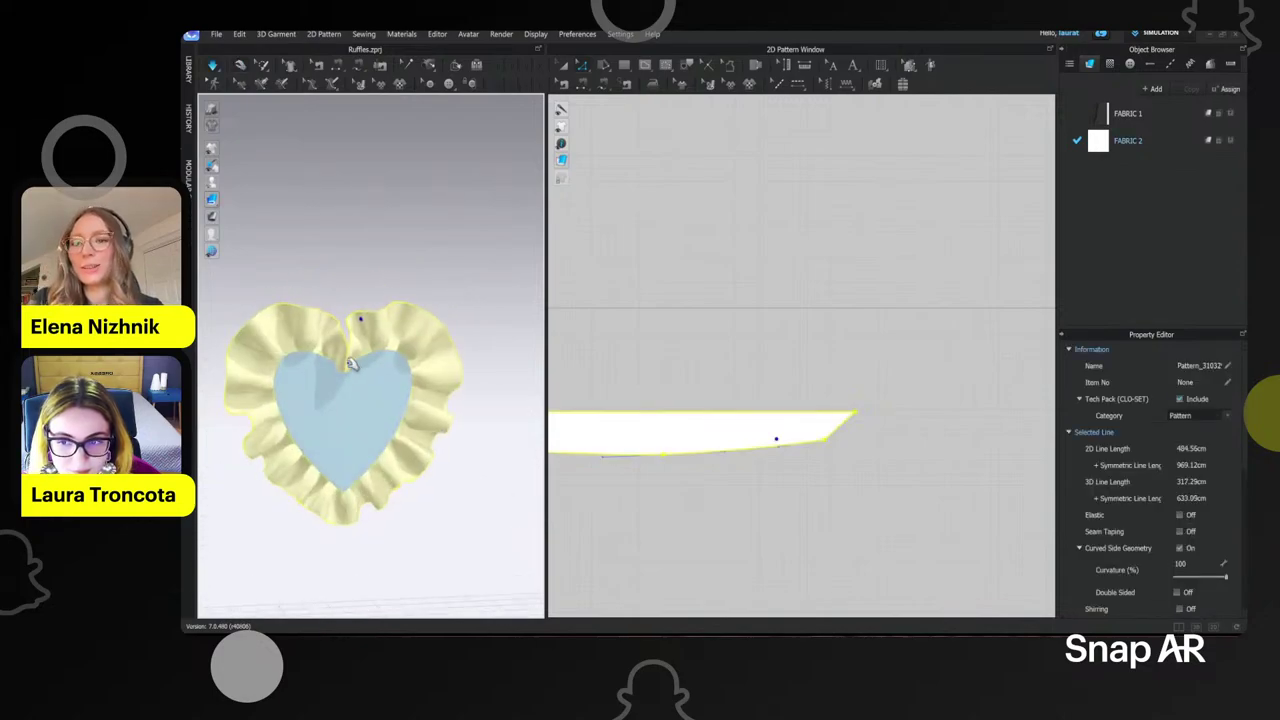
right_click_drag(393, 337, 449, 300)
- Move the strip's lower outer corner further inward and up to taper the ruffle's ends more
left_click(631, 334)
scroll(837, 446, "up", 2)
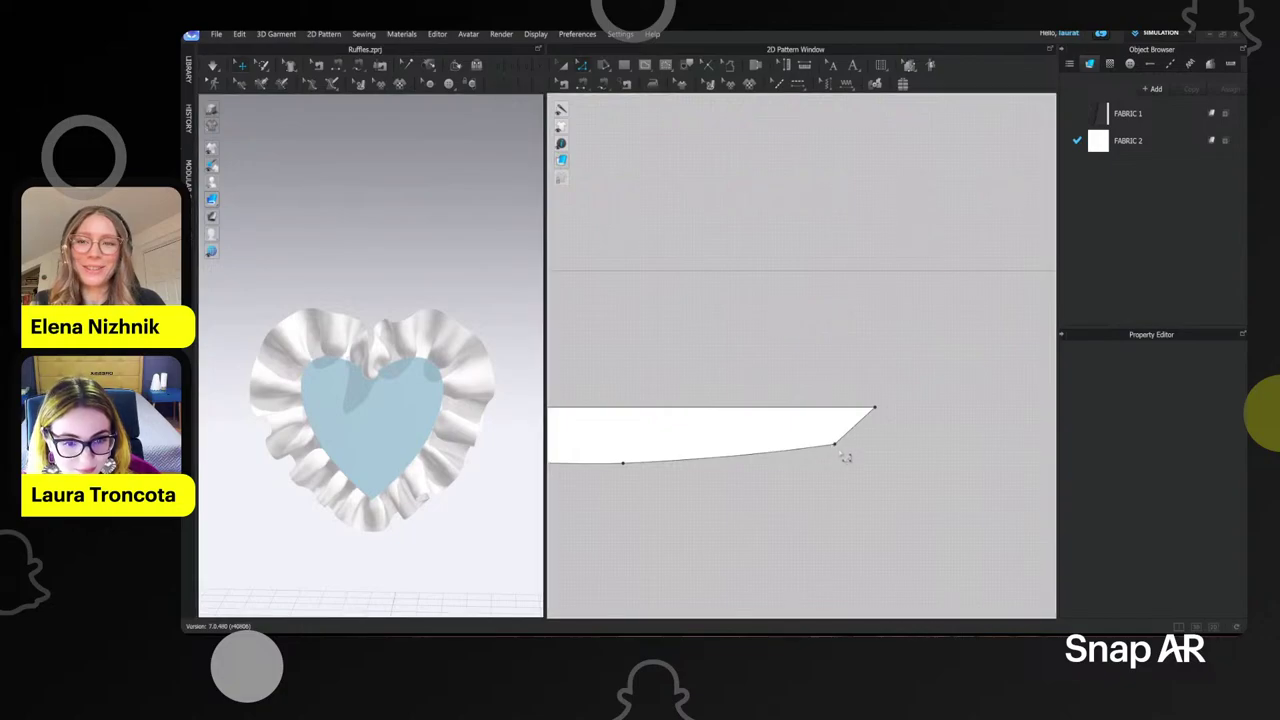
mouse_move(835, 444)
left_mouse_down()
mouse_move(823, 434)
mouse_move(835, 447)
left_mouse_up()
- Simulate the tapered ruffle and pull its crowded folds apart at the heart's top notch
right_click_drag(312, 337, 392, 366)
left_click(368, 367)
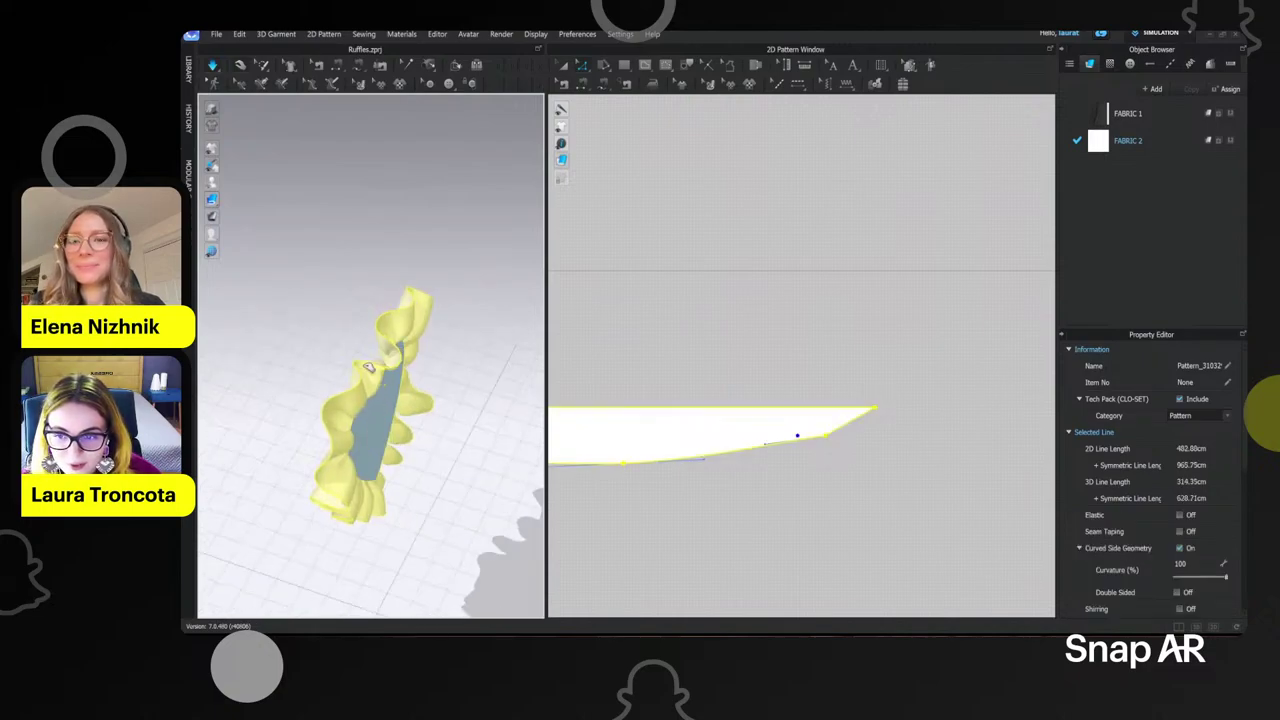
left_click(402, 364)
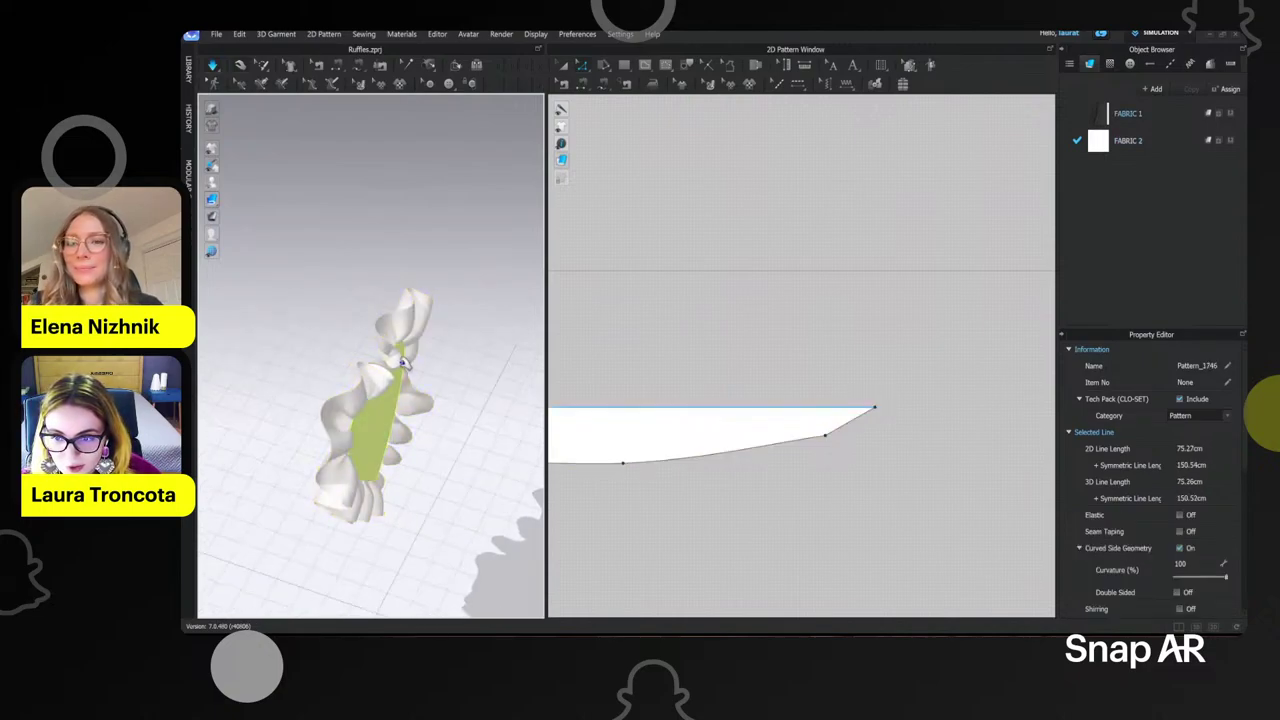
left_click_drag(388, 376, 353, 359)
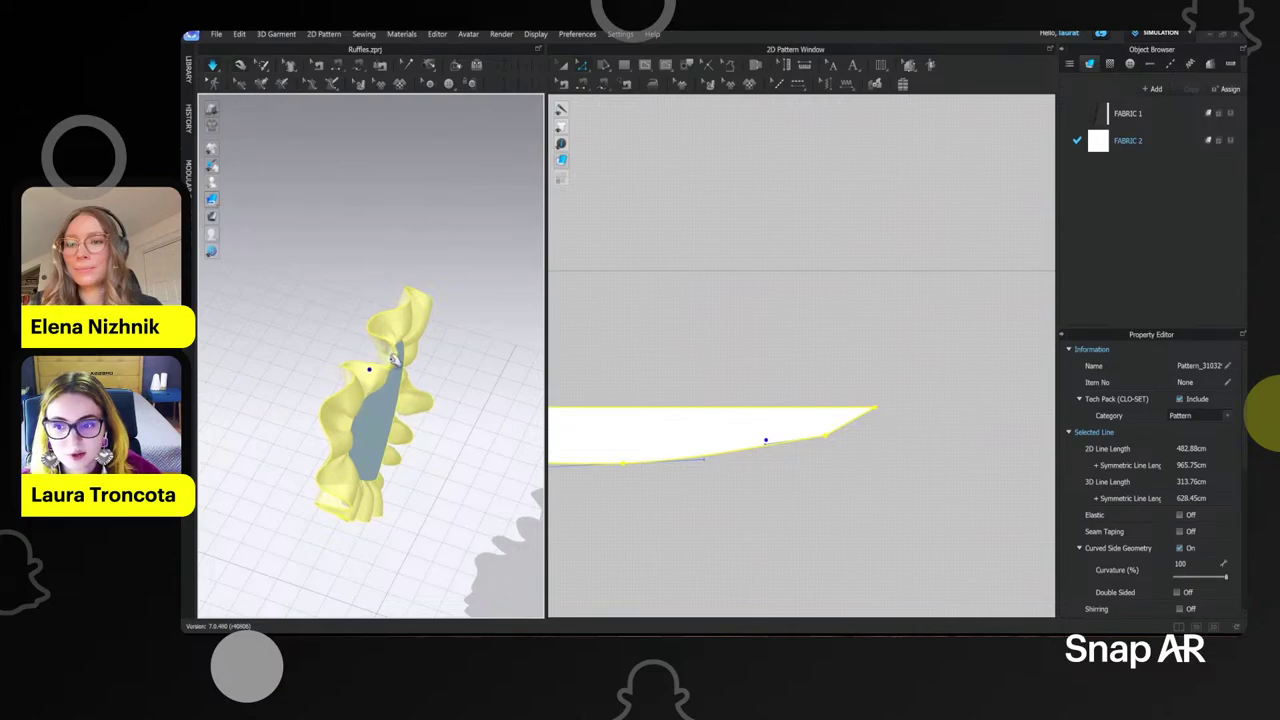
key("2")
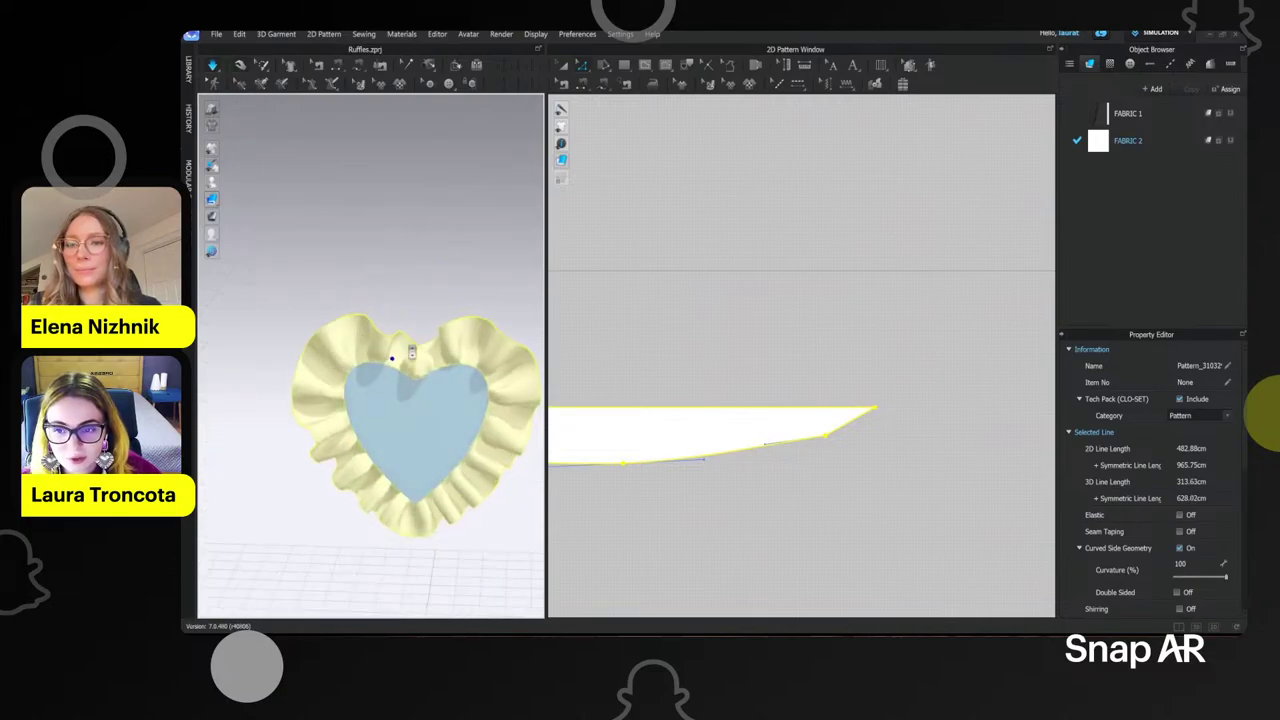
right_click_drag(411, 349, 446, 366)
right_click(467, 360)
right_click_drag(350, 284, 397, 306)
left_click(467, 364)
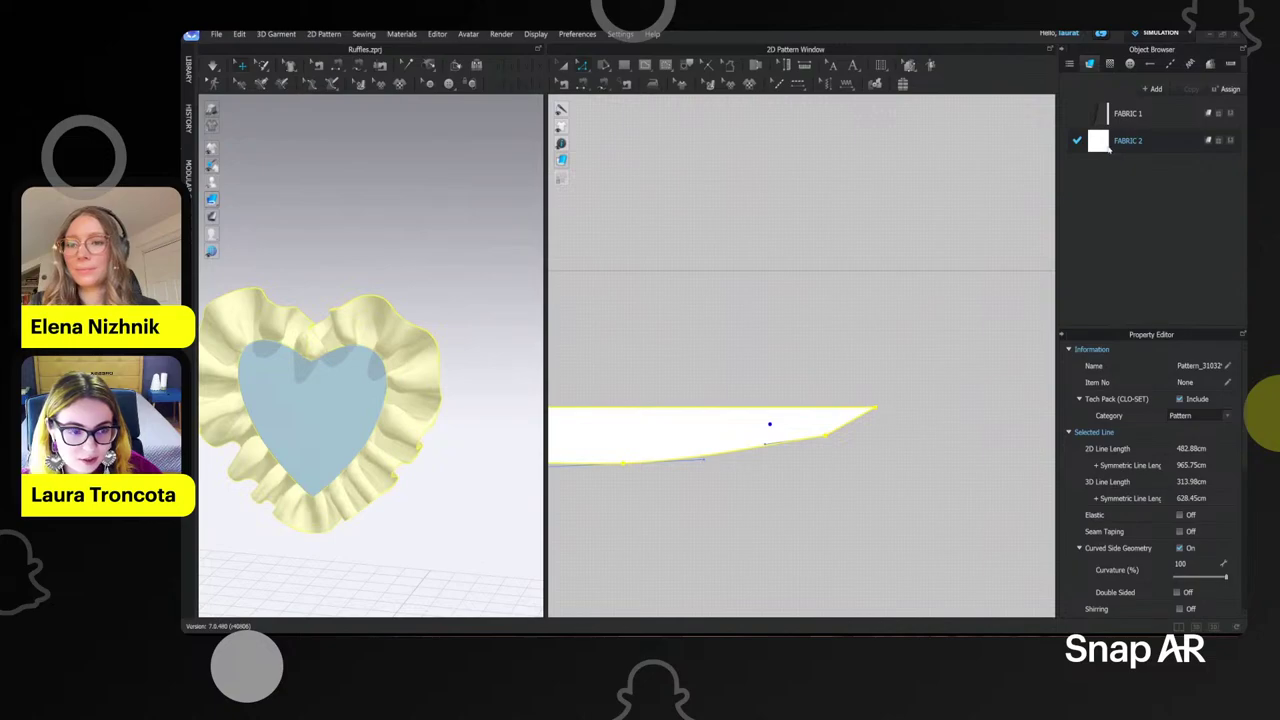
- Run the simulation again to settle the notch folds while checking the heart from the side, and stop it
scroll(313, 401, "up", 1)
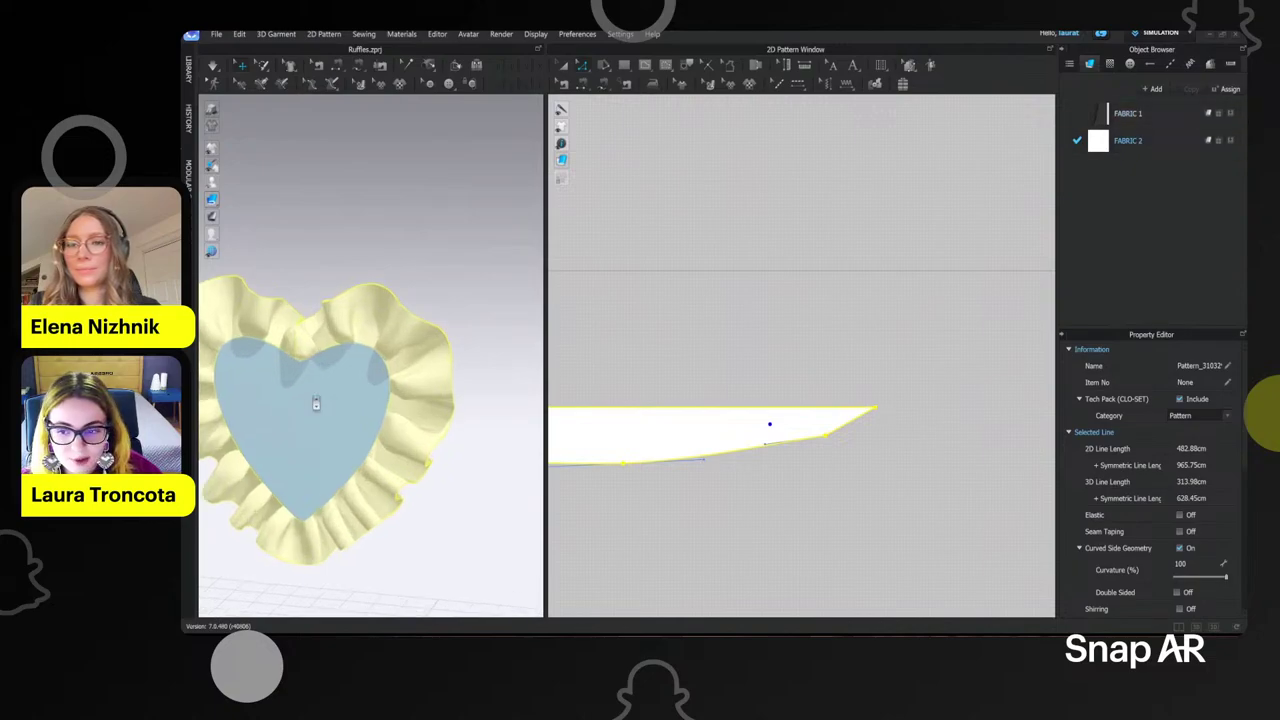
right_click_drag(320, 402, 391, 304)
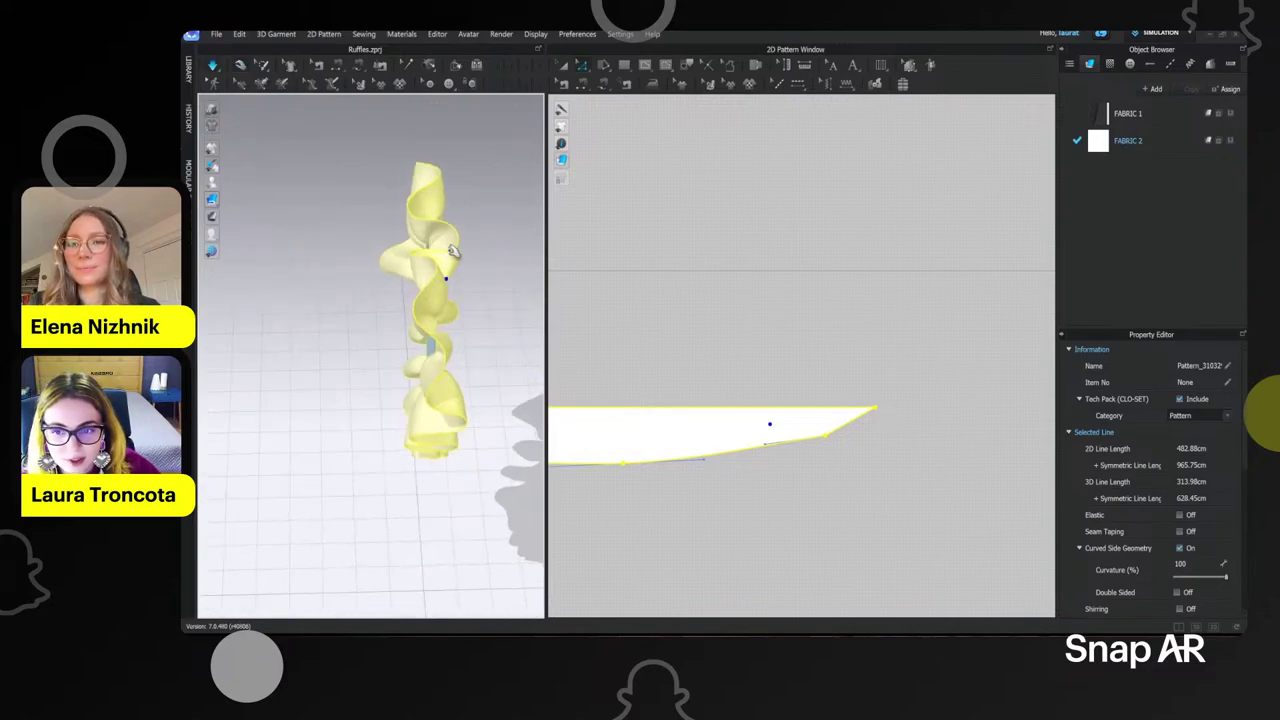
right_click_drag(388, 254, 449, 243)
key("space")
left_click(480, 170)
middle_click_drag(450, 245, 380, 290)
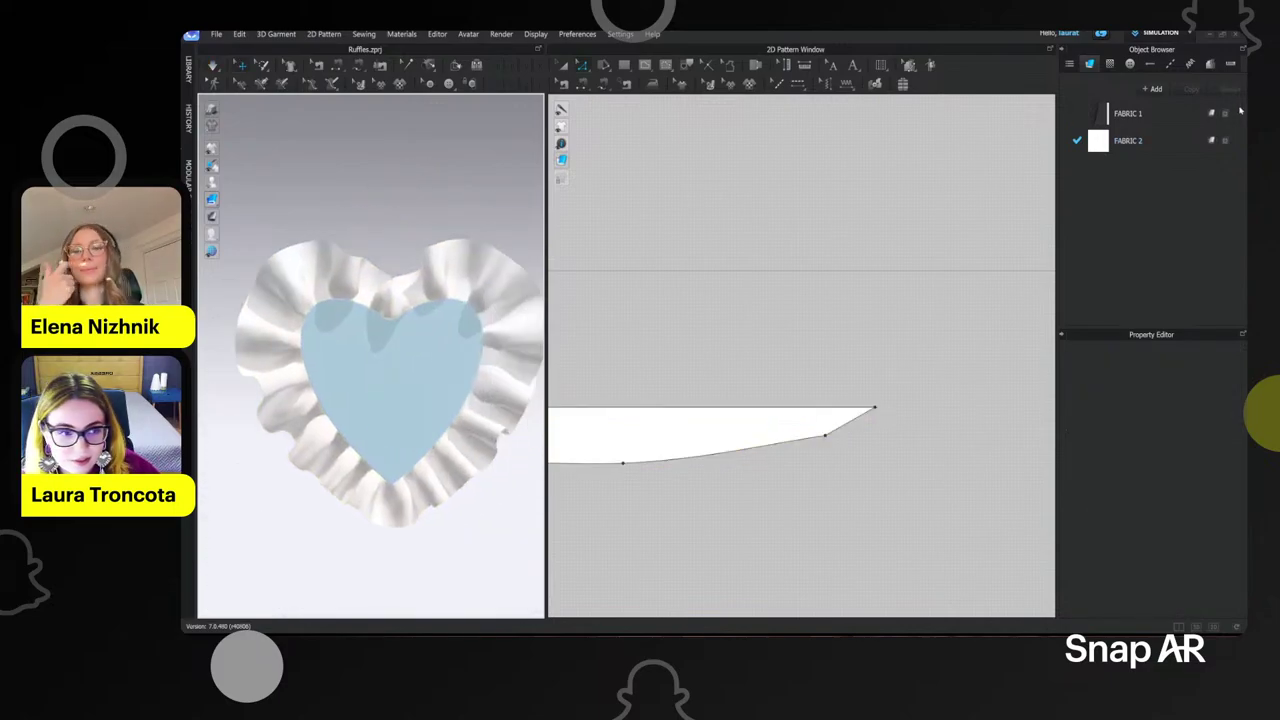
- Resume the simulation and rearrange the ruffle's joined ends and inner edge at the top notch
mouse_move(400, 292)
right_mouse_down()
mouse_move(486, 309)
mouse_move(380, 288)
mouse_move(404, 296)
right_mouse_up()
left_click(418, 296)
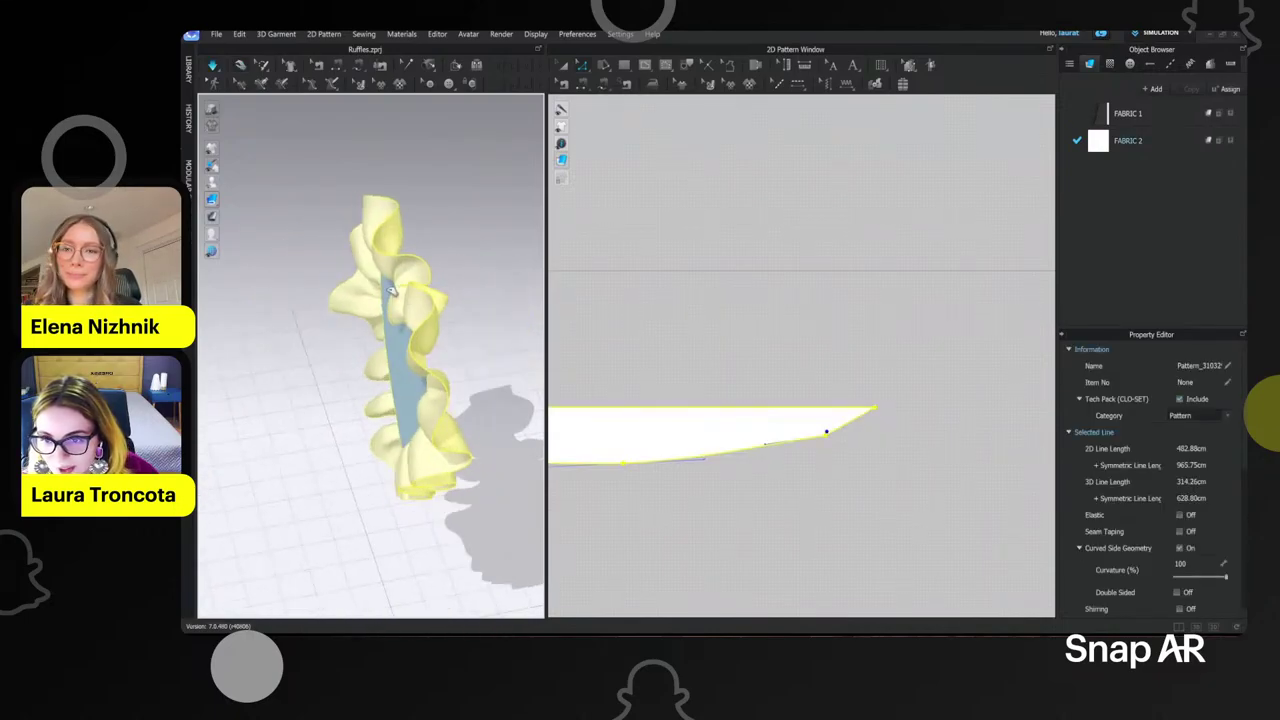
right_click_drag(330, 329, 385, 470)
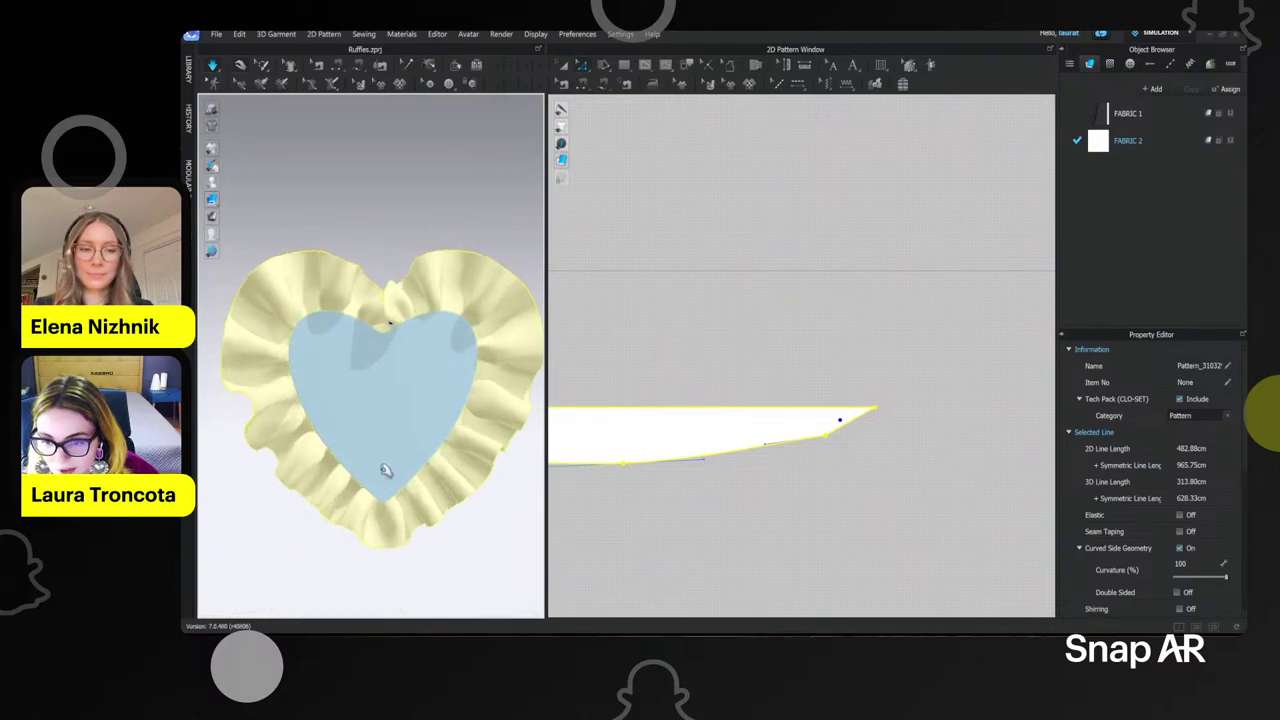
left_click(389, 331)
left_click(391, 329)
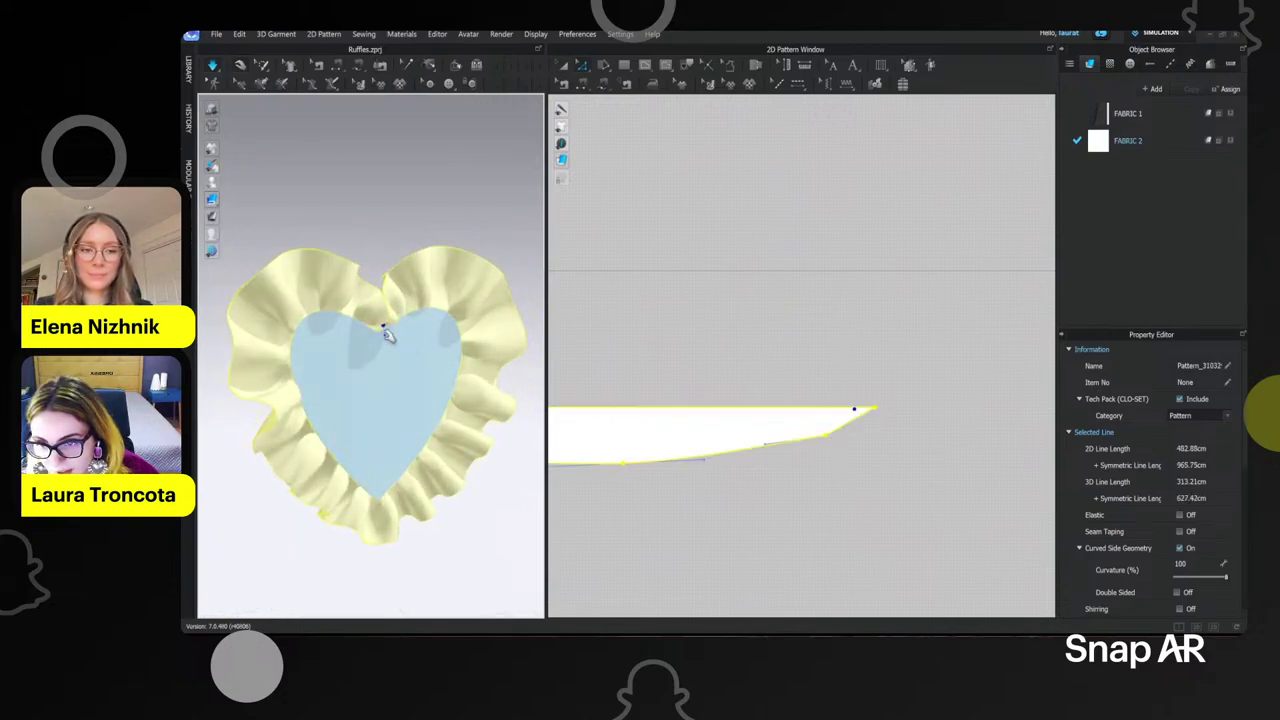
right_click_drag(415, 338, 350, 298)
- Apply the Steam Brush to the lower corner of the strip's tapered end at -3% shrinkage
left_click(652, 83)
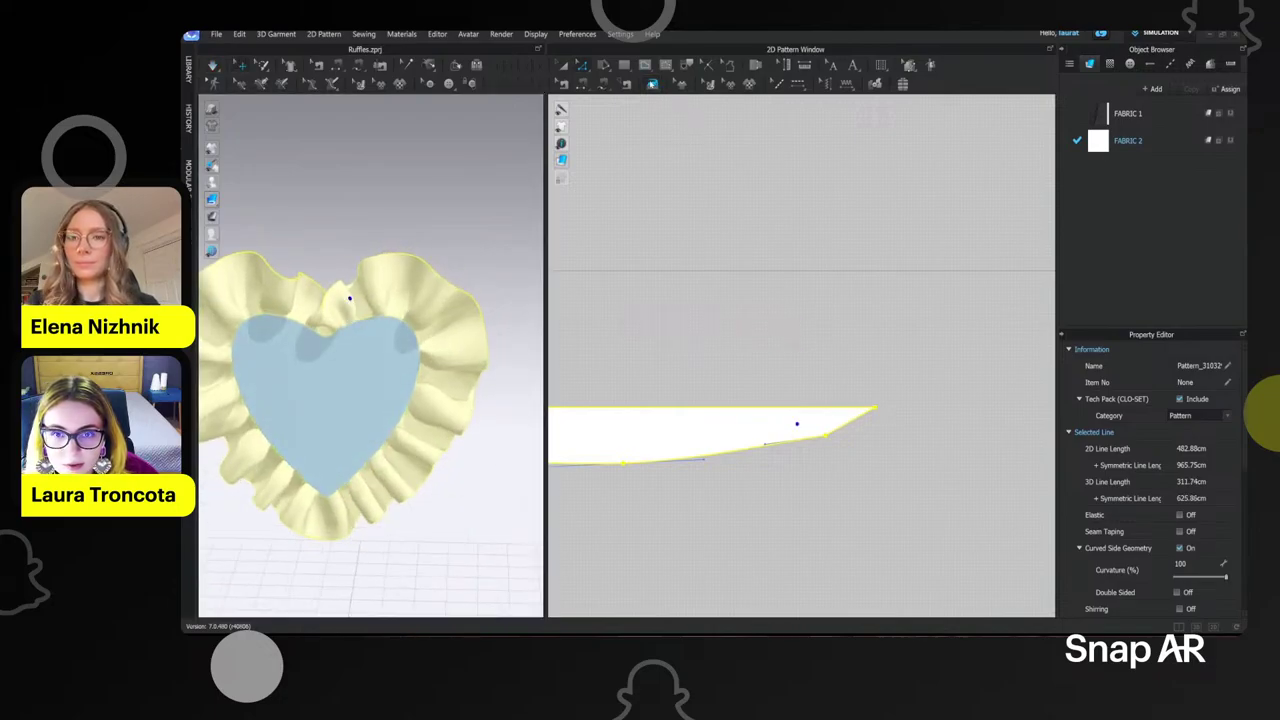
scroll(647, 316, "down", 2)
left_click(323, 321)
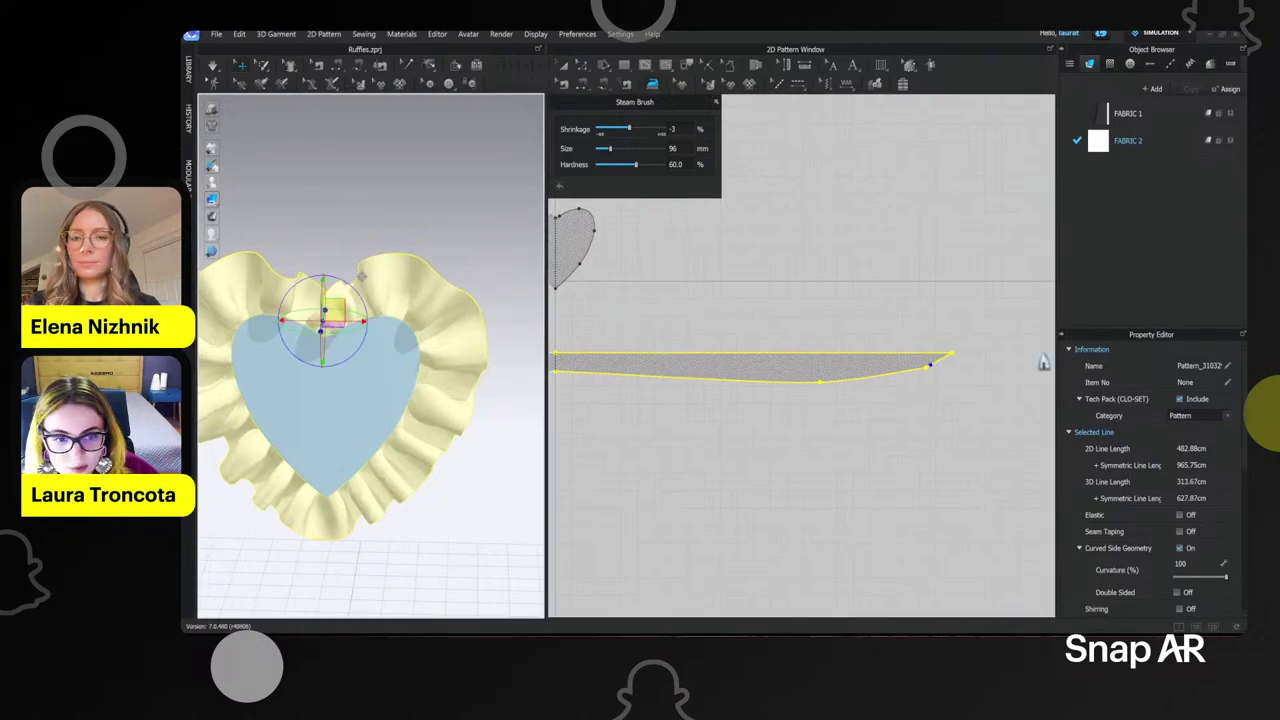
scroll(962, 362, "down", 3)
scroll(940, 363, "up", 8)
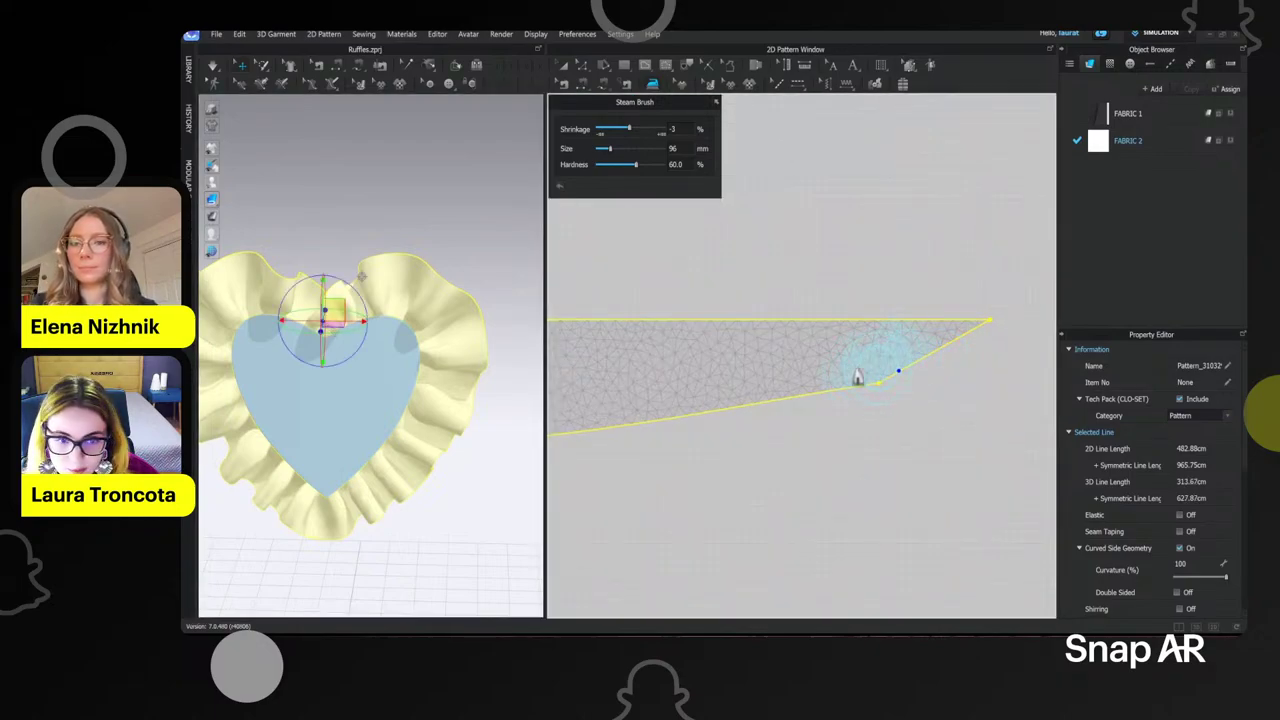
left_click_drag(857, 377, 866, 355)
key("space")
left_click(563, 67)
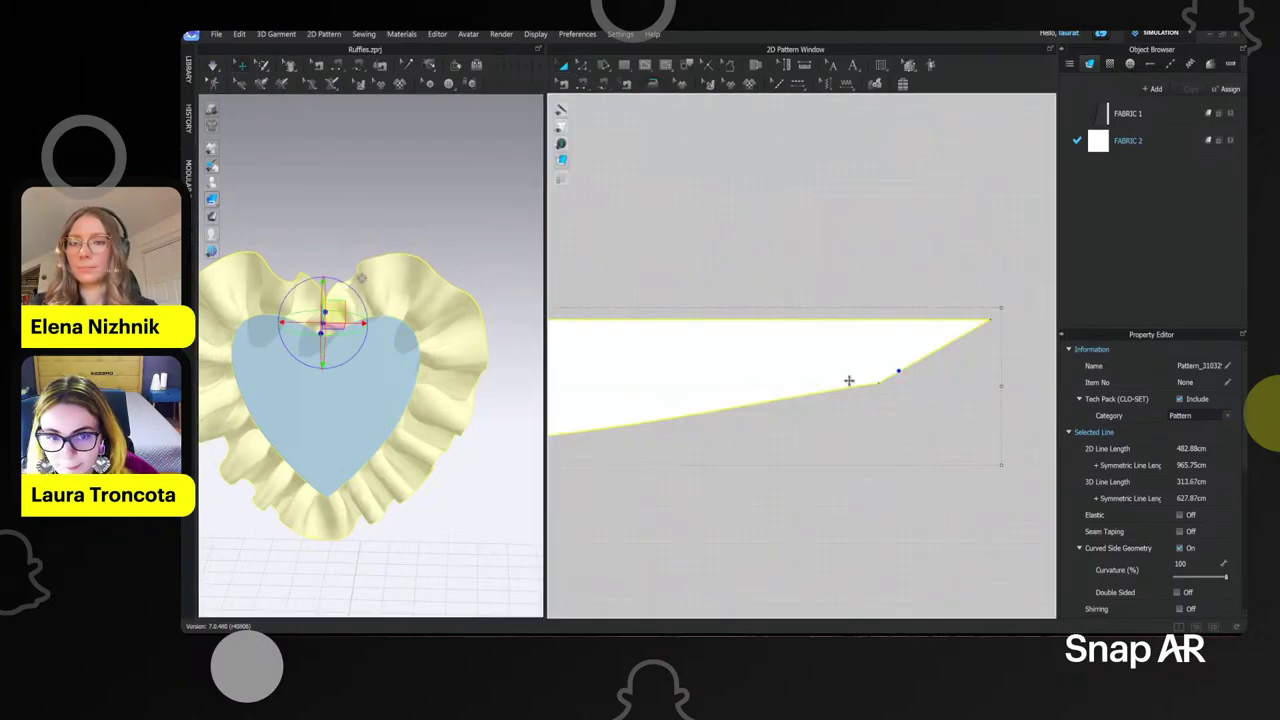
- Move the strip's lower end corner inward and up, curve the adjoining lower edge, and simulate the ruffle
key("z")
left_click(926, 414)
left_click(879, 384)
left_click_drag(879, 384, 876, 372)
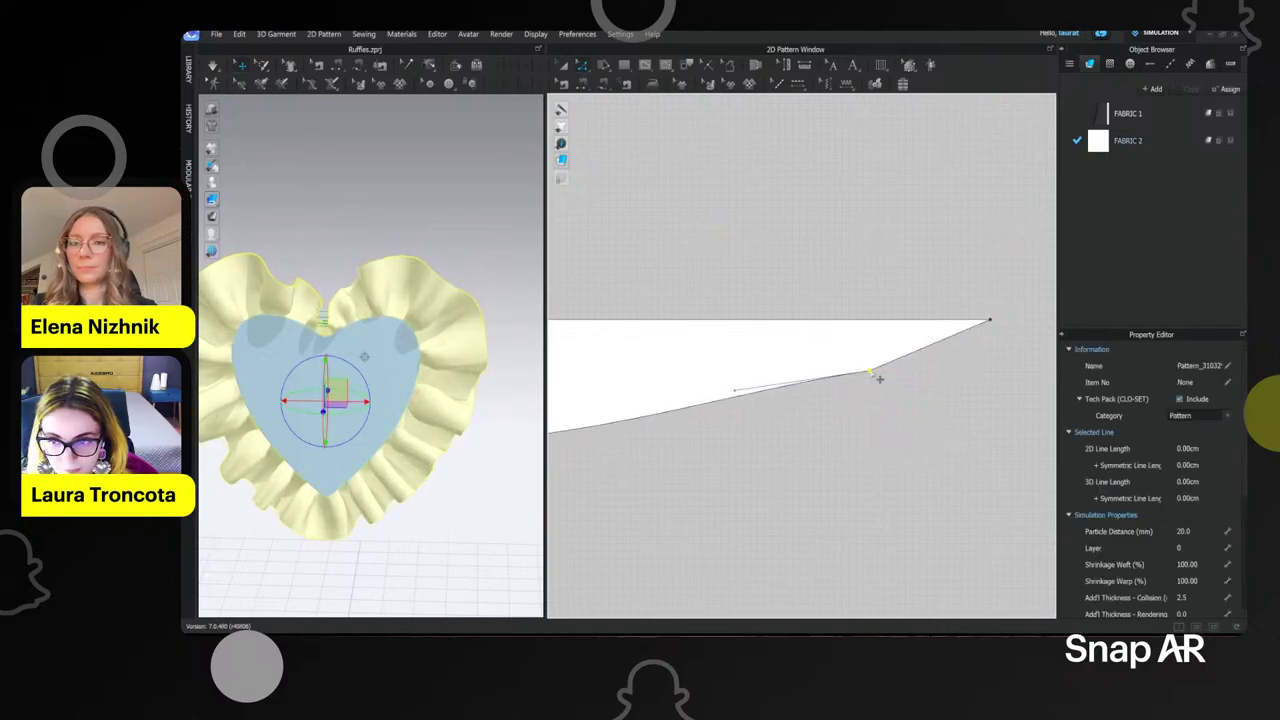
scroll(868, 371, "down", 1)
left_click(769, 397)
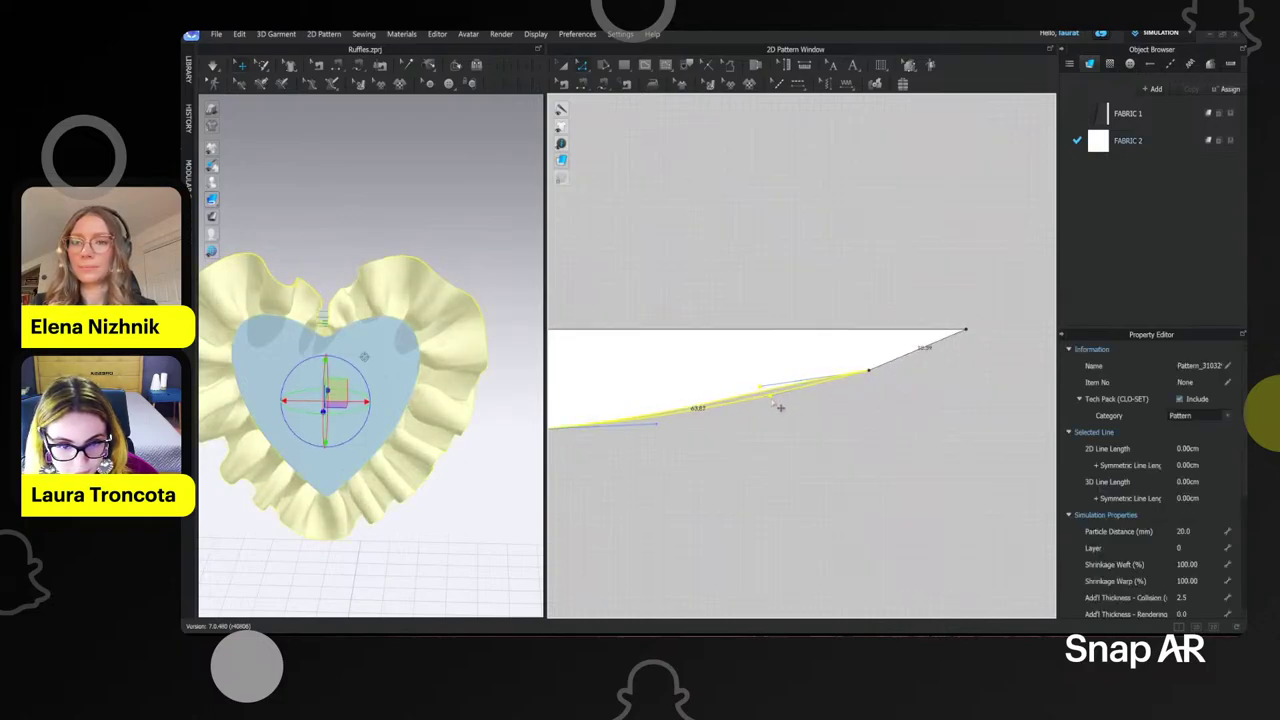
right_click_drag(354, 328, 329, 337)
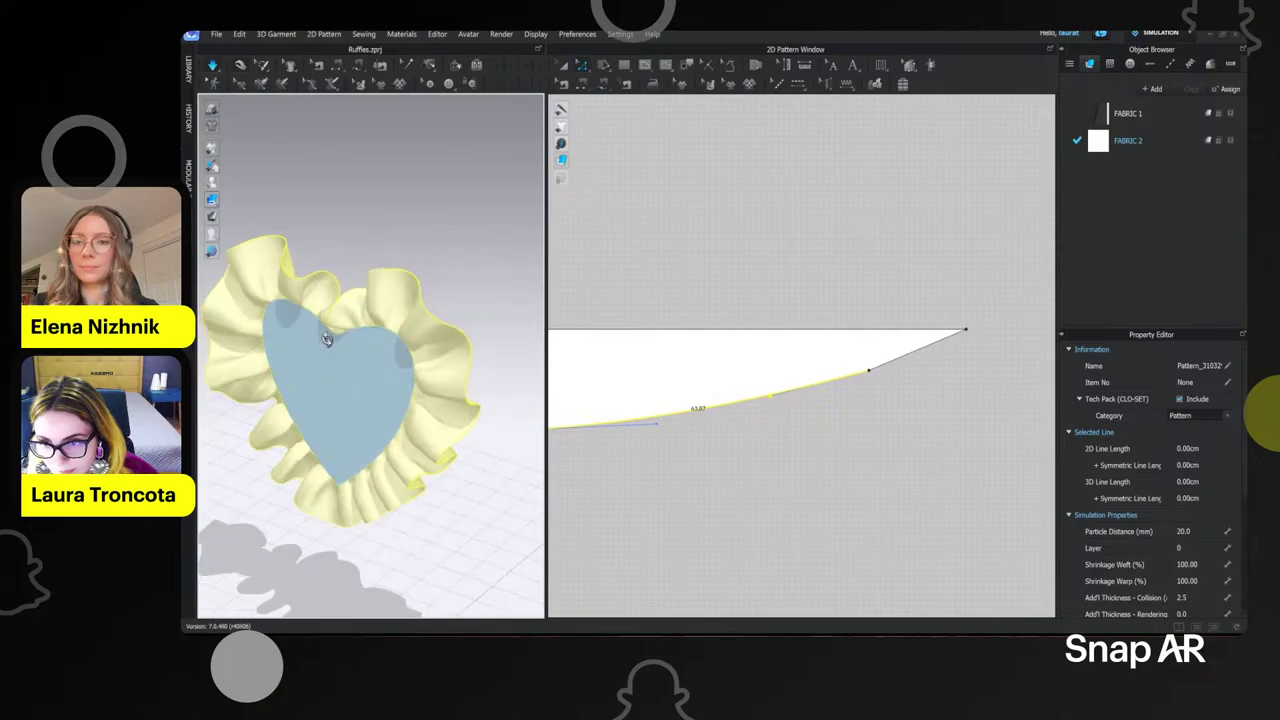
key("space")
- Move the strip's lower end corner back outward and down for a blunter taper, and simulate the notch folds
left_click(889, 389)
left_click_drag(869, 371, 905, 392)
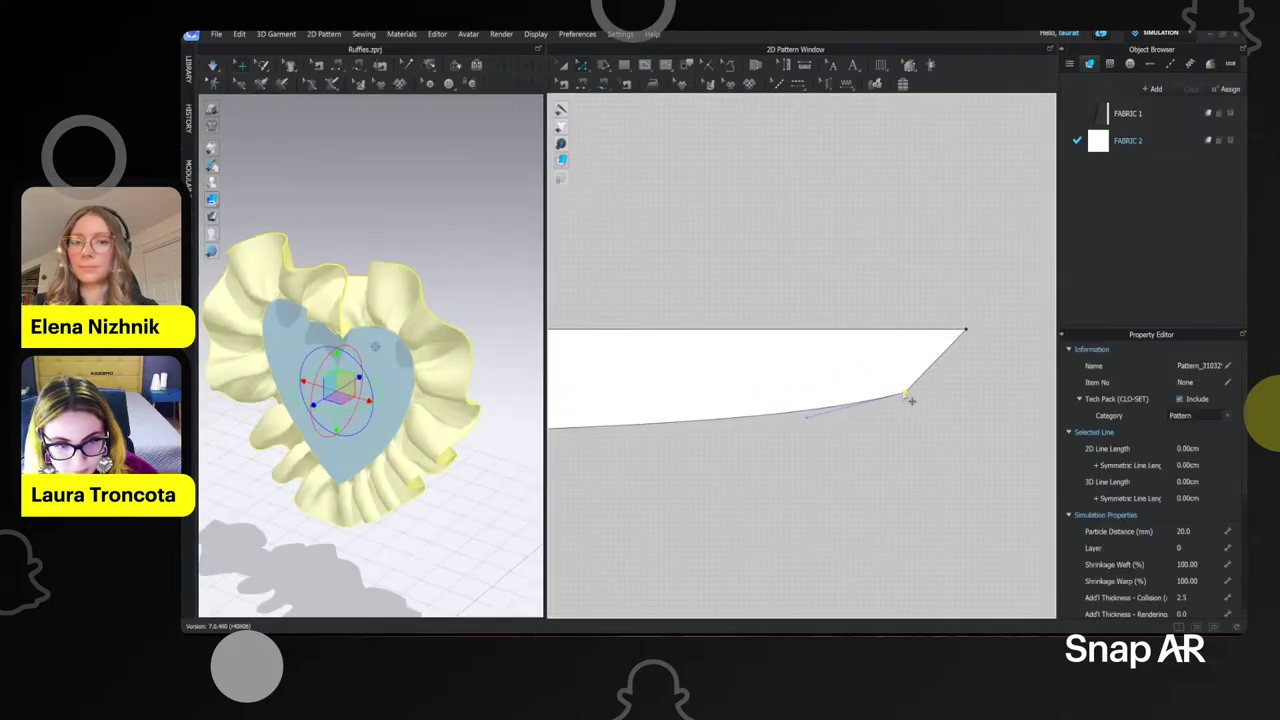
scroll(905, 392, "down", 1)
key("space")
right_click_drag(344, 327, 346, 318)
left_click(321, 330)
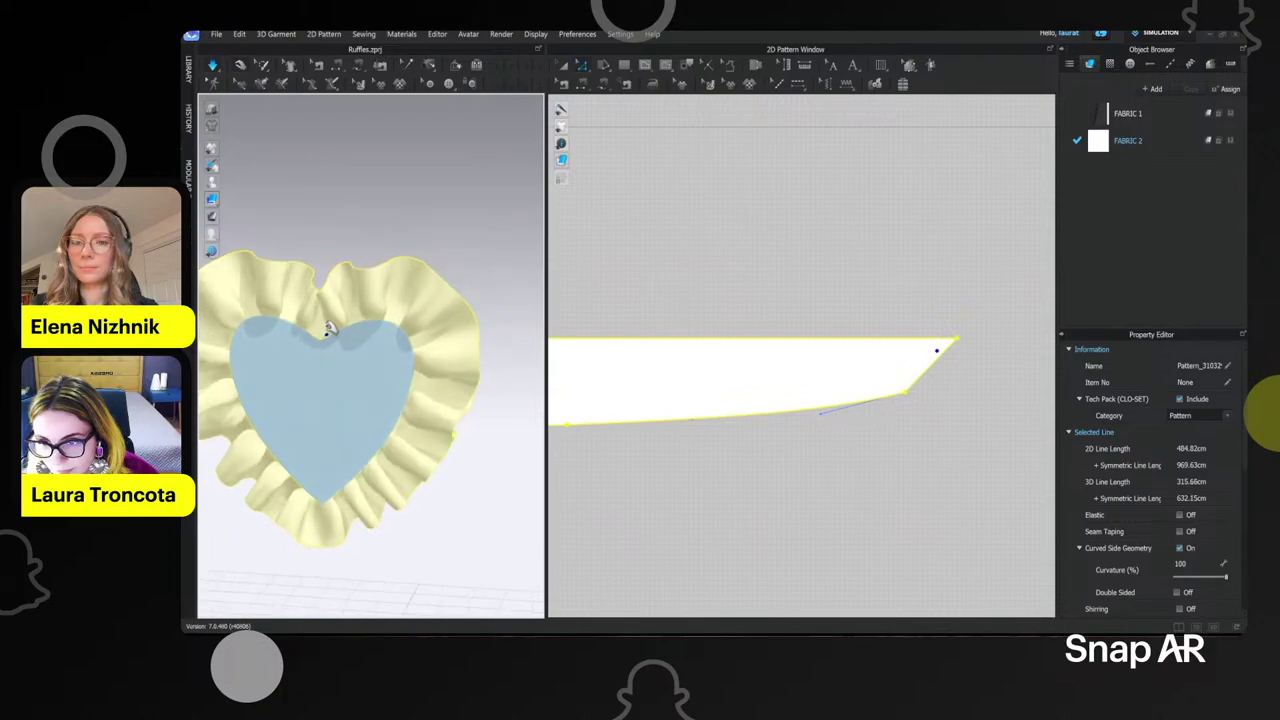
- Settle the folds at the heart's top notch while checking from the side and front, and stop the simulation
mouse_move(329, 323)
right_mouse_down()
mouse_move(295, 338)
mouse_move(331, 322)
mouse_move(321, 337)
right_mouse_up()
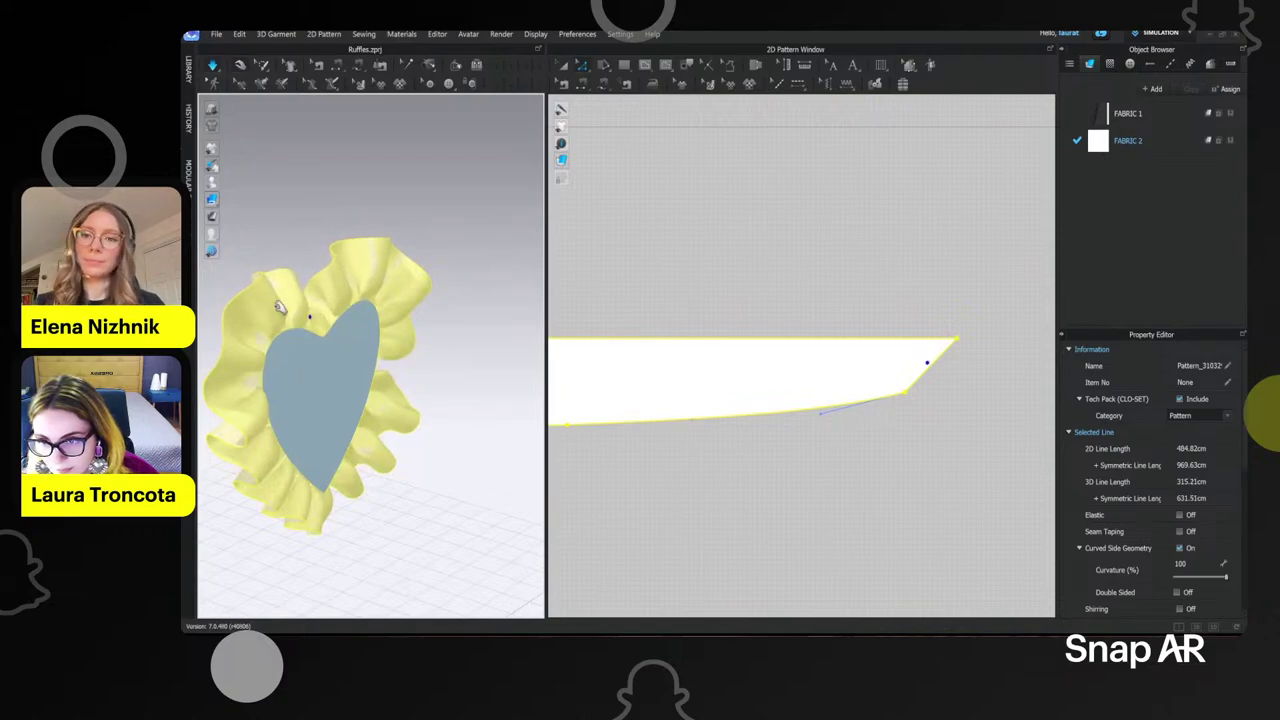
right_click_drag(281, 307, 409, 300)
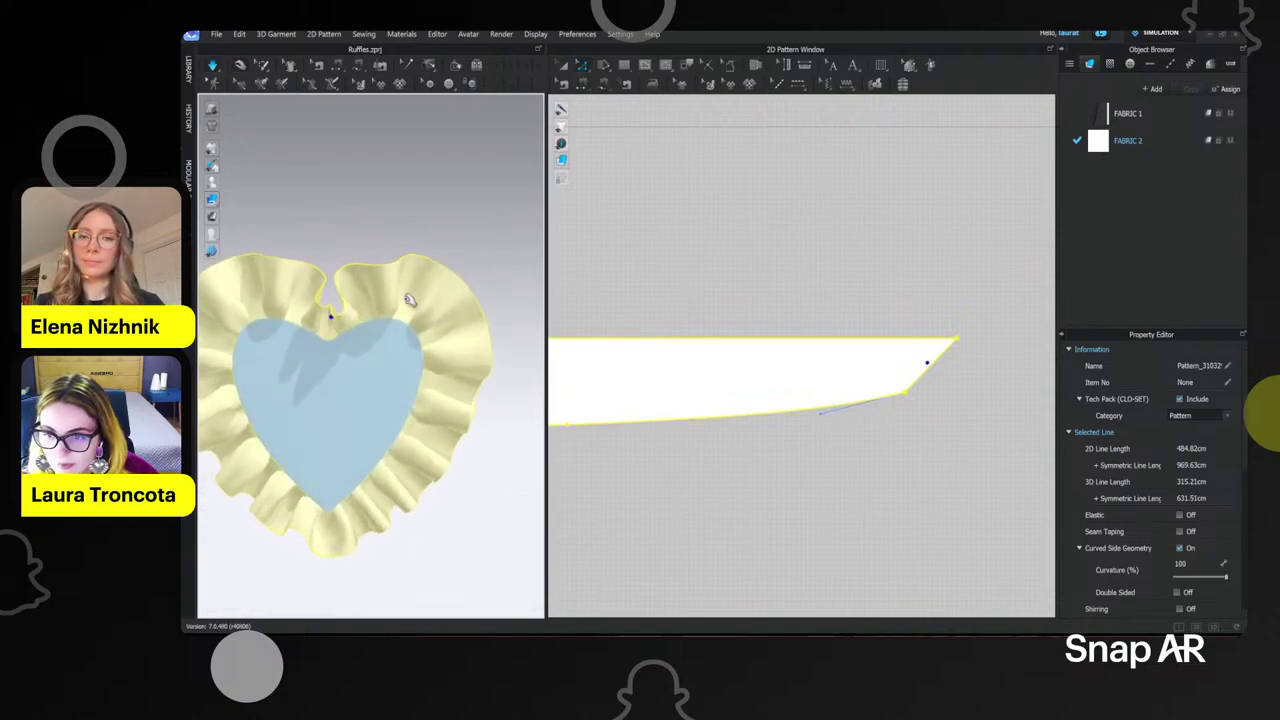
left_click(406, 220)
scroll(385, 260, "down", 3)
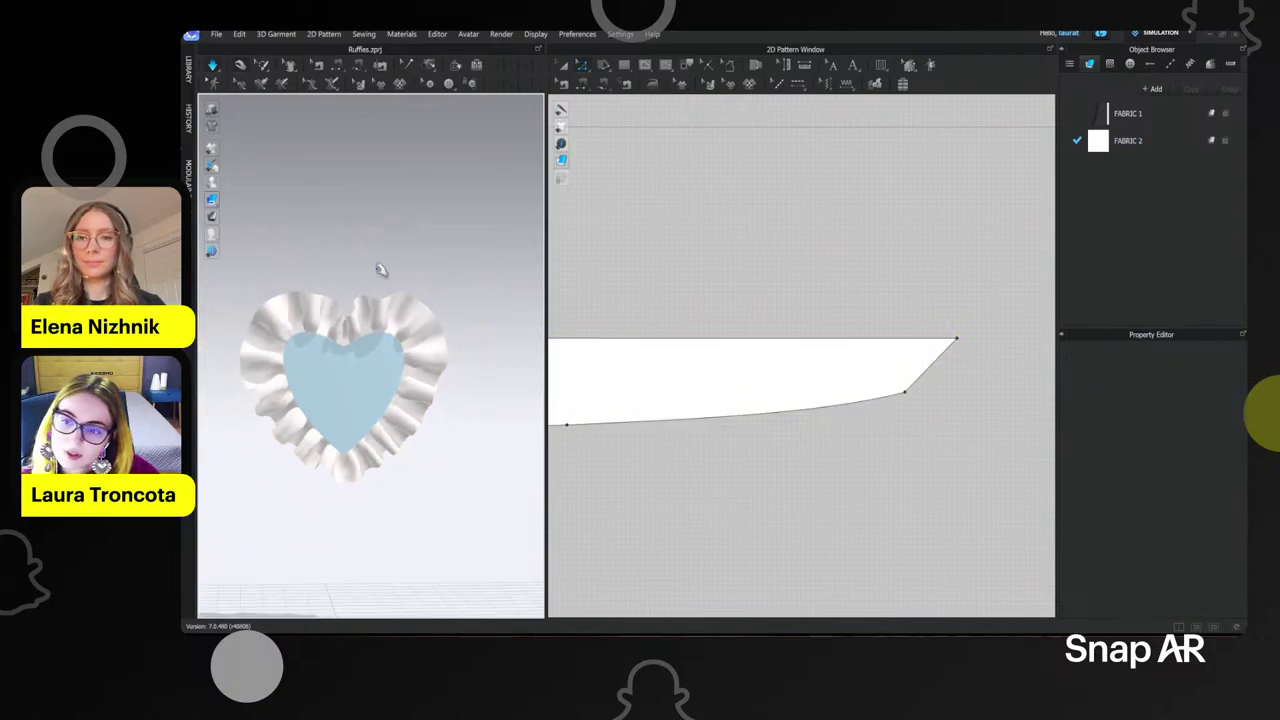
scroll(356, 354, "up", 4)
left_click(328, 316)
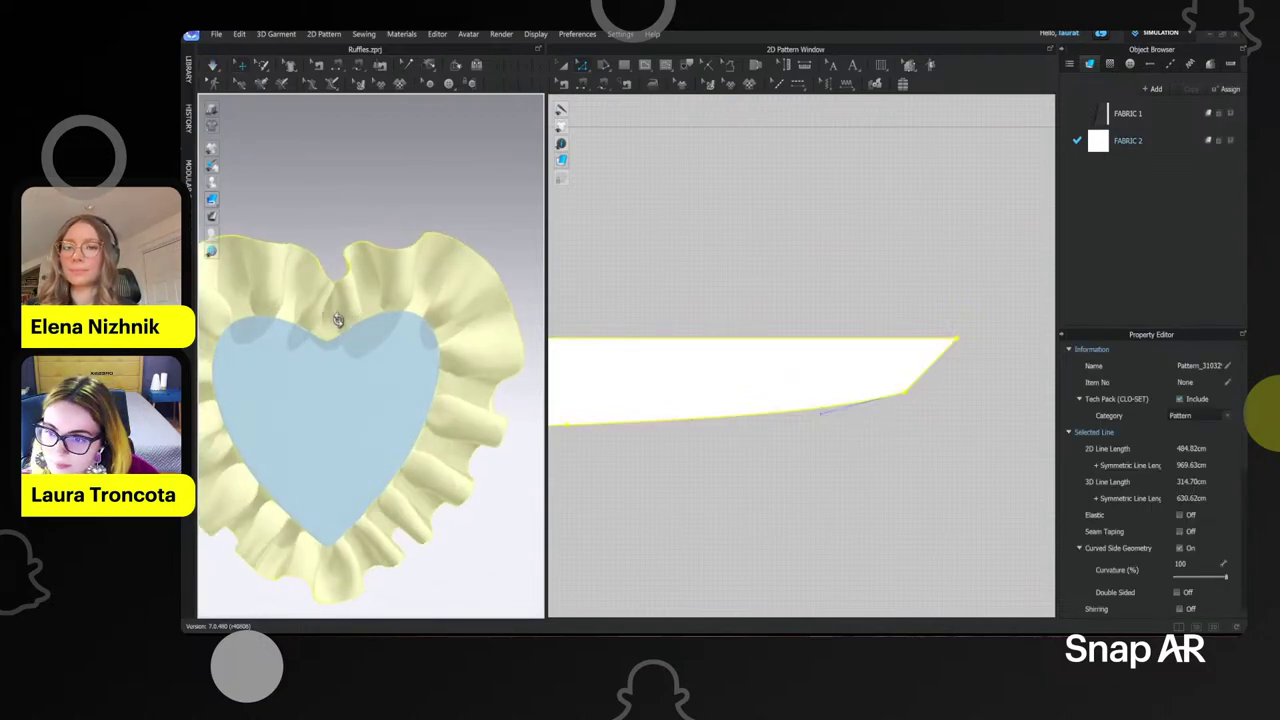
mouse_move(334, 318)
right_mouse_down()
mouse_move(461, 328)
mouse_move(336, 328)
right_mouse_up()
right_click_drag(370, 278, 440, 251)
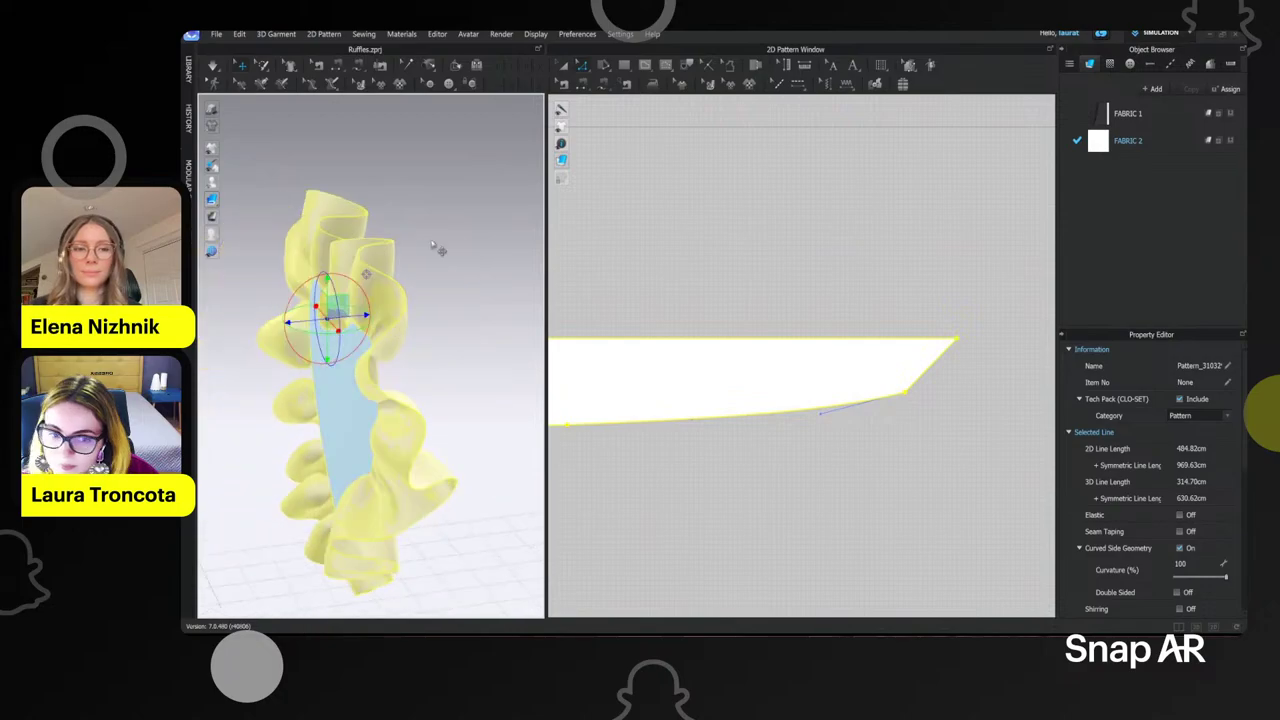
- Move the strip's lower end corner slightly inward and up, simulate, and pull the notch folds into place
left_click(913, 437)
left_click(333, 311)
scroll(899, 408, "down", 3)
left_click(933, 413)
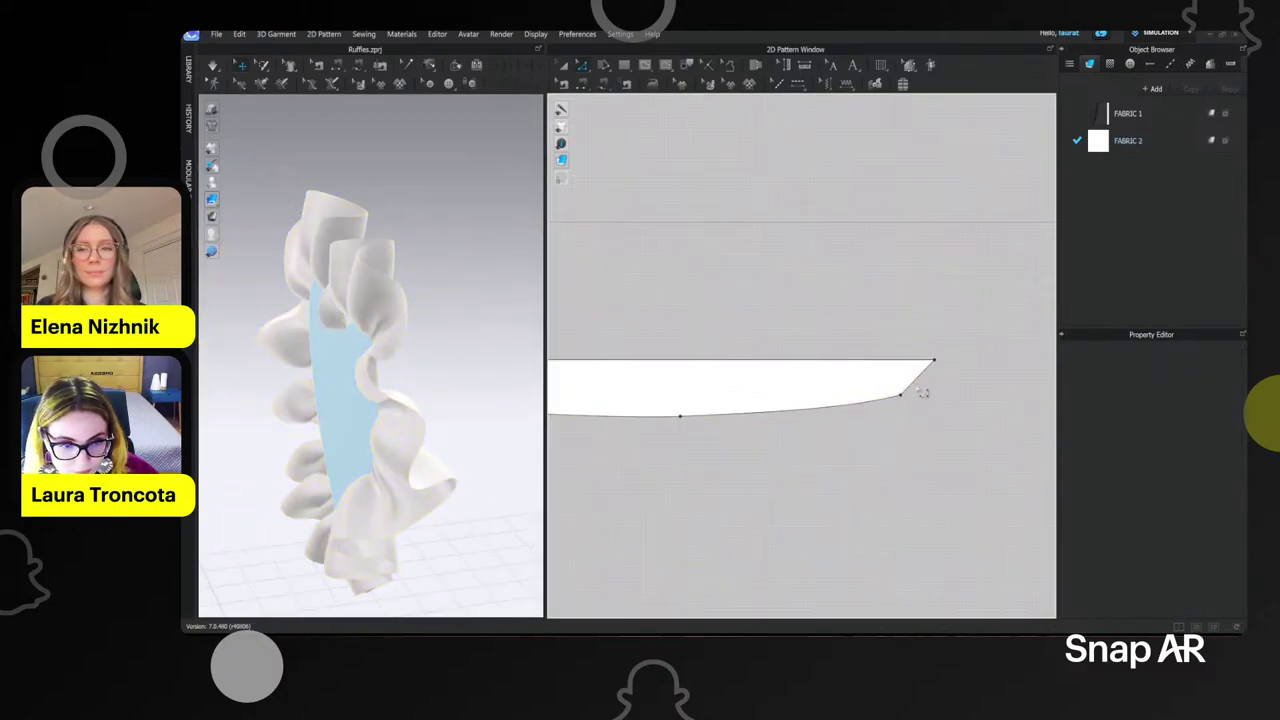
left_click(905, 399)
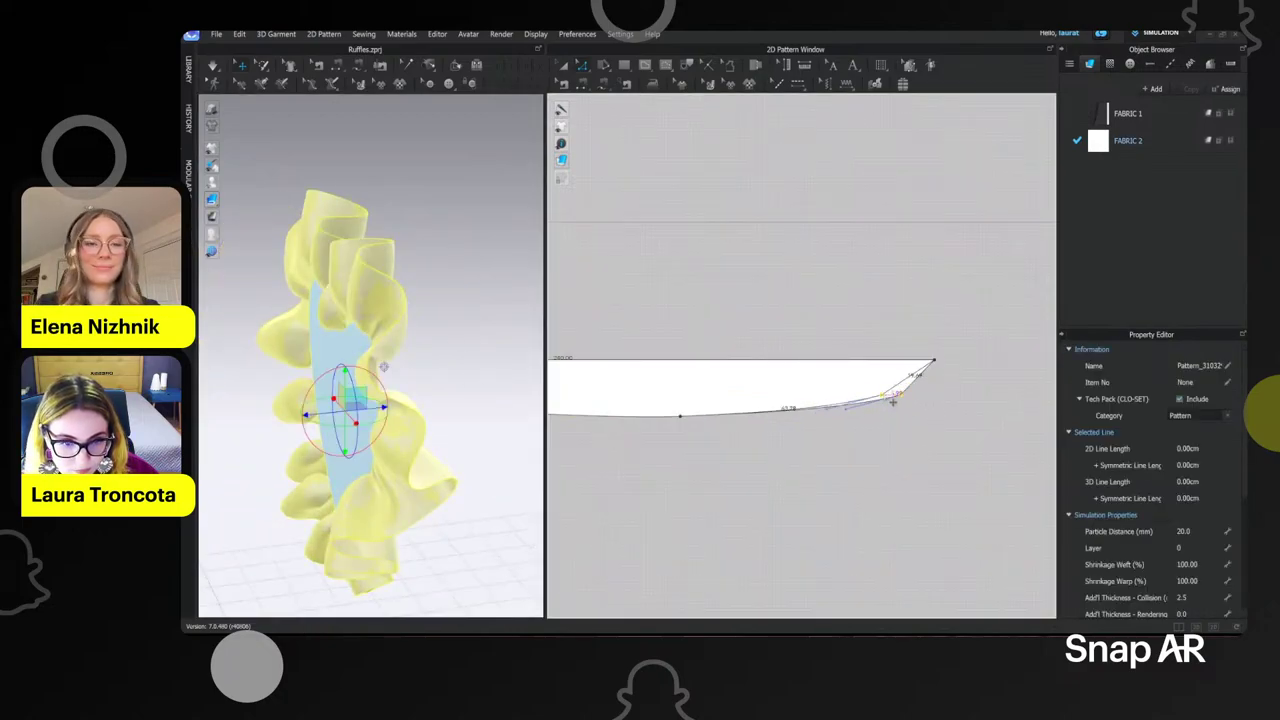
left_click_drag(901, 397, 890, 388)
key("space")
right_click_drag(490, 345, 237, 316)
left_click(354, 306)
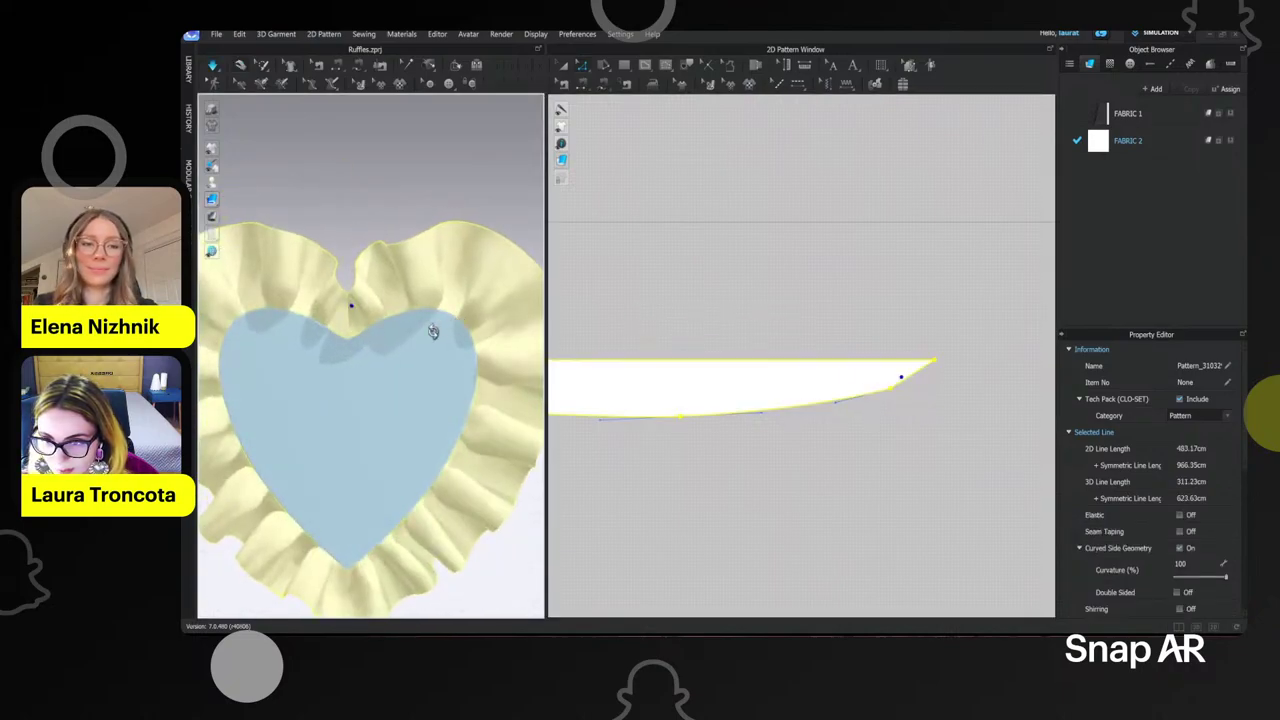
- Examine the ruffled heart and its top notch from the front and sides as the simulation settles
right_click_drag(434, 332, 350, 323)
right_click_drag(360, 323, 451, 317)
scroll(371, 320, "down", 4)
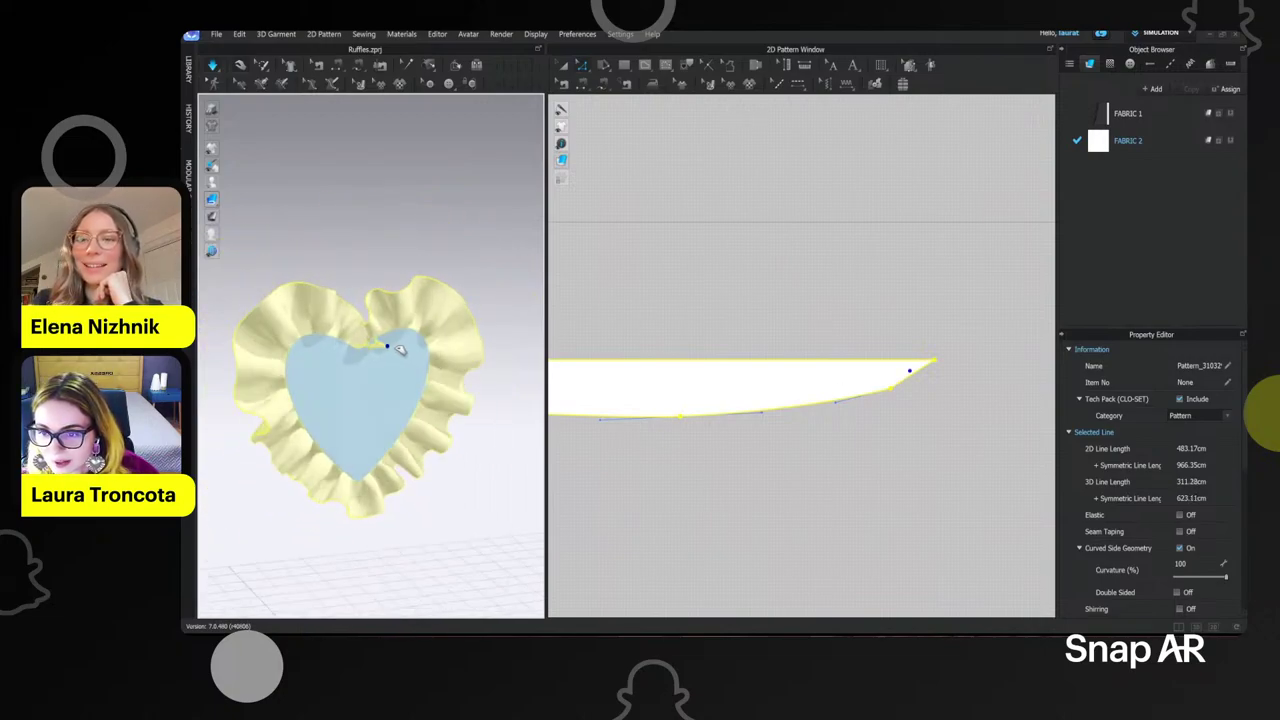
right_click_drag(361, 342, 375, 346)
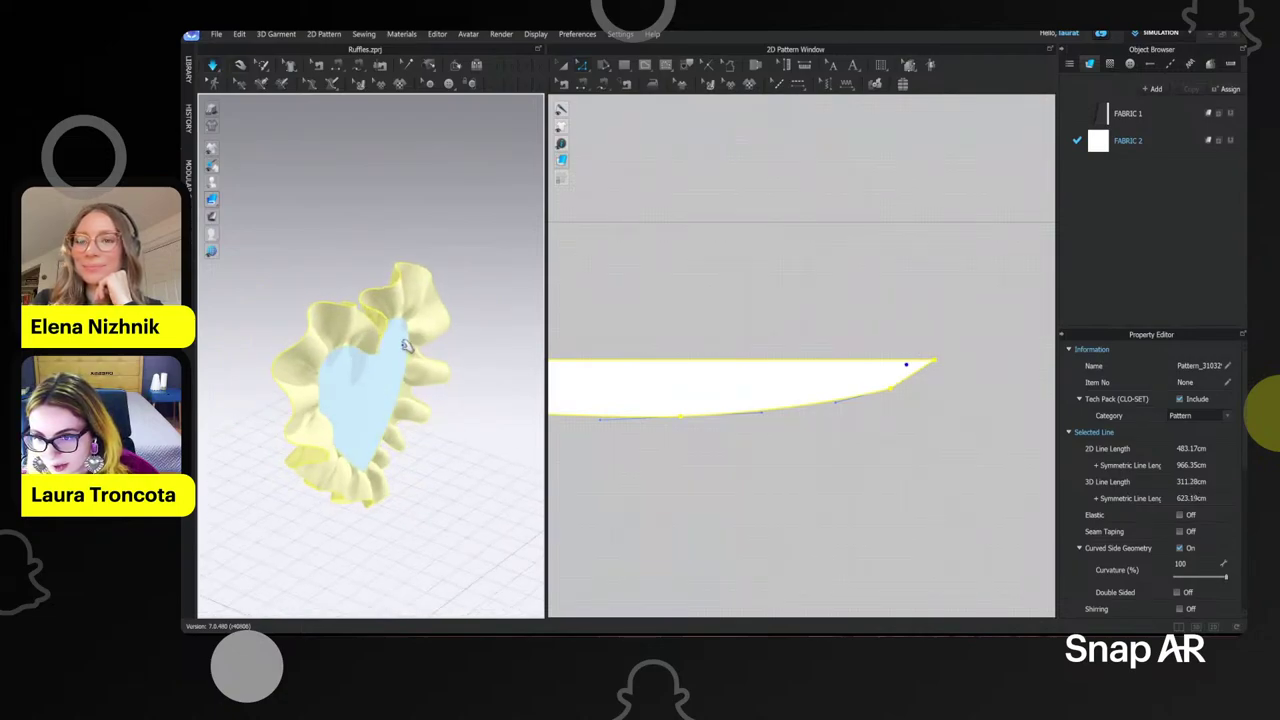
mouse_move(406, 345)
right_mouse_down()
mouse_move(340, 358)
mouse_move(402, 332)
right_mouse_up()
left_click(424, 262)
scroll(390, 304, "down", 1)
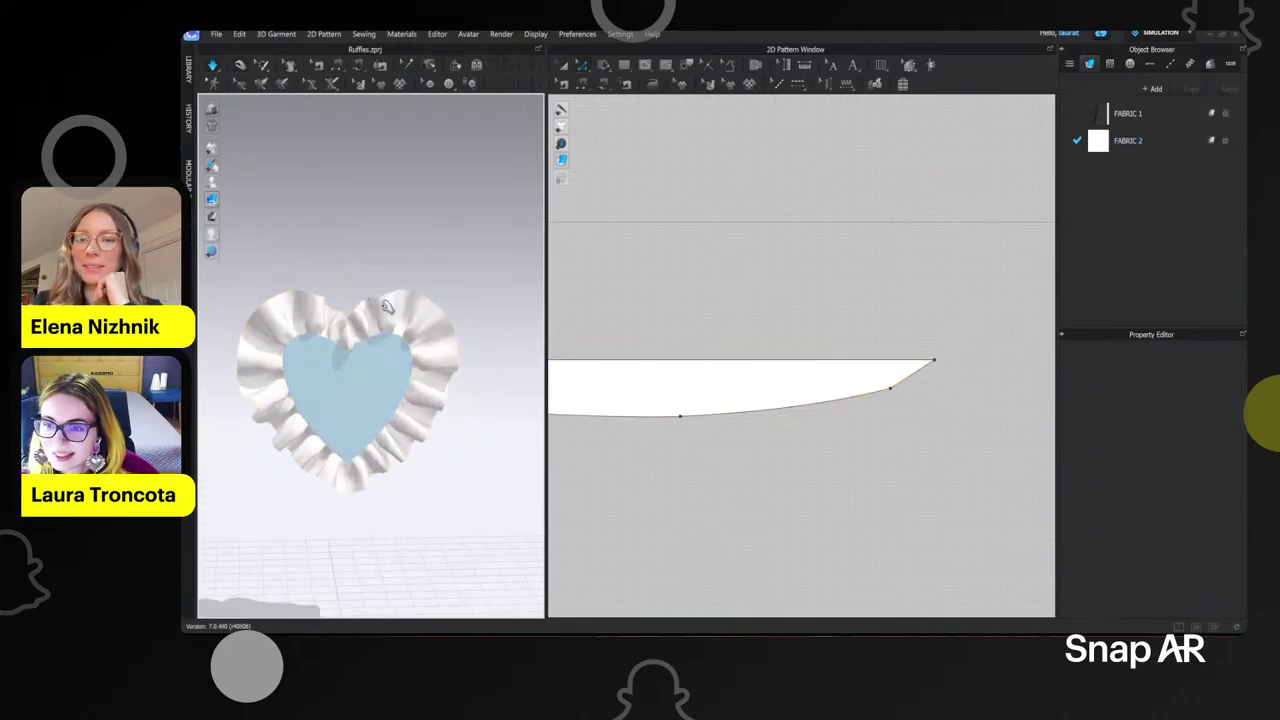
left_click(385, 304)
left_click(431, 283)
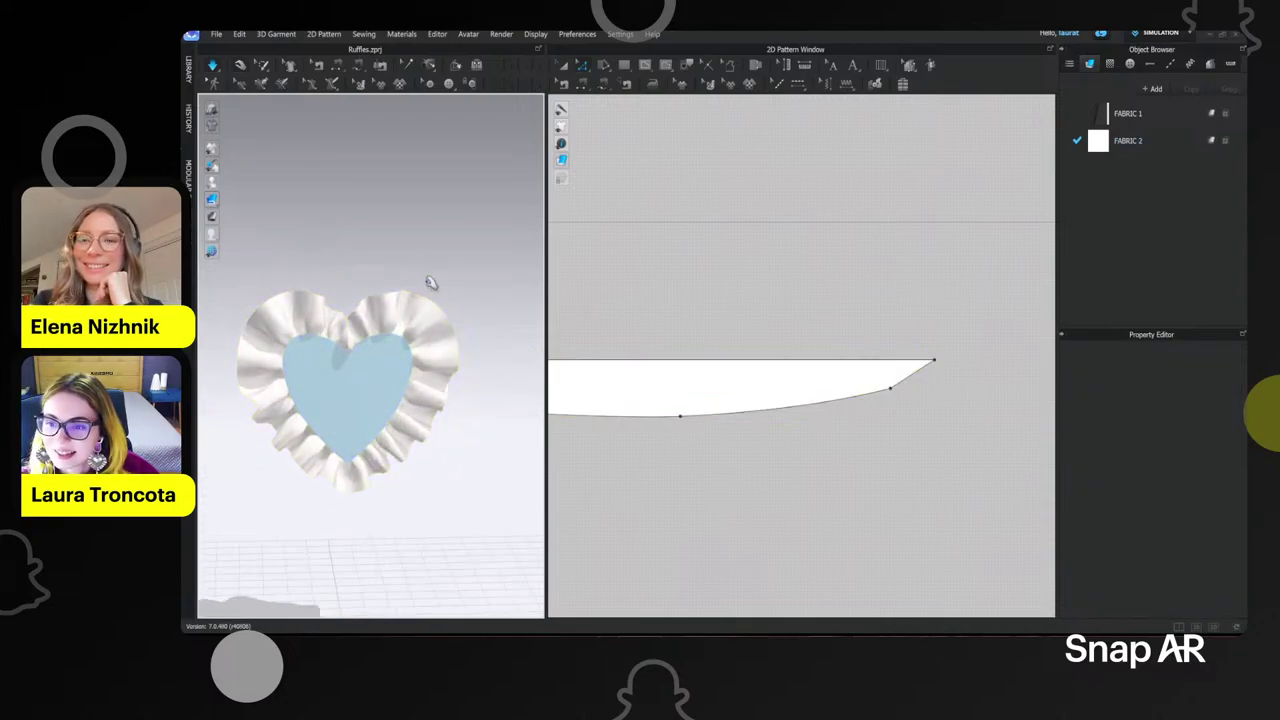
mouse_move(431, 283)
right_mouse_down()
mouse_move(531, 309)
mouse_move(422, 304)
right_mouse_up()
scroll(420, 305, "up", 3)
scroll(382, 270, "up", 2)
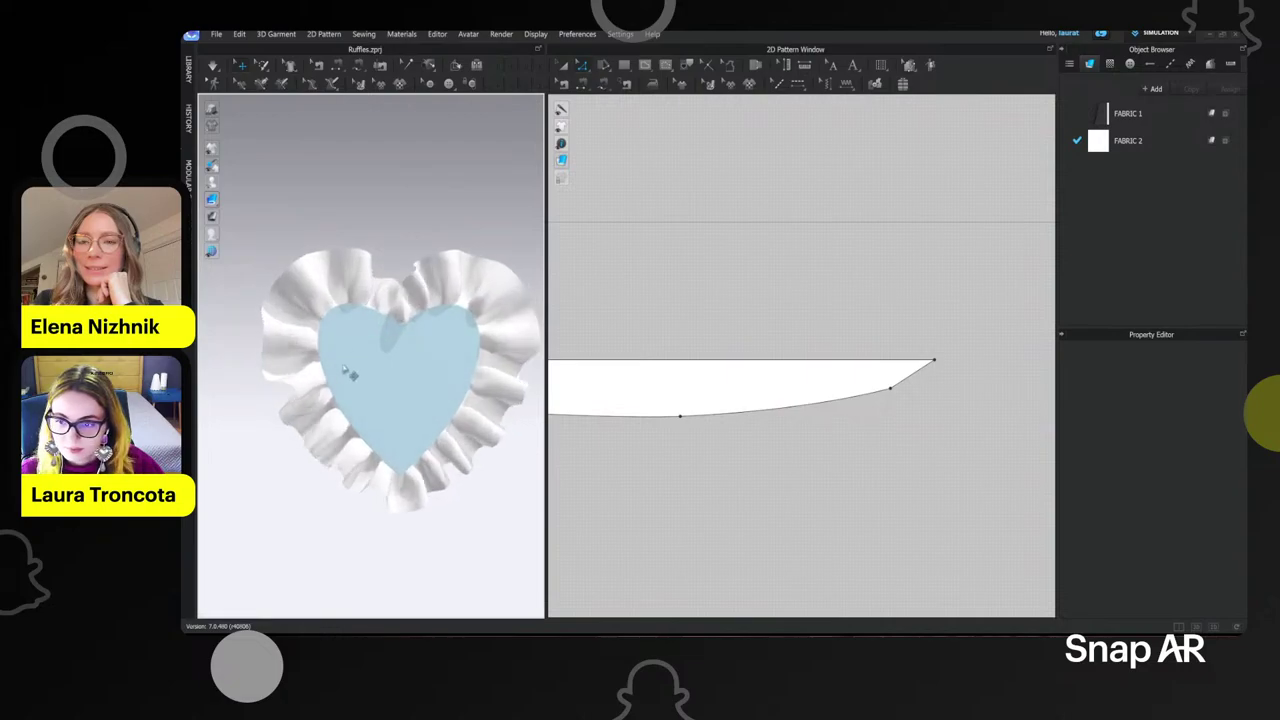
- Pull the curve point on the strip's lower edge slightly down to widen the ruffle, and resimulate its side folds
left_click(271, 362)
scroll(746, 420, "down", 5)
scroll(616, 412, "up", 4)
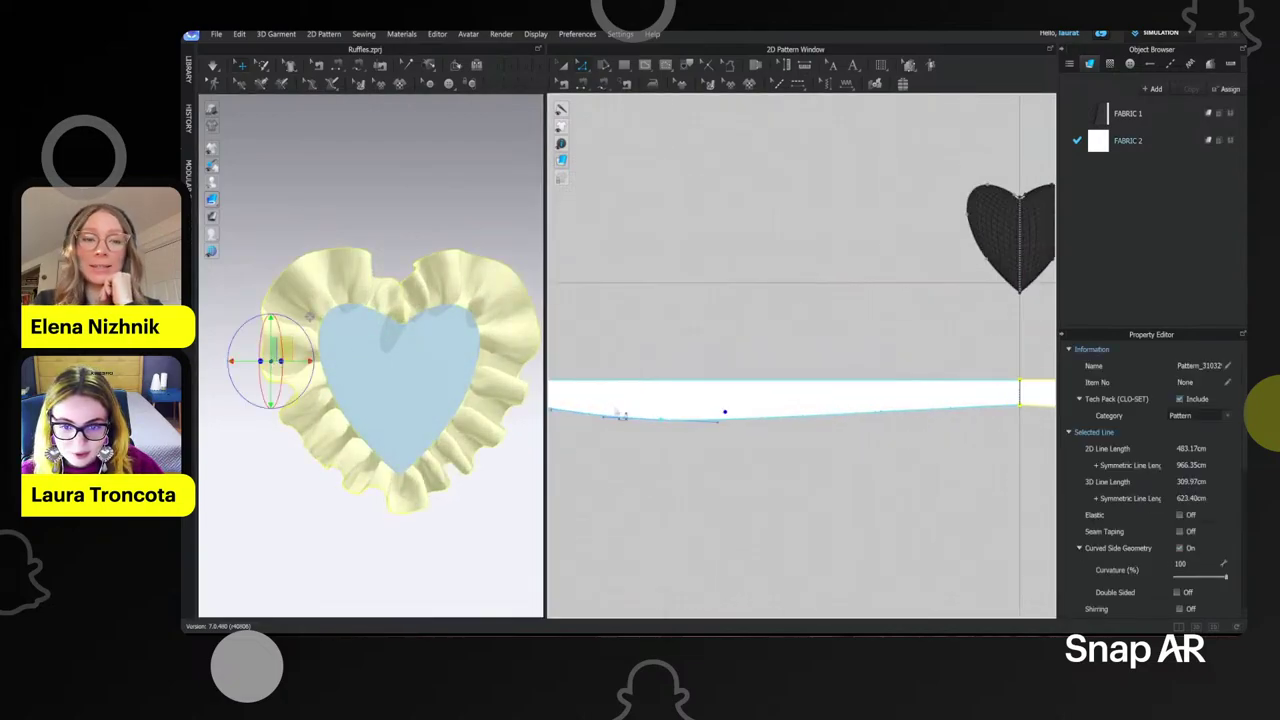
scroll(616, 413, "up", 2)
left_click(697, 433)
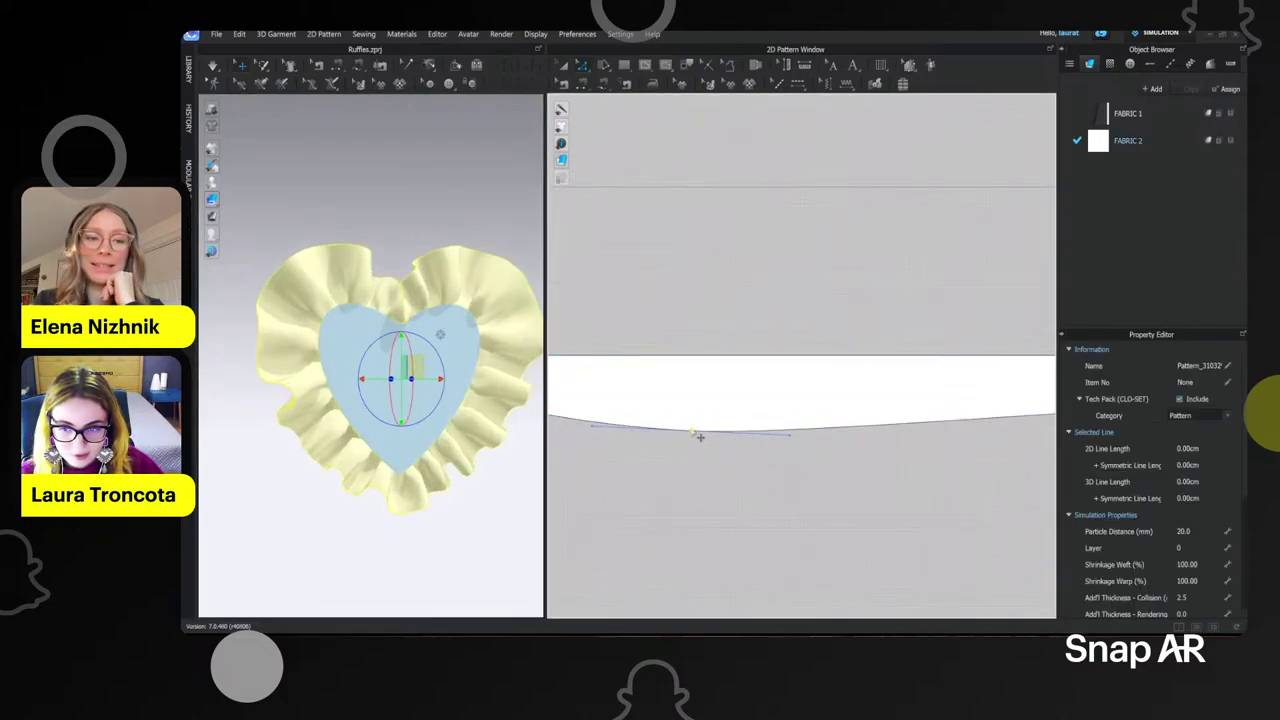
scroll(699, 436, "down", 3)
scroll(430, 352, "down", 3)
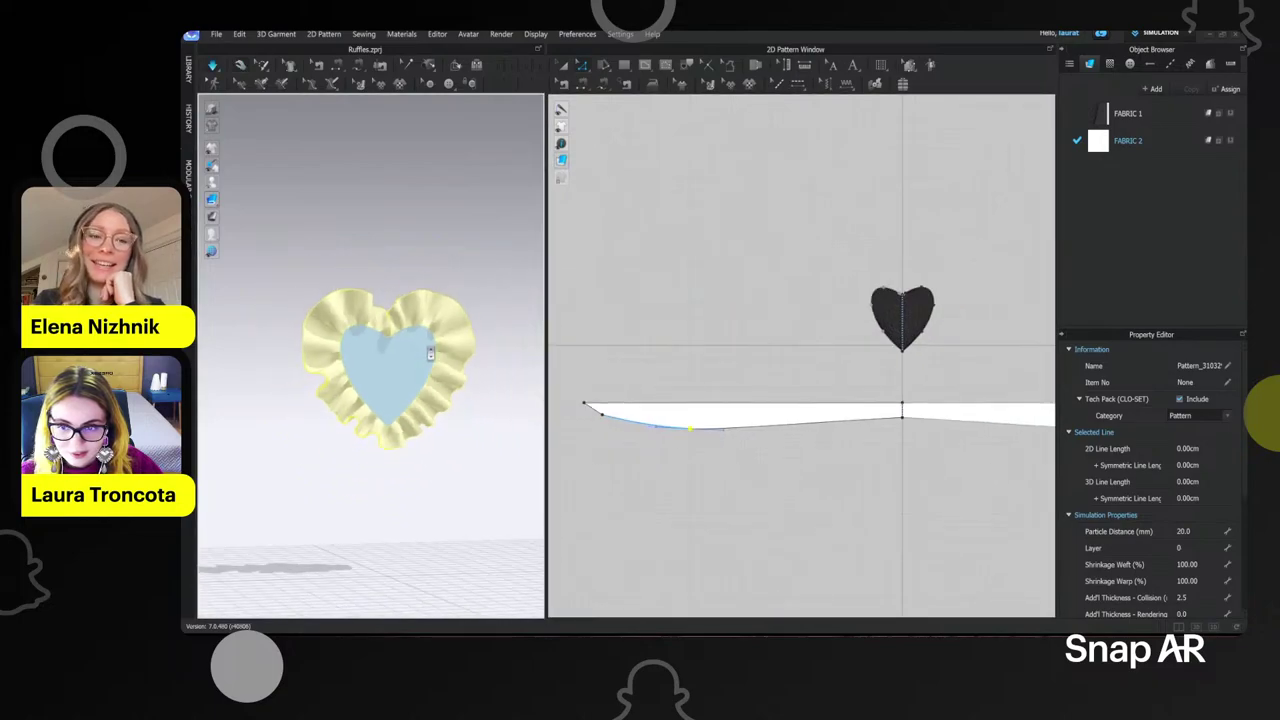
left_click(362, 428)
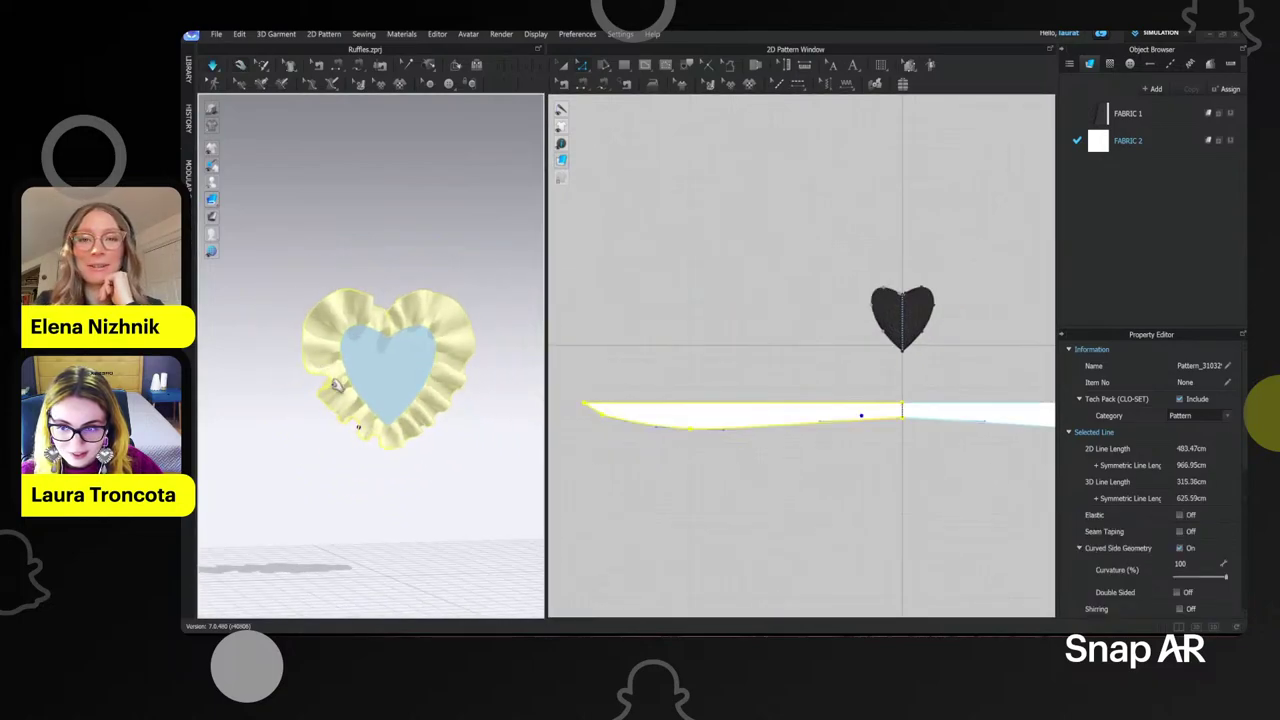
mouse_move(501, 379)
right_mouse_down()
mouse_move(477, 380)
mouse_move(501, 372)
right_mouse_up()
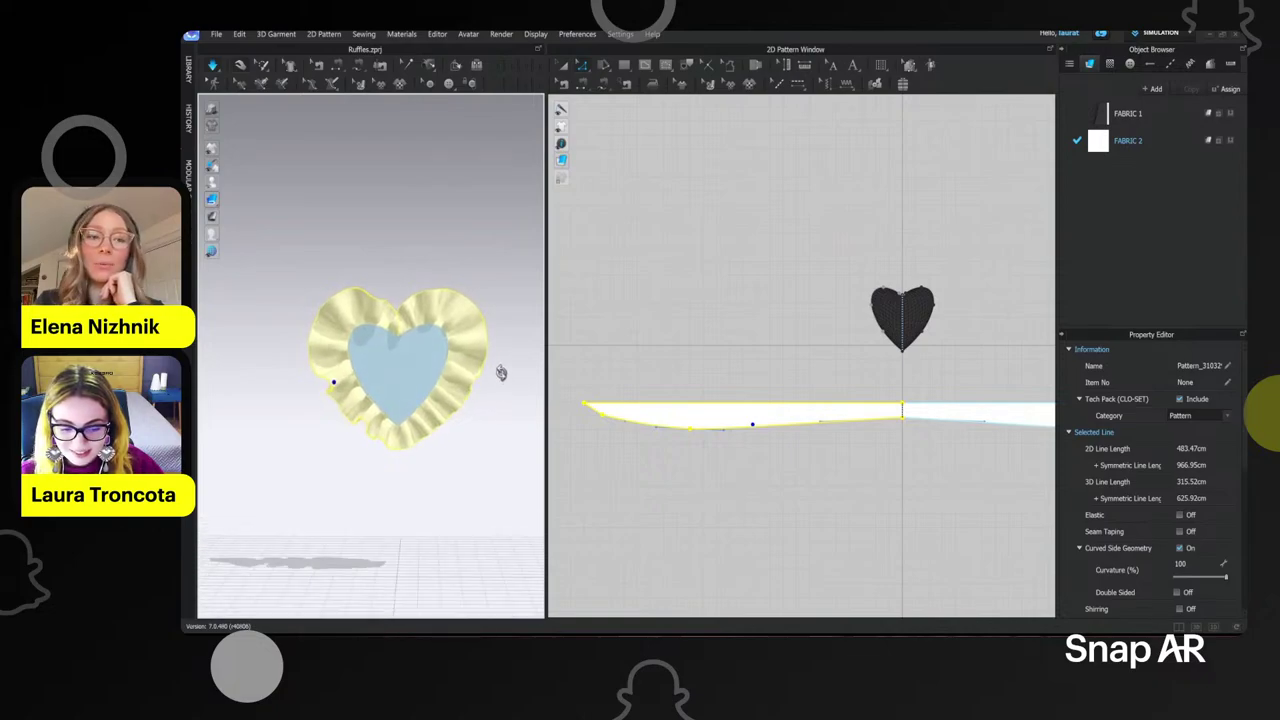
- Shift the lower edge's curve point toward the strip's centre line and simulate the reshaped ruffle
middle_click_drag(1045, 406, 775, 442)
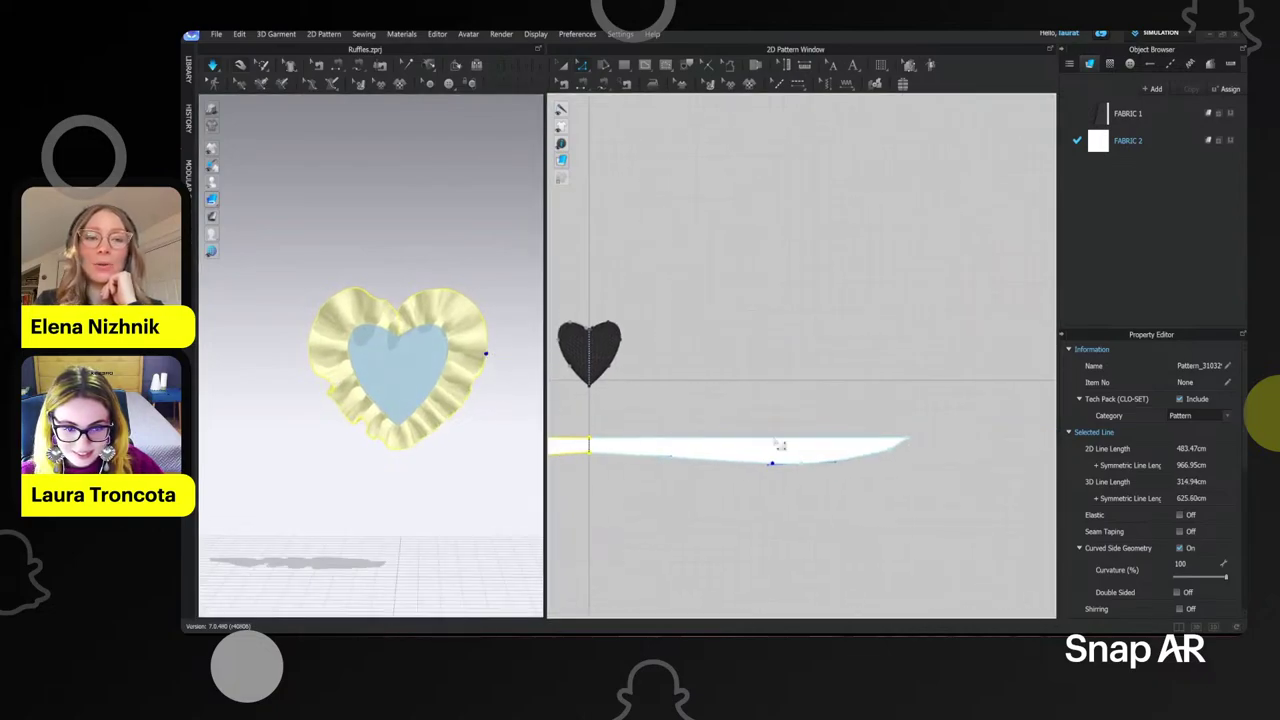
left_click(814, 471)
scroll(806, 466, "up", 3)
left_click(786, 464)
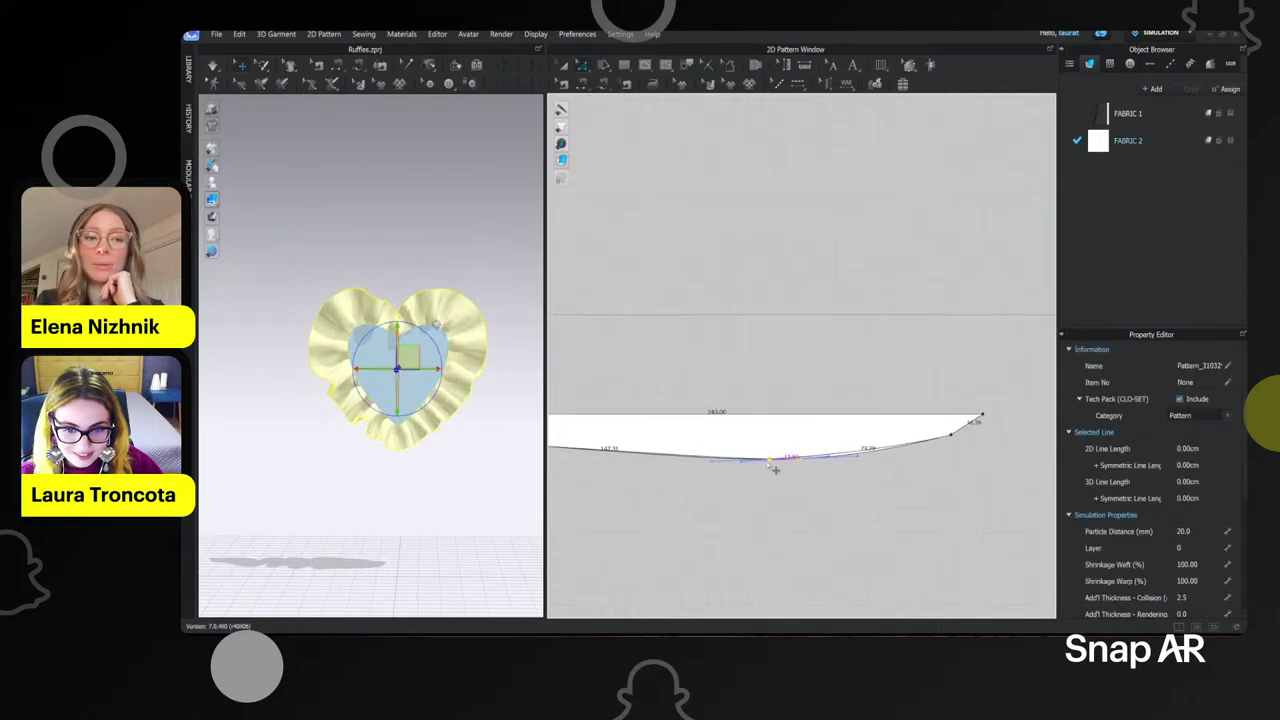
left_click_drag(769, 462, 757, 461)
key("space")
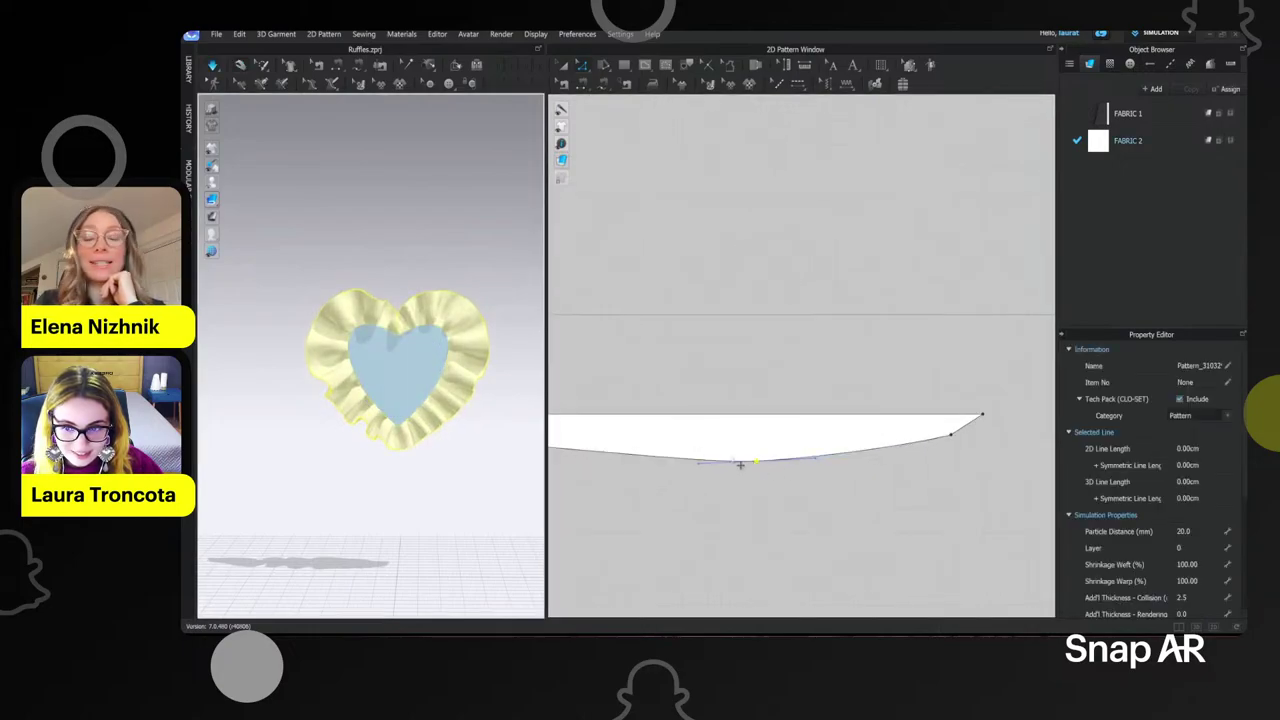
left_click(510, 310)
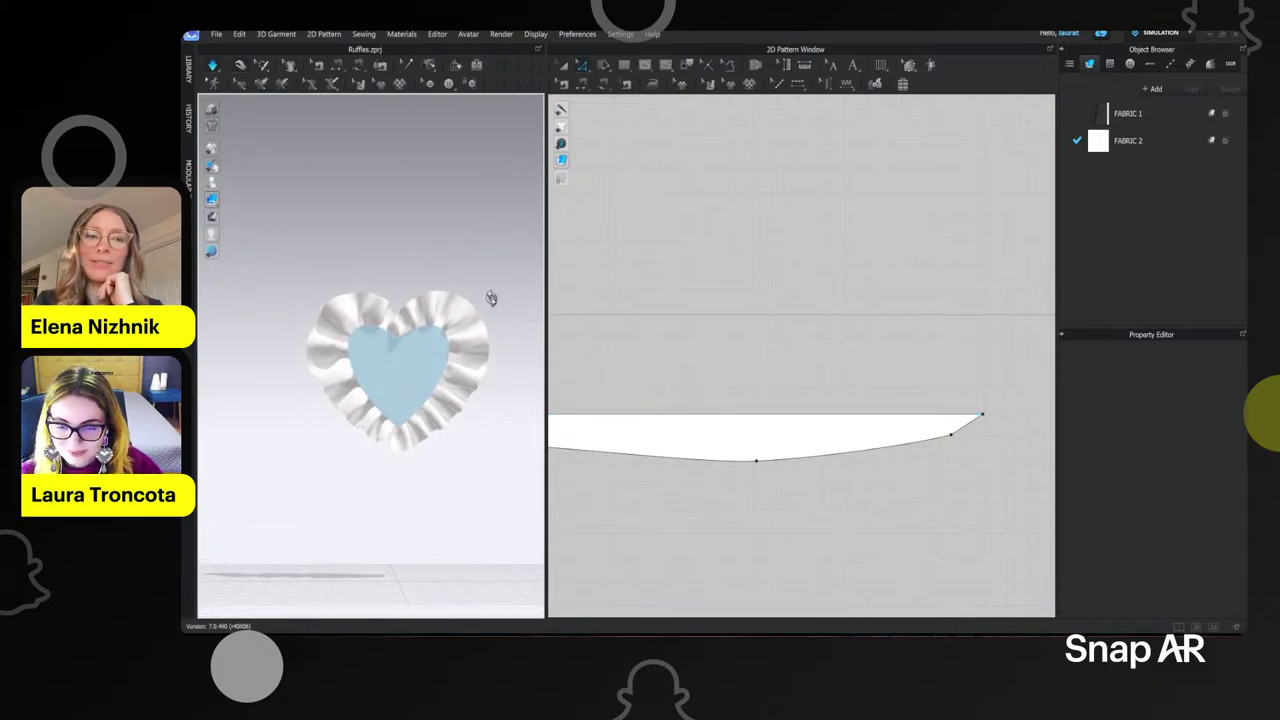
- Bend the strip's lower edge between the centre line and the curve point so it leaves the centre smoothly
scroll(771, 453, "down", 6)
scroll(749, 457, "up", 5)
middle_click_drag(720, 449, 711, 446)
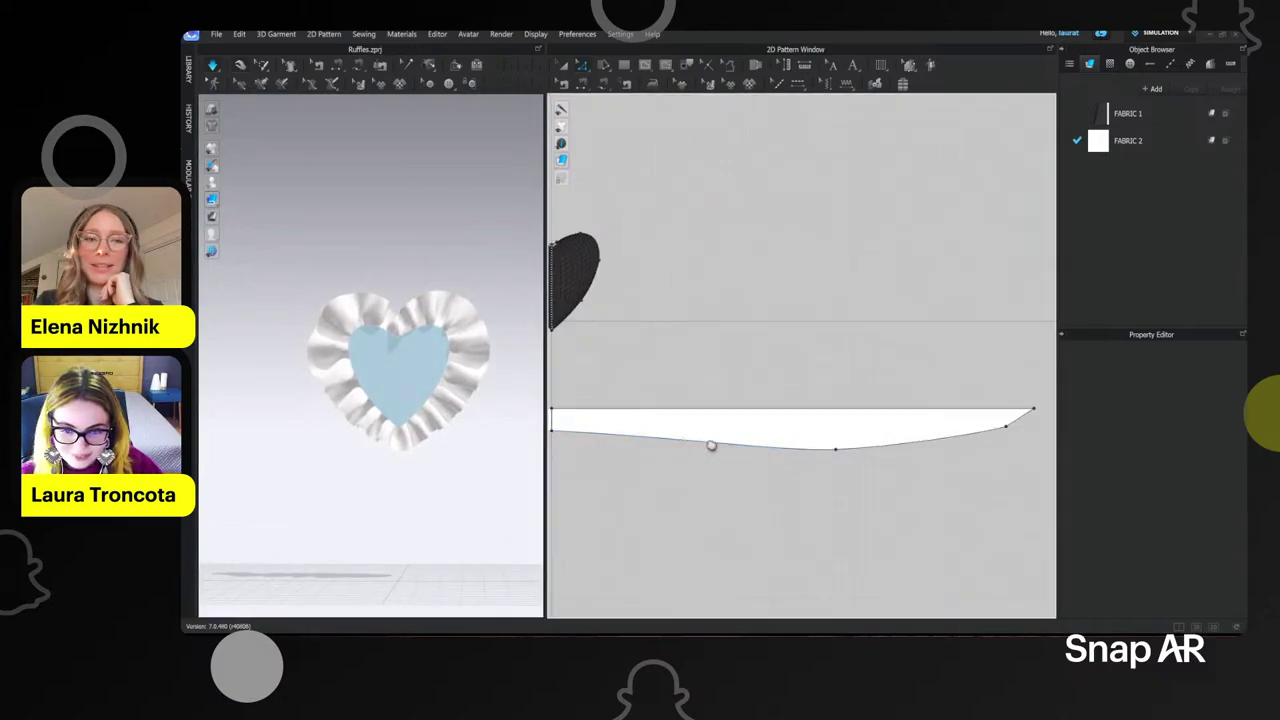
left_click(711, 445)
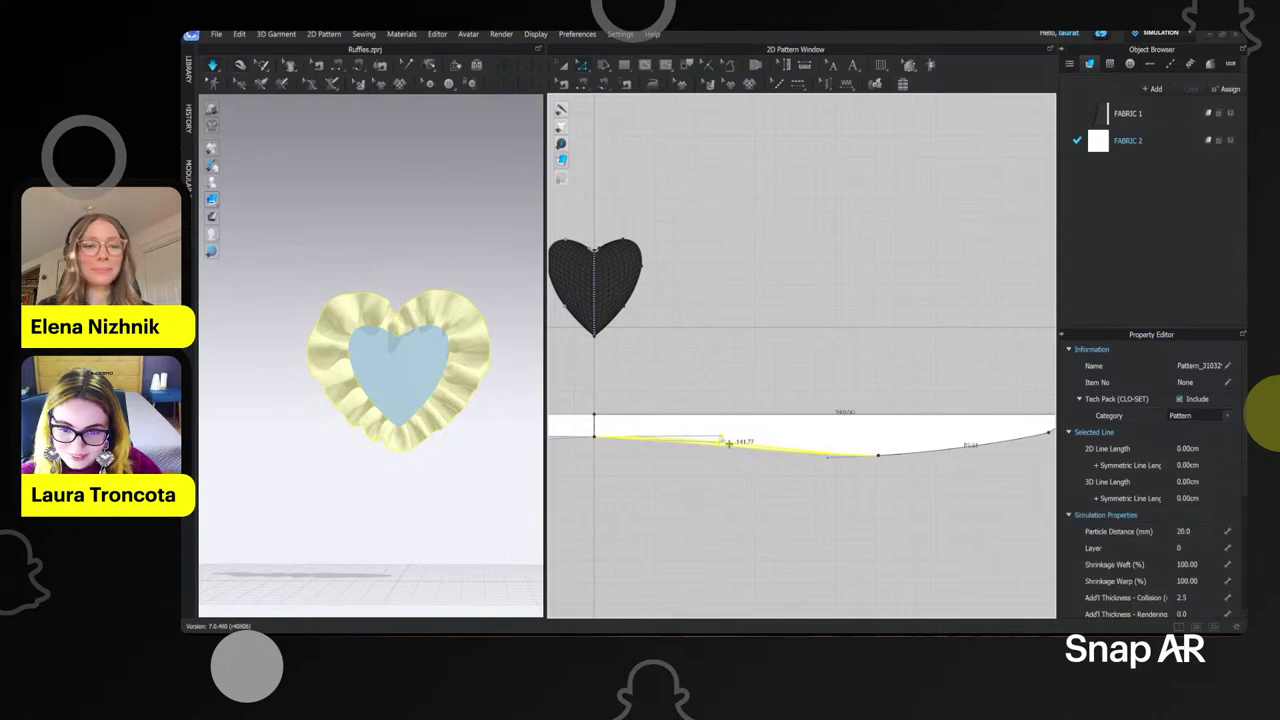
left_click_drag(729, 443, 727, 444)
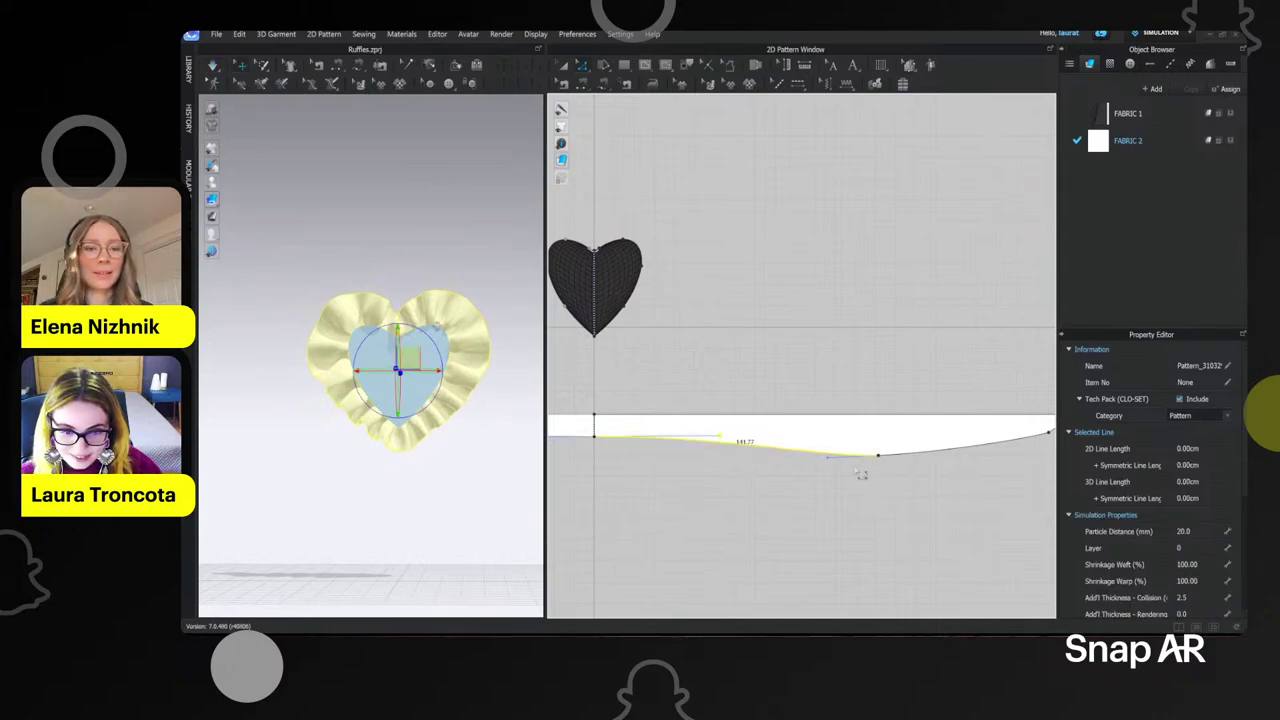
left_click(646, 449)
scroll(660, 447, "up", 3)
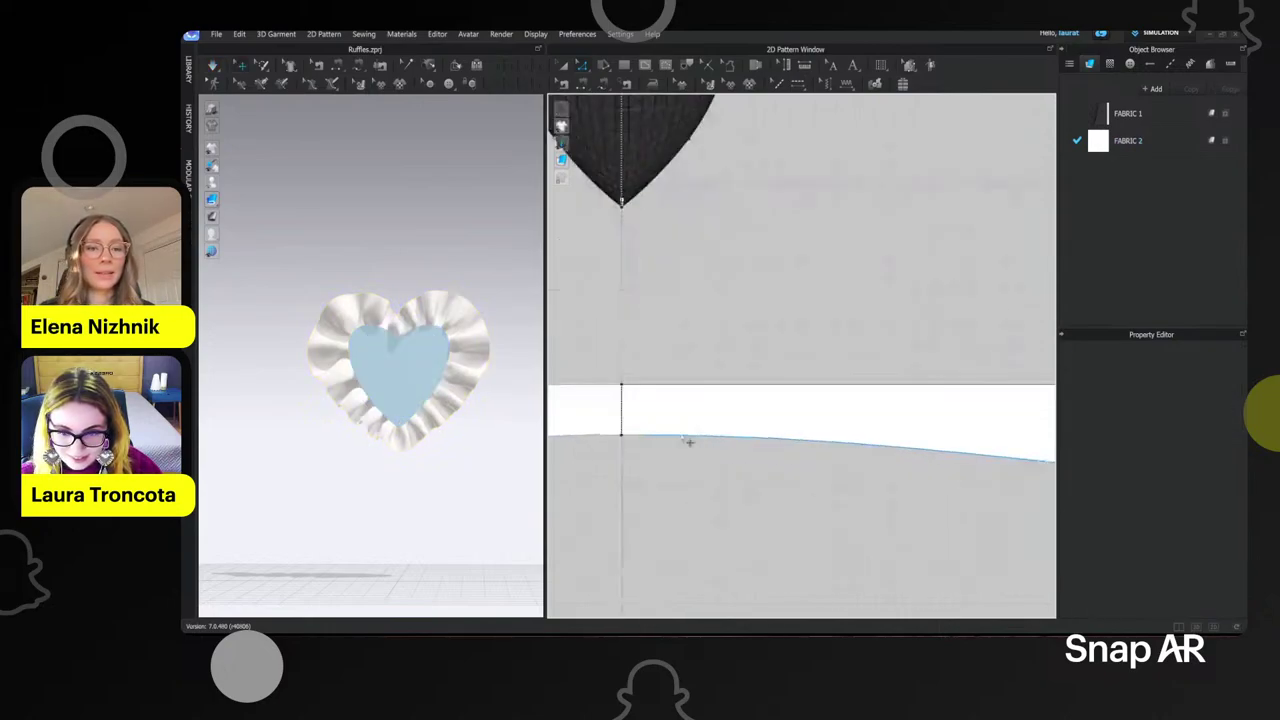
- Examine the simulated ruffle around the heart from the front and side as its folds settle
left_click(622, 439)
scroll(623, 445, "up", 2)
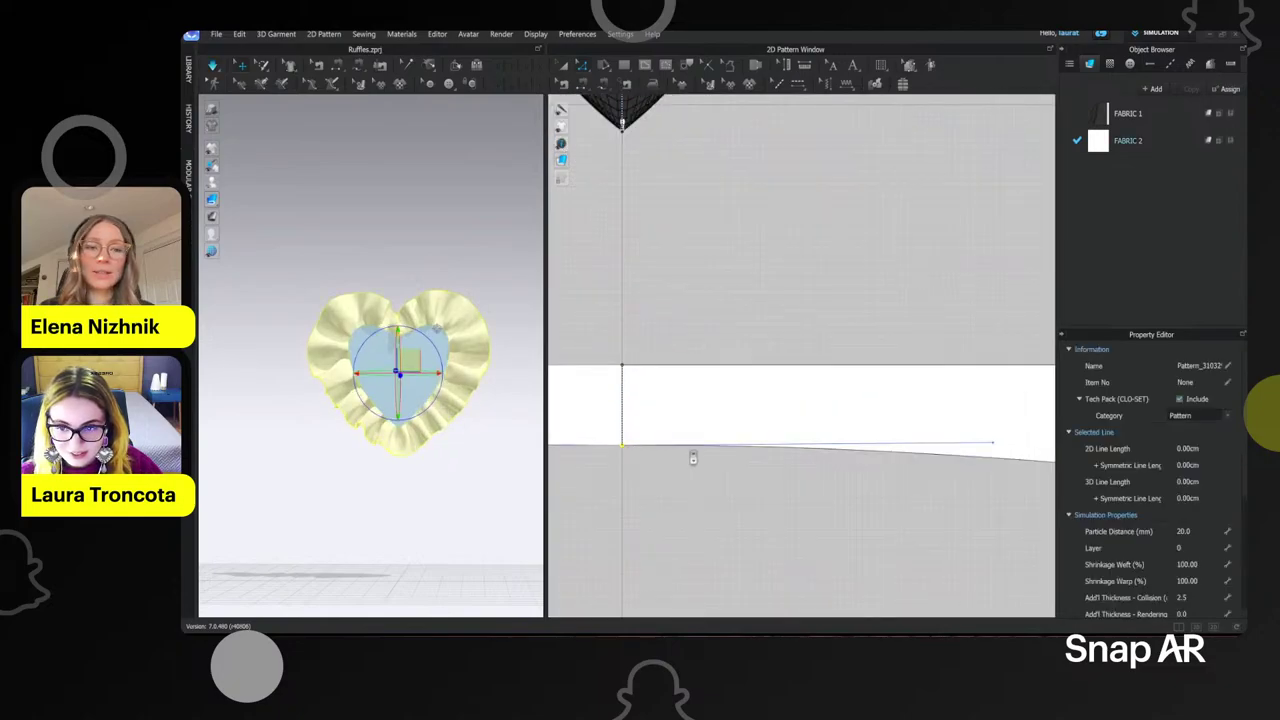
scroll(457, 290, "down", 3)
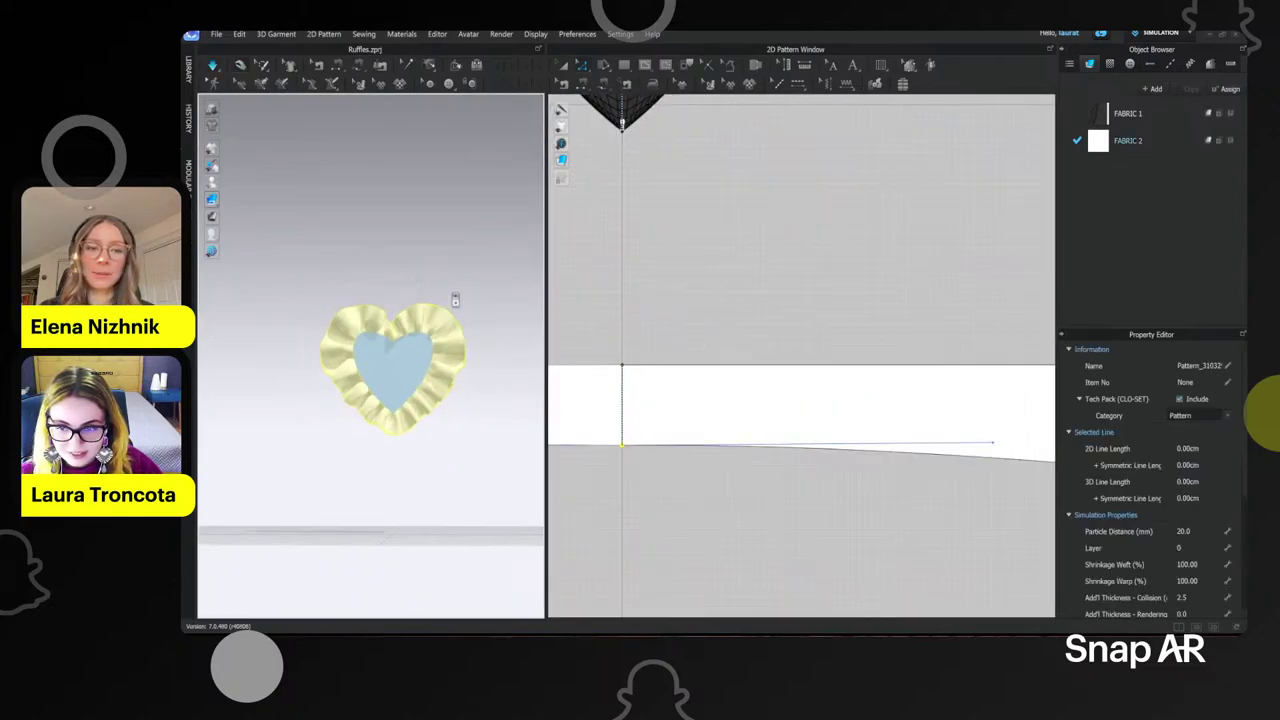
key("w")
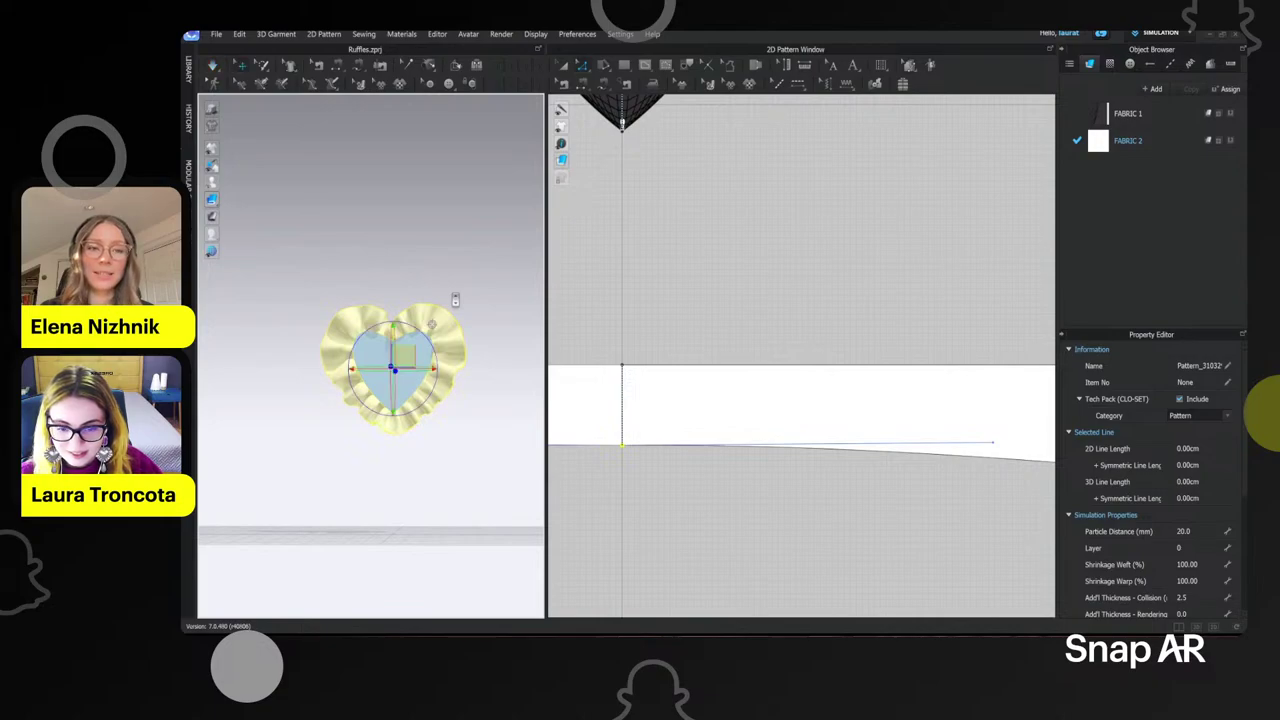
scroll(455, 300, "up", 3)
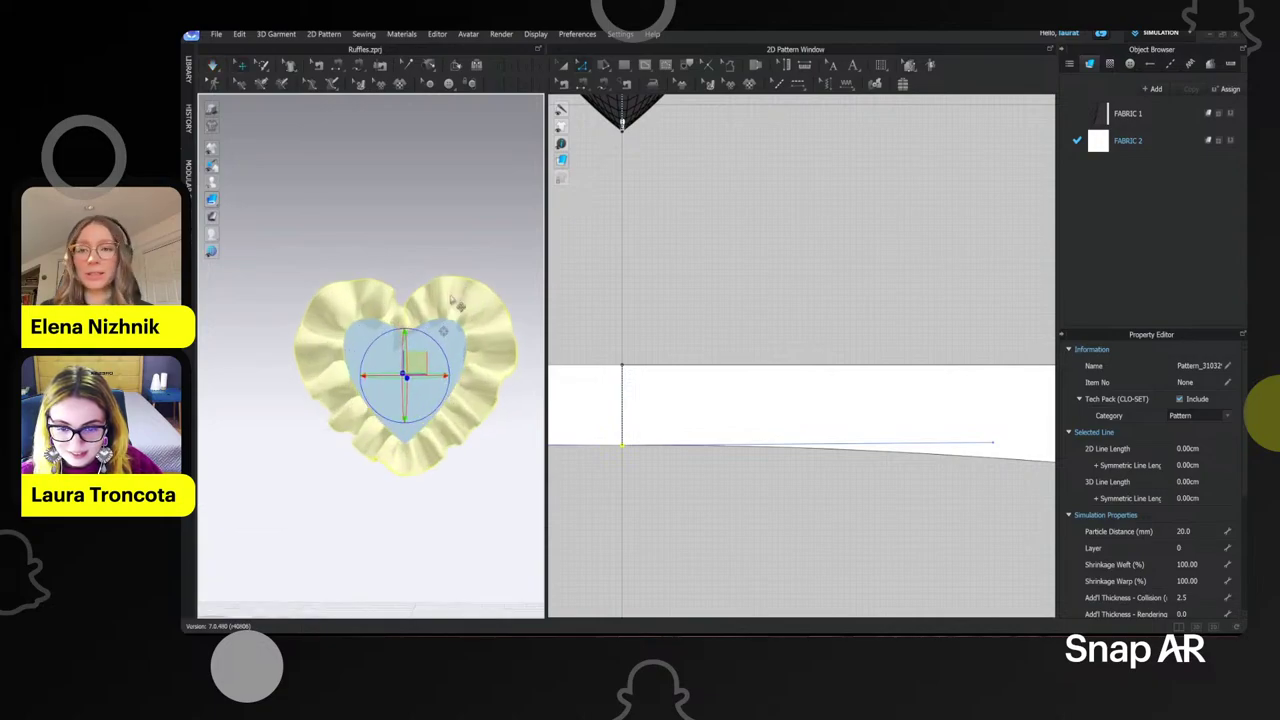
scroll(443, 323, "up", 3)
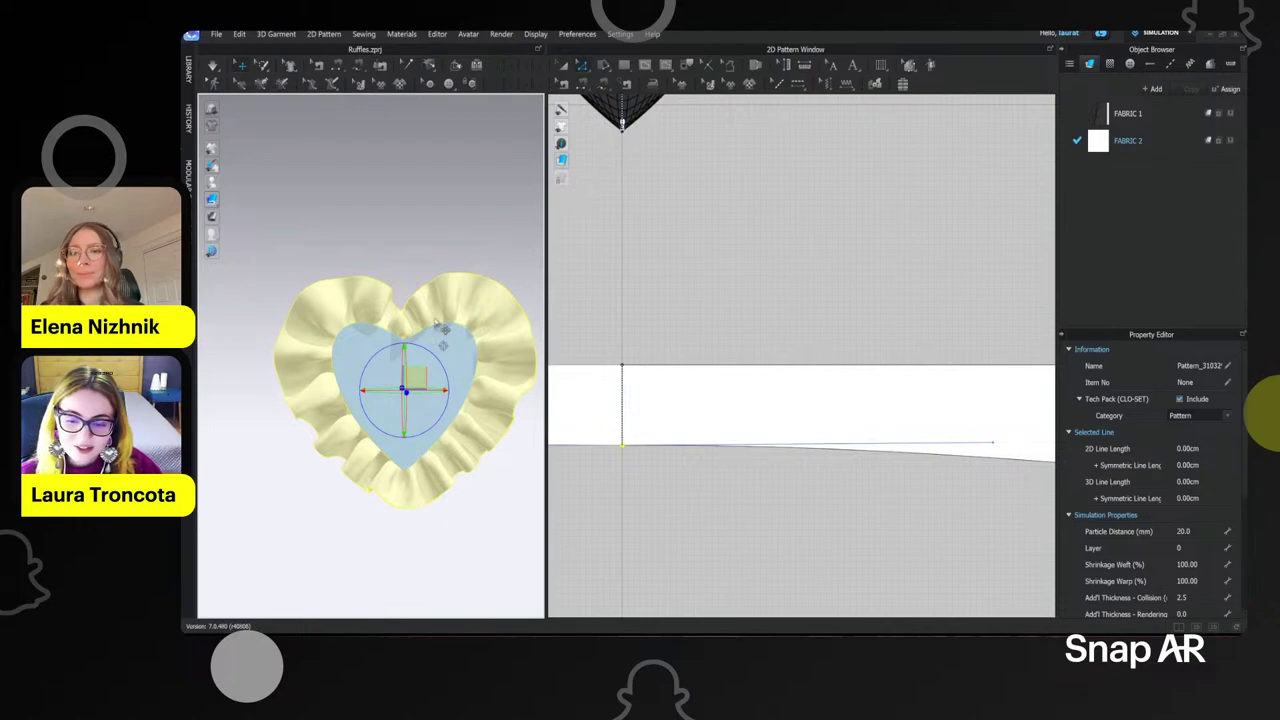
right_click_drag(433, 416, 397, 403)
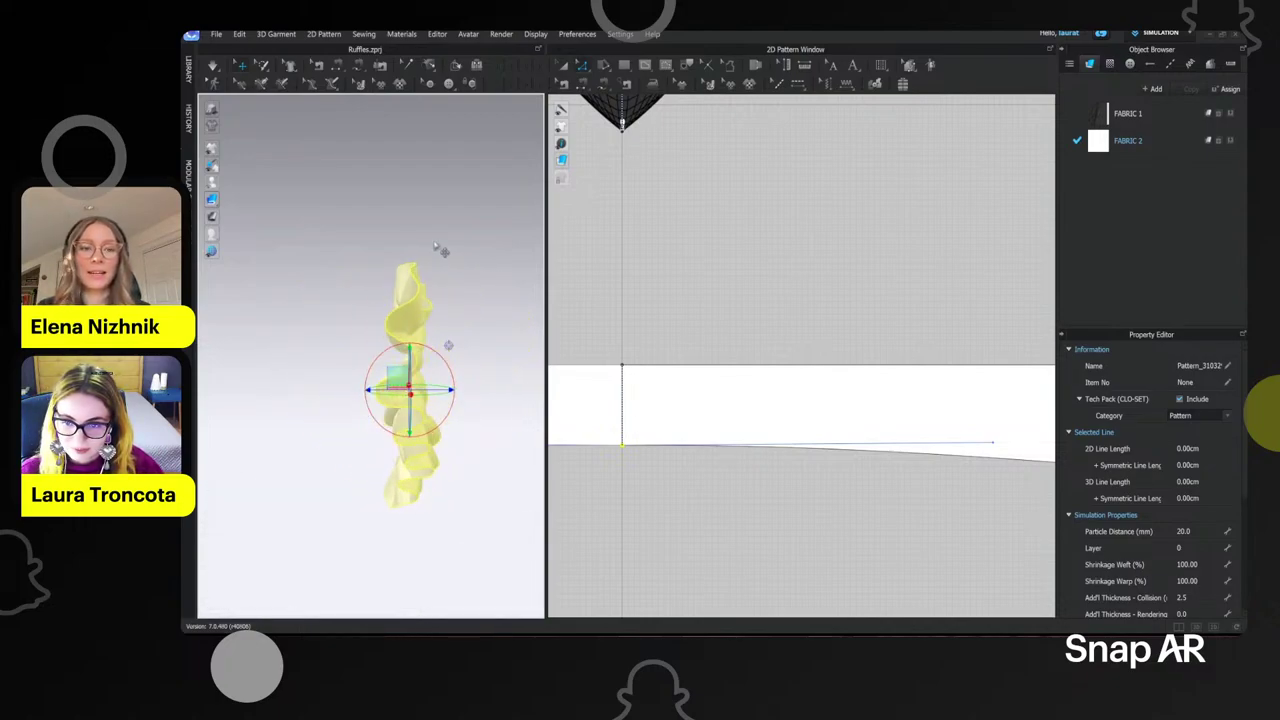
left_click(440, 249)
right_click_drag(440, 249, 500, 263)
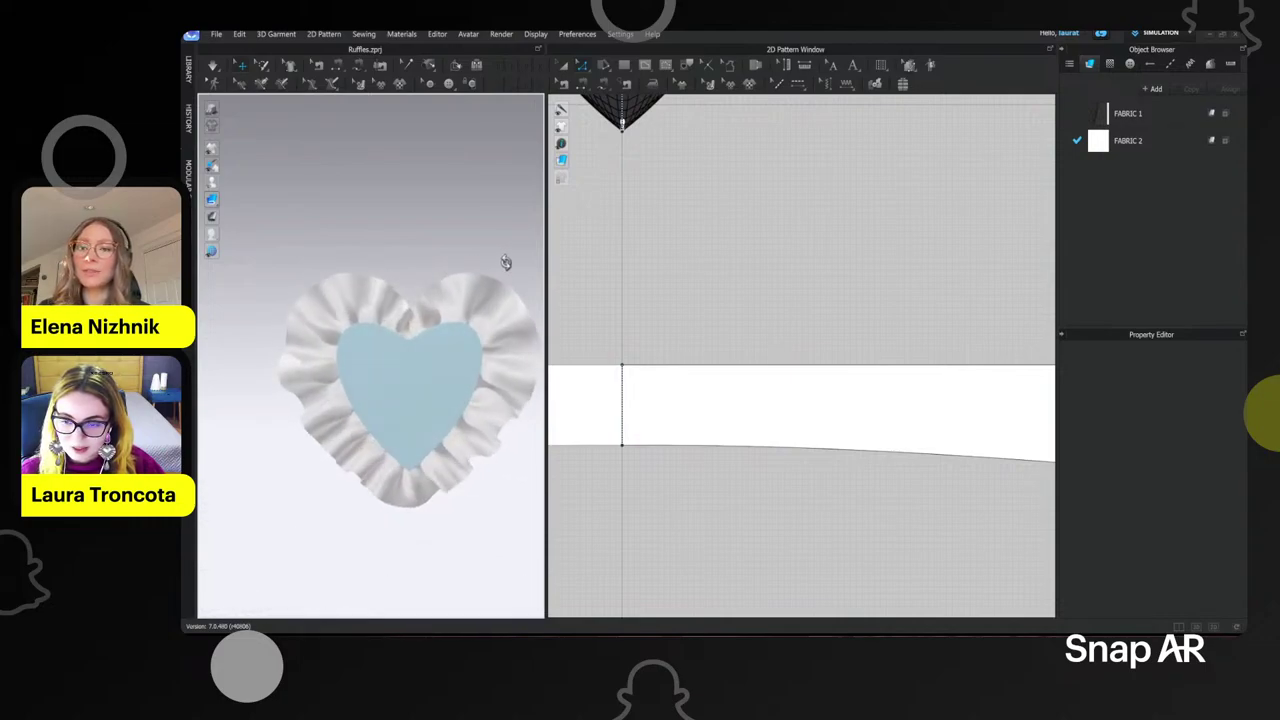
scroll(415, 322, "down", 1)
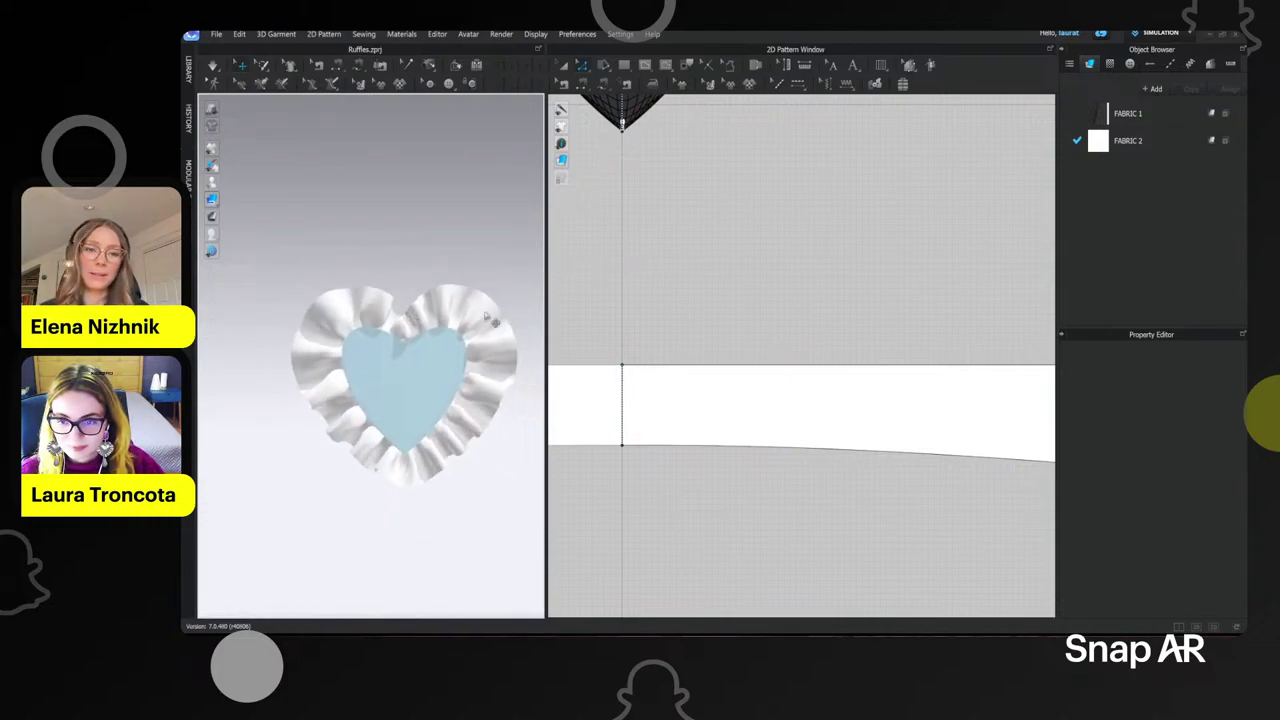
middle_click_drag(404, 321, 367, 321)
- Save the project and switch to the UV Editor workspace with both pattern pieces in view
key("ctrl+s")
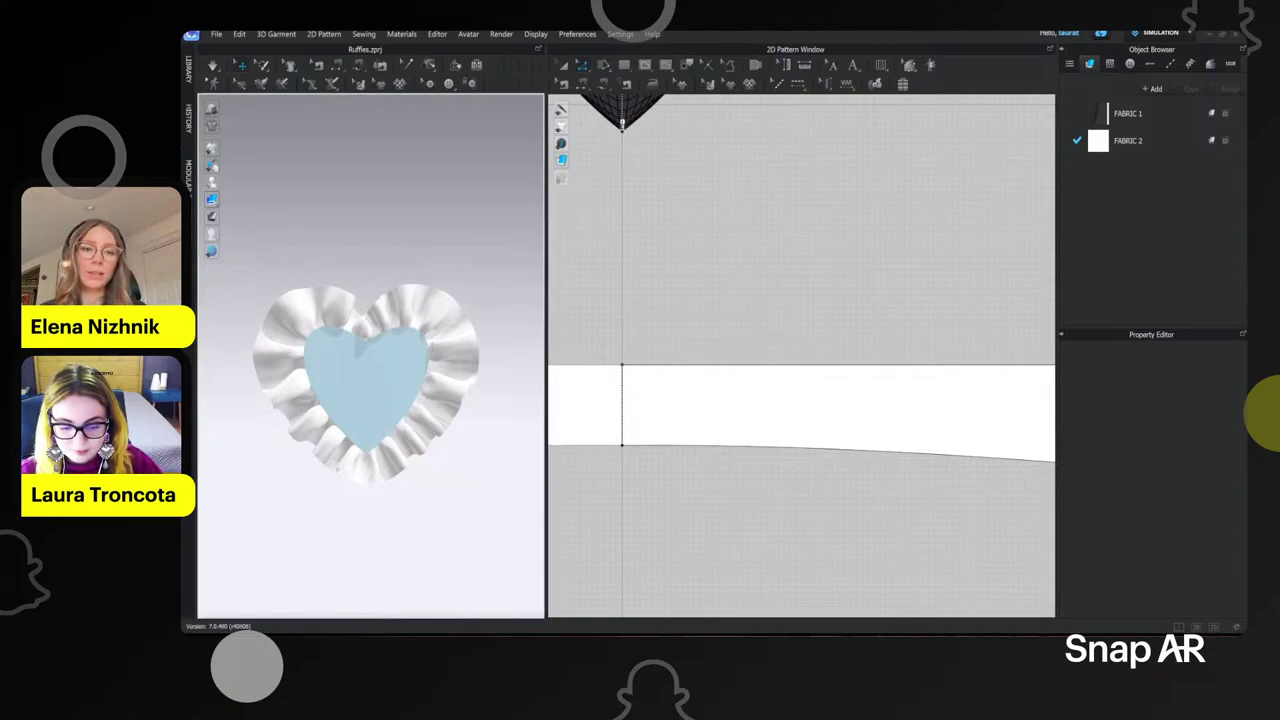
left_click(215, 34)
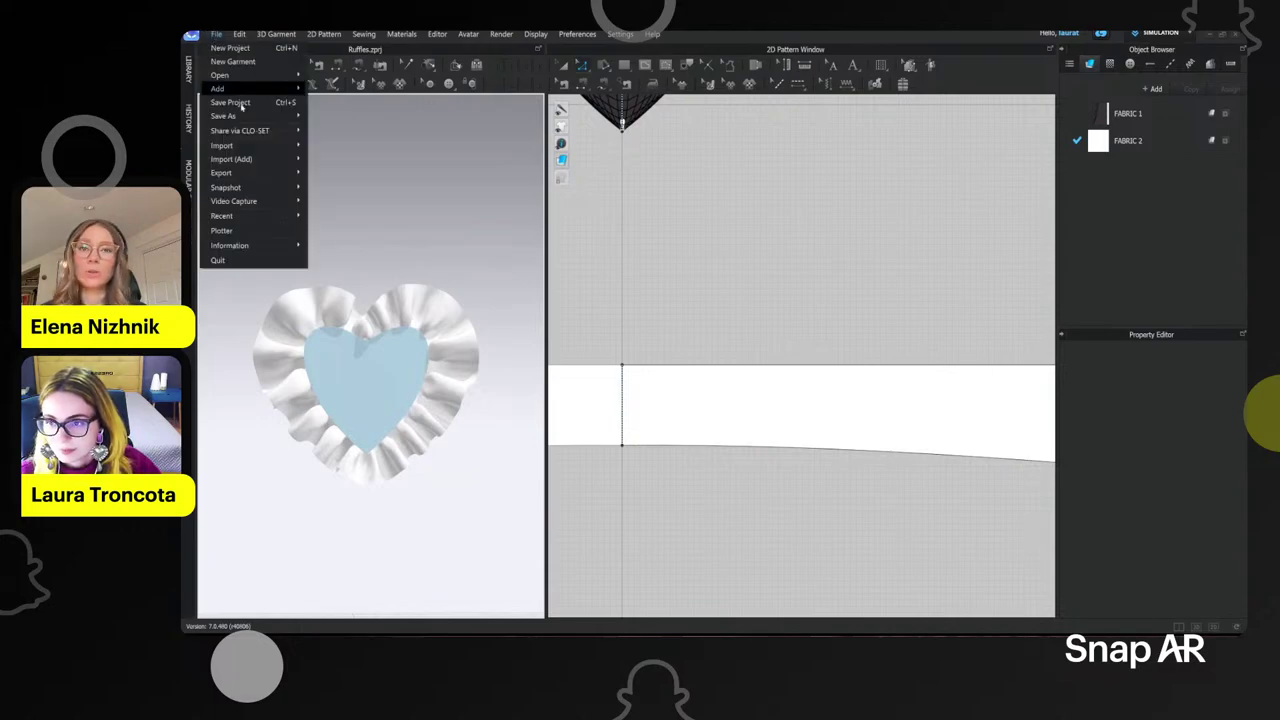
mouse_move(283, 173)
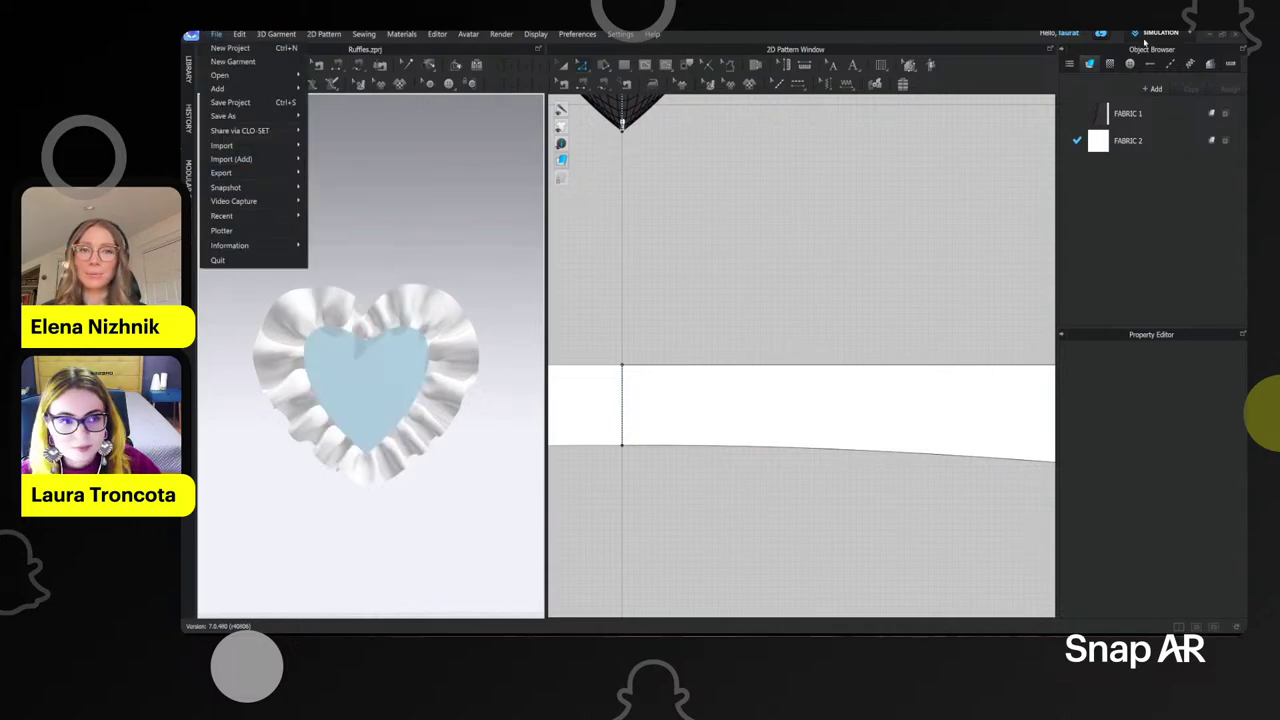
left_click(1158, 33)
left_click(1152, 168)
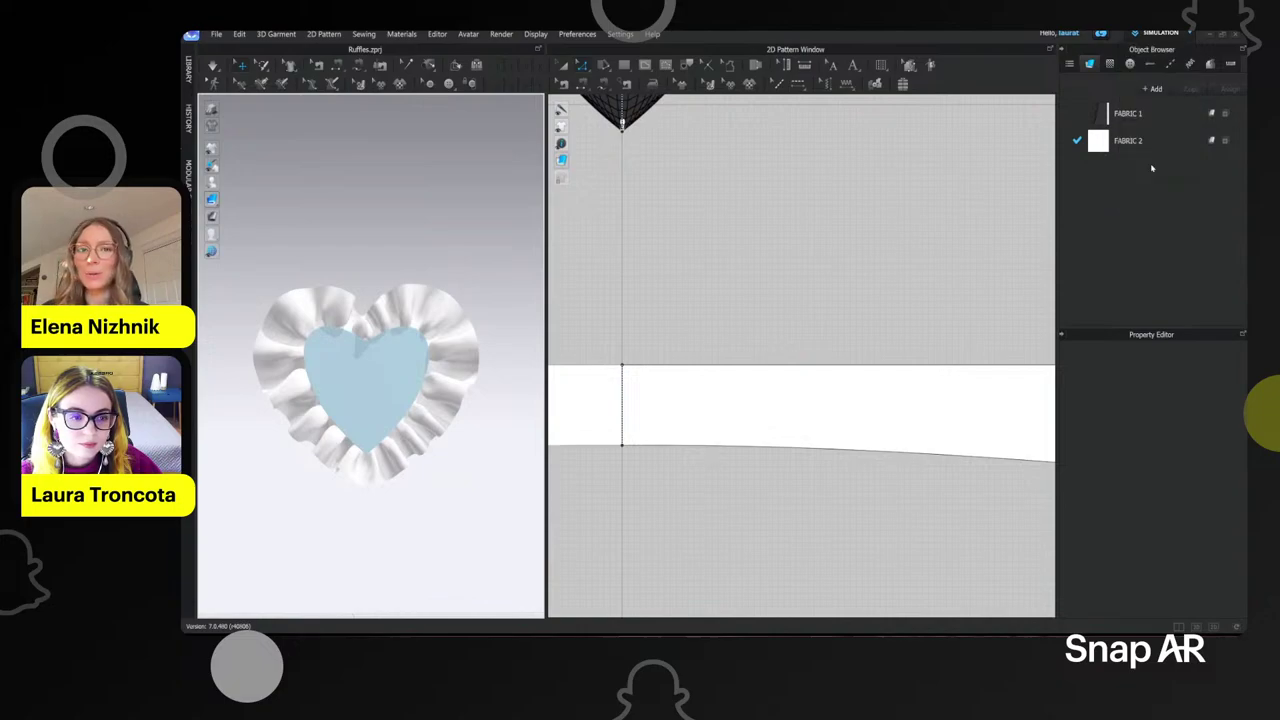
scroll(798, 292, "down", 8)
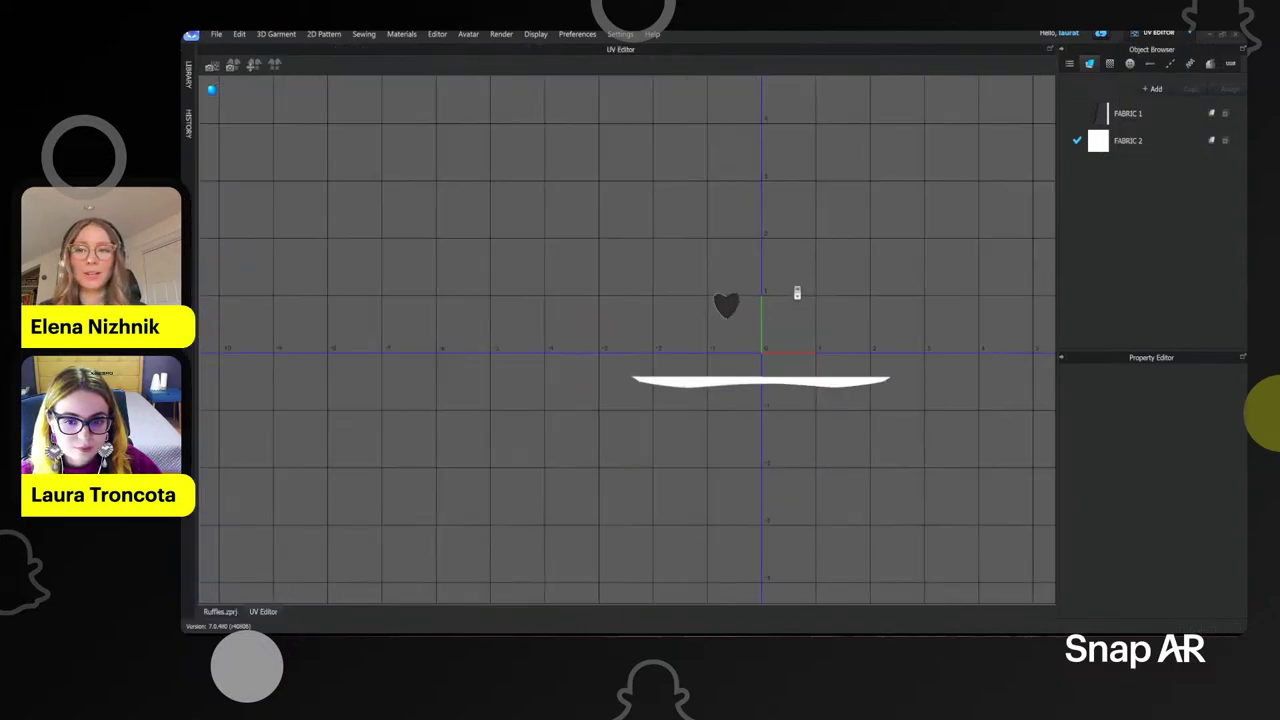
middle_click_drag(798, 292, 646, 289)
scroll(675, 315, "up", 5)
- Fit the ruffle strip's UV to the 0-1 tile
left_click(702, 470)
right_click(700, 472)
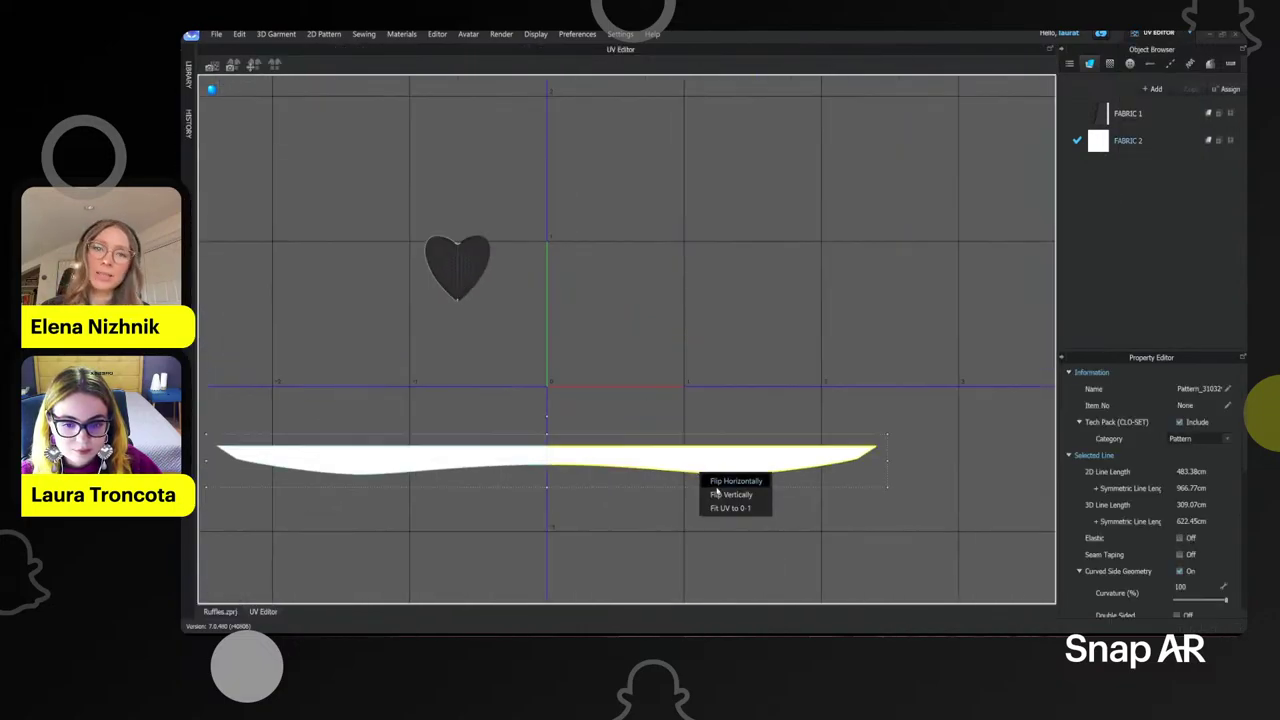
left_click(730, 508)
left_click(686, 345)
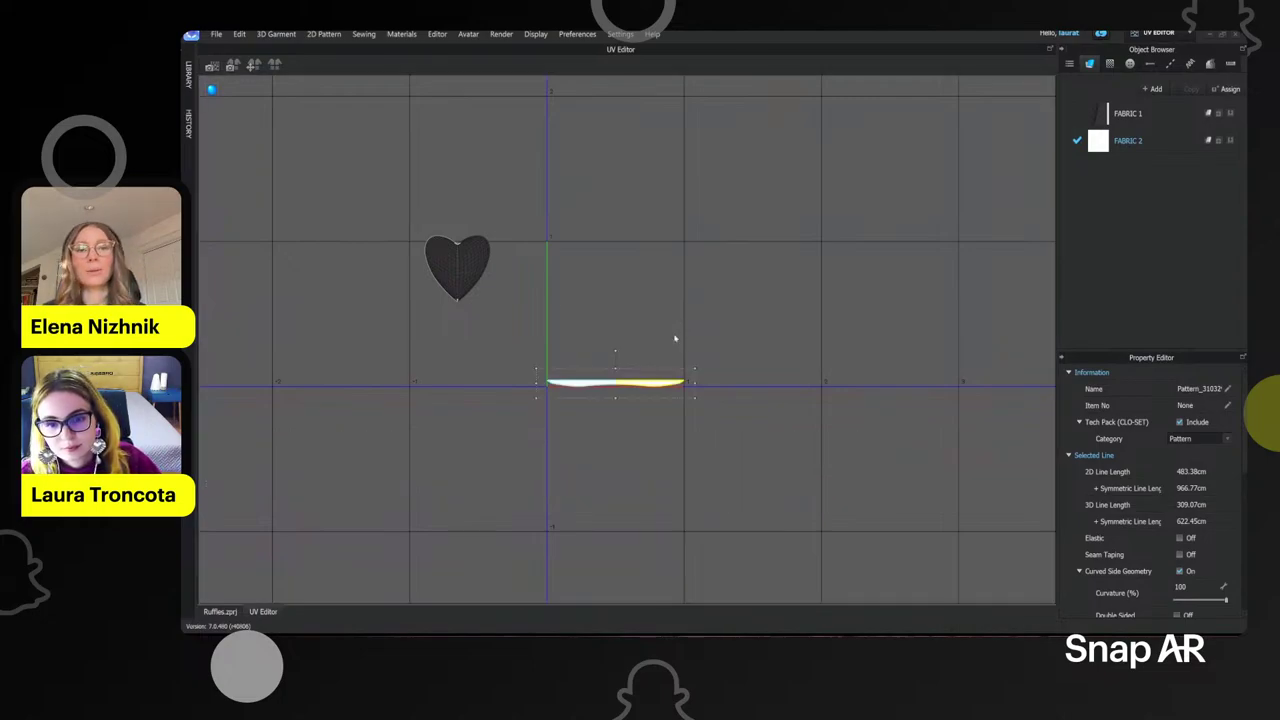
- Fit the heart's UV to 0-1 with a 15 mm absolute length and place it in the tile beside the strip's
left_click(463, 253)
right_click(463, 253)
left_click(506, 287)
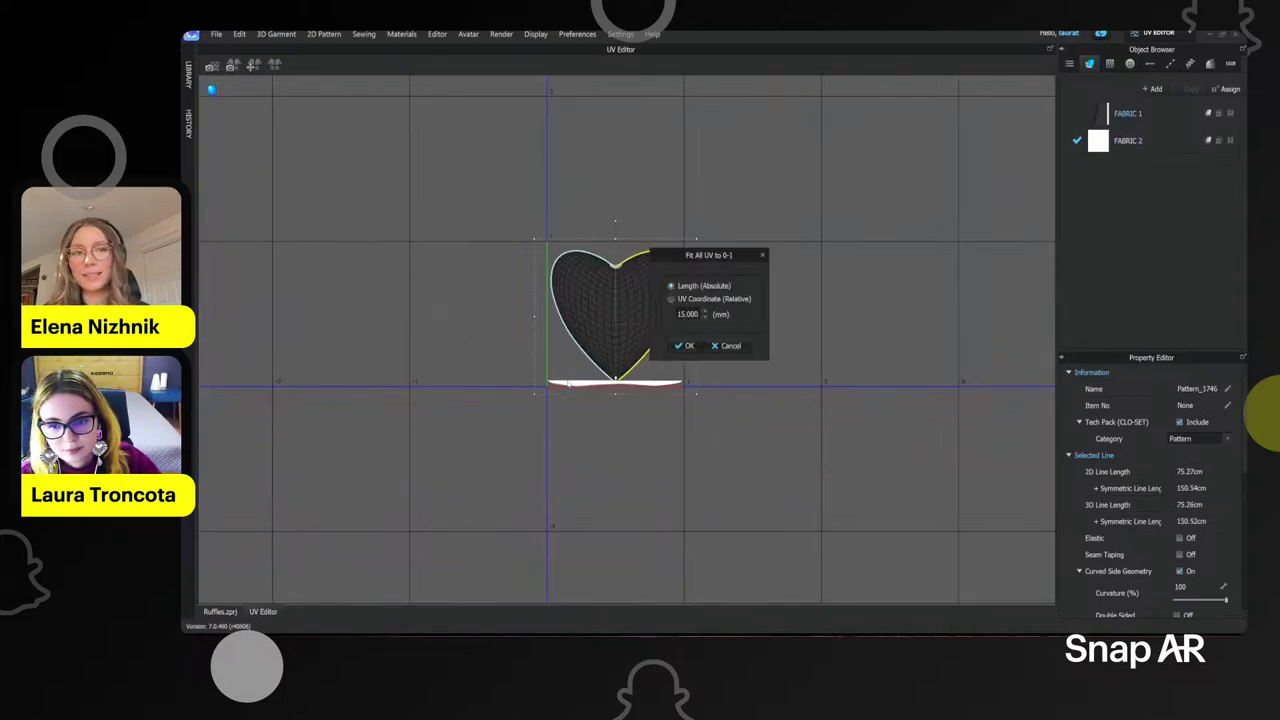
left_click(686, 346)
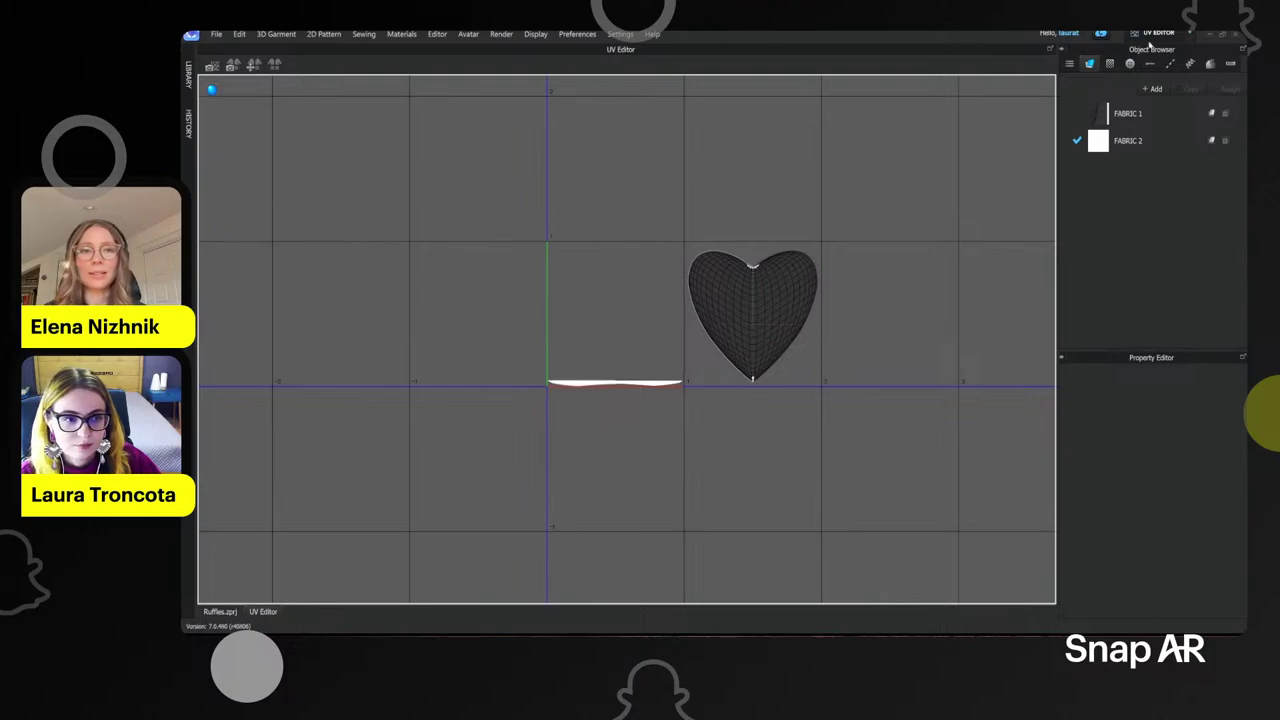
- Return to the Simulation workspace with the heart and the whole ruffle strip in the 2D view
left_click(1152, 38)
left_click(1148, 60)
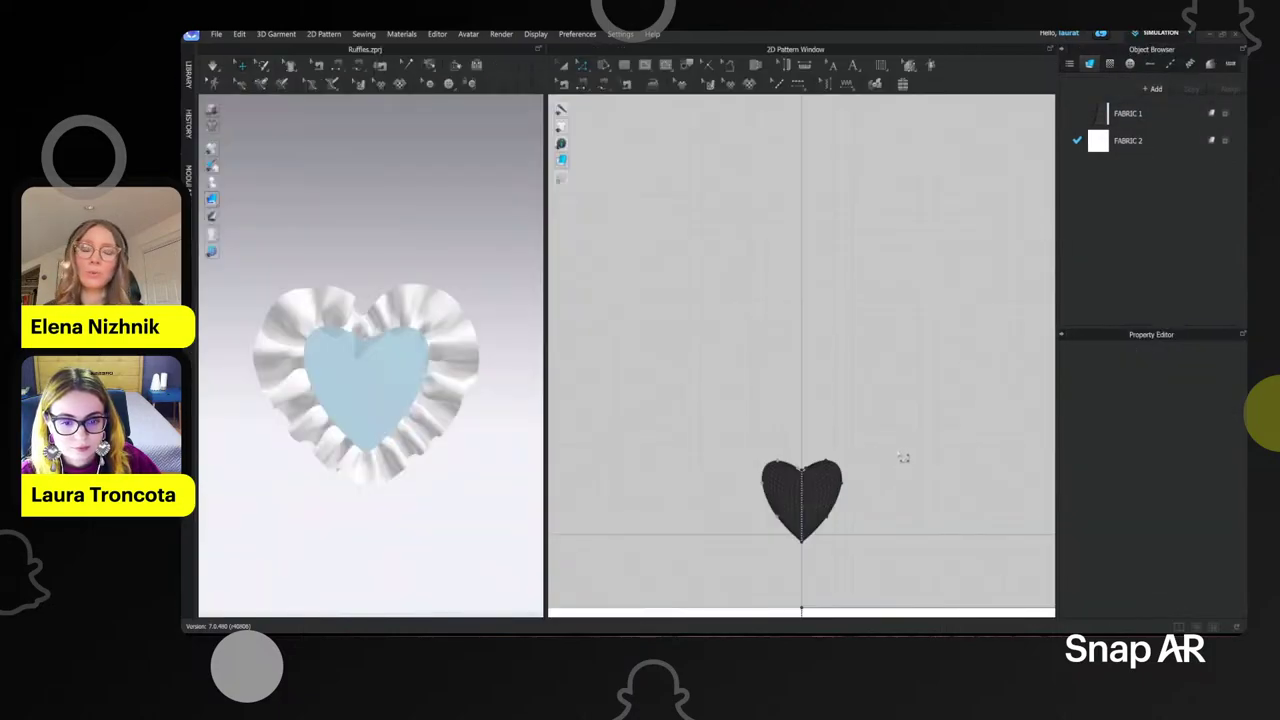
middle_click_drag(903, 454, 917, 343)
scroll(857, 351, "down", 3)
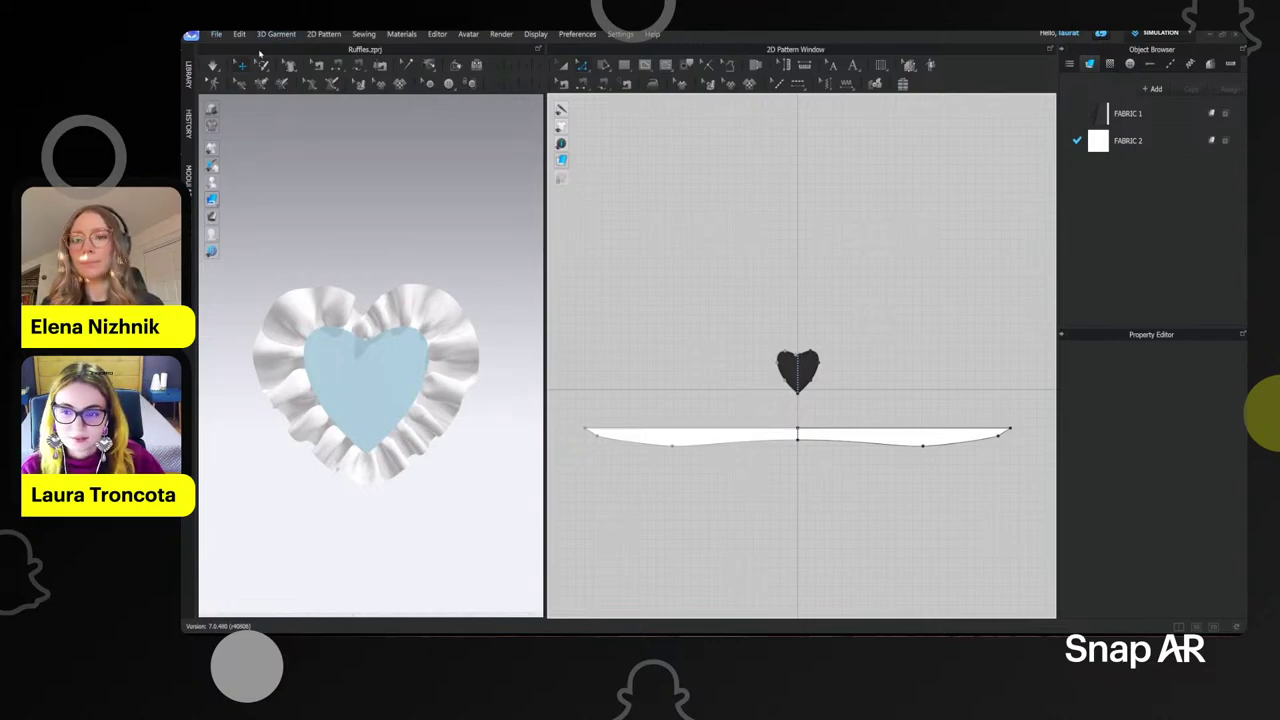
left_click(217, 35)
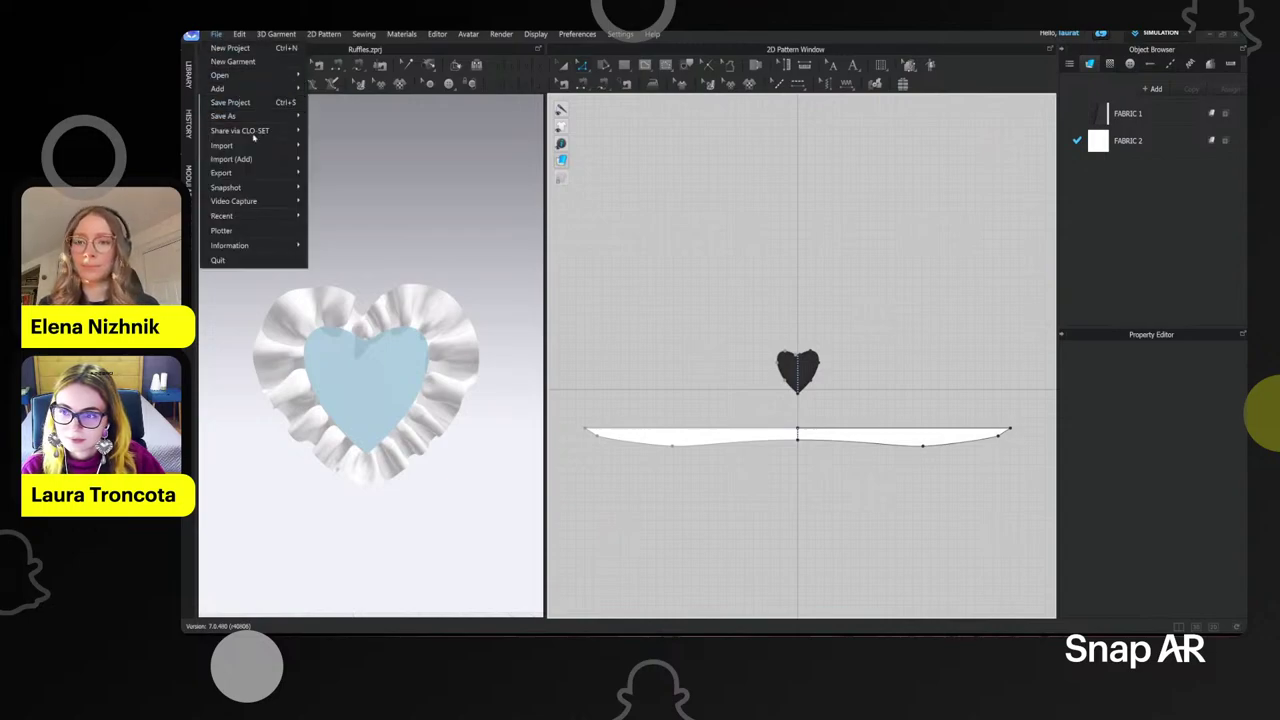
mouse_move(275, 181)
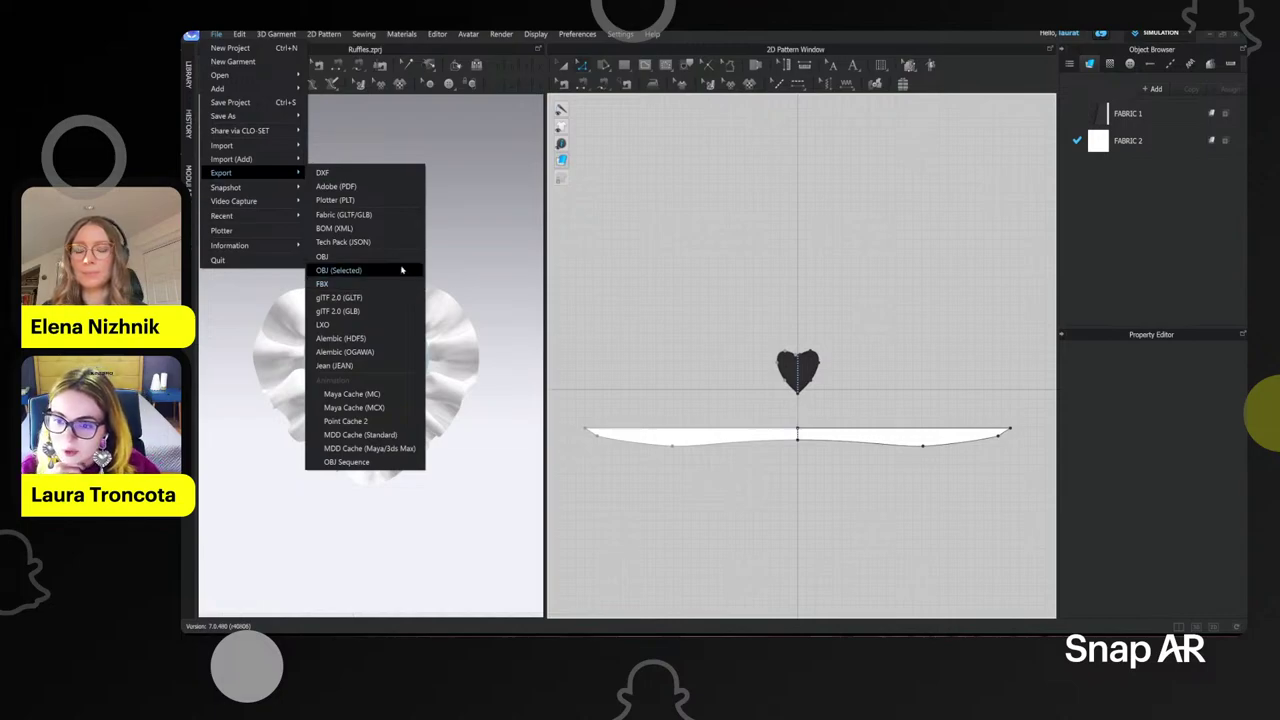
left_click(464, 248)
scroll(450, 344, "up", 1)
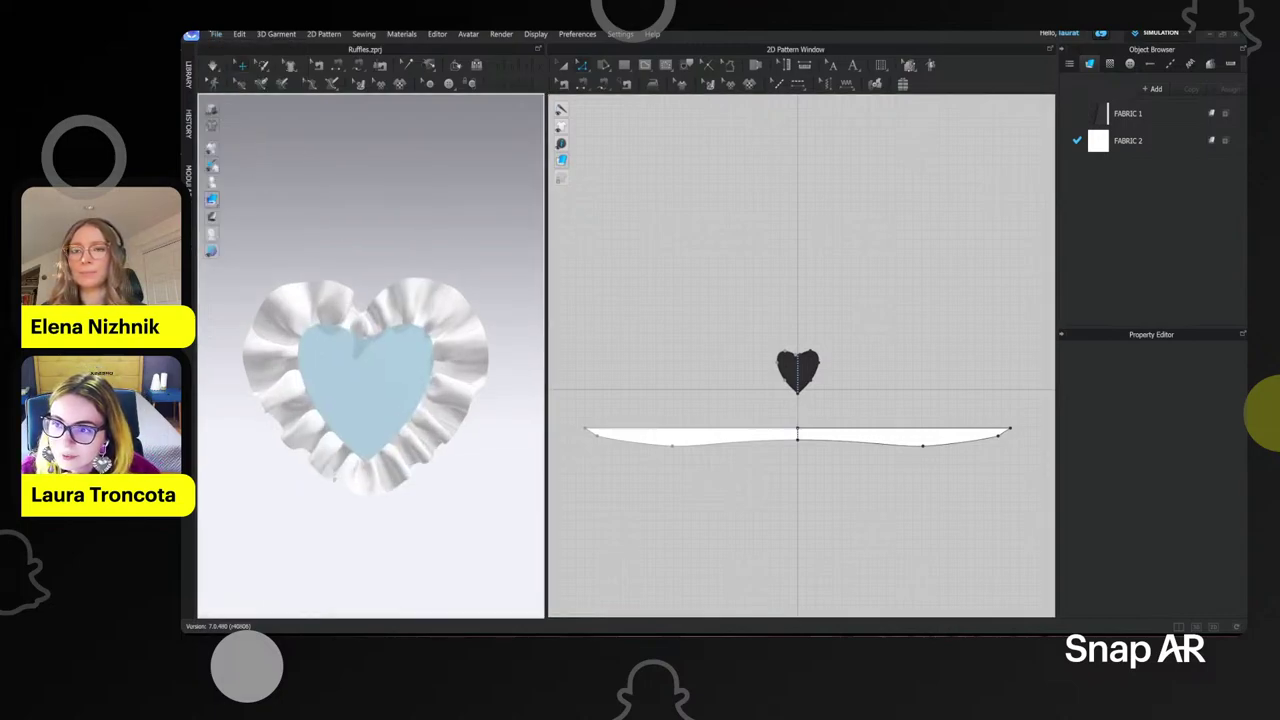
- Start an FBX export of the ruffled heart, saving it as "ruffles" in the SNAP AR folder on the Desktop
left_click(216, 34)
mouse_move(289, 175)
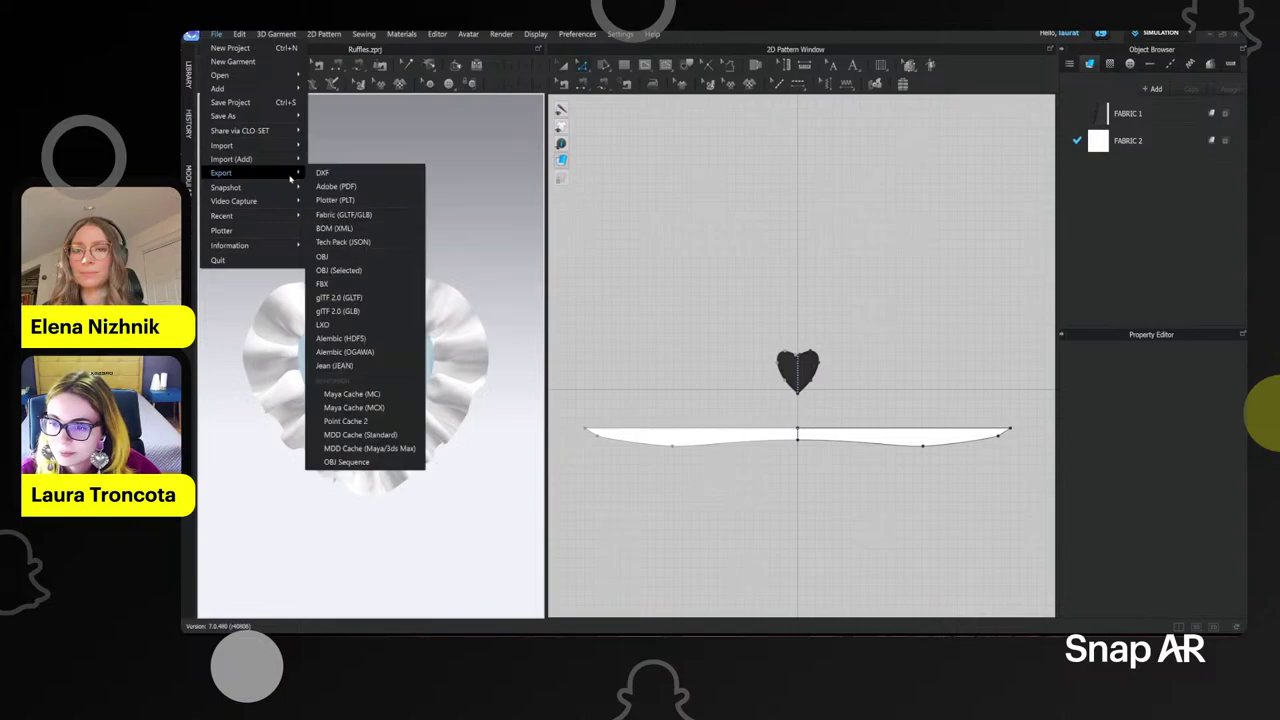
left_click(342, 285)
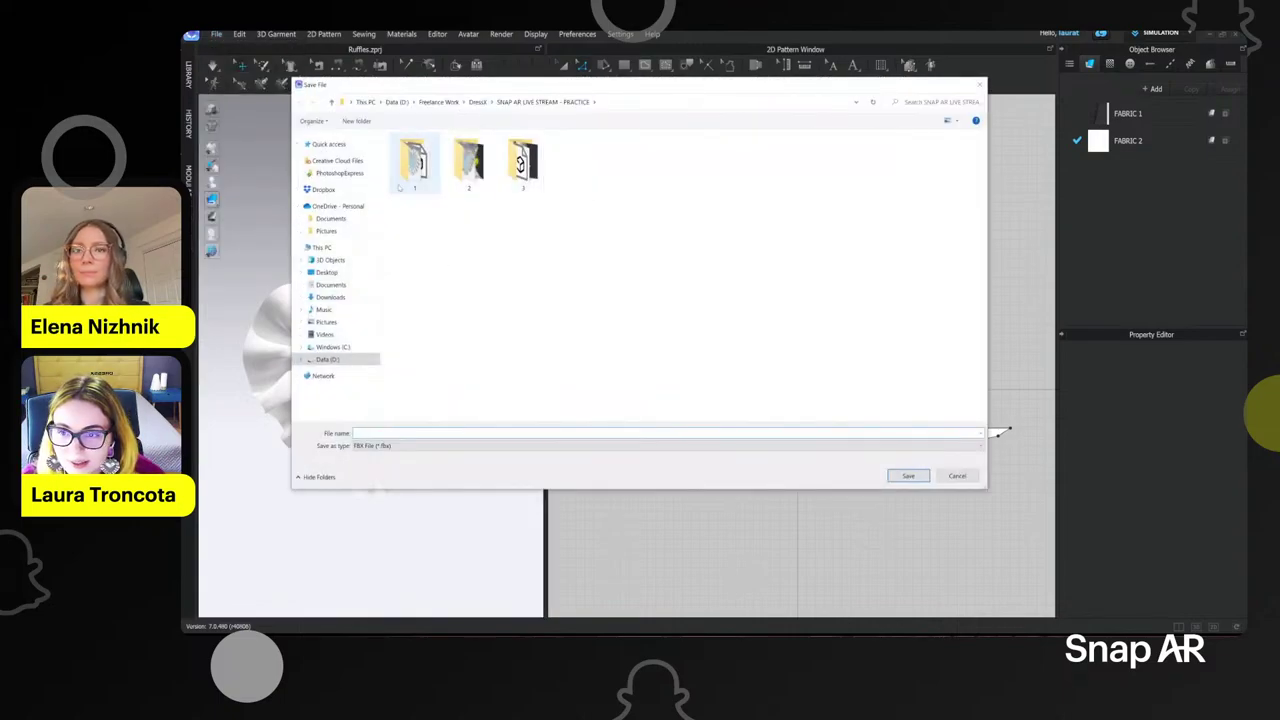
left_click(326, 272)
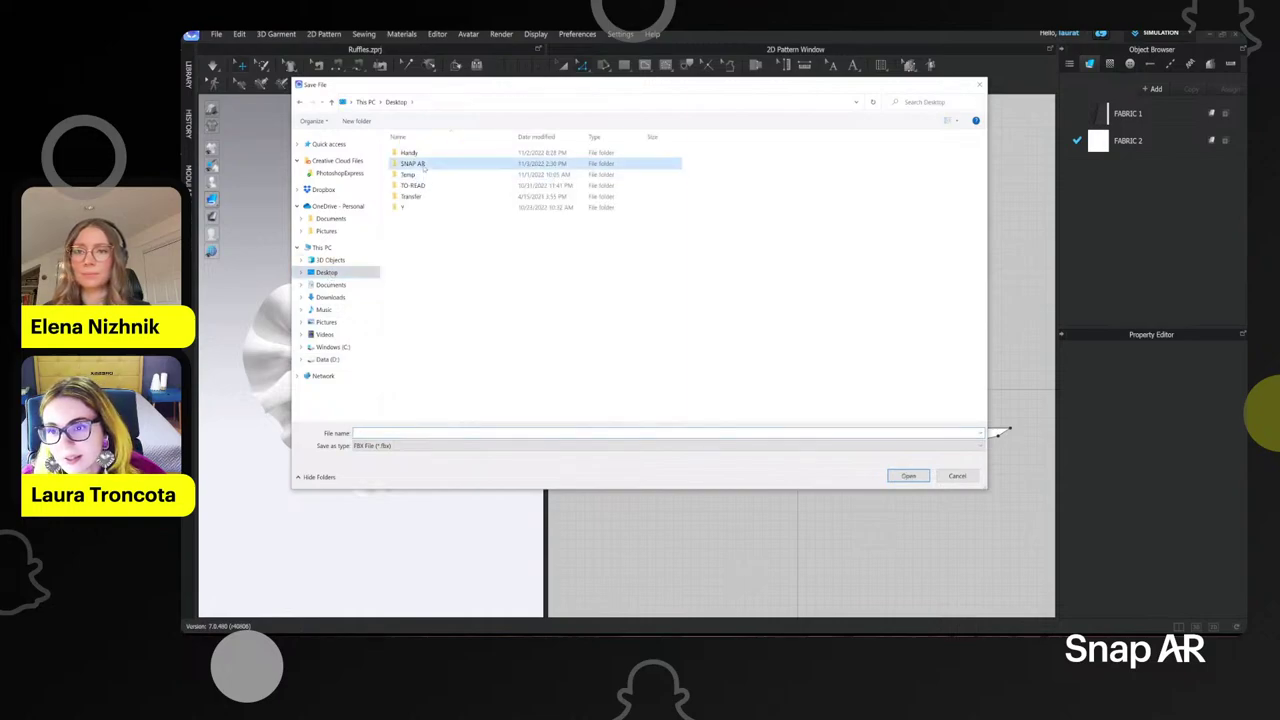
double_click(412, 163)
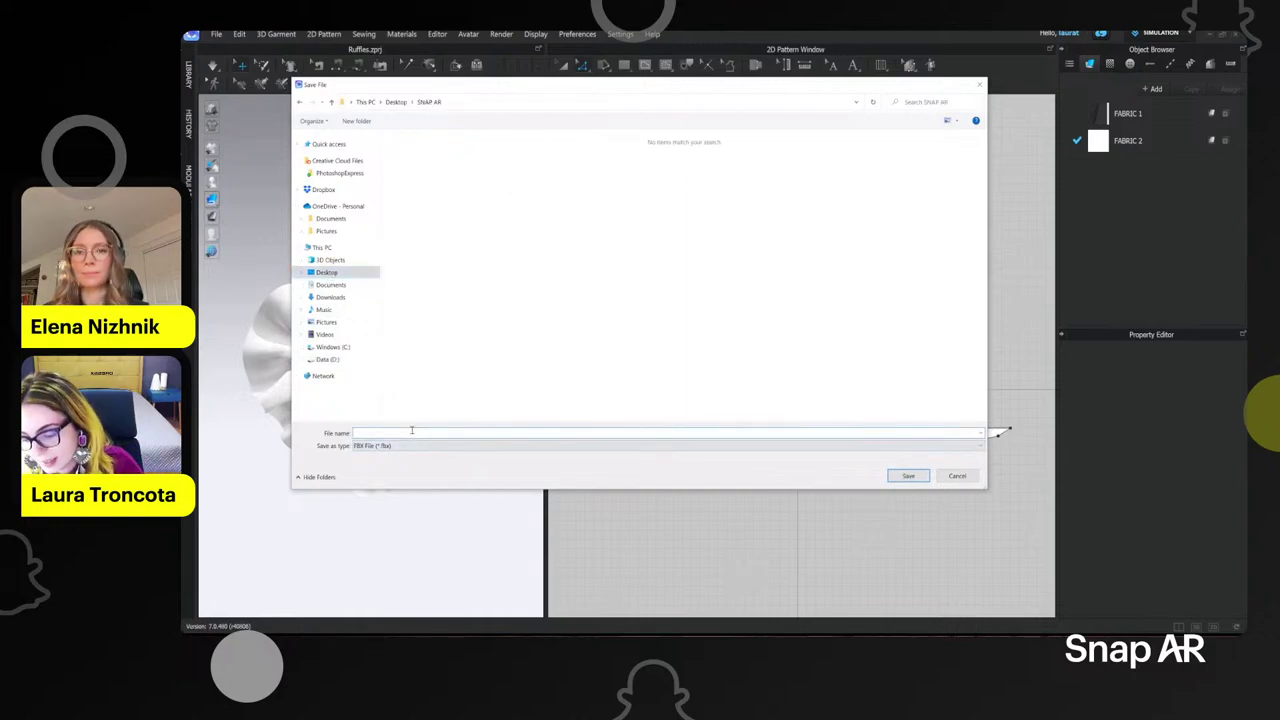
left_click(411, 432)
type("ruffles")
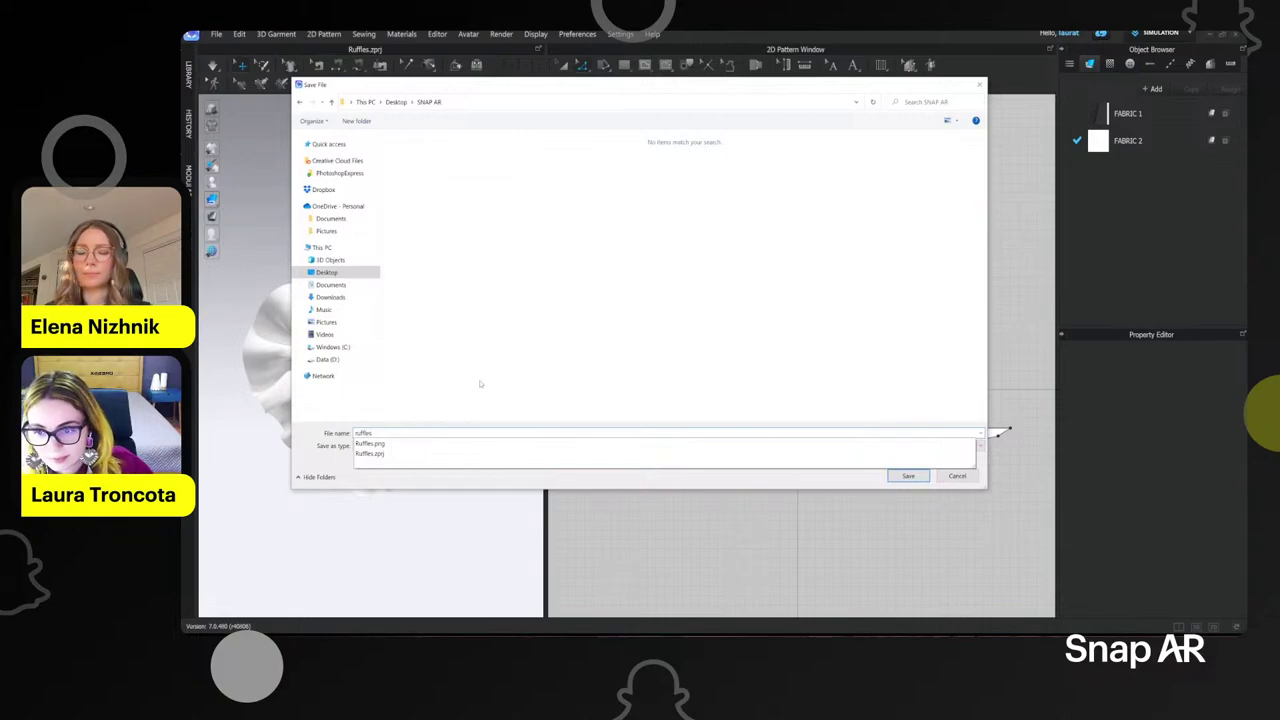
left_click(496, 377)
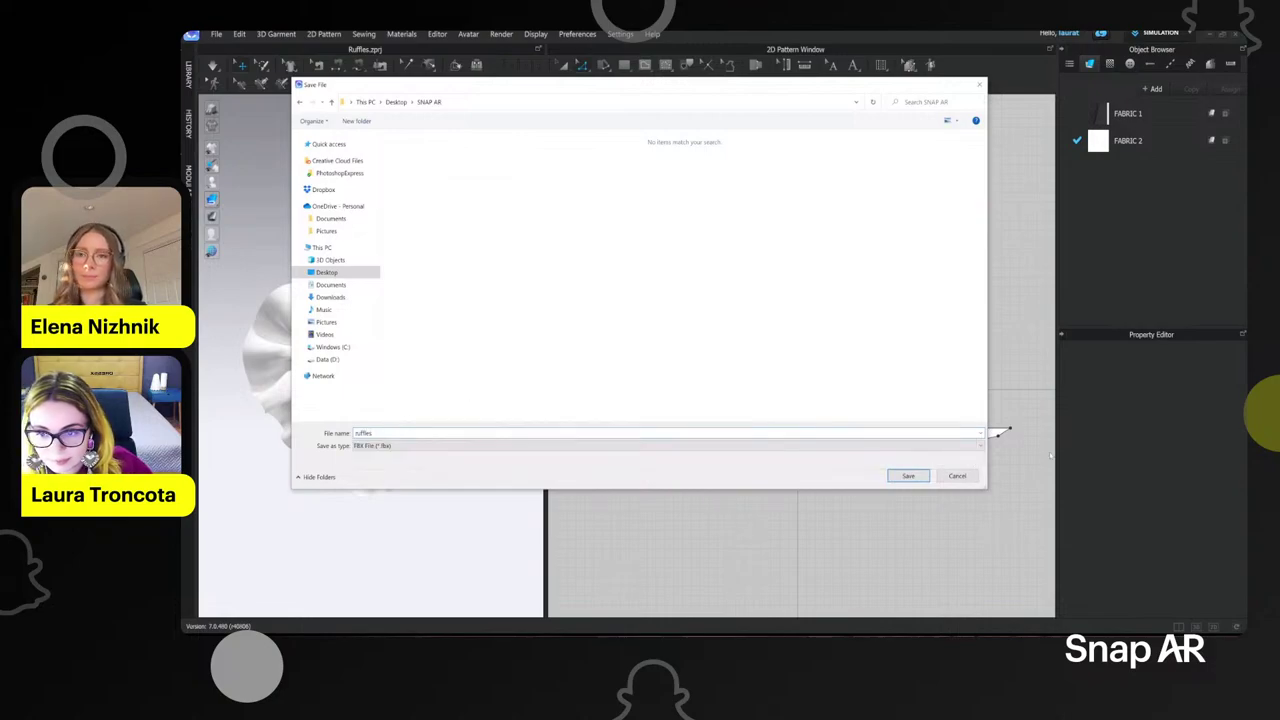
left_click(908, 476)
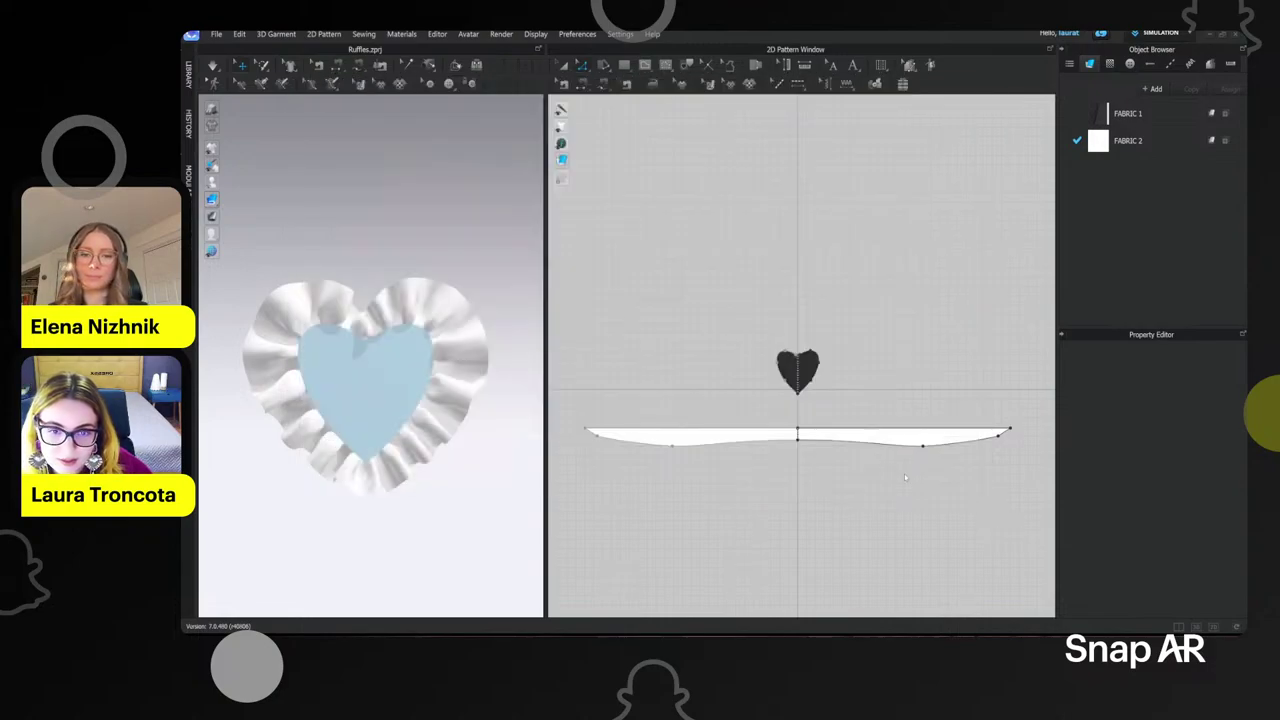
- Export the FBX as a single, welded, thin object with unified UV coordinates and scale in metres
left_click_drag(721, 188, 487, 60)
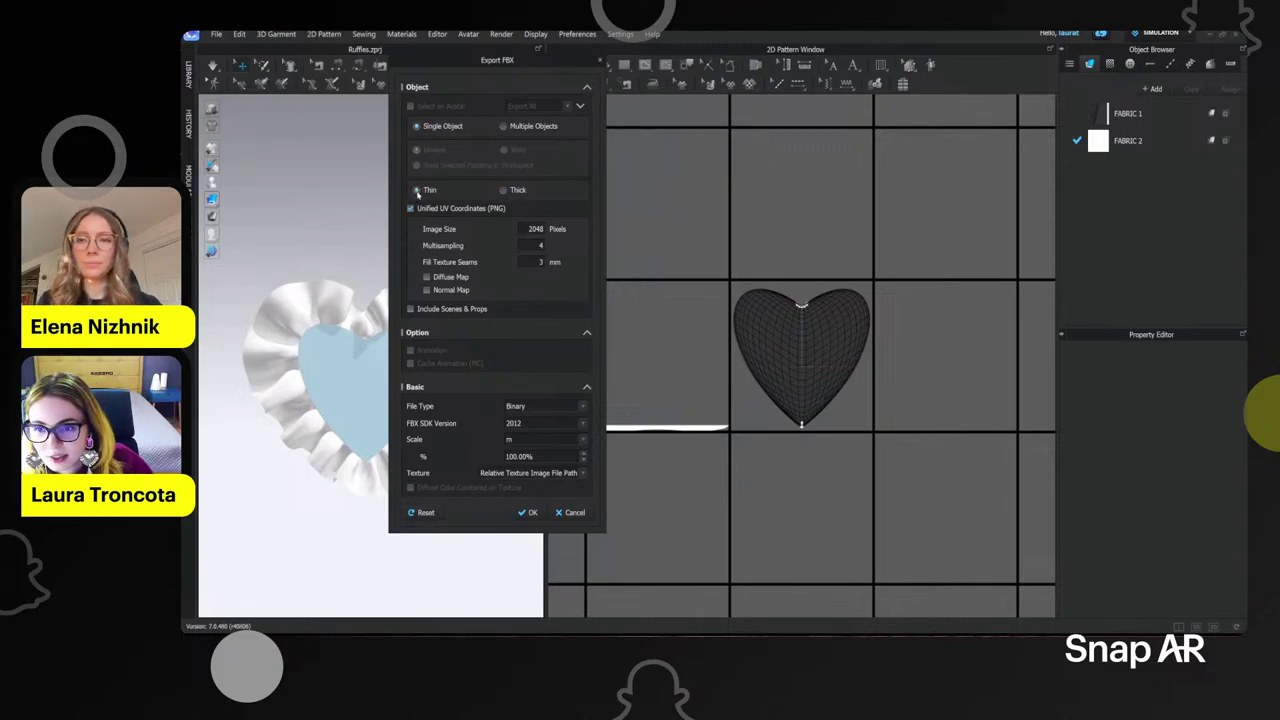
left_click(417, 190)
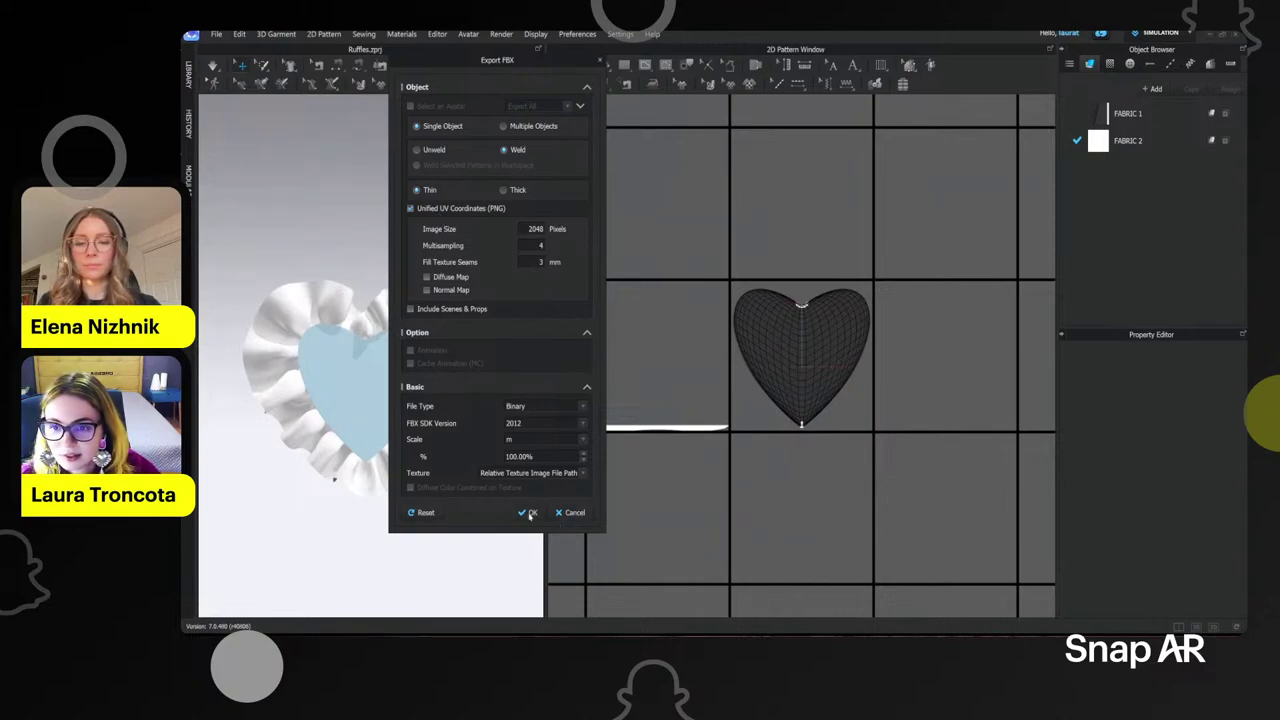
left_click(531, 513)
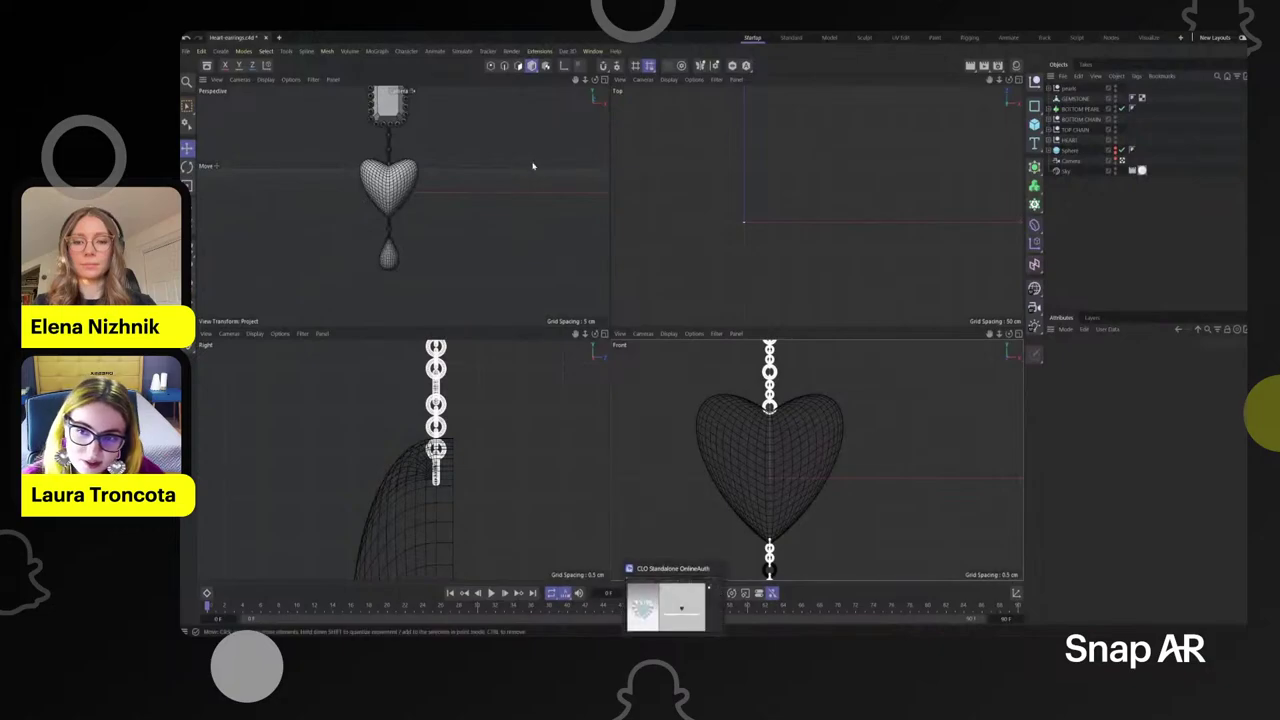
- Merge the ruffles FBX from the SNAP AR folder into the earring scene with the default import settings
middle_click(516, 196)
scroll(600, 295, "down", 1)
scroll(713, 322, "down", 2)
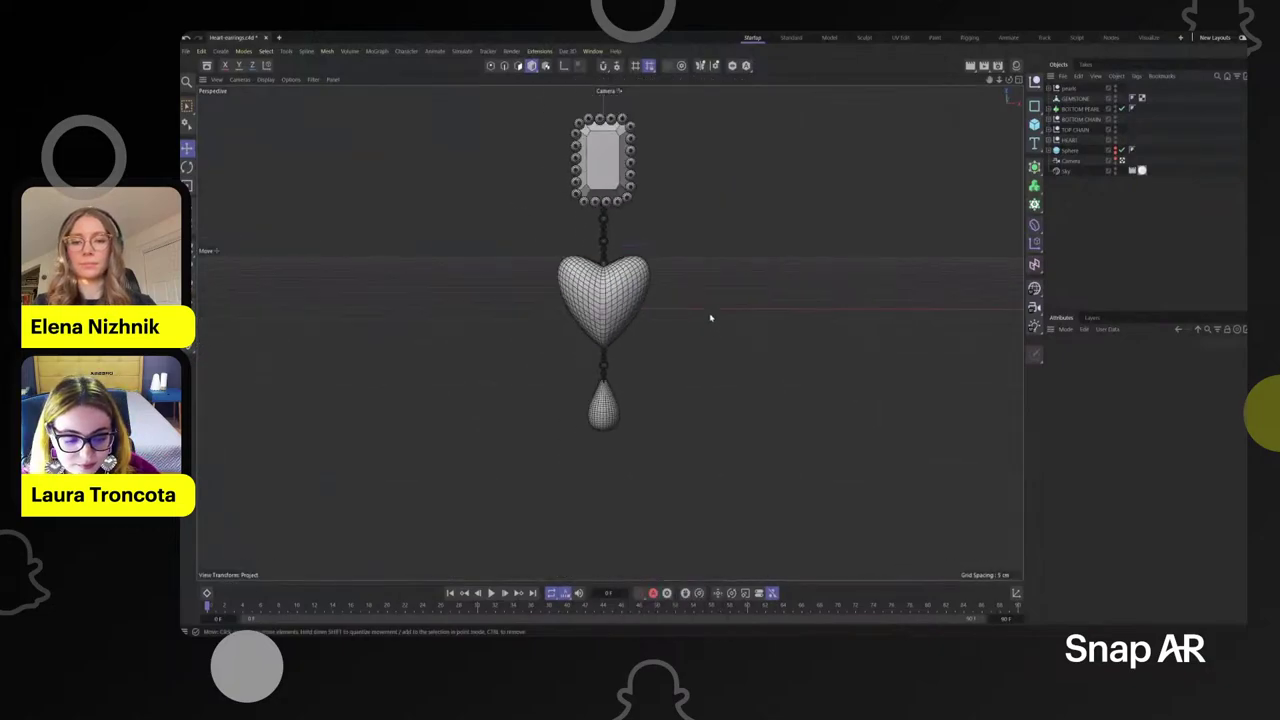
left_click_drag(708, 308, 639, 286, "alt")
left_click(1062, 76)
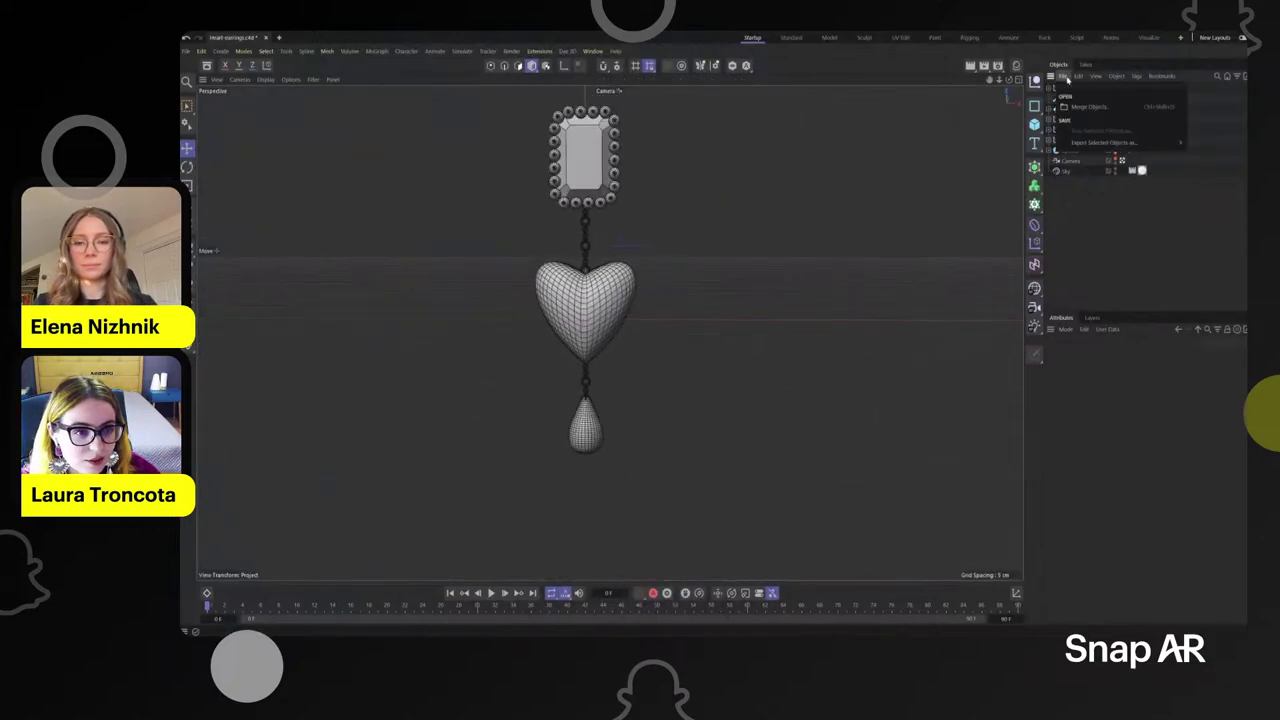
left_click(1088, 107)
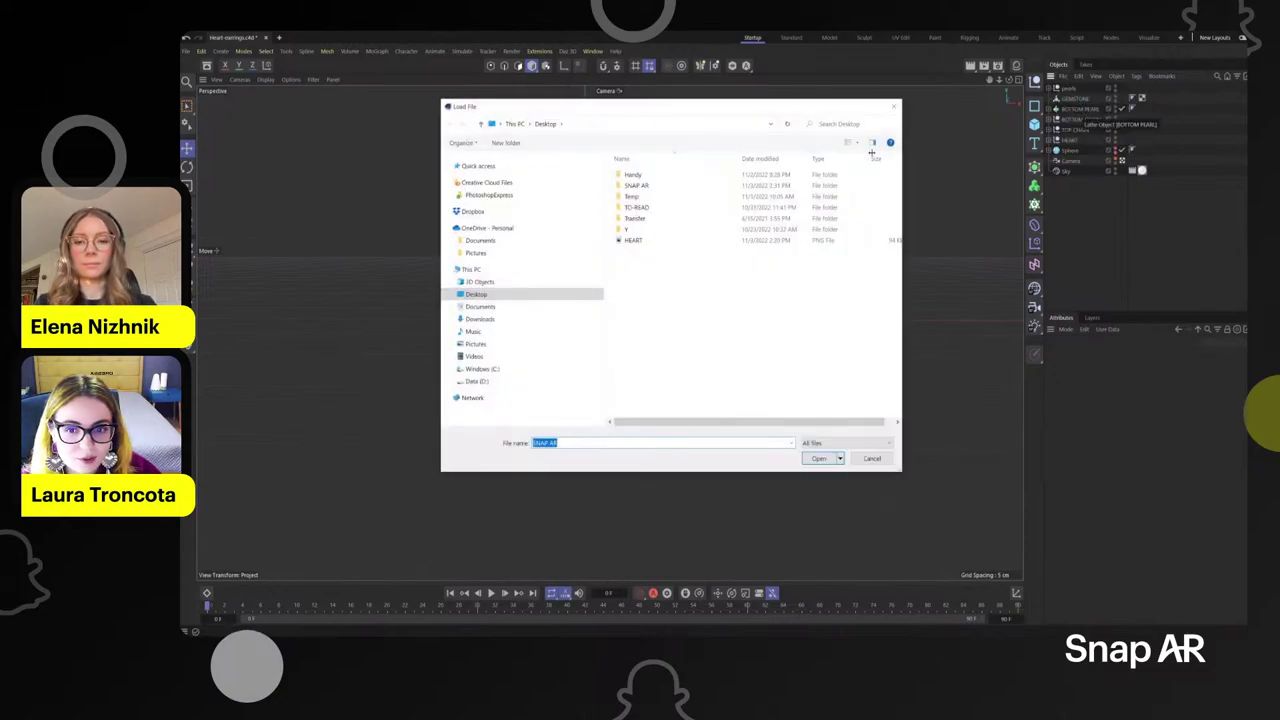
double_click(636, 185)
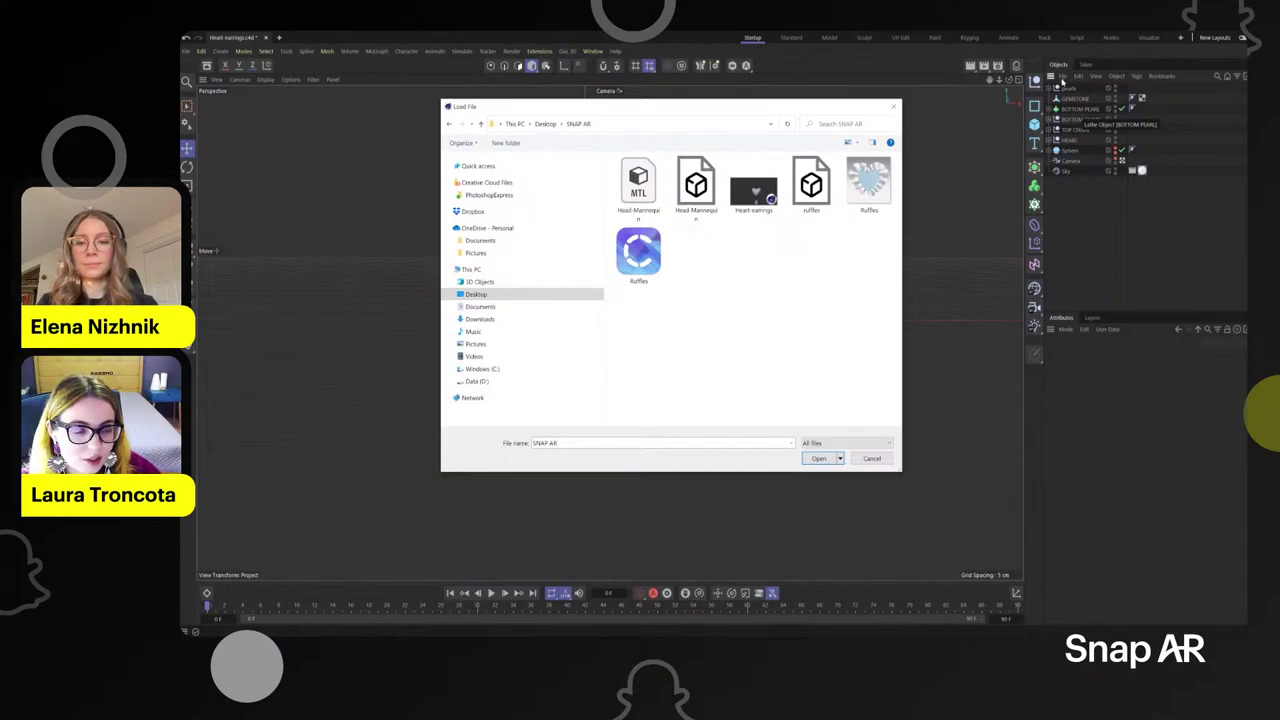
double_click(811, 185)
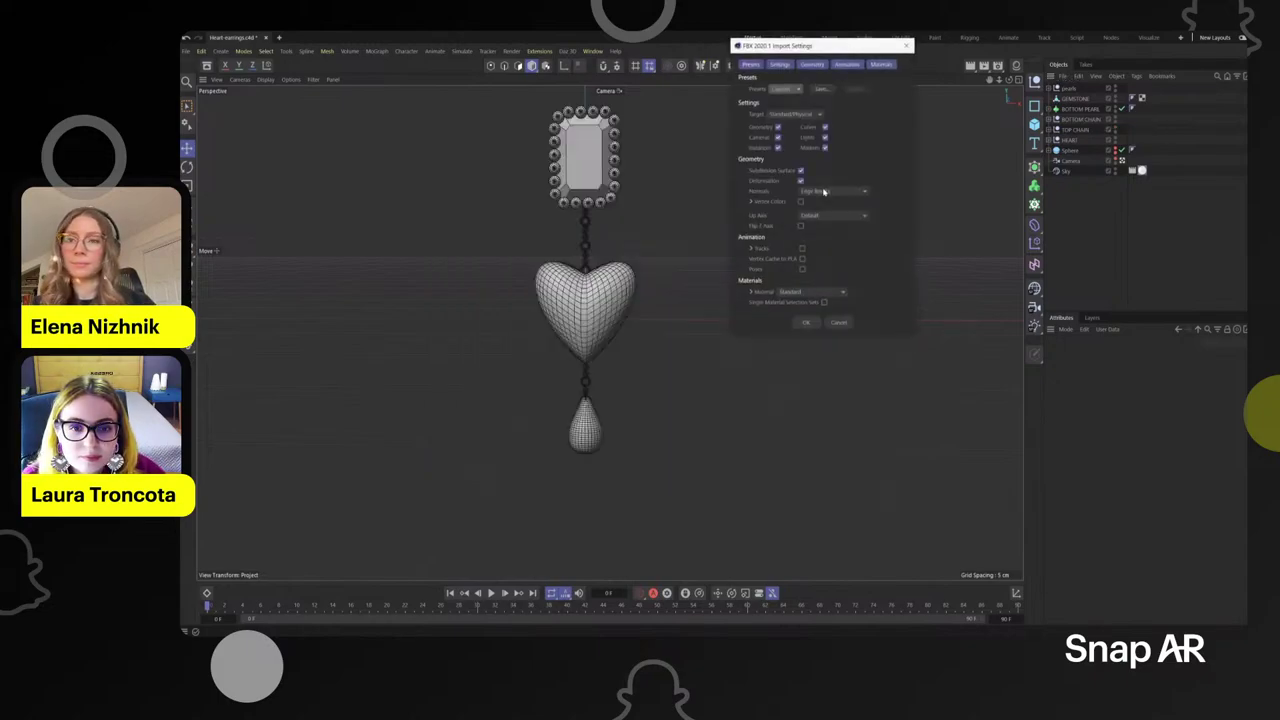
left_click(806, 323)
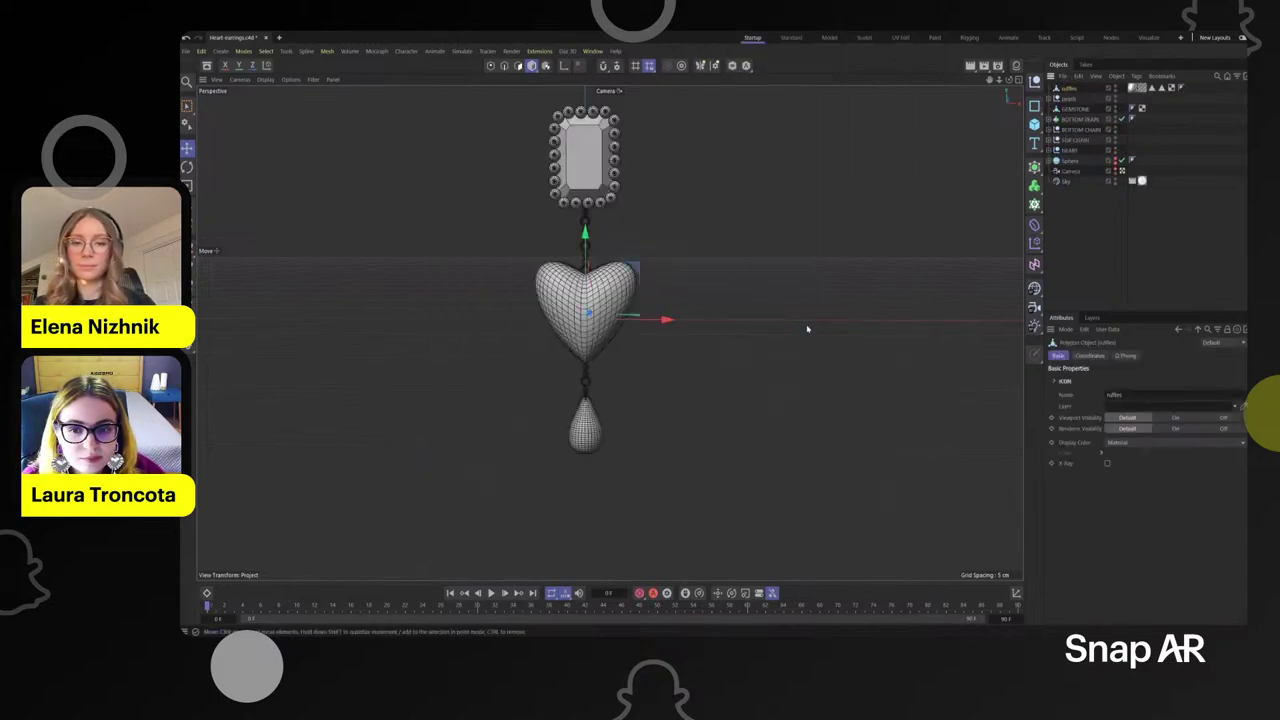
- Raise the imported ruffles object above the earring's heart and enlarge it to roughly match the earring's proportions
scroll(657, 243, "up", 3)
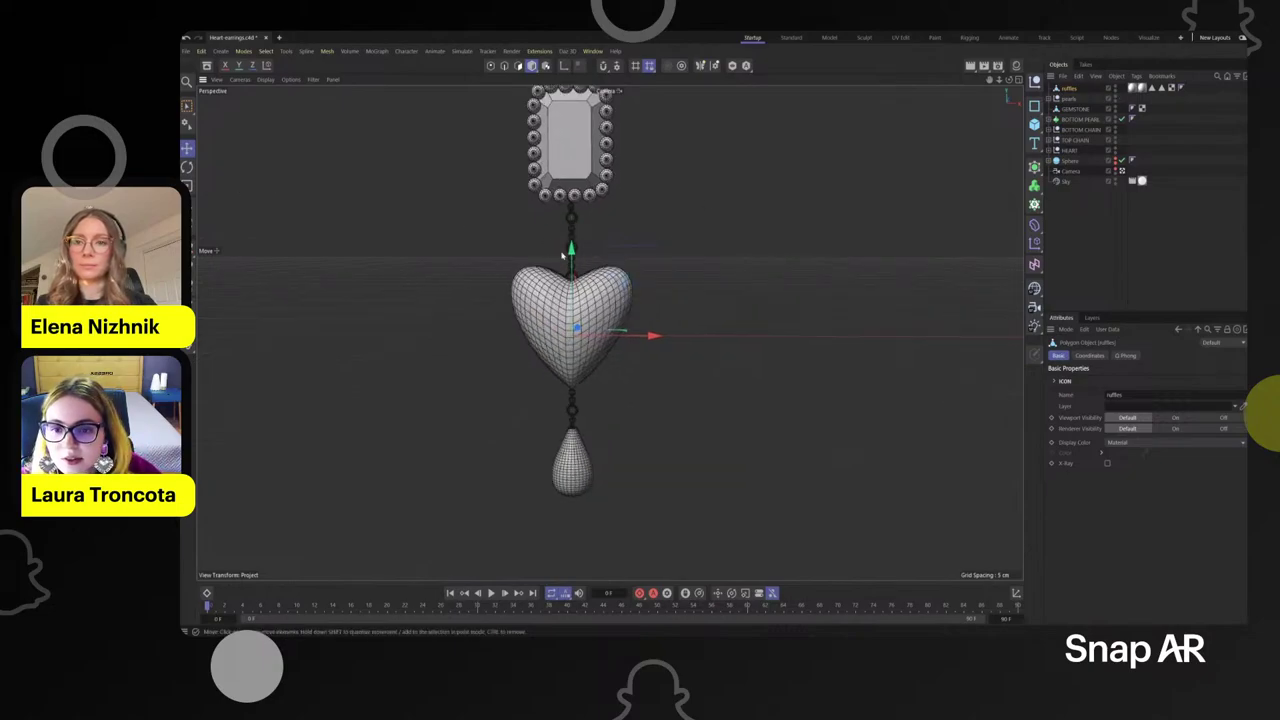
left_click_drag(571, 250, 629, 190)
scroll(629, 190, "up", 3)
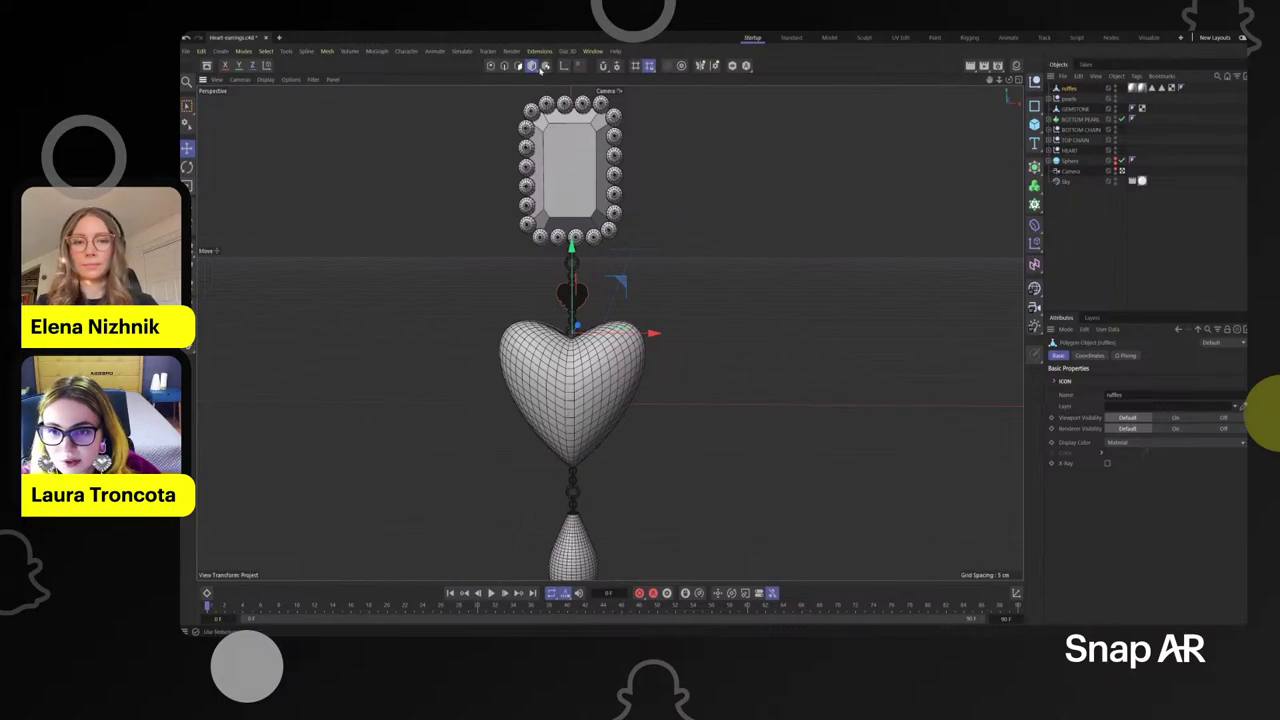
key("t")
left_click_drag(654, 333, 712, 328)
scroll(690, 250, "down", 3)
scroll(686, 284, "up", 5)
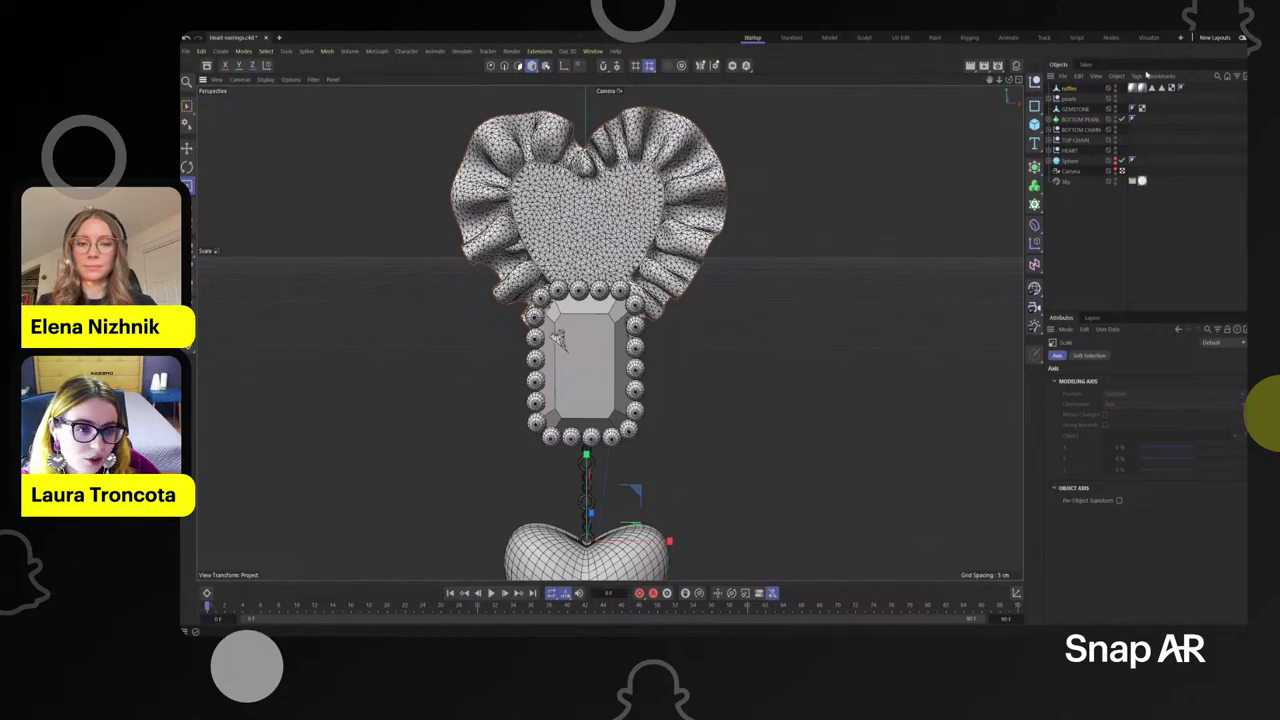
- Select the flat heart's polygons through the FABRIC 1_FRONT selection tag and delete them, keeping only the ruffle
scroll(589, 165, "up", 1)
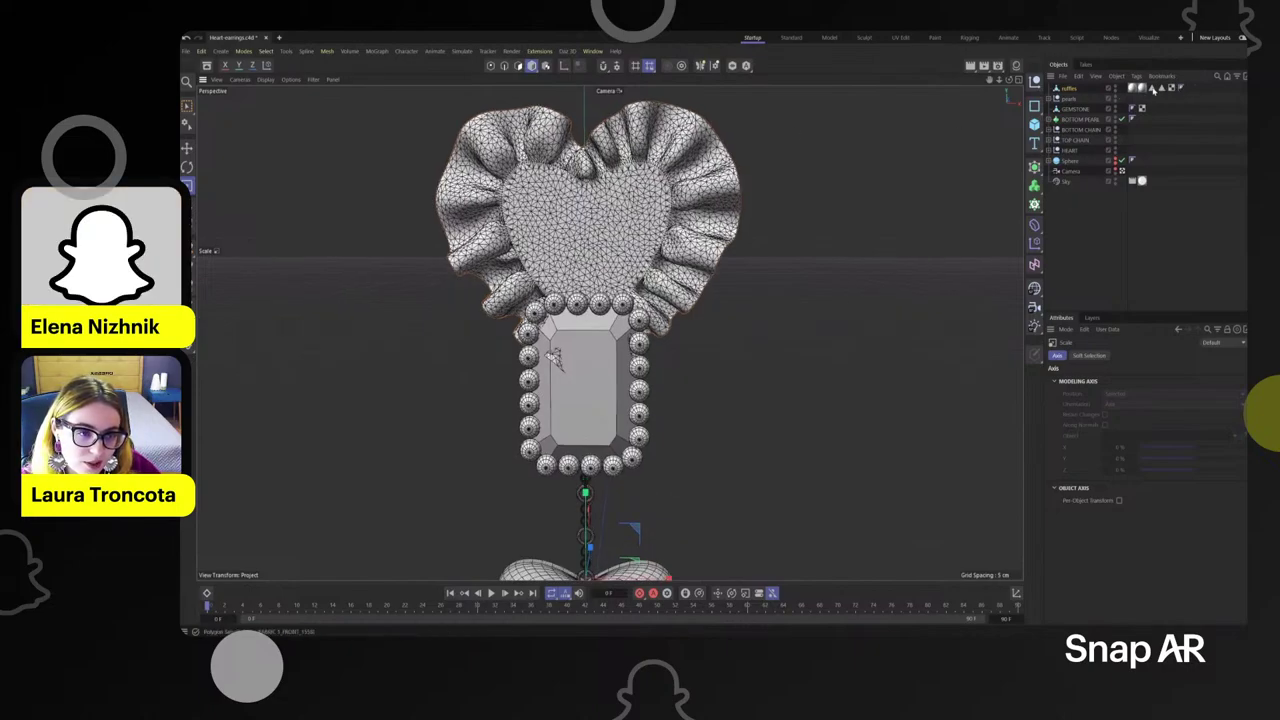
left_click(1152, 88)
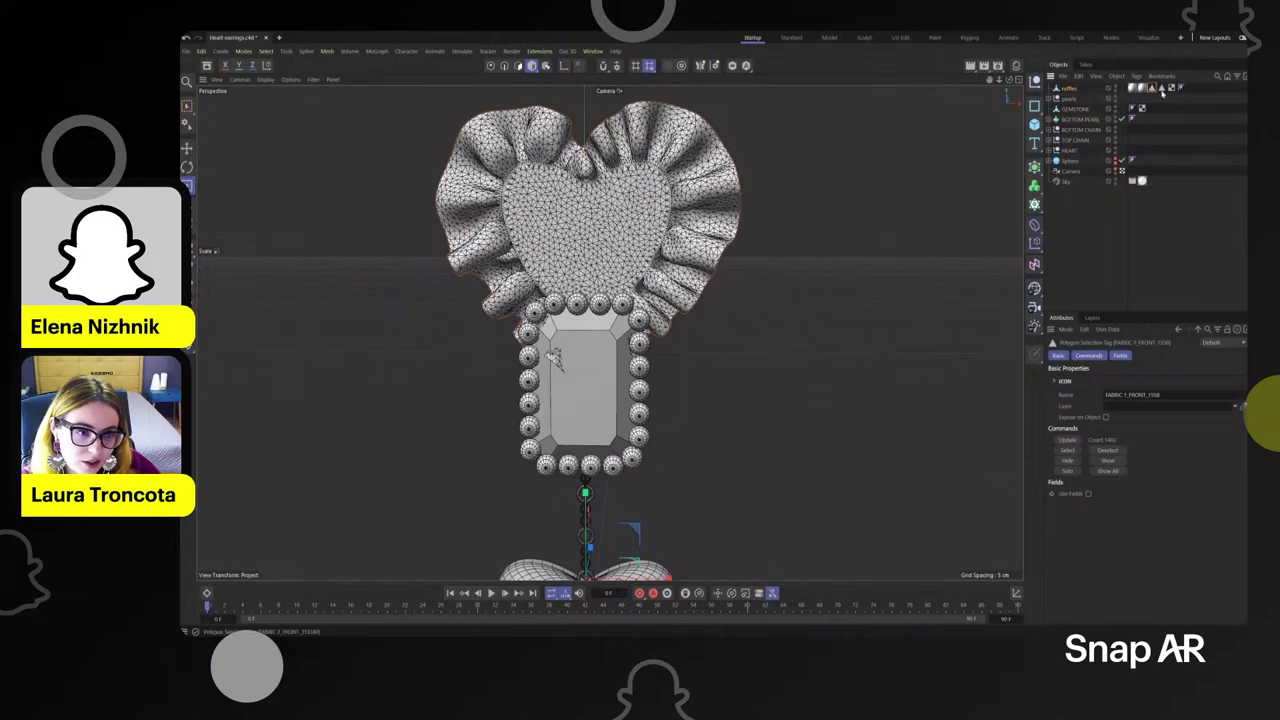
double_click(1155, 89)
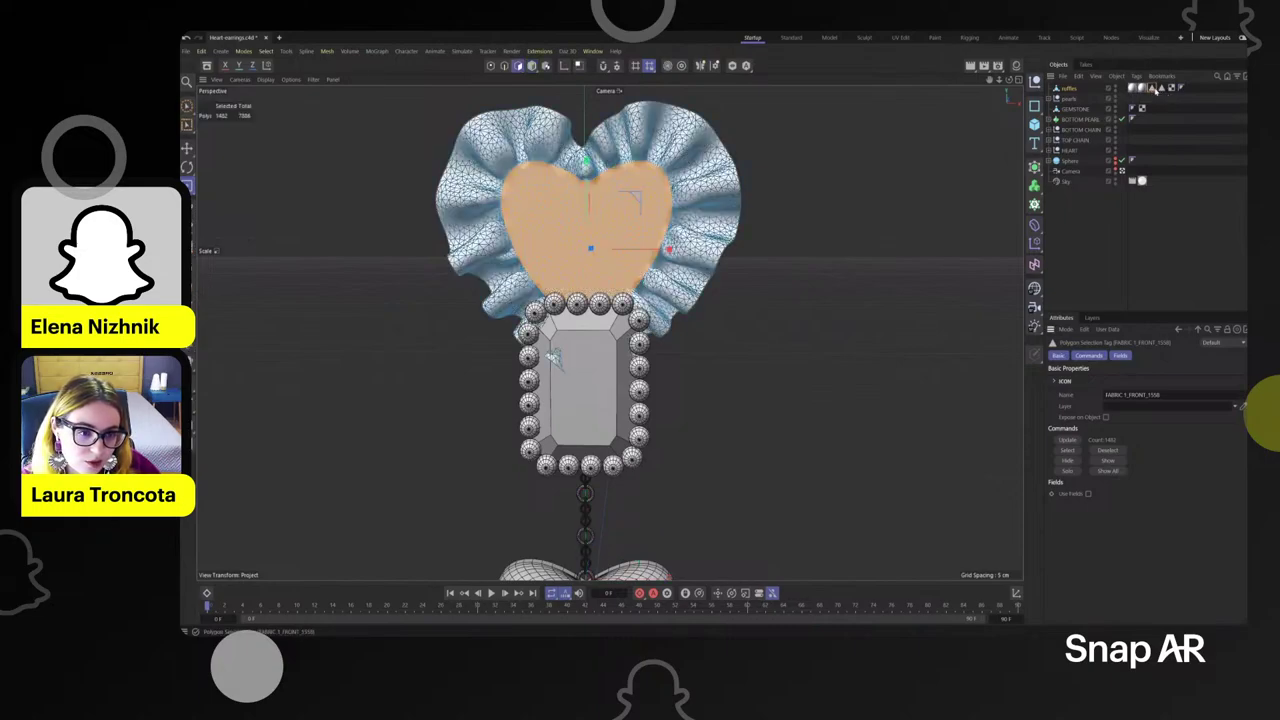
scroll(590, 216, "up", 3)
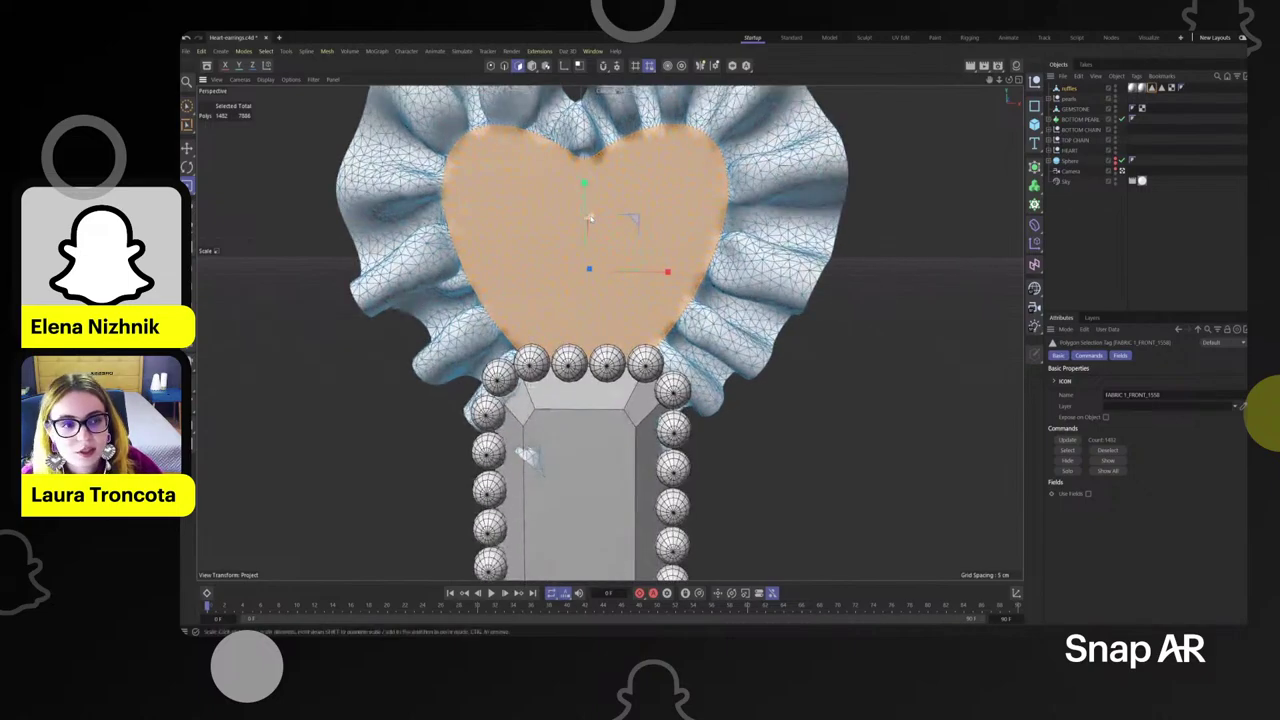
scroll(590, 216, "down", 3)
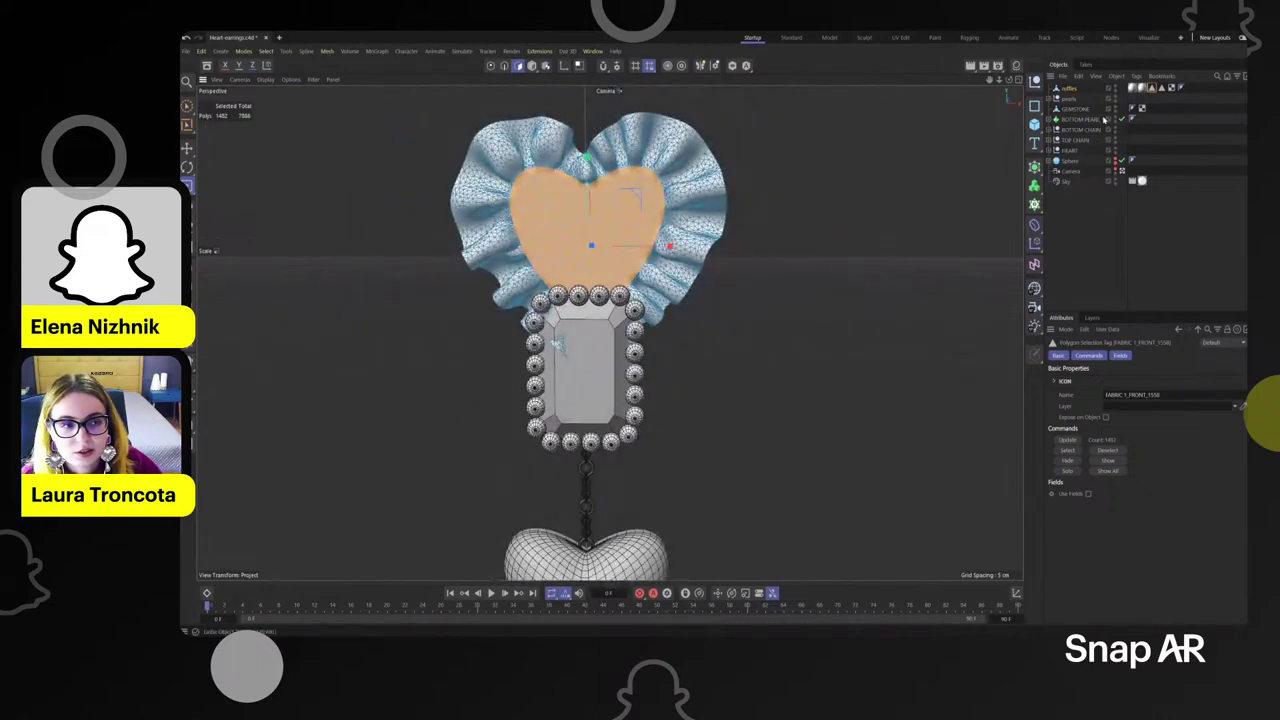
key("Delete")
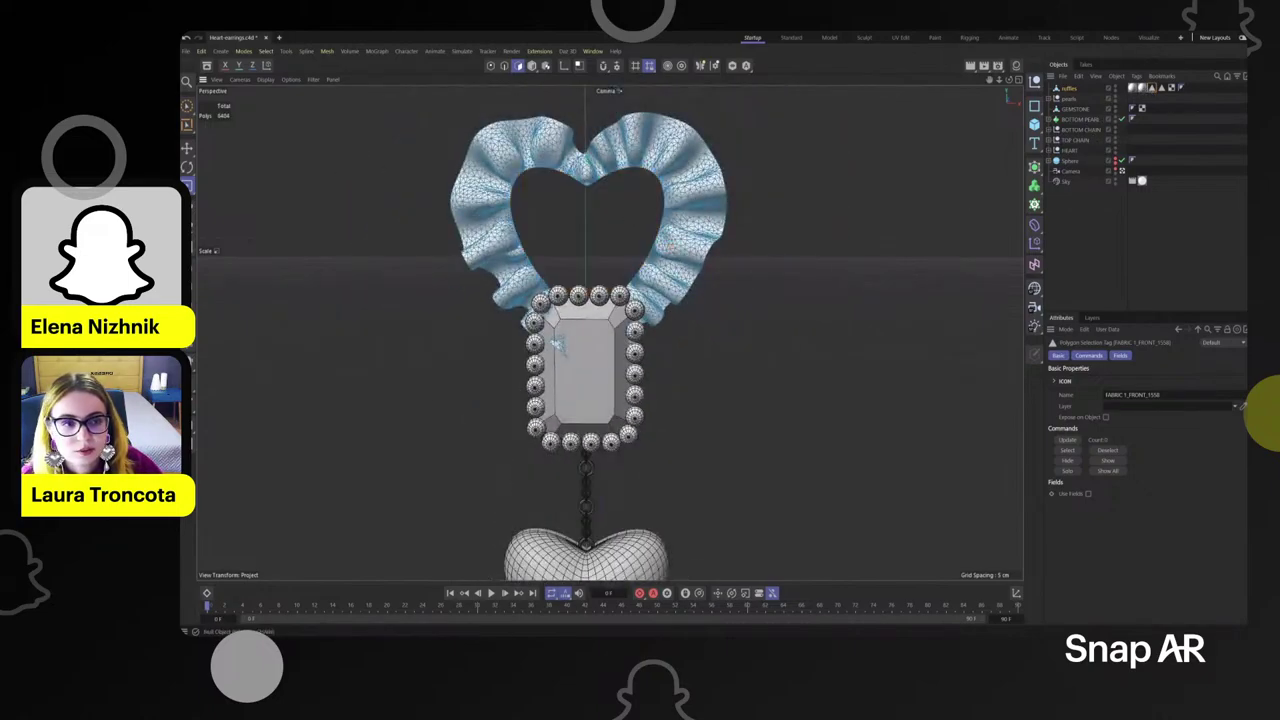
- Remove both imported fabric material tags from the ruffles object
left_click(1143, 89)
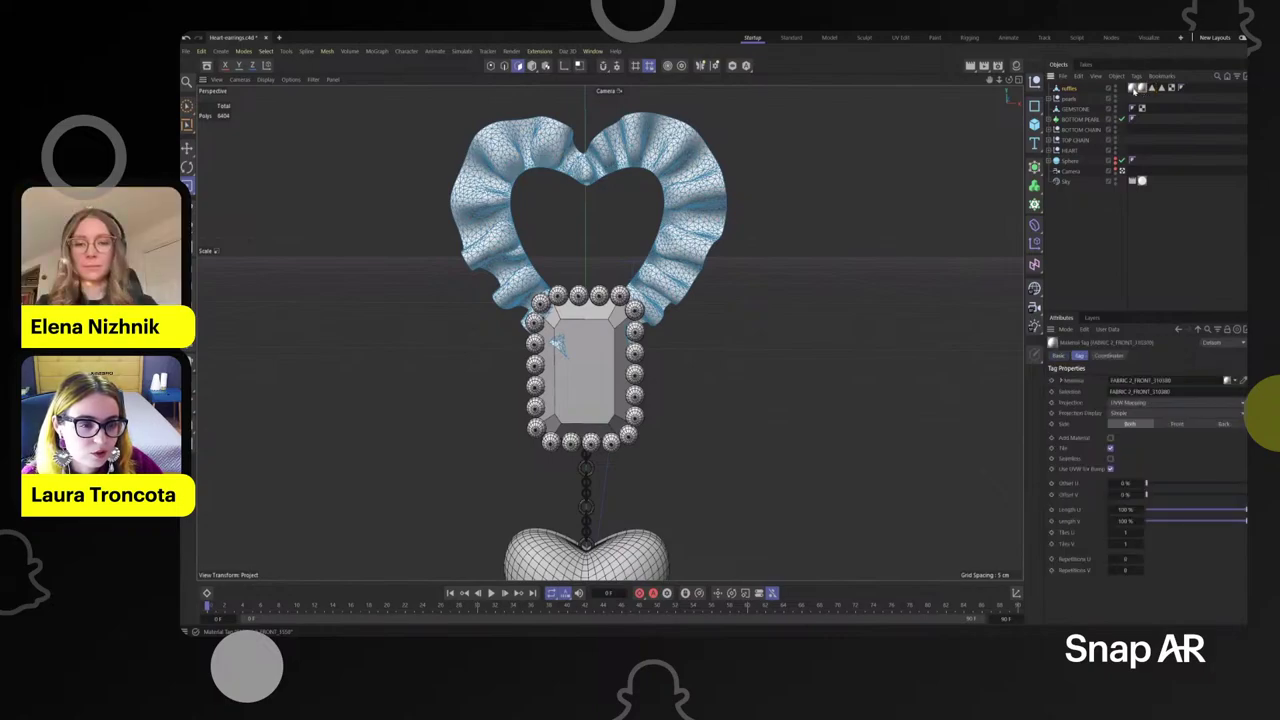
left_click(1133, 89)
key("Delete")
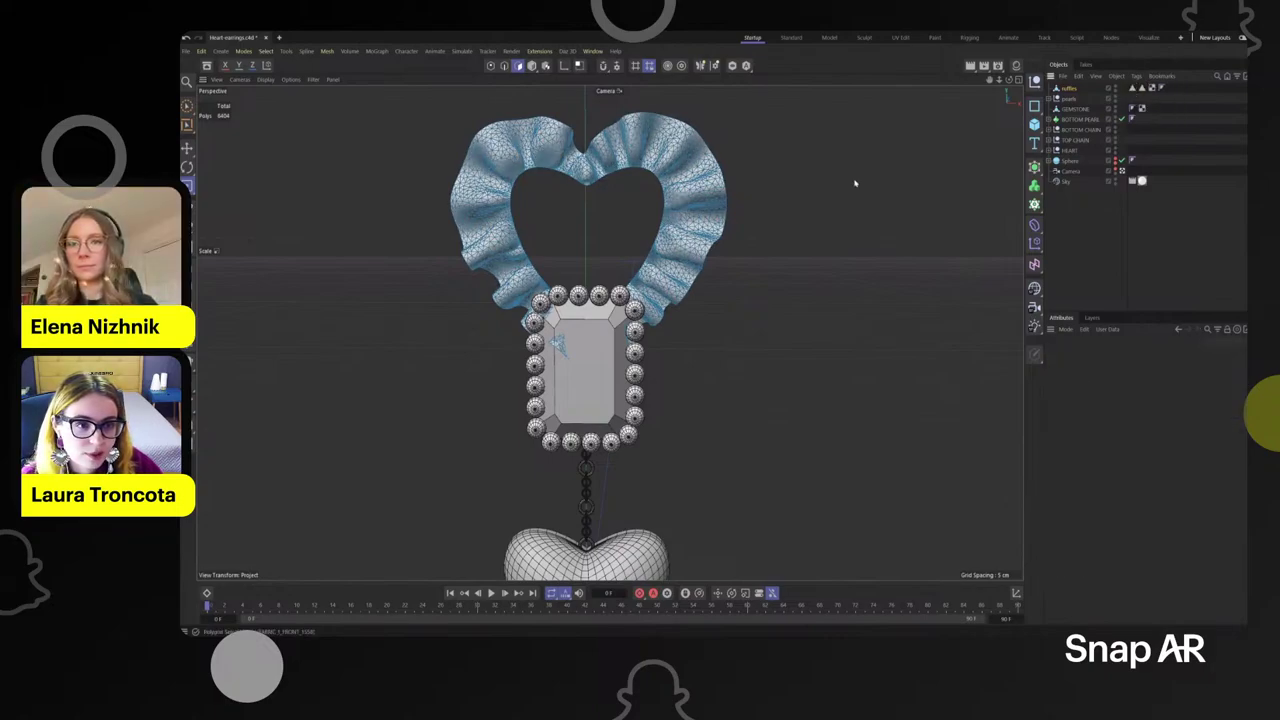
scroll(563, 222, "down", 3)
- Center the ruffles object's axis on all its points with Axis Center
left_click(1068, 89)
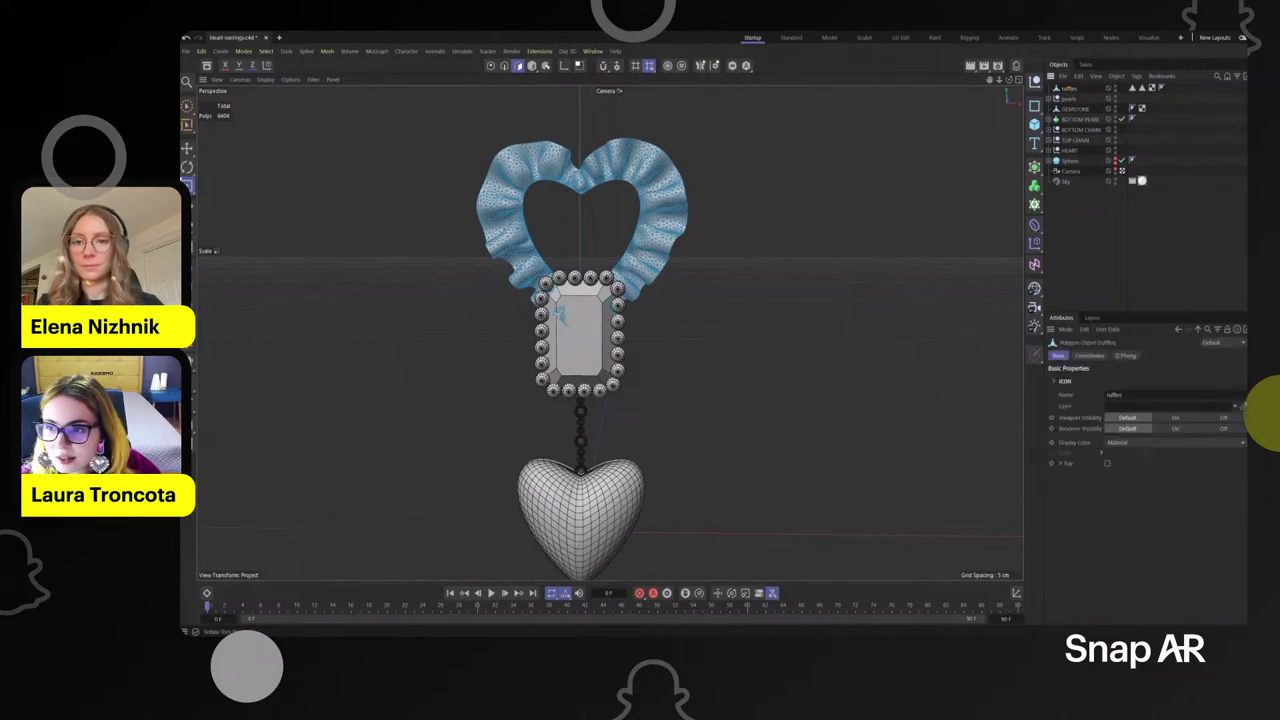
left_click(187, 149)
left_click(531, 66)
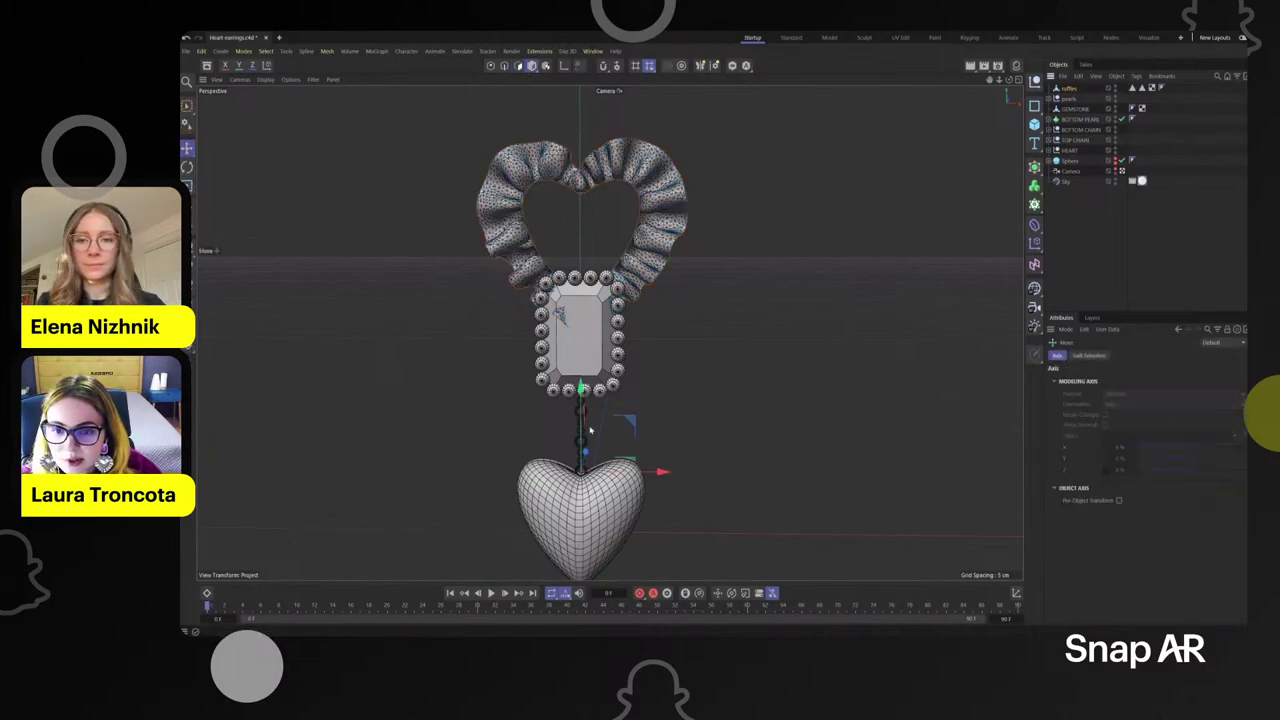
left_click(287, 52)
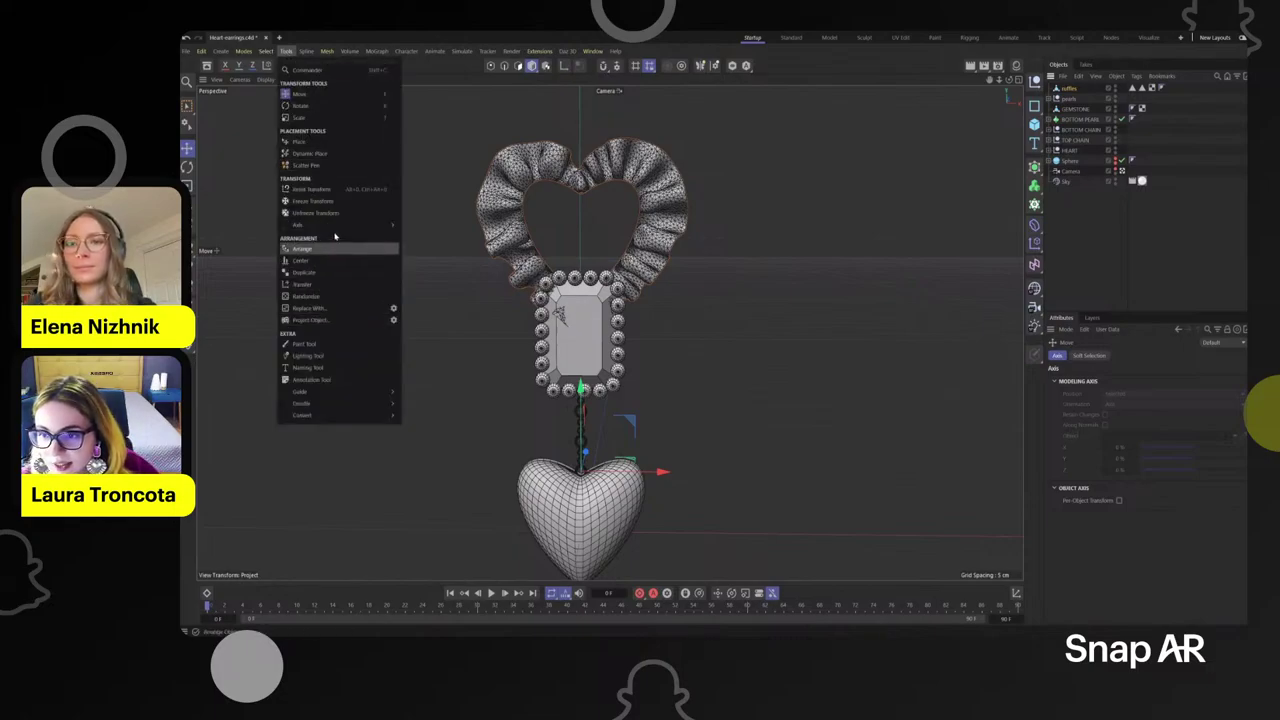
mouse_move(340, 225)
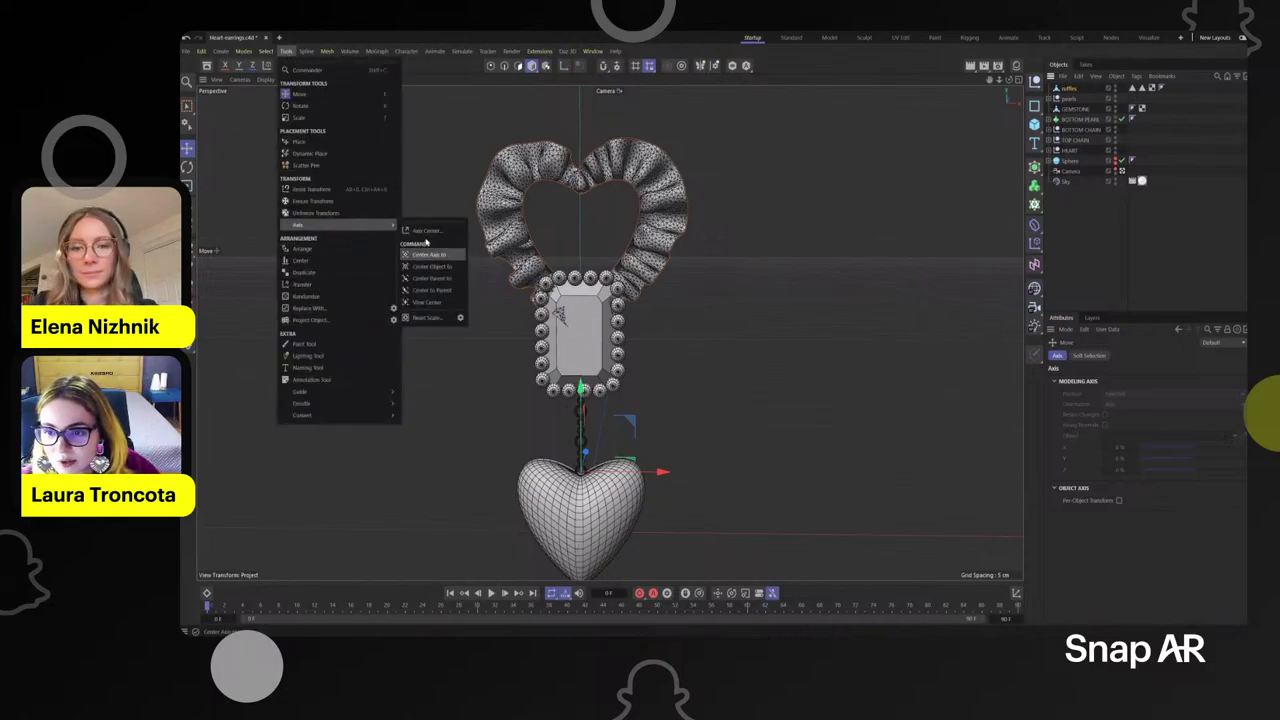
left_click(641, 411)
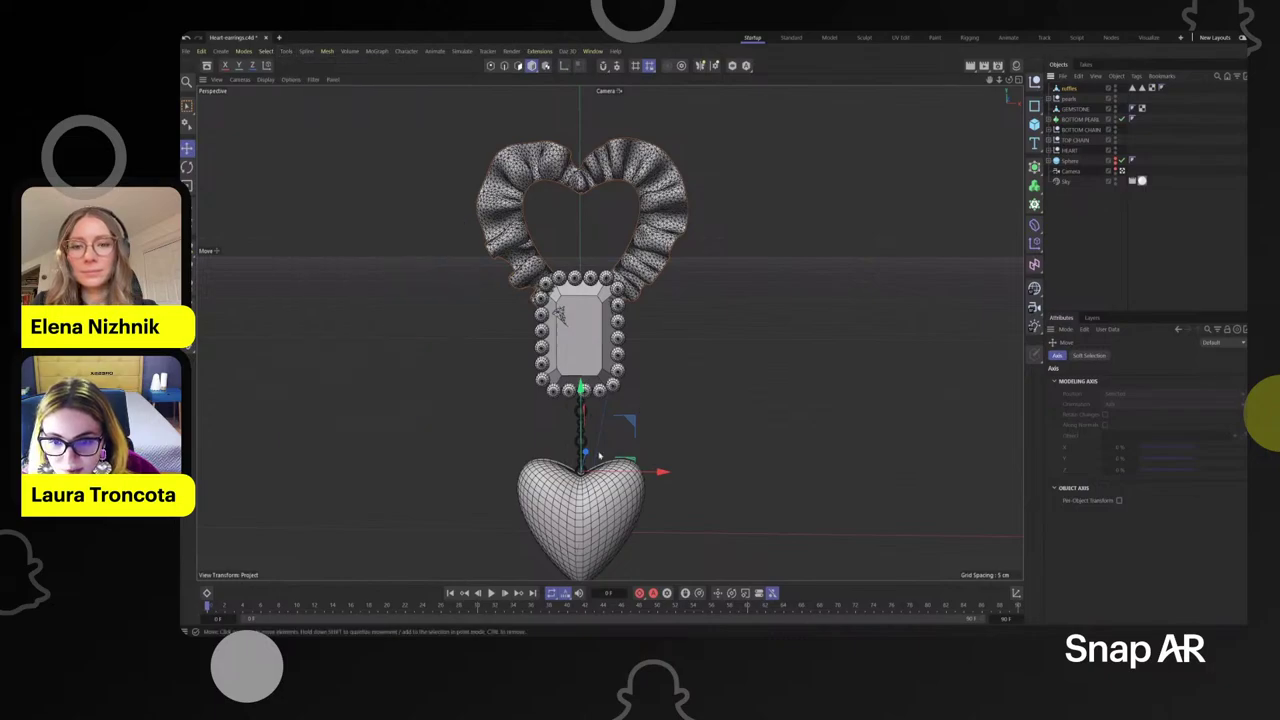
left_click(288, 53)
mouse_move(357, 231)
left_click(418, 231)
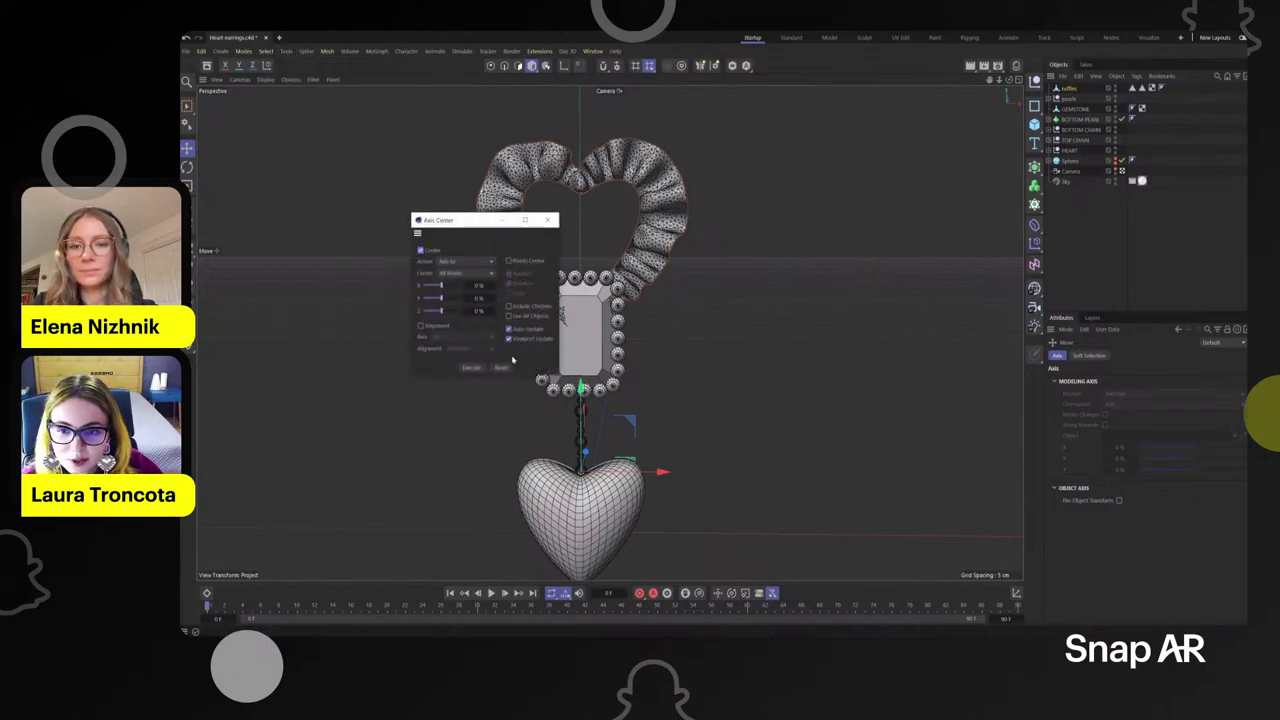
left_click(470, 368)
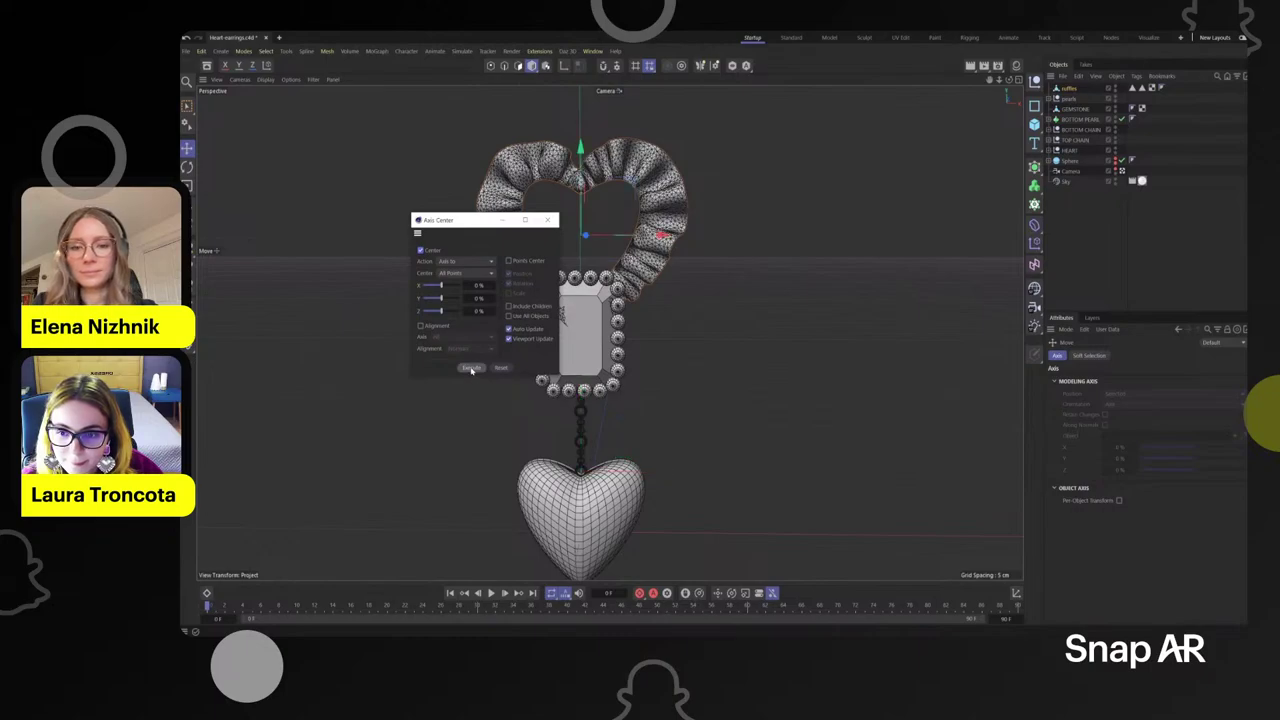
left_click(548, 221)
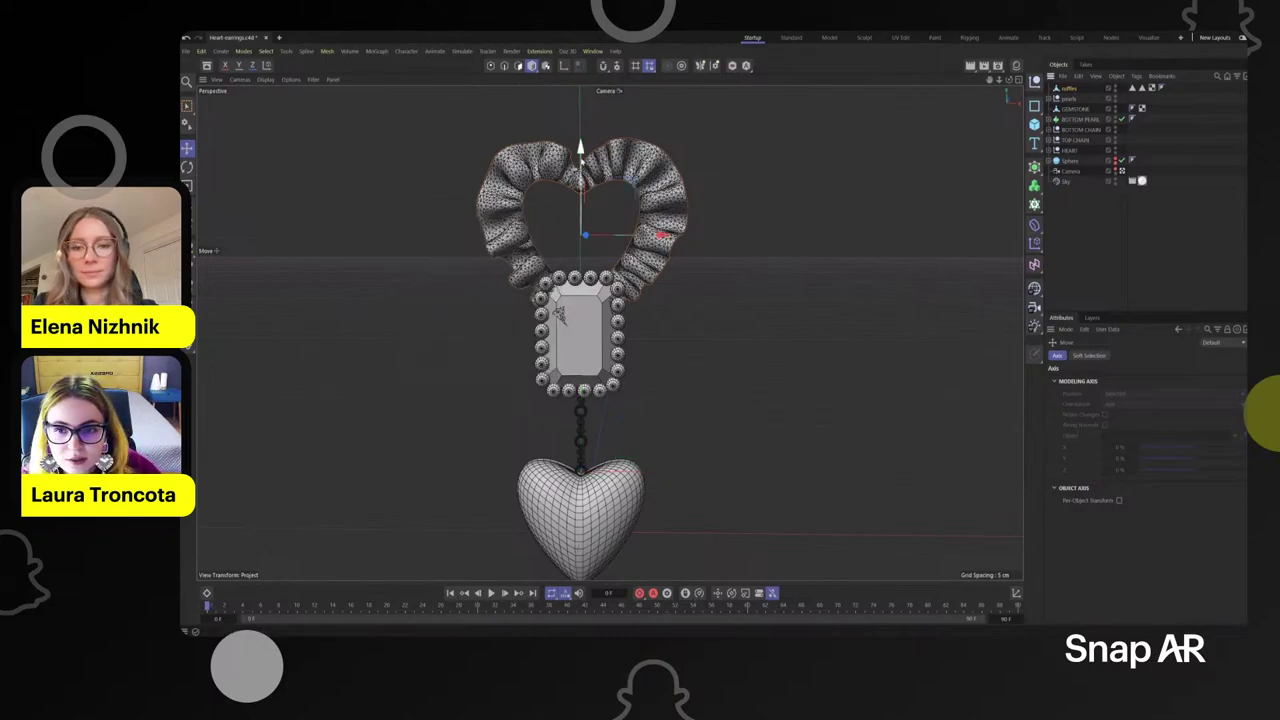
- Lower the ruffle until it frames the earring's heart, and enlarge it slightly
left_click_drag(579, 156, 575, 434)
middle_click_drag(711, 466, 719, 334, "alt")
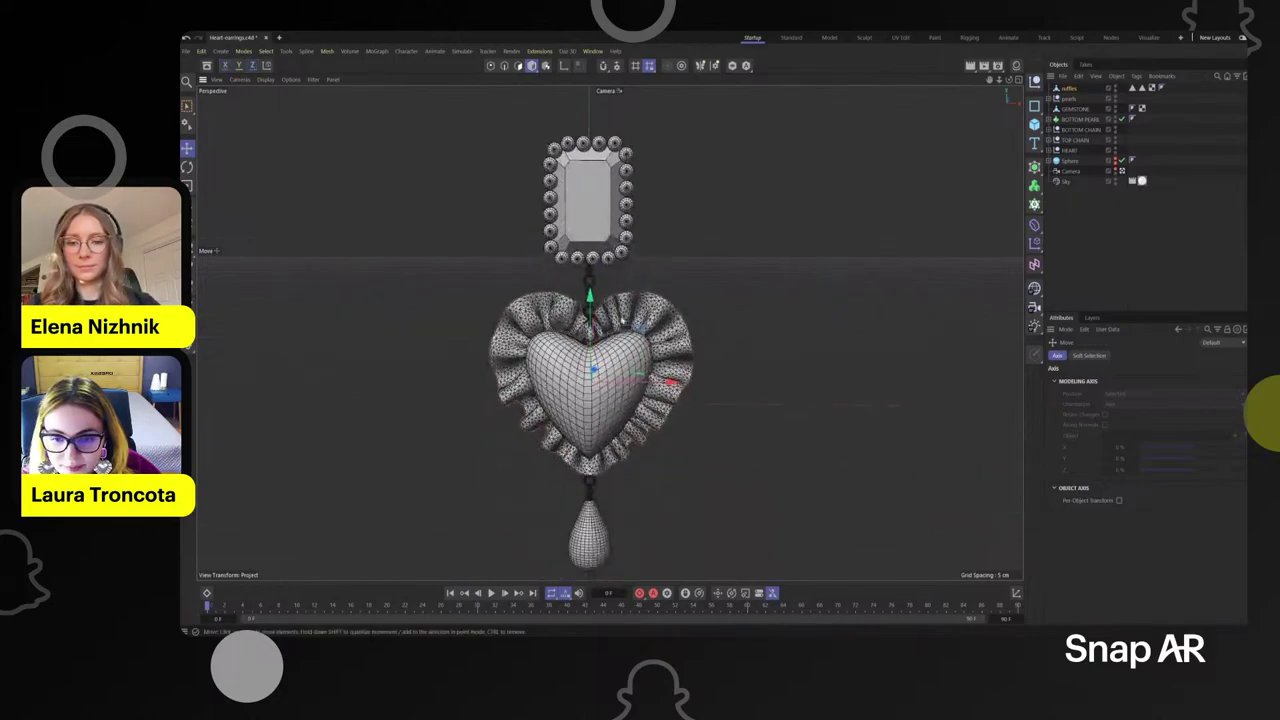
right_click_drag(719, 334, 800, 334, "alt")
left_click_drag(587, 311, 587, 317)
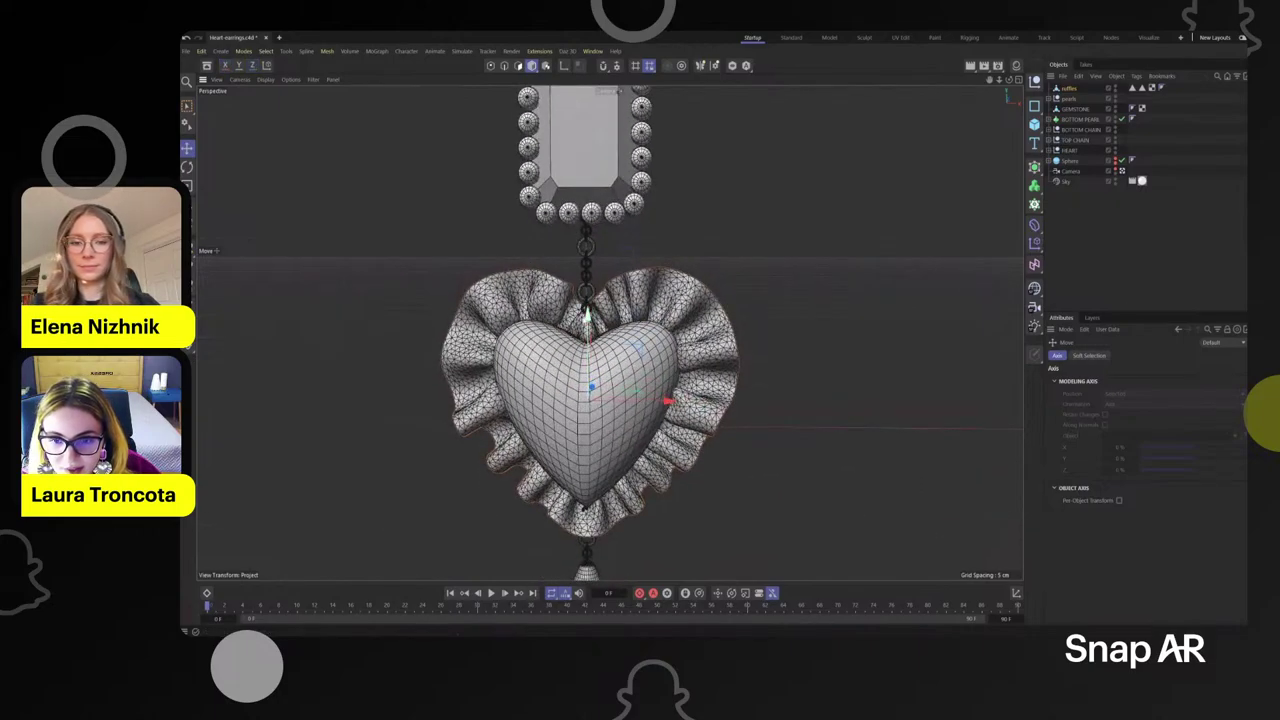
key("t")
left_click_drag(760, 298, 728, 298)
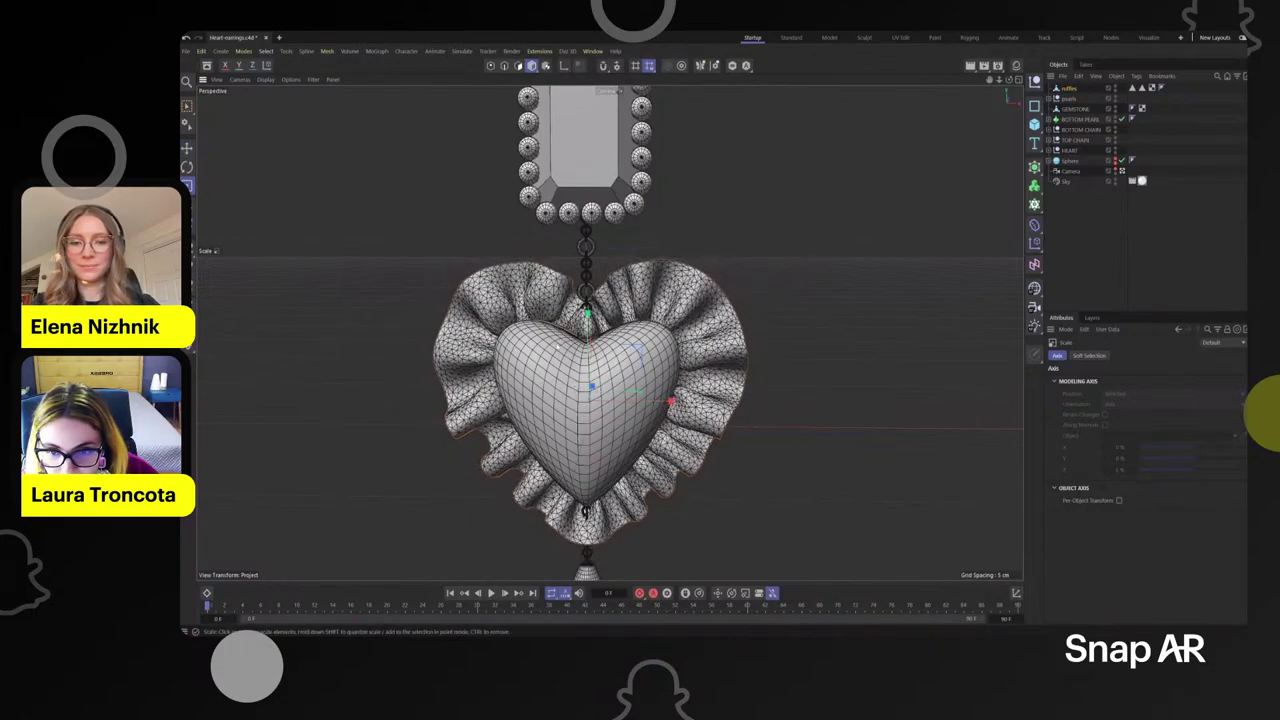
- Shift the ruffle along the Z axis to adjust its depth around the heart
left_click_drag(558, 347, 534, 368, "alt")
scroll(485, 330, "up", 5)
key("s")
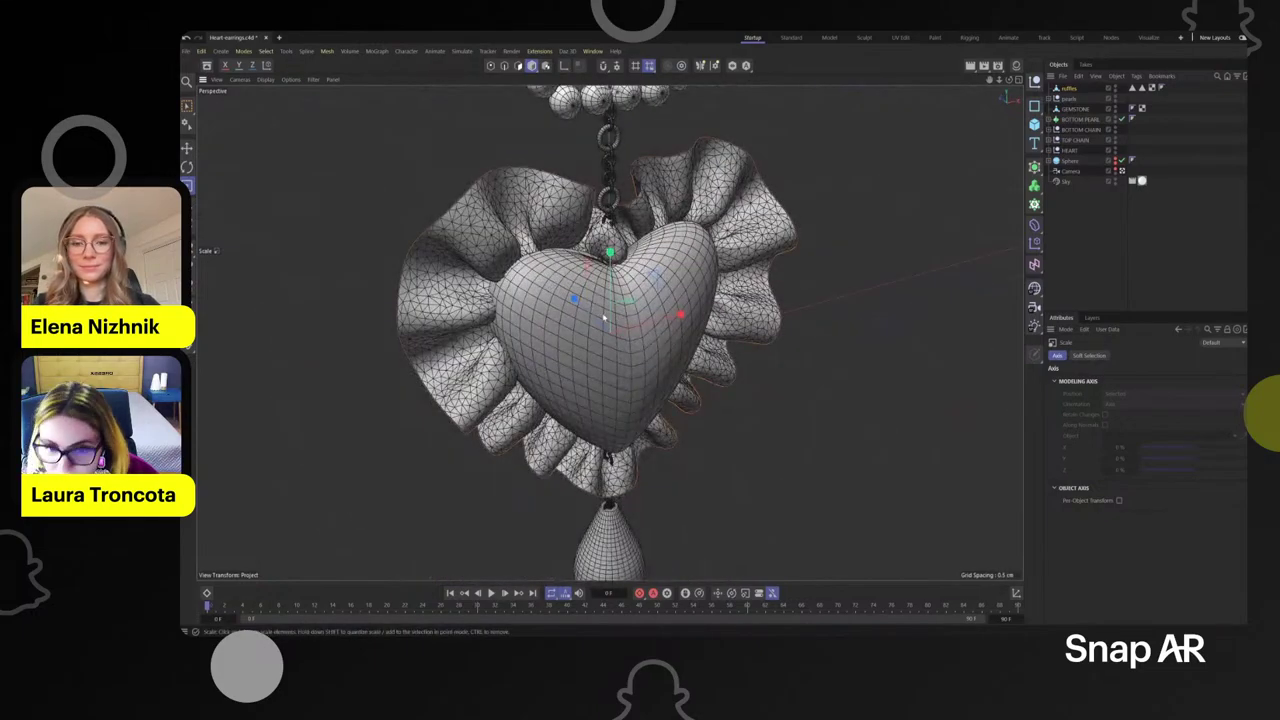
key("e")
left_click_drag(577, 306, 505, 284)
scroll(525, 290, "up", 3)
left_click_drag(736, 221, 731, 222, "alt")
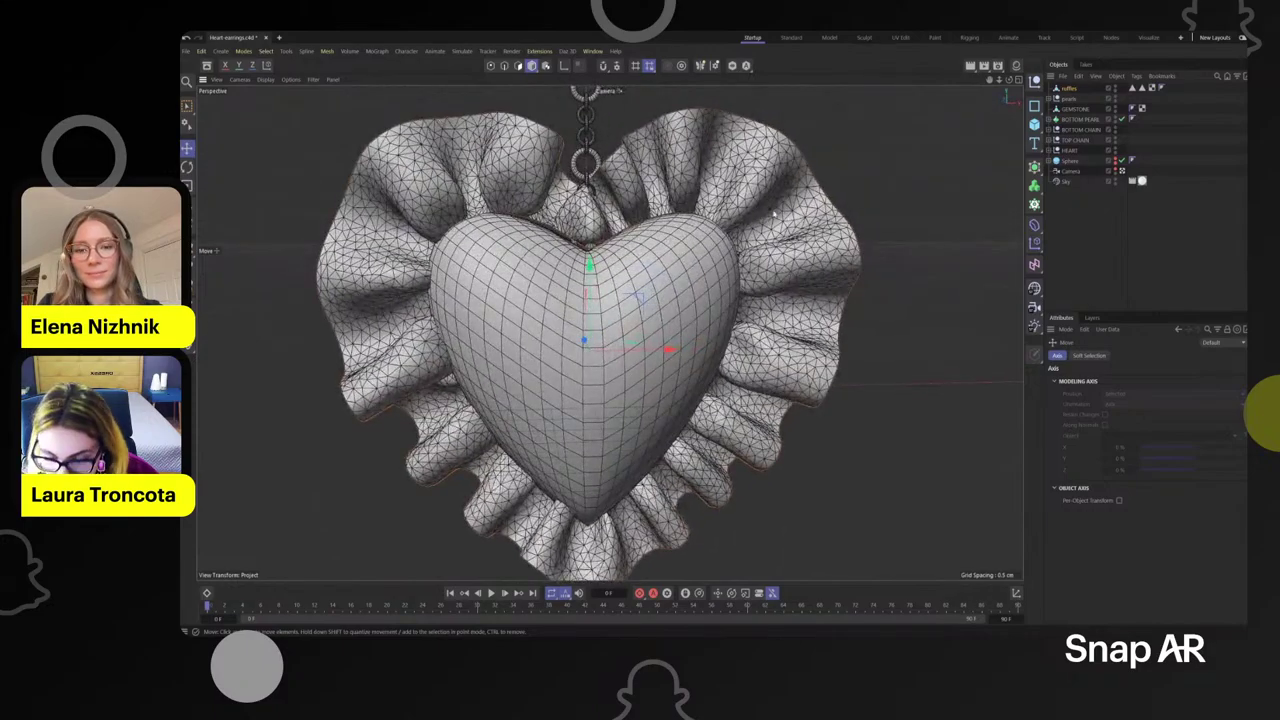
- Scale the ruffle down slightly and set its X position to 0 cm to center it on the heart
key("t")
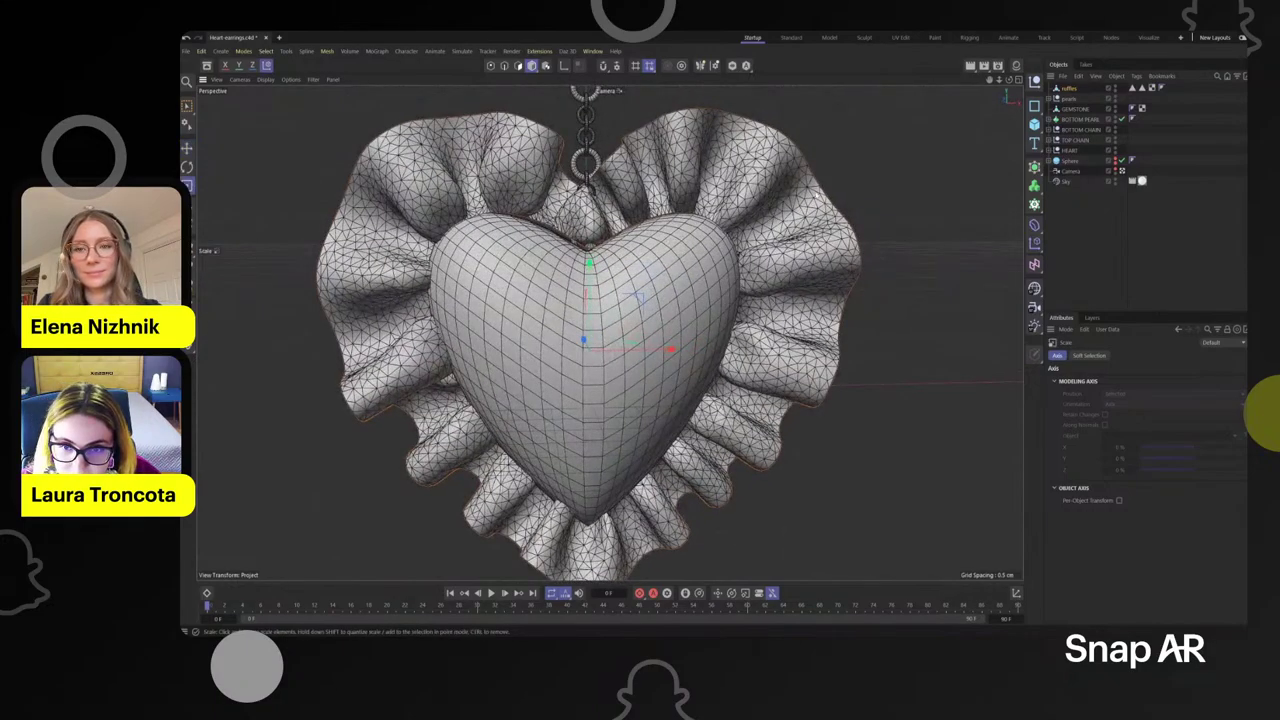
left_click_drag(676, 349, 692, 338)
left_click(1073, 90)
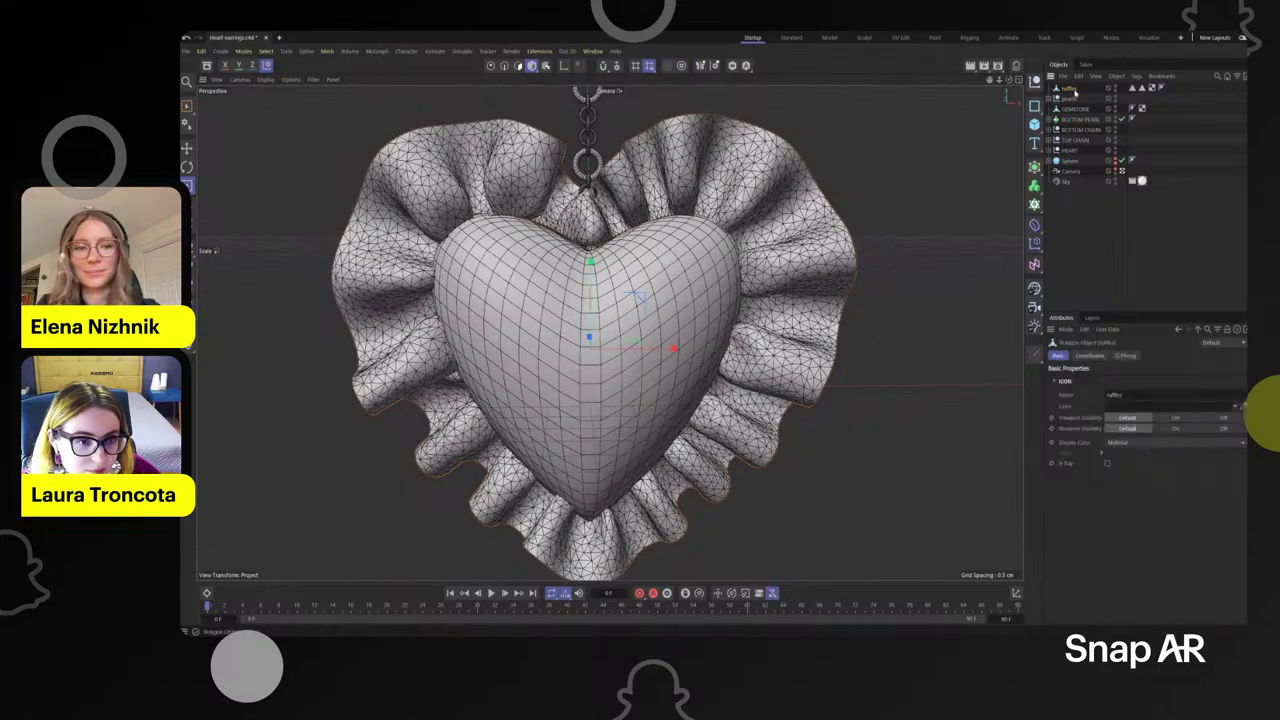
left_click(1090, 356)
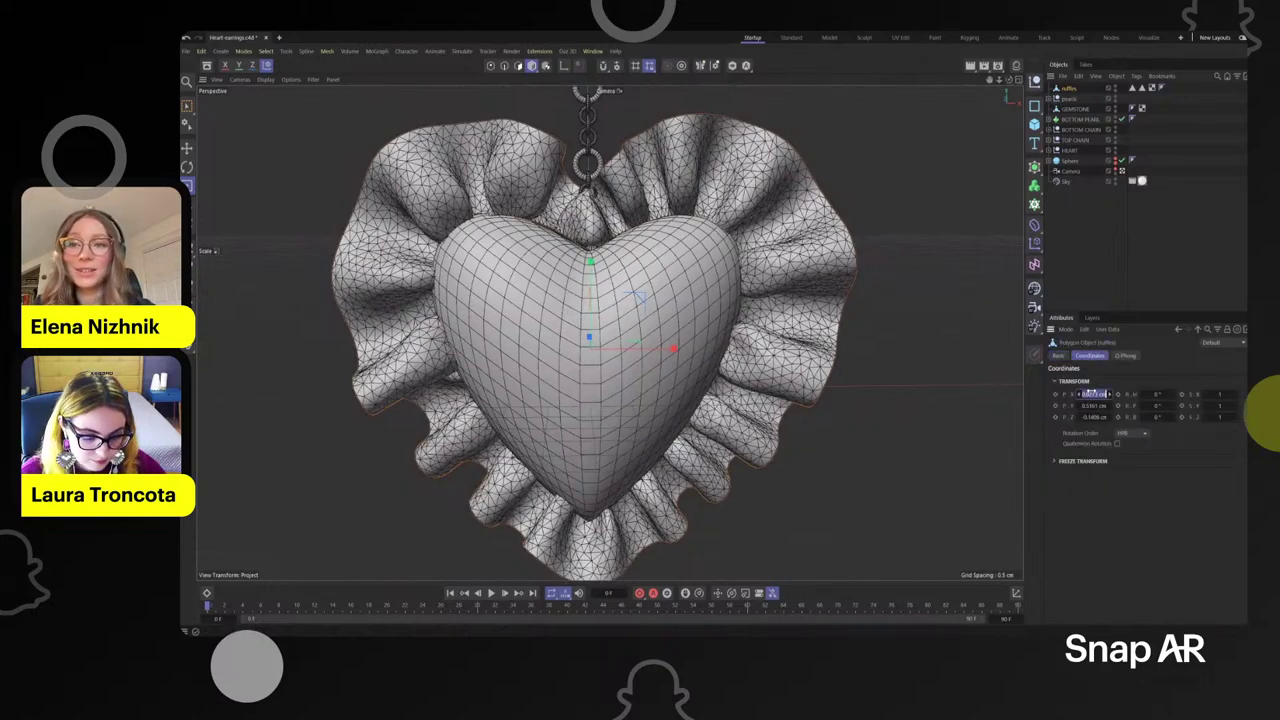
key("Return")
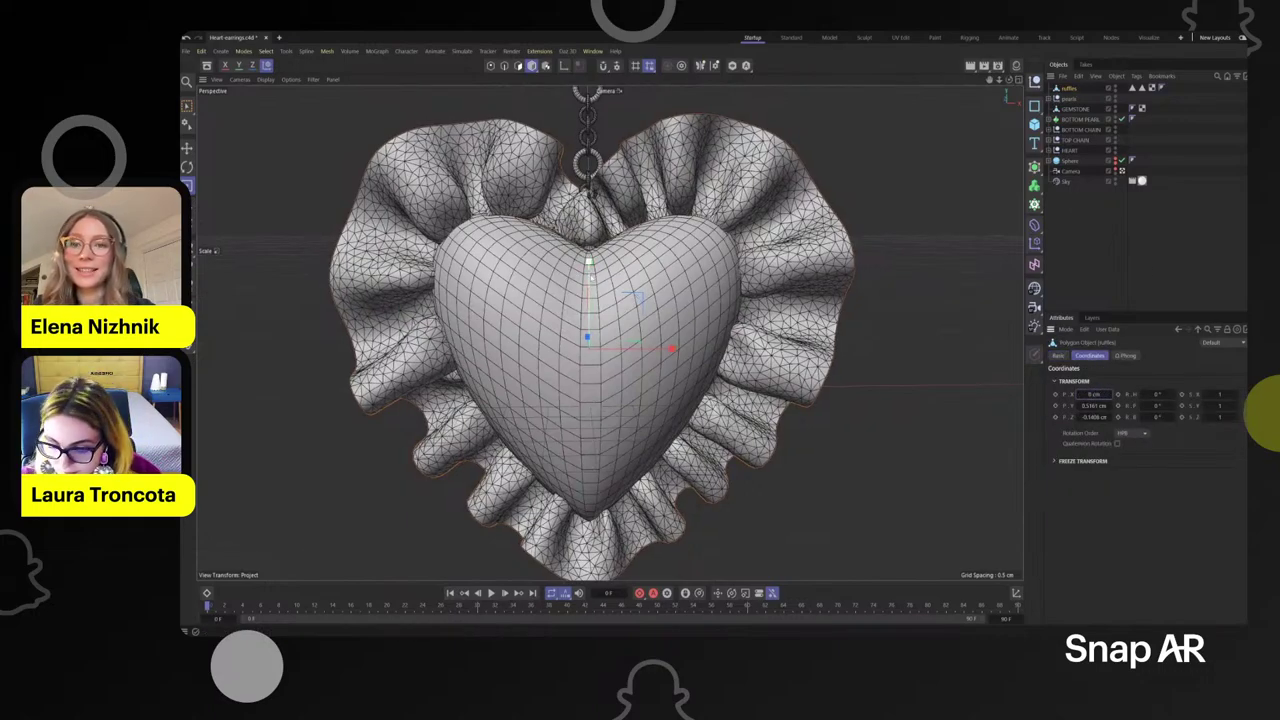
key("e")
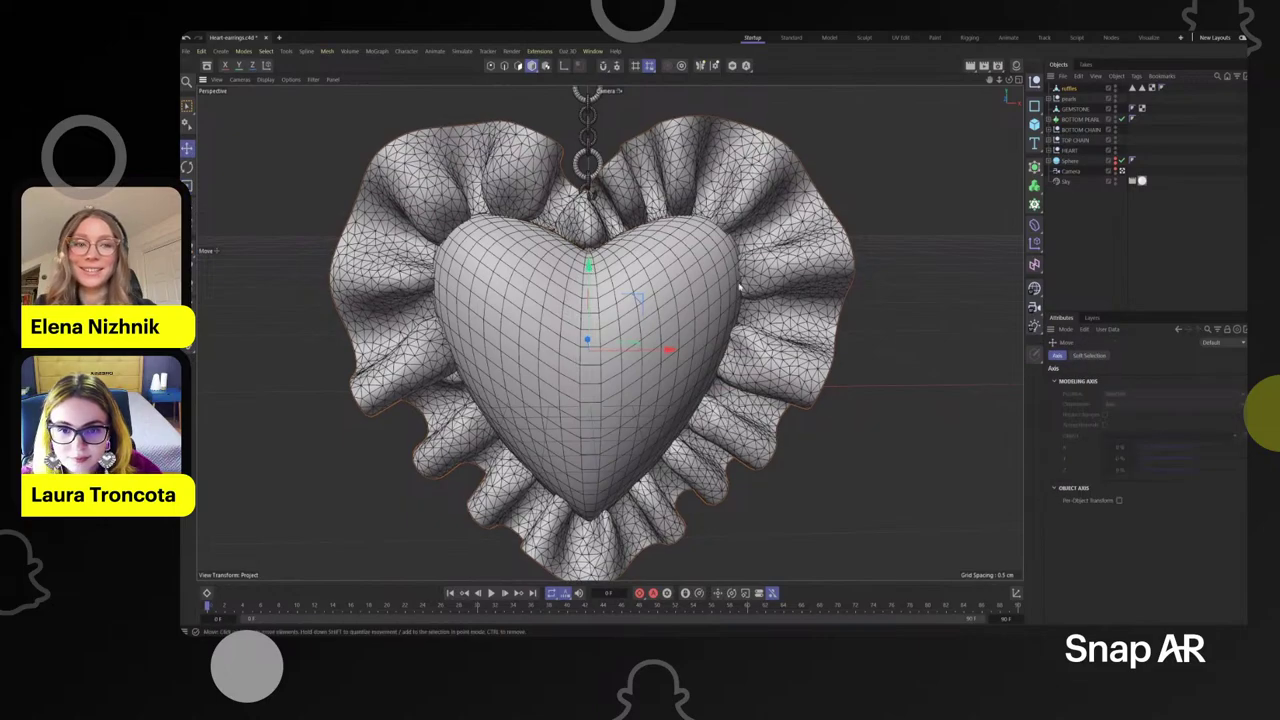
- Fine-tune the ruffle's scale and lower it slightly so it sits evenly around the heart
left_click_drag(746, 291, 662, 315, "alt")
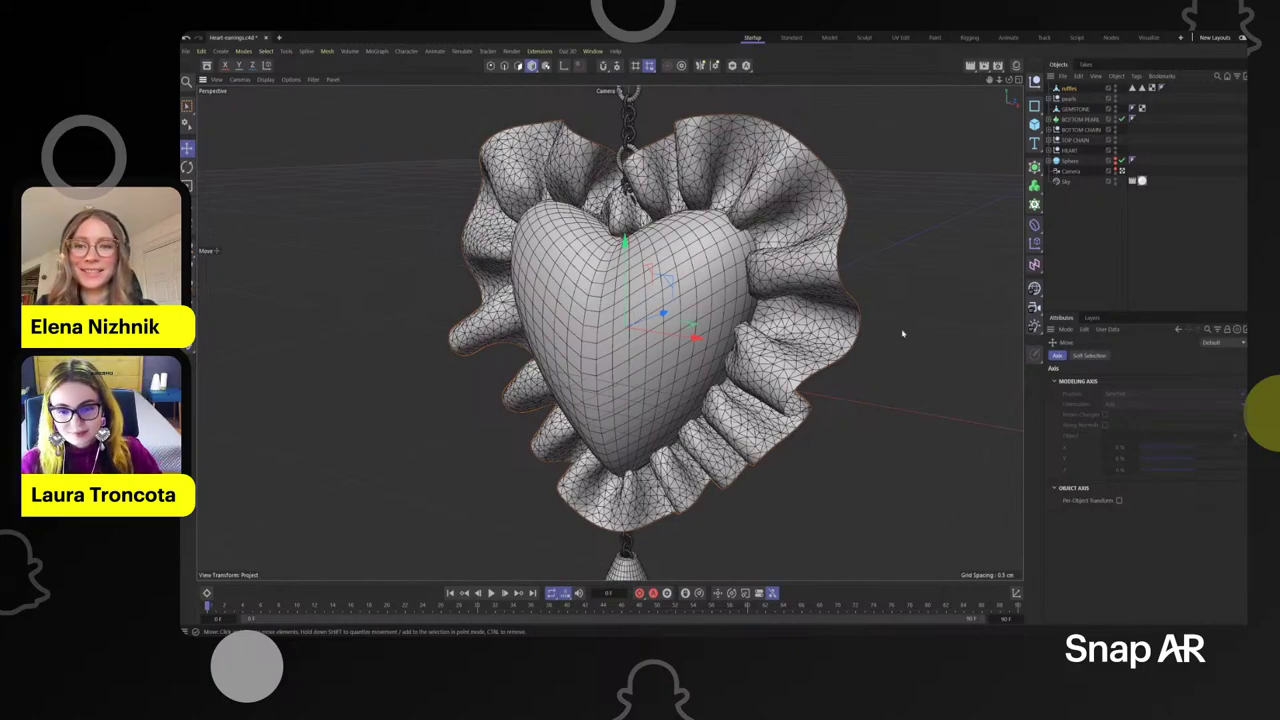
left_click_drag(902, 333, 889, 255, "alt")
key("t")
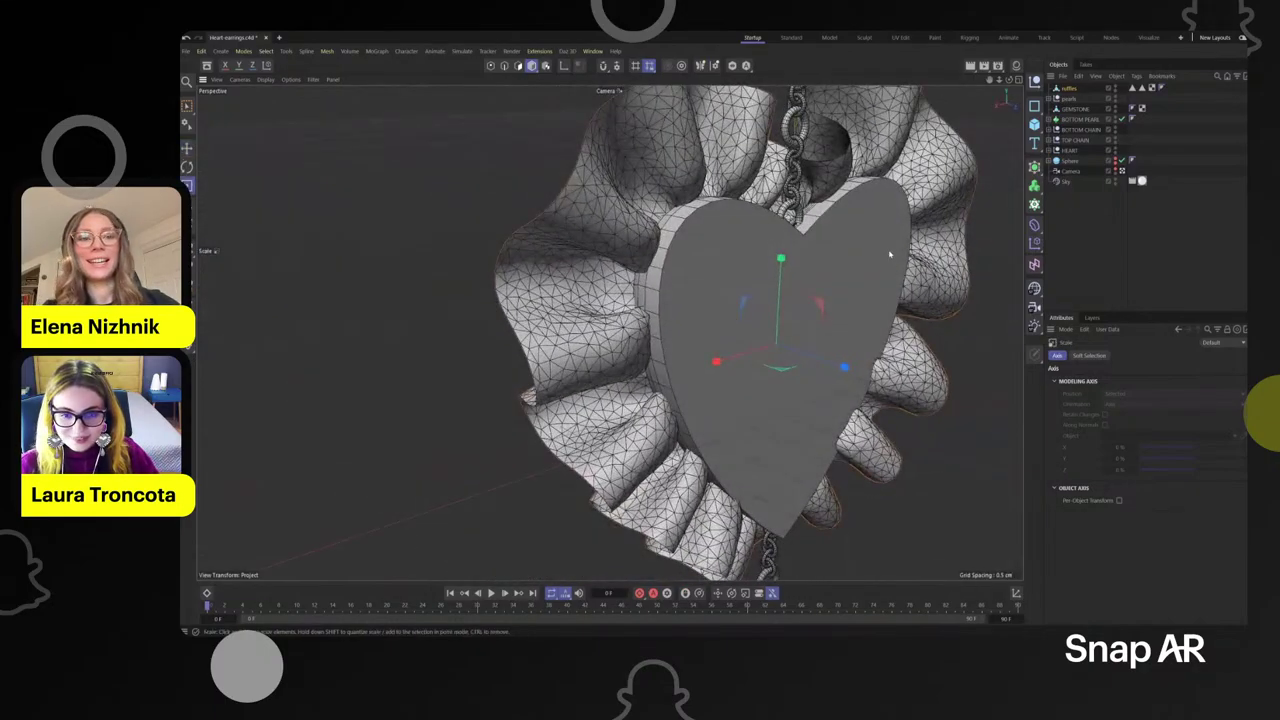
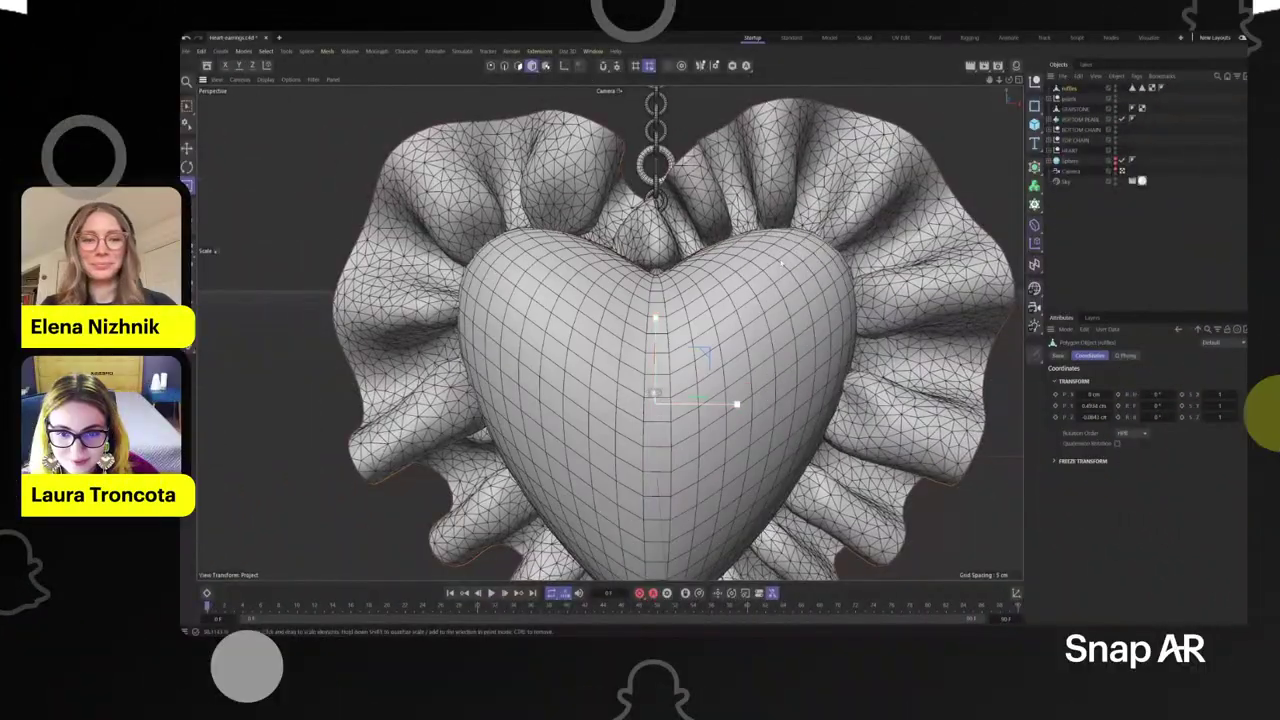
left_click_drag(737, 400, 728, 300, "alt")
left_click_drag(775, 243, 835, 225)
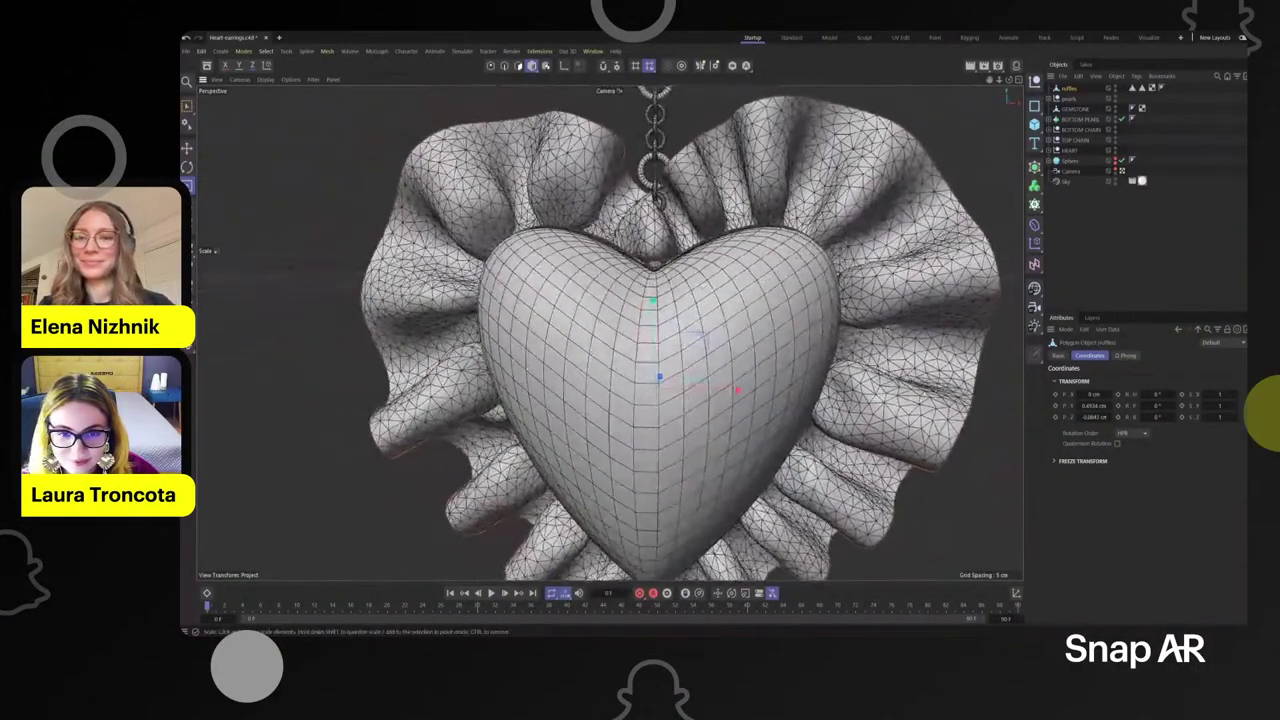
key("e")
left_click_drag(654, 306, 655, 303)
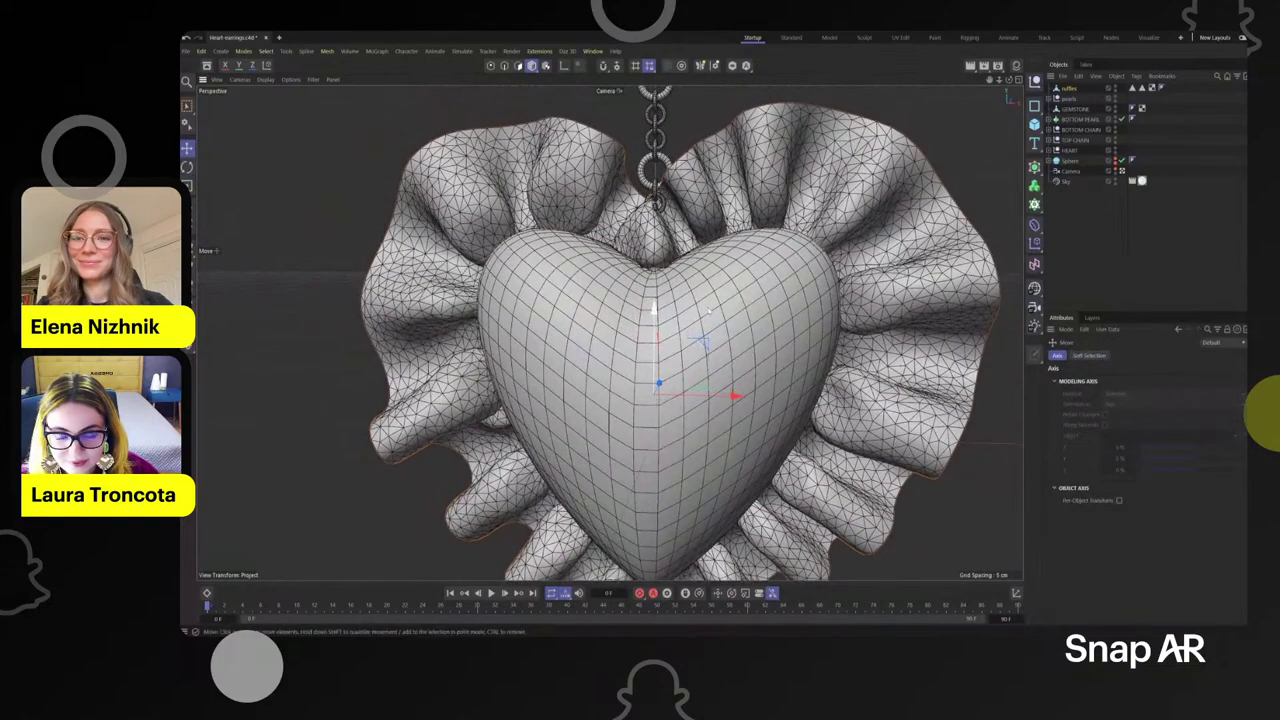
- Deselect the ruffle and check its fit around the heart and chain in the front and perspective views
middle_click(715, 366)
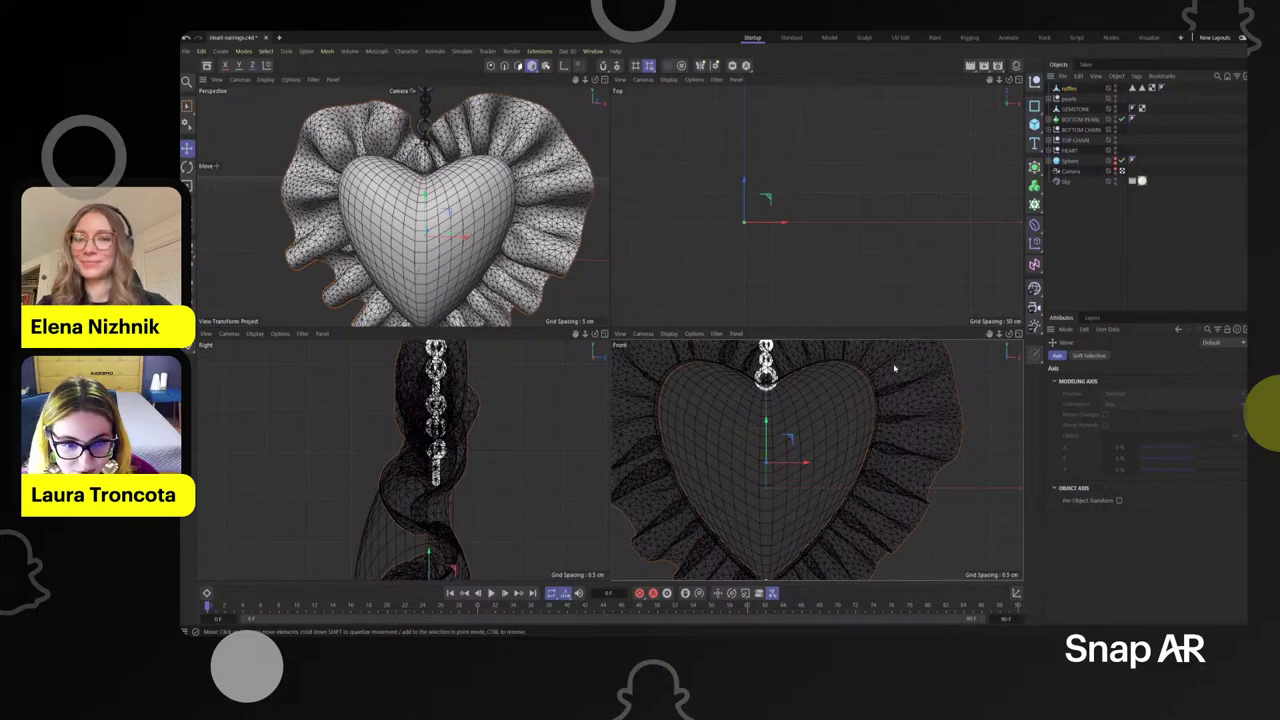
scroll(871, 388, "up", 6)
scroll(871, 387, "down", 2)
middle_click_drag(820, 384, 1018, 486, "alt")
middle_click_drag(816, 460, 656, 198, "alt")
middle_click(439, 237)
scroll(640, 310, "down", 6)
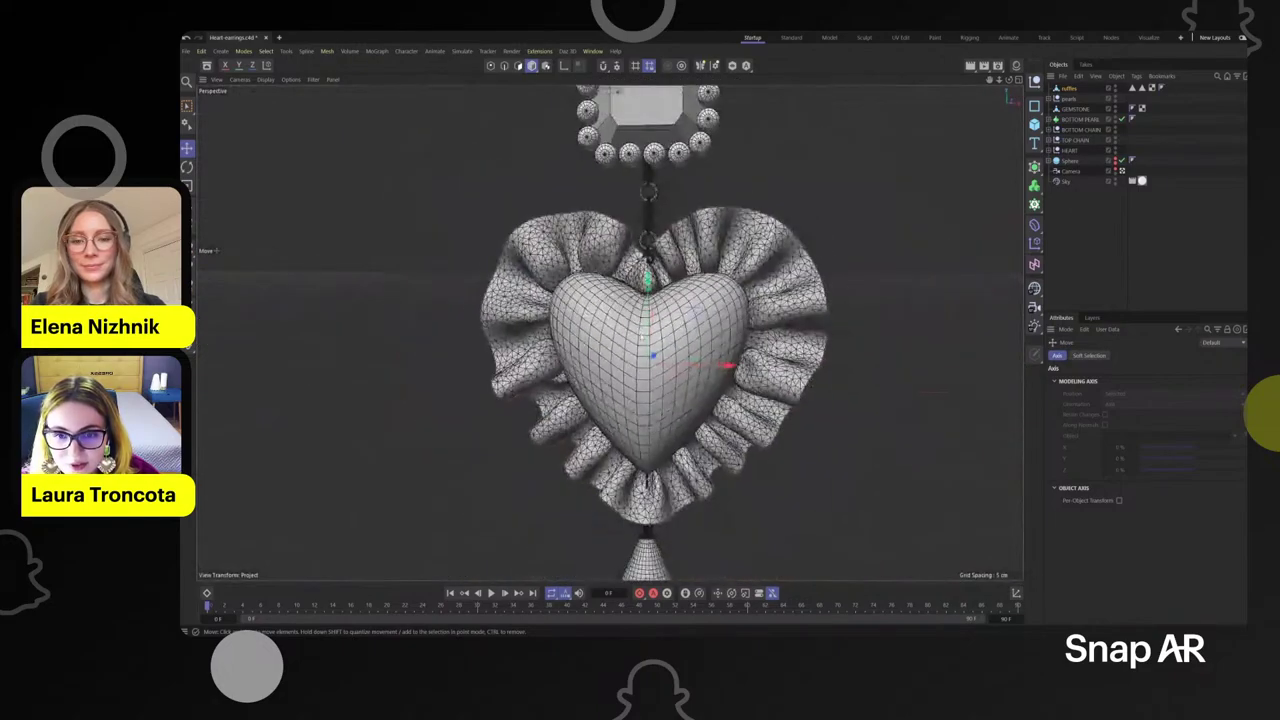
left_click_drag(791, 374, 809, 370, "alt")
scroll(808, 370, "up", 2)
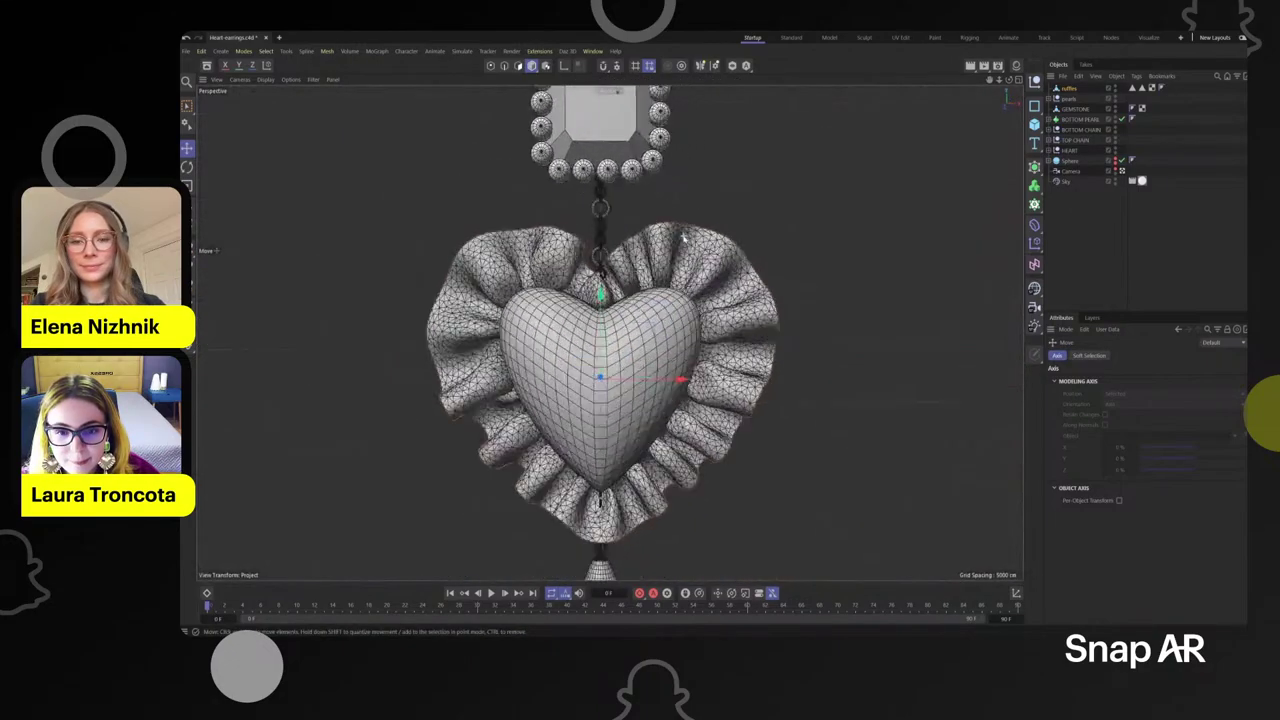
left_click(781, 266)
mouse_move(430, 342)
left_mouse_down("alt")
mouse_move(469, 346)
mouse_move(391, 354)
mouse_move(452, 352)
mouse_move(436, 352)
left_mouse_up("alt")
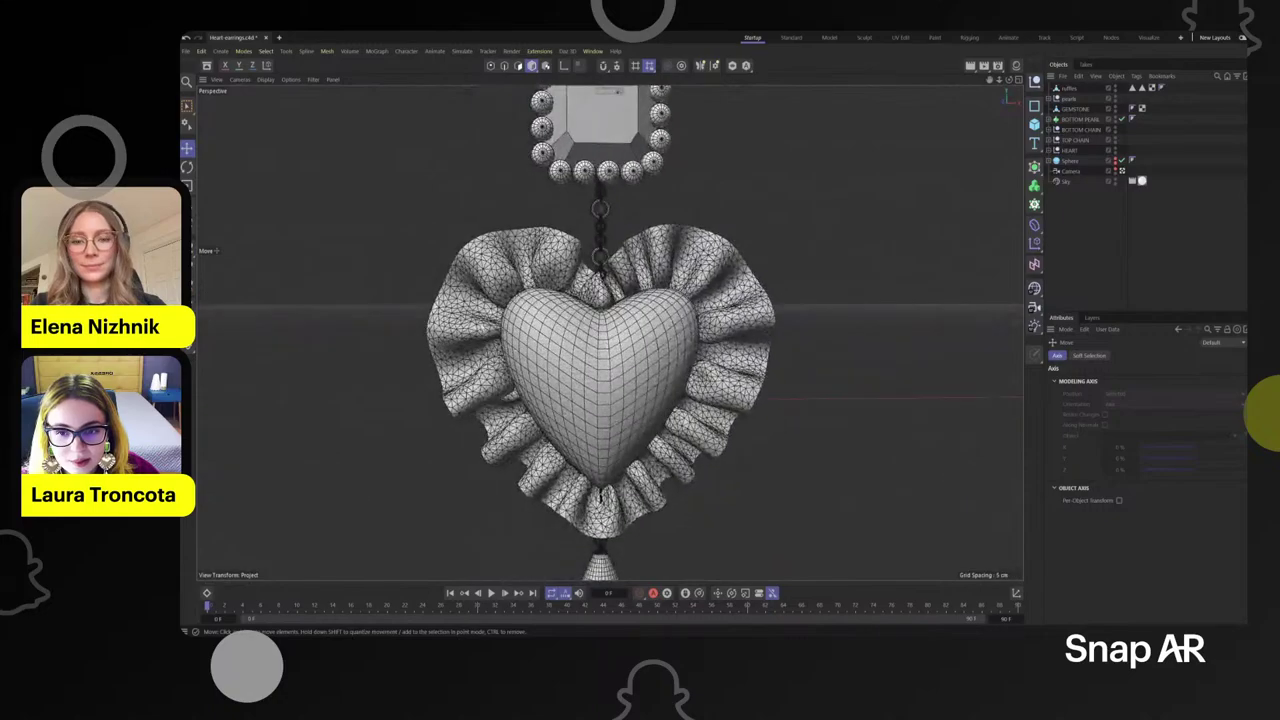
scroll(604, 273, "down", 2)
middle_click_drag(602, 270, 588, 299, "alt")
scroll(588, 299, "up", 5)
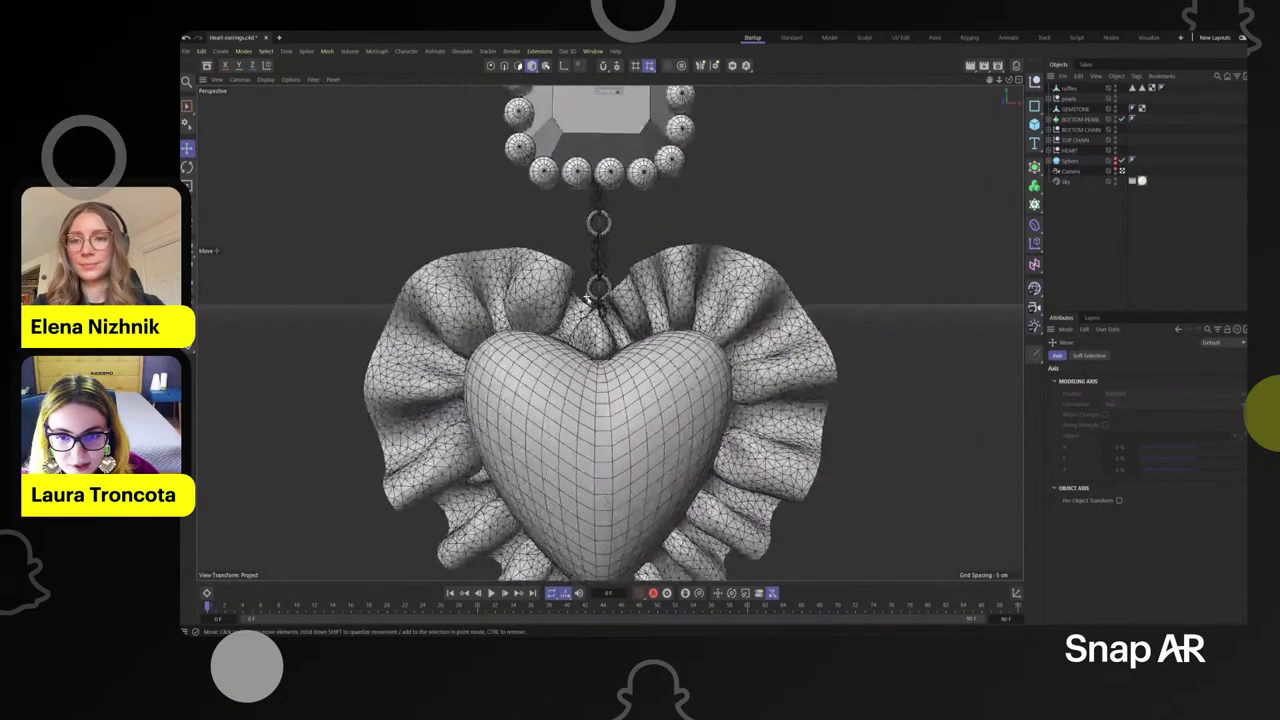
scroll(588, 299, "up", 5)
left_click_drag(588, 299, 659, 90, "alt")
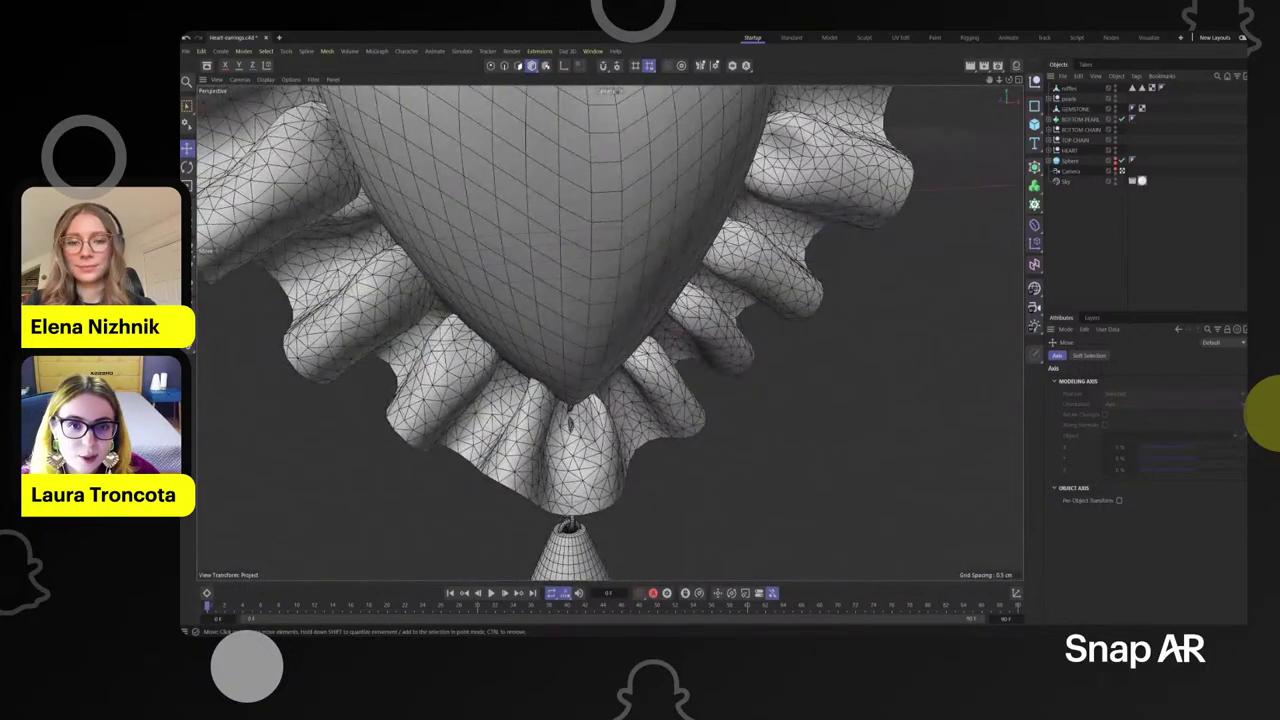
- Switch to the Sculpt layout and use the Inflate brush on the ruffles object's fold at the heart's lower tip to cover the chain
left_click(864, 38)
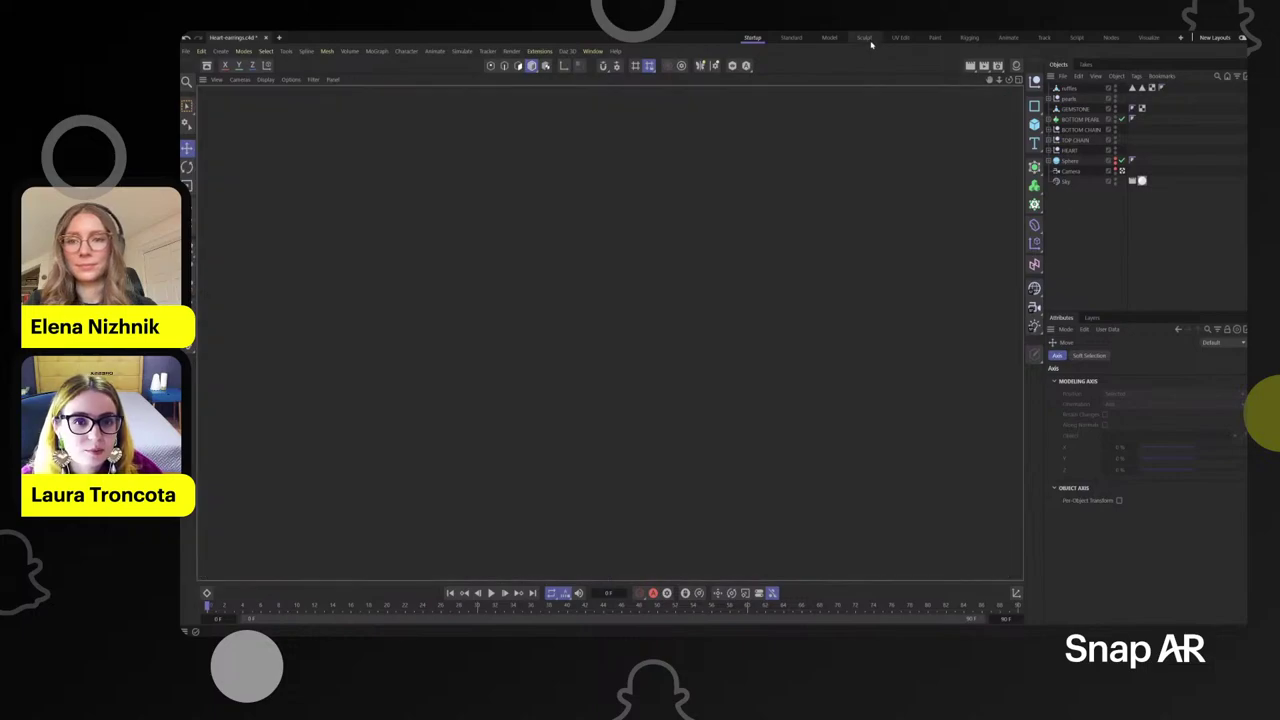
left_click(1246, 126)
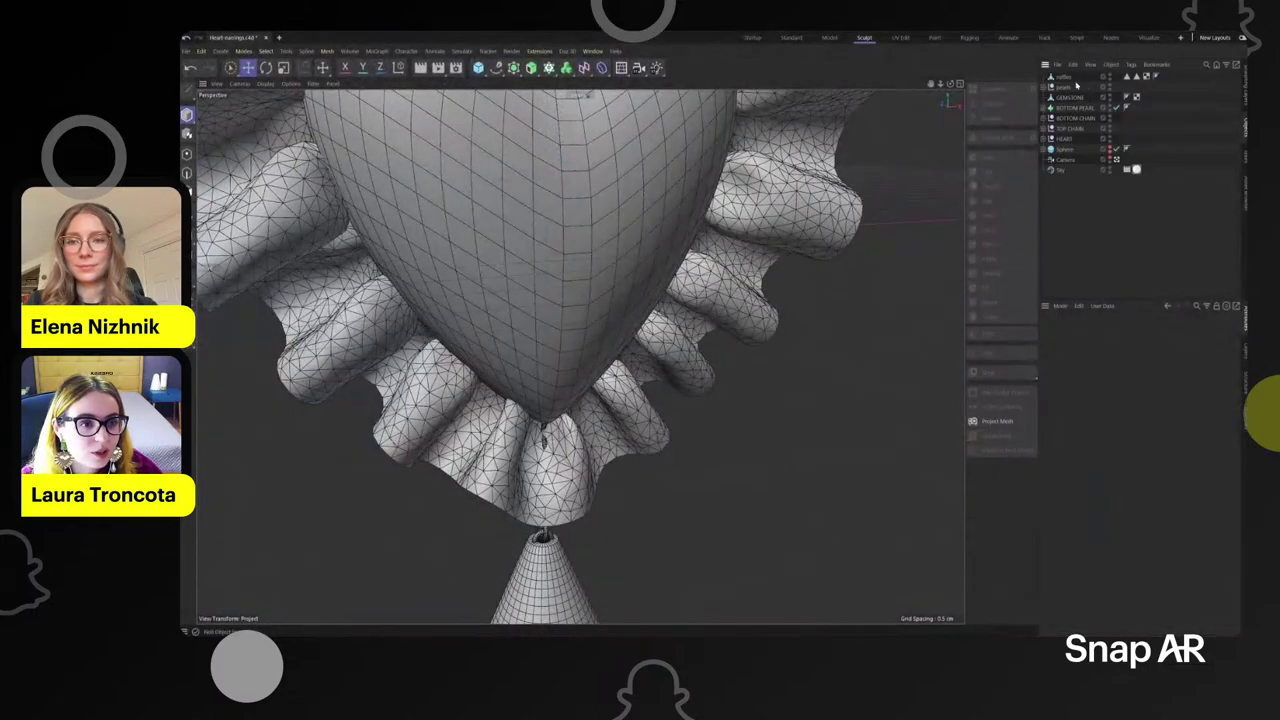
left_click(1066, 78)
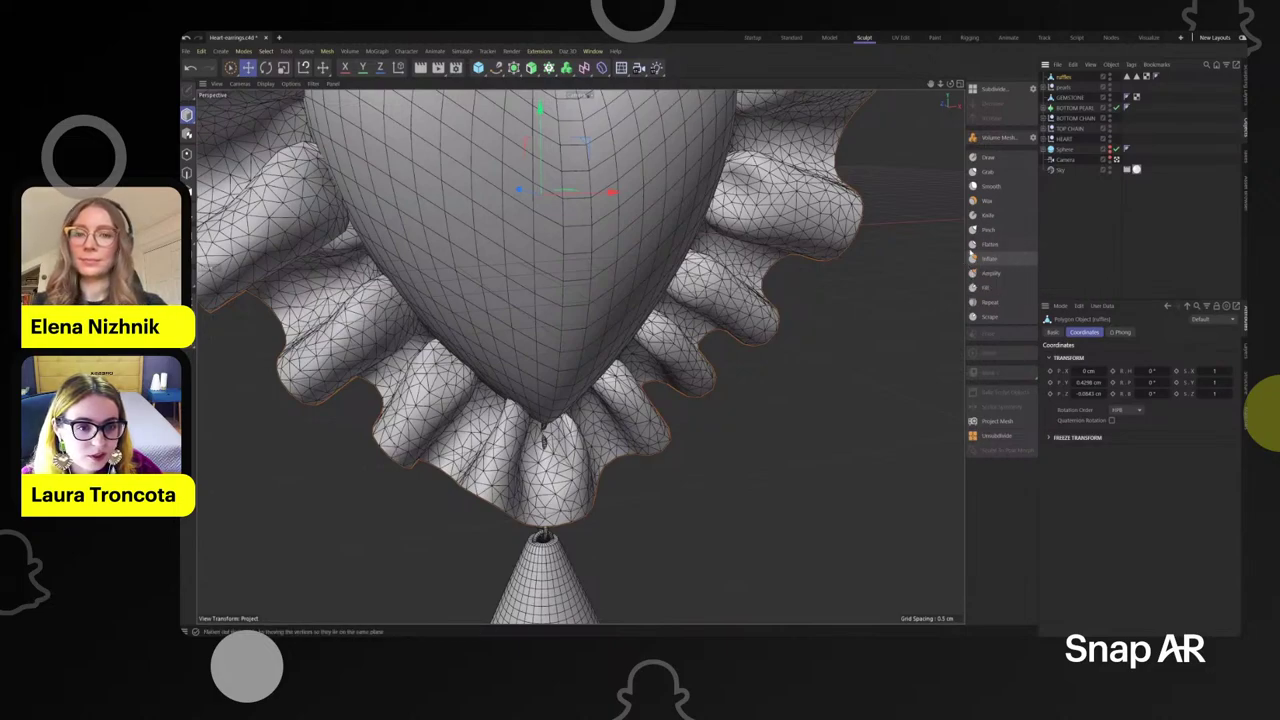
left_click(992, 259)
scroll(548, 420, "up", 5)
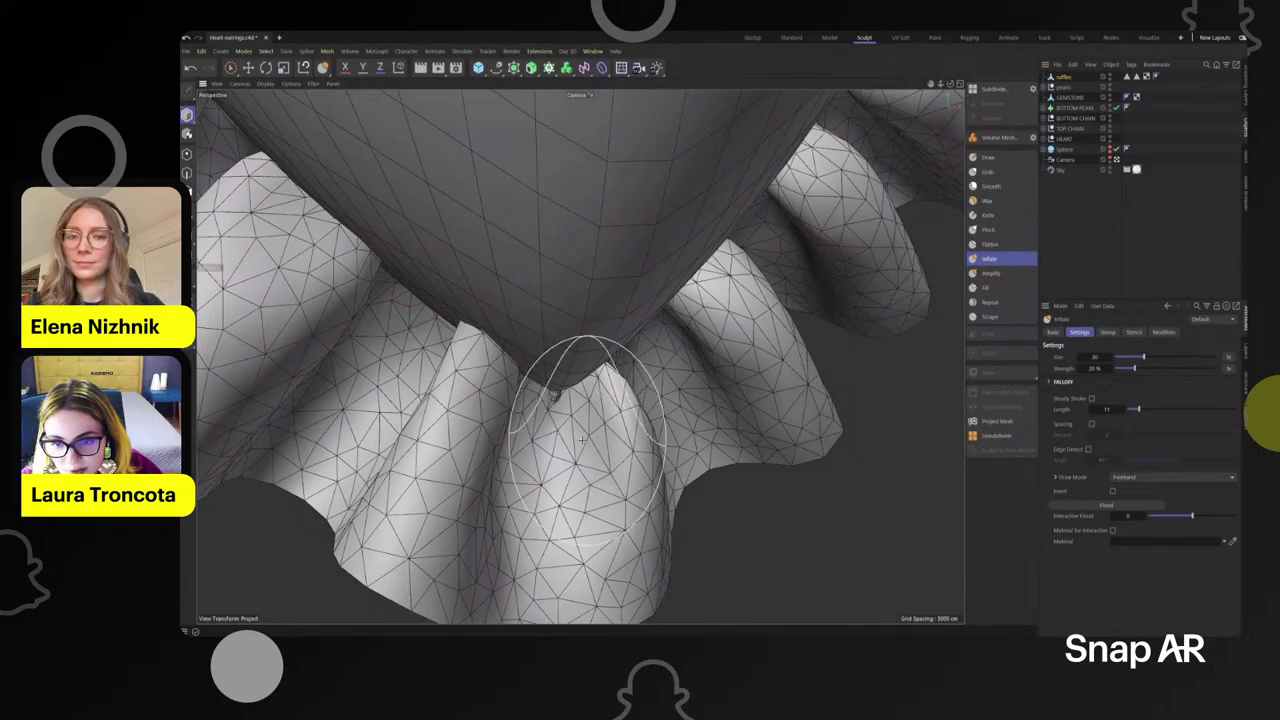
scroll(680, 468, "down", 3)
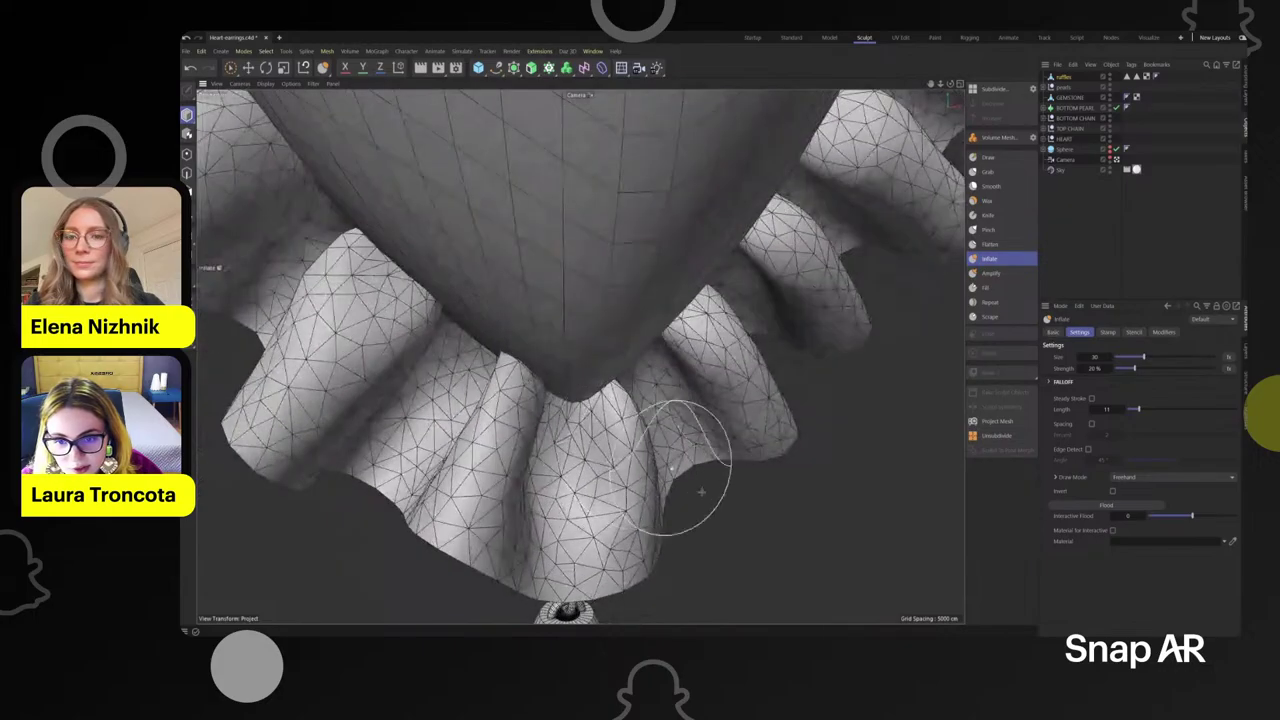
mouse_move(680, 468)
left_mouse_down("alt")
mouse_move(577, 357)
mouse_move(510, 335)
mouse_move(579, 357)
mouse_move(734, 471)
left_mouse_up("alt")
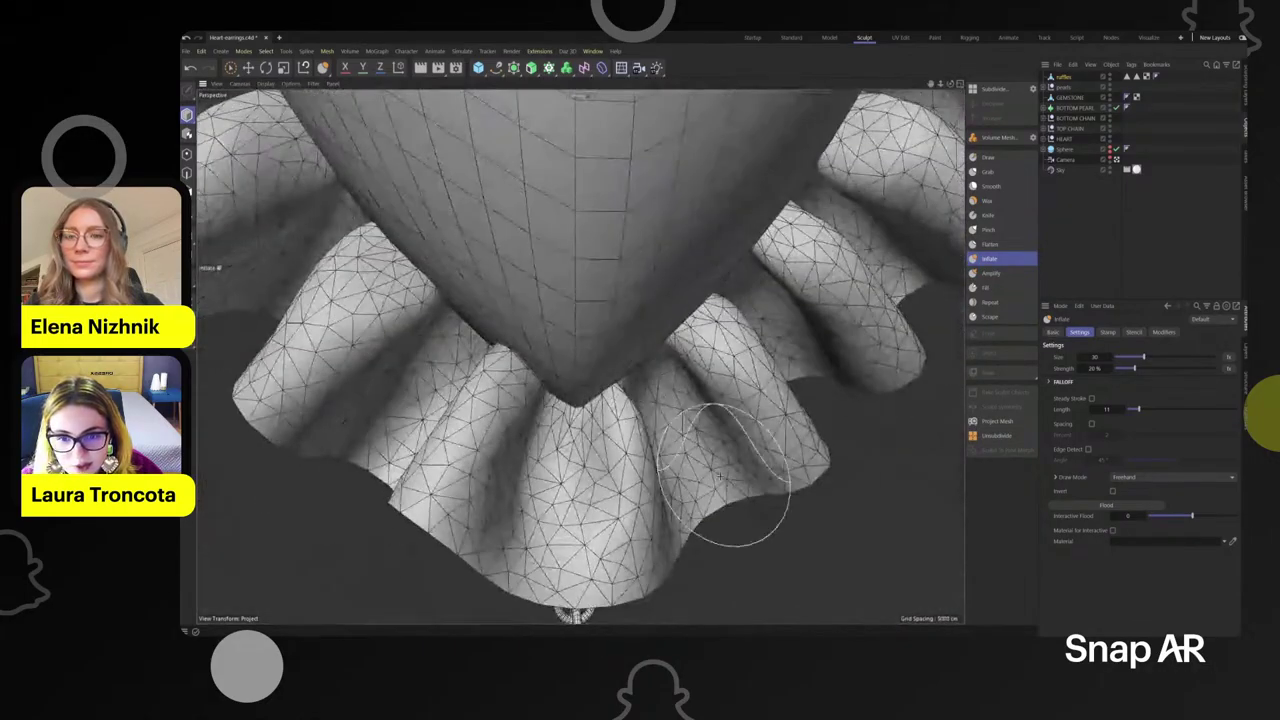
- Set the Inflate brush size to 15 and try to inflate the ruffle fold around the chain at the heart's upper notch
scroll(734, 471, "down", 5)
middle_click_drag(650, 160, 618, 385, "alt")
scroll(620, 380, "up", 3)
mouse_move(650, 345)
left_mouse_down("alt")
mouse_move(642, 378)
mouse_move(658, 280)
mouse_move(622, 282)
mouse_move(624, 310)
left_mouse_up("alt")
scroll(638, 360, "up", 4)
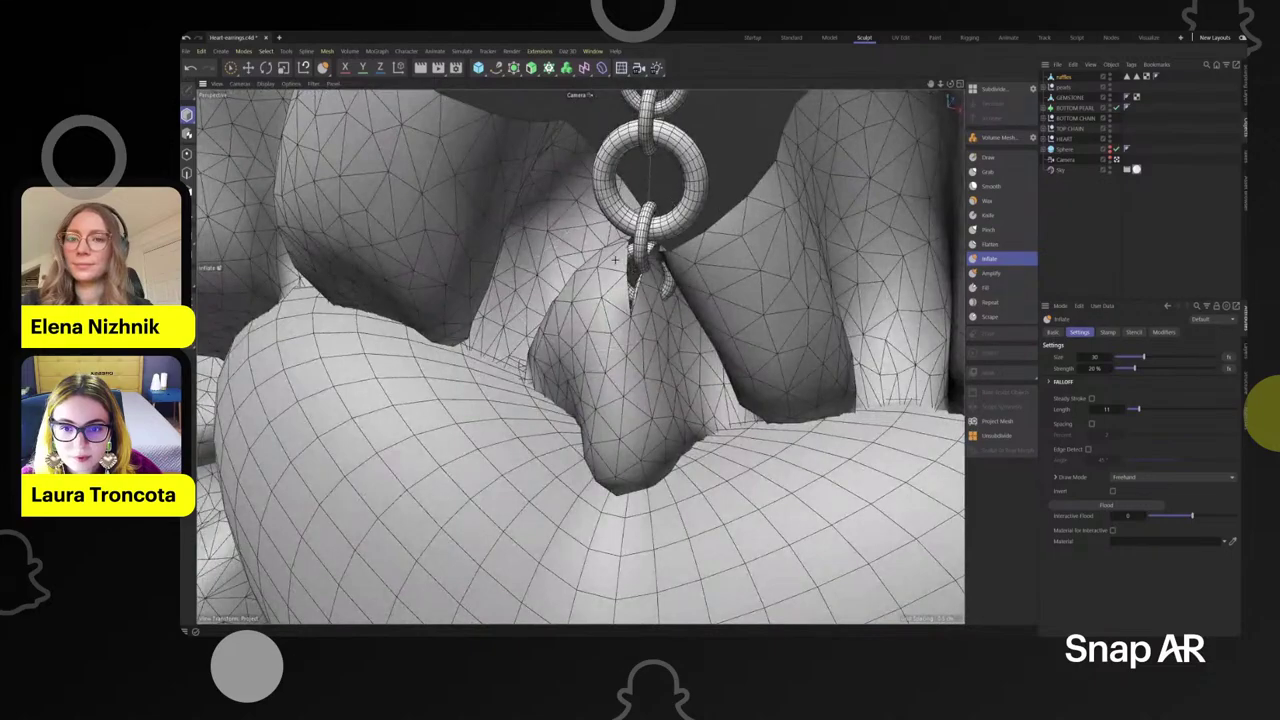
left_click_drag(595, 254, 630, 290, "alt")
scroll(640, 320, "up", 3)
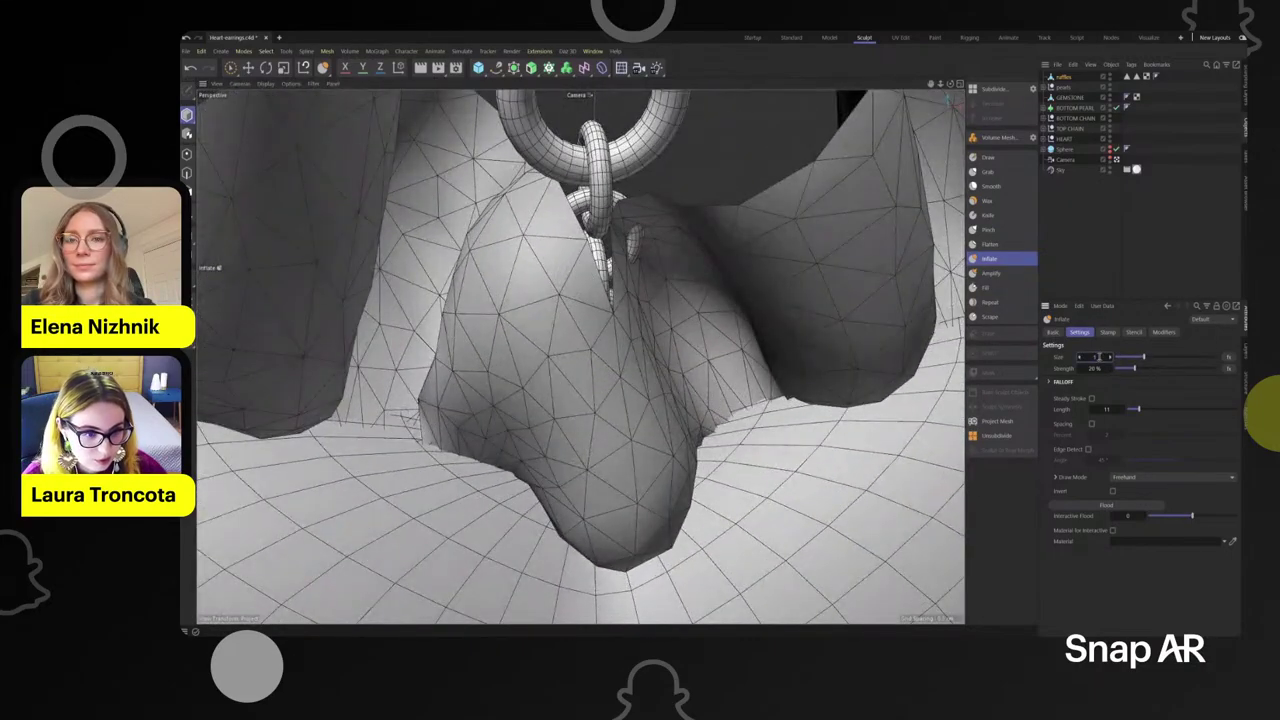
scroll(526, 299, "up", 3)
scroll(526, 299, "down", 5)
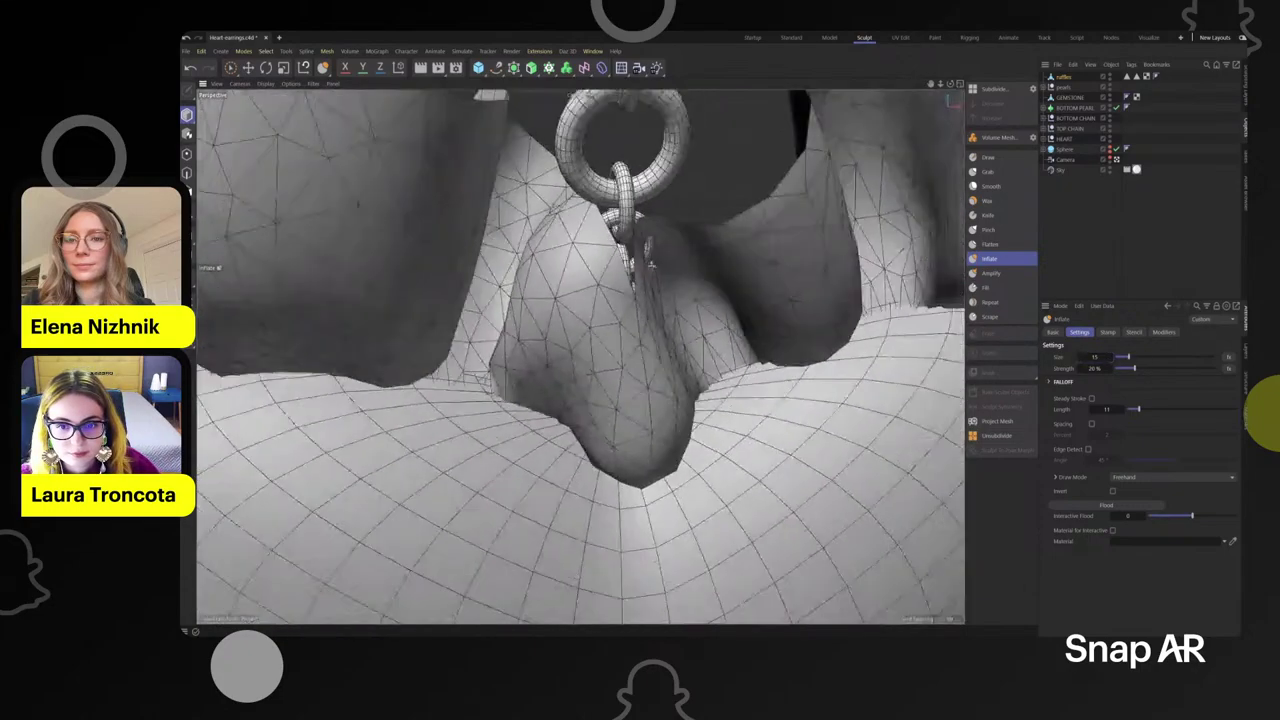
left_click_drag(560, 300, 550, 275, "alt")
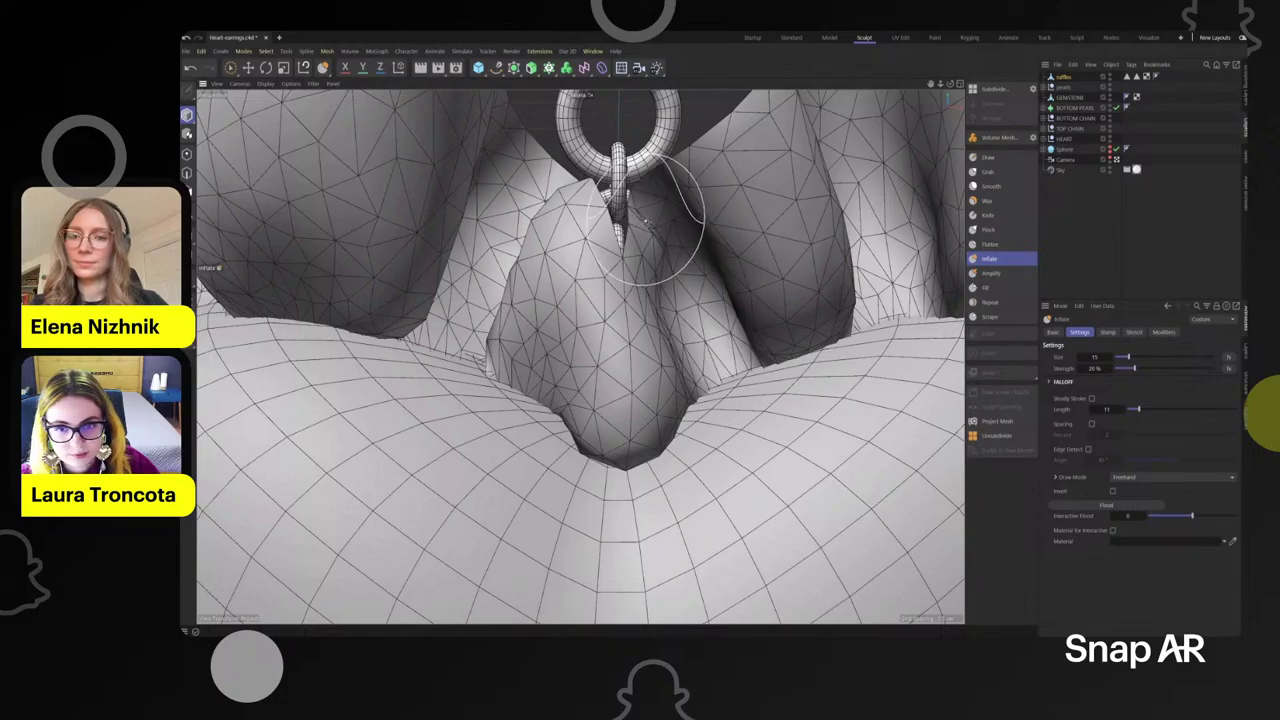
left_click_drag(646, 222, 655, 197, "alt")
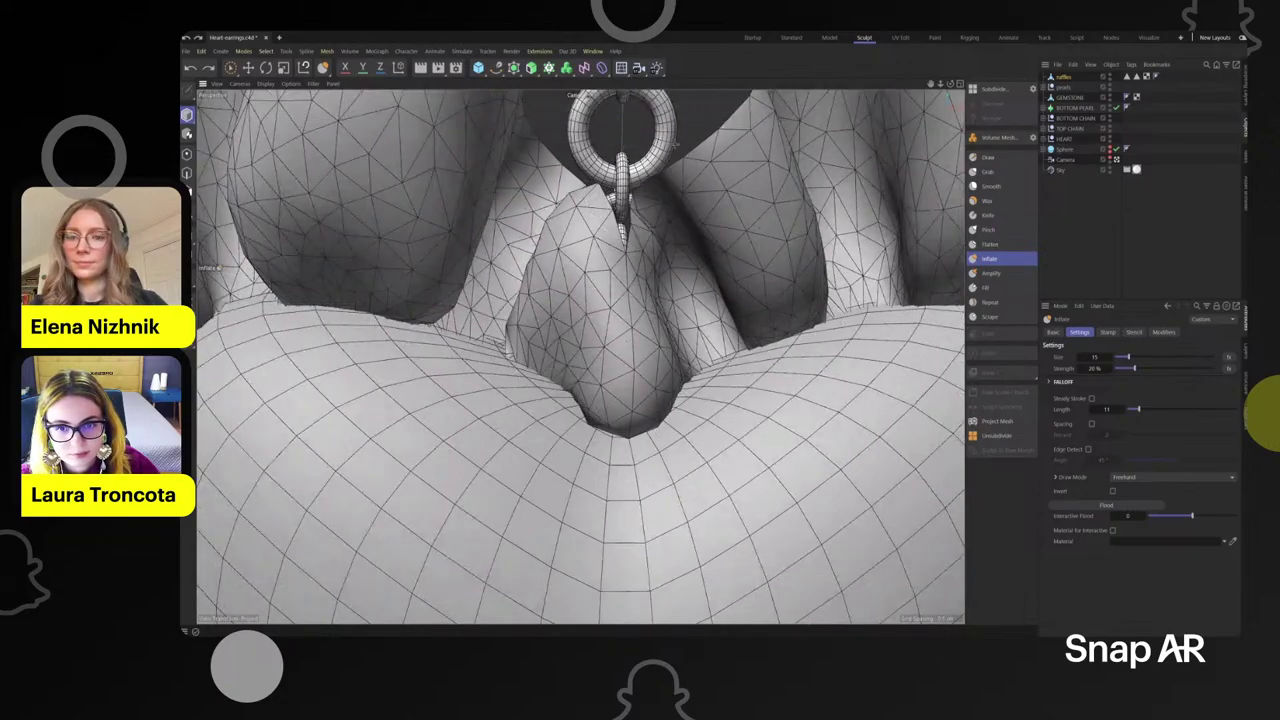
mouse_move(675, 145)
left_mouse_down("alt")
mouse_move(693, 152)
mouse_move(705, 192)
mouse_move(687, 160)
left_mouse_up("alt")
scroll(687, 160, "down", 3)
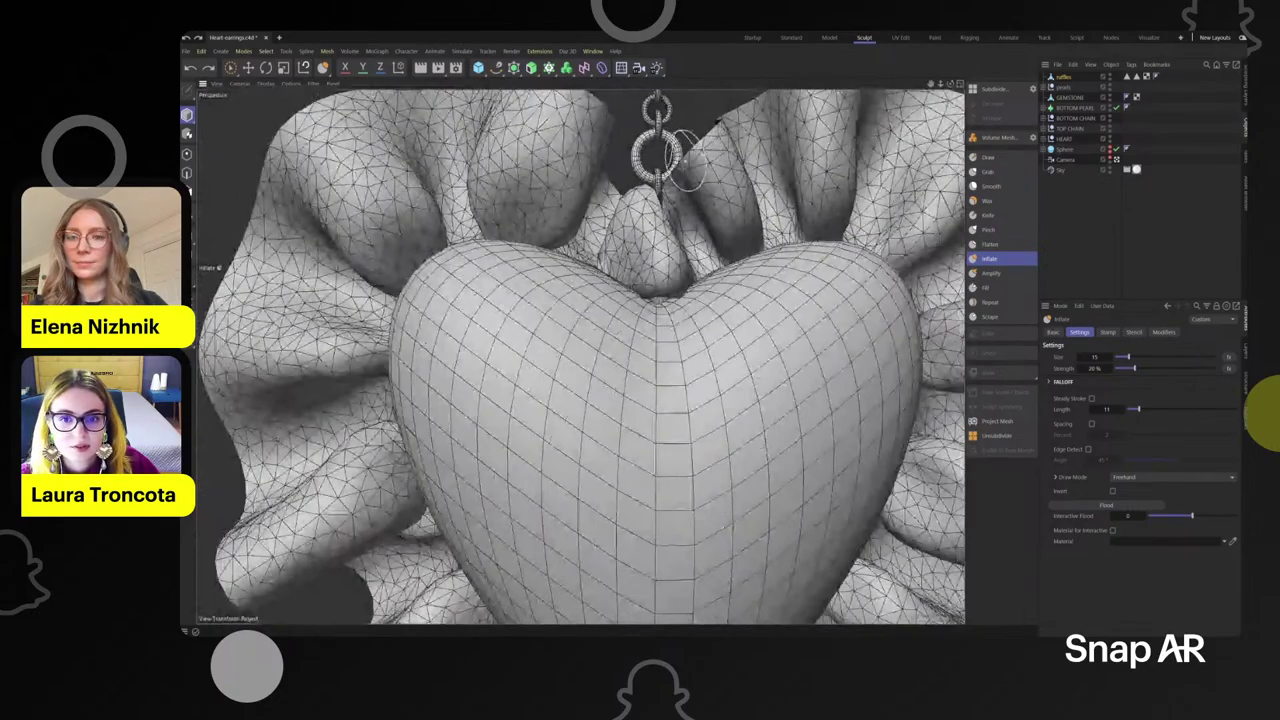
- Examine how the ruffle, heart, chain and bottom pearl look together across the whole earring
middle_click_drag(687, 160, 599, 306, "alt")
scroll(601, 340, "down", 8)
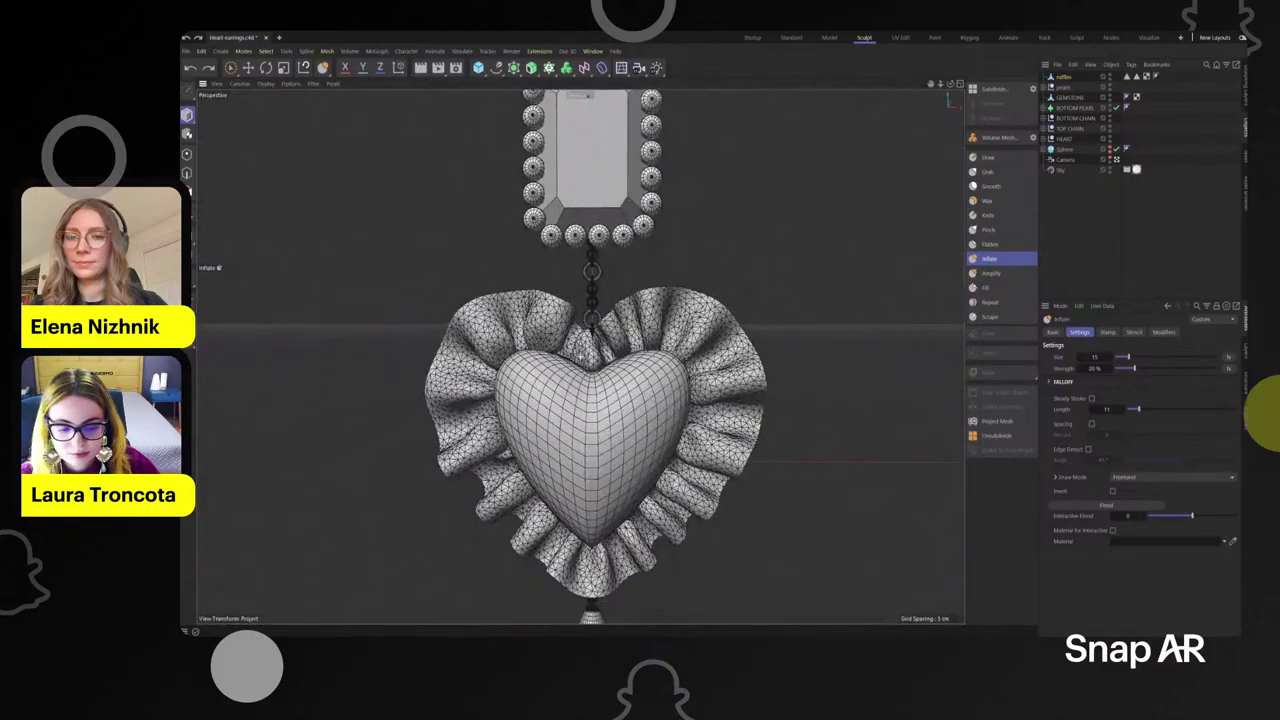
scroll(617, 333, "down", 3)
middle_click_drag(527, 560, 523, 500, "alt")
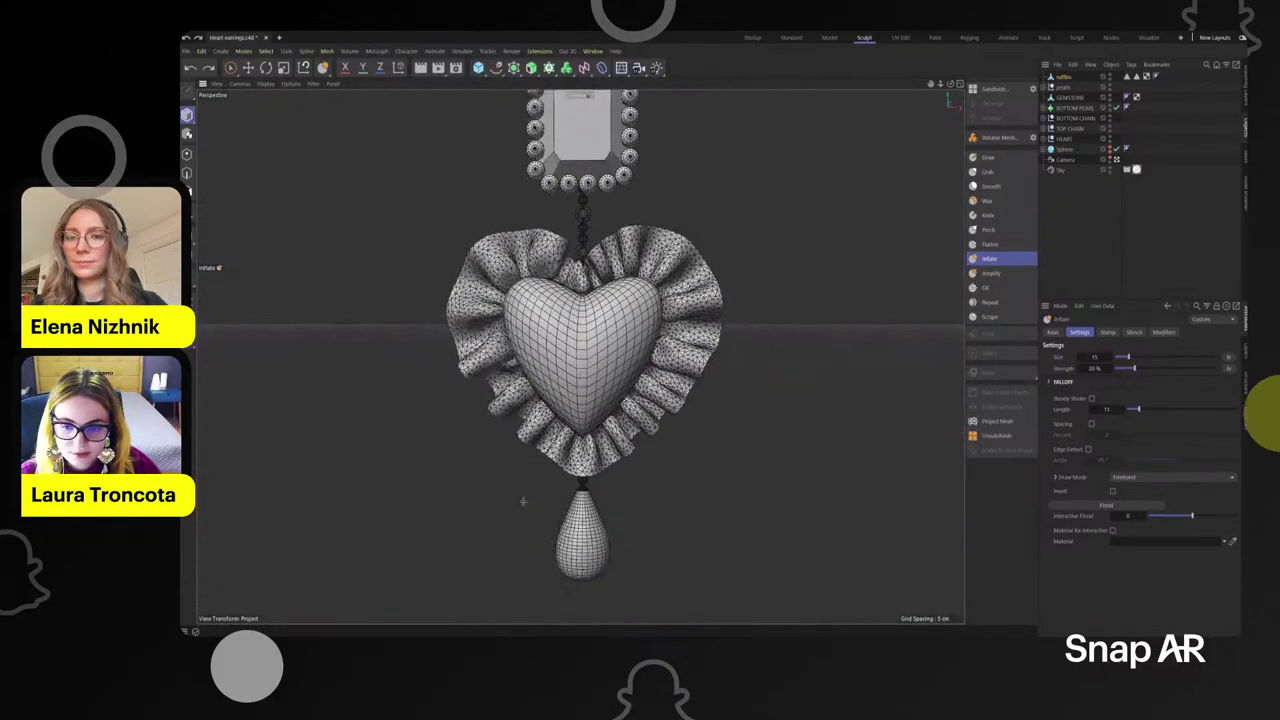
scroll(523, 500, "up", 4)
left_click_drag(523, 500, 474, 440, "alt")
middle_click_drag(621, 185, 595, 308, "alt")
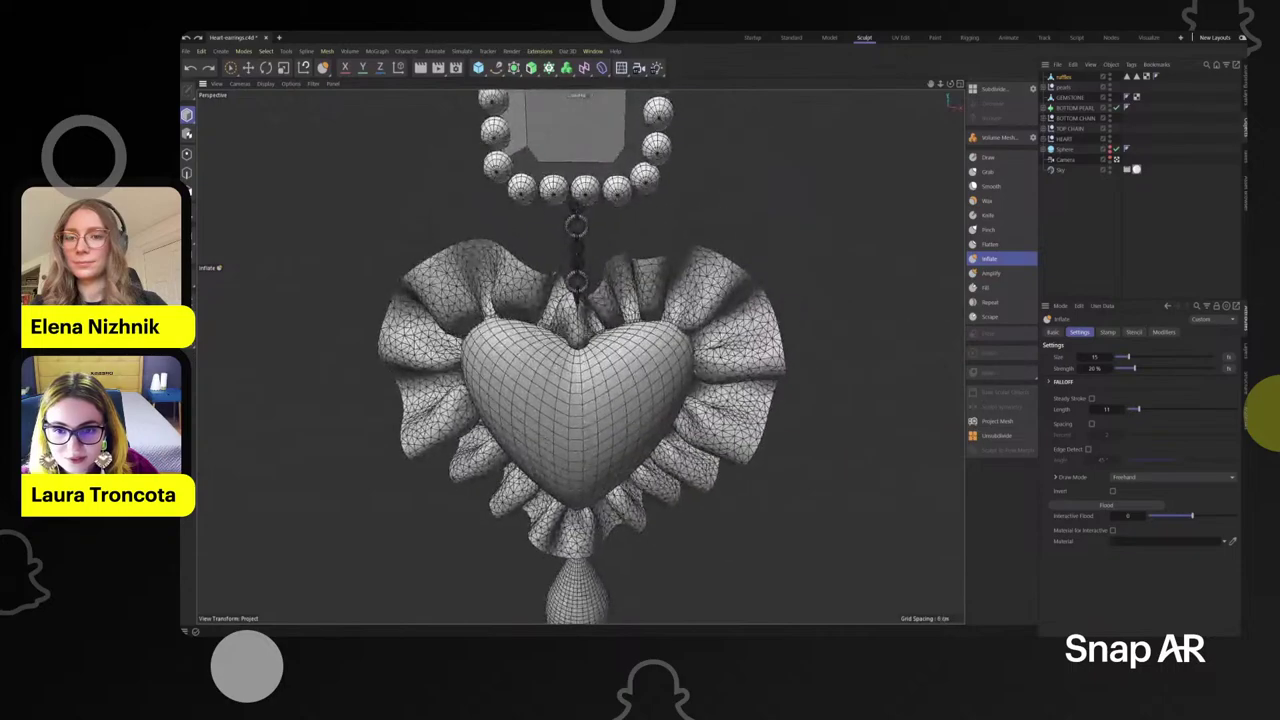
- Try to inflate the ruffle fold behind the chain from the back of the heart
scroll(595, 308, "up", 6)
left_click_drag(595, 308, 434, 301, "alt")
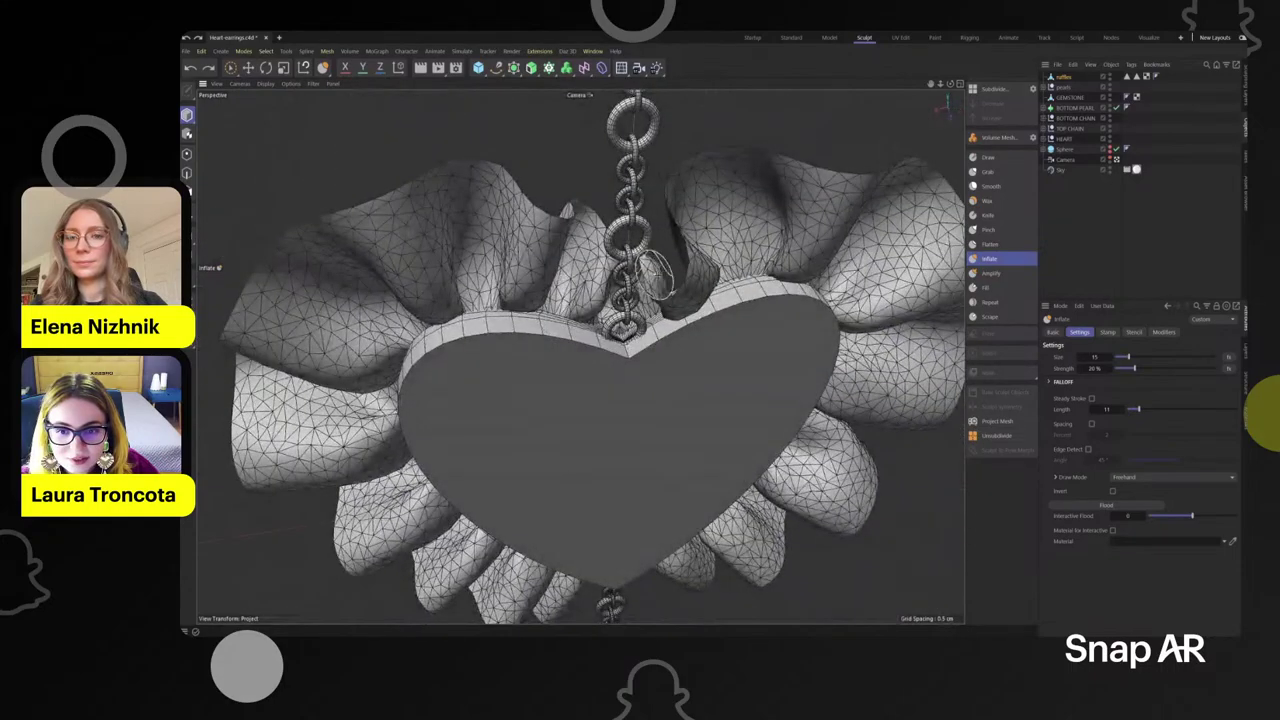
left_click_drag(657, 275, 655, 252)
left_click_drag(655, 250, 630, 212, "alt")
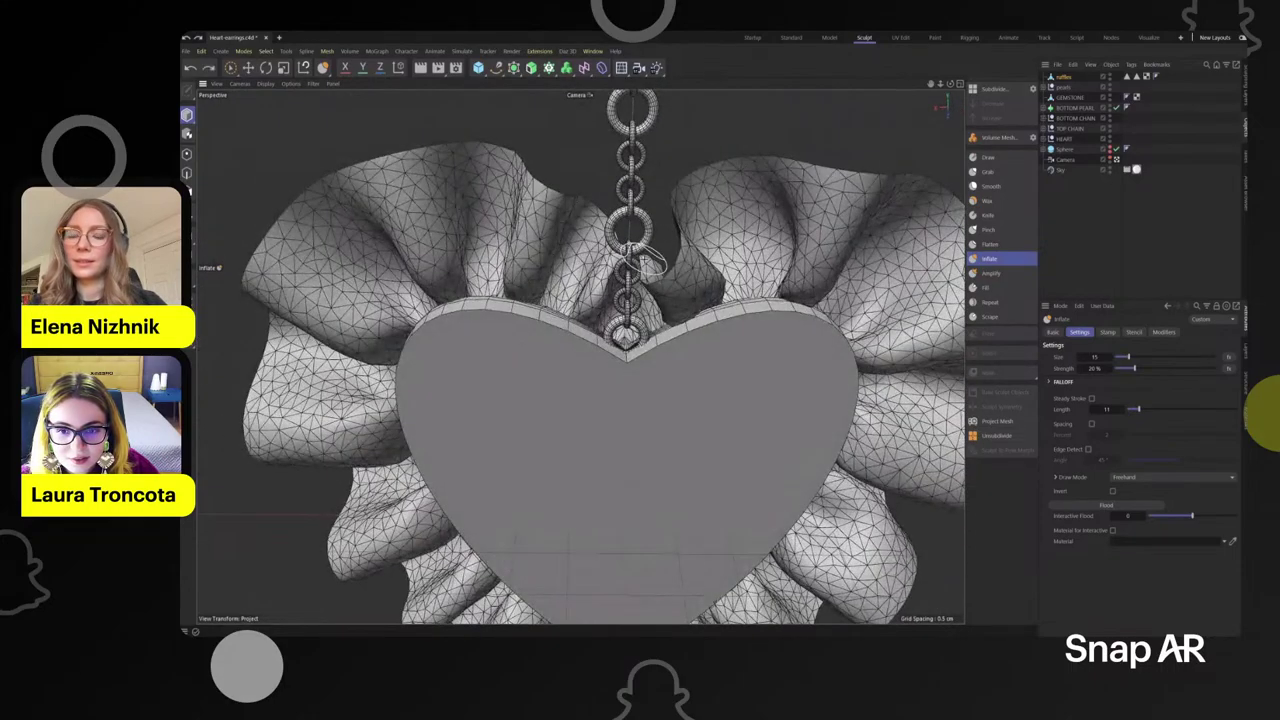
- Switch to the Grab brush, set its size to 10 and inspect the ruffle fold around the chain at the heart's upper notch
left_click(1006, 171)
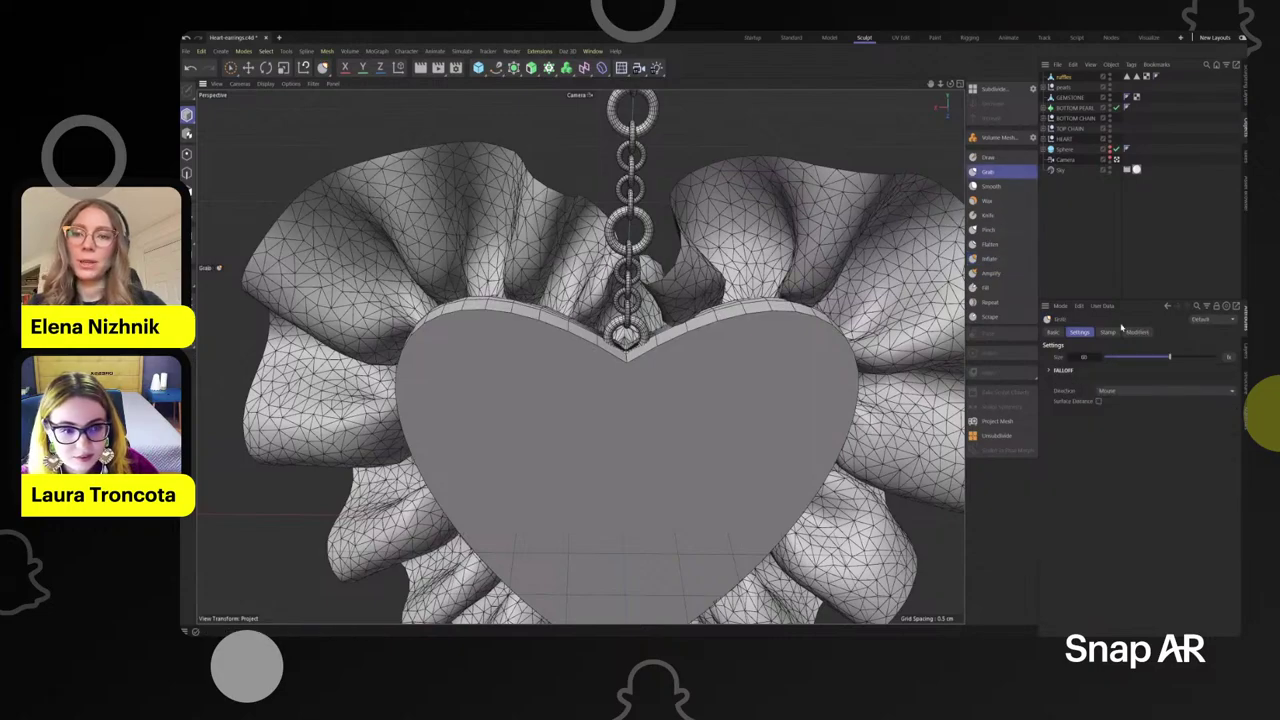
type("10")
key("Return")
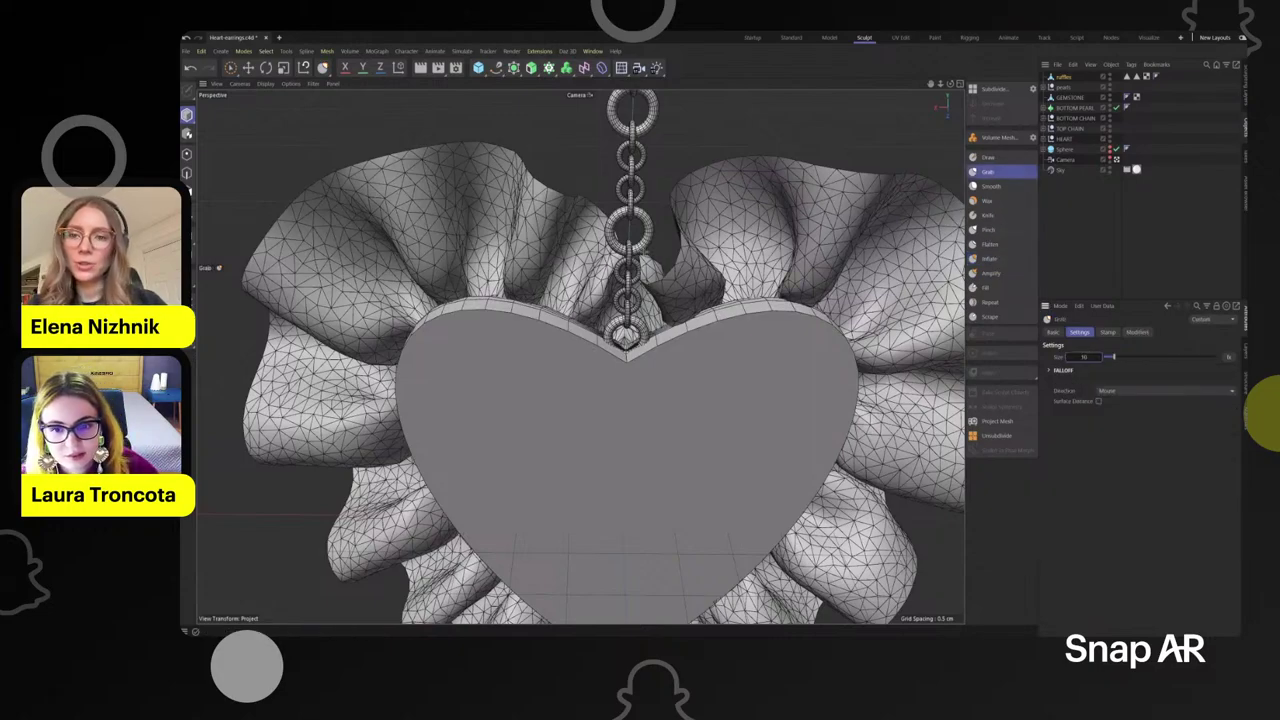
scroll(608, 268, "up", 3)
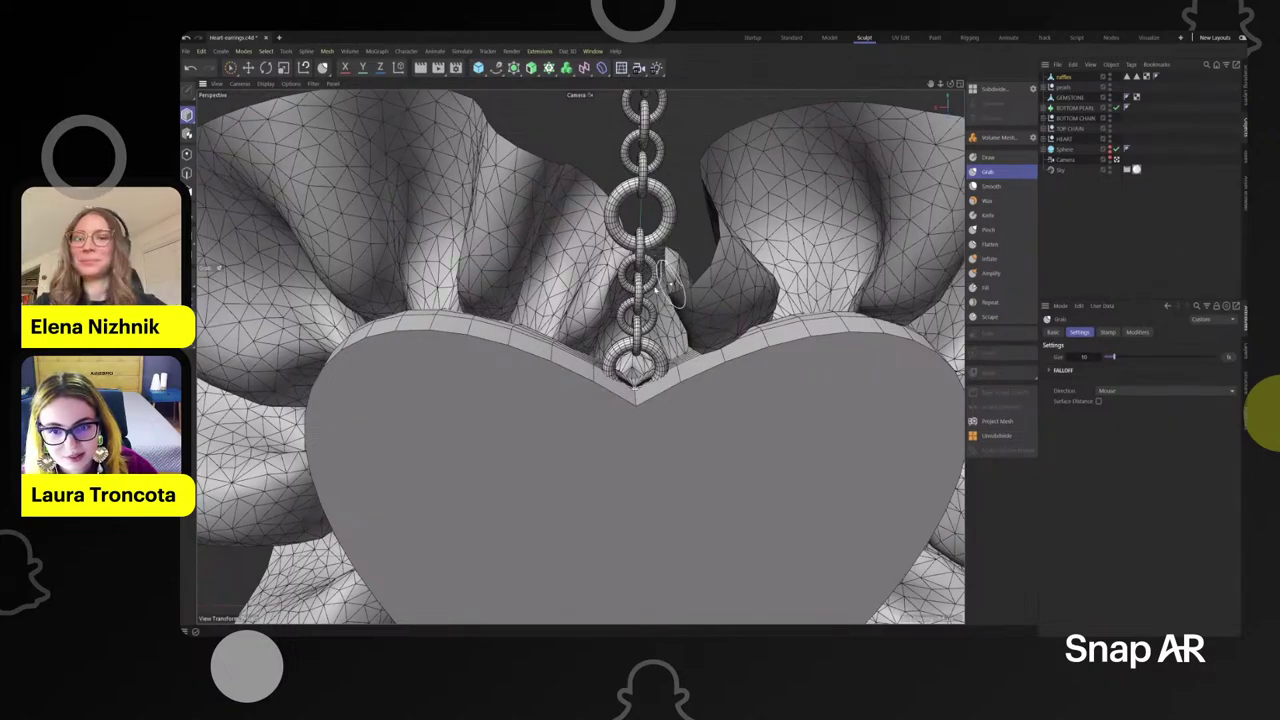
left_click_drag(672, 287, 566, 297, "alt")
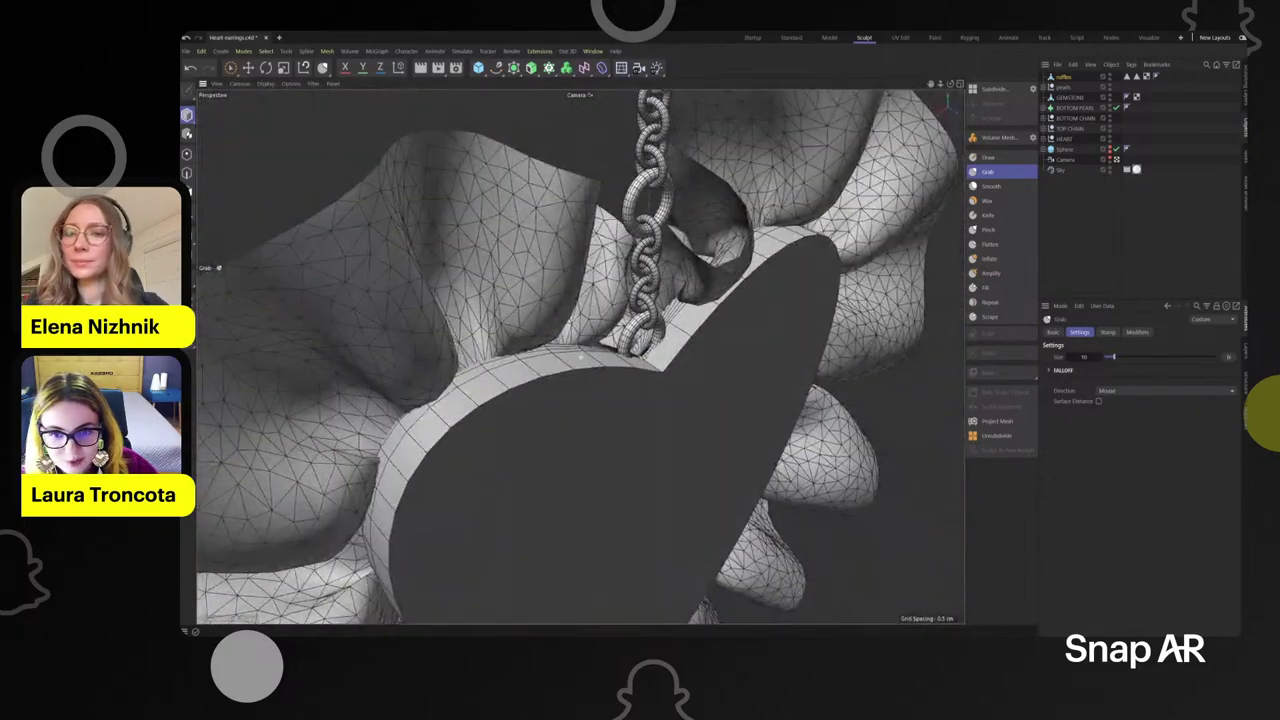
left_click_drag(580, 355, 665, 370, "alt")
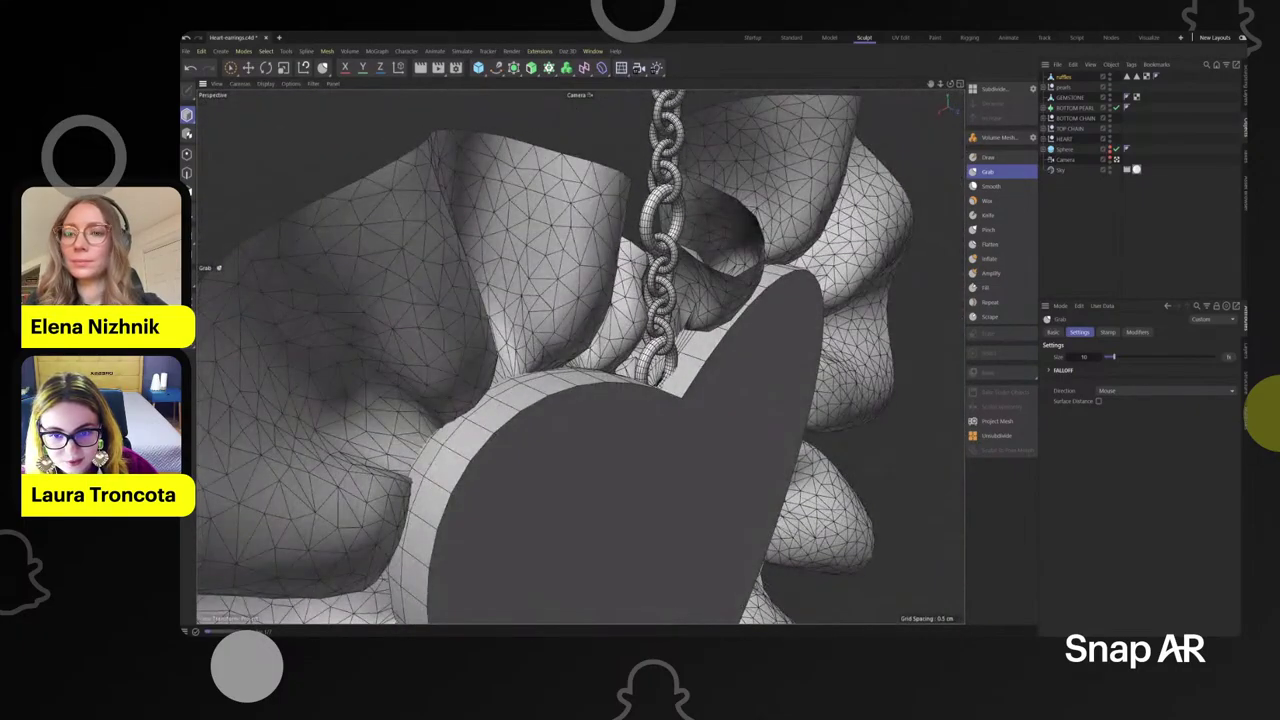
left_click_drag(574, 289, 423, 328, "alt")
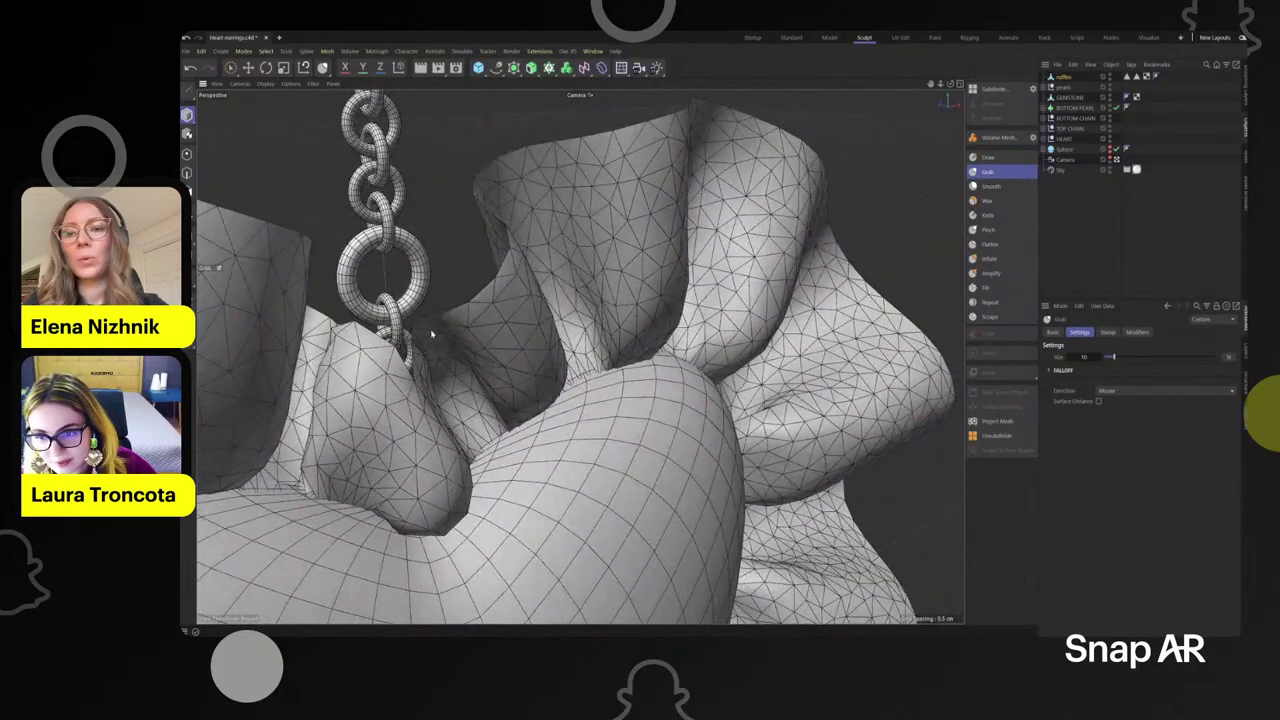
mouse_move(480, 357)
left_mouse_down("alt")
mouse_move(473, 380)
mouse_move(428, 368)
left_mouse_up("alt")
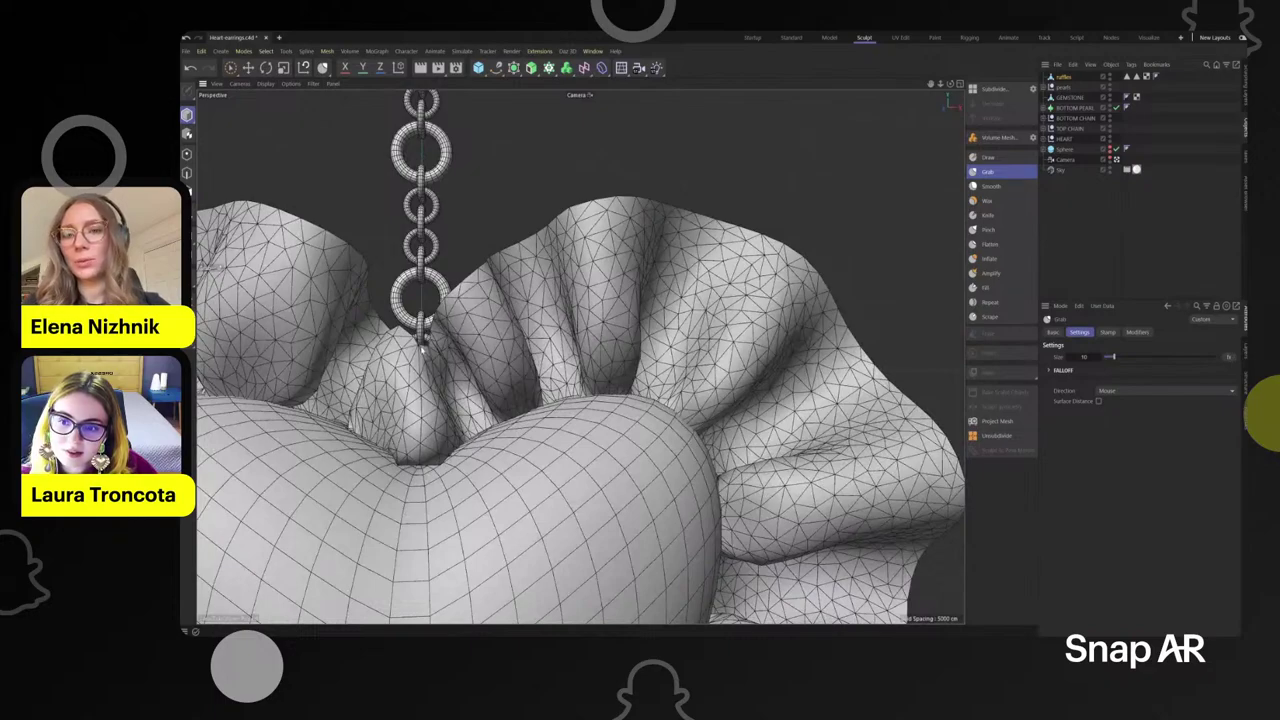
- Examine from above and up close how the ruffle fold sits between the chain and the heart's upper notch
left_click_drag(425, 340, 462, 302, "alt")
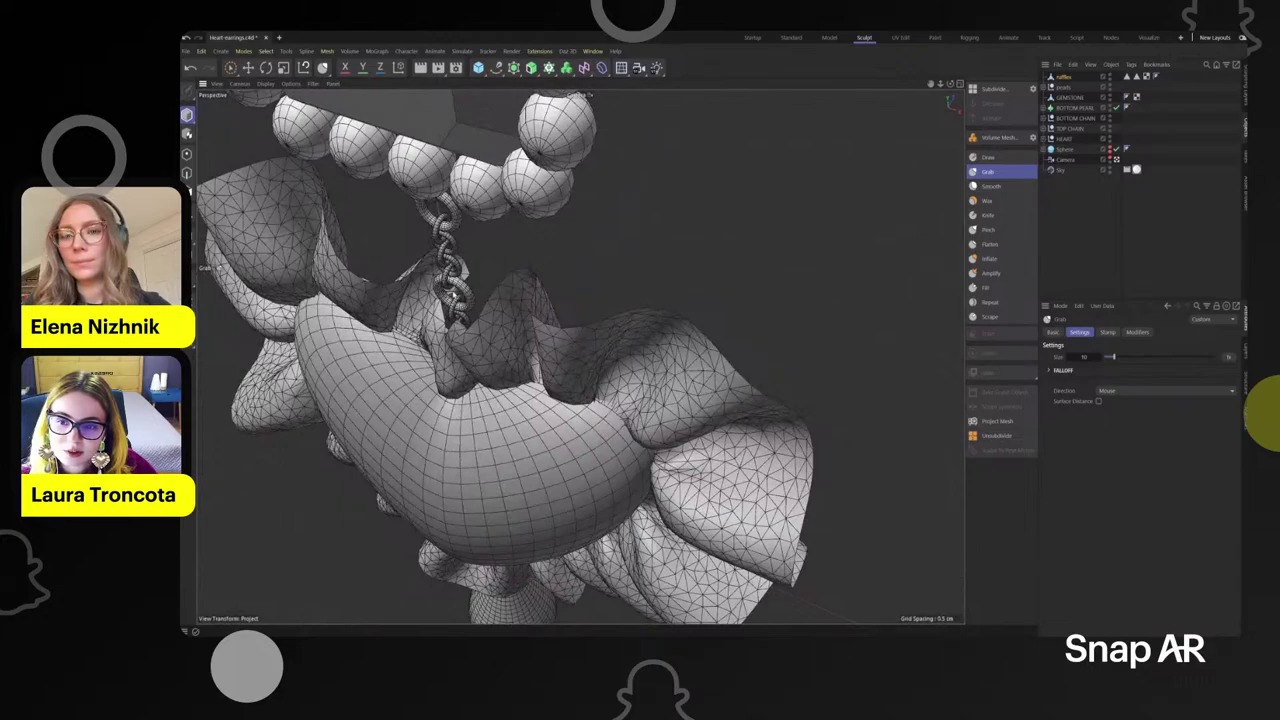
left_click_drag(507, 261, 577, 215, "alt")
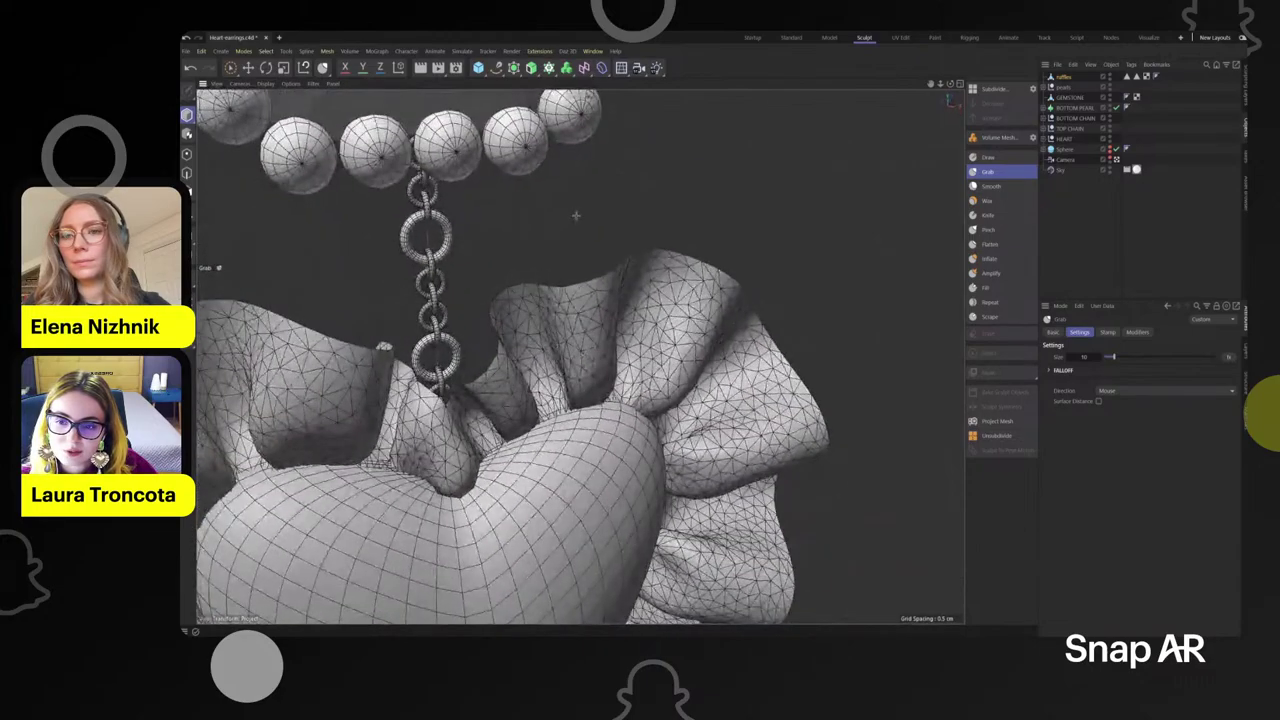
scroll(411, 378, "up", 4)
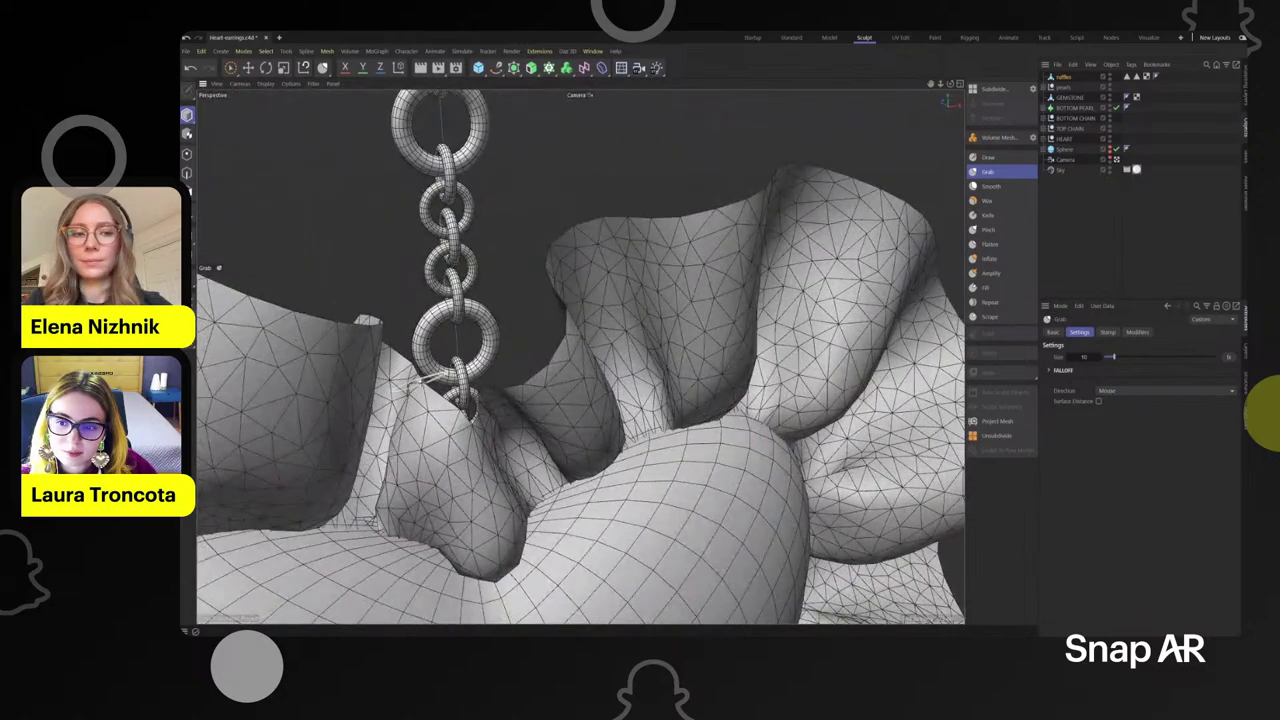
scroll(491, 403, "up", 2)
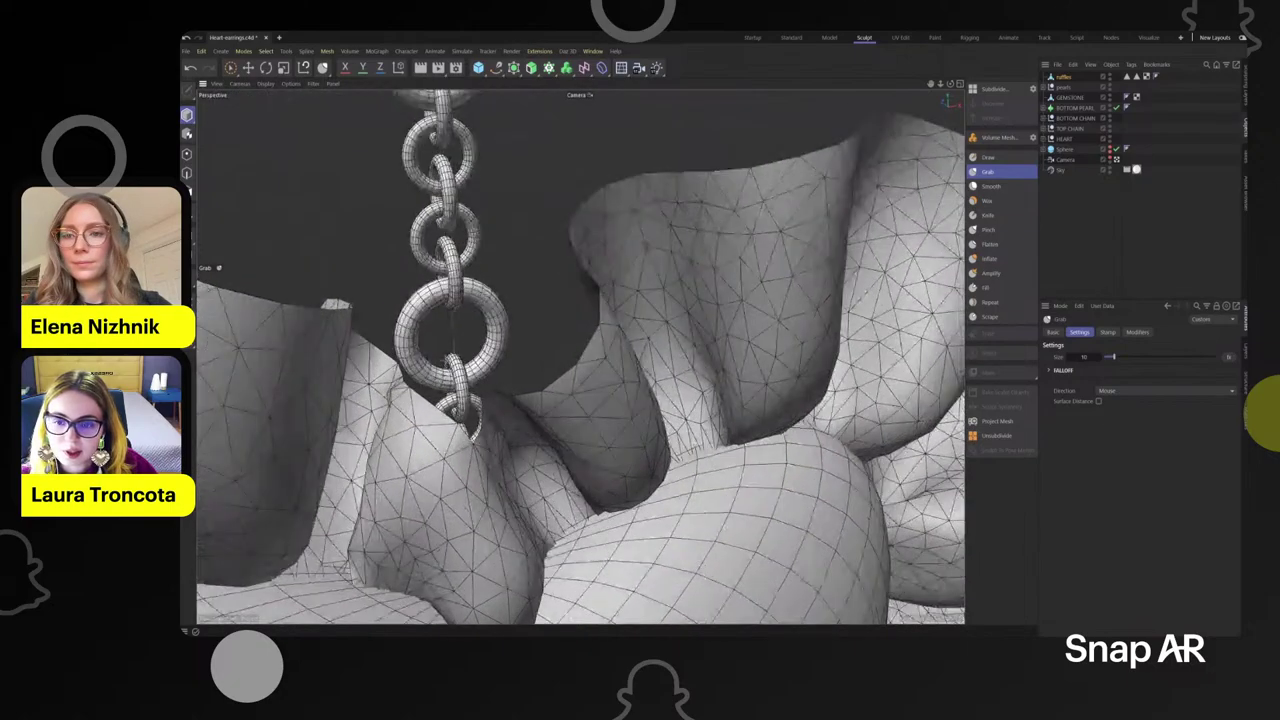
scroll(491, 405, "down", 1)
left_click_drag(488, 540, 472, 585, "alt")
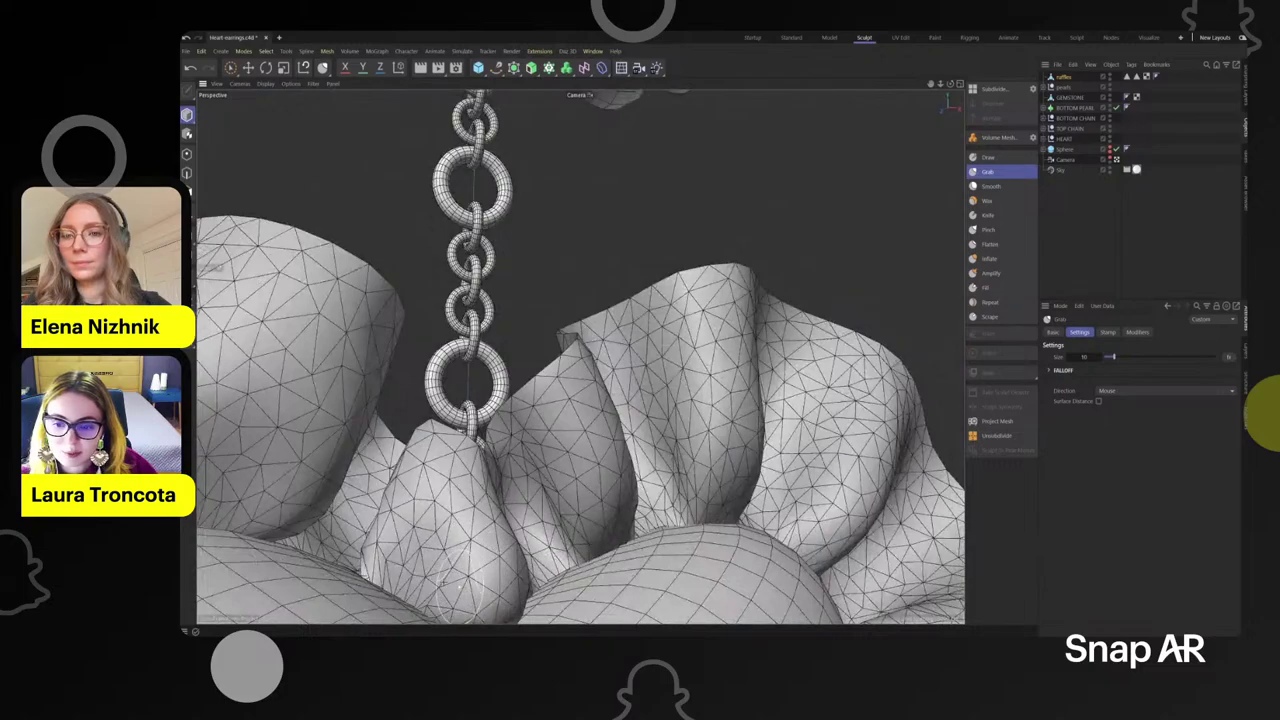
left_click_drag(560, 400, 580, 347, "alt")
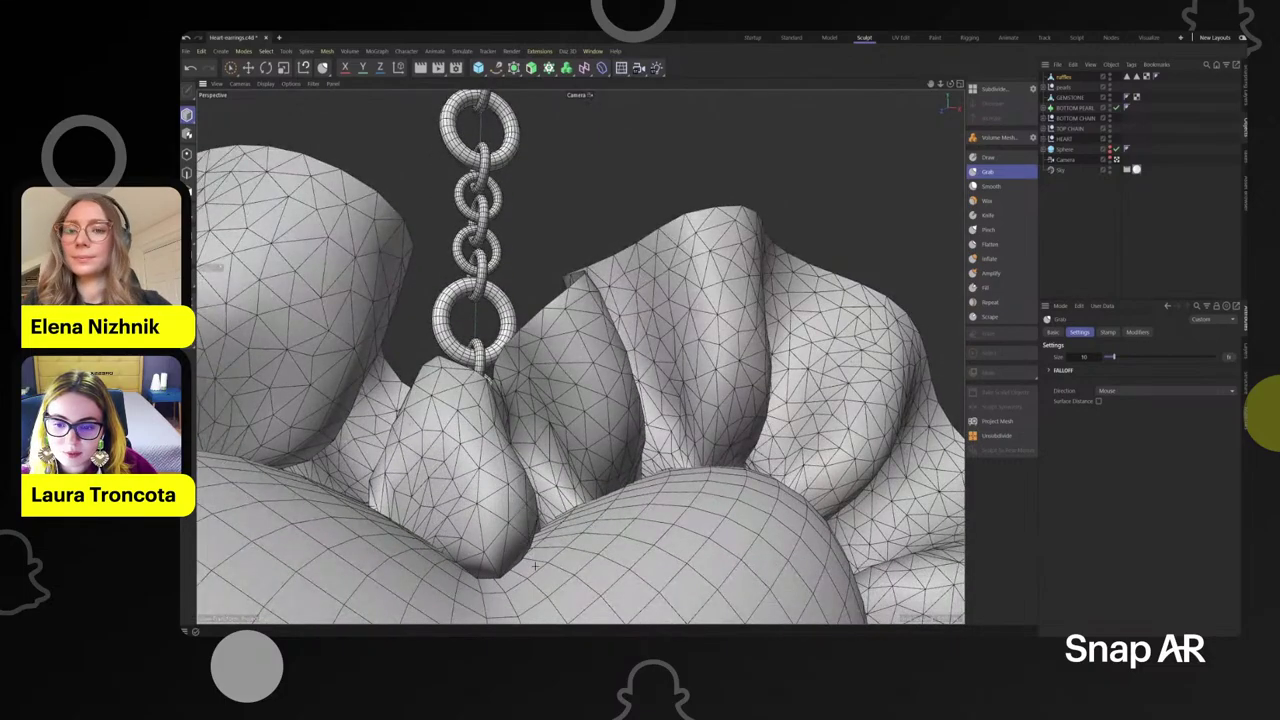
left_click_drag(535, 566, 497, 572, "alt")
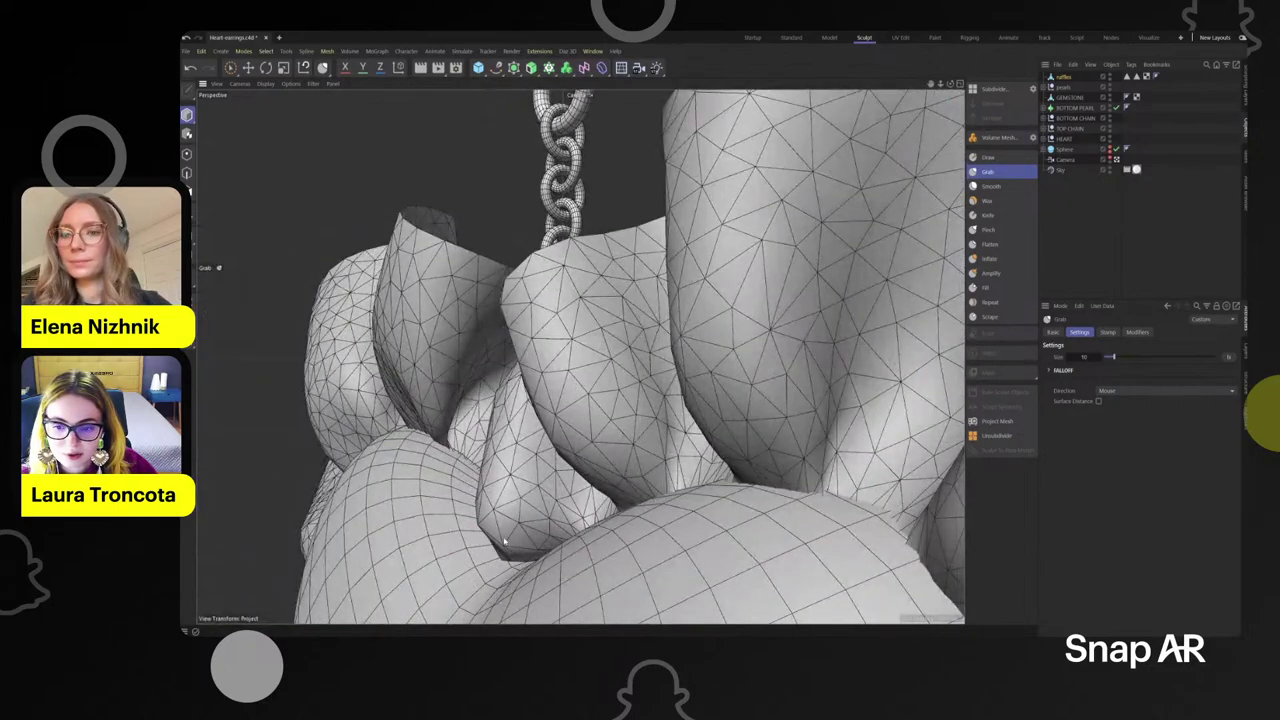
left_click_drag(505, 541, 520, 515, "alt")
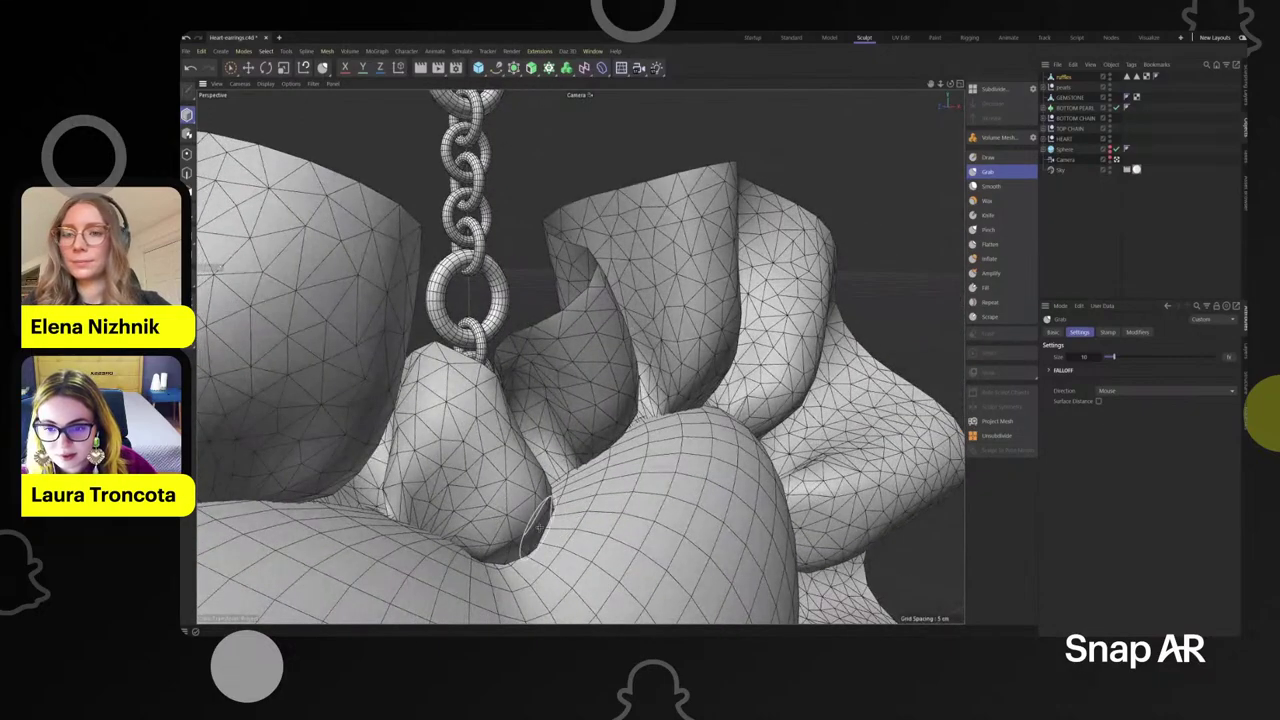
- Examine the proportions of the gemstone, ruffled heart and bottom pearl across the whole earring
scroll(538, 528, "down", 8)
middle_click_drag(538, 528, 494, 428, "alt")
left_click_drag(494, 428, 503, 408, "alt")
middle_click(502, 407)
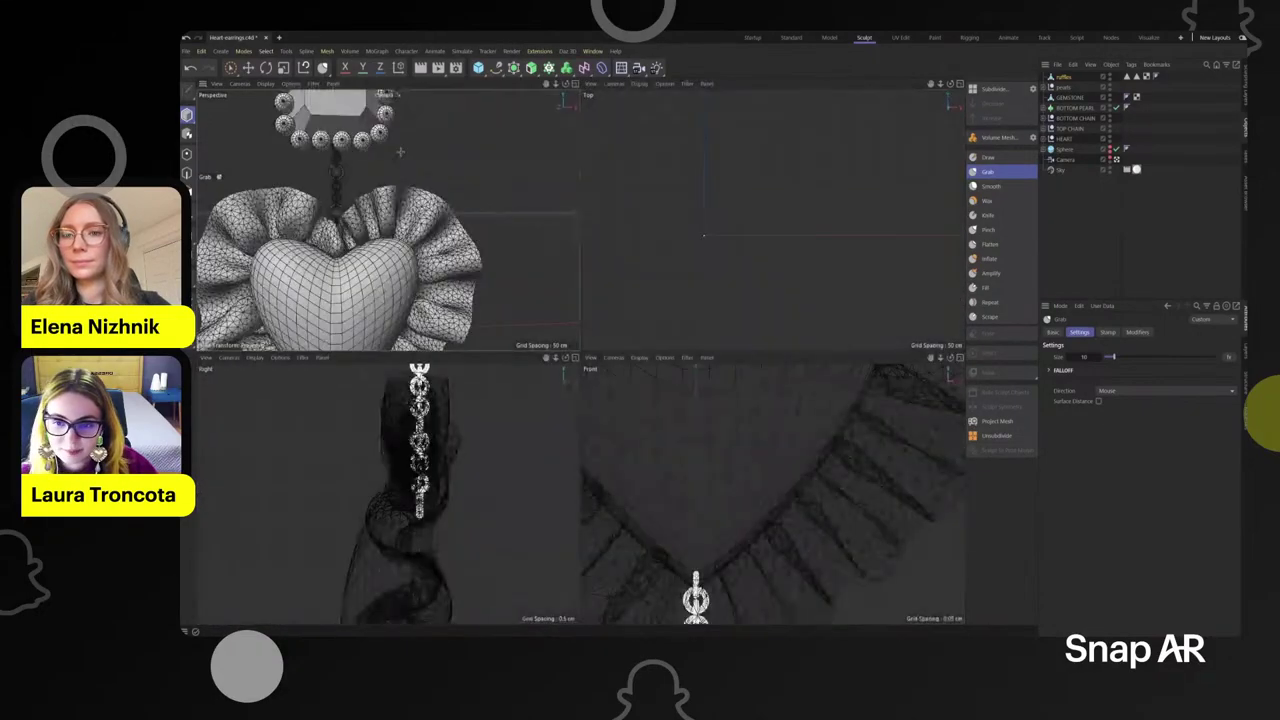
scroll(411, 176, "down", 4)
middle_click(406, 185)
scroll(591, 275, "down", 2)
scroll(591, 275, "down", 4)
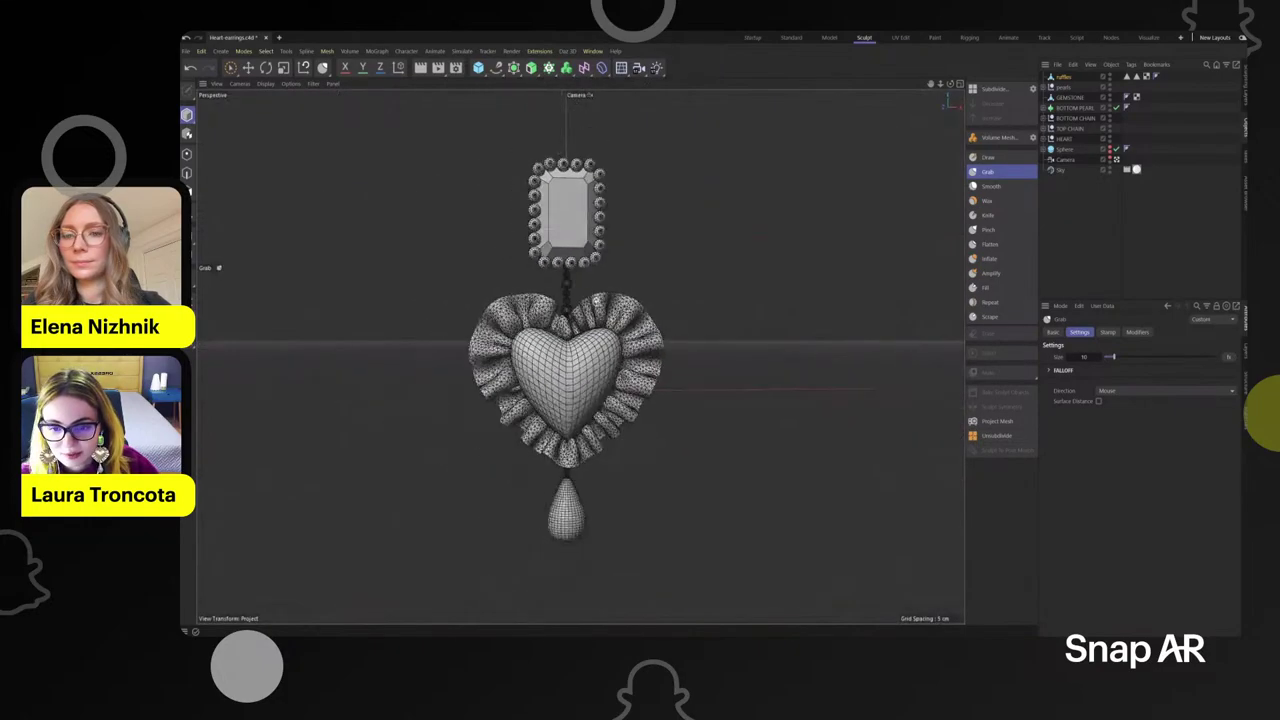
scroll(611, 389, "up", 2)
middle_click_drag(582, 472, 577, 404, "alt")
left_click_drag(577, 404, 577, 409, "alt")
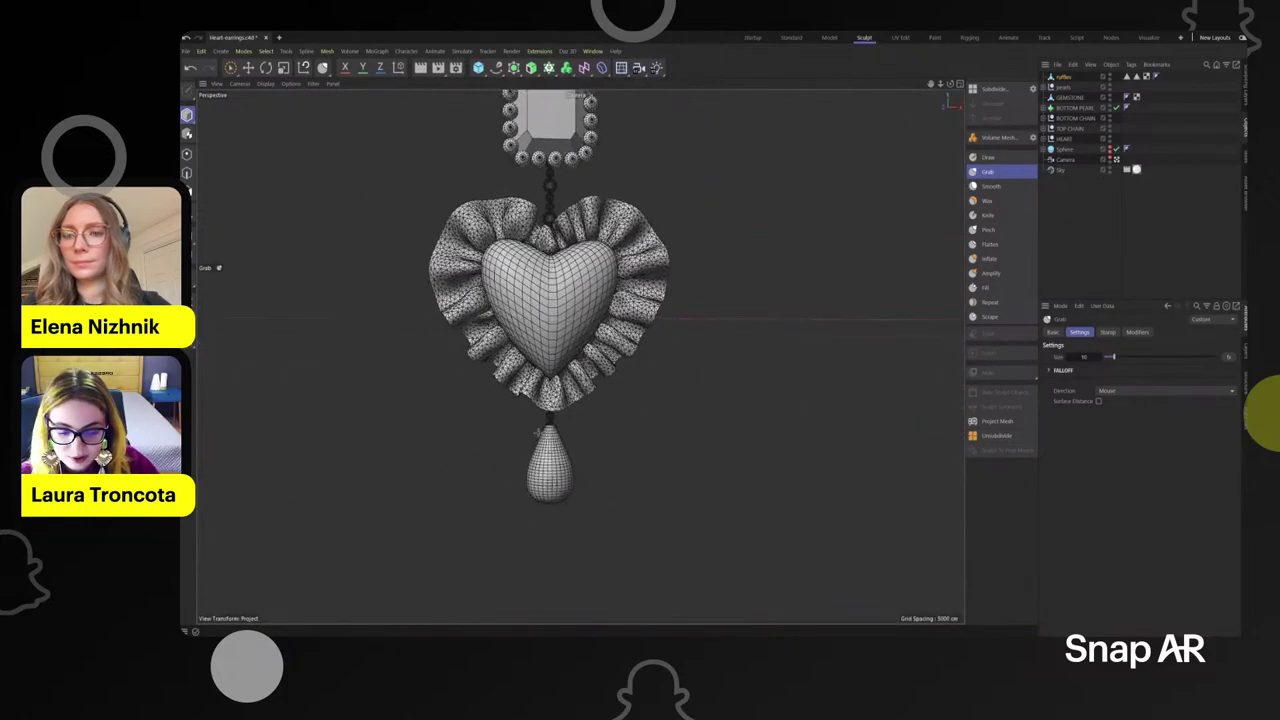
scroll(638, 450, "down", 3)
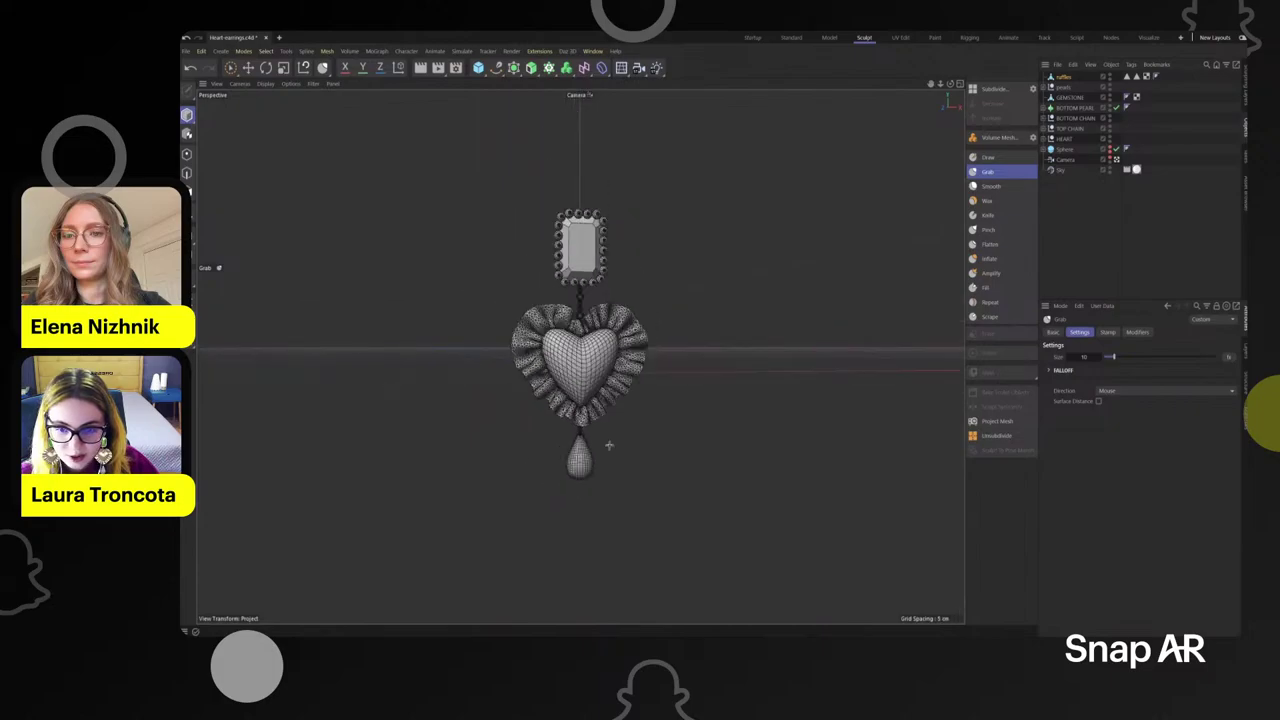
scroll(606, 461, "up", 4)
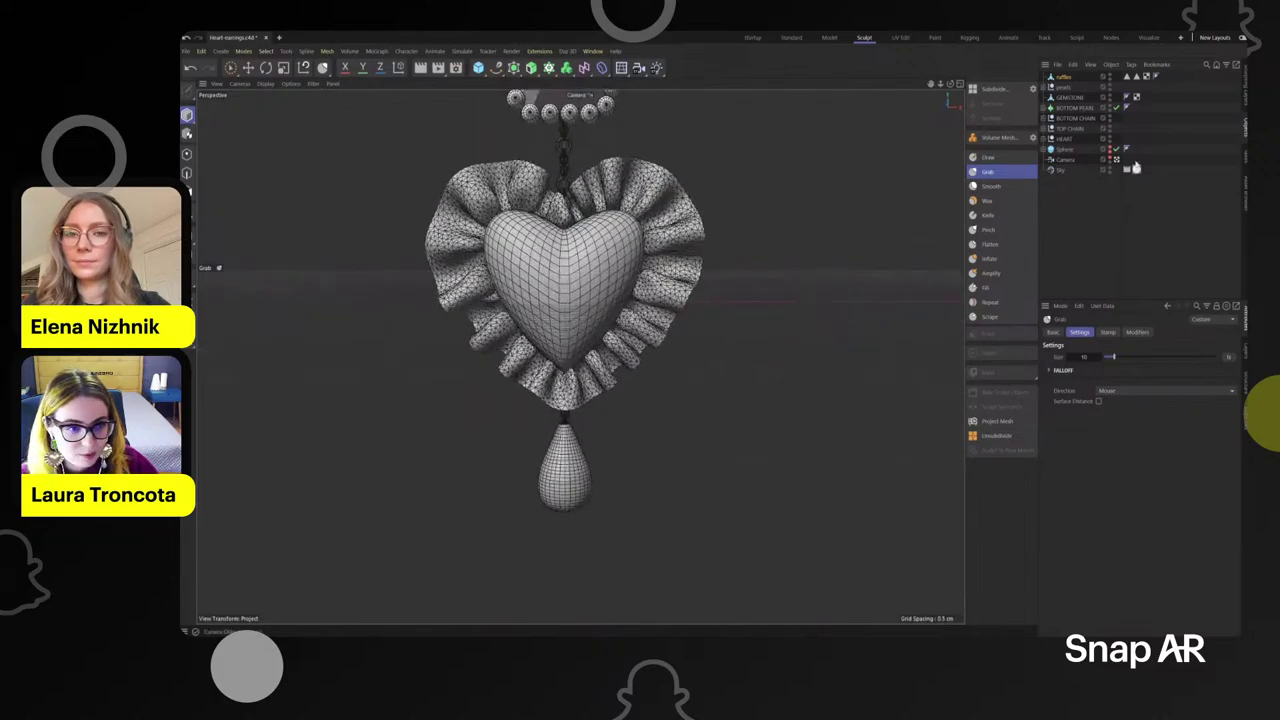
- Return to the Startup layout, then scale up the spline inside BOTTOM PEARL and stretch it slightly in height
left_click(1048, 108)
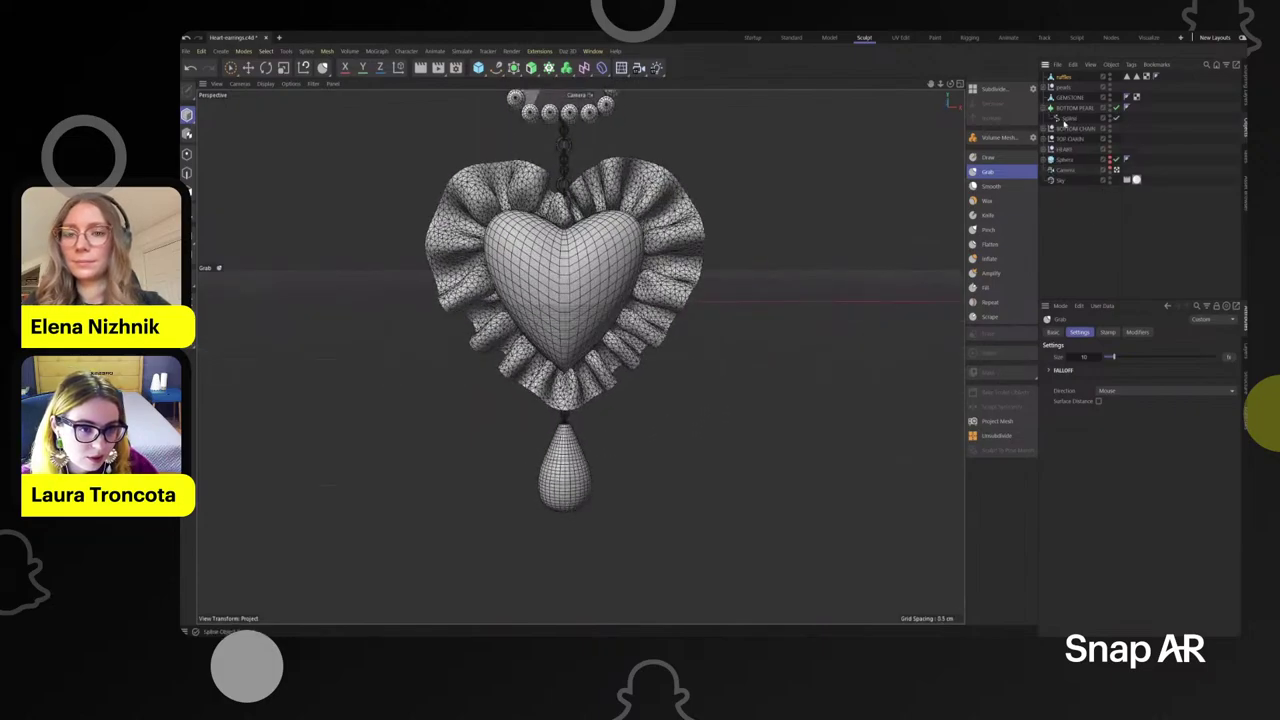
left_click(1068, 118)
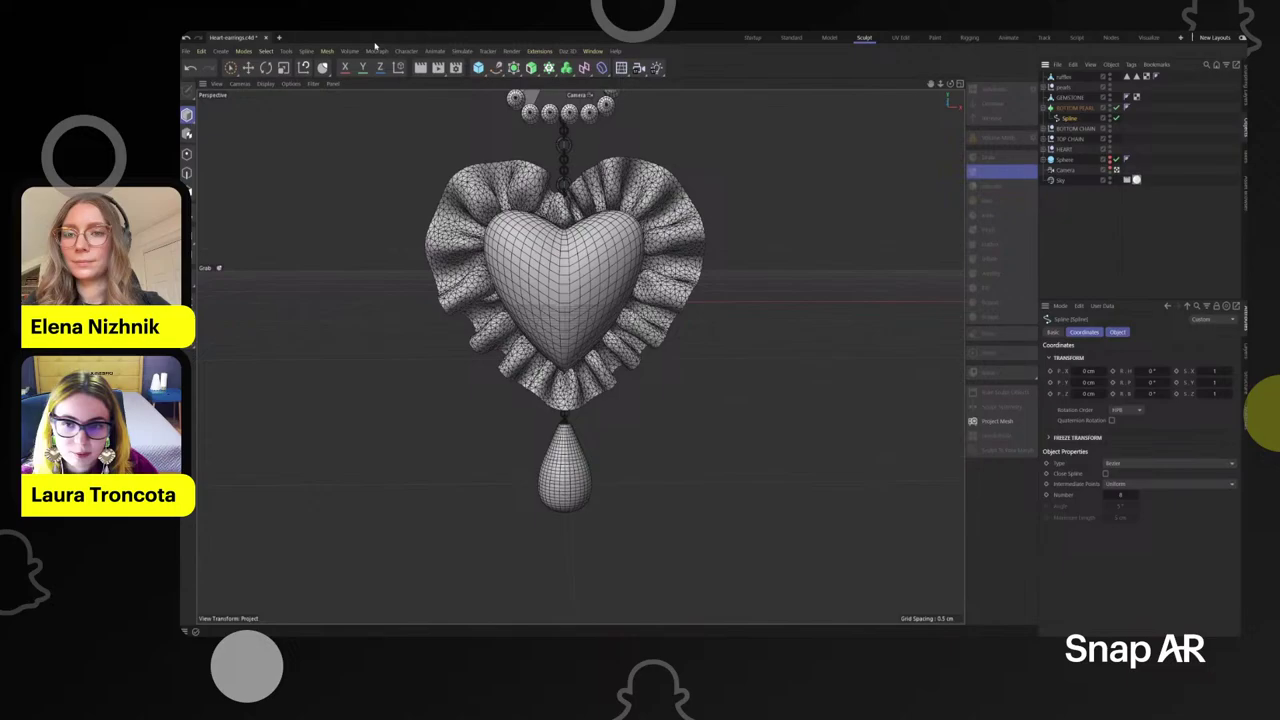
left_click(752, 37)
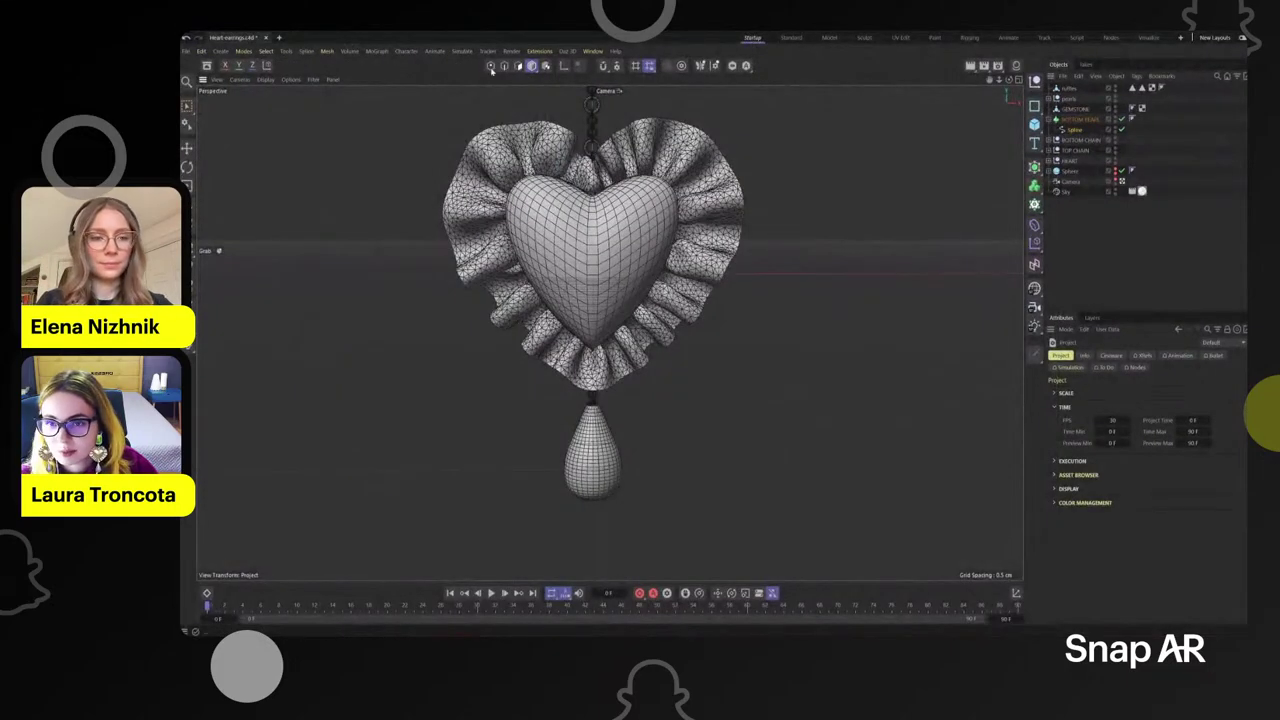
left_click(186, 186)
left_click(1077, 160)
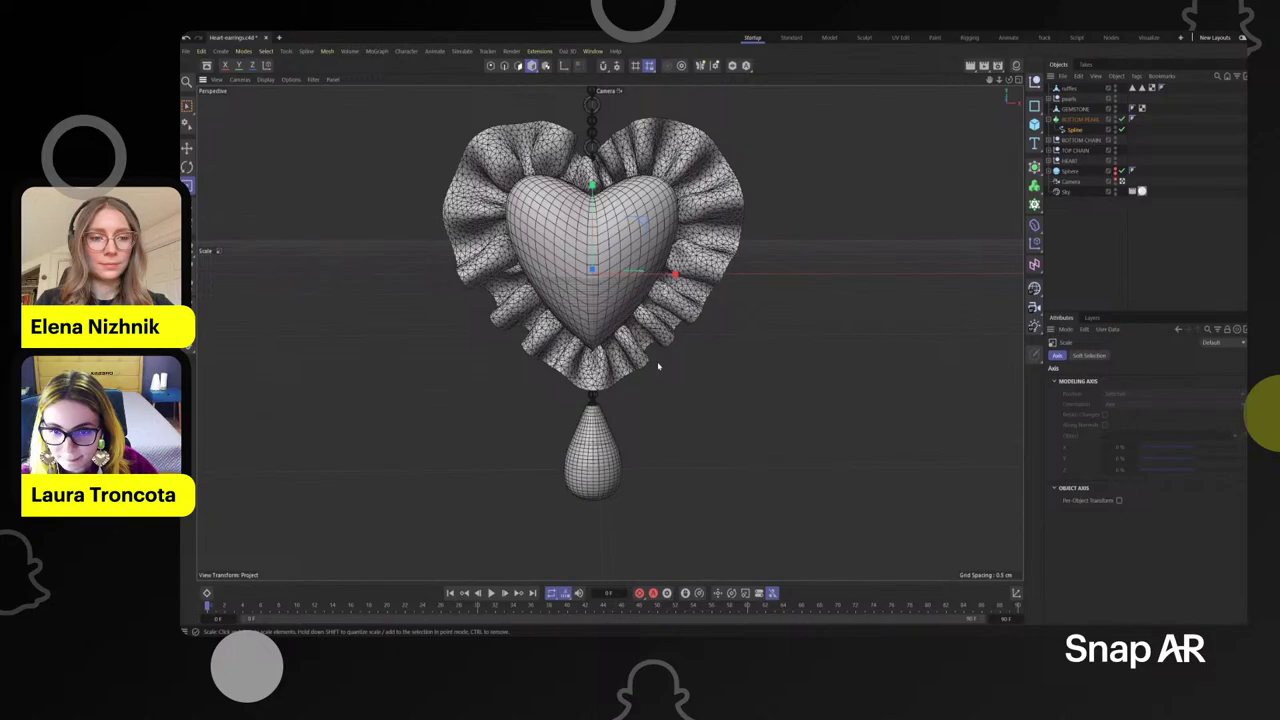
left_click(1072, 130)
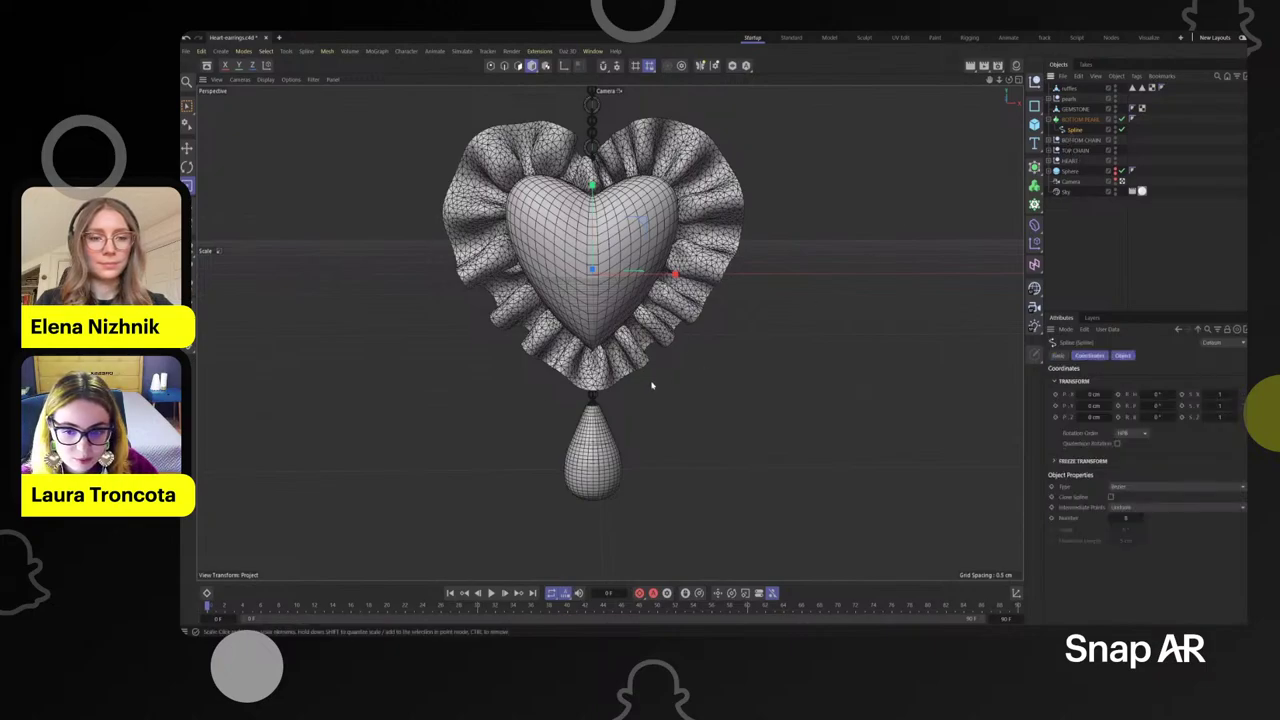
left_click_drag(651, 385, 697, 363)
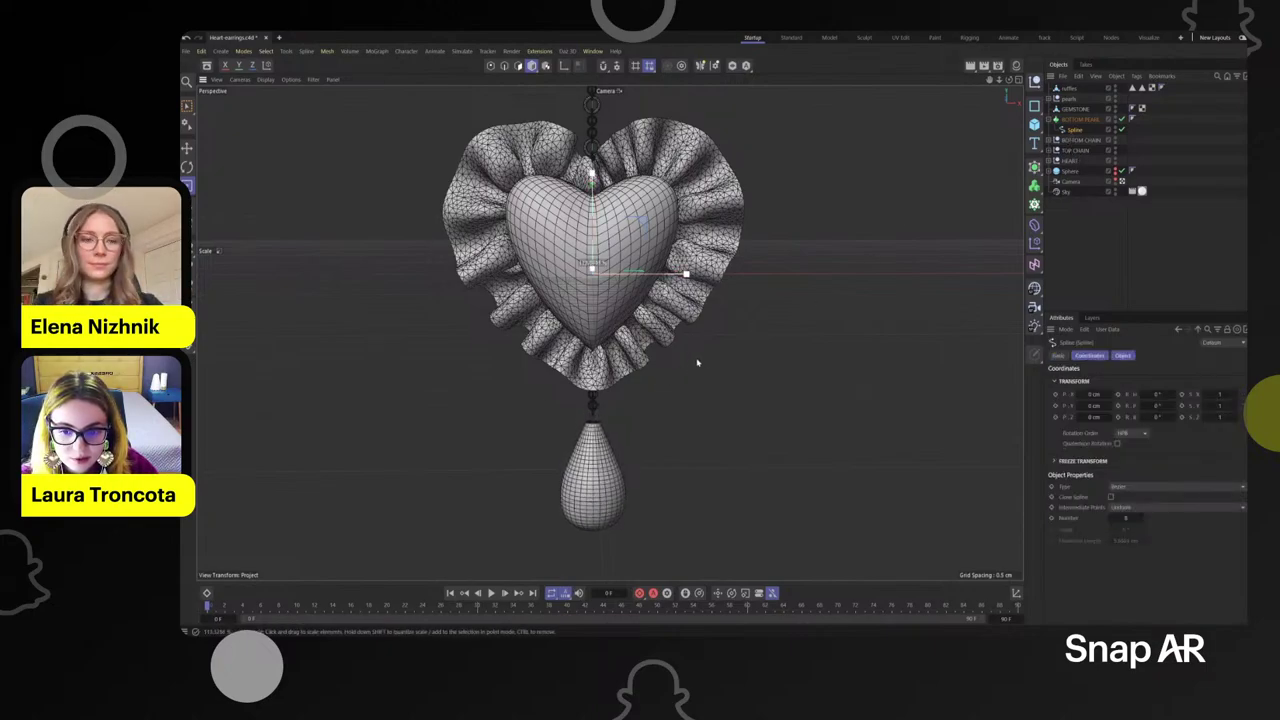
middle_click_drag(640, 456, 631, 409, "alt")
left_click_drag(583, 139, 583, 132)
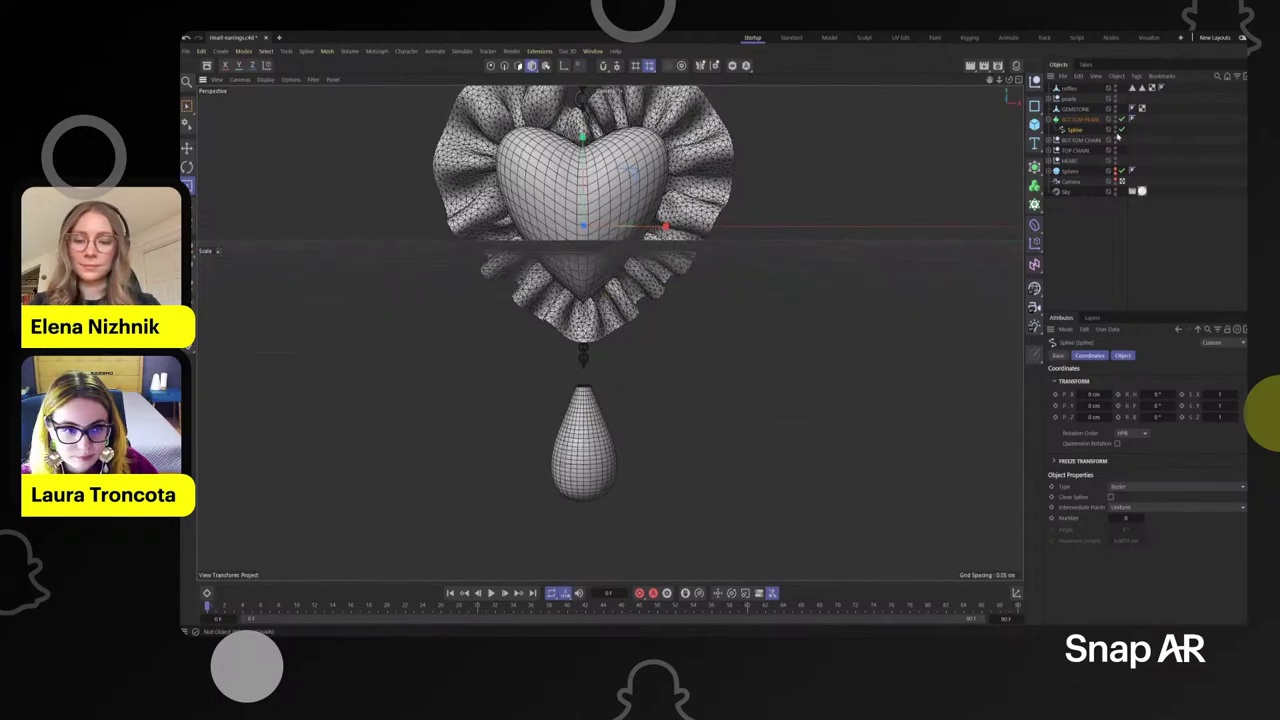
- Try to center the BOTTOM PEARL object's axis on its geometry using Axis Center with Points Center enabled
left_click(1082, 119)
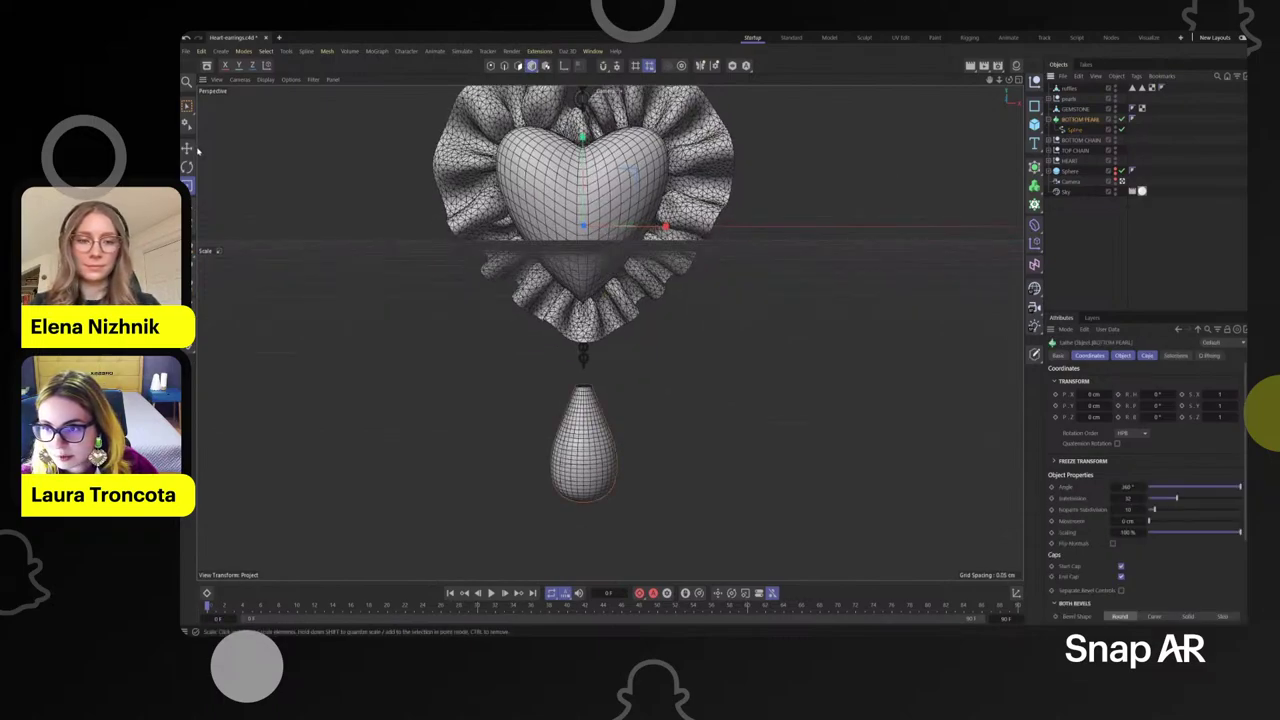
key("e")
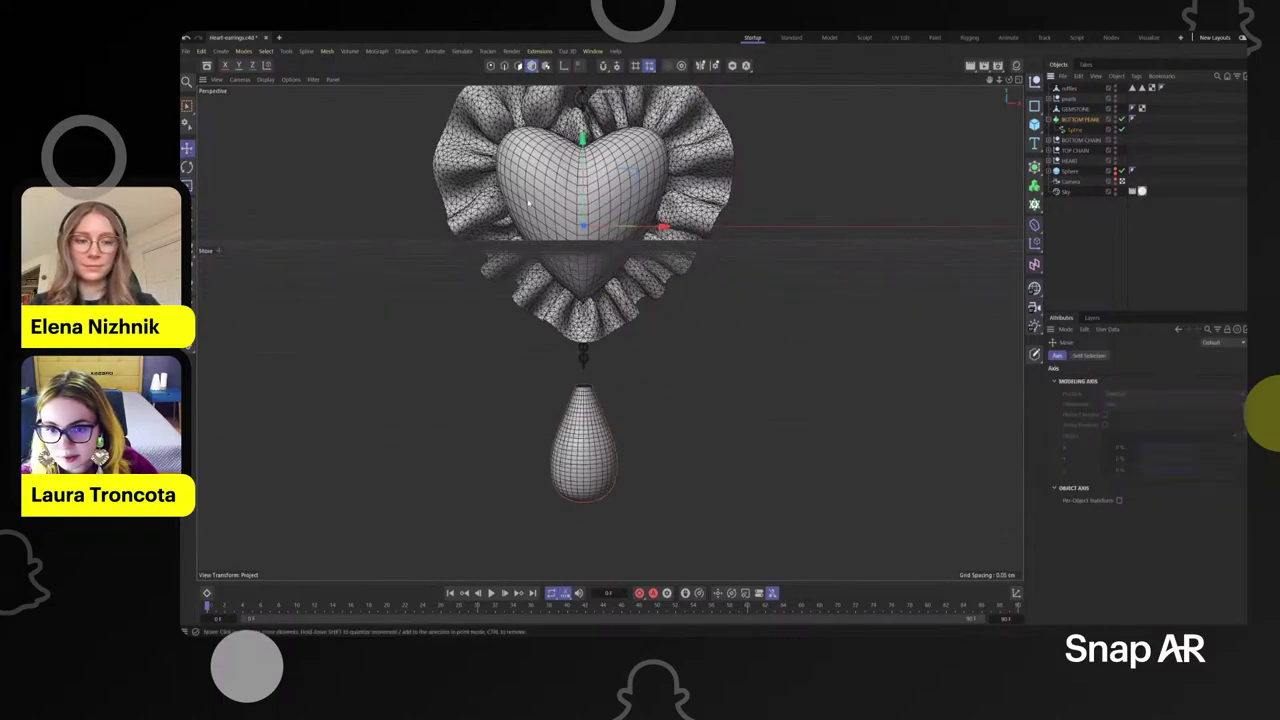
left_click(285, 51)
mouse_move(349, 225)
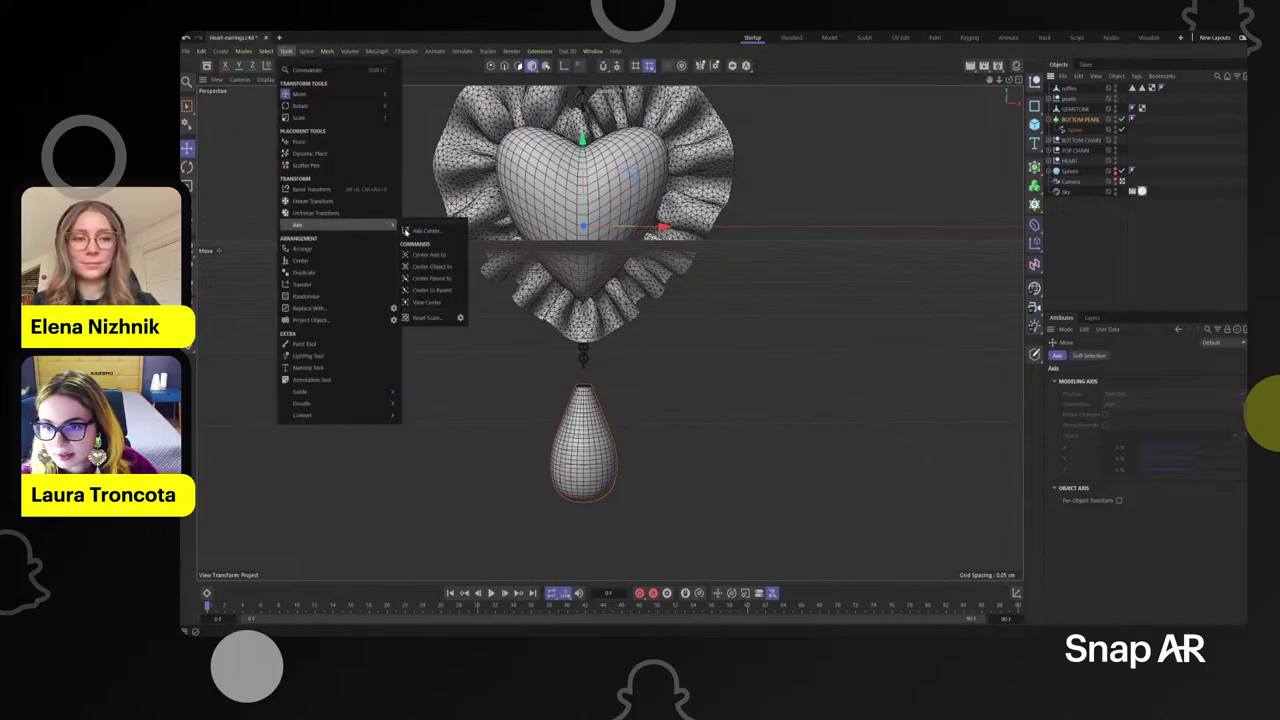
left_click(432, 224)
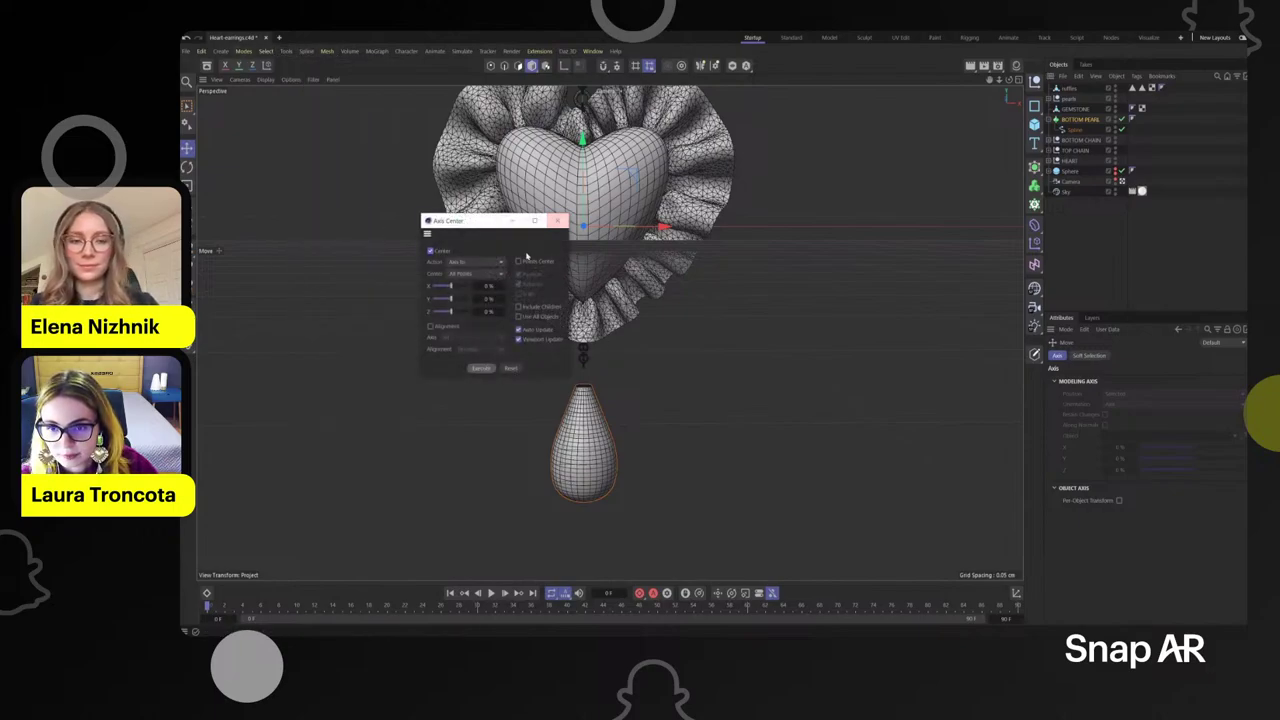
left_click(519, 261)
left_click(483, 369)
left_click(481, 368)
left_click(557, 220)
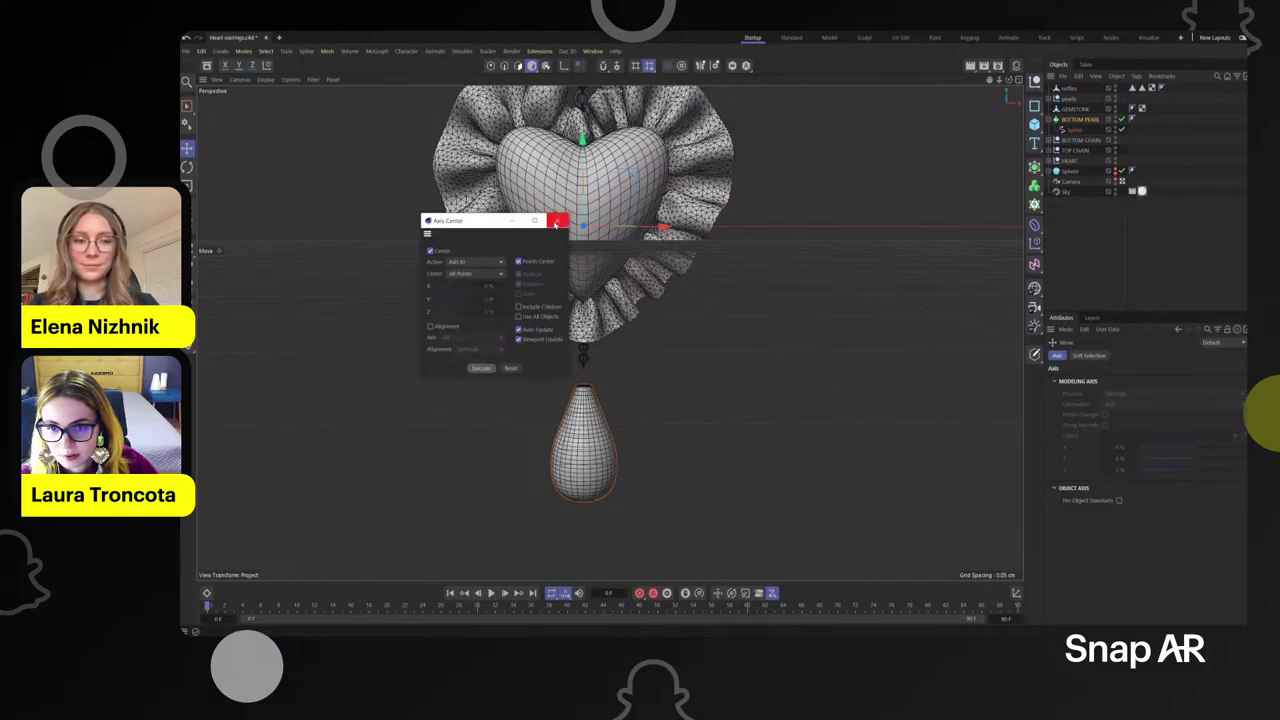
- Move the BOTTOM PEARL object up until it meets the bottom chain, and check the whole earring
scroll(585, 300, "up", 2)
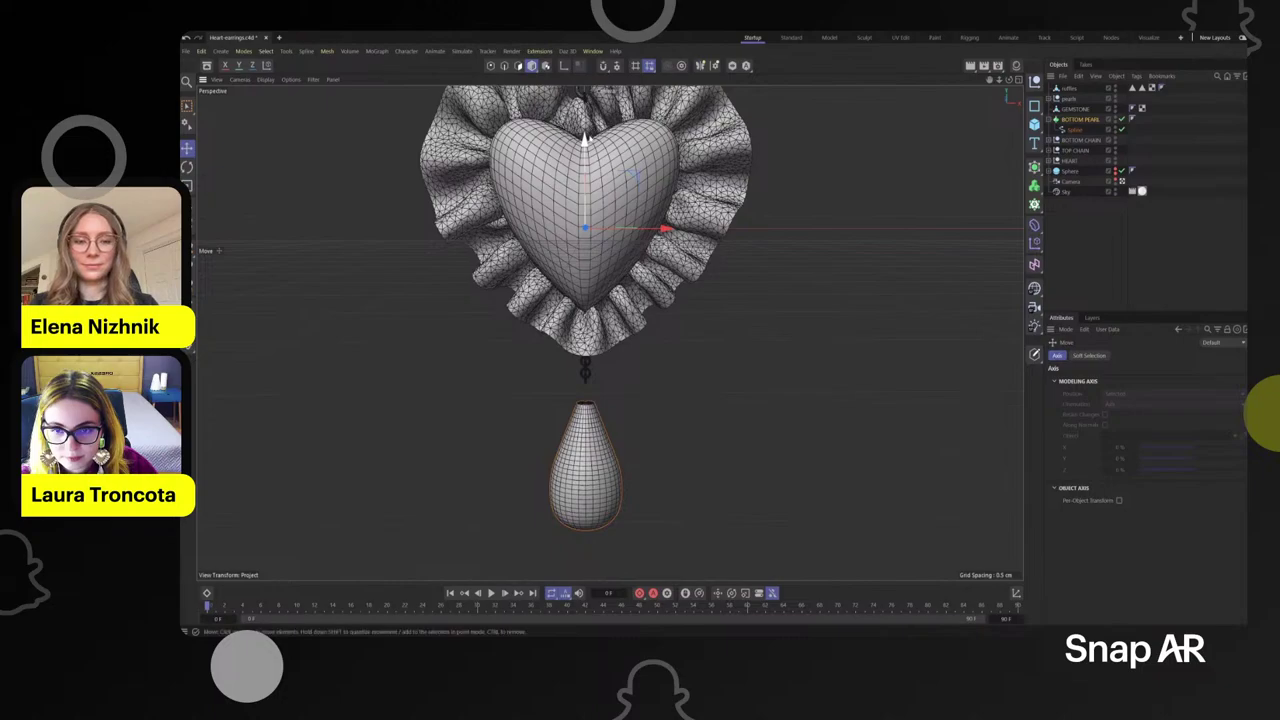
left_click_drag(585, 138, 584, 109)
scroll(638, 323, "down", 1)
scroll(638, 323, "down", 5)
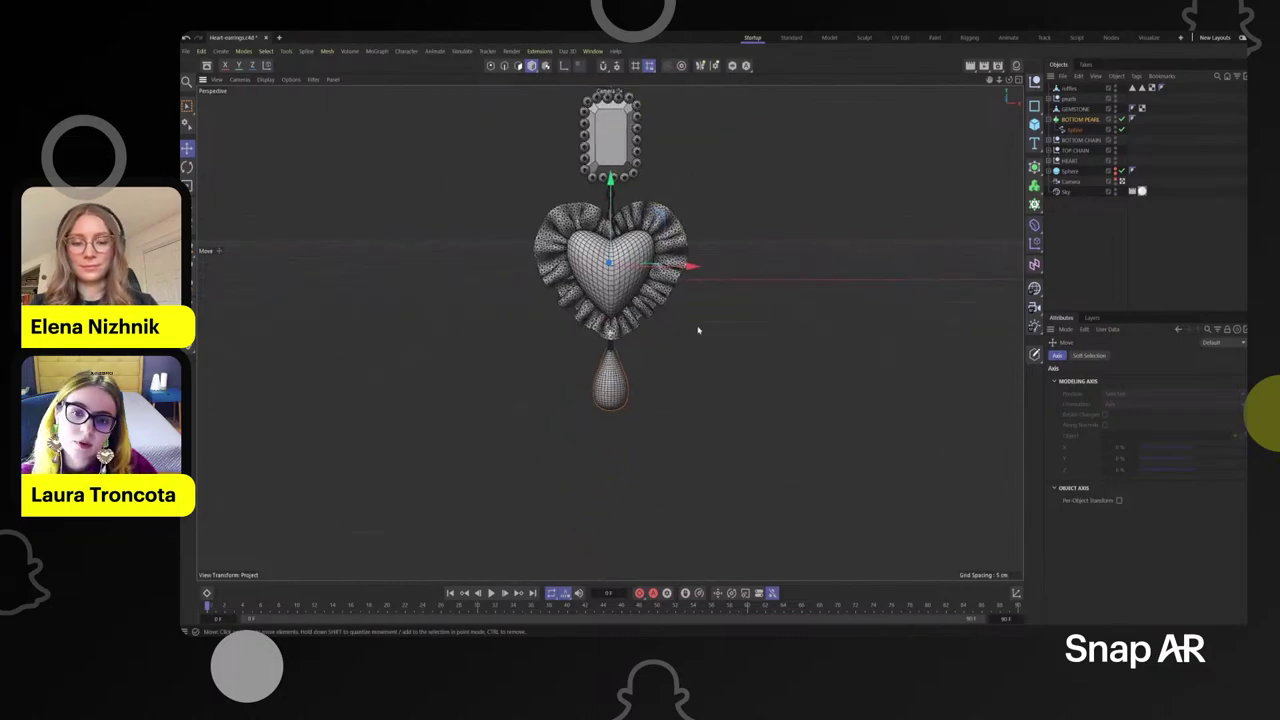
middle_click_drag(697, 329, 620, 354, "alt")
scroll(620, 354, "up", 3)
scroll(660, 367, "down", 3)
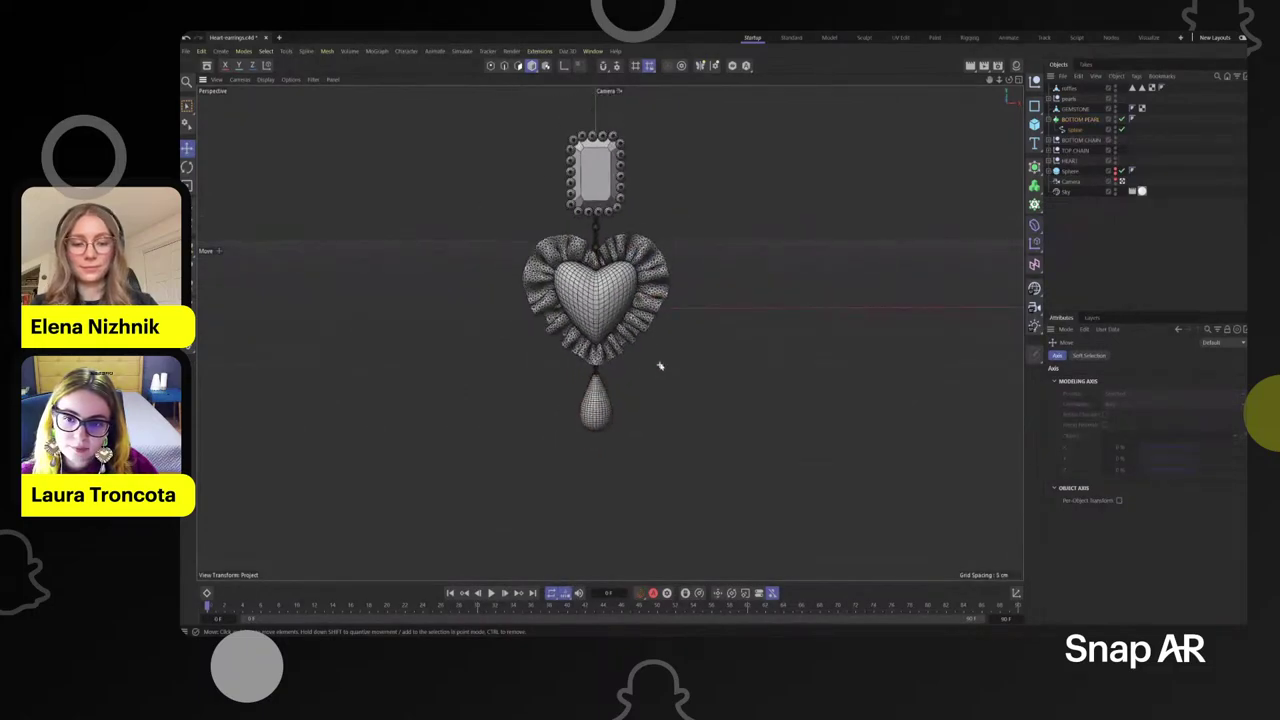
- Switch the viewport display to Gouraud Shading without wireframe lines and frame the whole earring
scroll(718, 290, "up", 2)
mouse_move(684, 294)
left_mouse_down("alt")
mouse_move(709, 293)
mouse_move(420, 294)
mouse_move(509, 312)
mouse_move(777, 277)
left_mouse_up("alt")
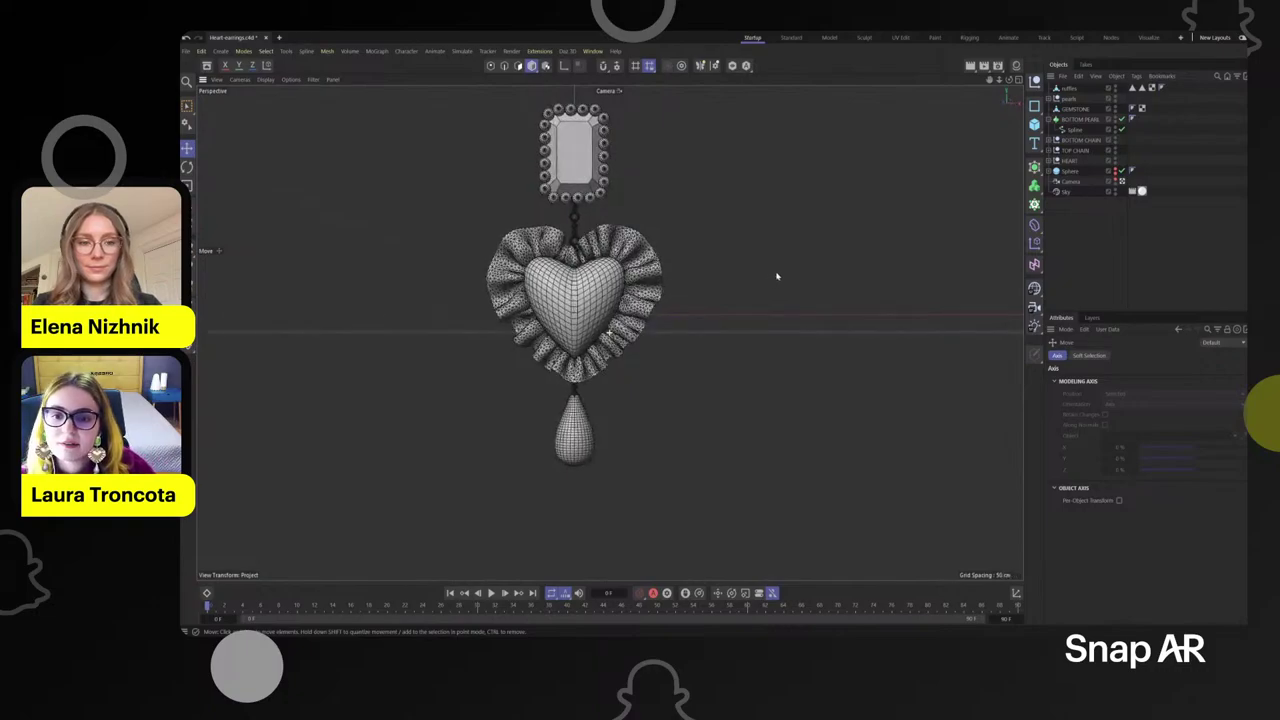
left_click(265, 79)
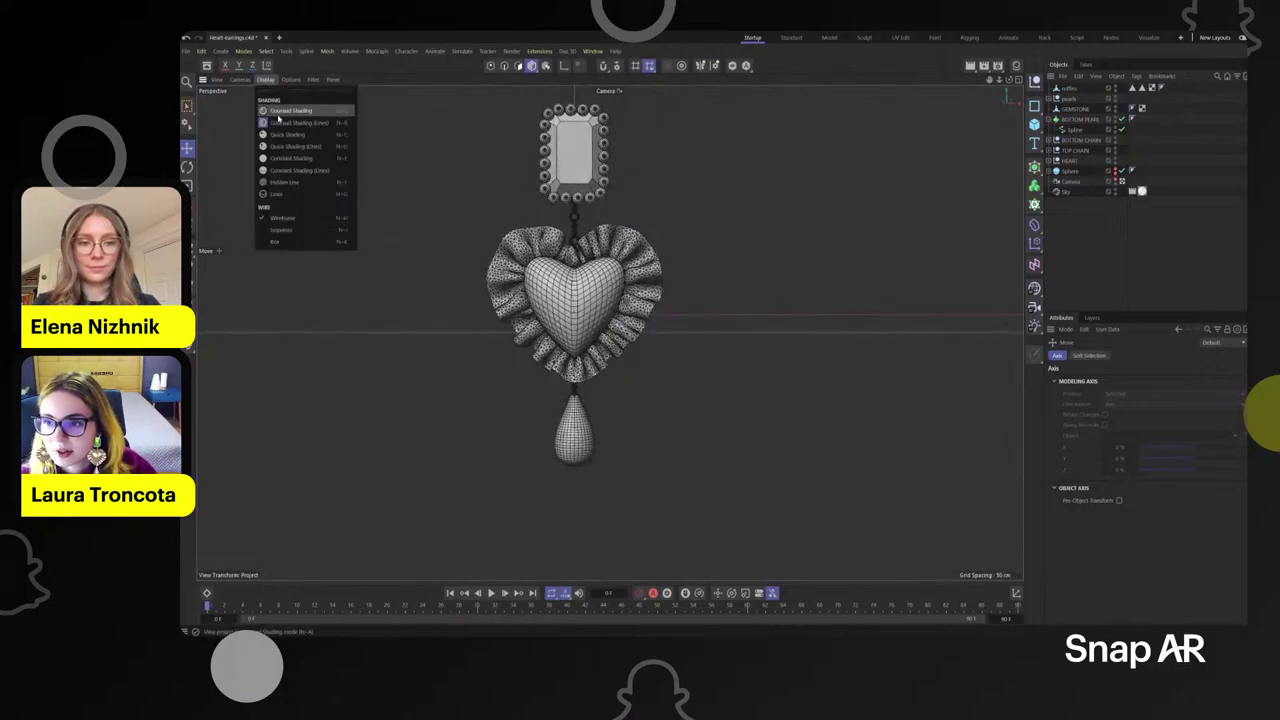
left_click(290, 110)
scroll(684, 228, "down", 2)
middle_click_drag(637, 333, 600, 438, "alt")
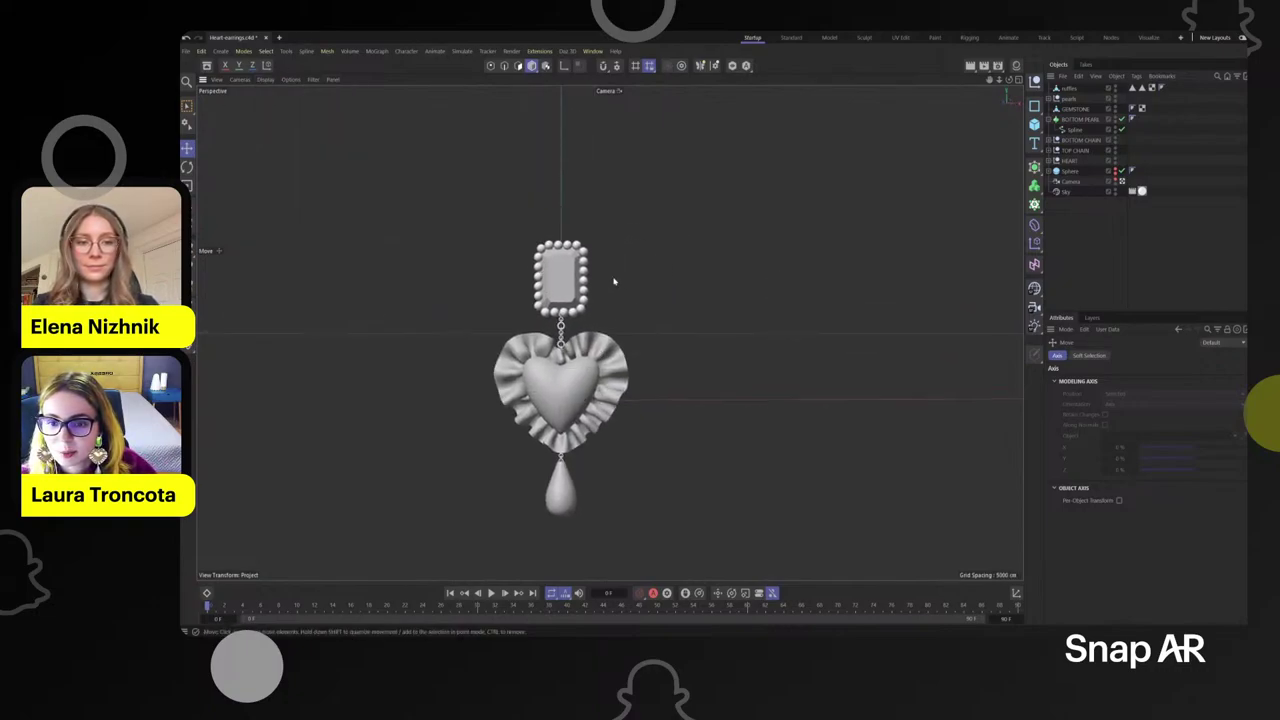
scroll(614, 283, "up", 2)
scroll(608, 314, "down", 1)
middle_click_drag(646, 351, 649, 316, "alt")
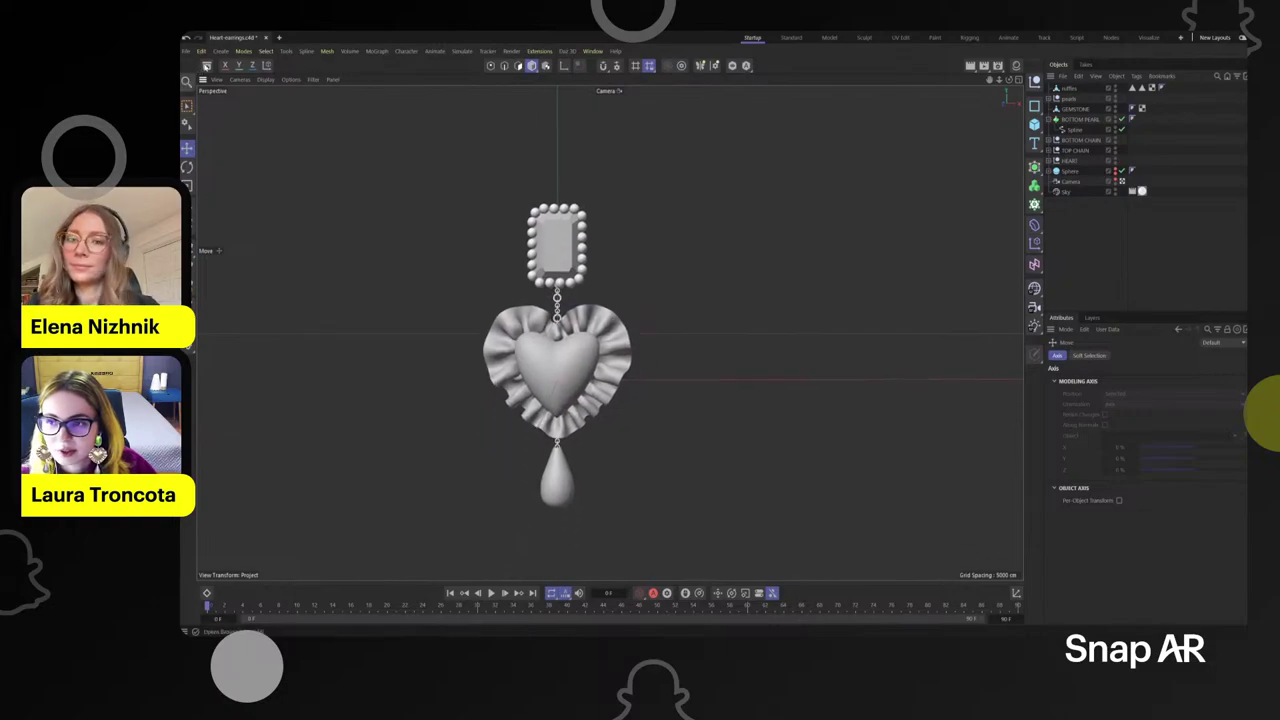
- Search the Asset Browser for plastic, add Plastic Green - Glossy from the Plastic materials, and show the Material Manager
left_click(206, 66)
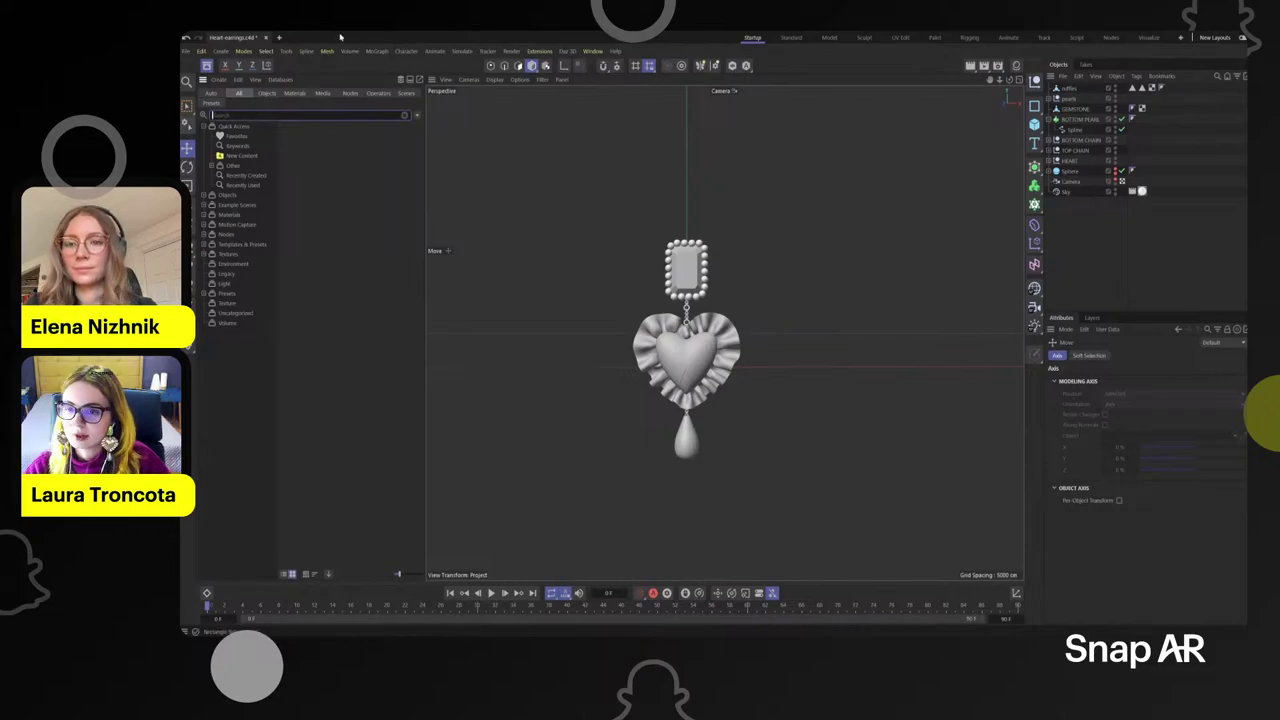
type("plastic")
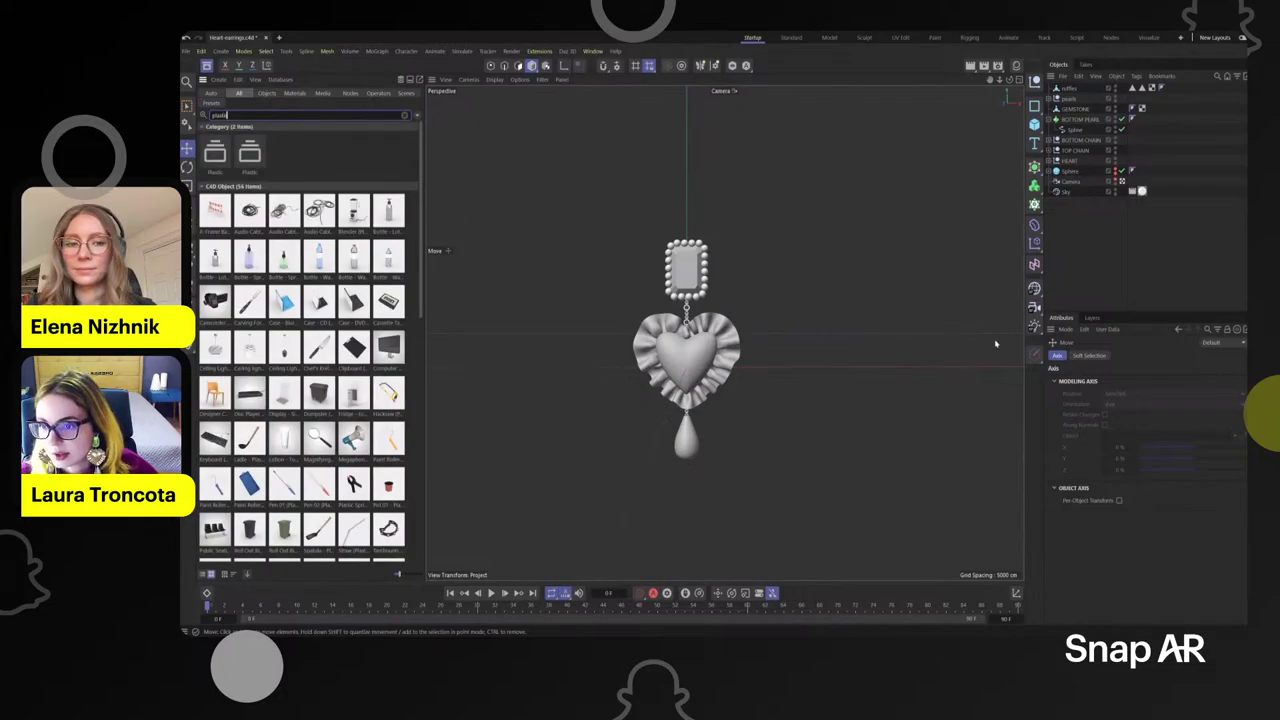
double_click(252, 165)
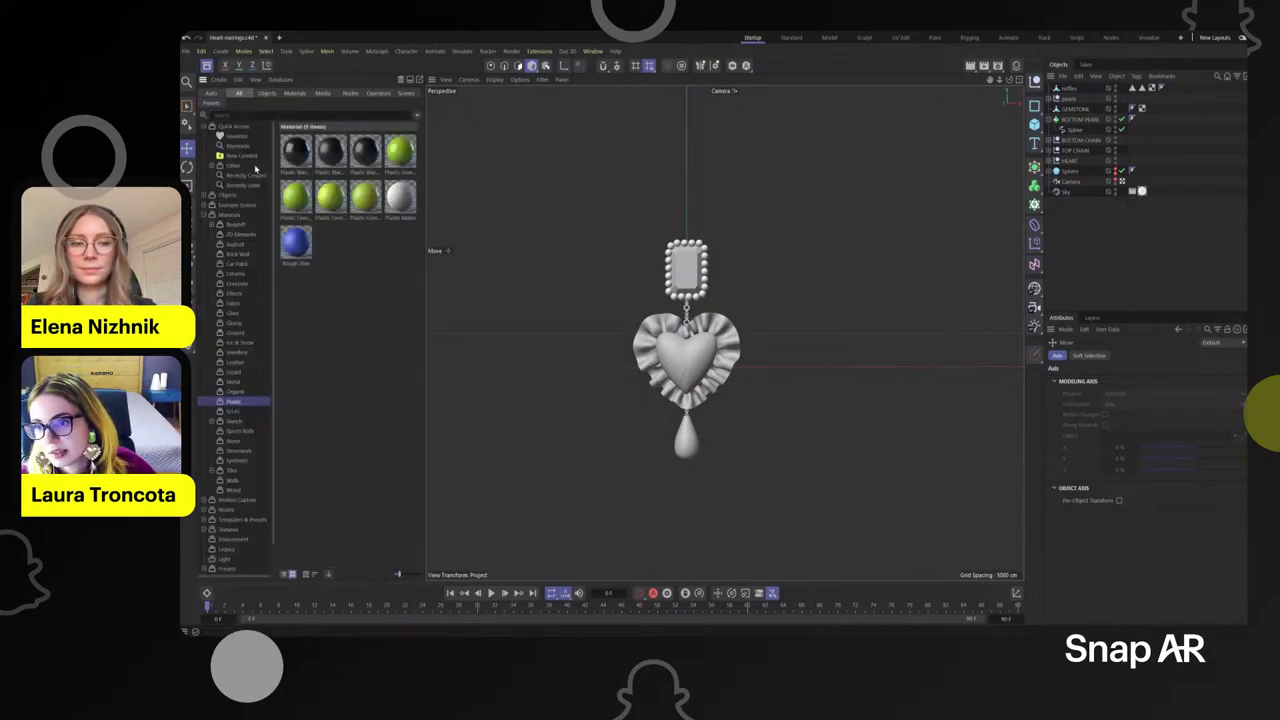
left_click(398, 155)
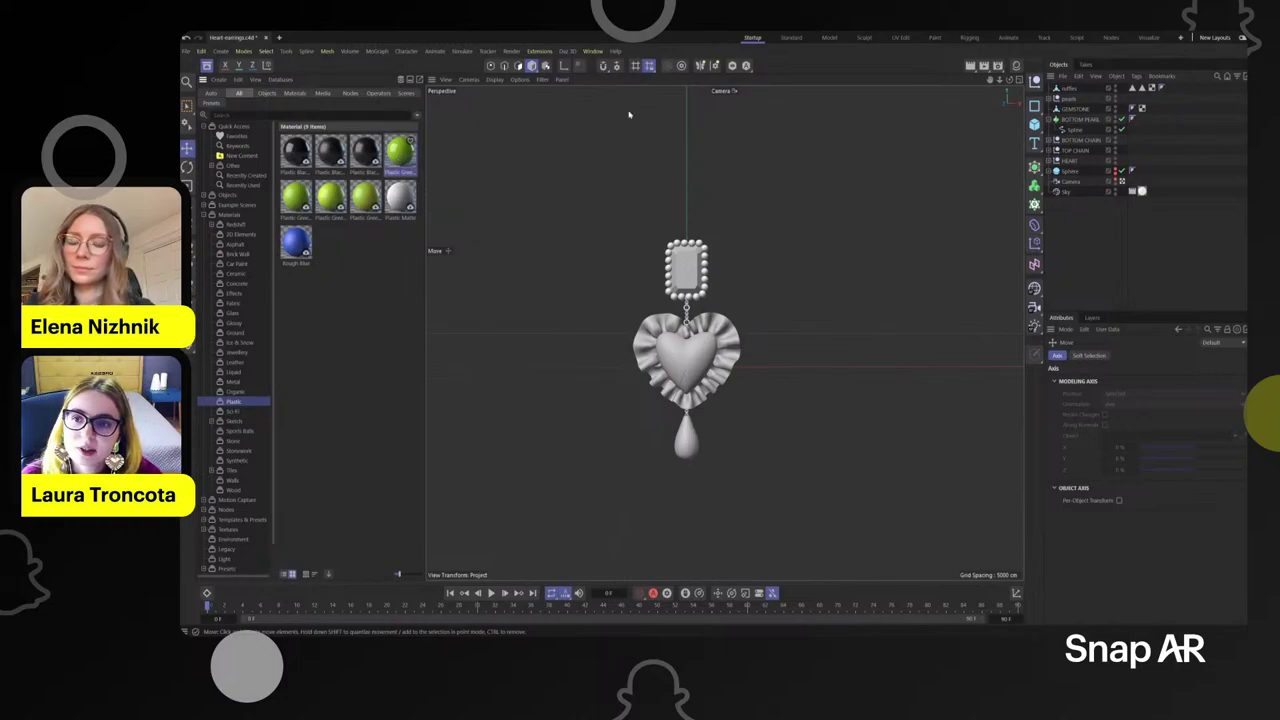
left_click(1016, 66)
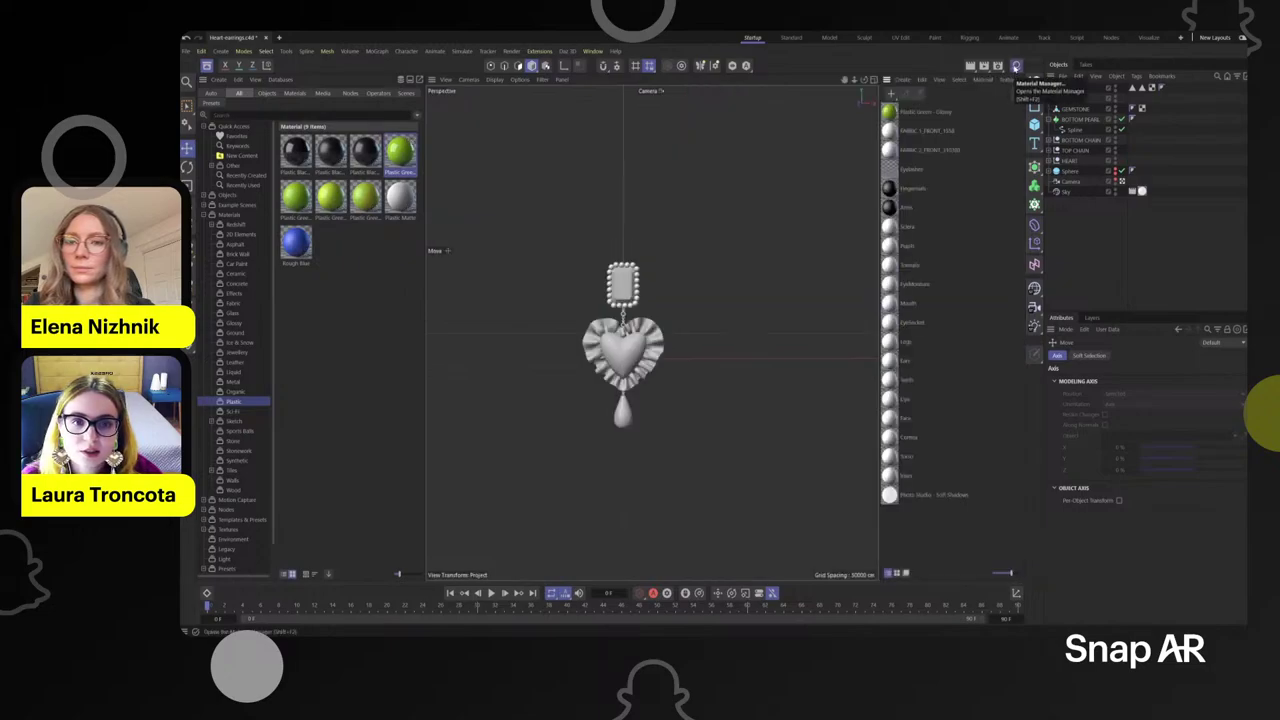
left_click(207, 65)
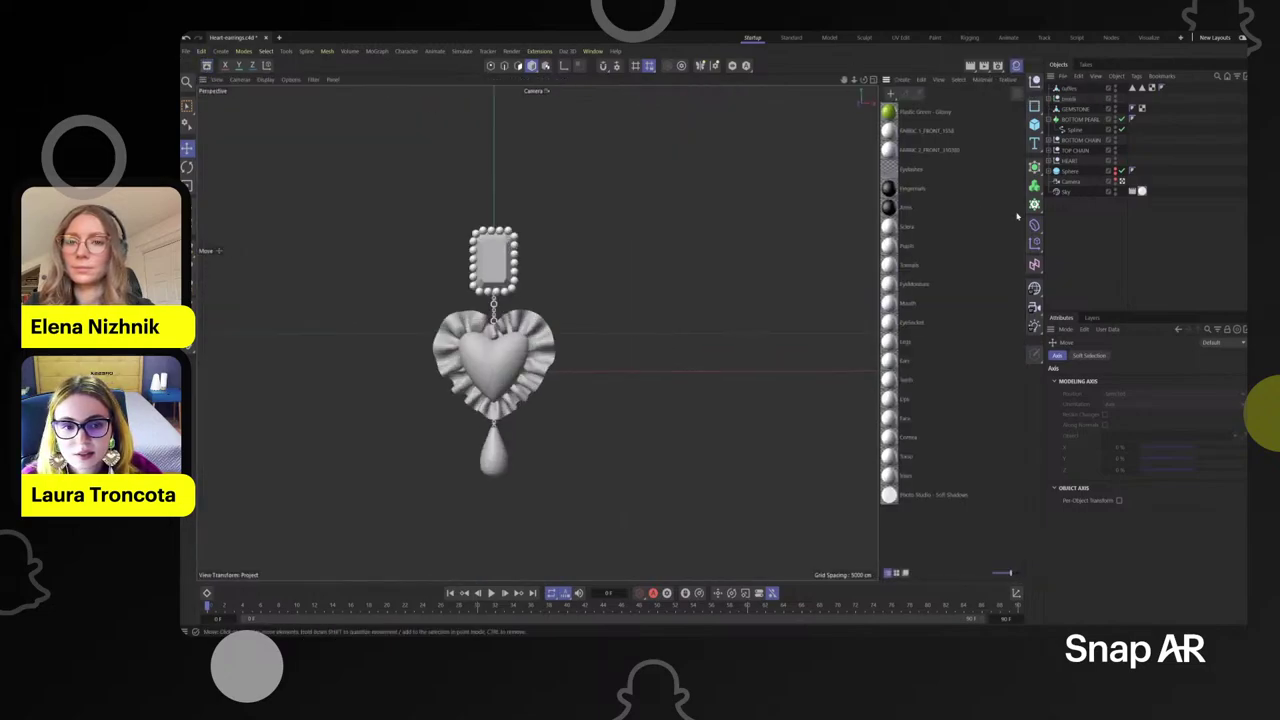
- Remove all unused materials from the scene, then add Plastic Green - Glossy from the asset library again
right_click(912, 175)
left_click(958, 470)
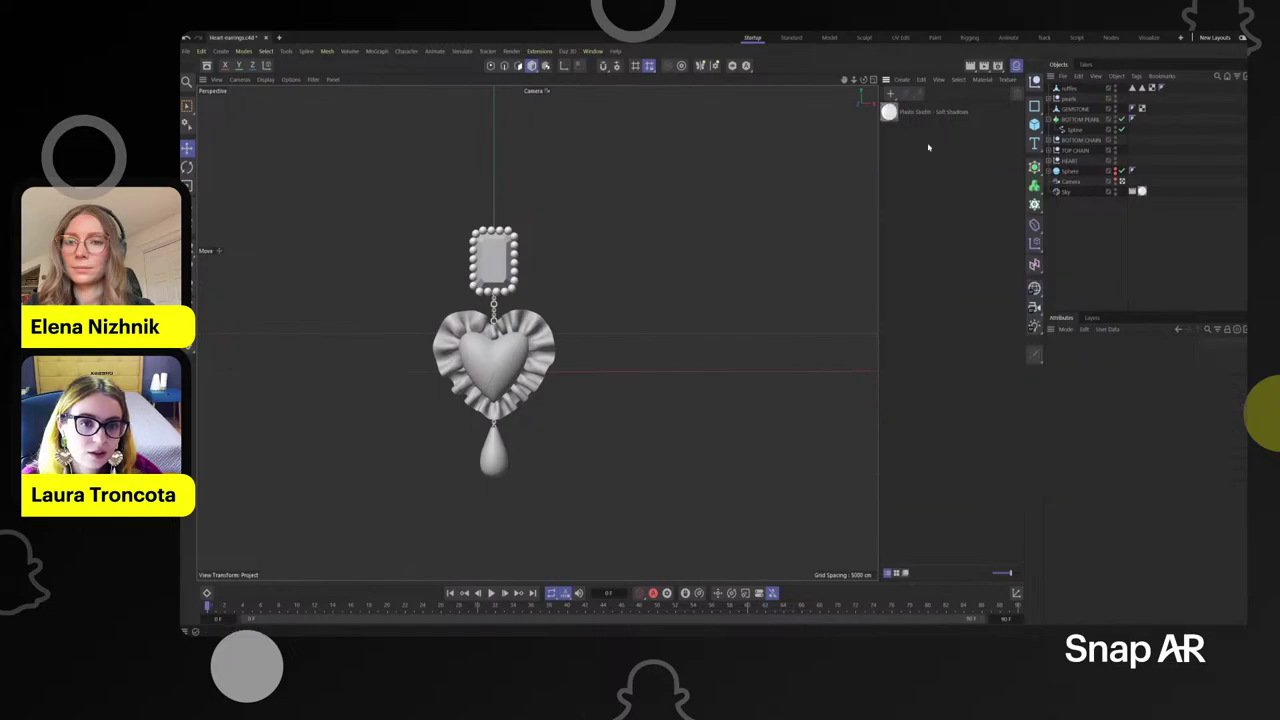
left_click(207, 65)
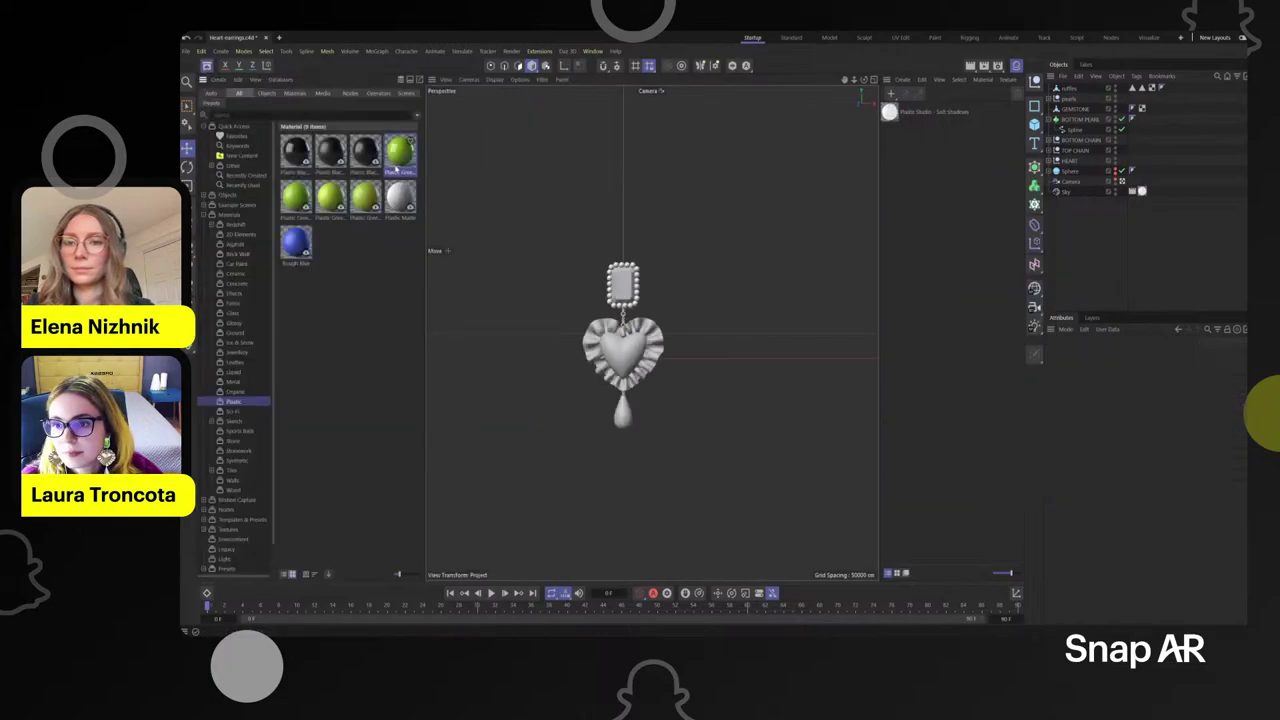
left_click_drag(396, 170, 912, 108)
key("shift+F8")
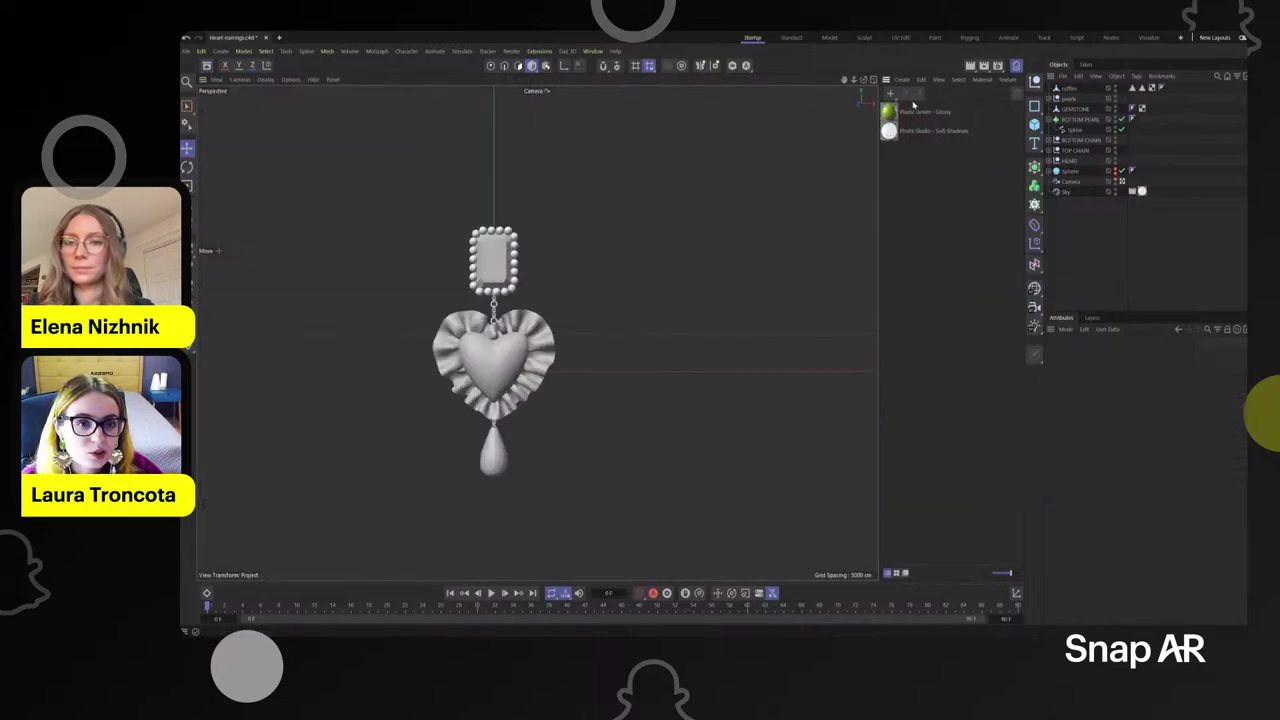
- Set the Plastic Green - Glossy material's color to yellow with the hex value FFFC00
left_click(910, 113)
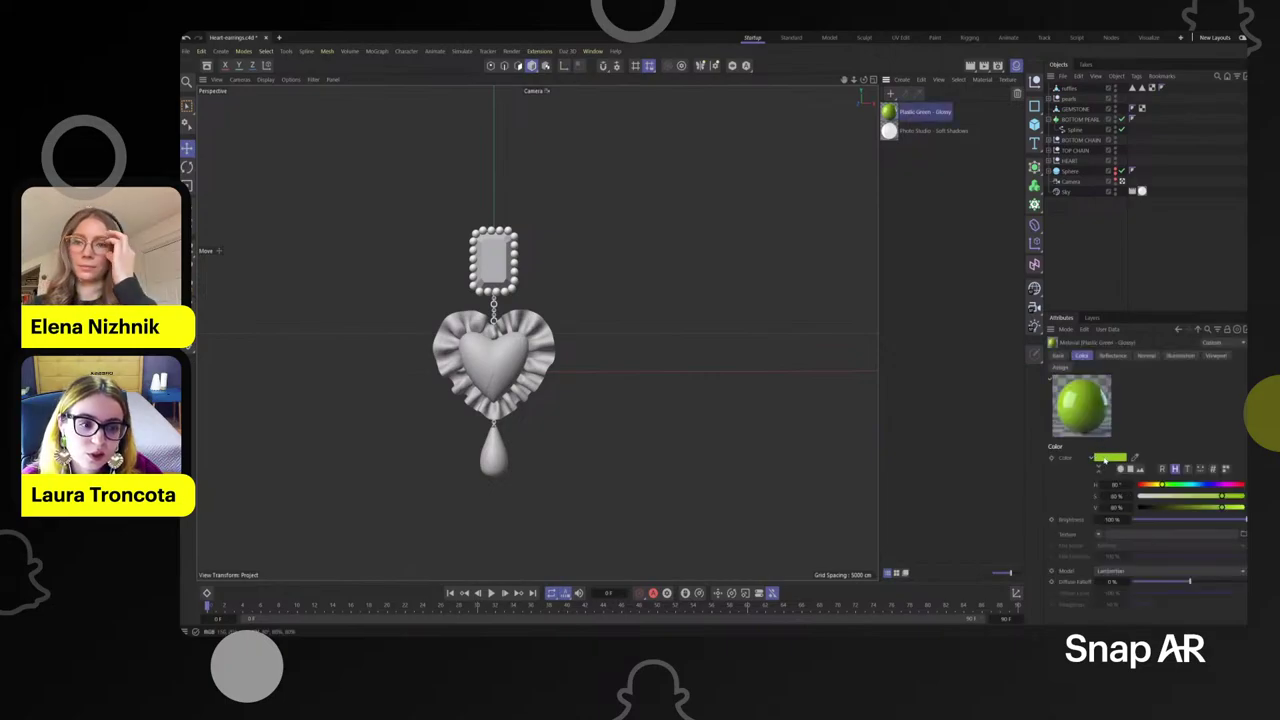
left_click(1106, 457)
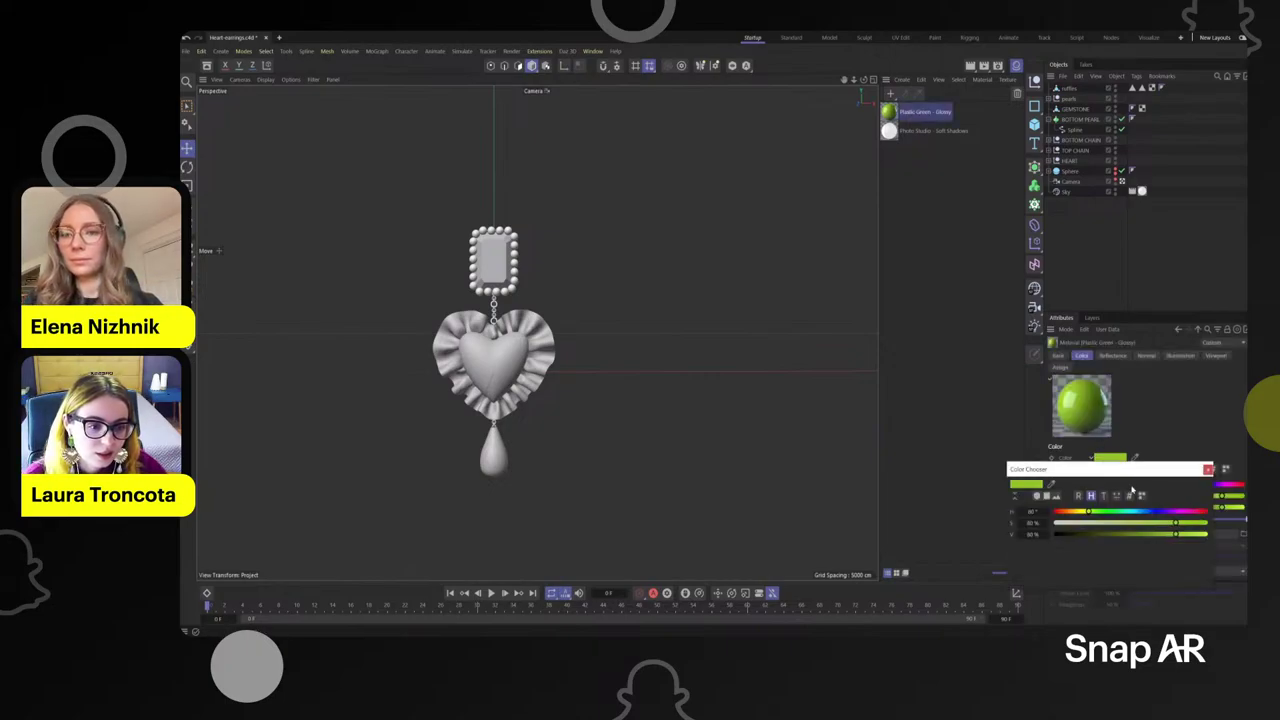
left_click(1129, 495)
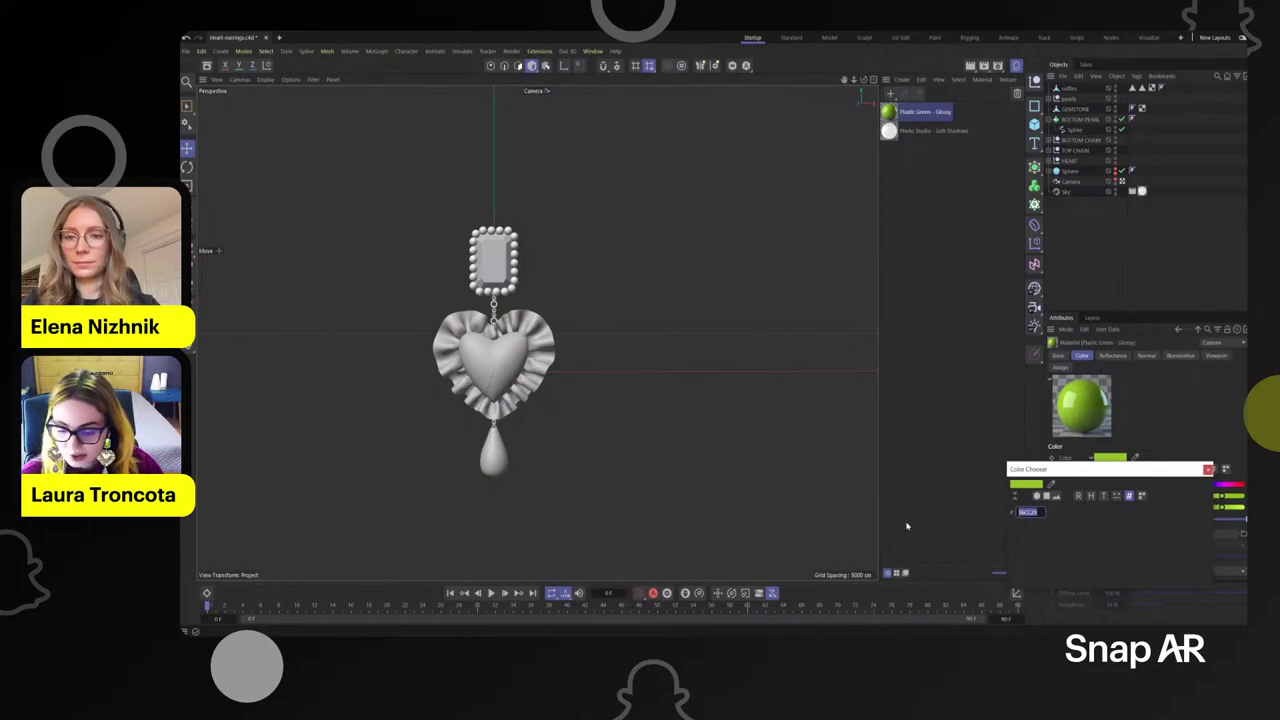
key("f")
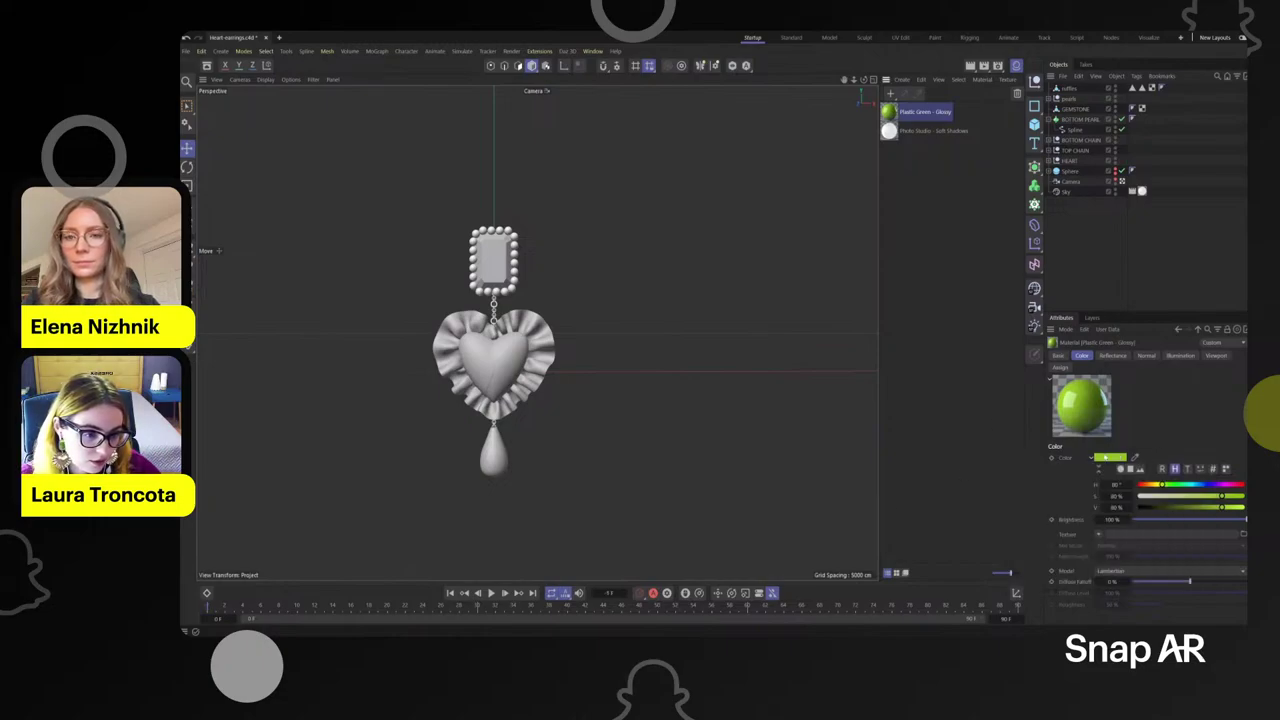
left_click(1105, 457)
left_click(1014, 496)
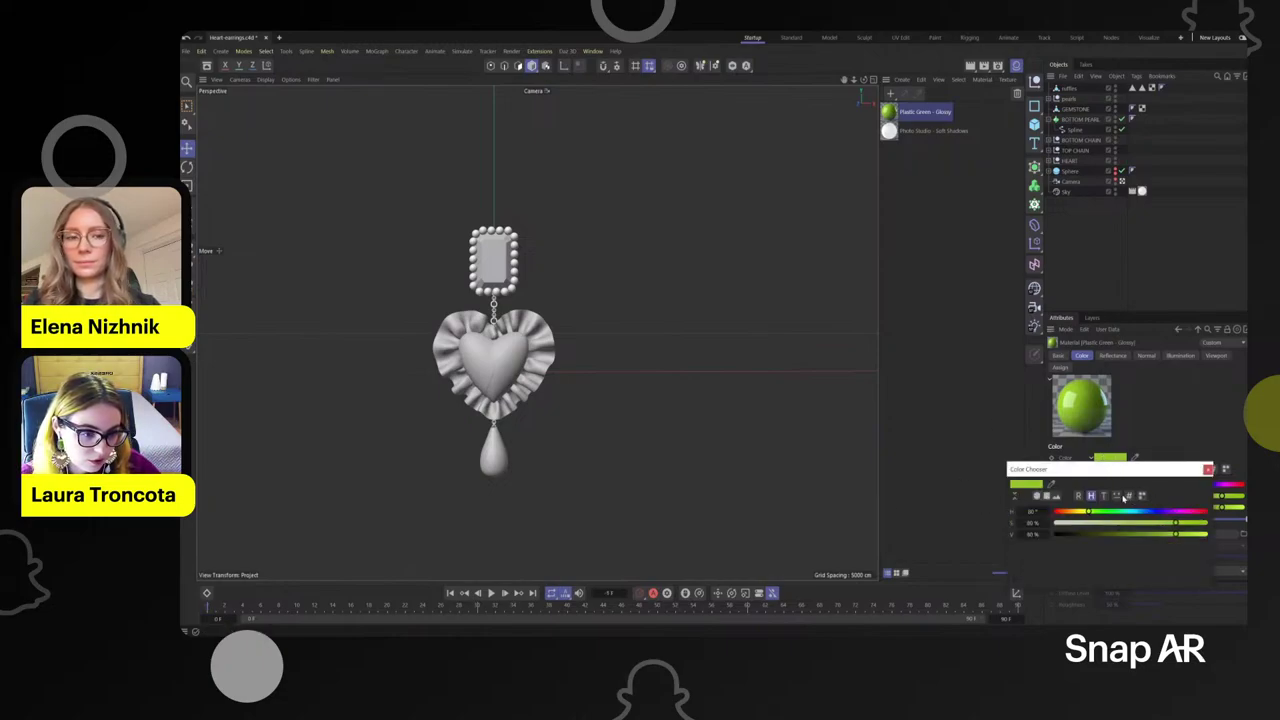
left_click(1128, 496)
type("ff")
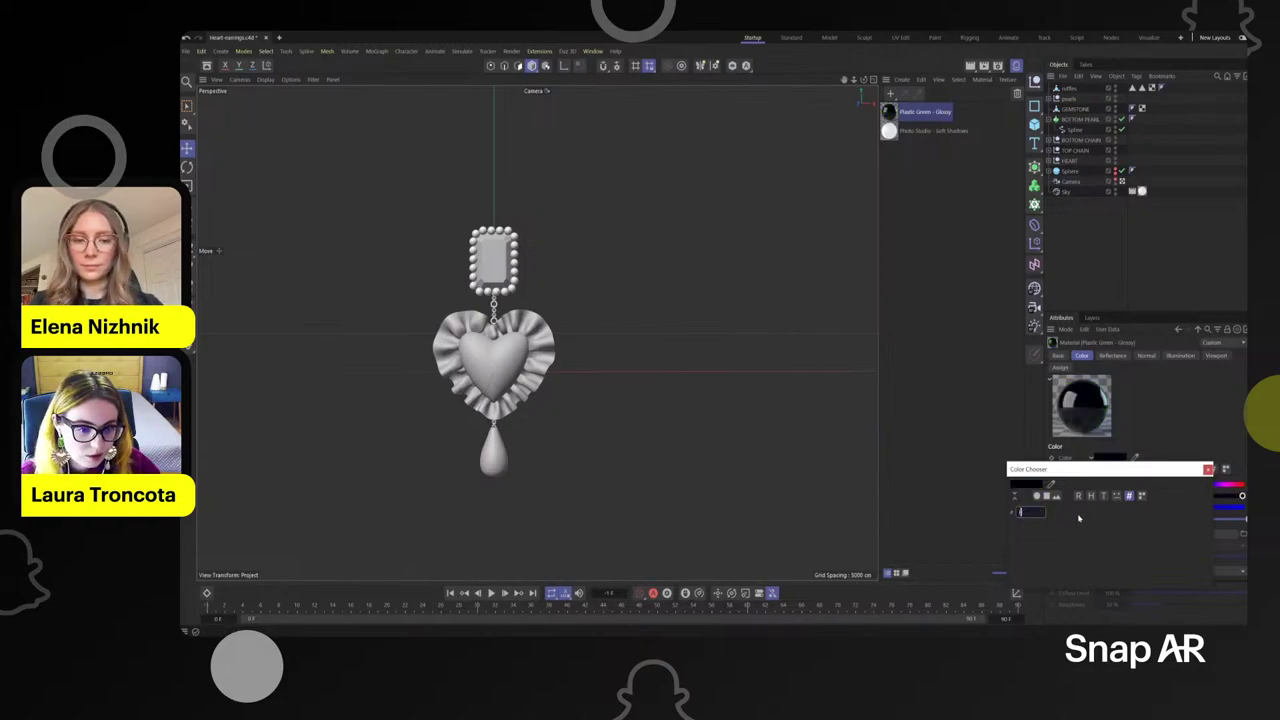
type("ffEC")
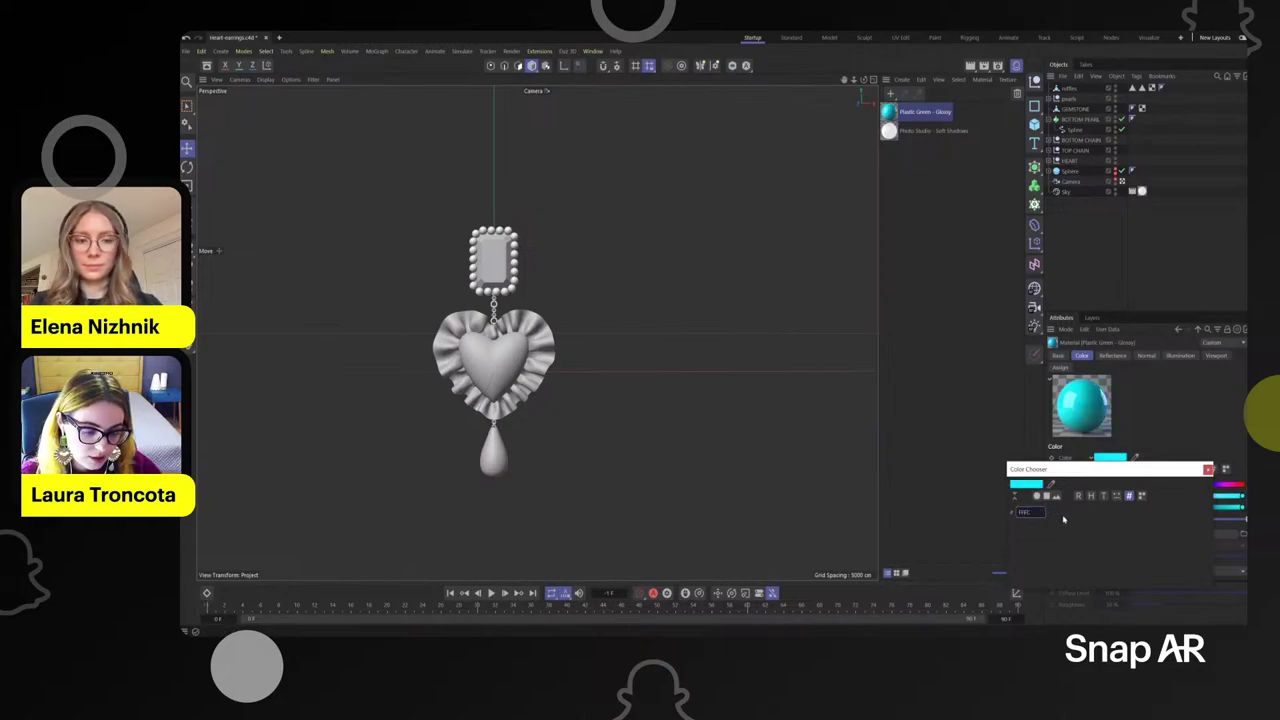
type("00")
left_click(1208, 469)
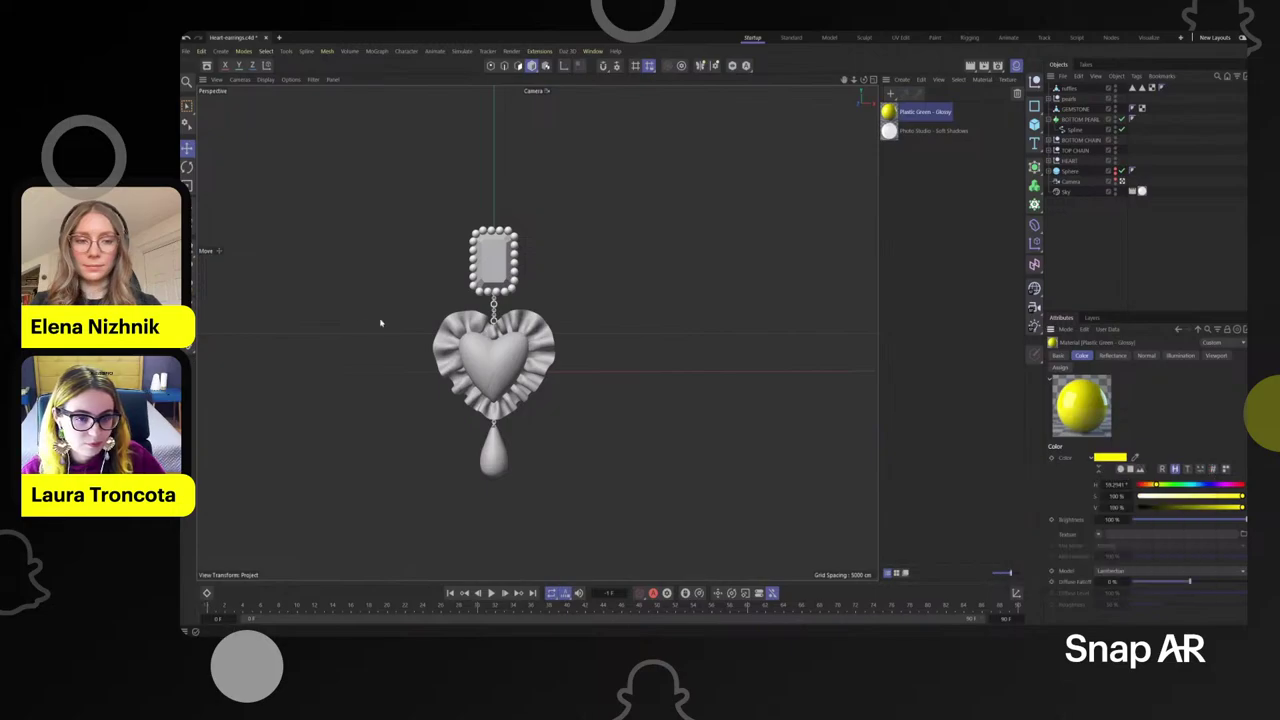
- Apply the yellow glossy plastic material to the heart's front, the ruffle and the heart's back face
scroll(380, 320, "up", 3)
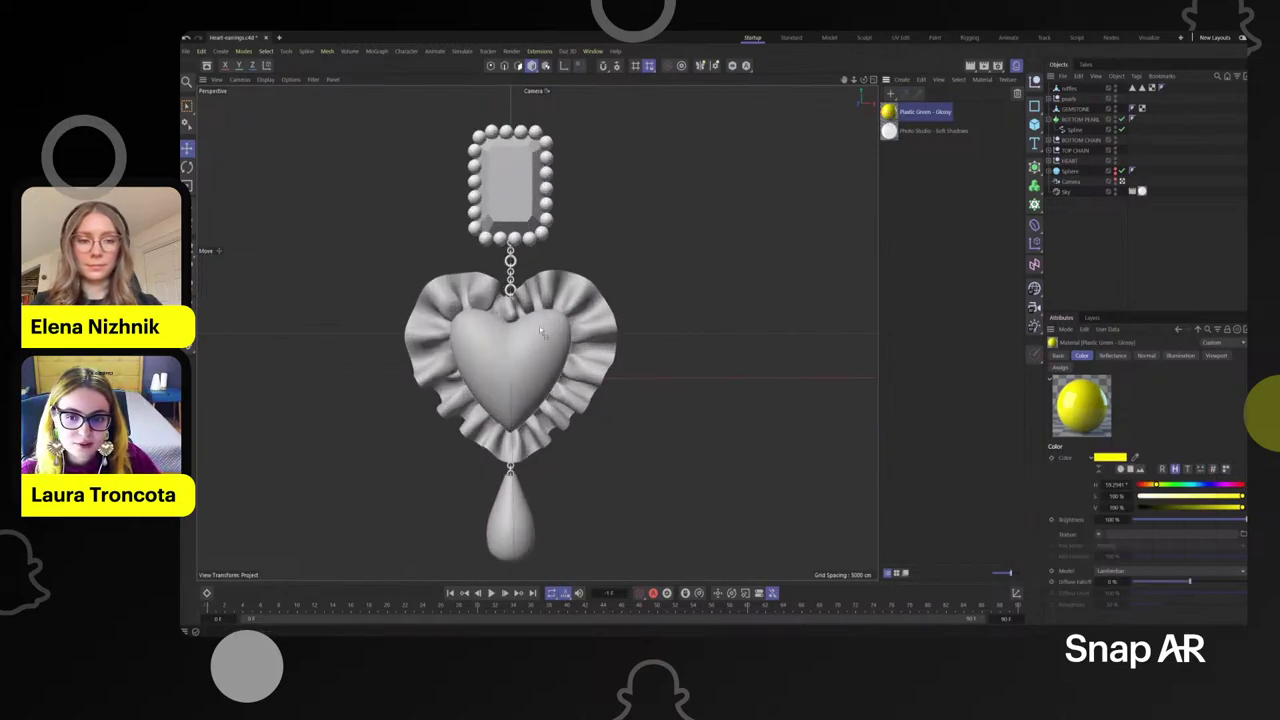
left_click_drag(541, 332, 543, 329)
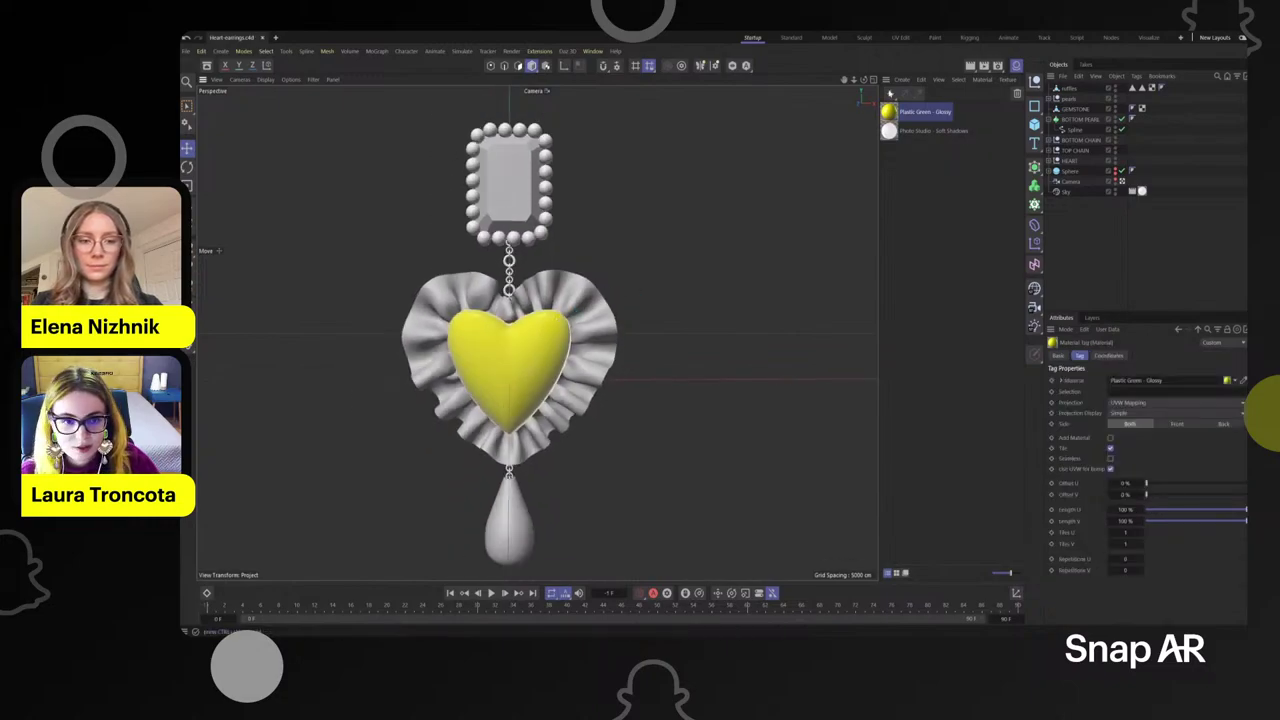
left_click_drag(579, 286, 580, 286)
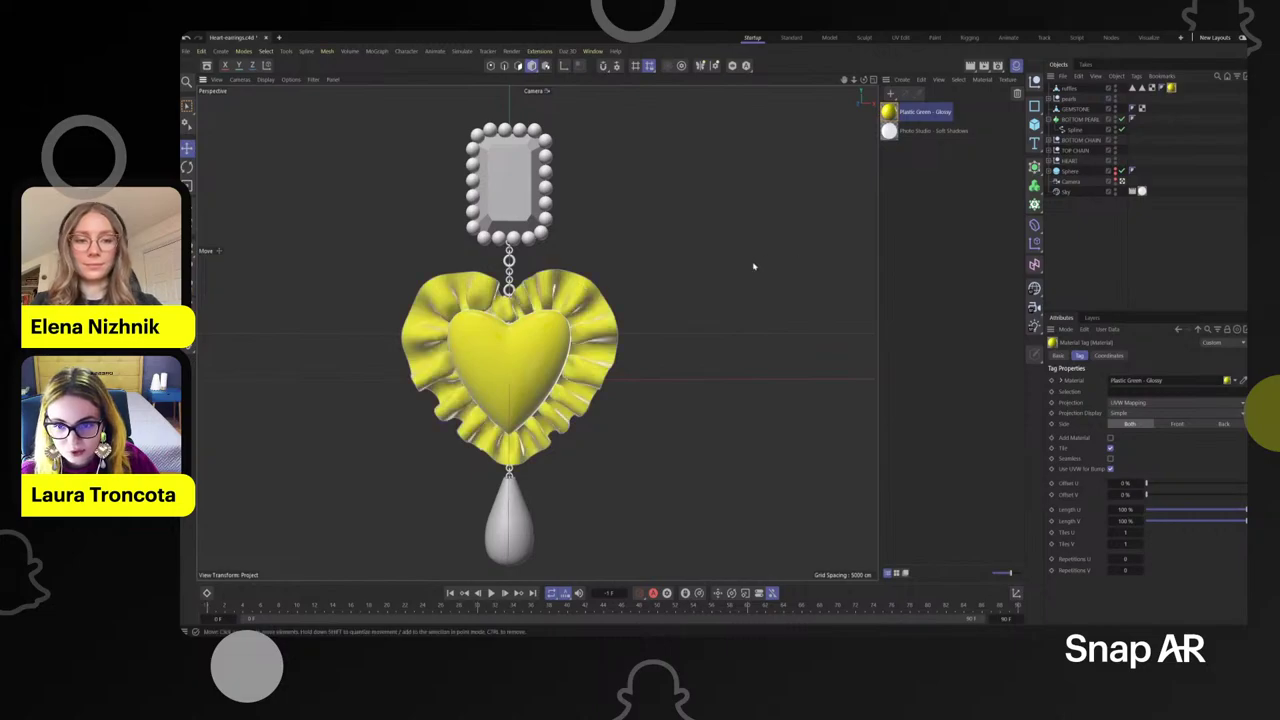
left_click_drag(754, 266, 475, 295, "alt")
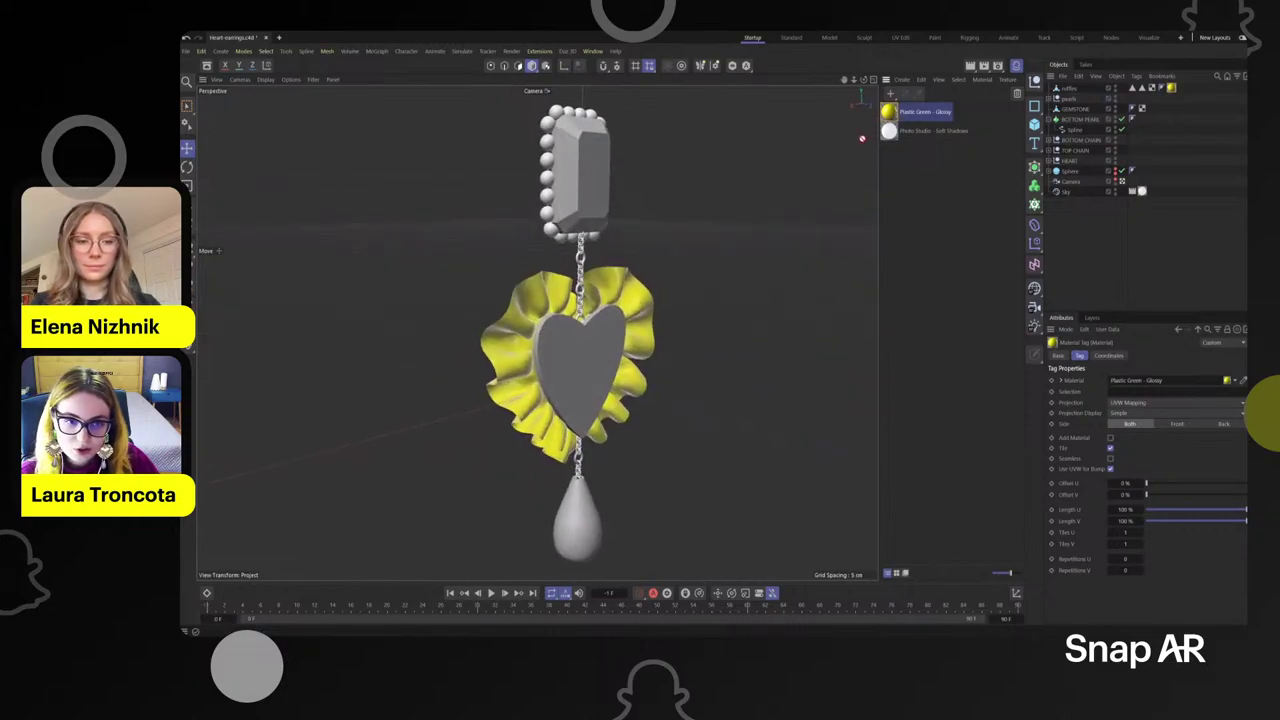
left_click_drag(590, 355, 583, 352)
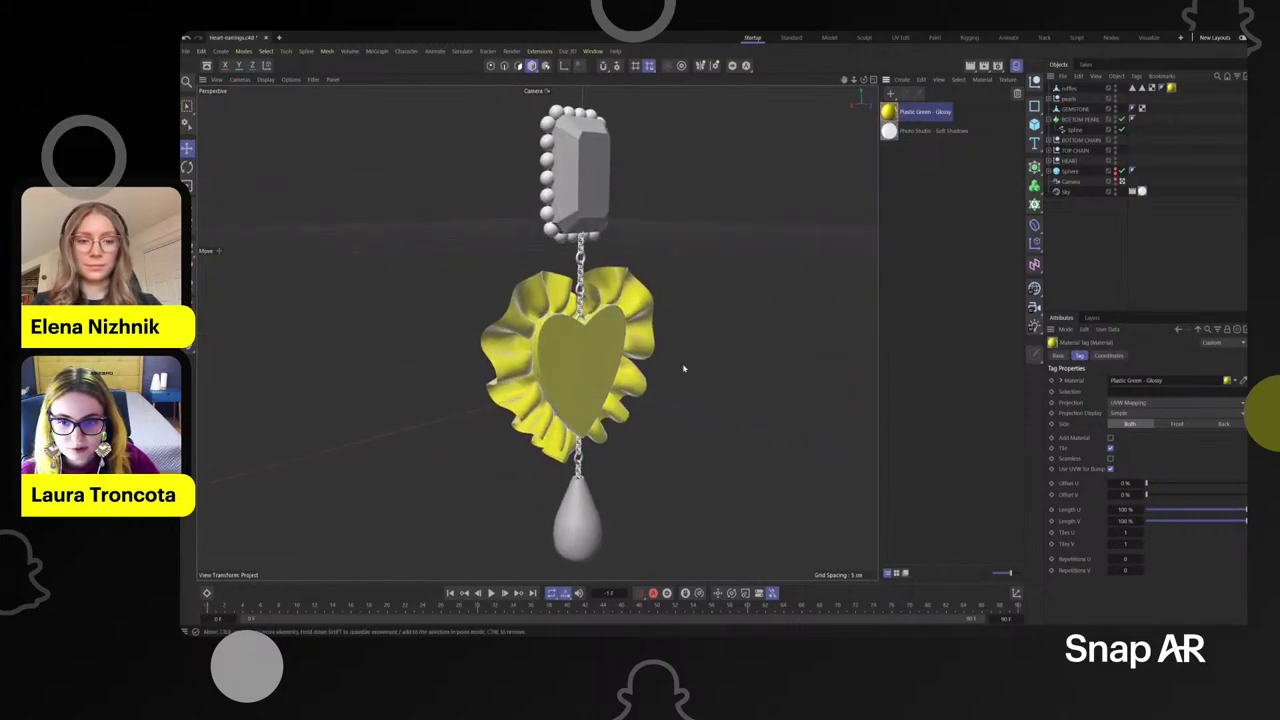
- Render the earring's front view to check how the yellow material looks on the heart and ruffle
left_click_drag(391, 378, 616, 352, "alt")
scroll(654, 284, "up", 5)
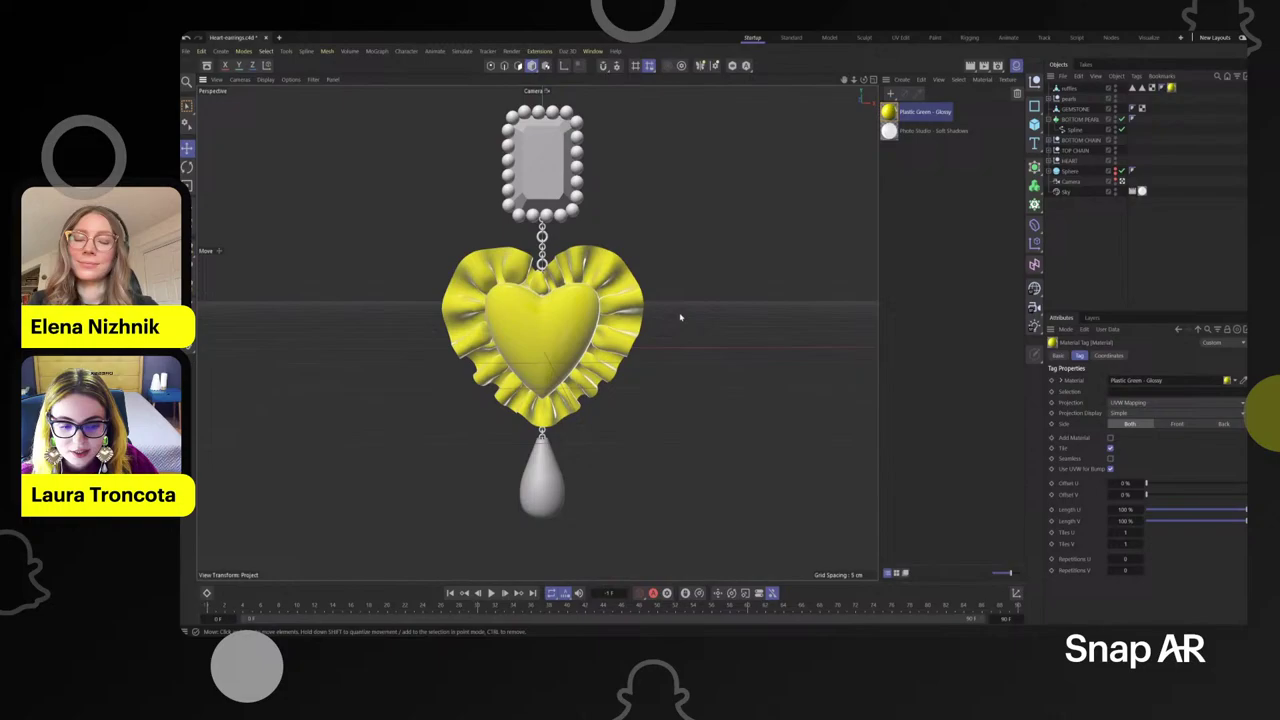
middle_click_drag(641, 302, 622, 319, "alt")
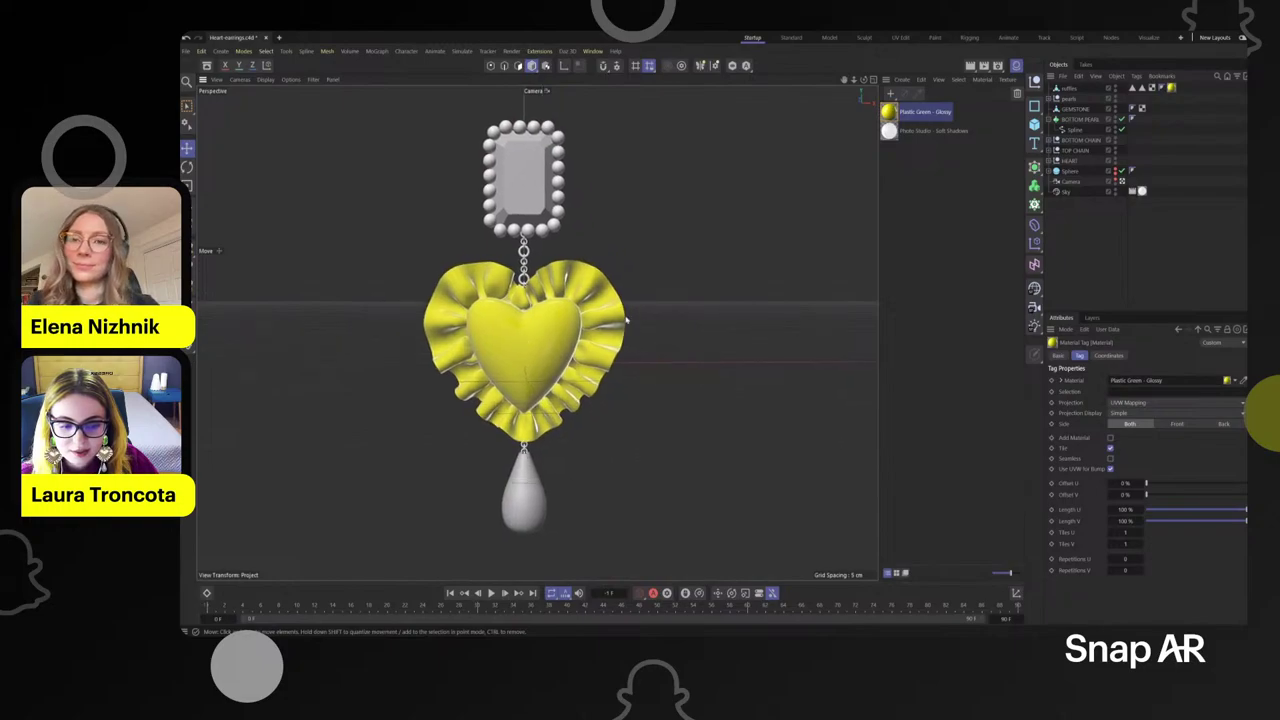
scroll(620, 317, "up", 1)
left_click_drag(709, 278, 717, 274, "alt")
scroll(590, 290, "down", 3)
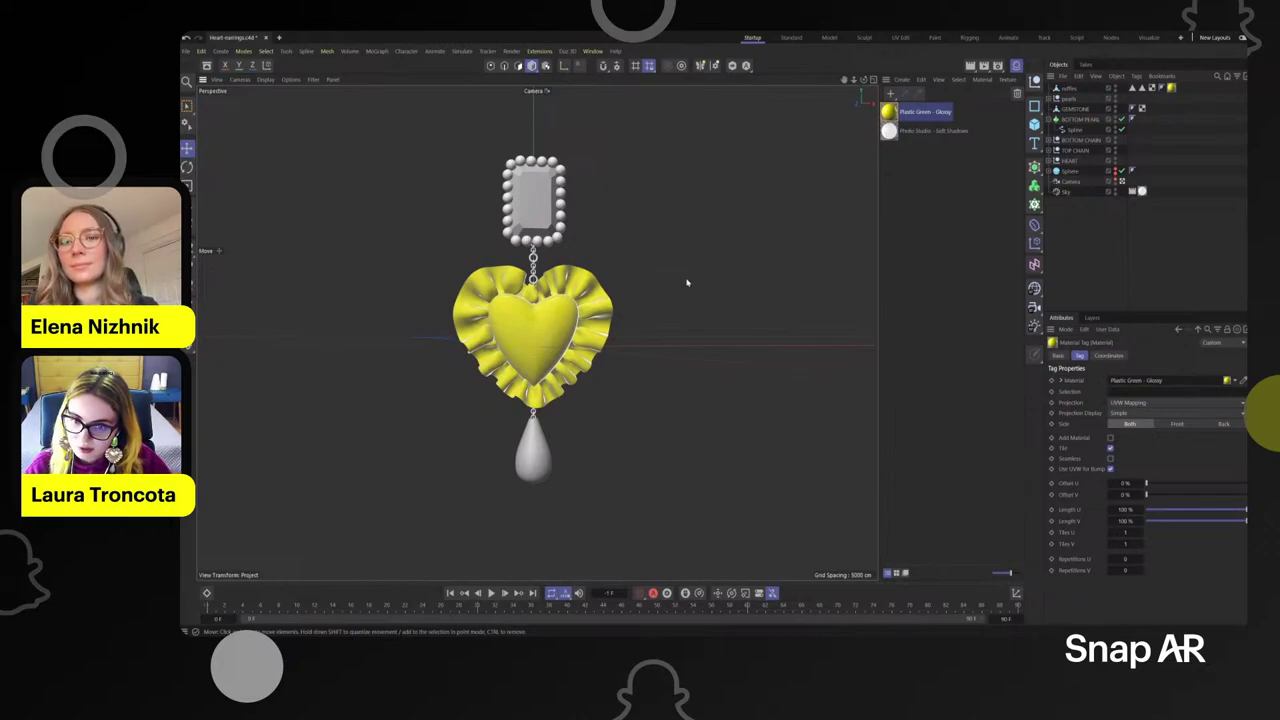
left_click_drag(687, 282, 668, 284, "alt")
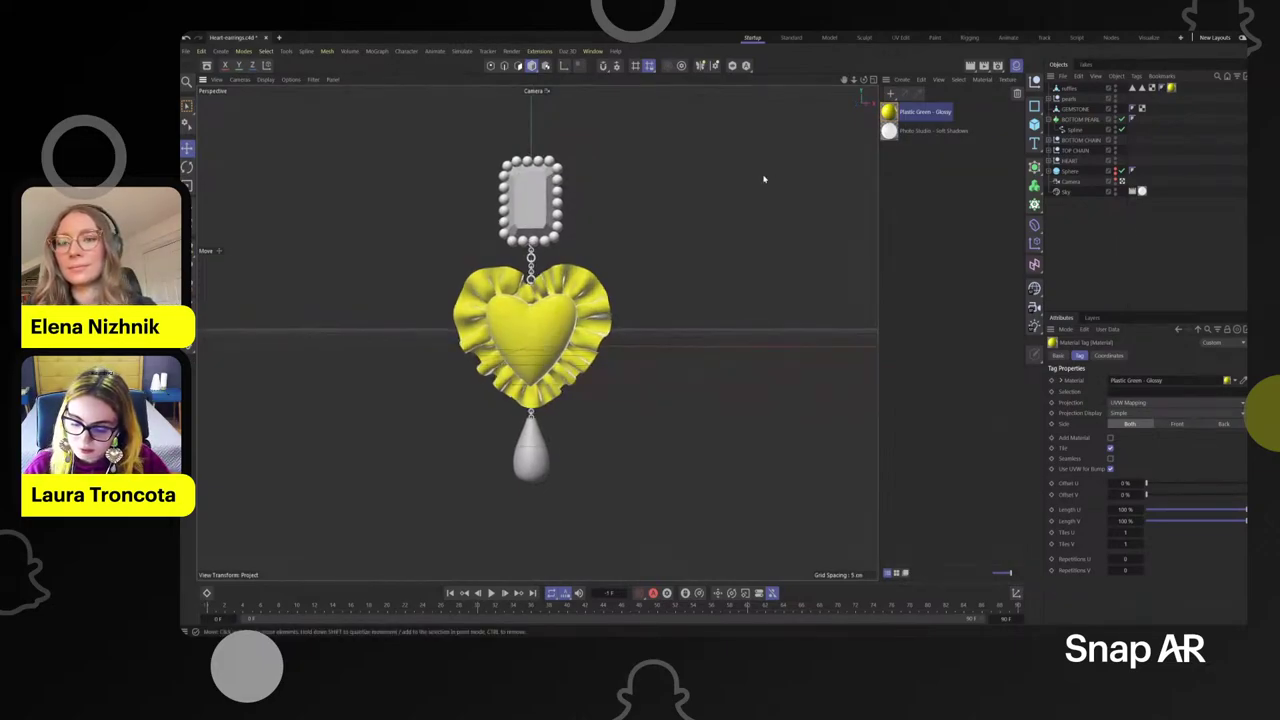
key("ctrl+r")
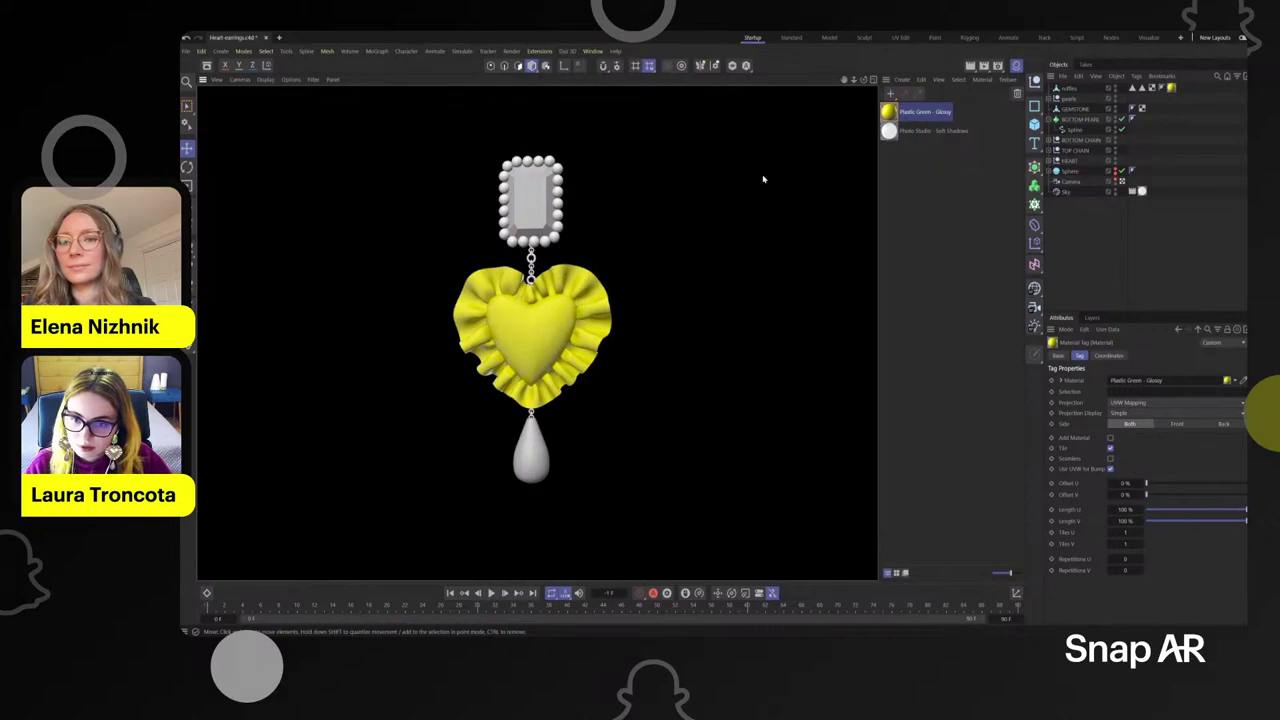
scroll(547, 232, "up", 1)
scroll(547, 232, "down", 1)
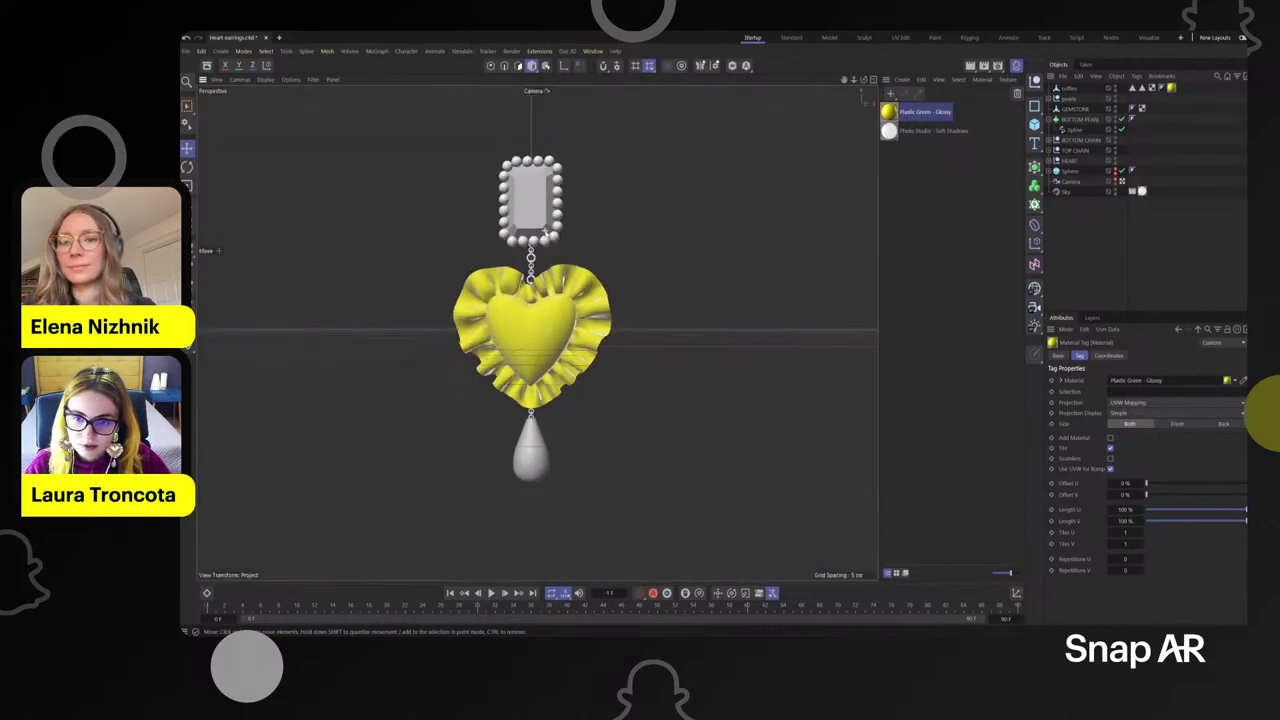
key("ctrl+r")
scroll(550, 237, "up", 1)
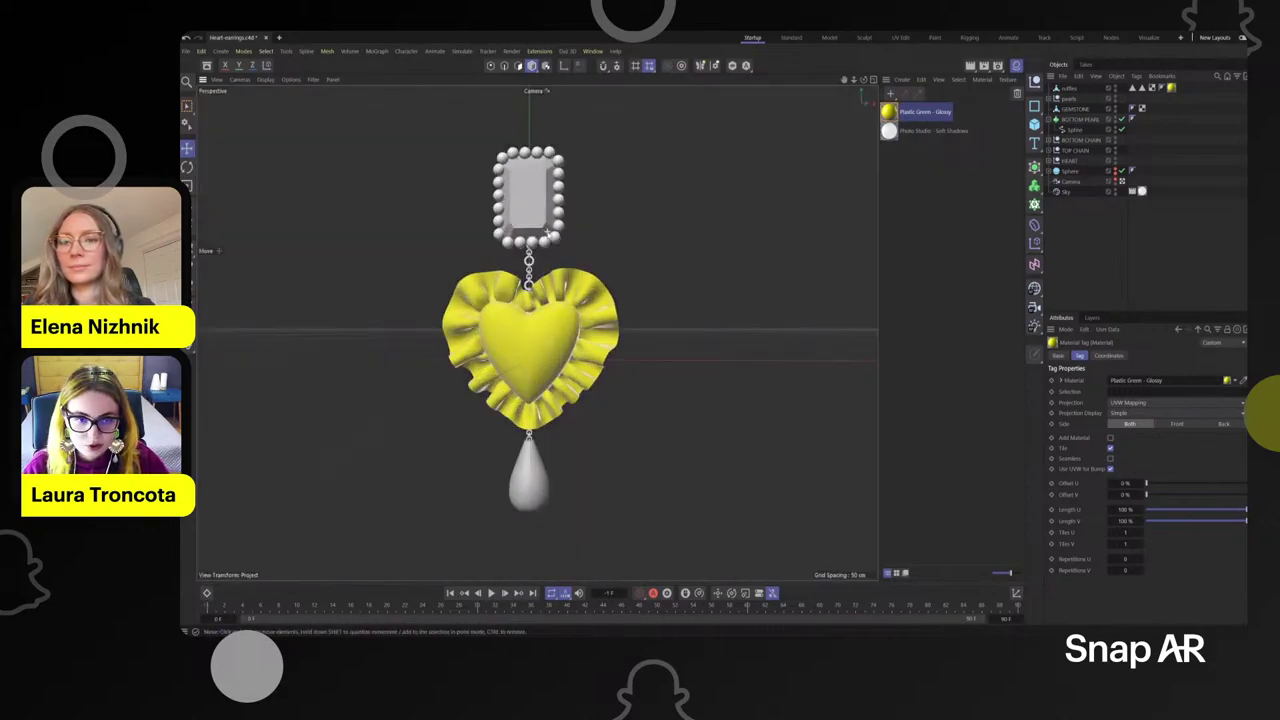
- Add a Reflection (Legacy) layer to the reflectance of the yellow Plastic Green - Glossy material
double_click(888, 112)
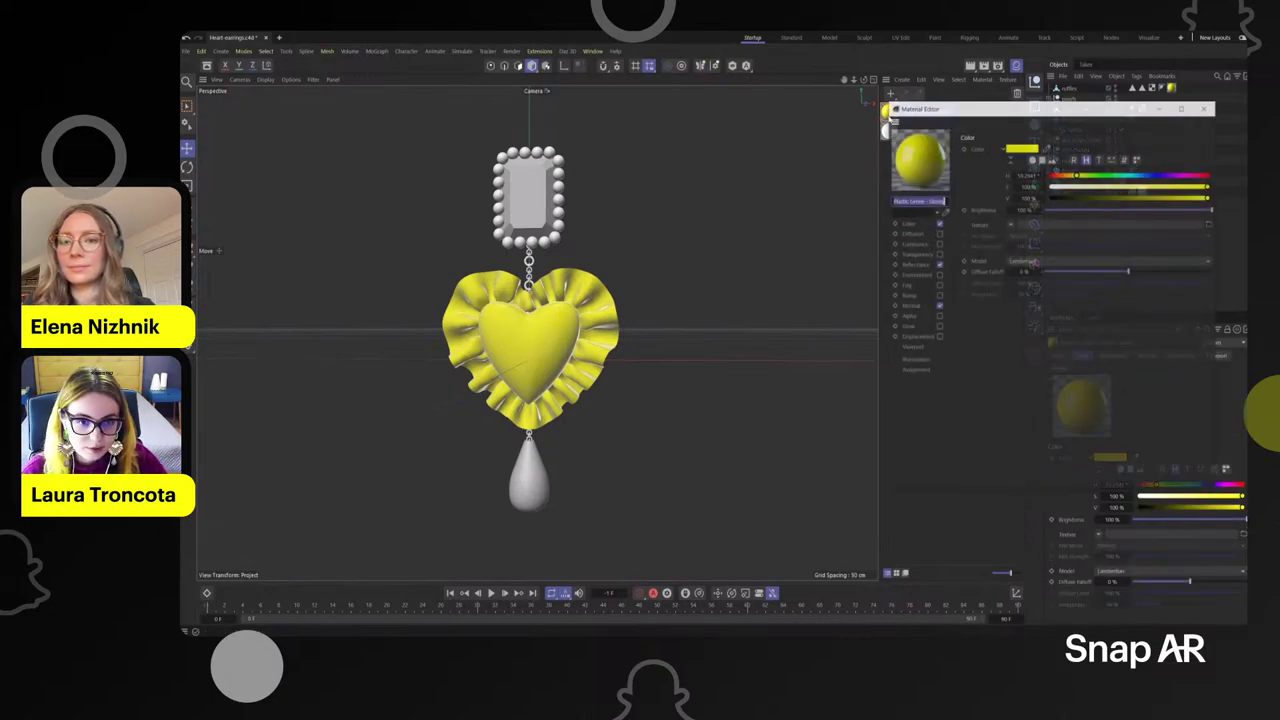
left_click(815, 274)
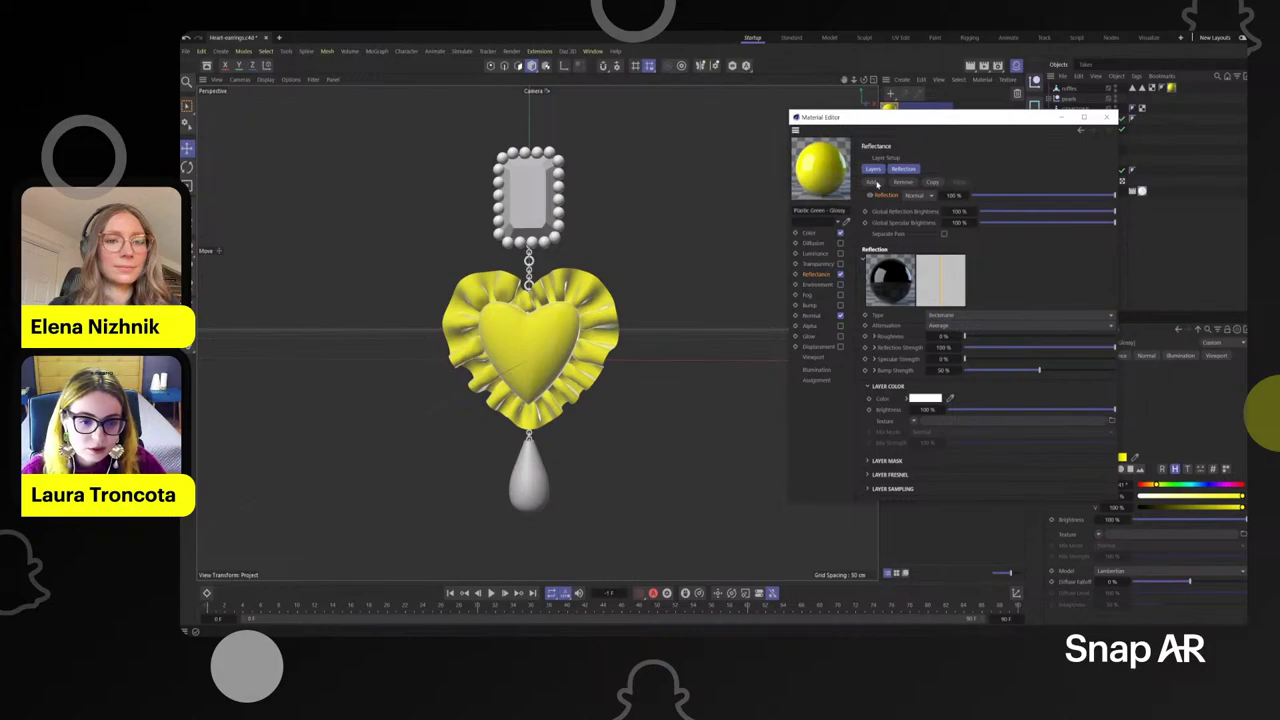
left_click(874, 182)
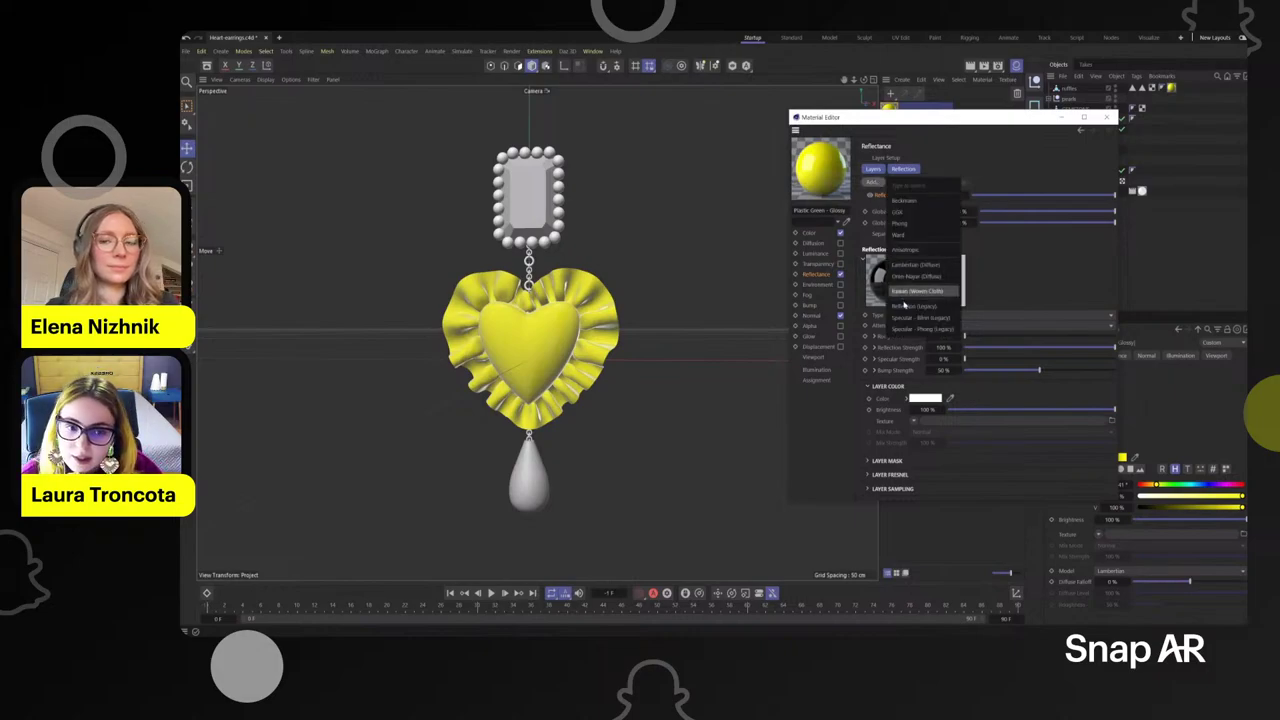
left_click(905, 306)
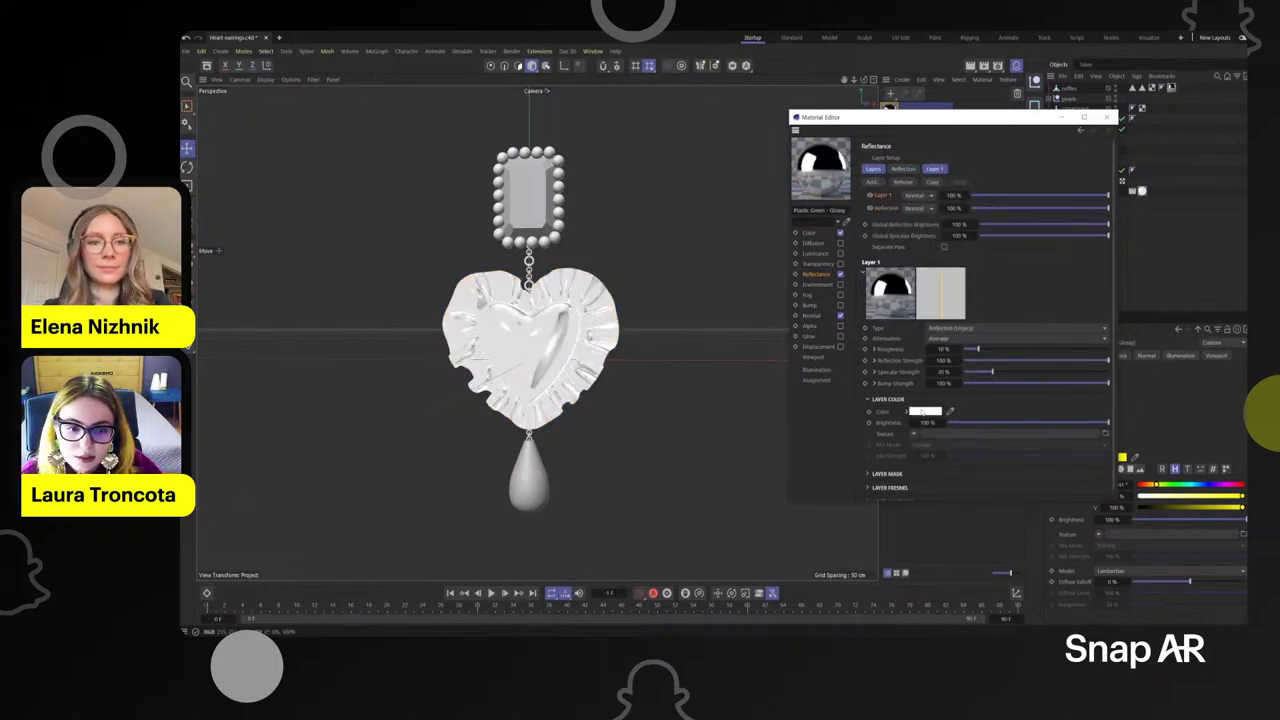
- Set the new reflection layer's color to yellow with a hex value
left_click(916, 411)
left_click(830, 450)
left_click(944, 450)
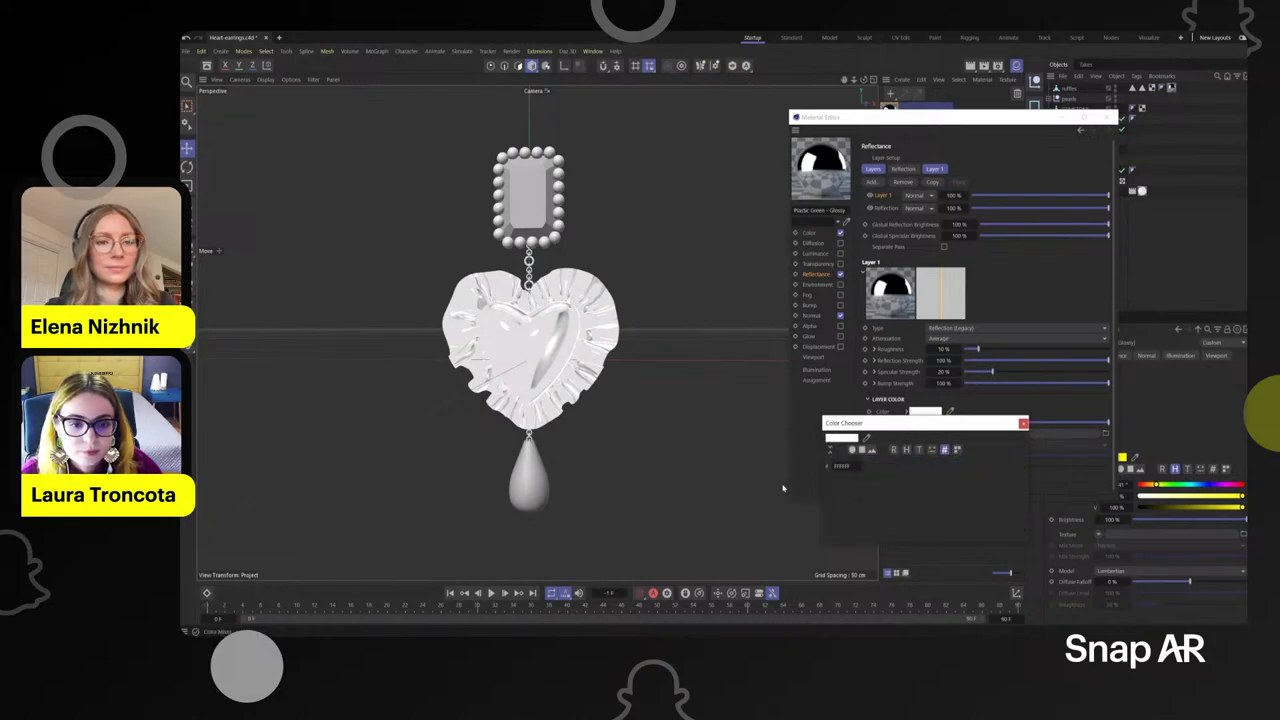
left_click_drag(852, 464, 726, 464)
type("ff")
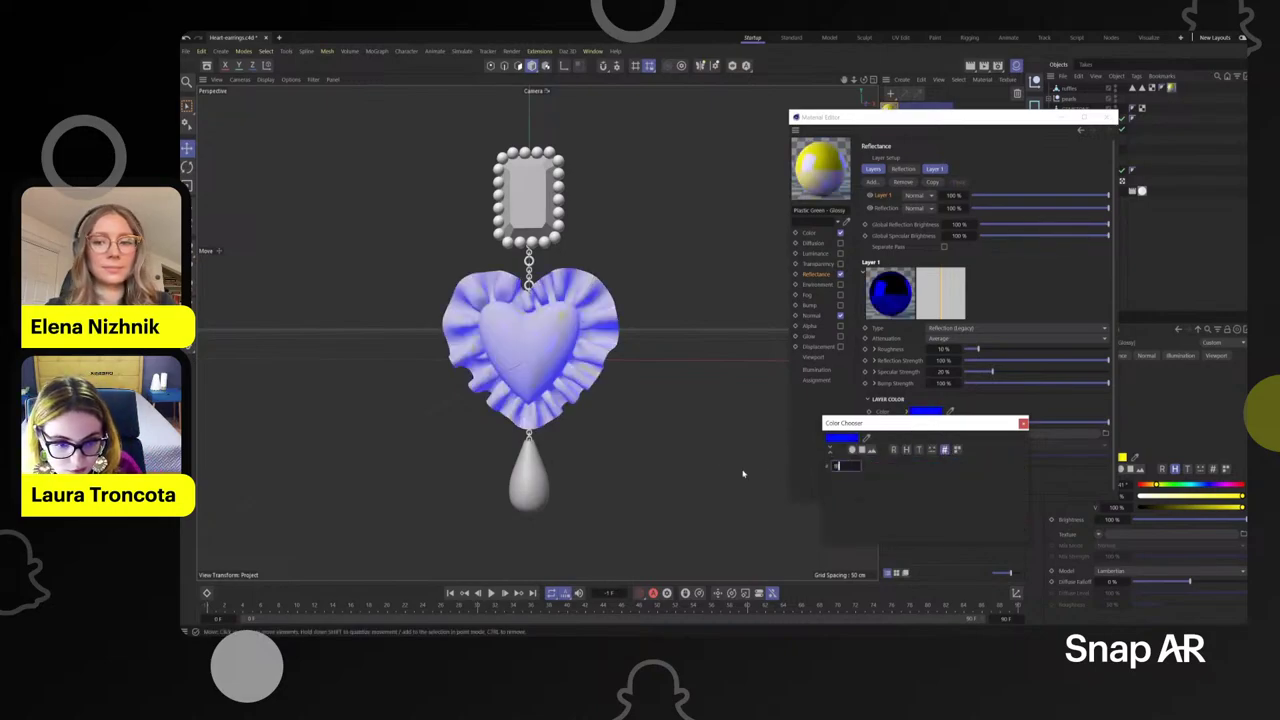
type("ff00")
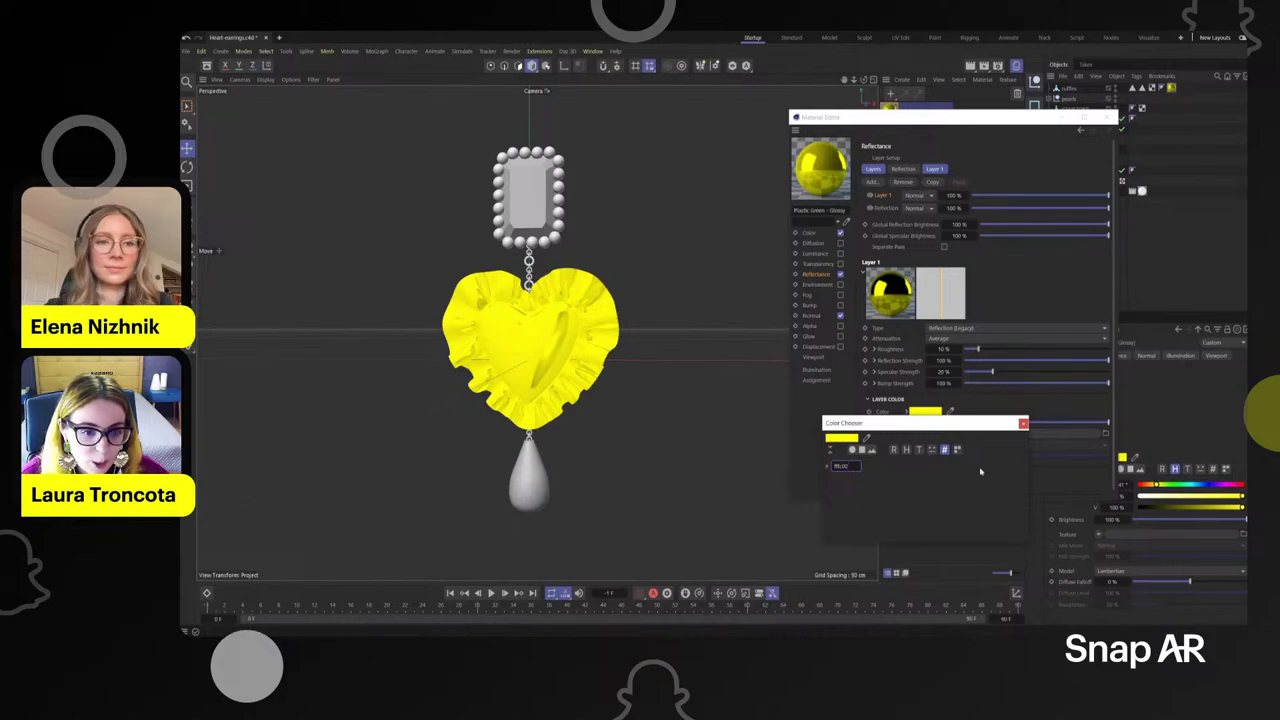
left_click(1022, 423)
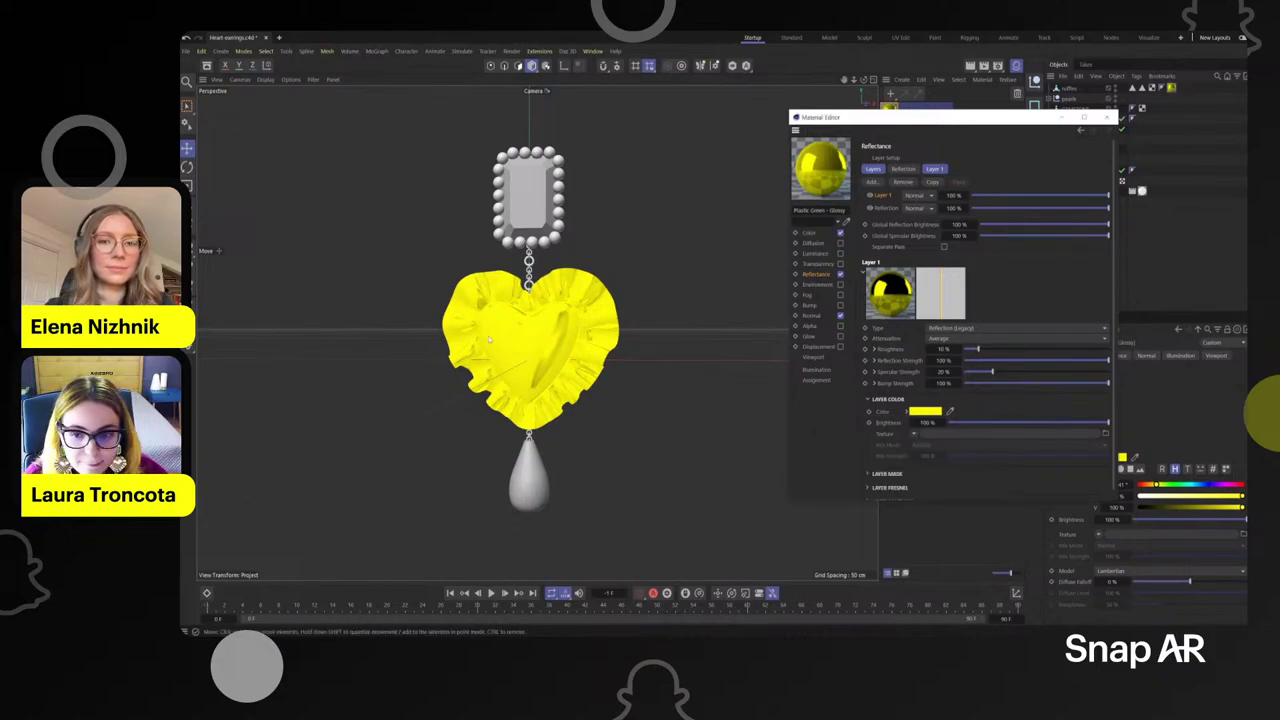
- Set the reflection layer's roughness to 35 % and check the shine on the heart and ruffle
scroll(484, 333, "up", 1)
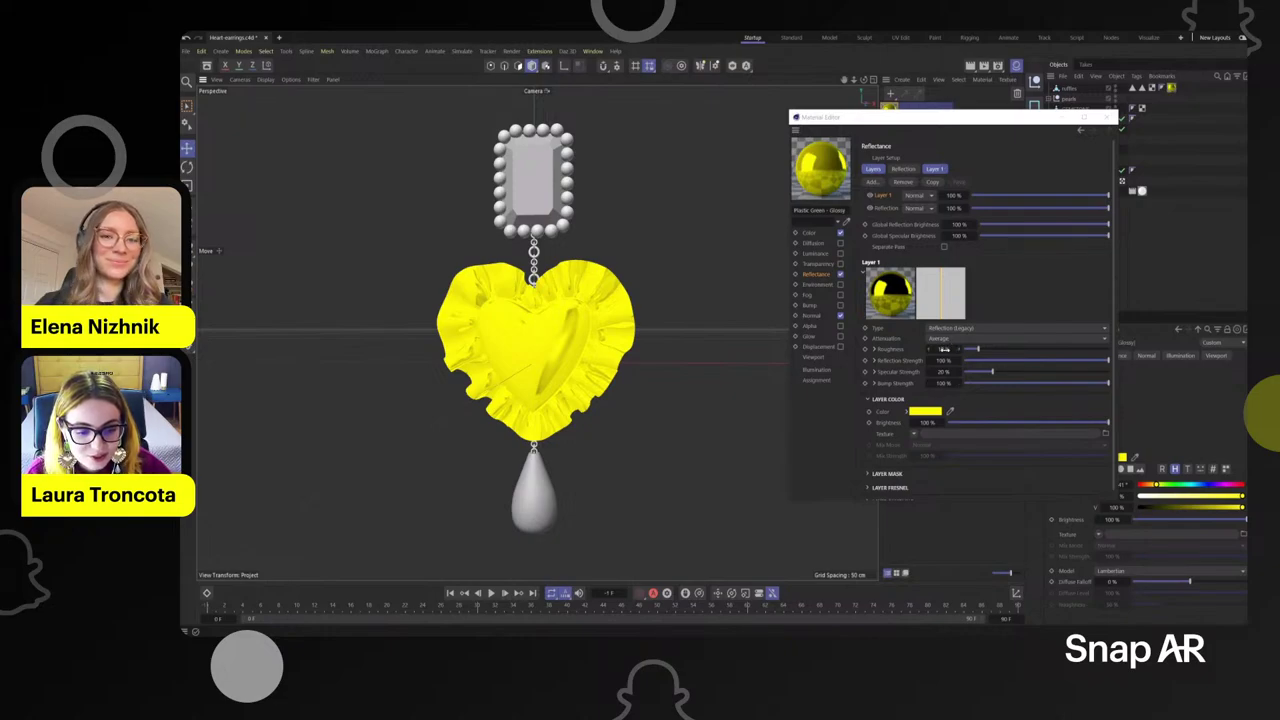
double_click(943, 348)
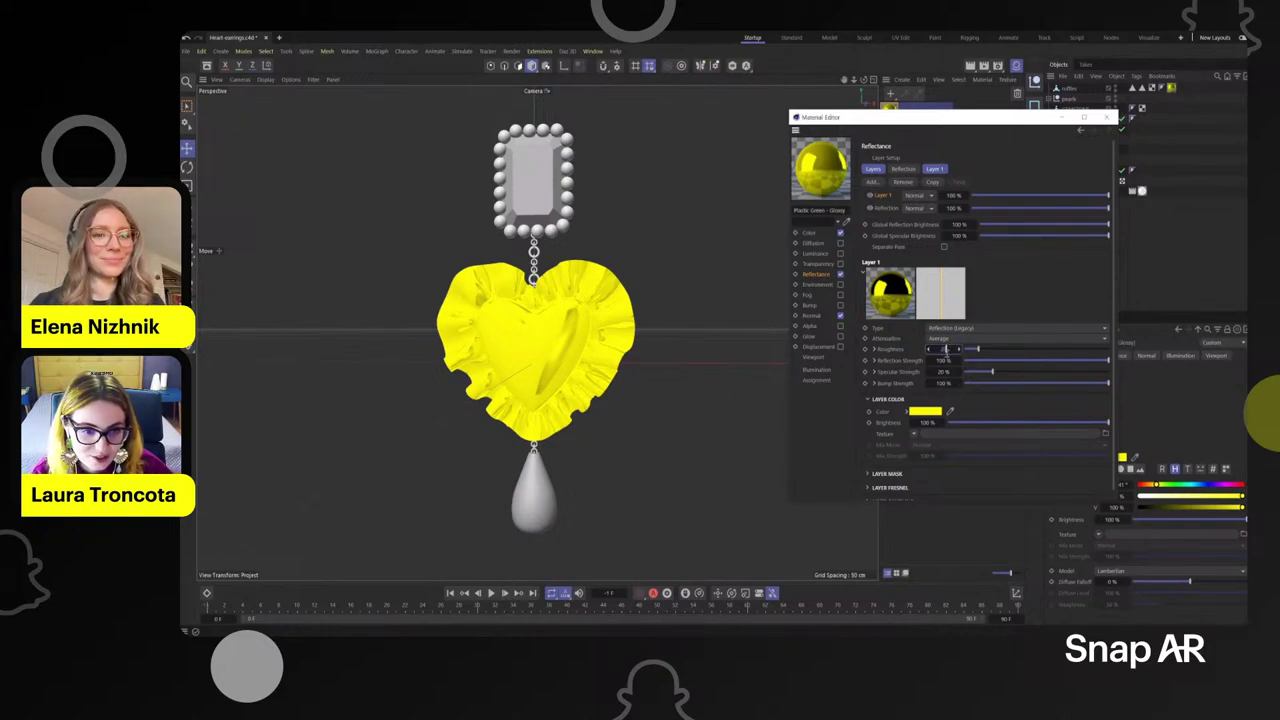
type("50")
key("Return")
scroll(613, 380, "up", 1)
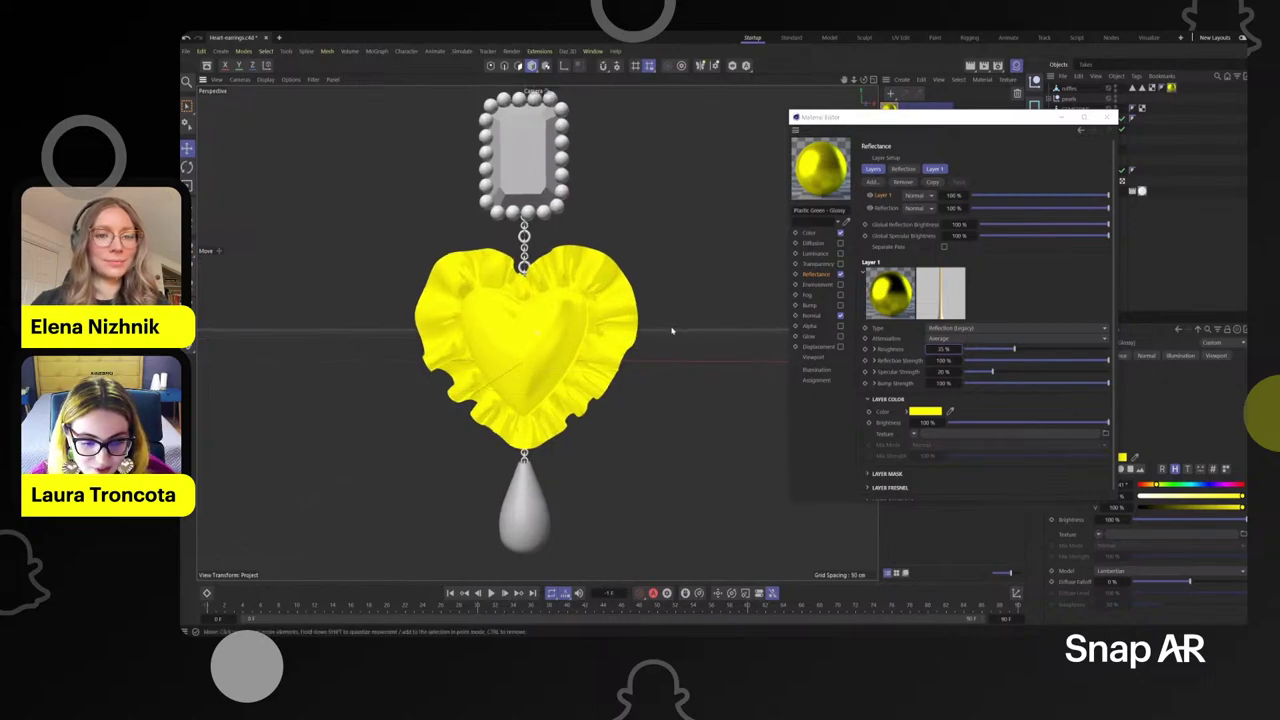
scroll(672, 335, "down", 3)
left_click_drag(673, 370, 651, 369, "alt")
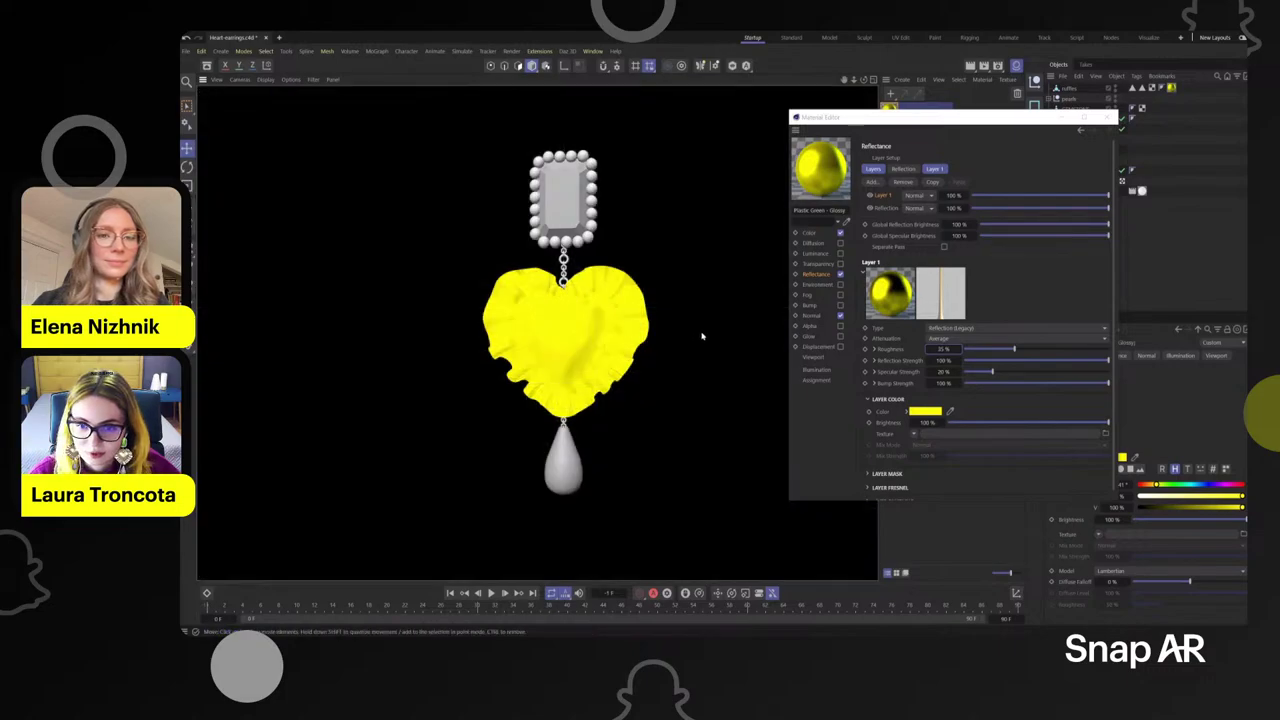
left_click_drag(671, 386, 688, 376, "alt")
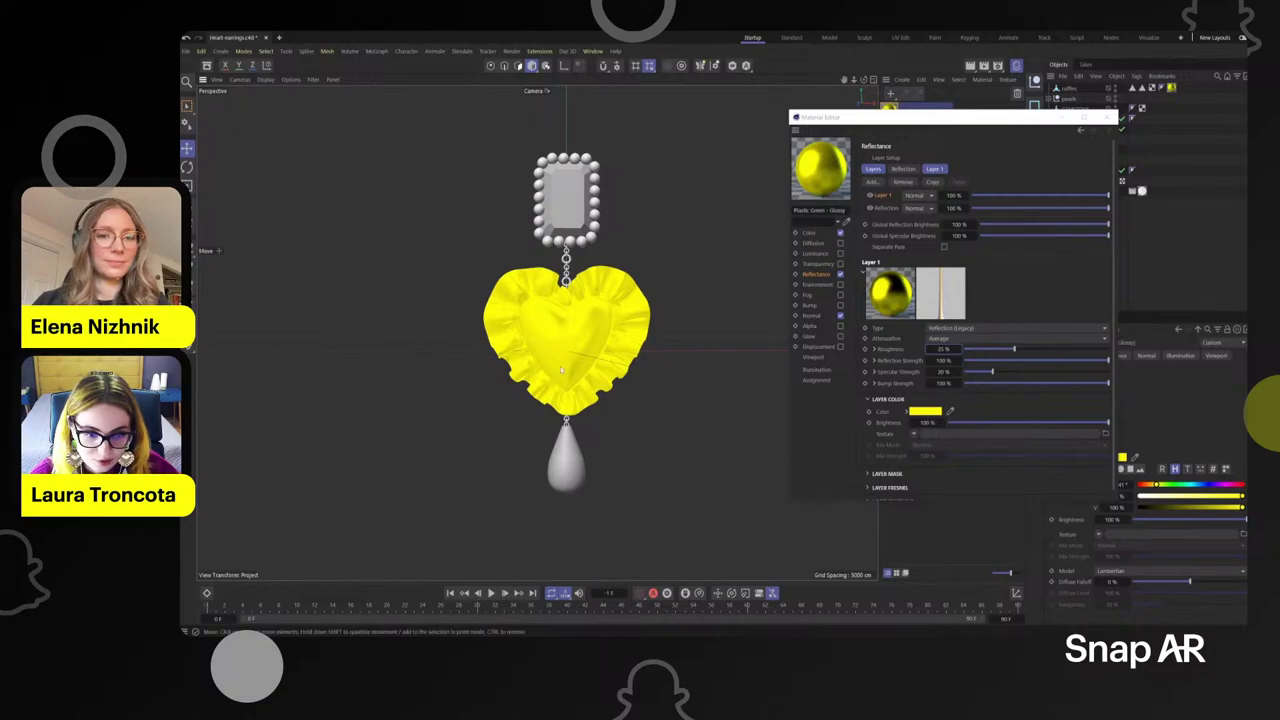
scroll(560, 370, "up", 2)
scroll(559, 369, "down", 1)
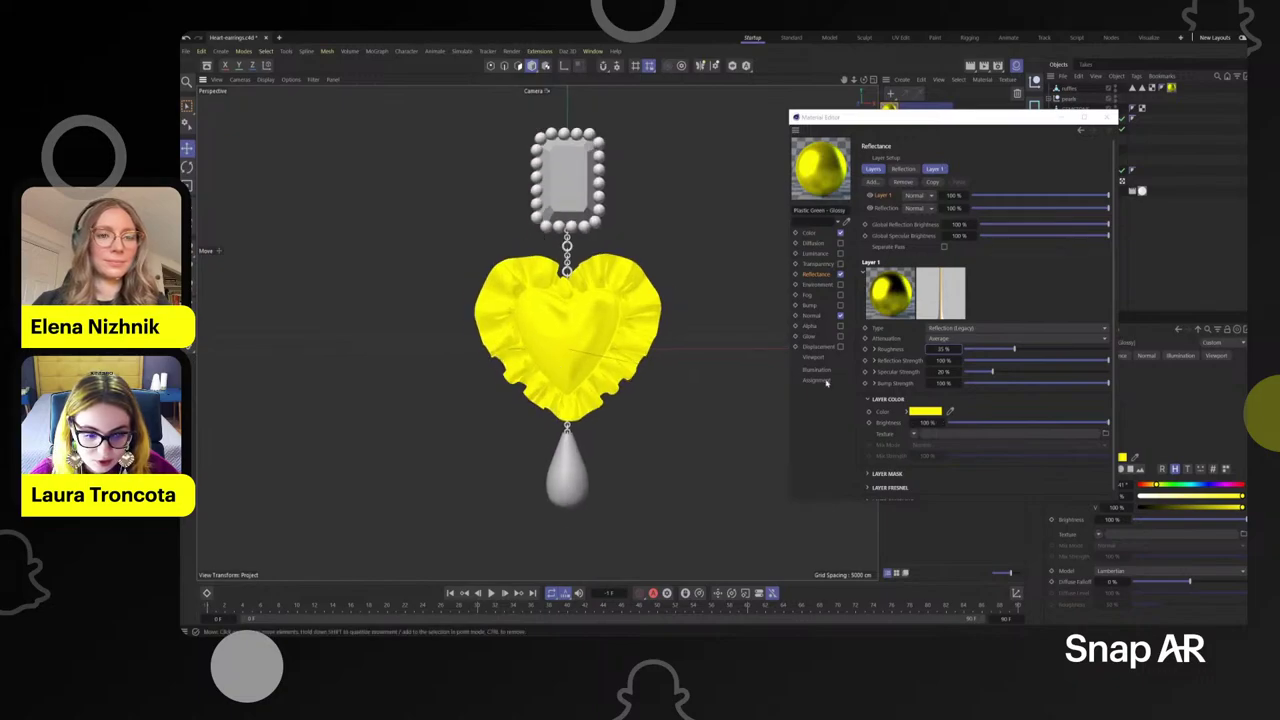
- Set the reflection layer's bump strength to 0 %, brightness to 95 % and reflection strength to 59 %
left_click(1028, 423)
left_click_drag(1010, 384, 964, 384)
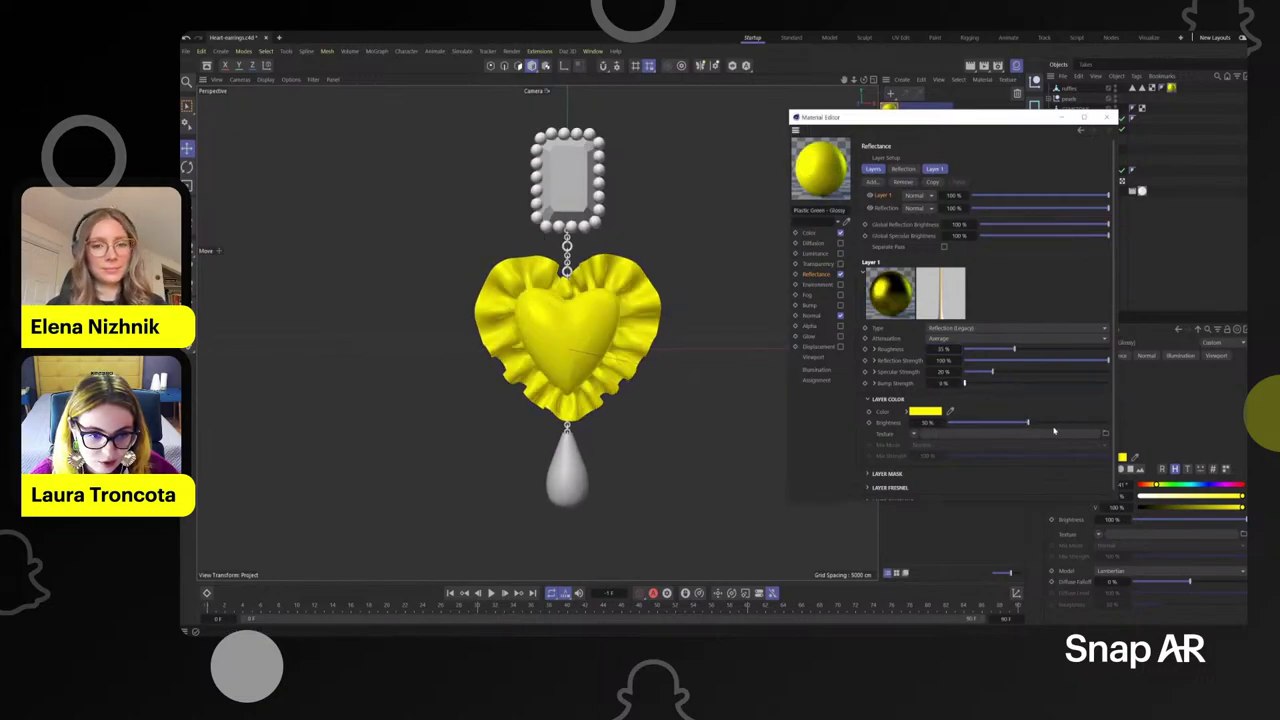
left_click_drag(1062, 423, 1102, 423)
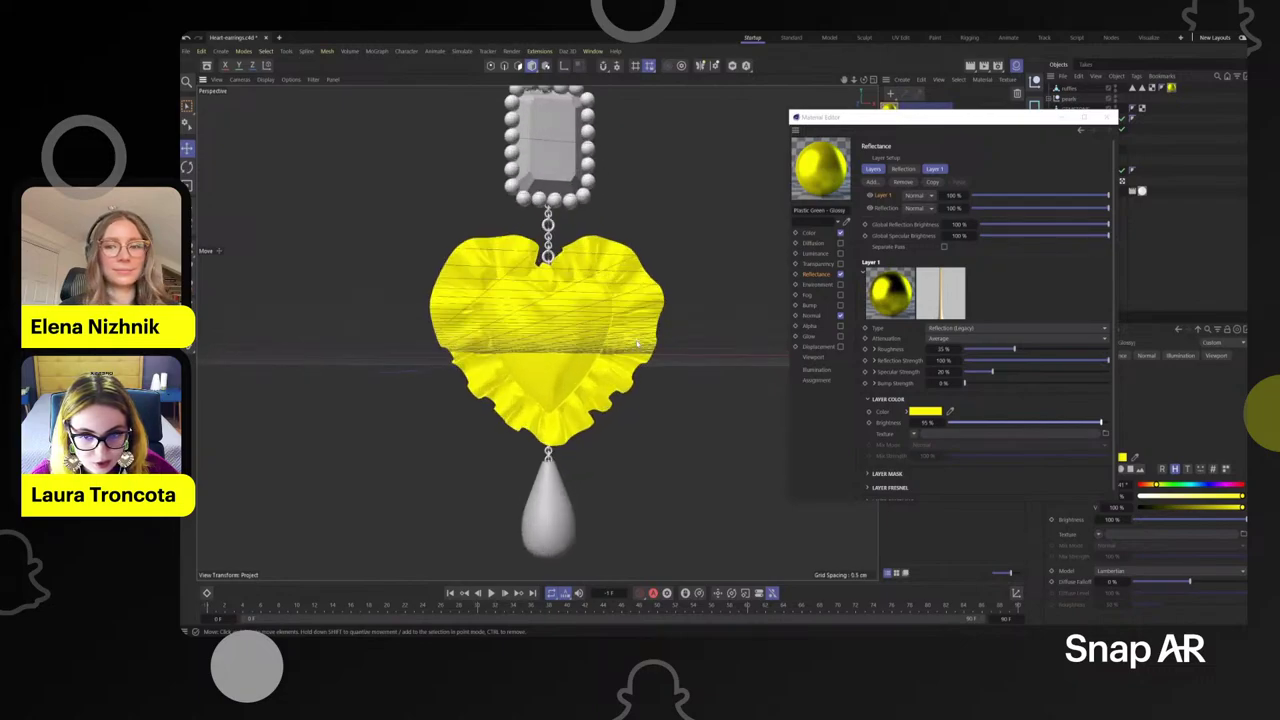
scroll(622, 370, "up", 4)
scroll(622, 370, "down", 3)
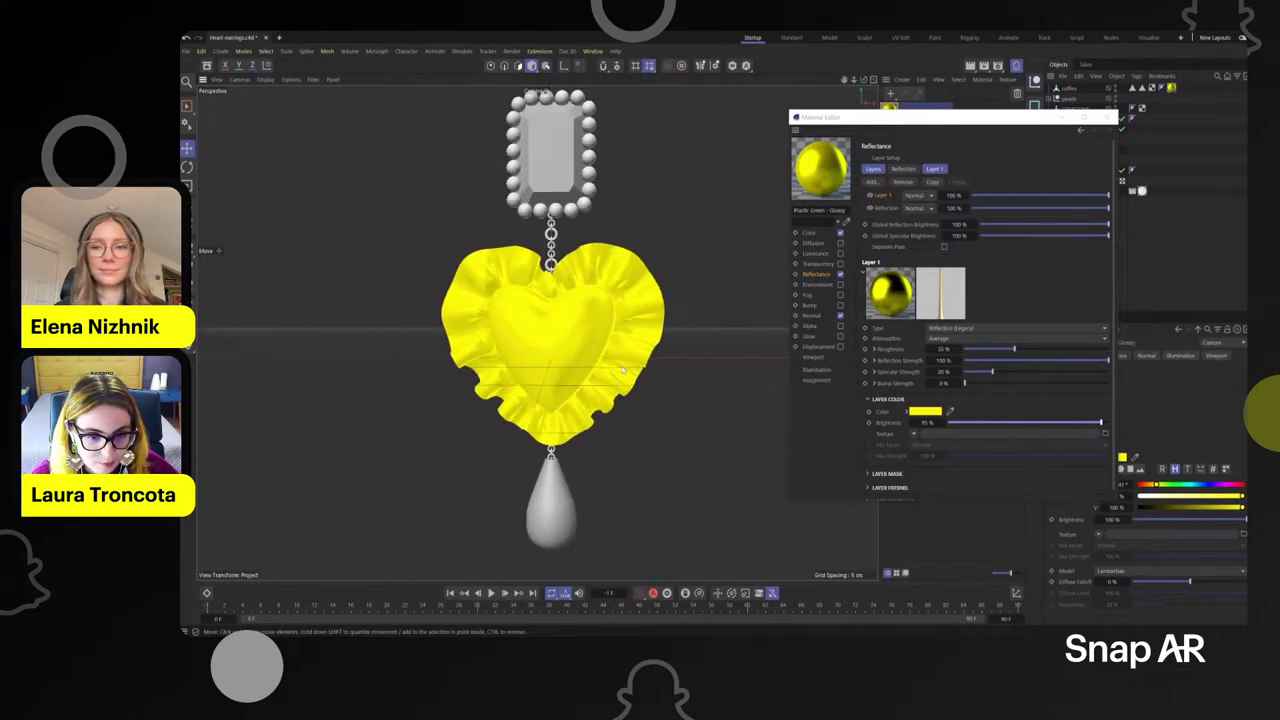
left_click_drag(1106, 360, 1048, 364)
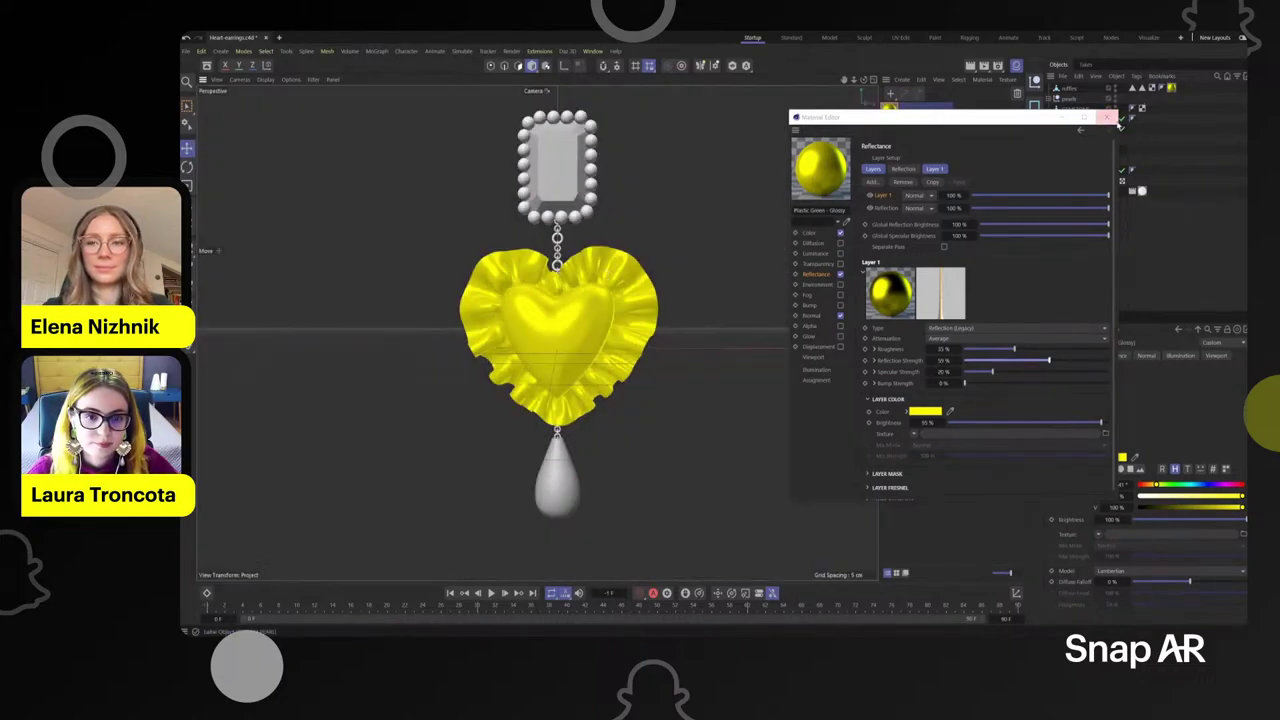
left_click(1107, 117)
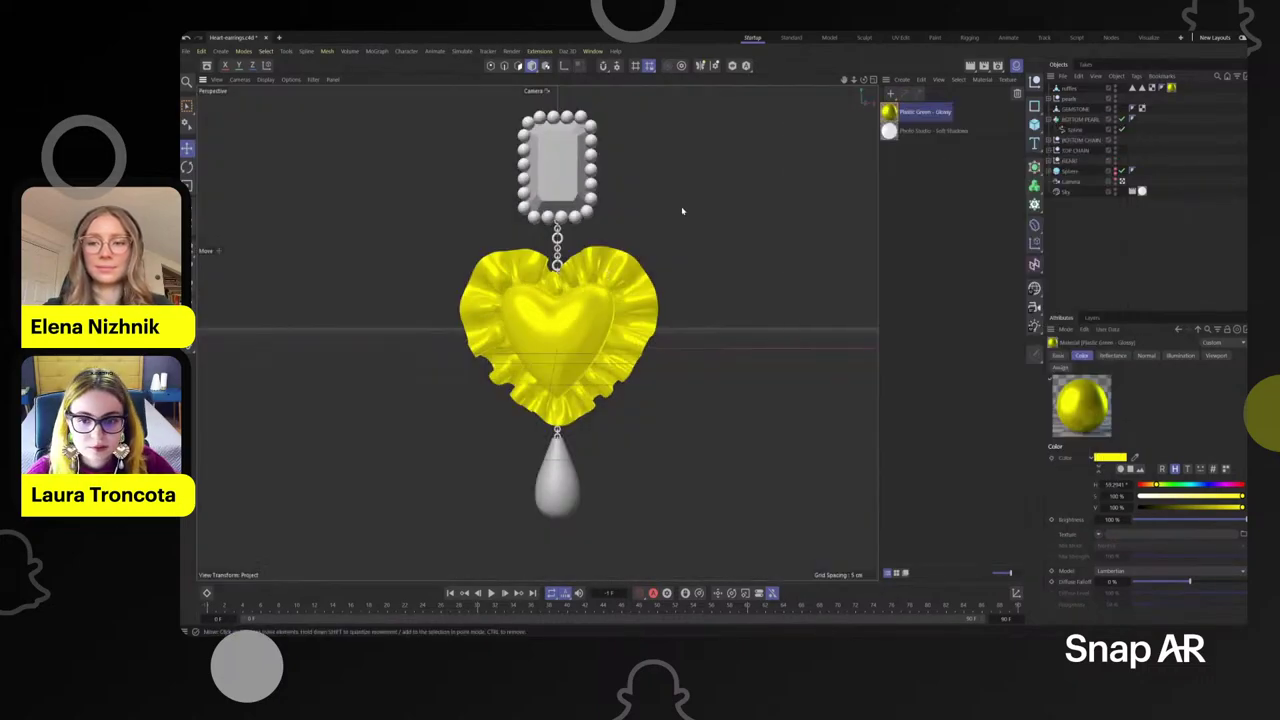
- Search the asset library for silver and add the Silver material to the scene
left_click(207, 66)
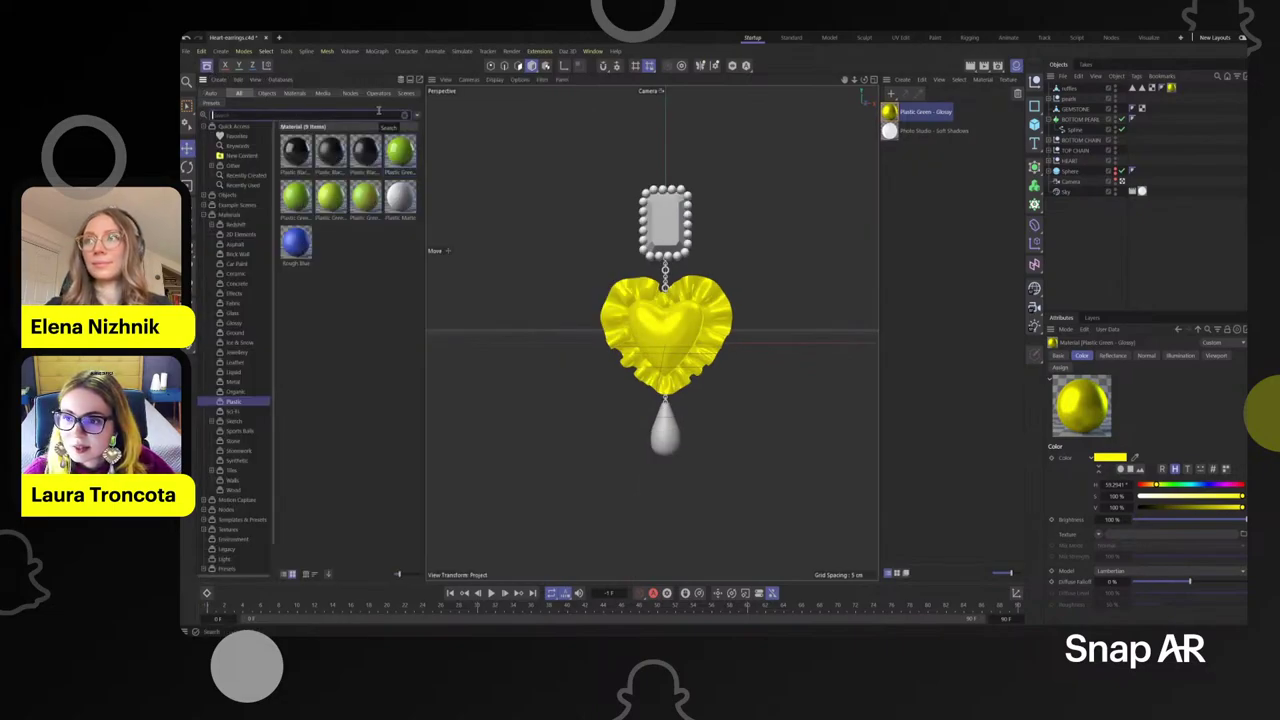
scroll(742, 264, "up", 4)
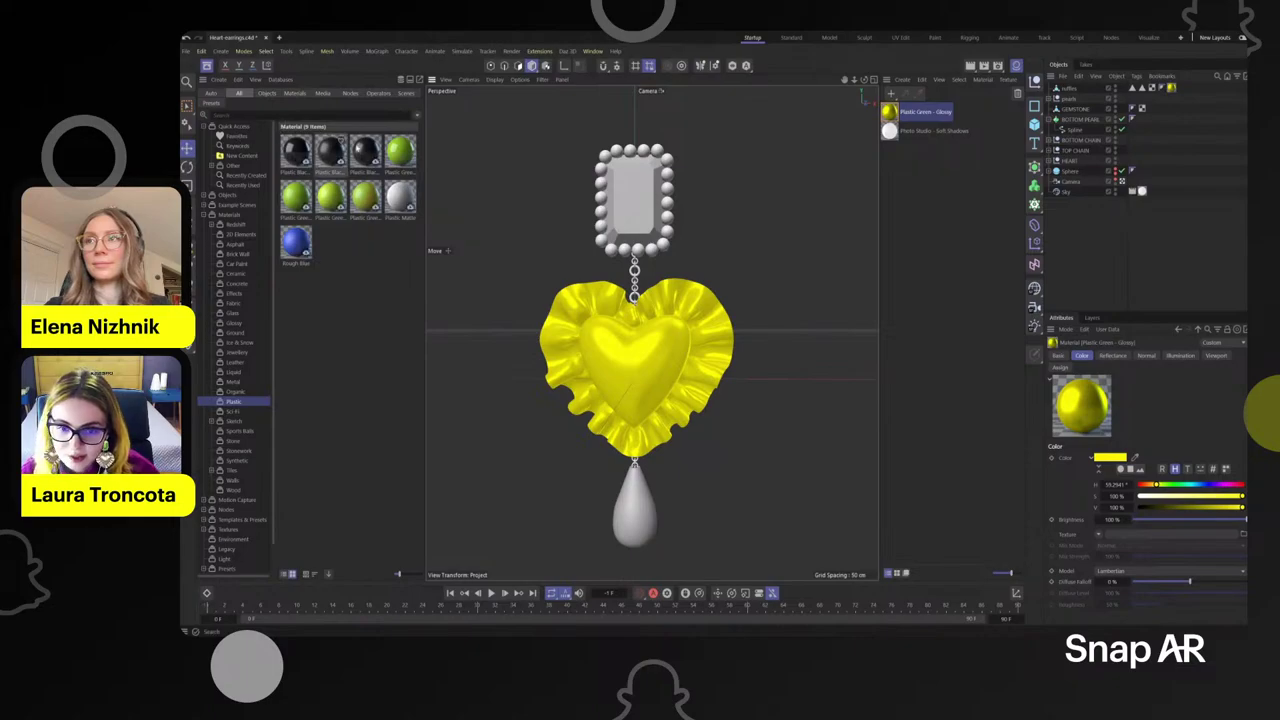
left_click_drag(726, 234, 734, 251, "alt")
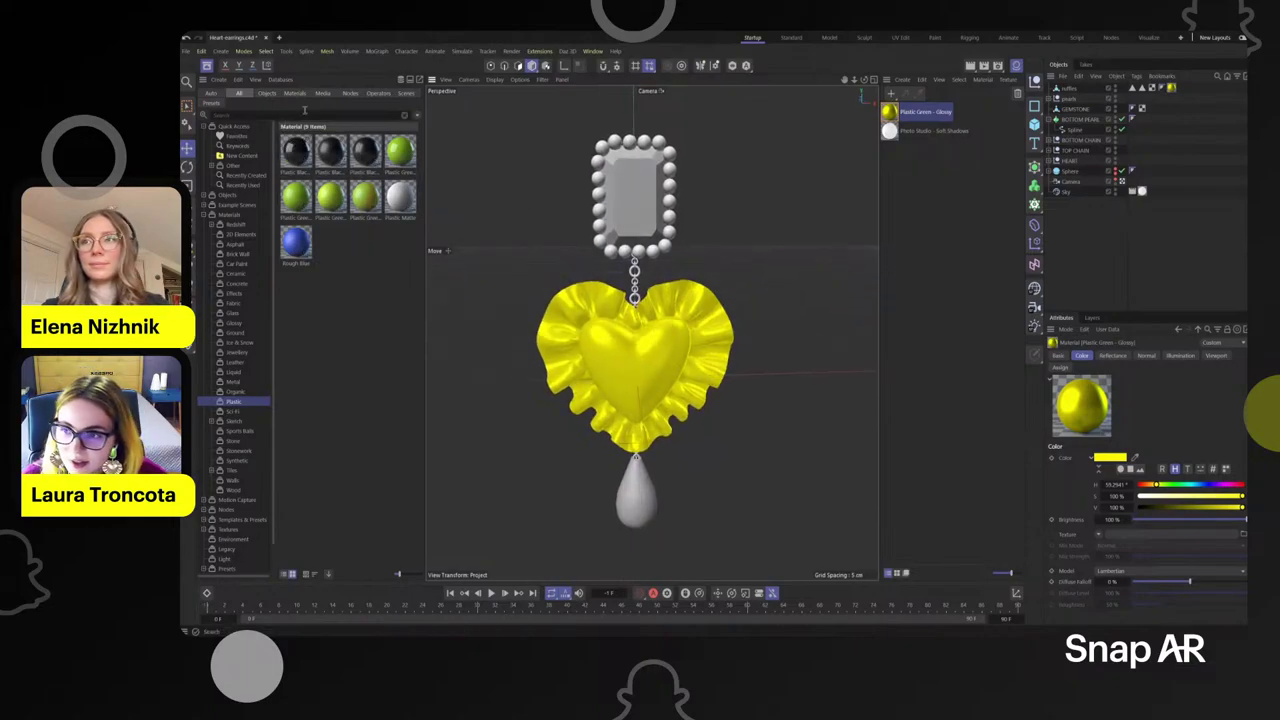
type("silver")
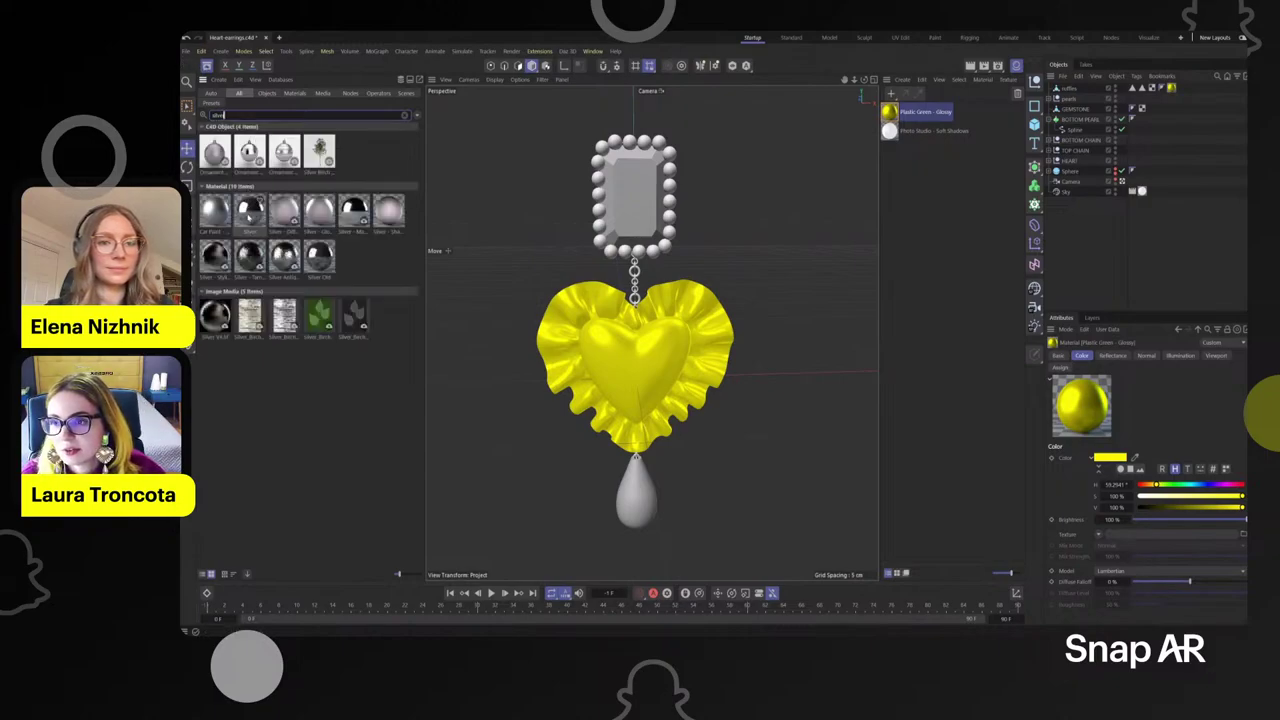
double_click(249, 206)
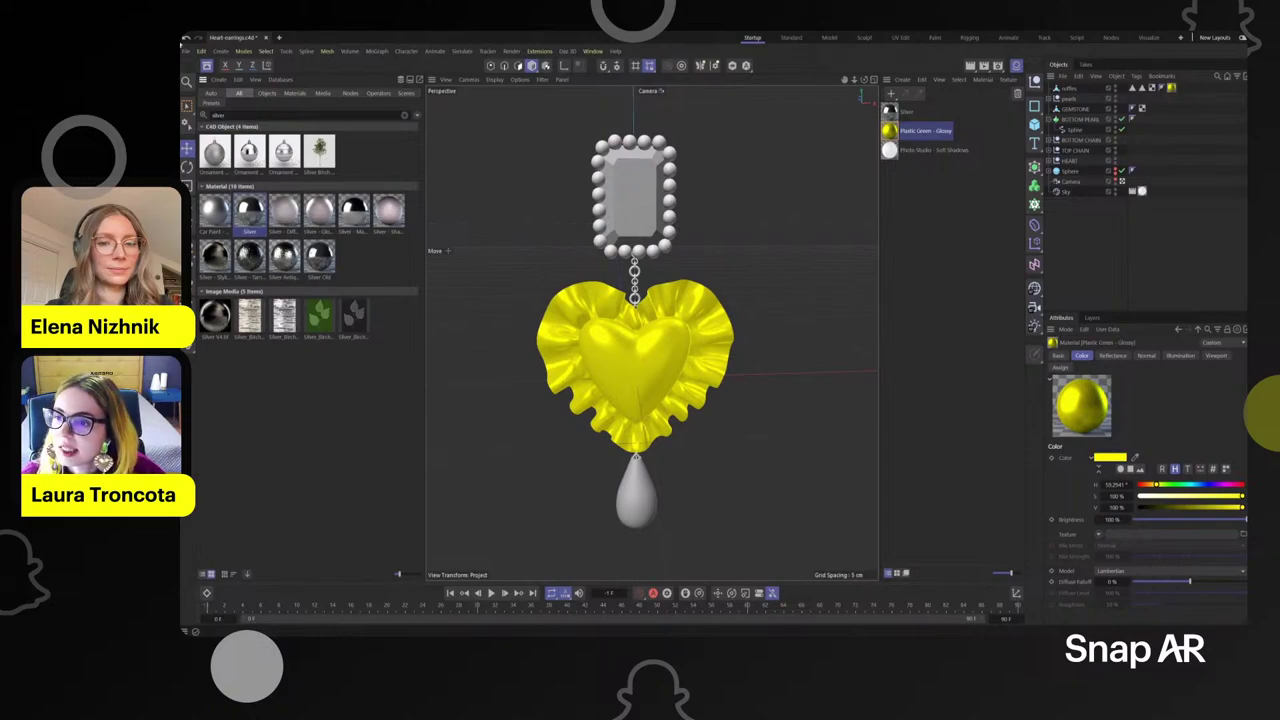
- Apply the Silver material to the BOTTOM CHAIN and TOP CHAIN groups
scroll(662, 272, "up", 2)
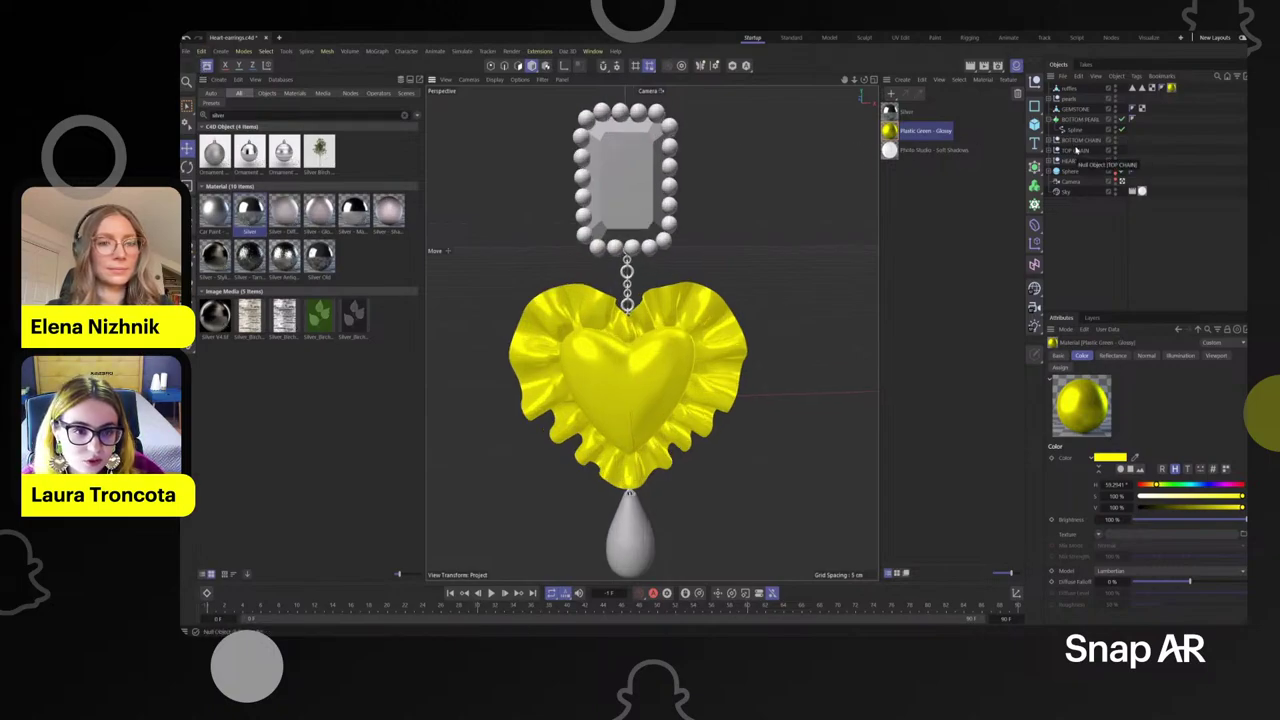
left_click_drag(907, 113, 1089, 140)
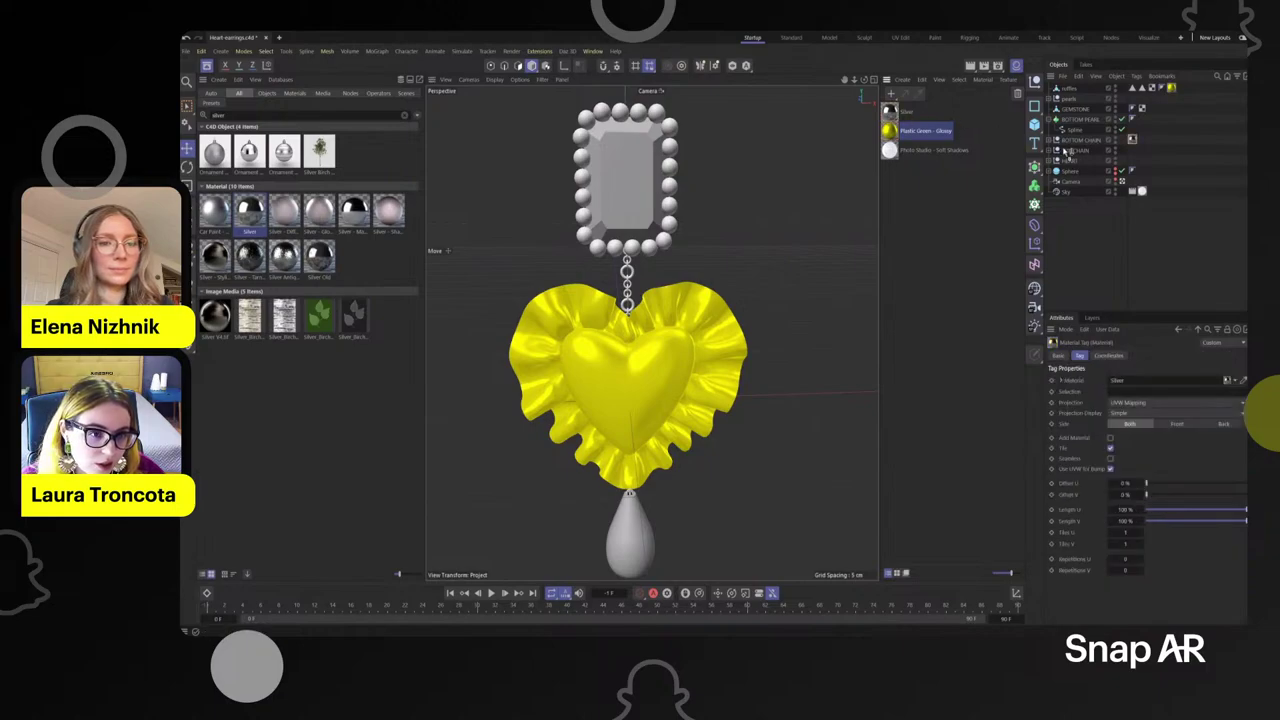
scroll(617, 272, "up", 2)
scroll(617, 272, "up", 3)
scroll(700, 320, "down", 6)
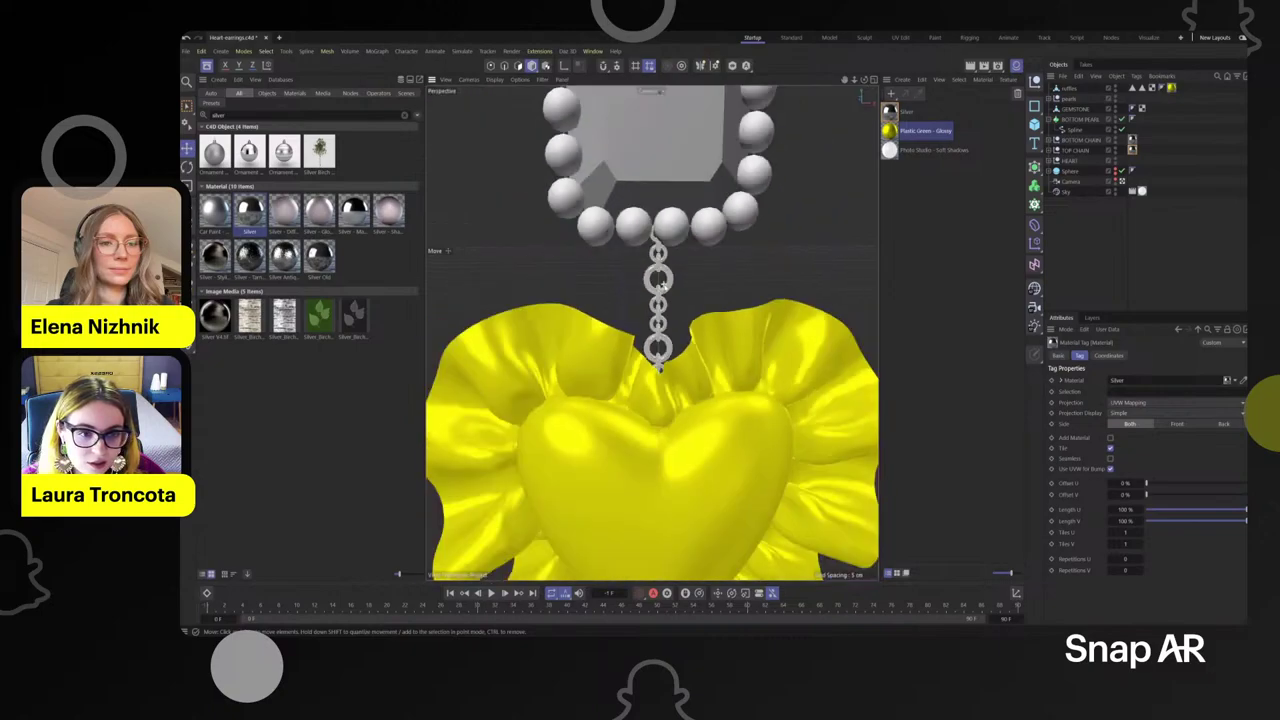
- Examine the silver chains, gemstone setting and heart up close and from a distance
scroll(804, 354, "up", 4)
mouse_move(805, 355)
left_mouse_down("alt")
mouse_move(517, 323)
mouse_move(434, 348)
mouse_move(467, 324)
mouse_move(786, 359)
left_mouse_up("alt")
middle_click_drag(786, 359, 751, 307, "alt")
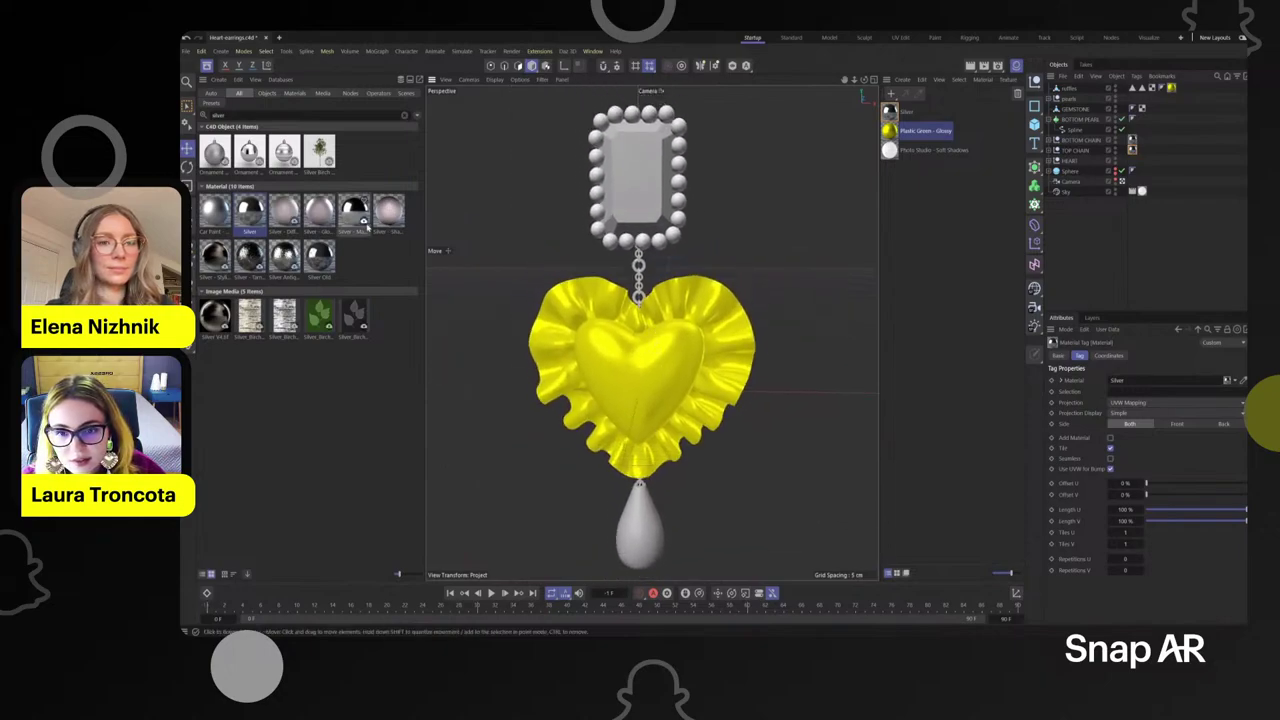
scroll(711, 470, "down", 2)
scroll(712, 478, "up", 2)
mouse_move(781, 513)
left_mouse_down("alt")
mouse_move(774, 489)
mouse_move(792, 495)
mouse_move(786, 516)
left_mouse_up("alt")
scroll(667, 229, "down", 6)
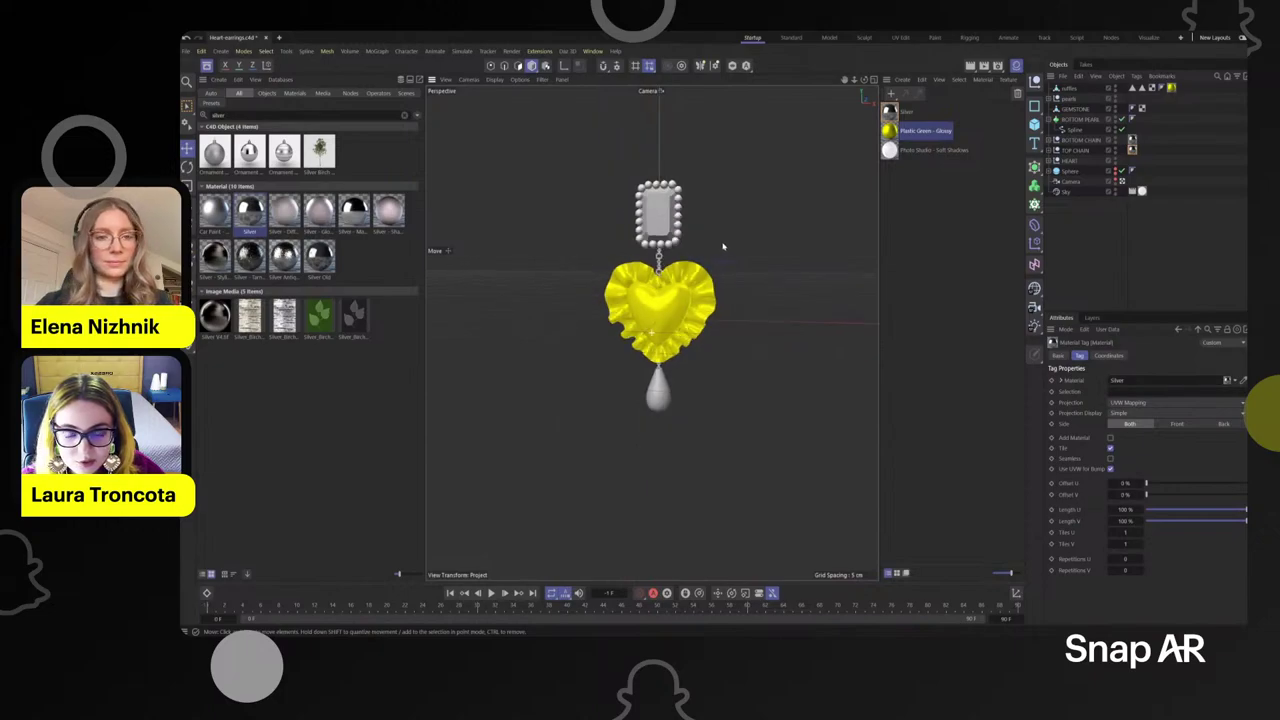
scroll(667, 360, "up", 1)
scroll(667, 360, "down", 1)
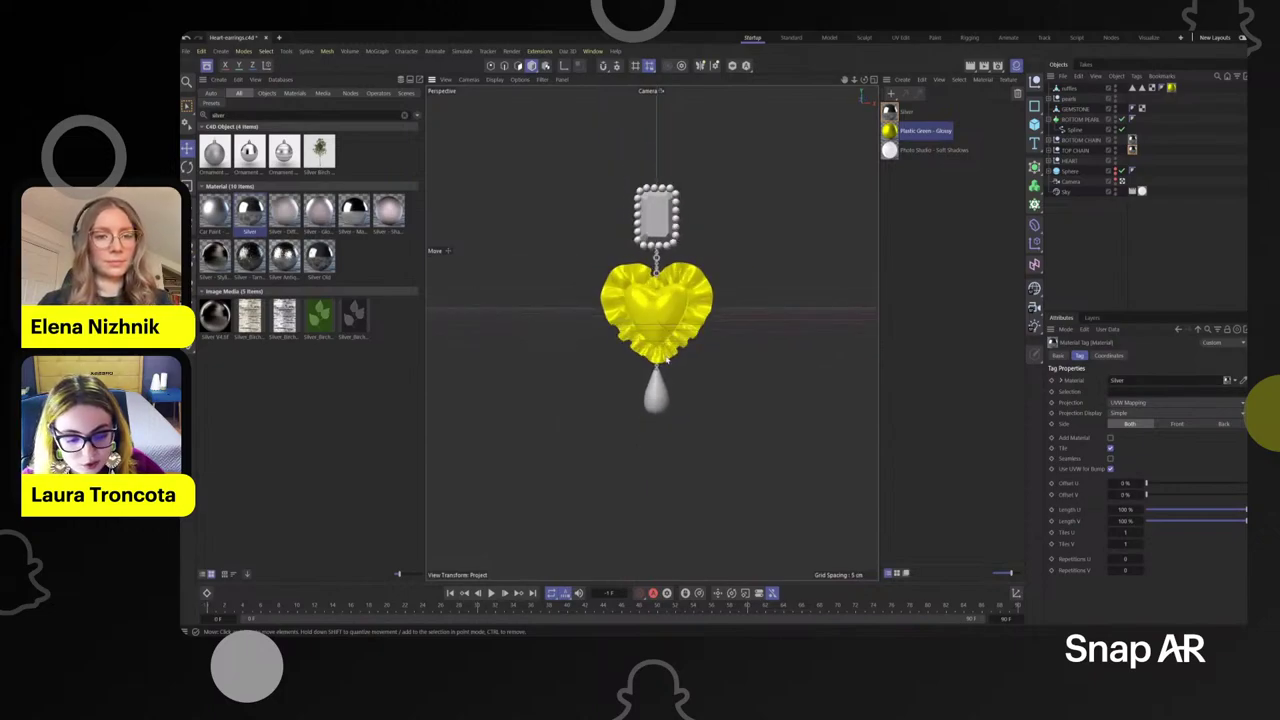
scroll(674, 273, "up", 3)
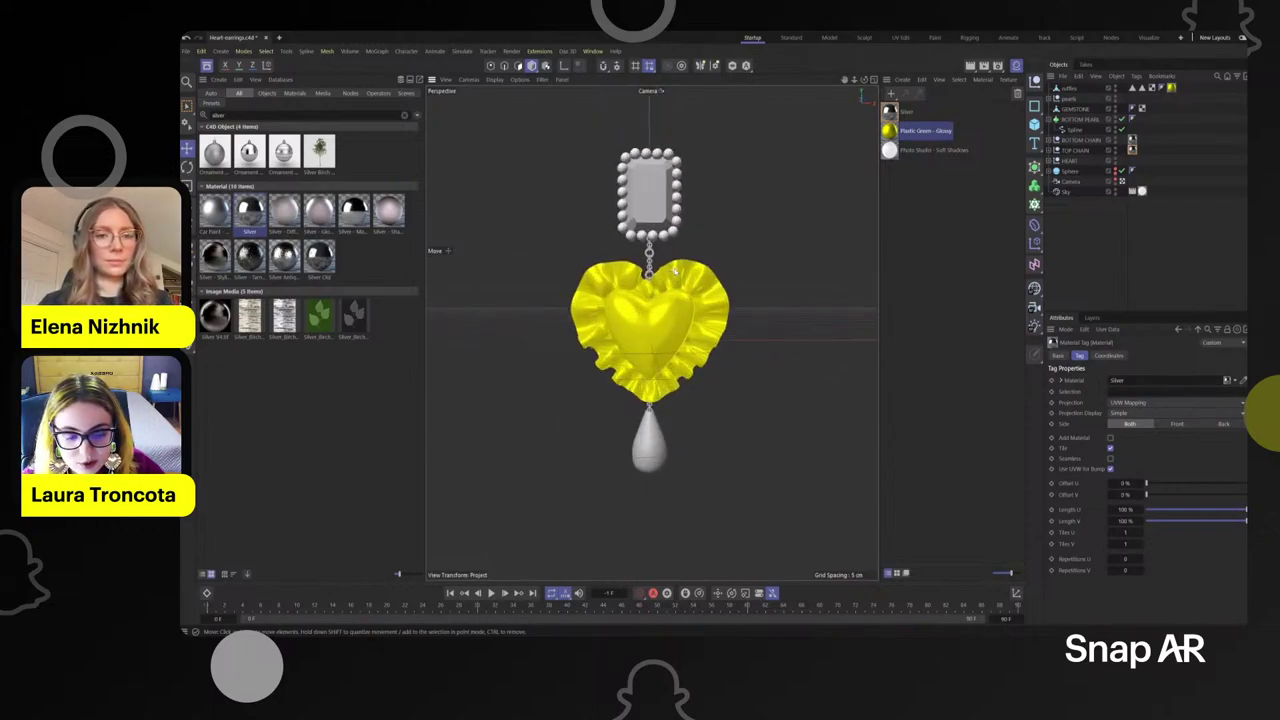
scroll(638, 220, "up", 2)
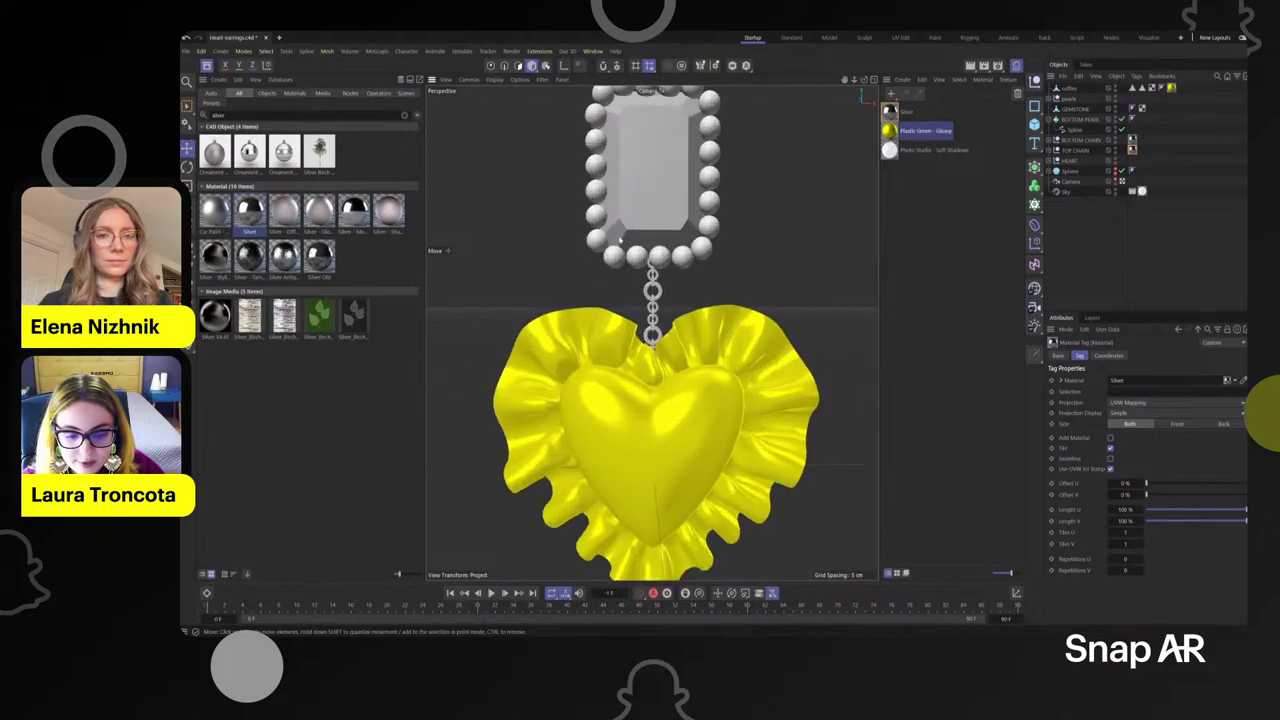
scroll(588, 258, "down", 3)
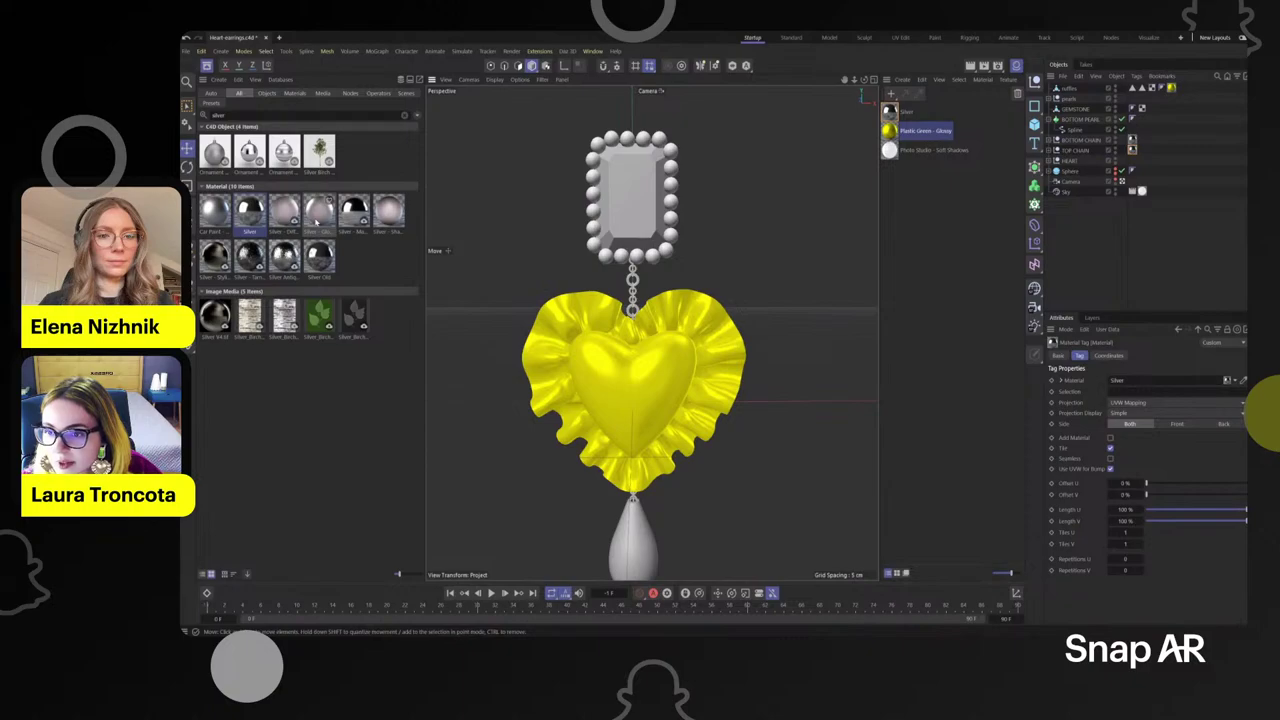
- Add the Silver - Glossy material to the scene, apply it to the gemstone's border pearls and BOTTOM PEARL, and preview the render
double_click(316, 222)
left_click(891, 115)
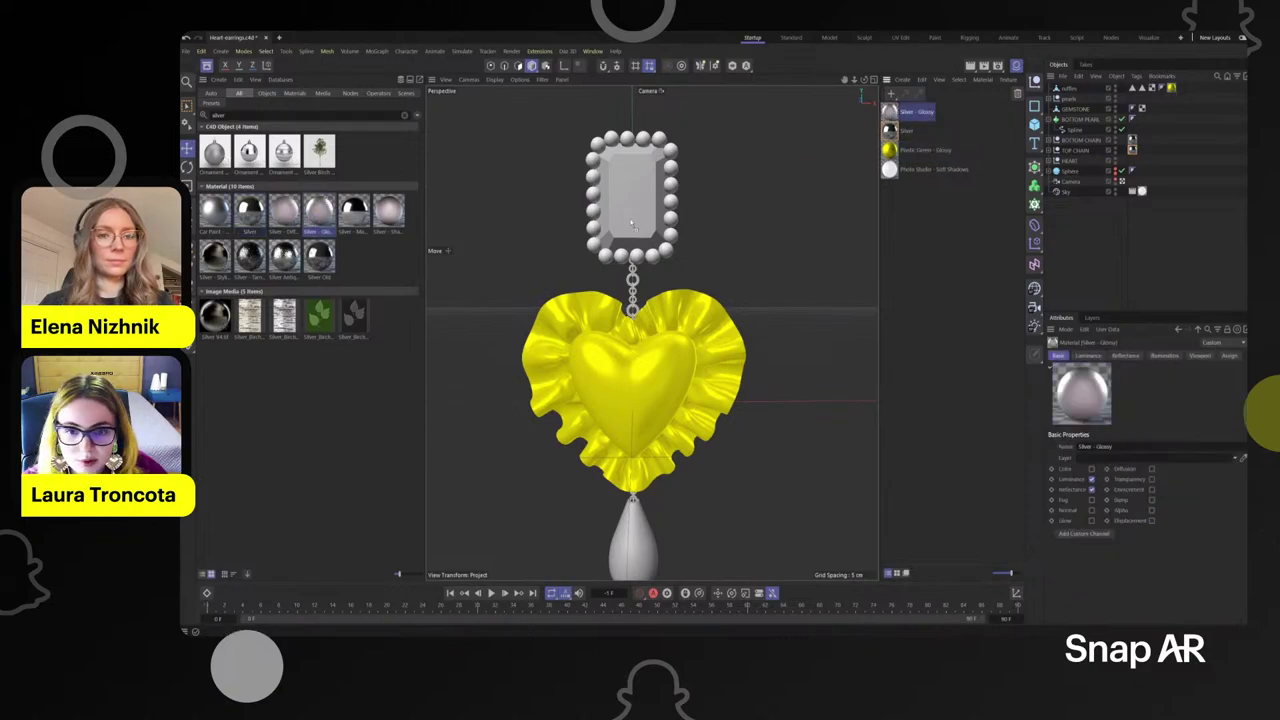
left_click_drag(631, 224, 677, 207)
scroll(758, 207, "down", 2)
left_click_drag(890, 113, 685, 447)
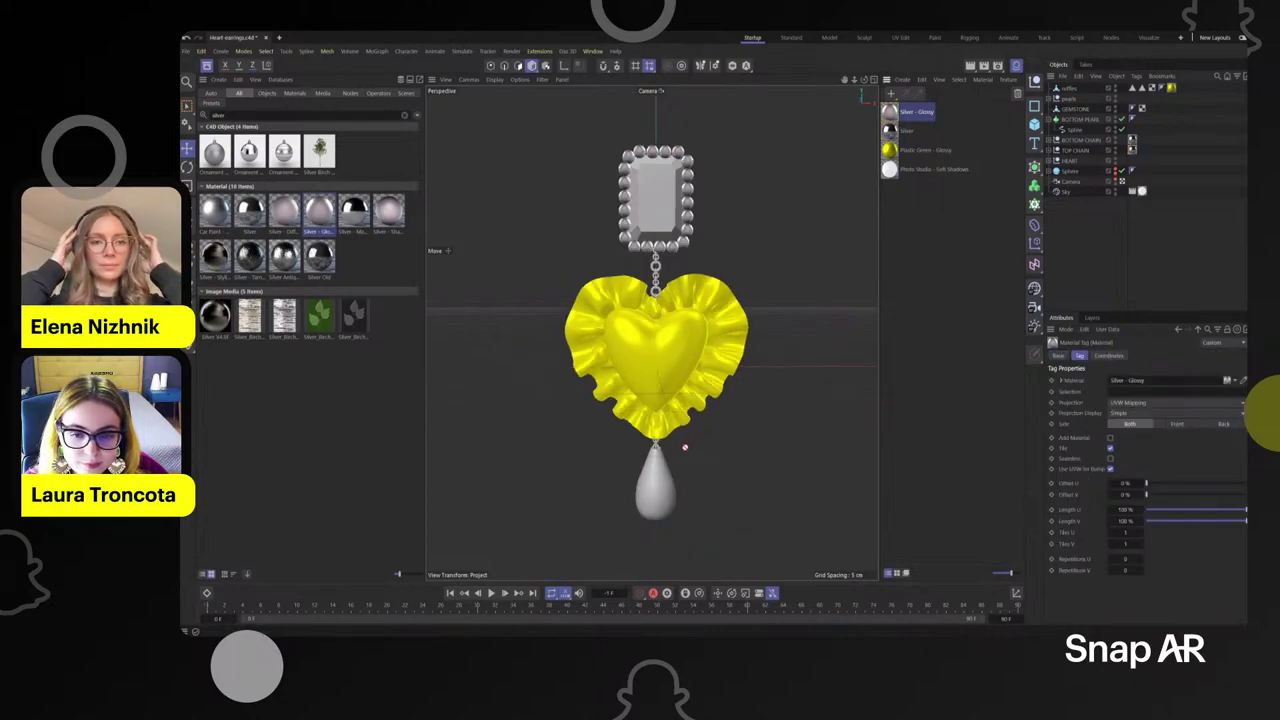
scroll(737, 377, "down", 1)
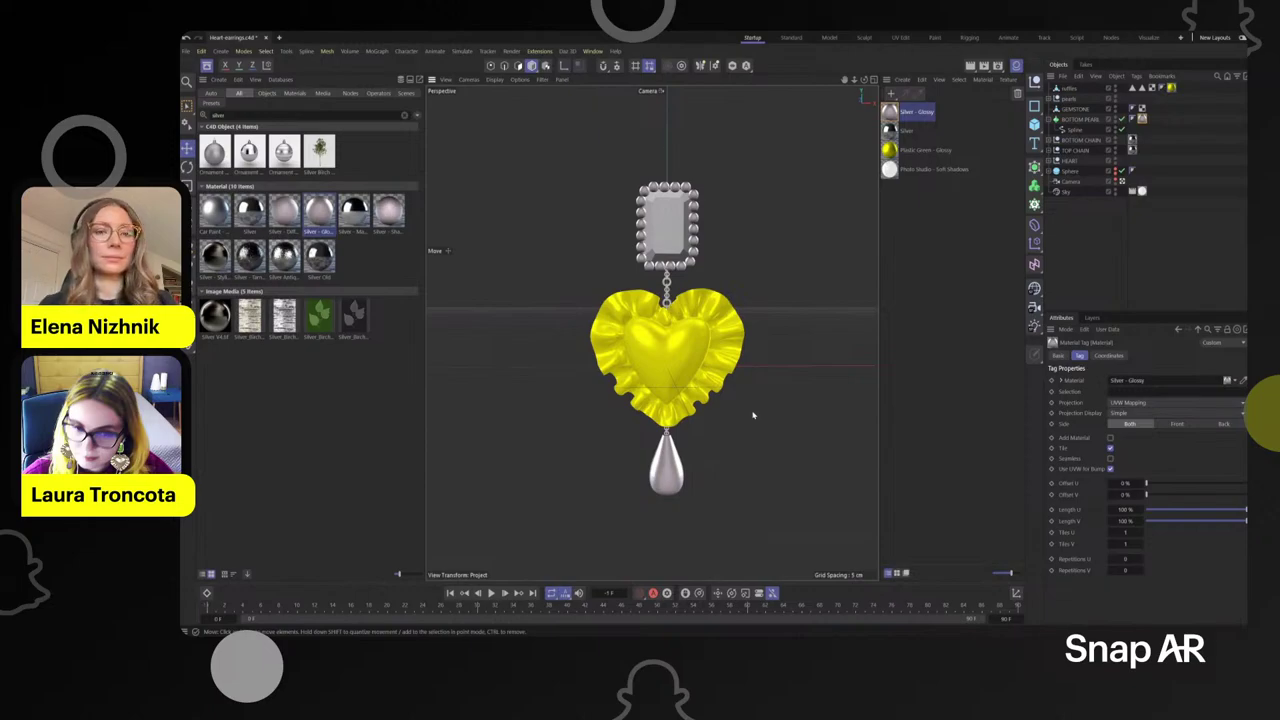
key("ctrl+r")
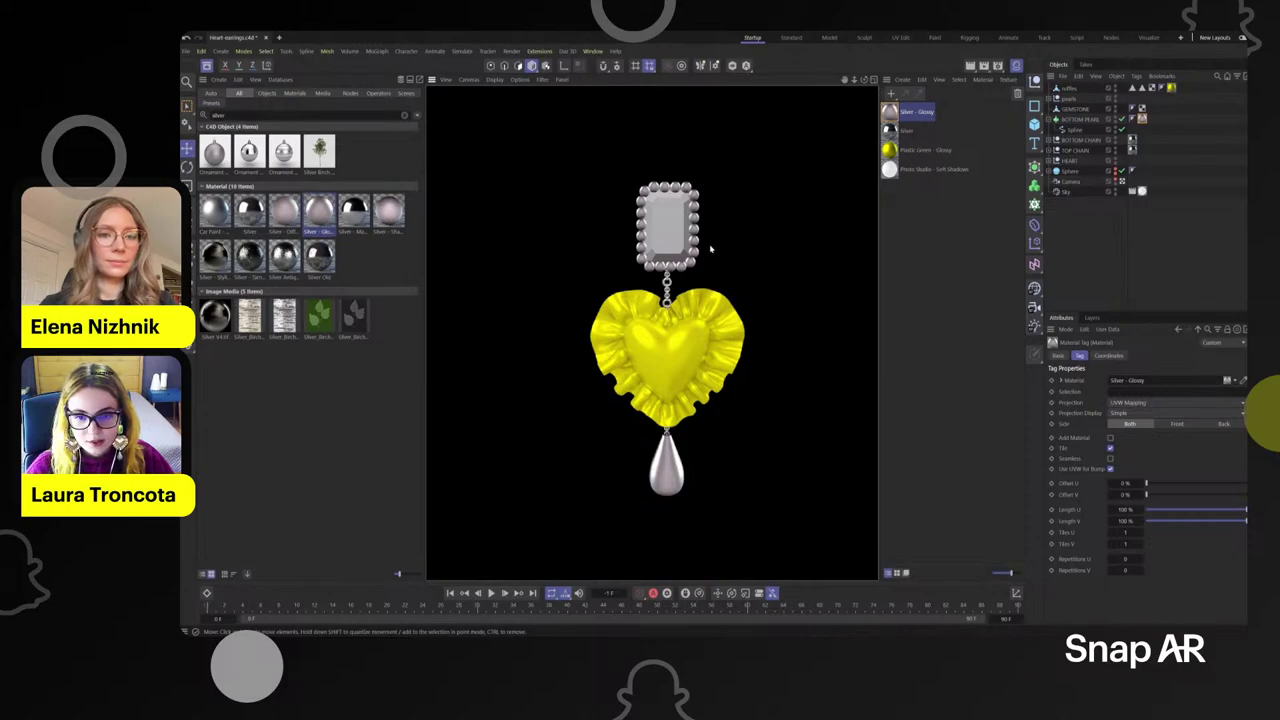
- Move the pearls group and GEMSTONE together slightly down toward the top chain
scroll(685, 249, "up", 5)
scroll(673, 249, "down", 2)
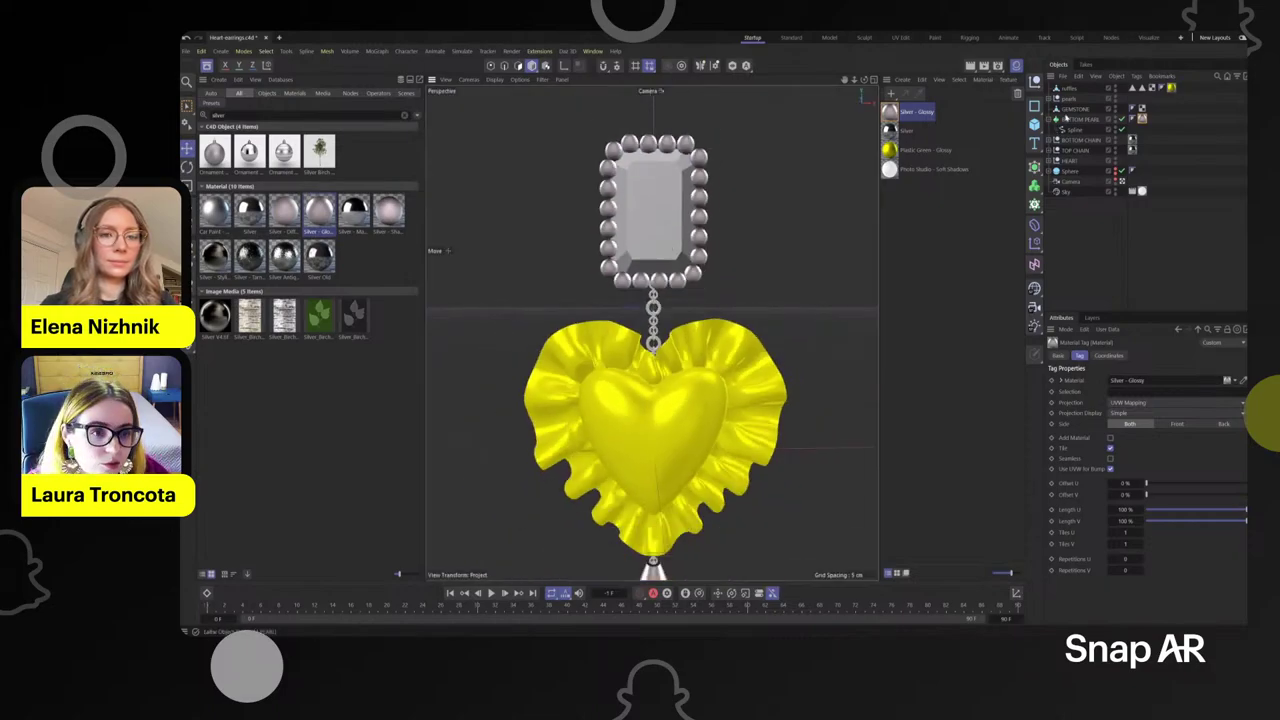
left_click(1070, 99)
left_click(1074, 109, "shift")
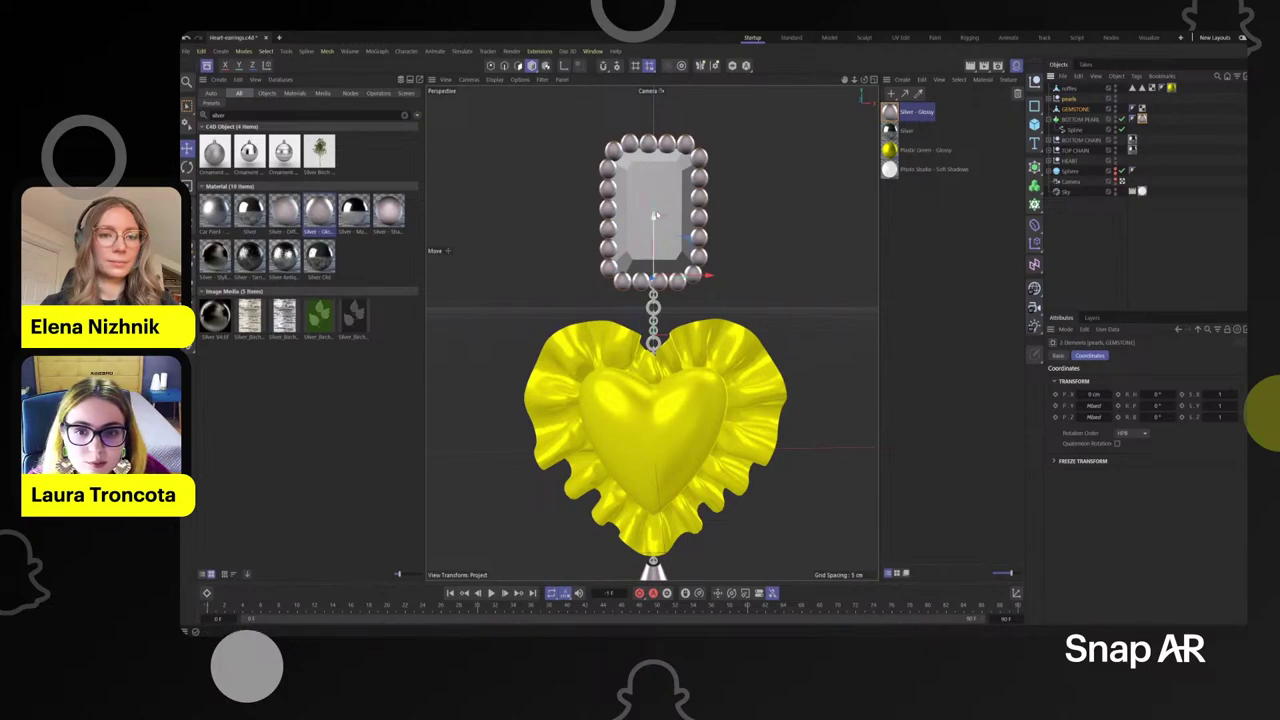
left_click_drag(657, 215, 657, 221)
- Examine the whole earring from several angles and distances, including the silver pearls around the gemstone
left_click_drag(517, 261, 465, 286, "alt")
scroll(733, 318, "down", 2)
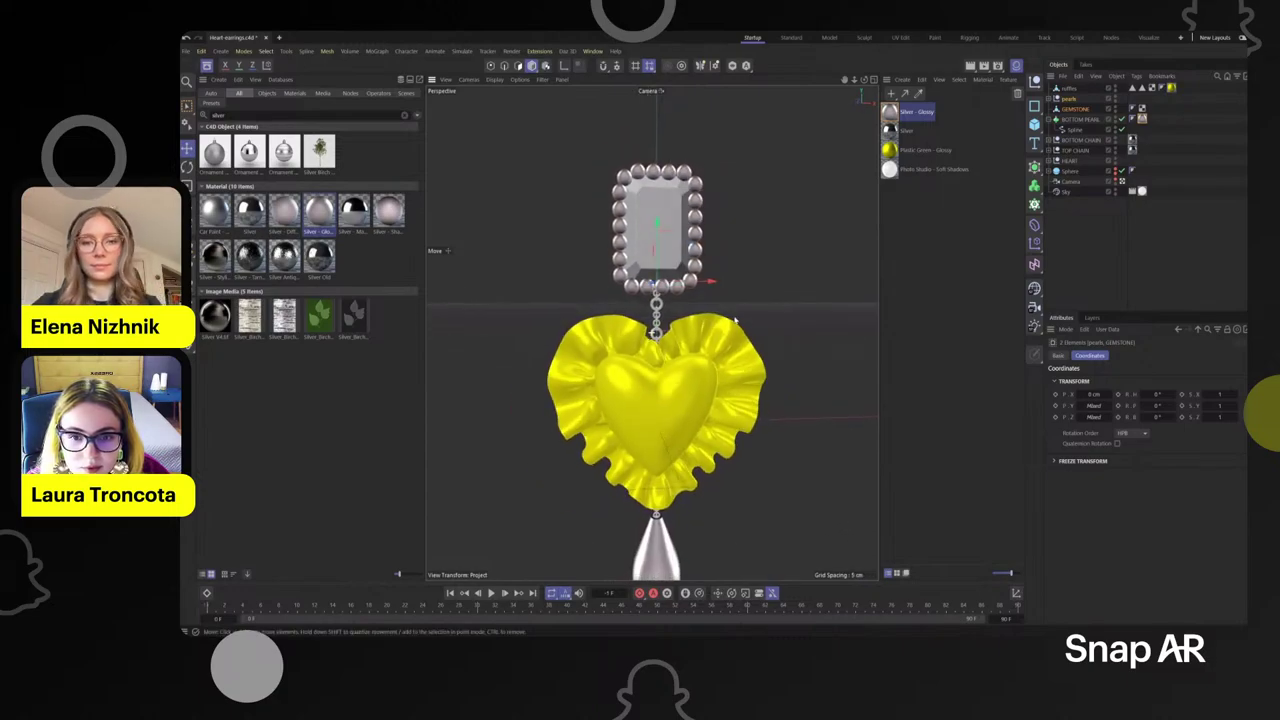
middle_click_drag(770, 316, 740, 271, "alt")
scroll(729, 255, "up", 3)
scroll(729, 255, "down", 5)
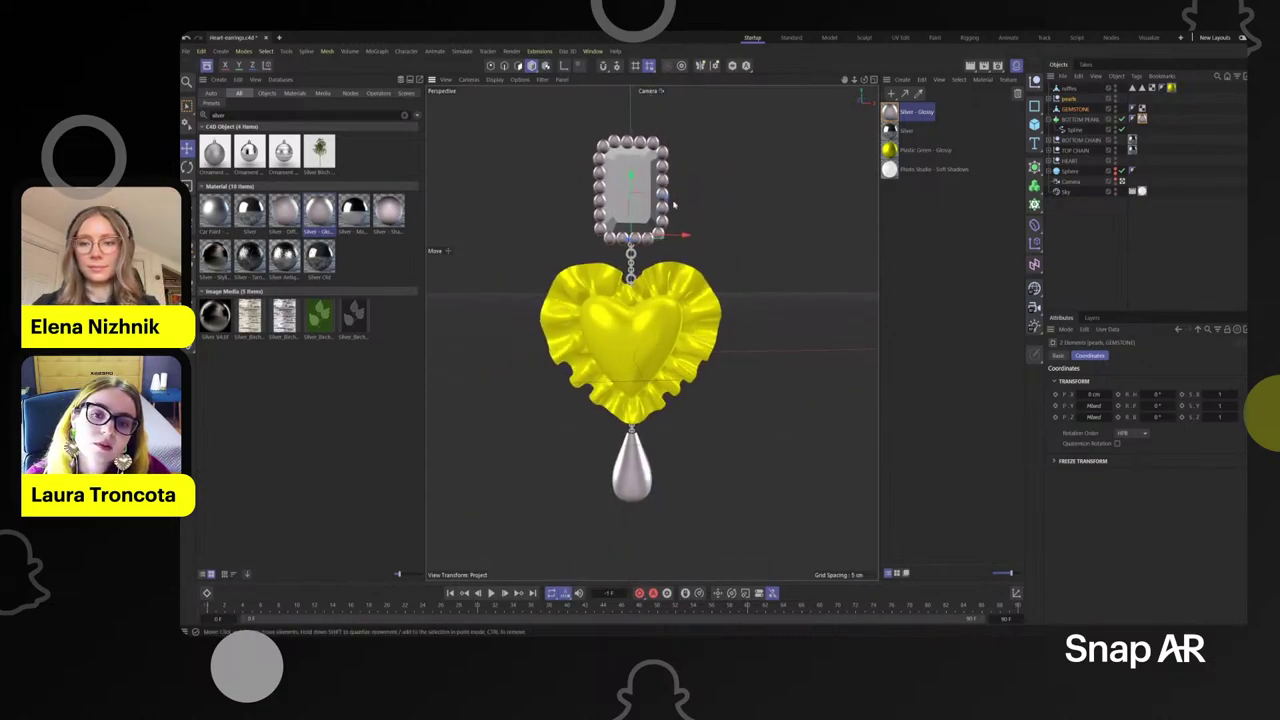
scroll(674, 205, "up", 3)
left_click_drag(737, 206, 771, 207, "alt")
scroll(709, 207, "down", 3)
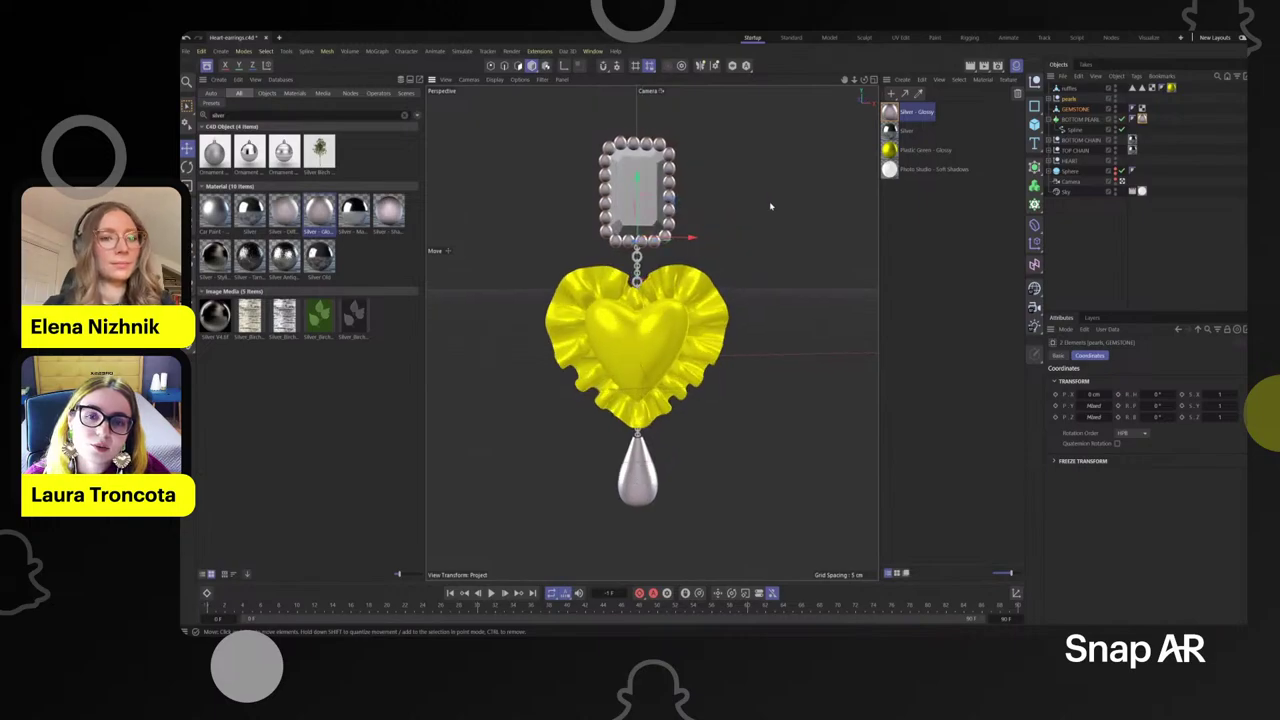
middle_click_drag(750, 203, 731, 231, "alt")
scroll(728, 231, "up", 3)
scroll(726, 232, "down", 3)
middle_click_drag(711, 298, 732, 218, "alt")
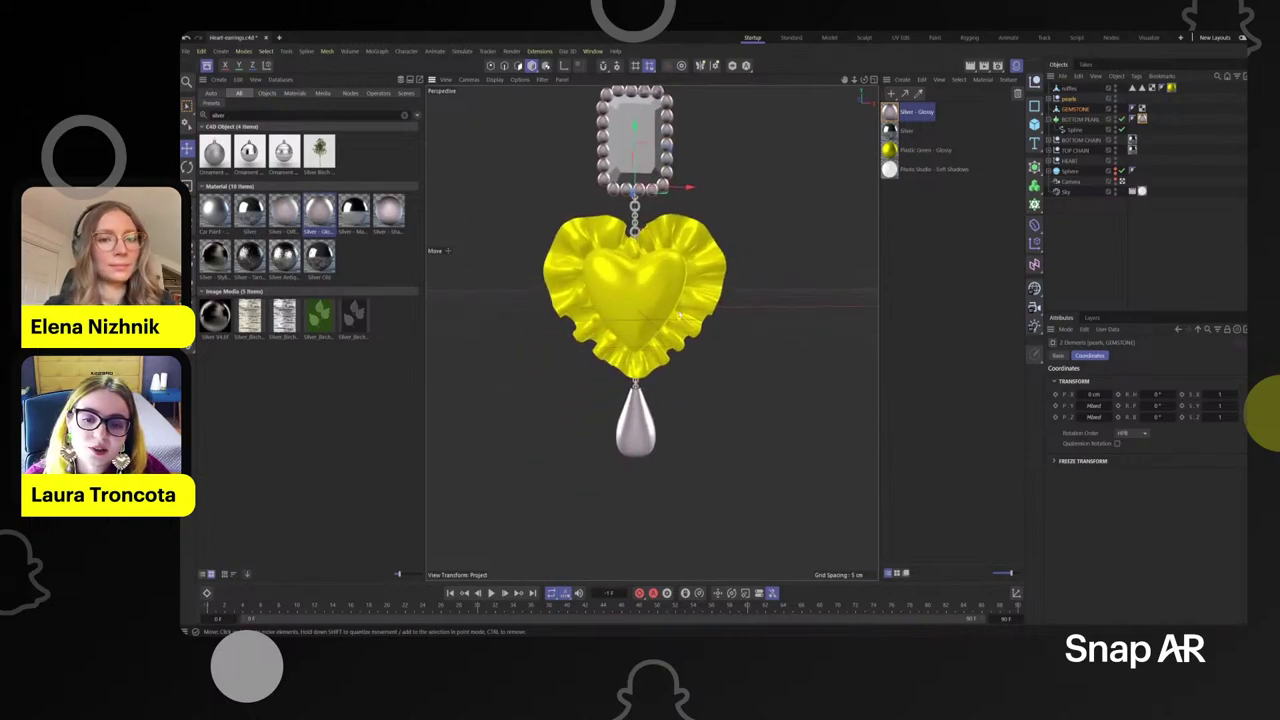
mouse_move(679, 316)
left_mouse_down("alt")
mouse_move(704, 309)
mouse_move(690, 304)
left_mouse_up("alt")
middle_click_drag(730, 173, 729, 209, "alt")
left_click_drag(729, 209, 728, 215, "alt")
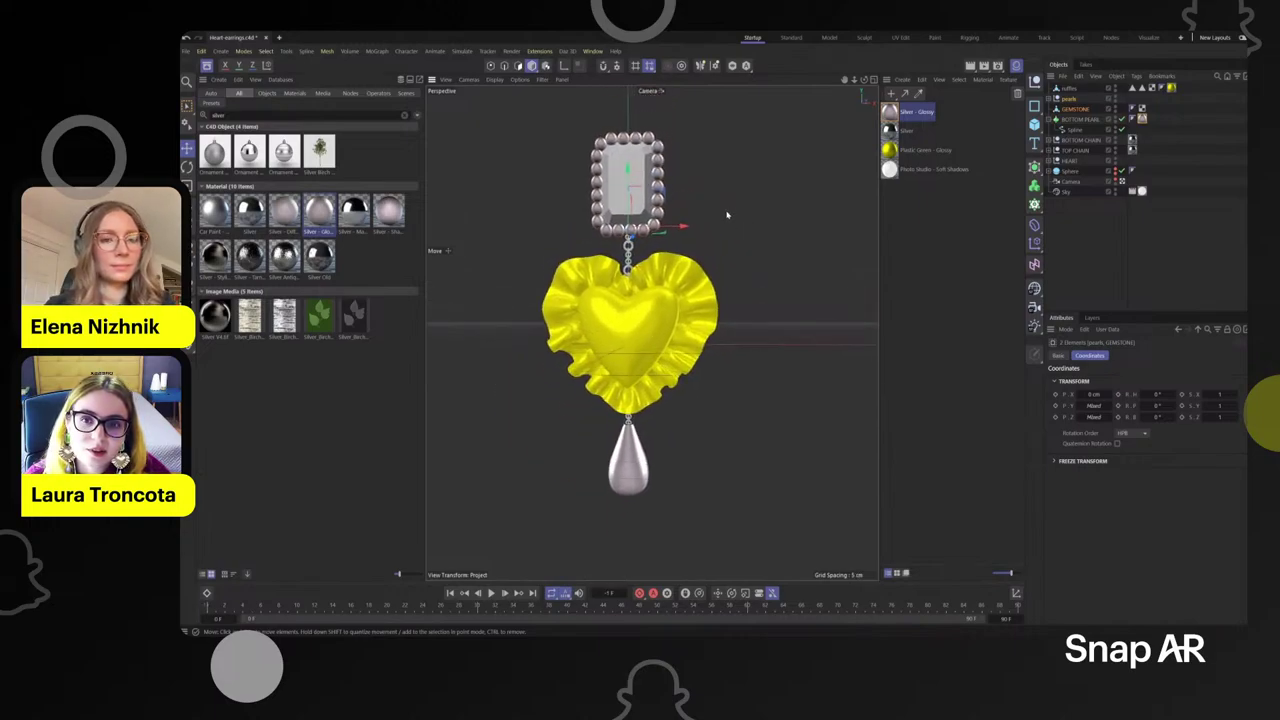
scroll(727, 214, "up", 1)
- Search the asset library for diamond, add the Diamond material to the scene and close the asset browser
left_click(217, 114)
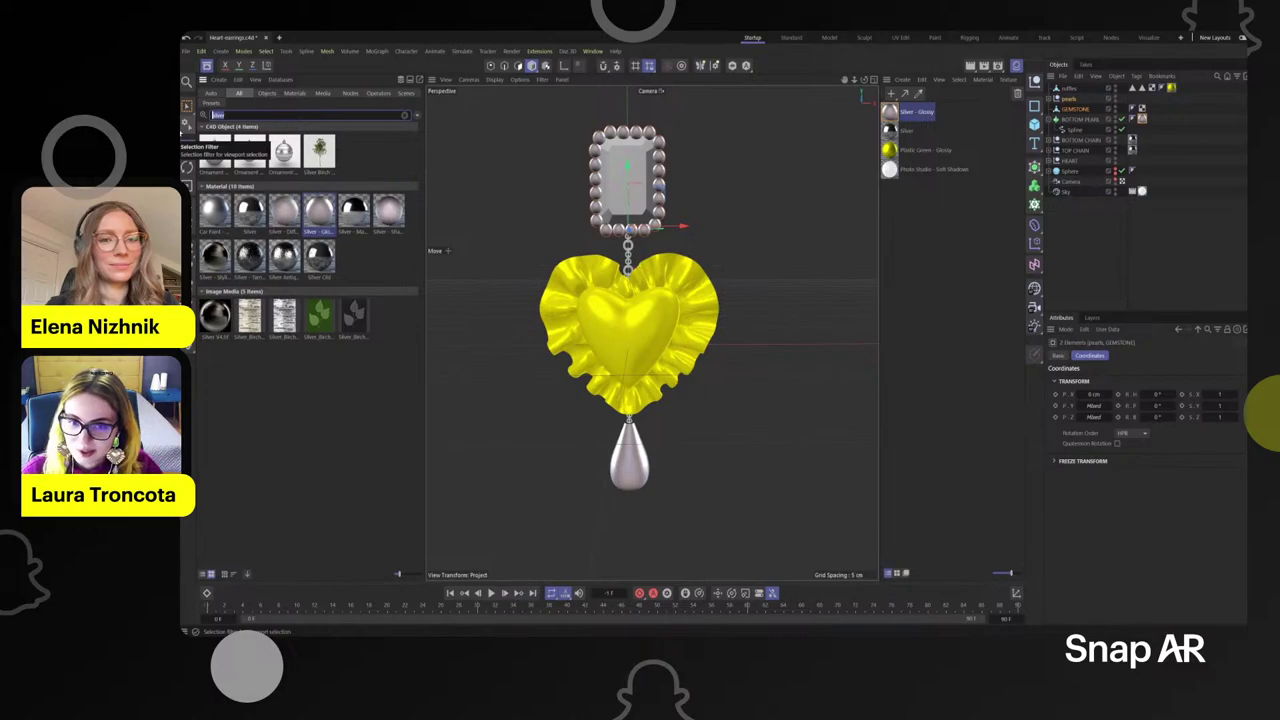
key("BackSpace")
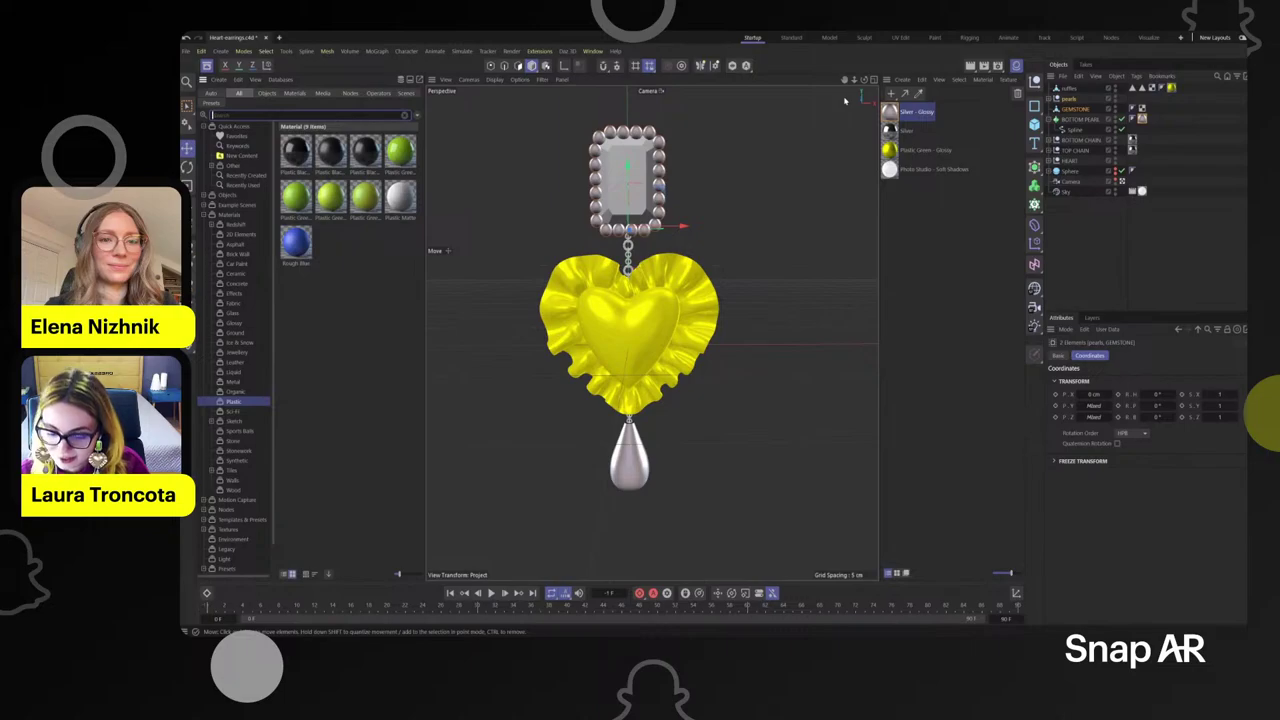
type("diamond")
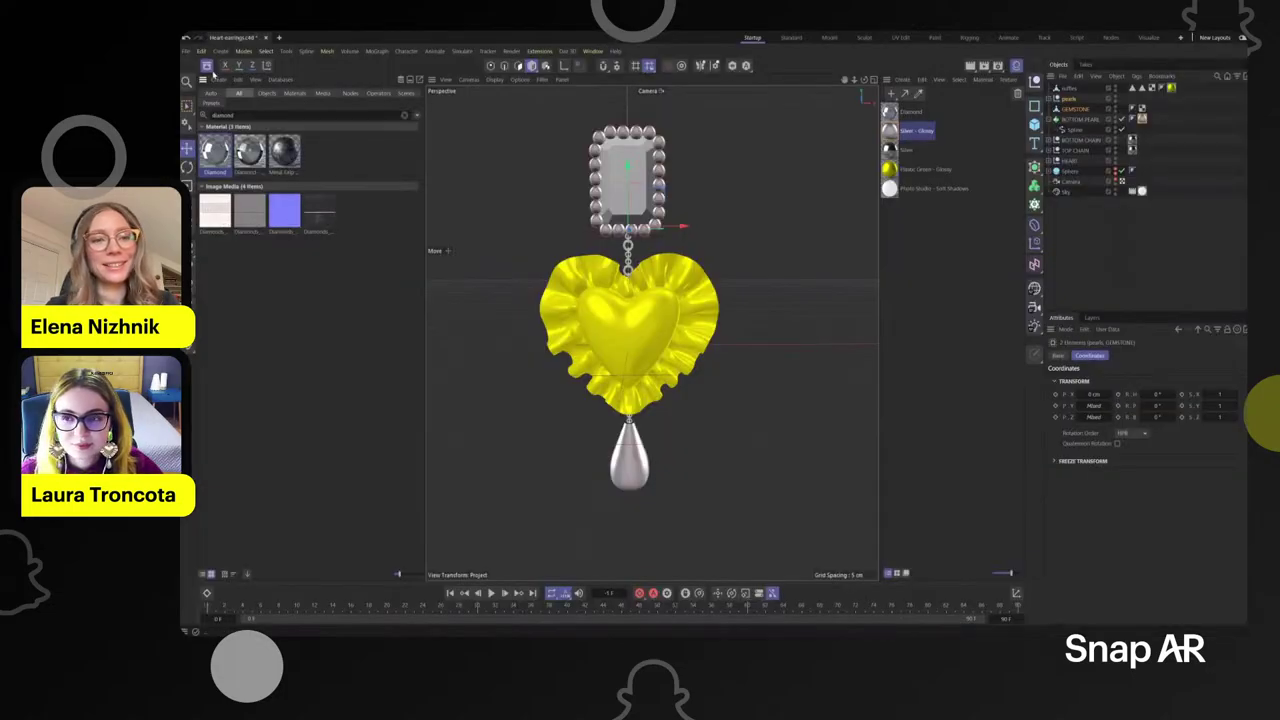
left_click(207, 67)
- Examine the earring in the enlarged viewport, from the gemstone setting to the bottom pearl
scroll(729, 354, "down", 5)
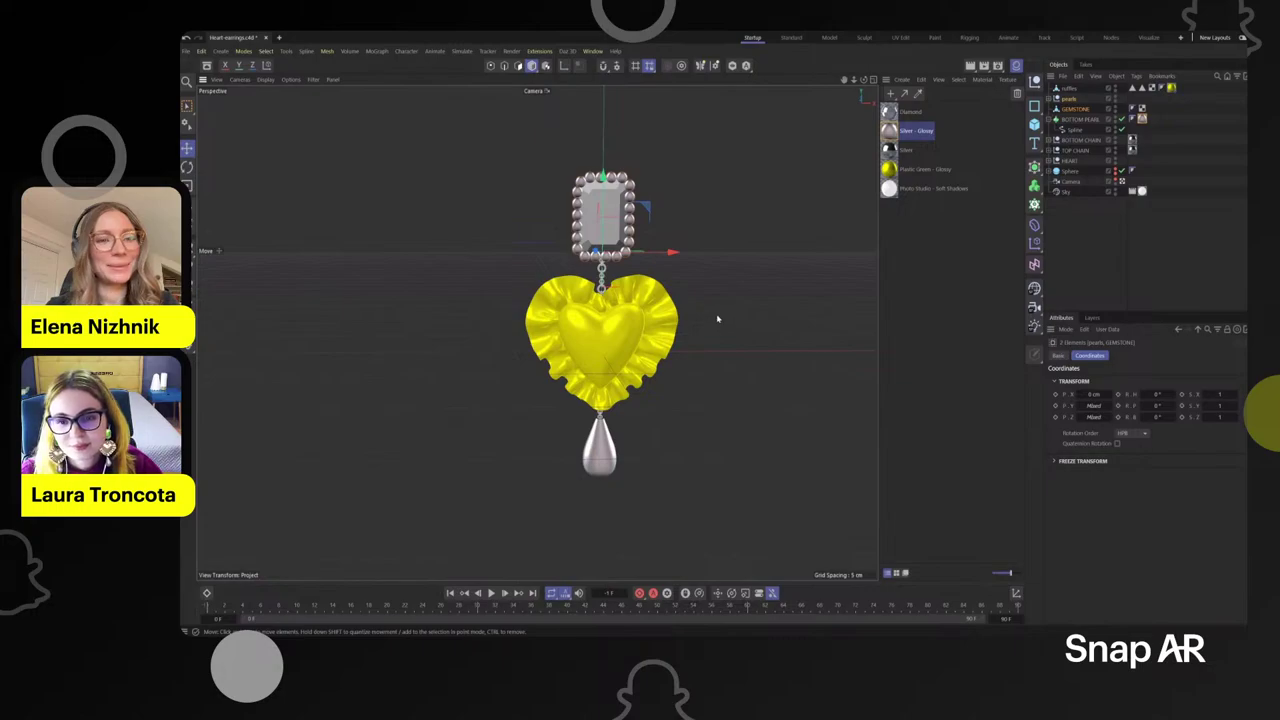
scroll(718, 319, "up", 1)
middle_click_drag(737, 315, 716, 271, "alt")
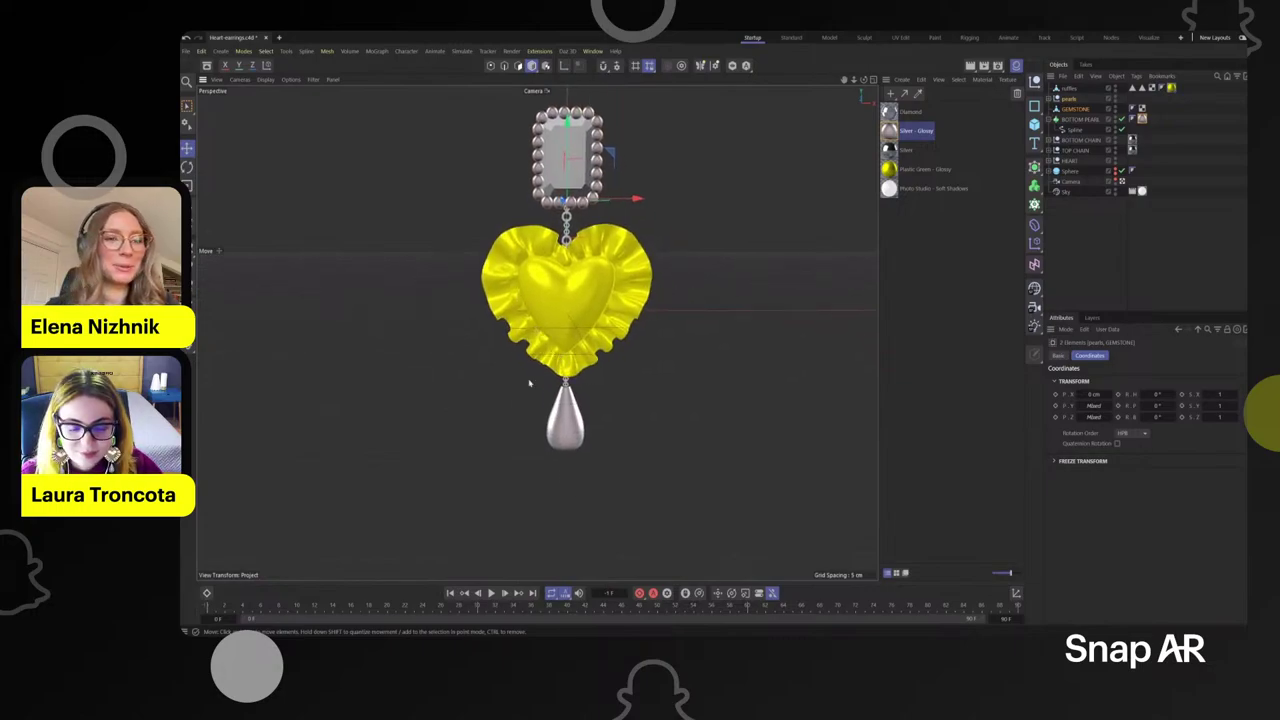
left_click_drag(529, 382, 620, 360, "alt")
scroll(589, 357, "up", 3)
scroll(620, 360, "down", 4)
middle_click_drag(649, 238, 655, 302, "alt")
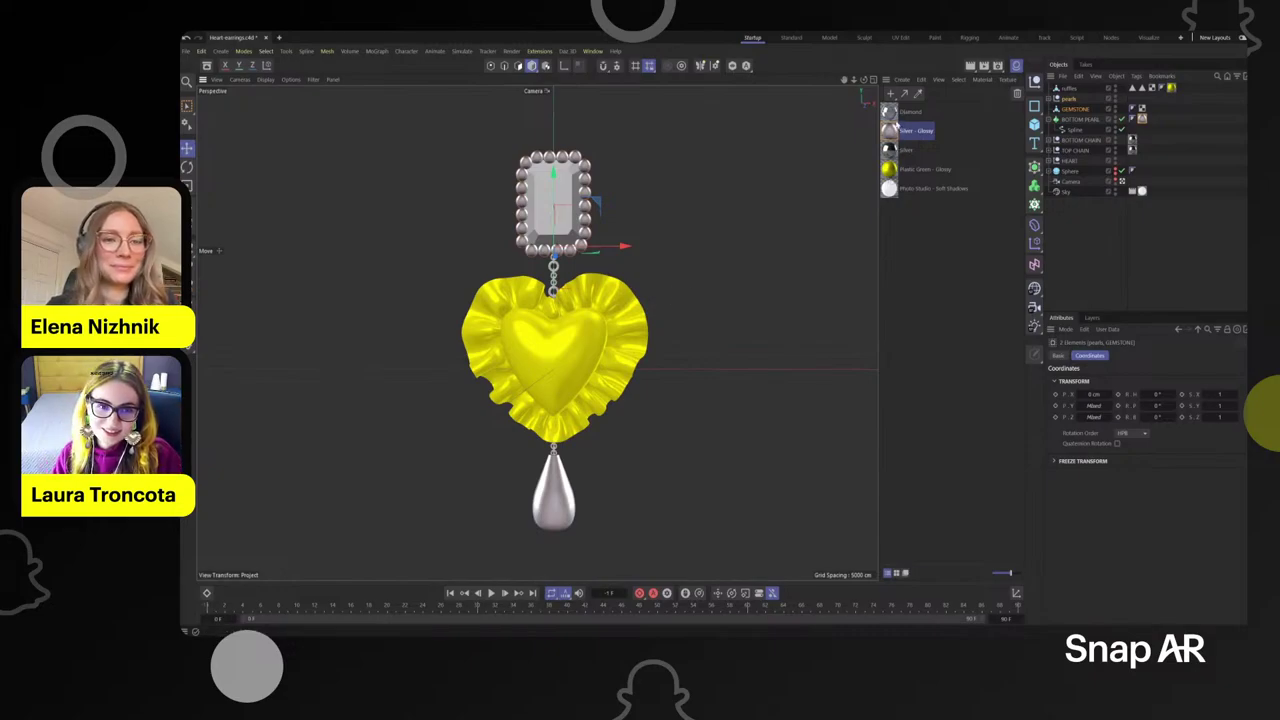
- Set the Diamond material's base color to a fully saturated yellow by its hex code
left_click(905, 111)
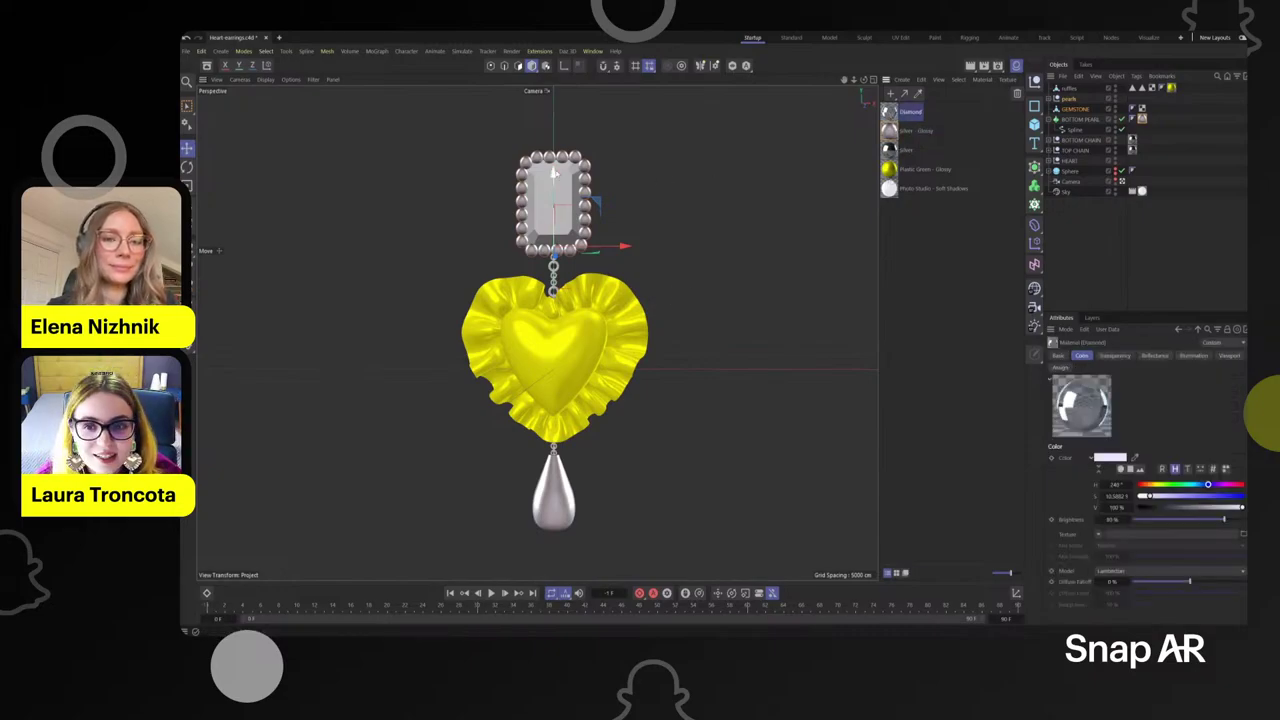
scroll(520, 178, "up", 3)
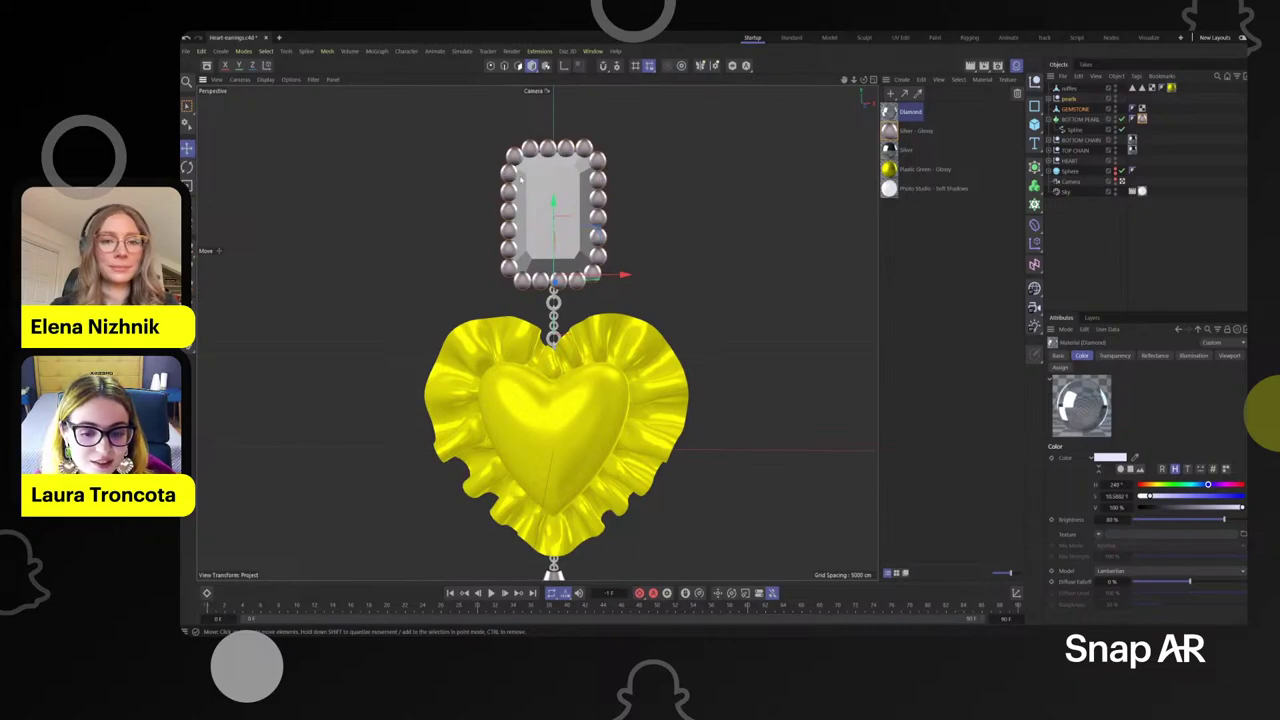
scroll(530, 196, "down", 3)
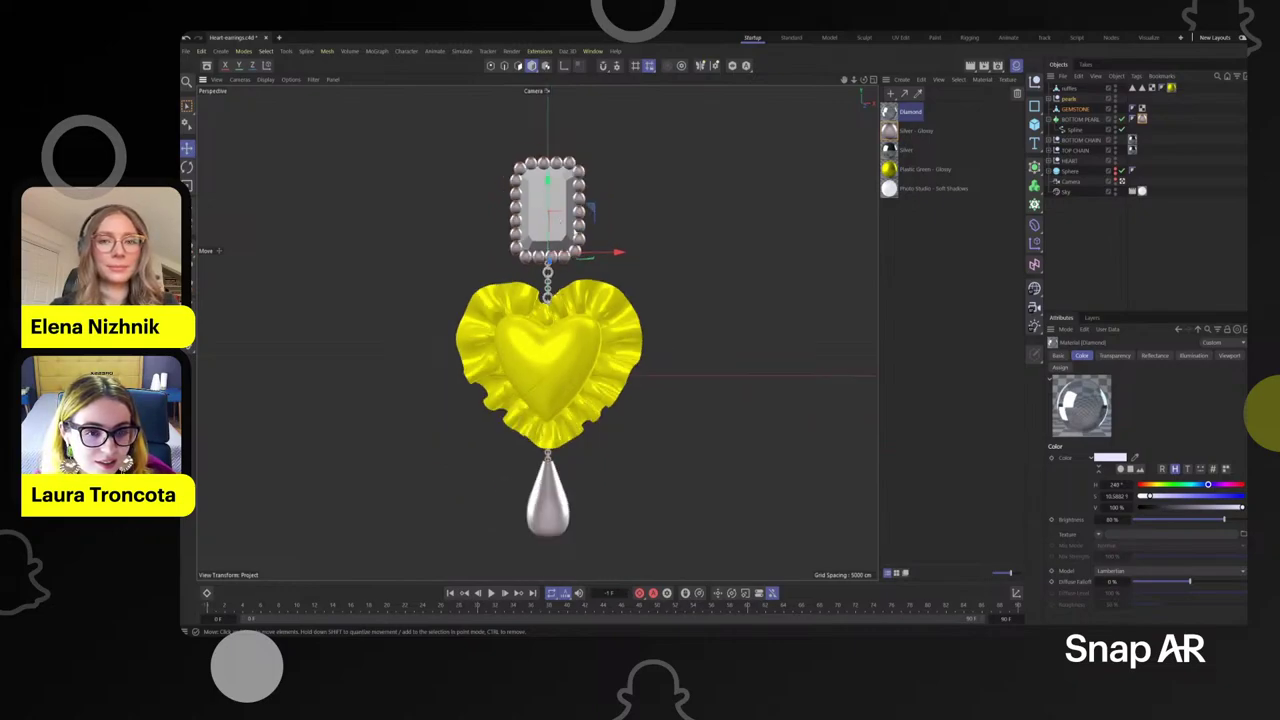
mouse_move(669, 168)
left_mouse_down("alt")
mouse_move(706, 180)
mouse_move(617, 175)
mouse_move(443, 200)
mouse_move(455, 168)
mouse_move(597, 114)
mouse_move(674, 143)
mouse_move(672, 176)
left_mouse_up("alt")
scroll(672, 176, "down", 3)
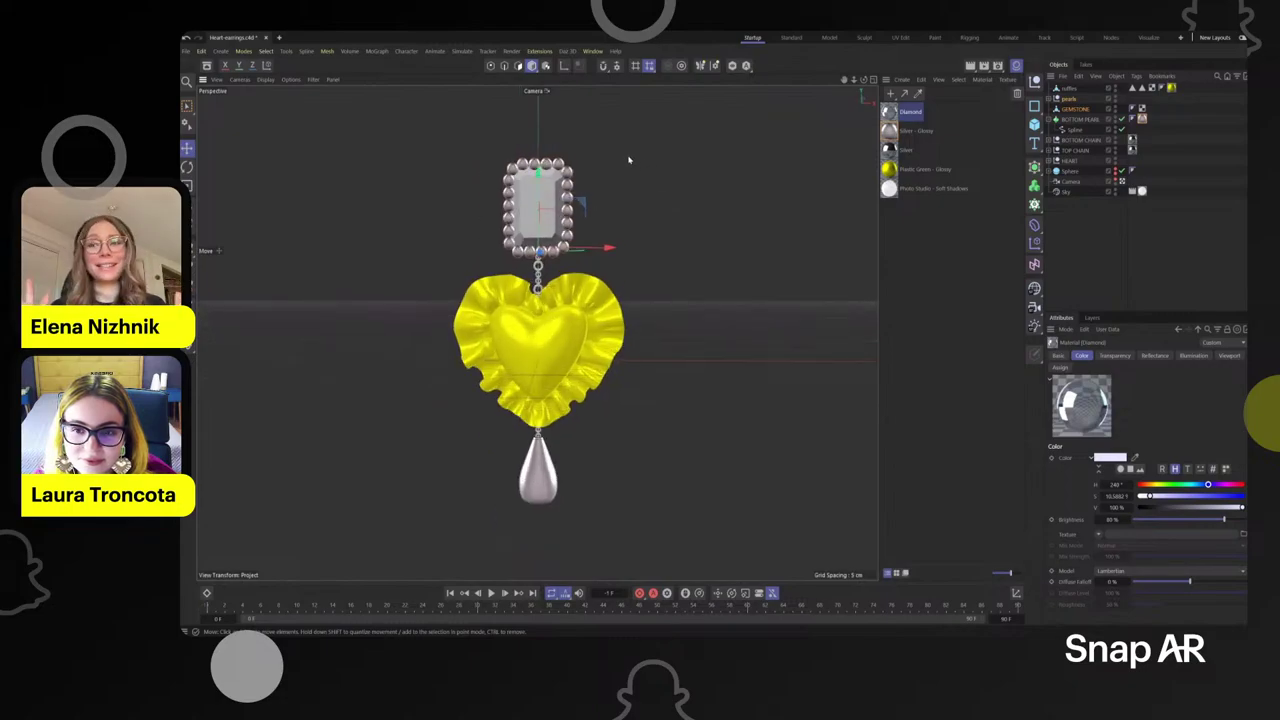
double_click(889, 111)
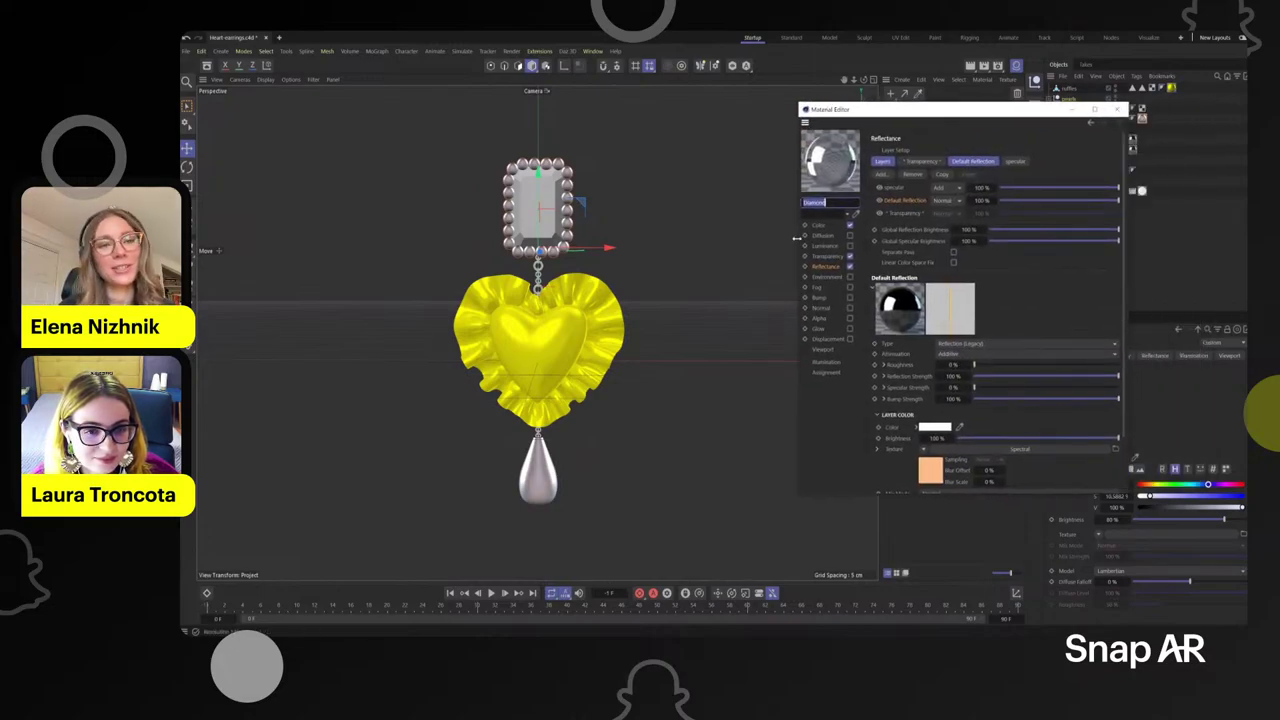
left_click(817, 227)
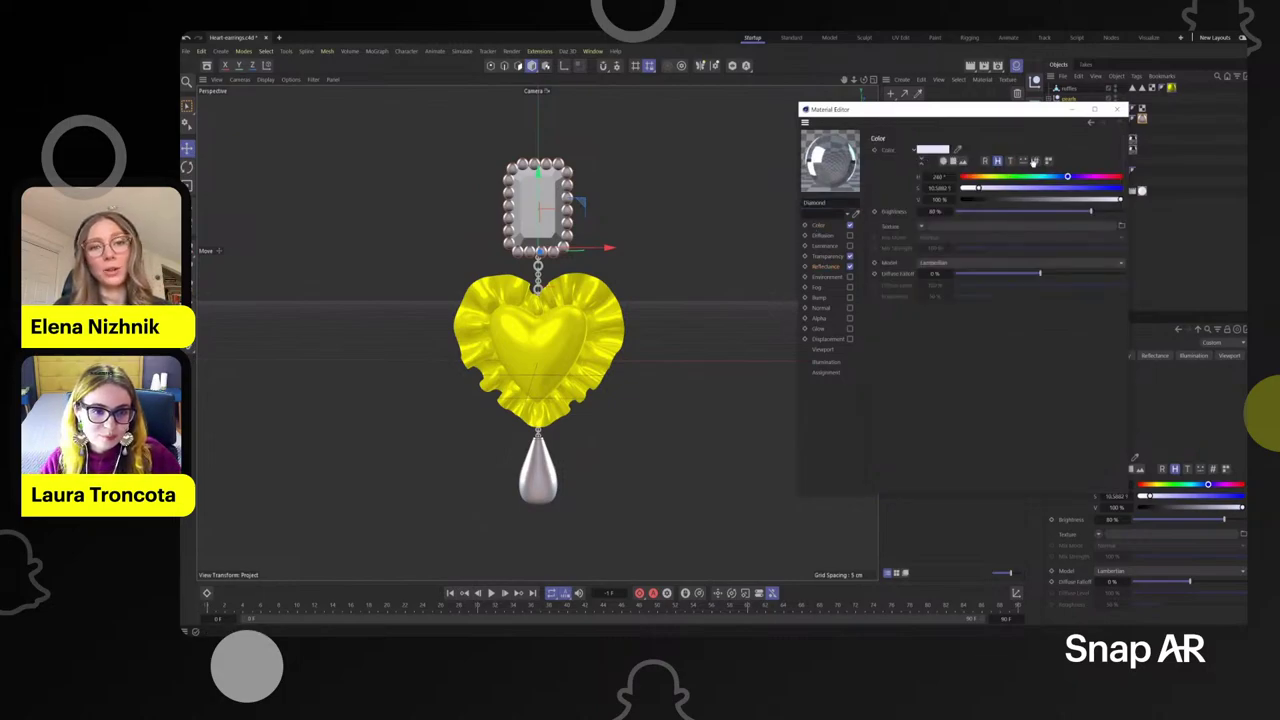
left_click(1035, 160)
double_click(935, 177)
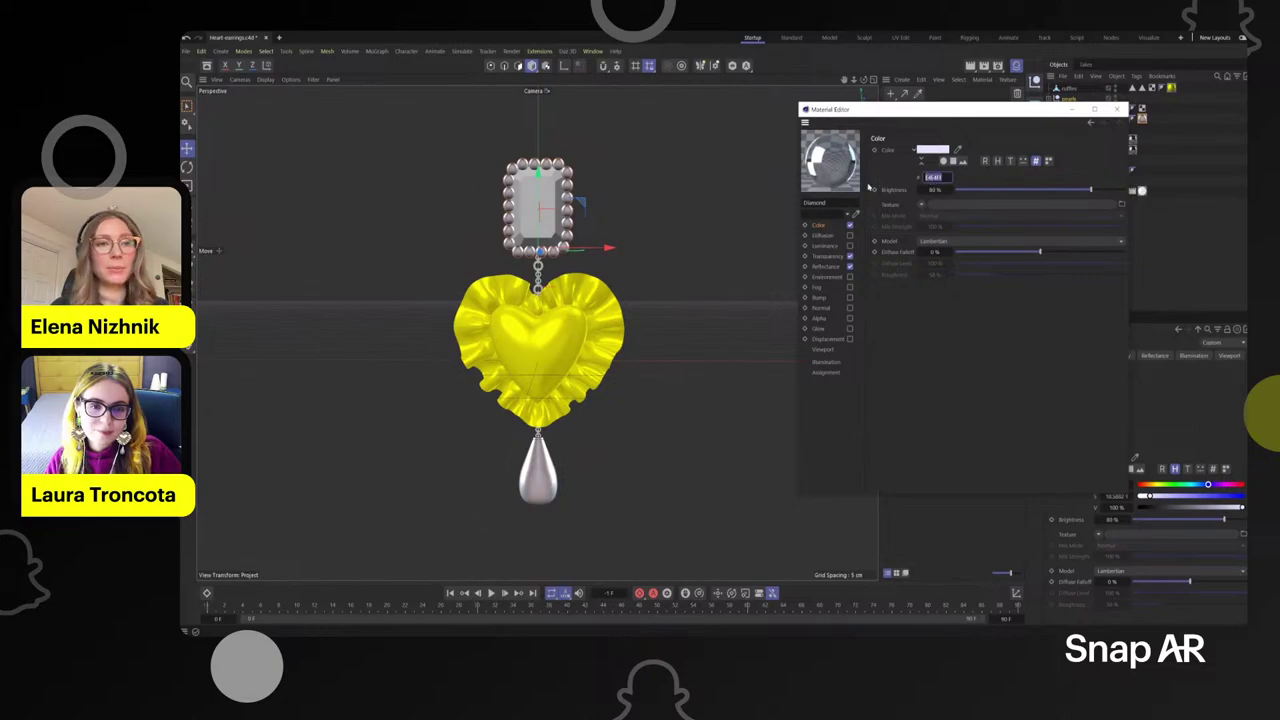
type("FFFF")
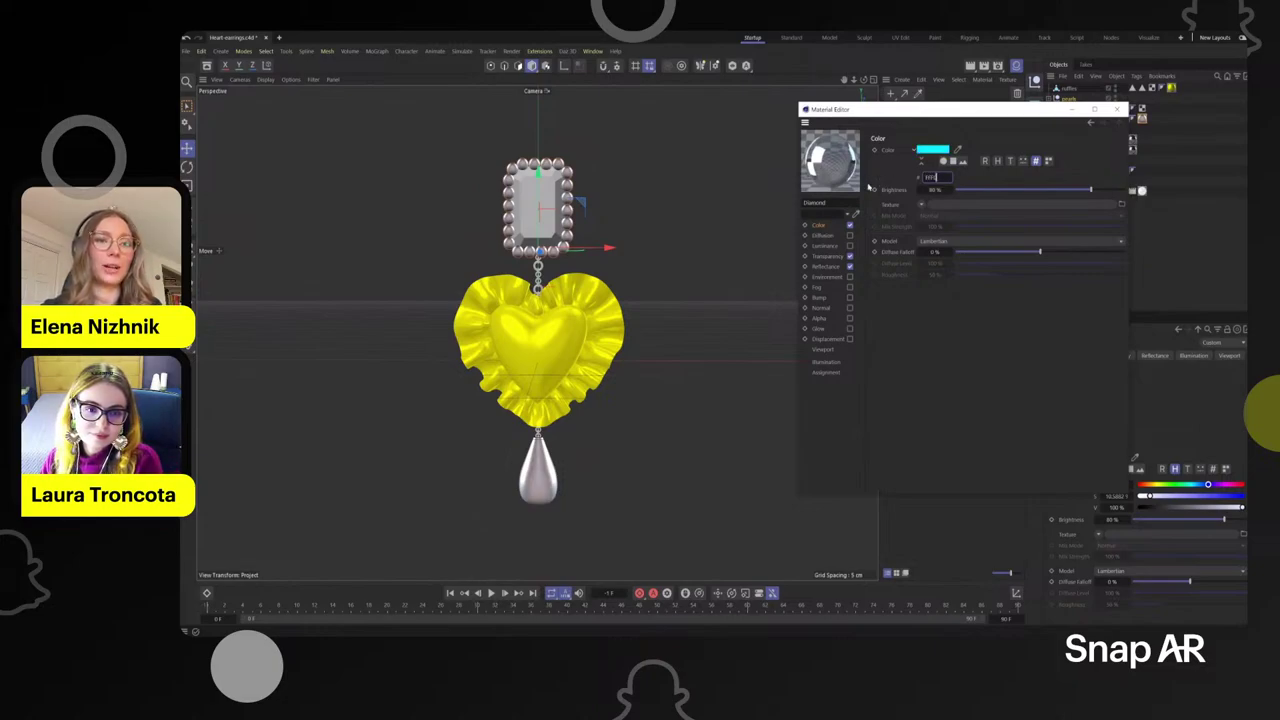
type("00")
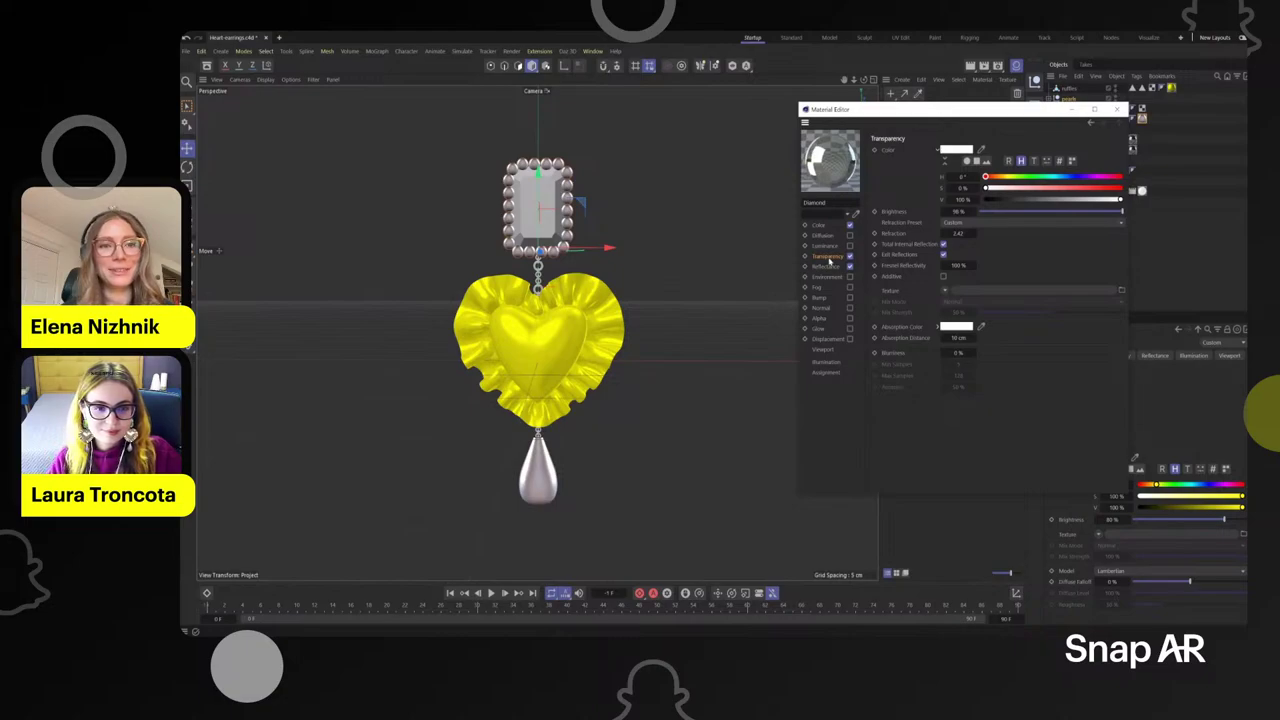
- Set the Diamond material's transparency to the Diamond refraction preset with 80 % brightness
left_click(1008, 222)
left_click(970, 258)
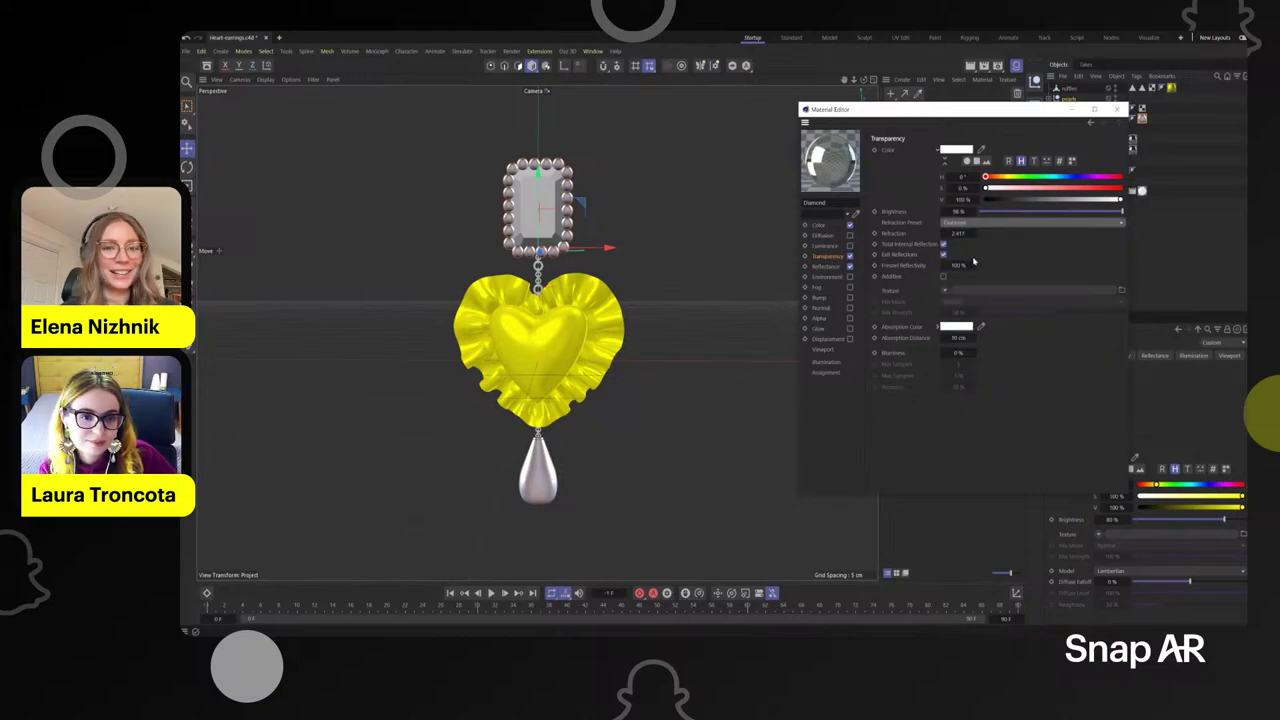
double_click(961, 211)
type("80")
key("Return")
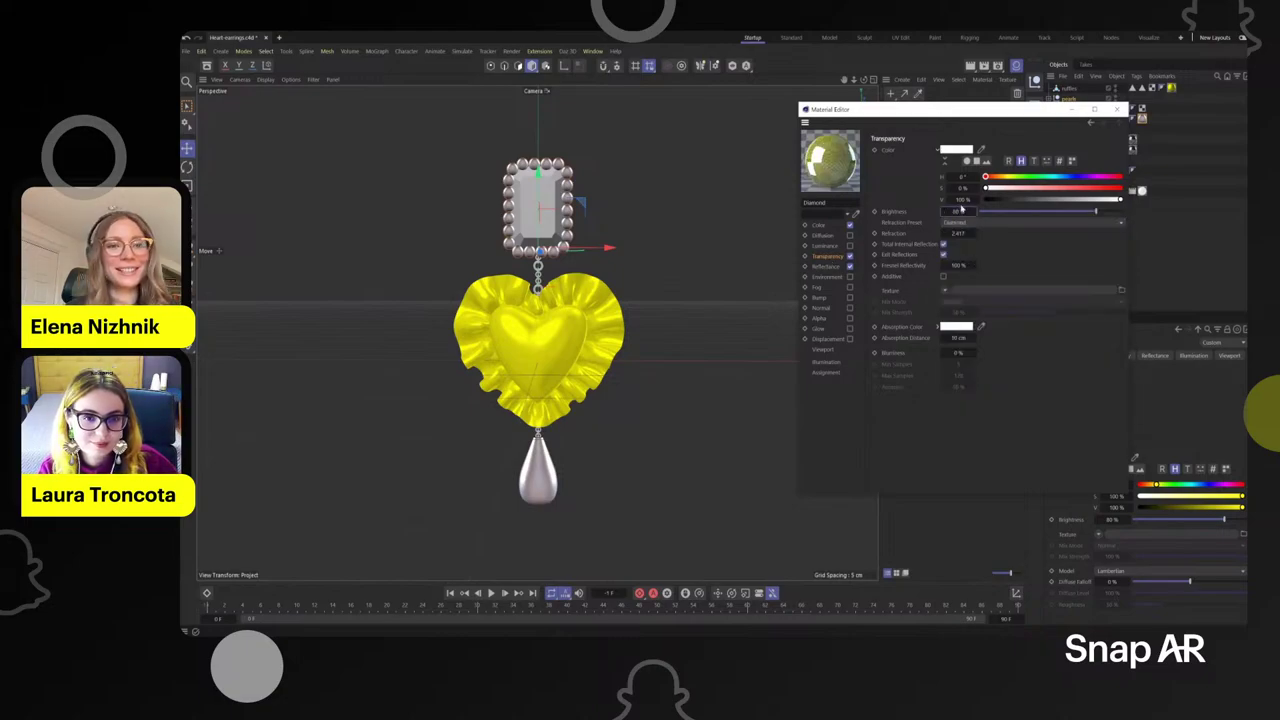
- Apply the yellow Diamond material to the selected pearls group and GEMSTONE, and preview the render
left_click(1117, 108)
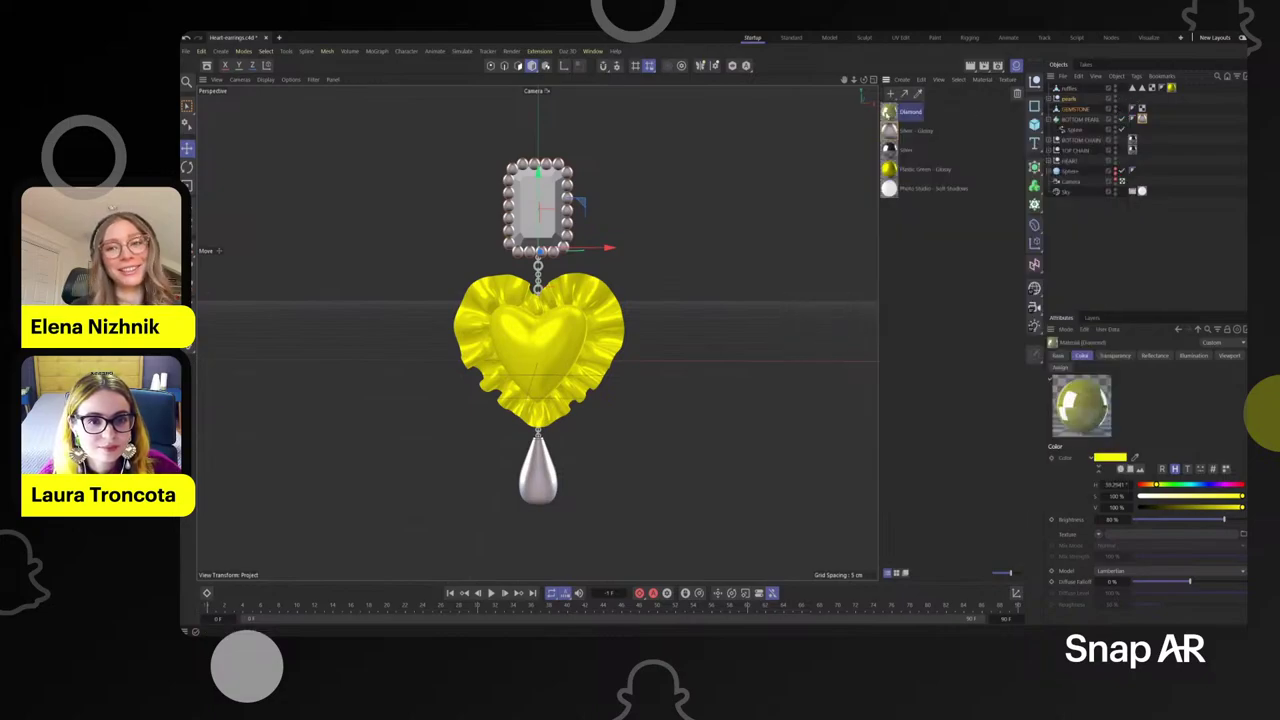
left_click_drag(905, 112, 535, 210)
scroll(658, 235, "down", 2)
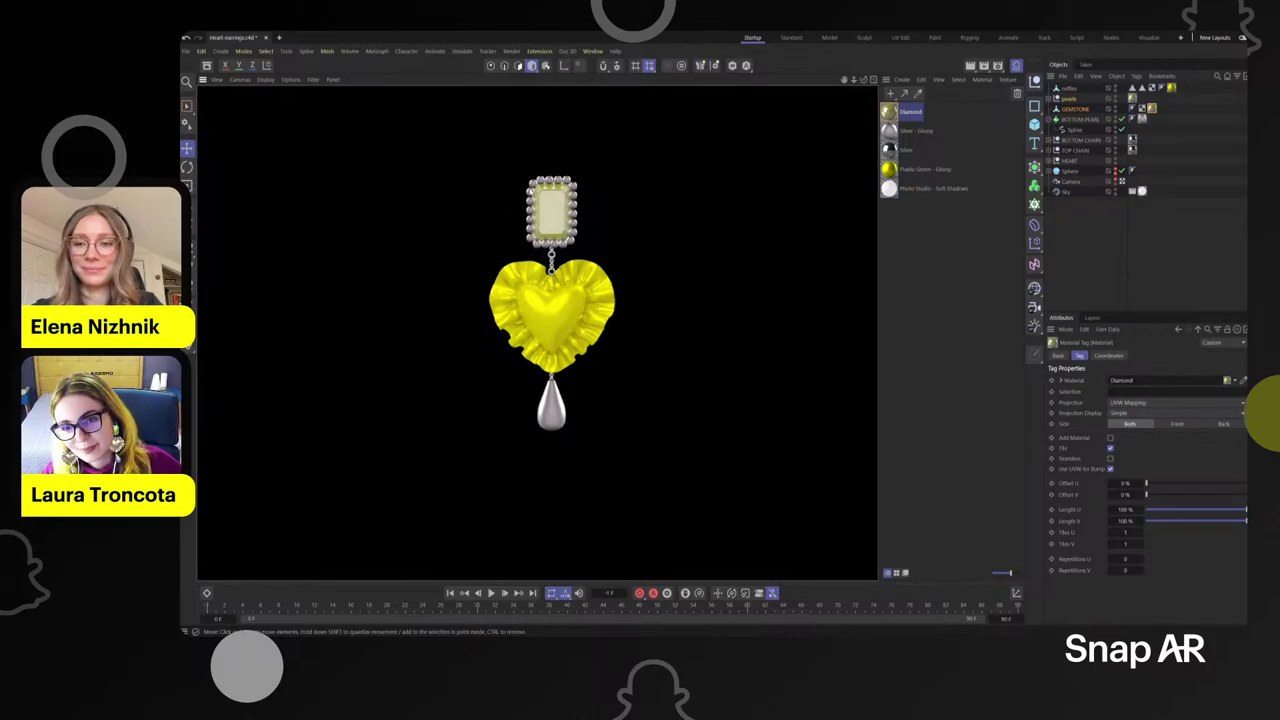
- Examine the yellow transparent gemstone and the rest of the earring up close and from a distance
scroll(413, 227, "up", 5)
left_click_drag(382, 250, 440, 260, "alt")
scroll(702, 312, "down", 3)
left_click_drag(701, 313, 630, 298, "alt")
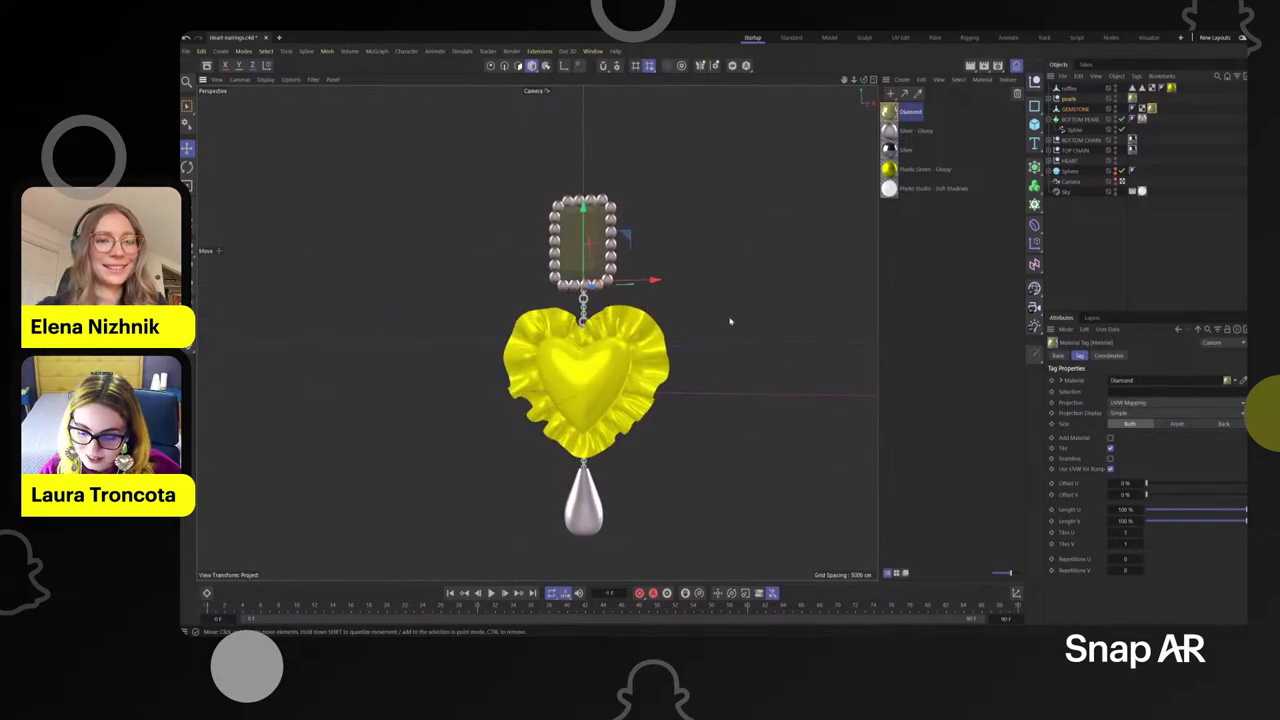
scroll(730, 321, "down", 2)
scroll(817, 309, "down", 1)
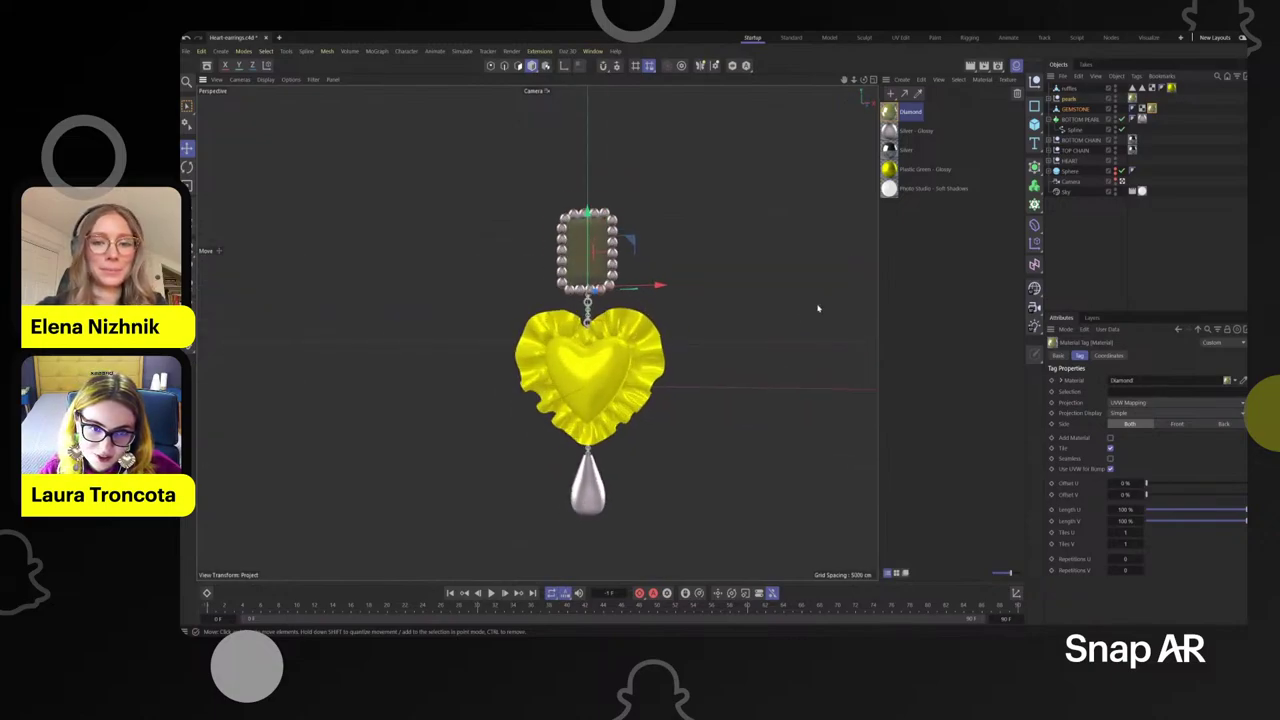
scroll(815, 302, "down", 1)
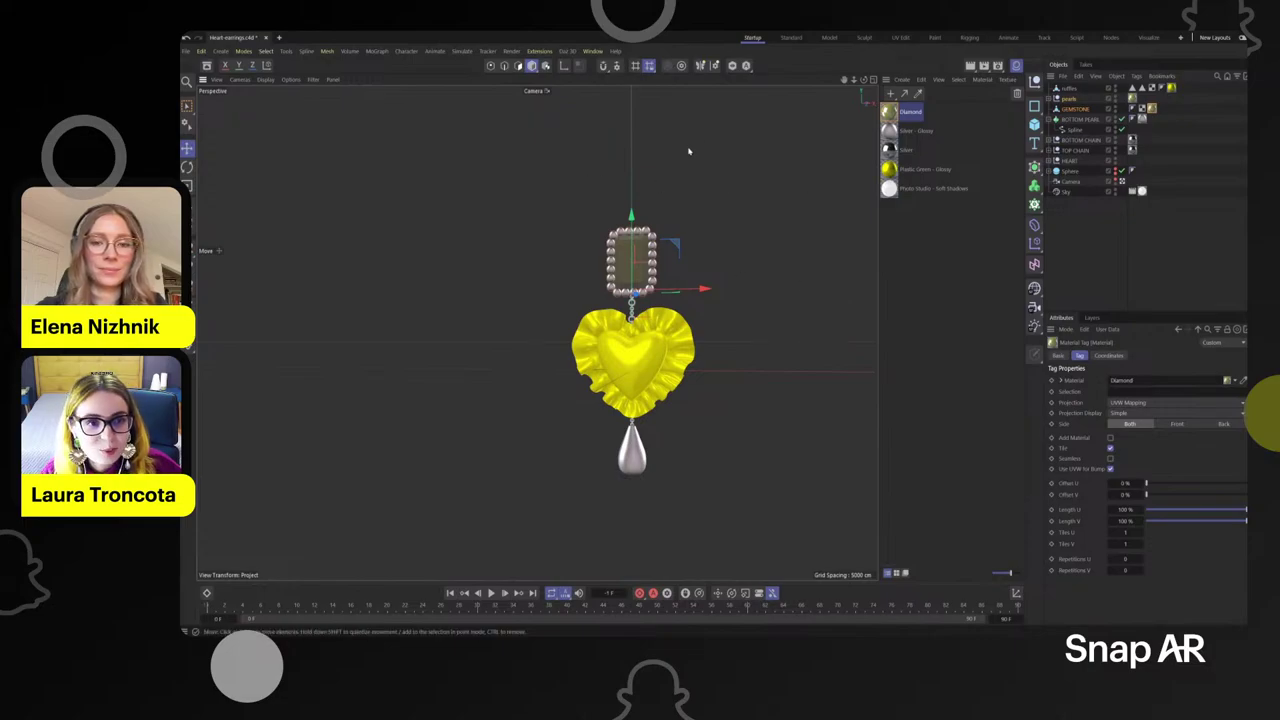
- Group all earring parts from the ruffles through HEART into one null and name it eARRING
left_click(1050, 99)
left_click(1050, 99)
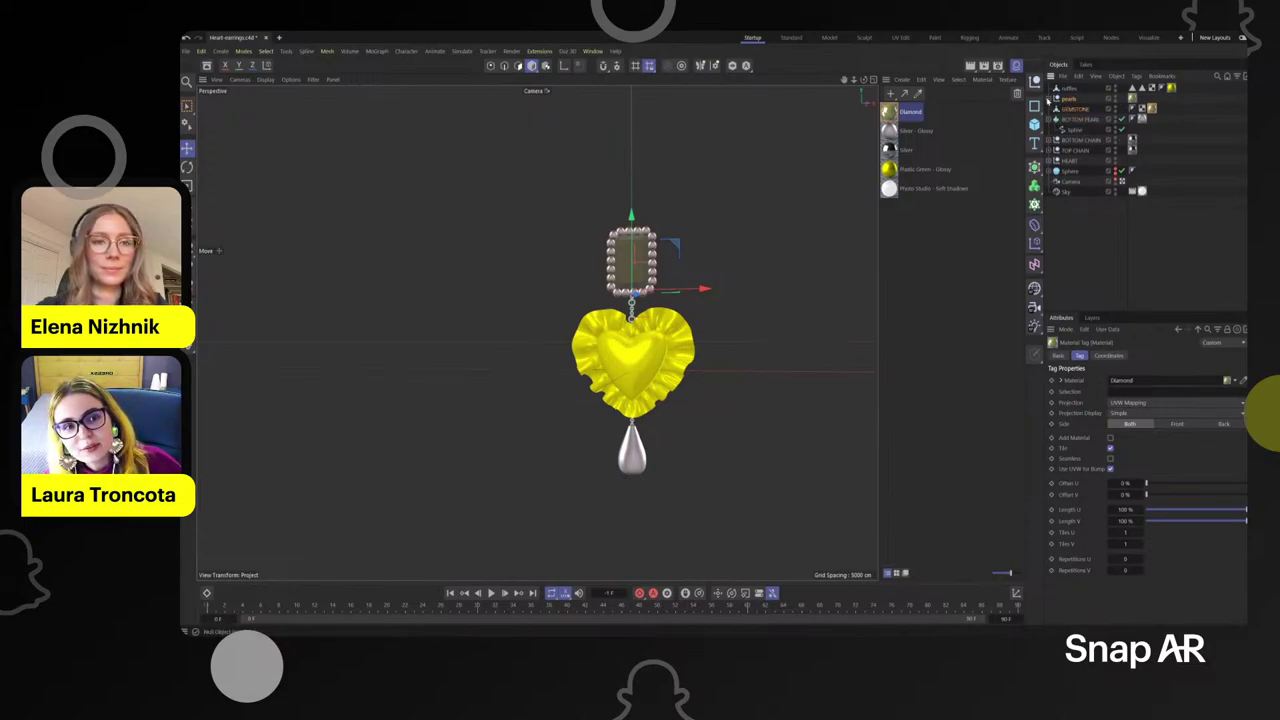
left_click(1070, 162)
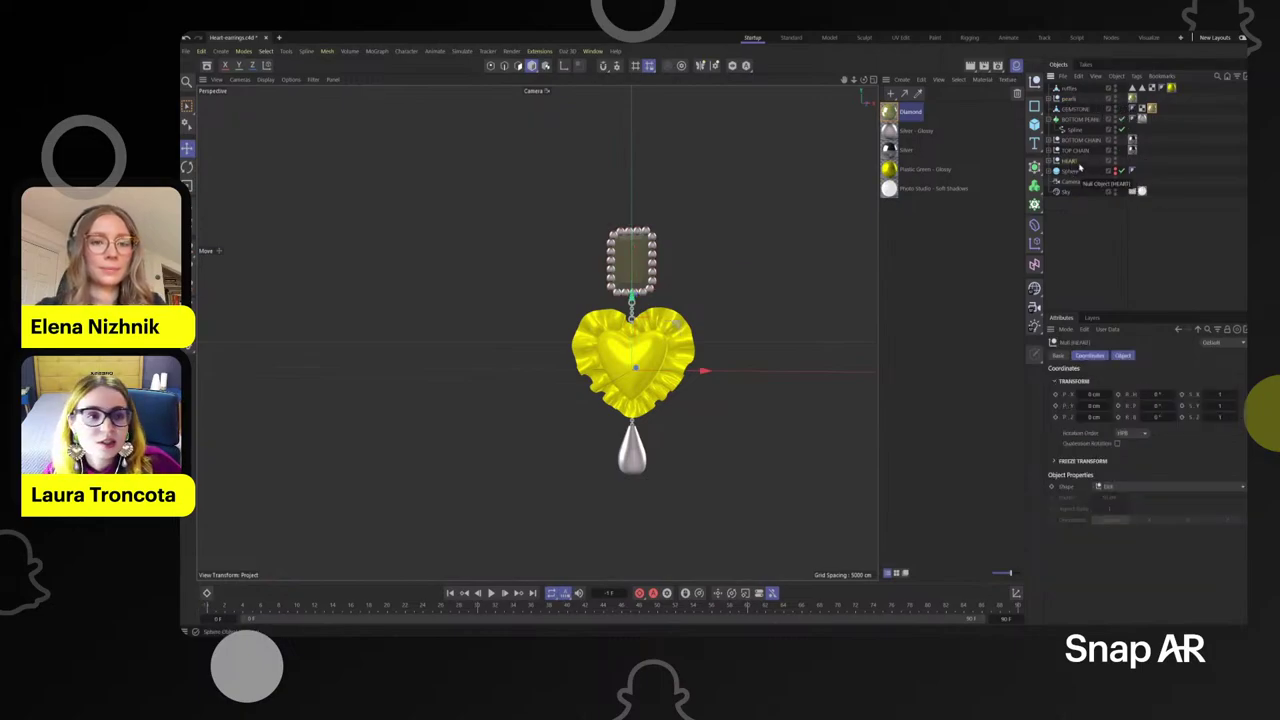
left_click(1066, 89)
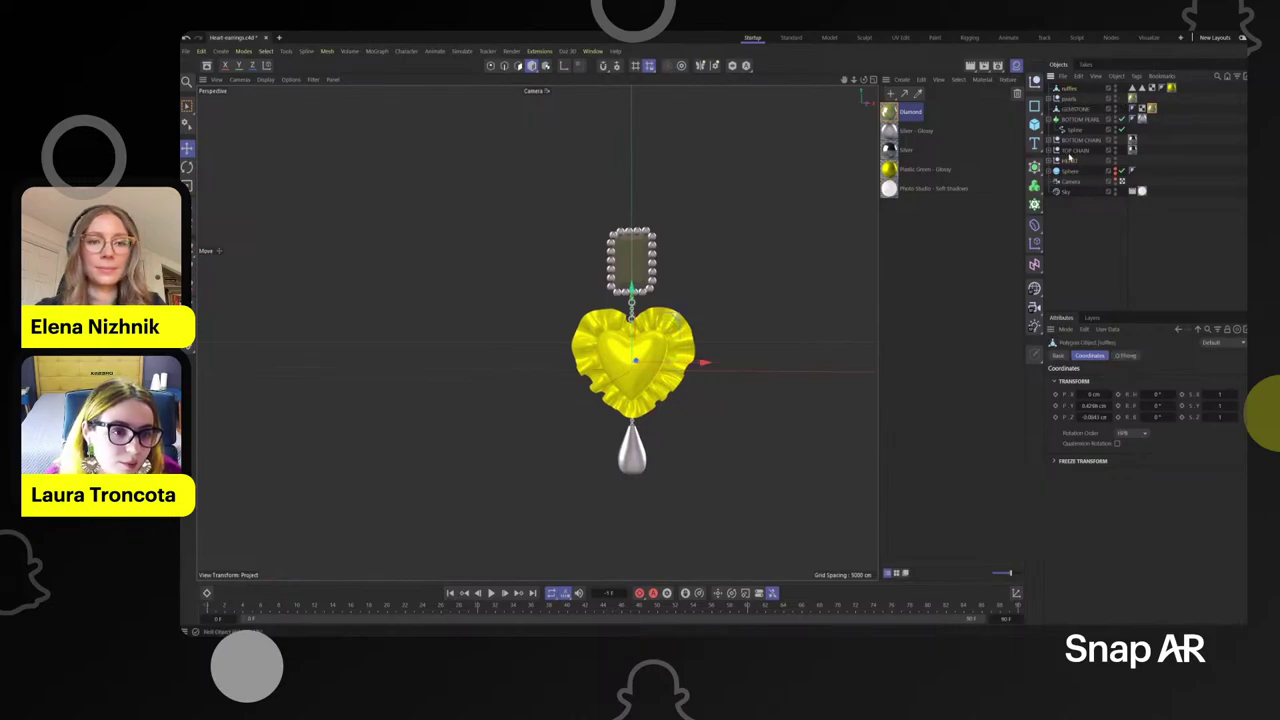
left_click(1070, 162, "shift")
right_click(1071, 162)
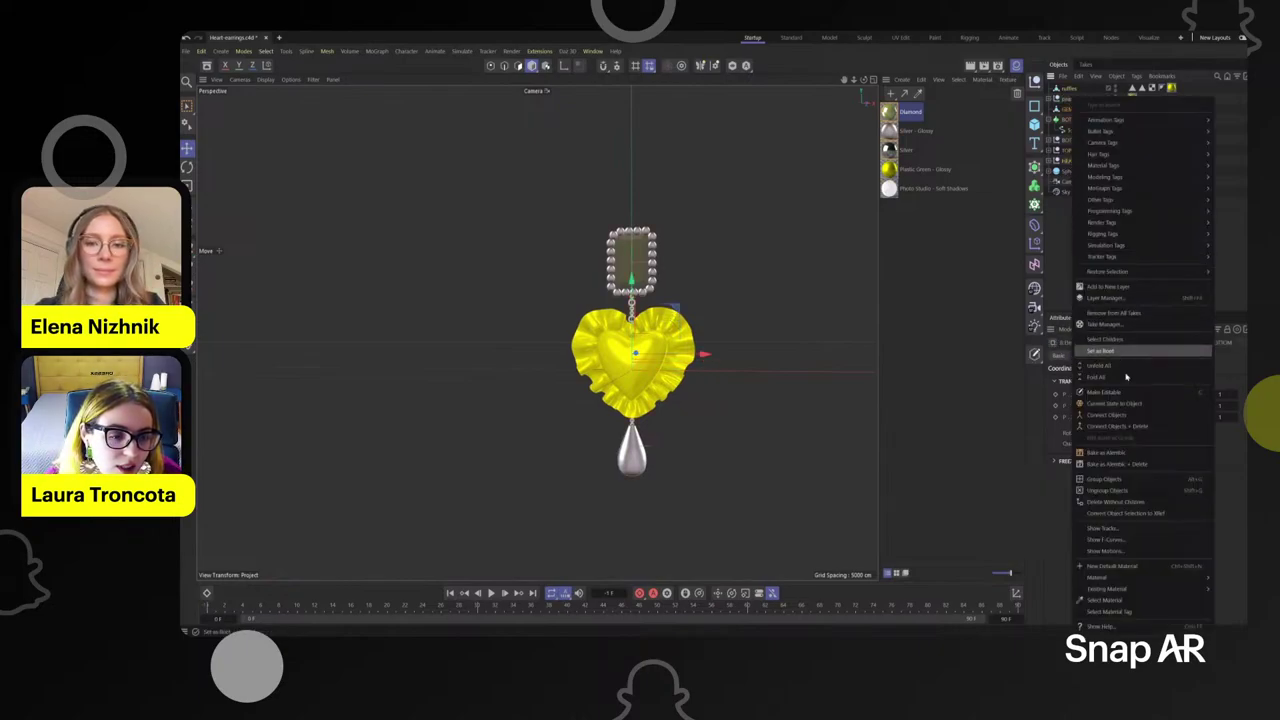
left_click(1105, 479)
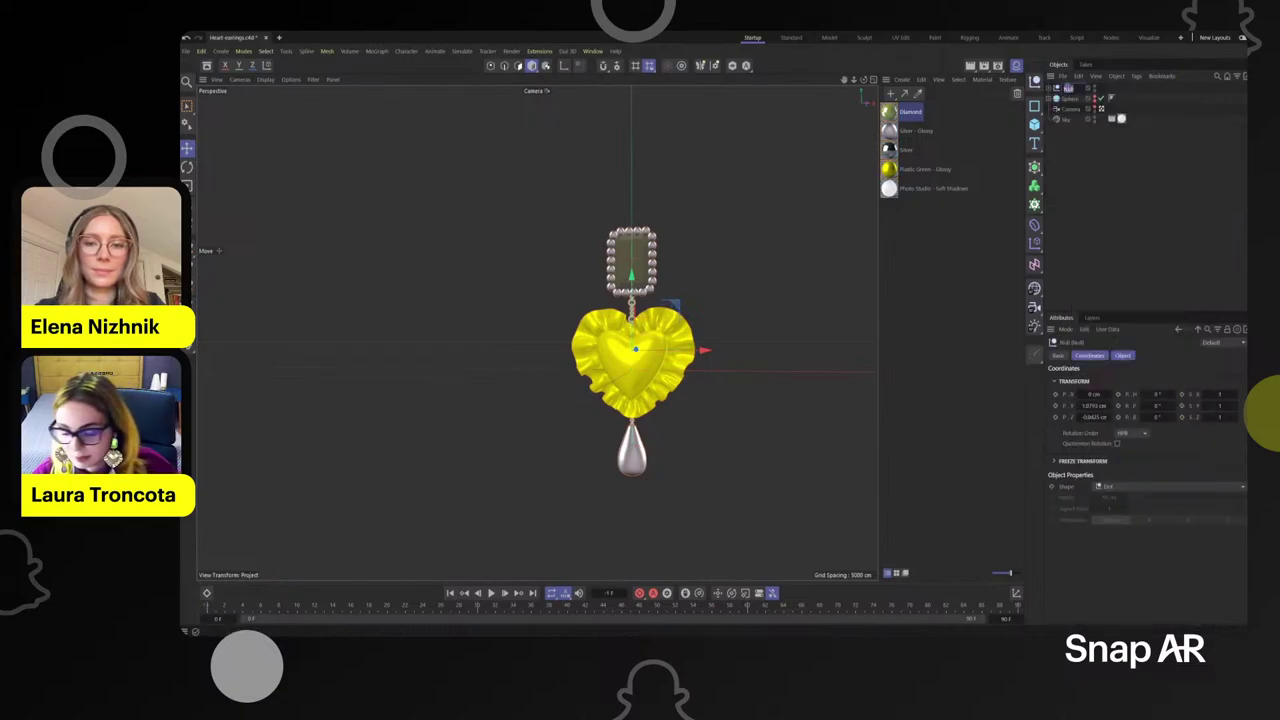
type("earring")
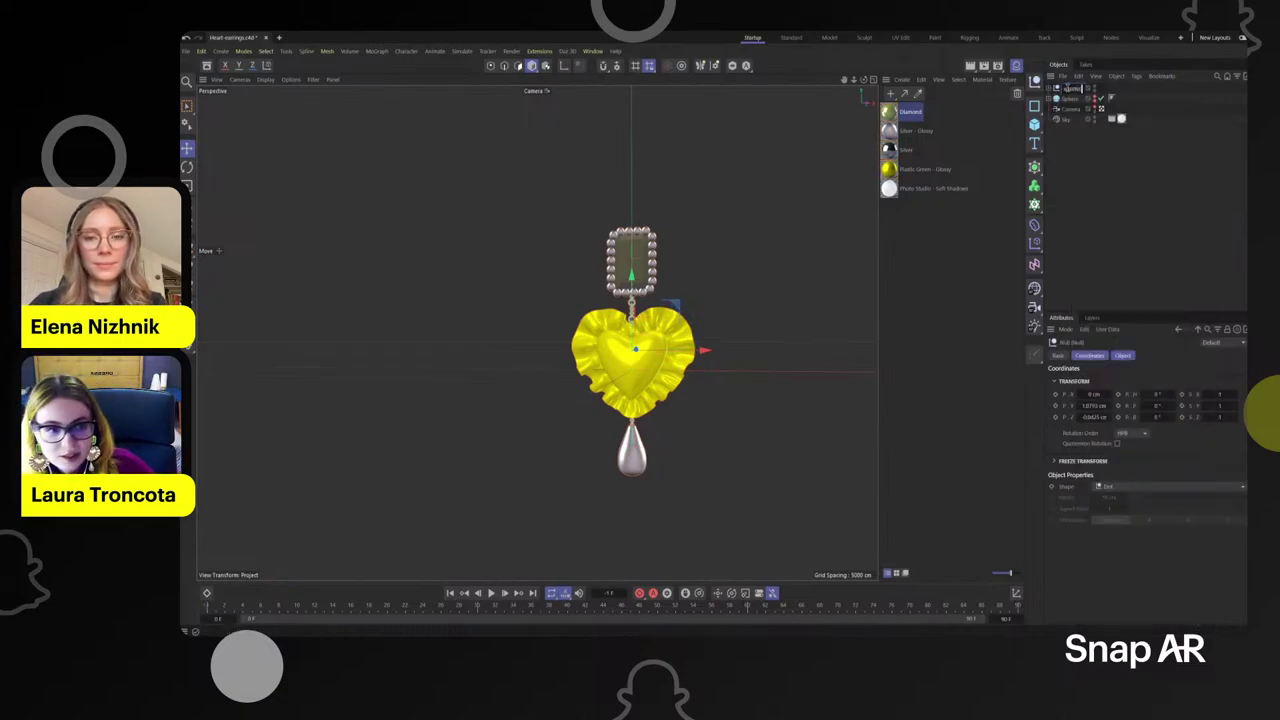
key("Return")
- Merge the Head-Mannequin model from the SNAP AR folder on the Desktop into the scene
left_click(1063, 76)
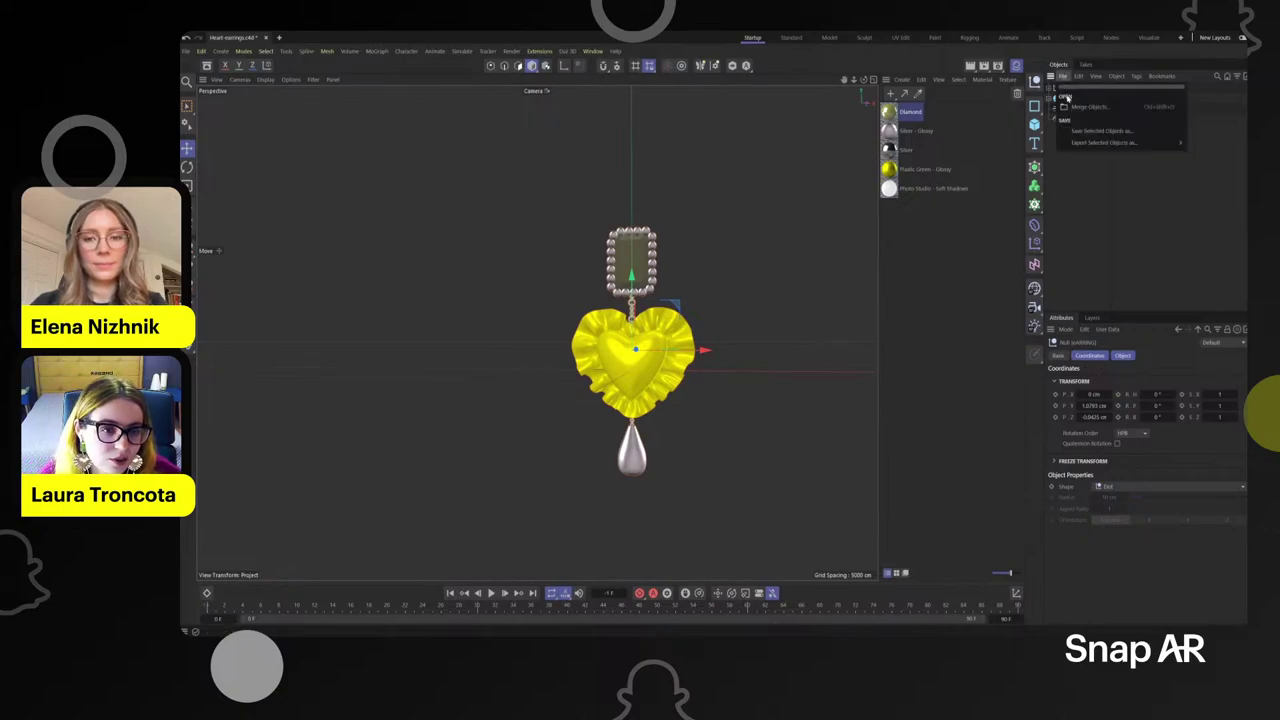
left_click(1078, 106)
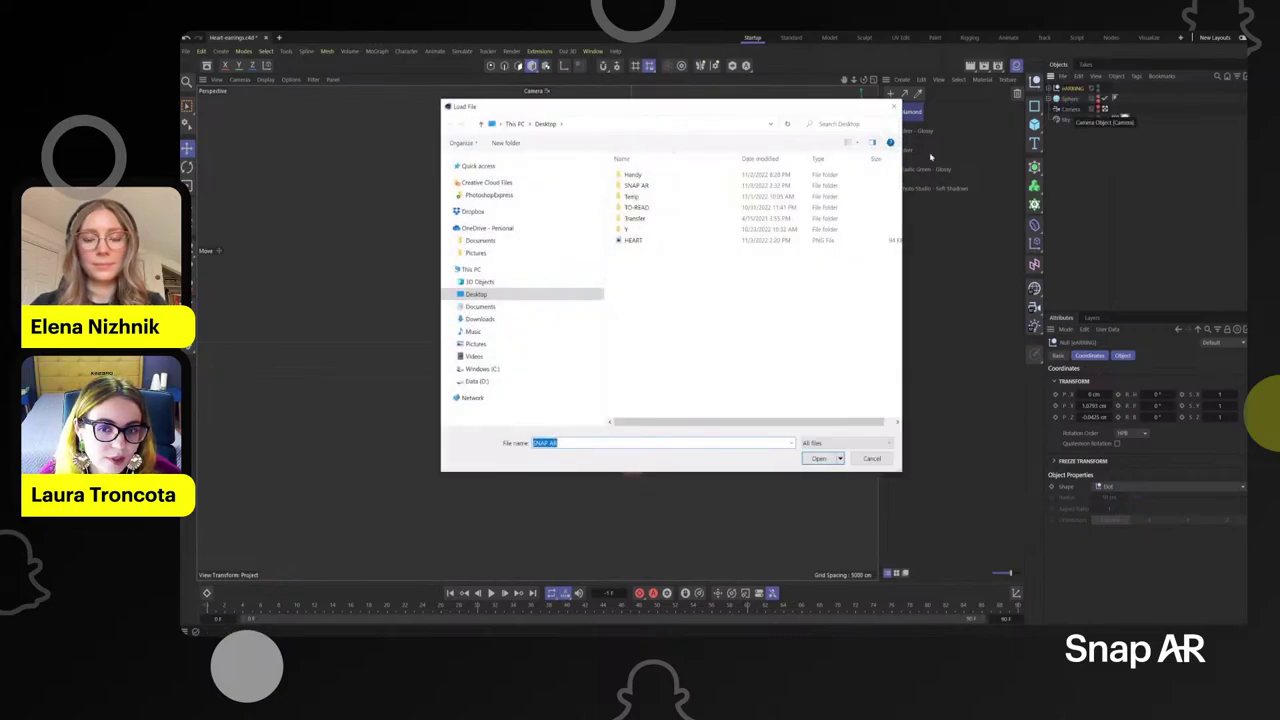
double_click(636, 185)
left_click(687, 185)
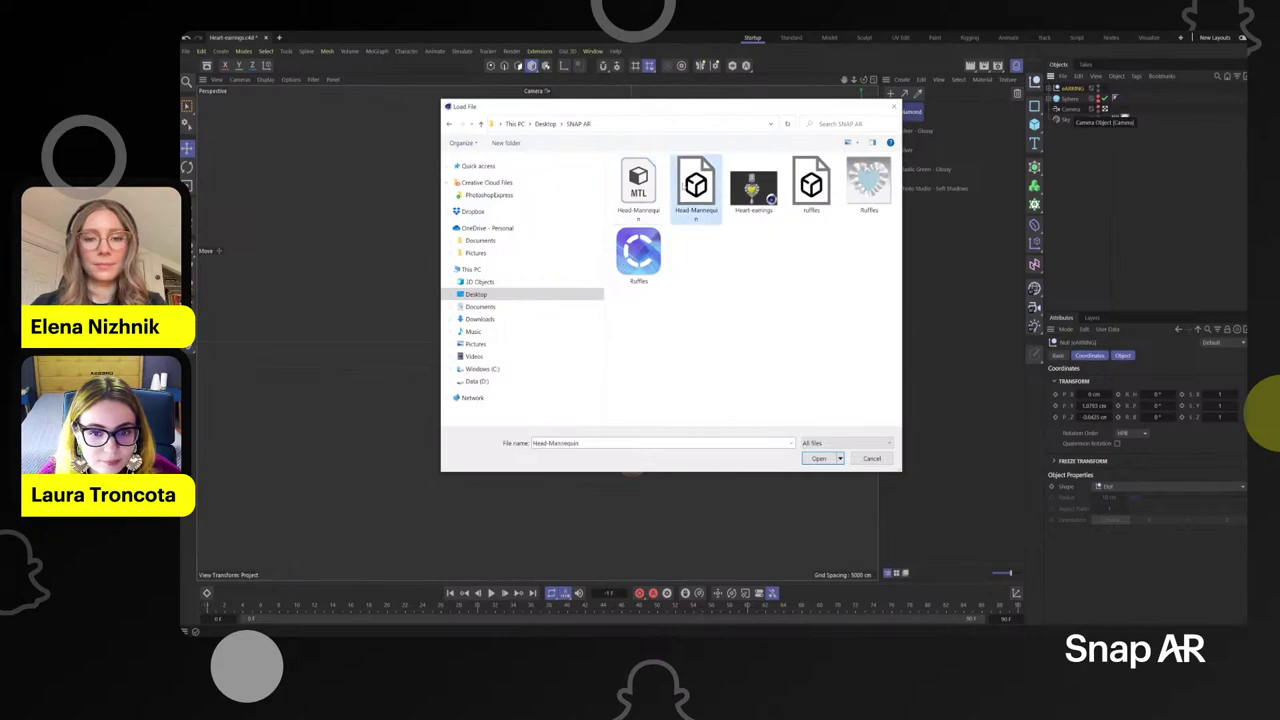
double_click(684, 186)
left_click(664, 306)
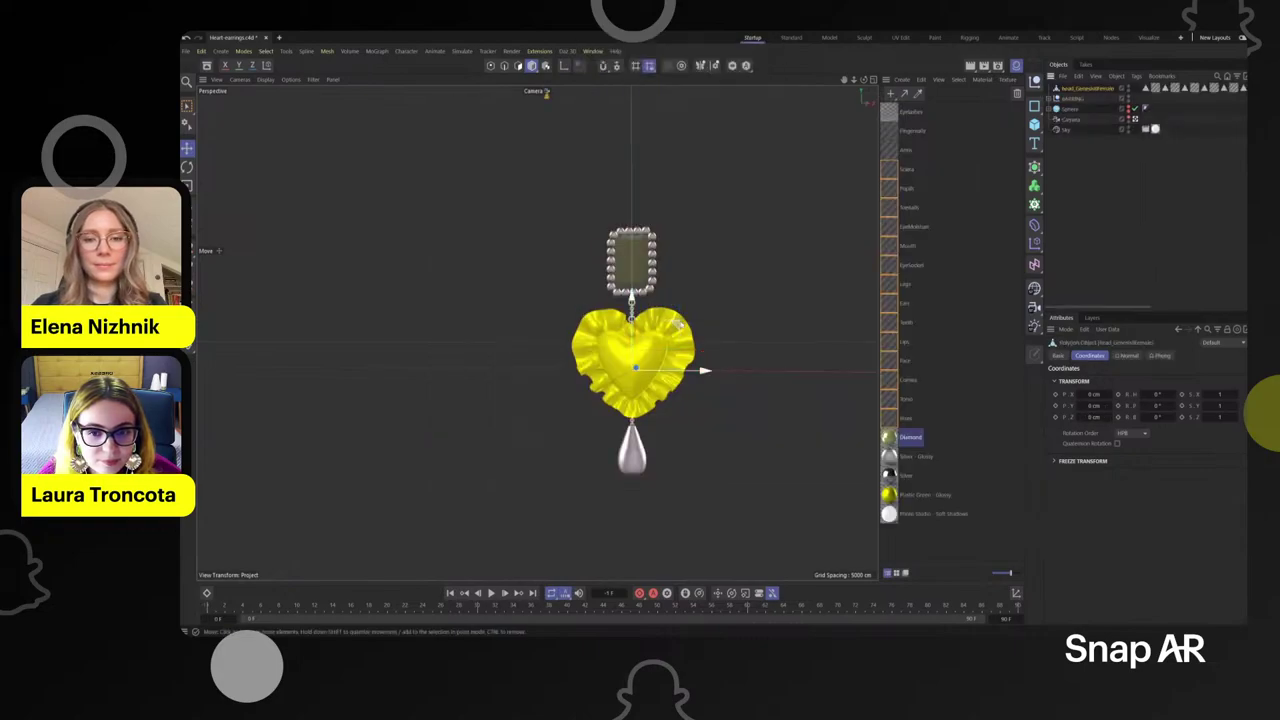
scroll(683, 329, "down", 5)
scroll(683, 329, "down", 8)
middle_click_drag(723, 262, 675, 336, "alt")
scroll(675, 338, "down", 1)
scroll(677, 343, "up", 1)
middle_click_drag(695, 391, 684, 343, "alt")
scroll(654, 367, "up", 3)
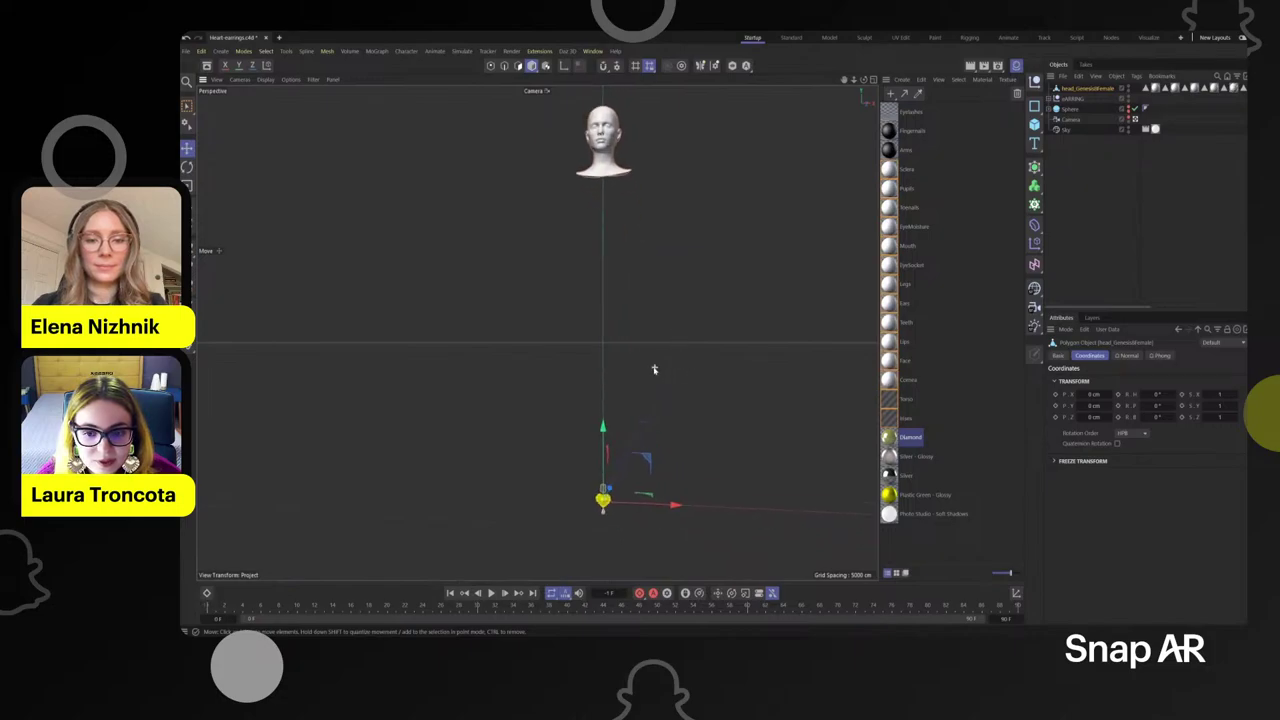
- Hide the material list and create an instance of the eARRING group
left_click(1071, 98)
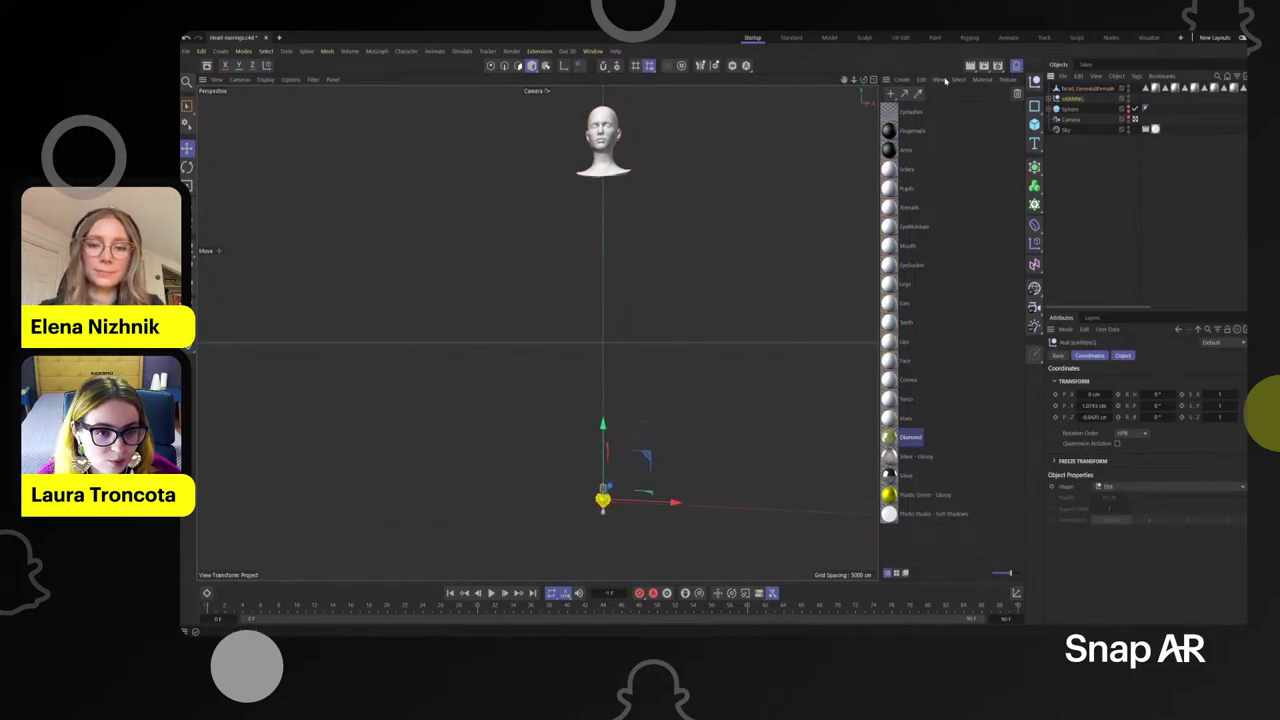
left_click(999, 65)
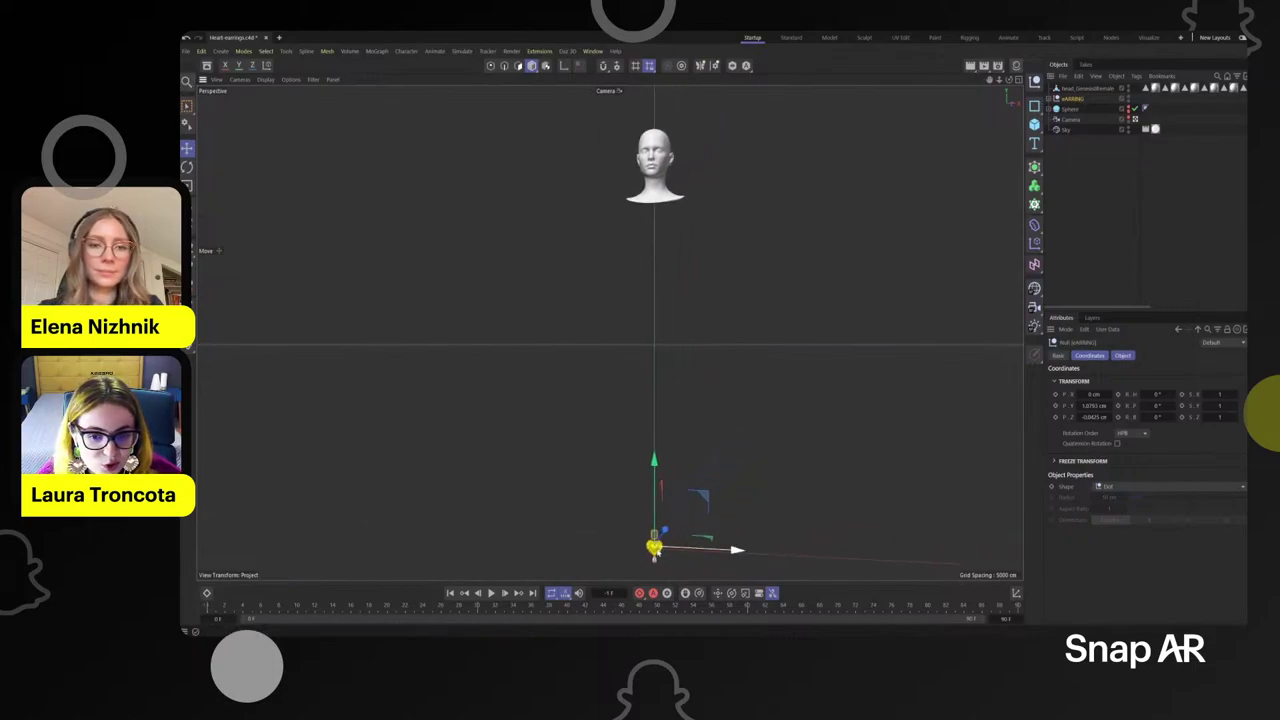
scroll(657, 552, "up", 5)
scroll(657, 552, "down", 6)
scroll(657, 552, "up", 1)
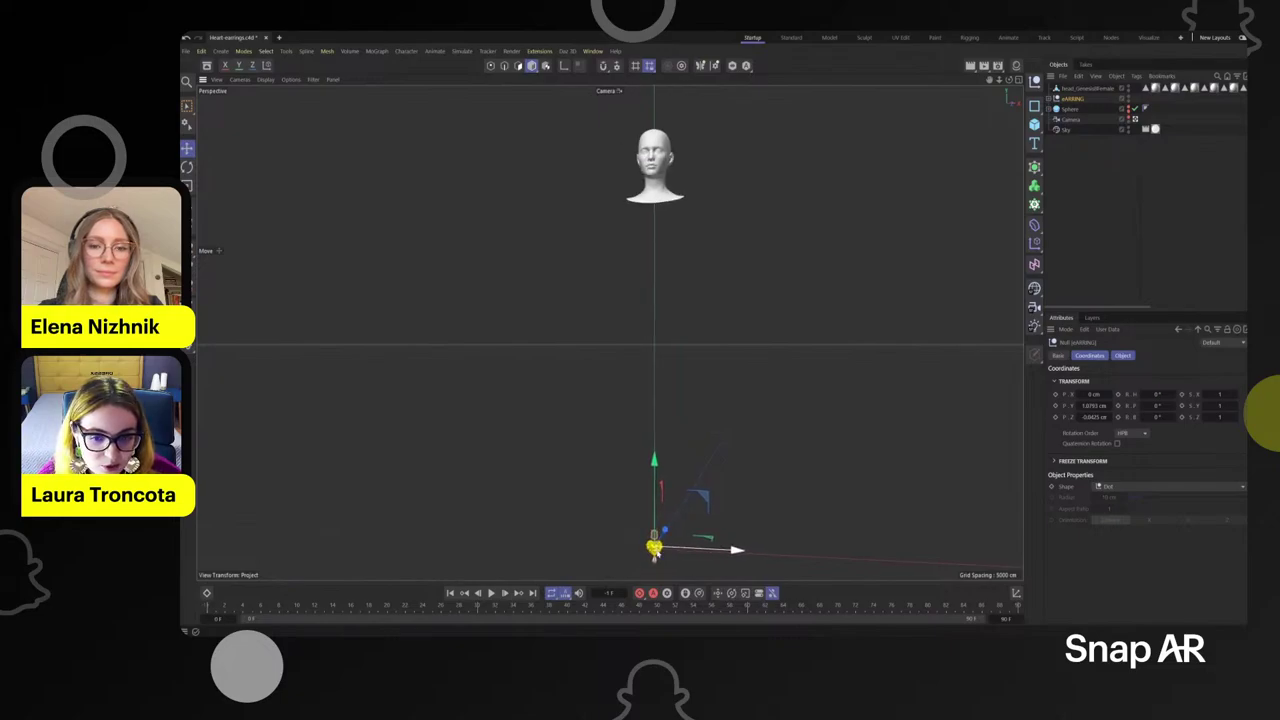
scroll(654, 555, "down", 2)
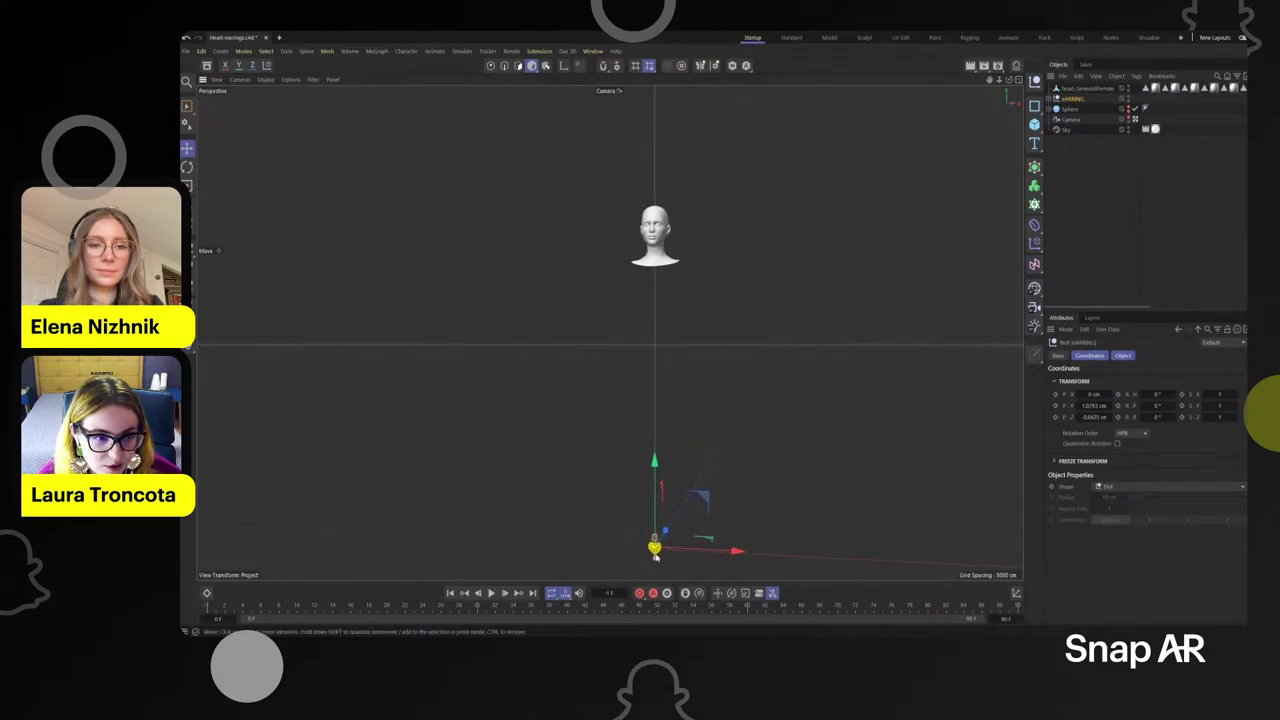
left_click(1053, 99)
left_click(1053, 99)
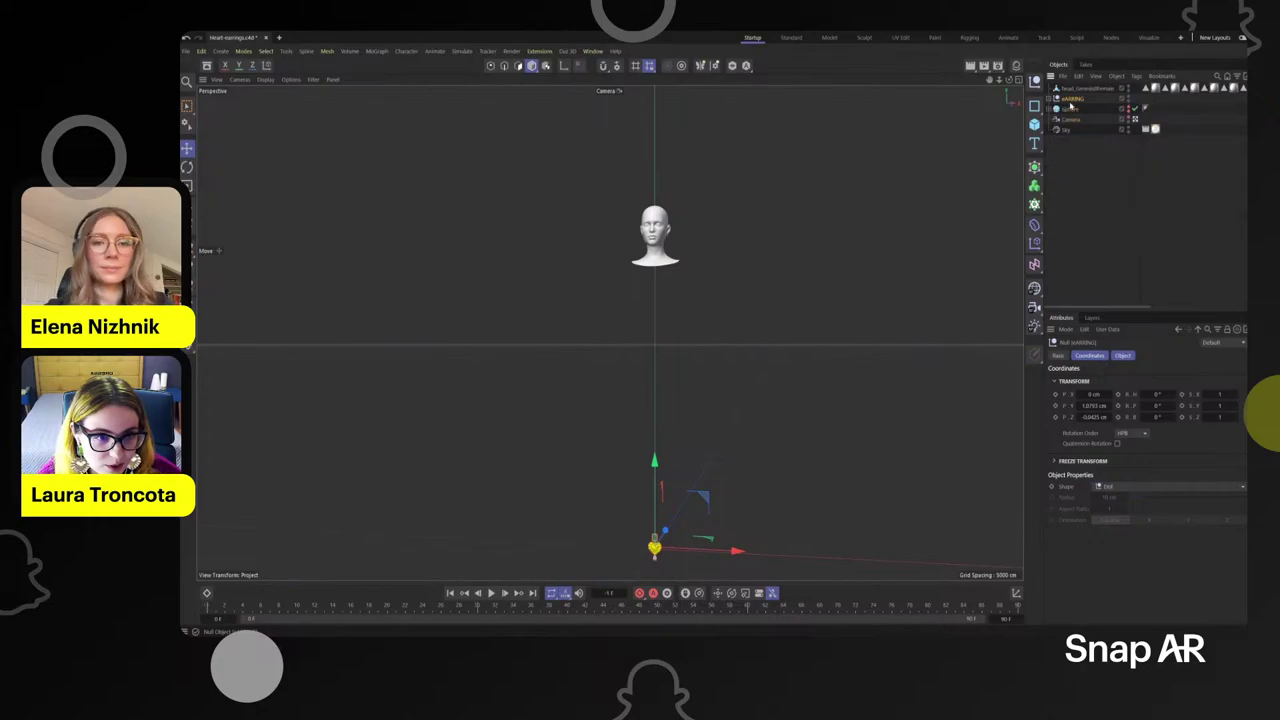
left_click(186, 80)
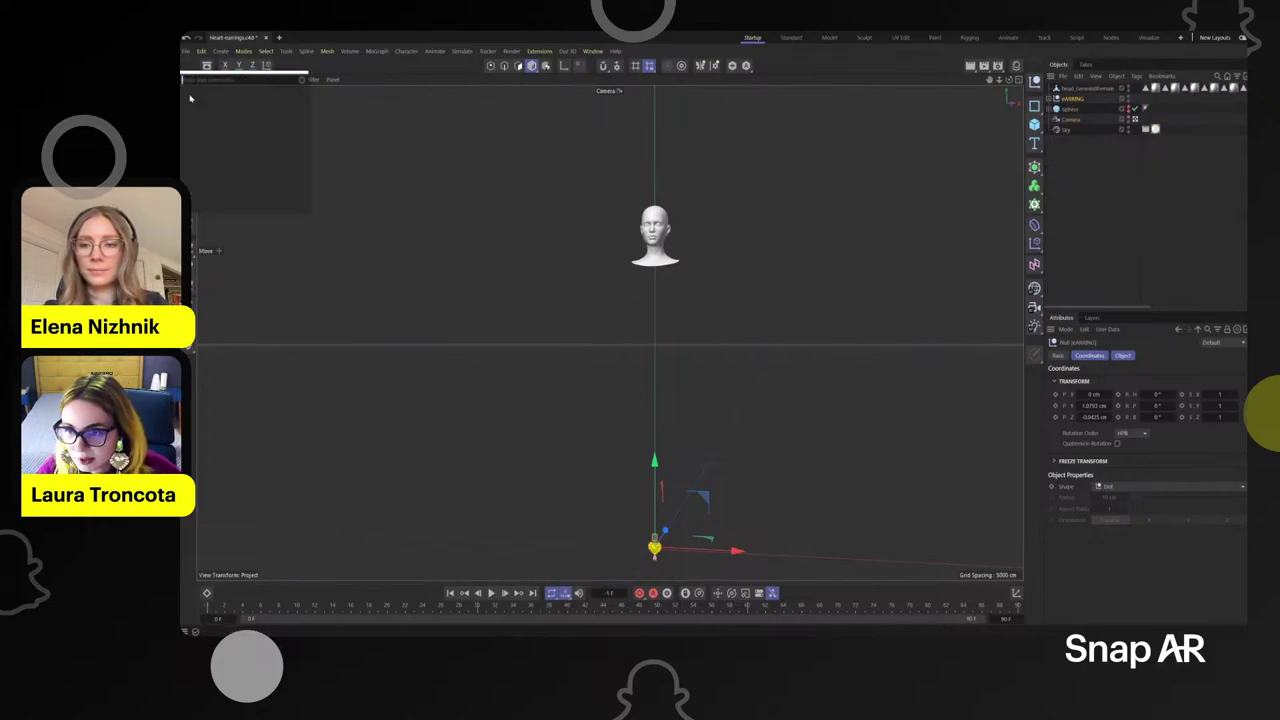
type("INSTAN")
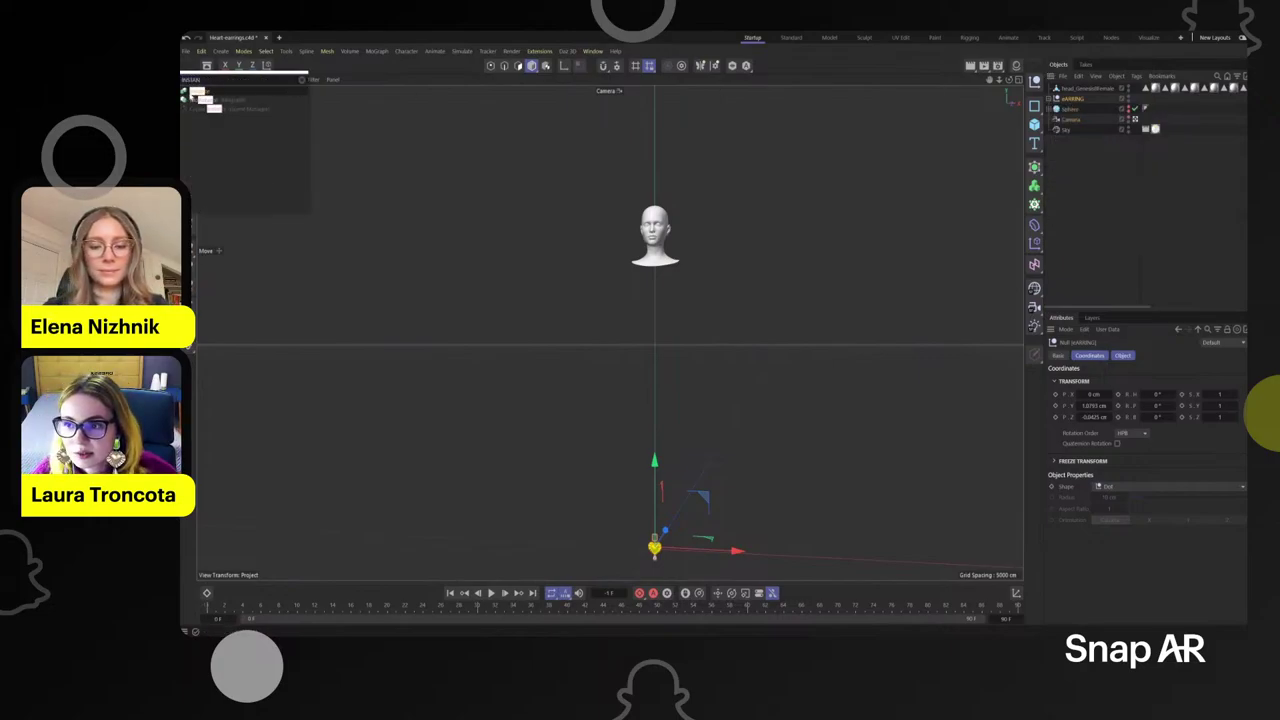
key("Return")
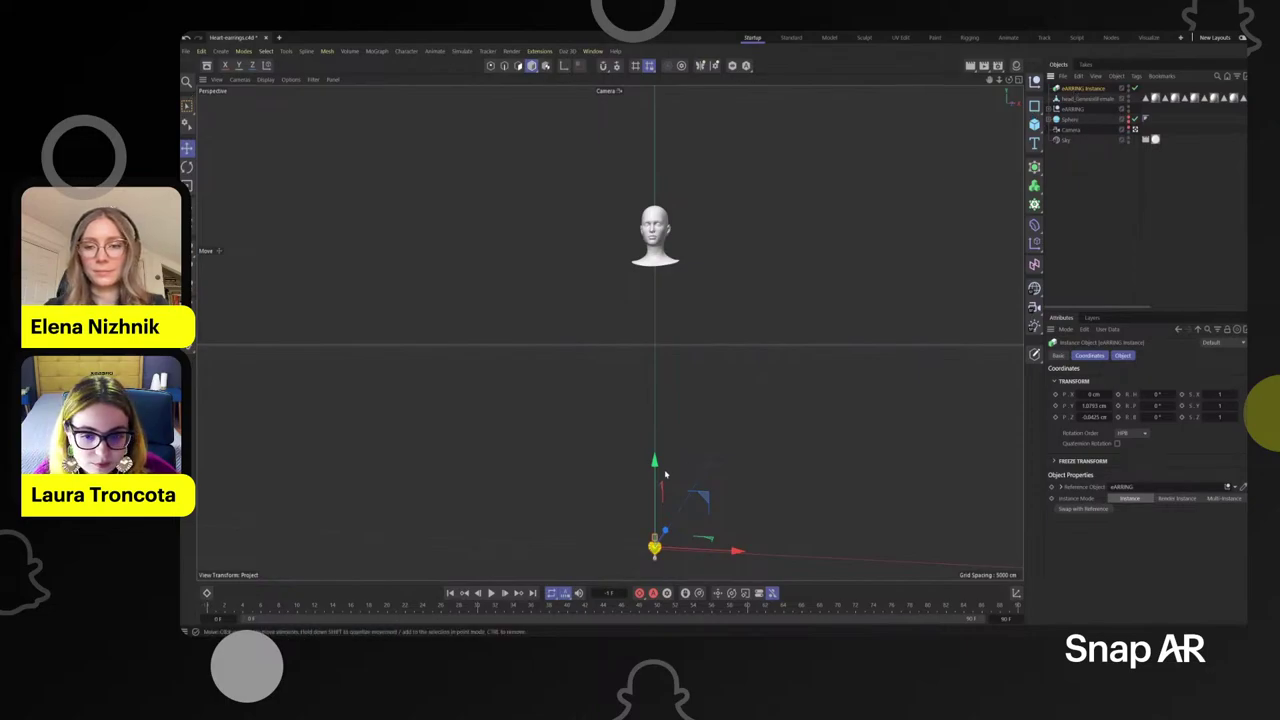
- Move the earring instance up to head height and sideways to the mannequin's visible ear
left_click_drag(665, 474, 666, 255)
scroll(689, 235, "up", 5)
scroll(689, 235, "up", 5)
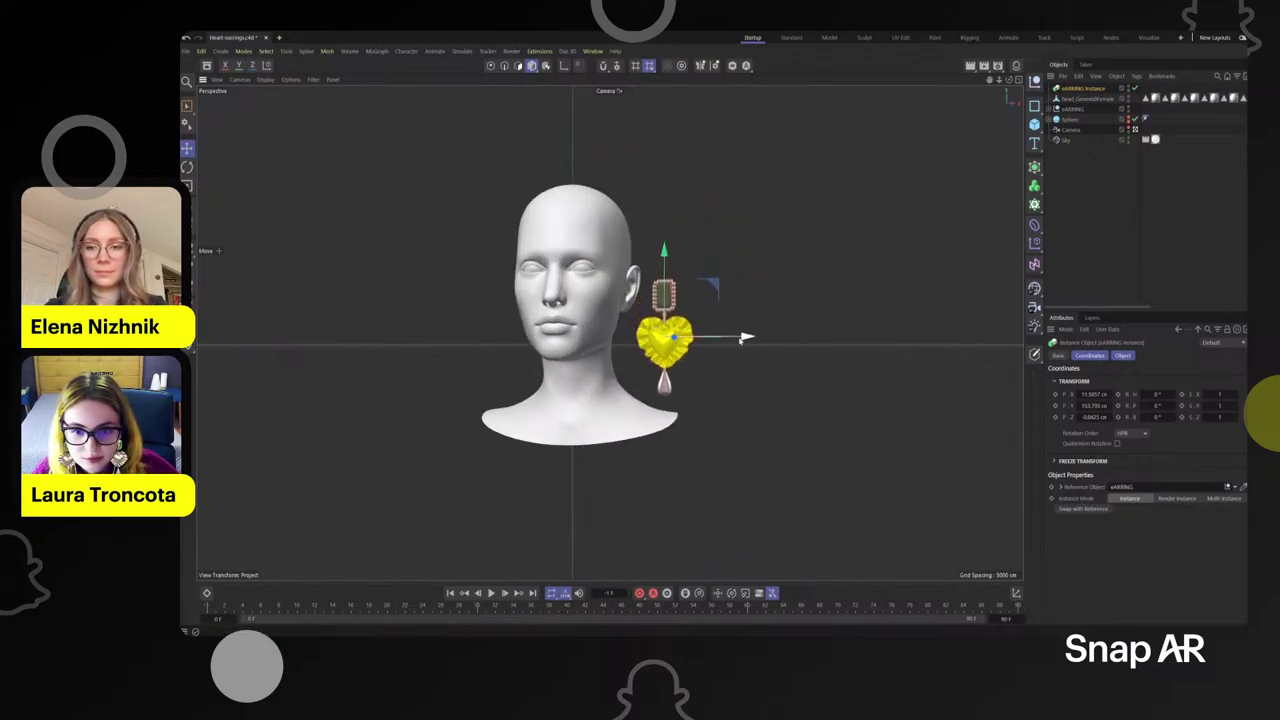
left_click_drag(741, 339, 708, 338)
scroll(708, 338, "up", 1)
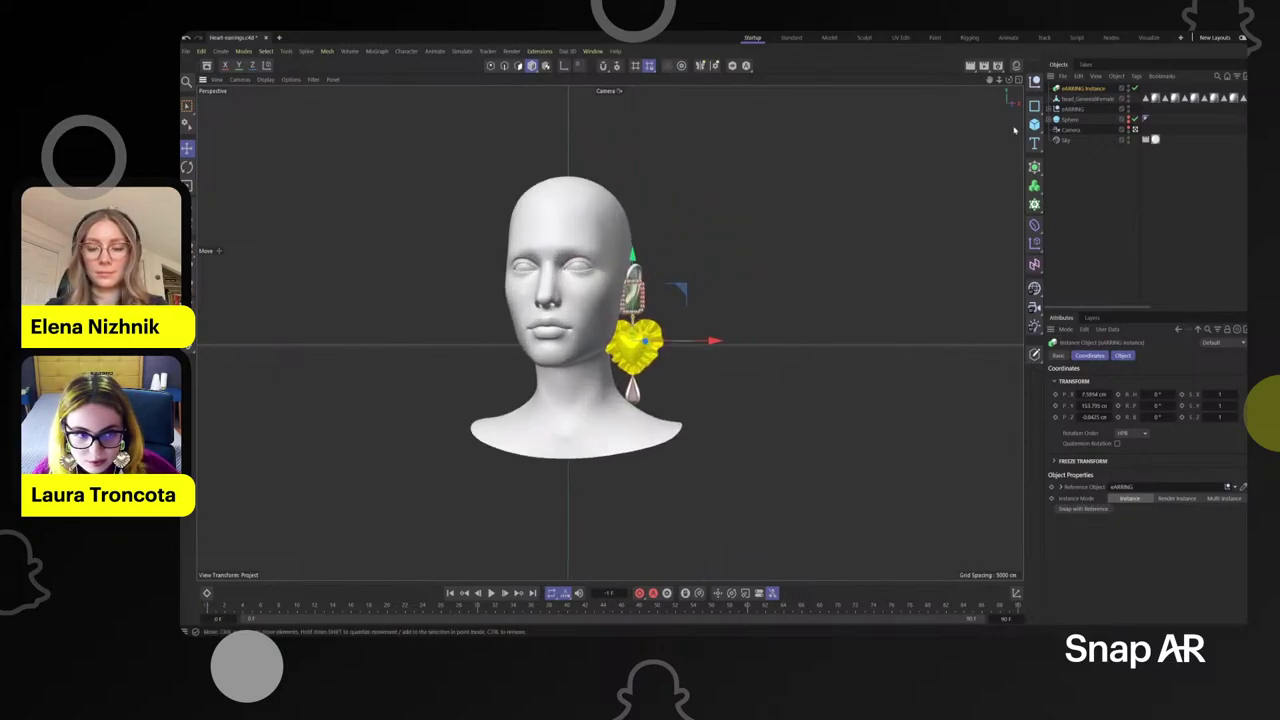
- Rotate the earring instance around its vertical axis to follow the angle of the ear
scroll(660, 335, "up", 3)
key("r")
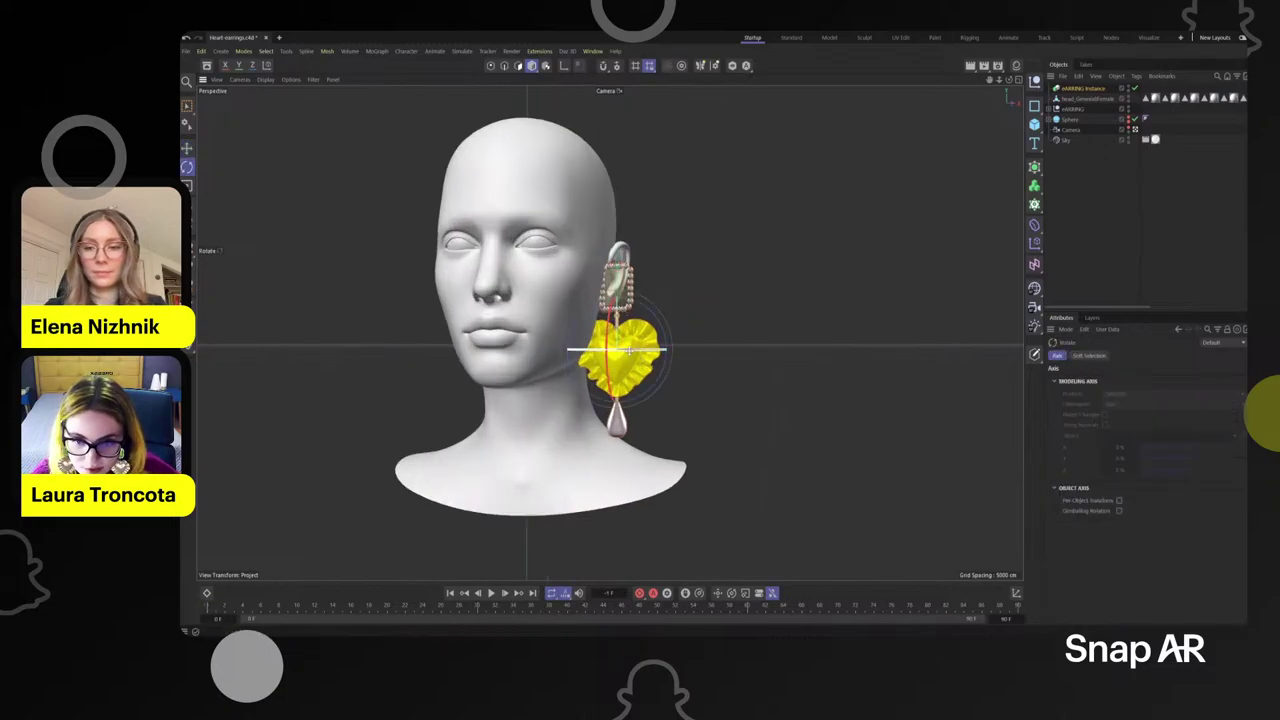
left_click_drag(629, 350, 688, 354)
scroll(688, 354, "up", 3)
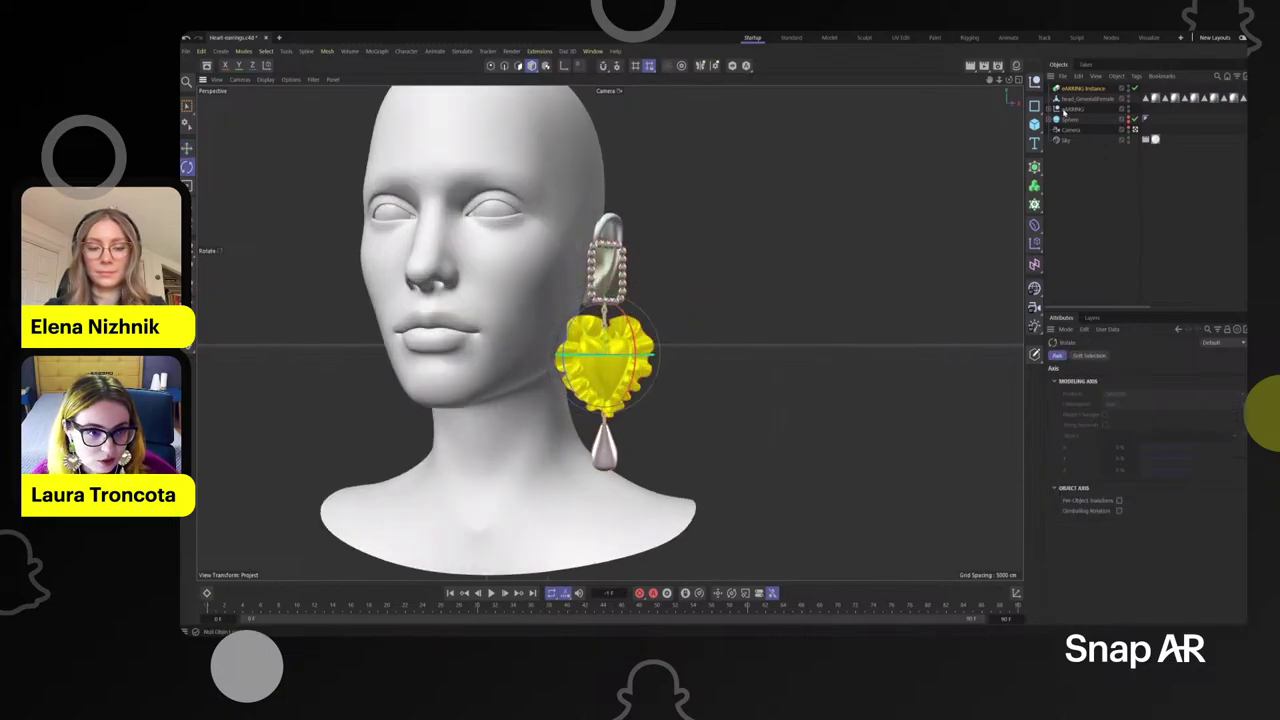
- Lower the earring instance so its gemstone hangs just below the mannequin's earlobe
left_click(1070, 109)
scroll(656, 317, "down", 4)
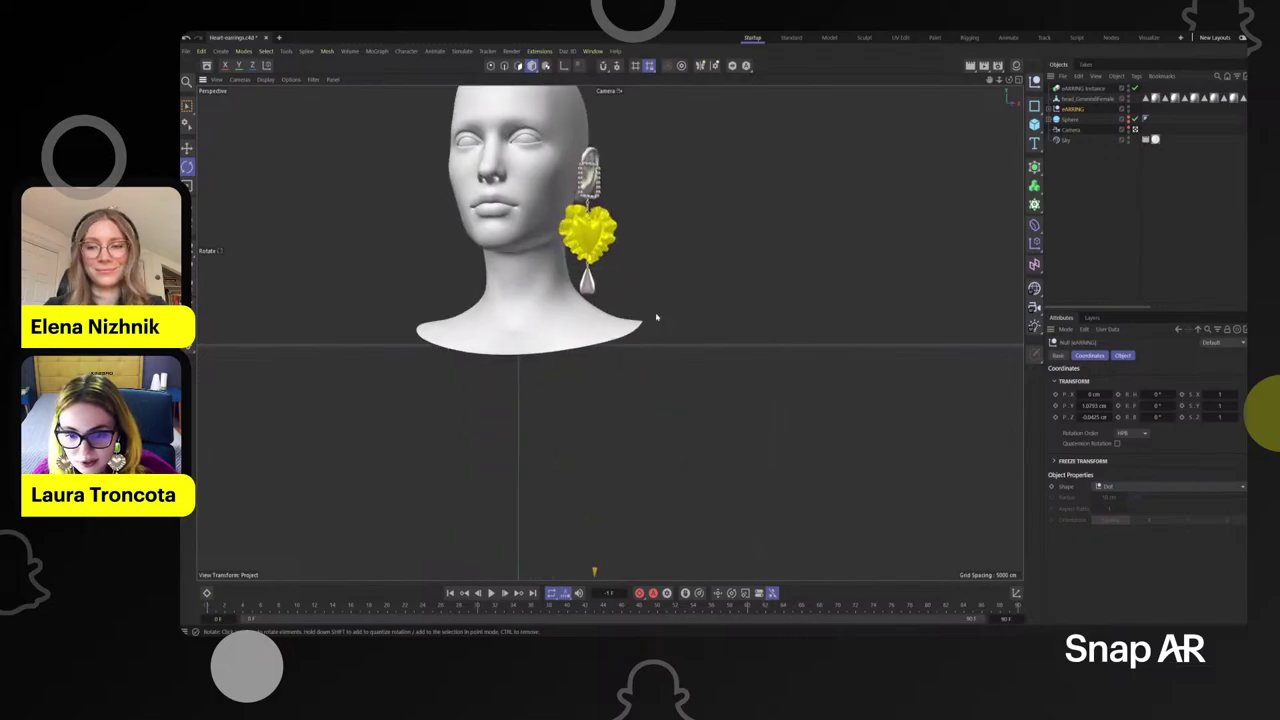
scroll(630, 334, "down", 1)
scroll(630, 332, "up", 1)
middle_click_drag(644, 254, 612, 355, "alt")
scroll(597, 341, "up", 4)
left_click_drag(609, 333, 636, 366, "alt")
key("e")
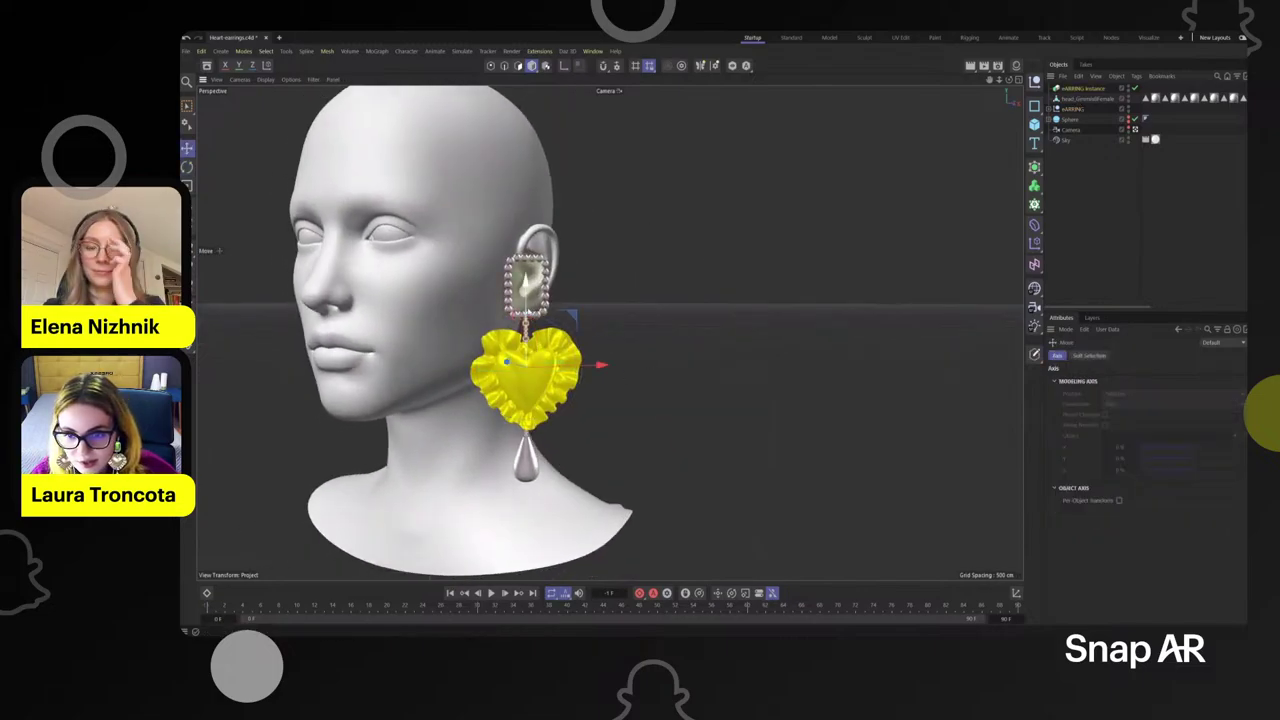
left_click_drag(528, 312, 528, 357)
left_click_drag(684, 304, 755, 286, "alt")
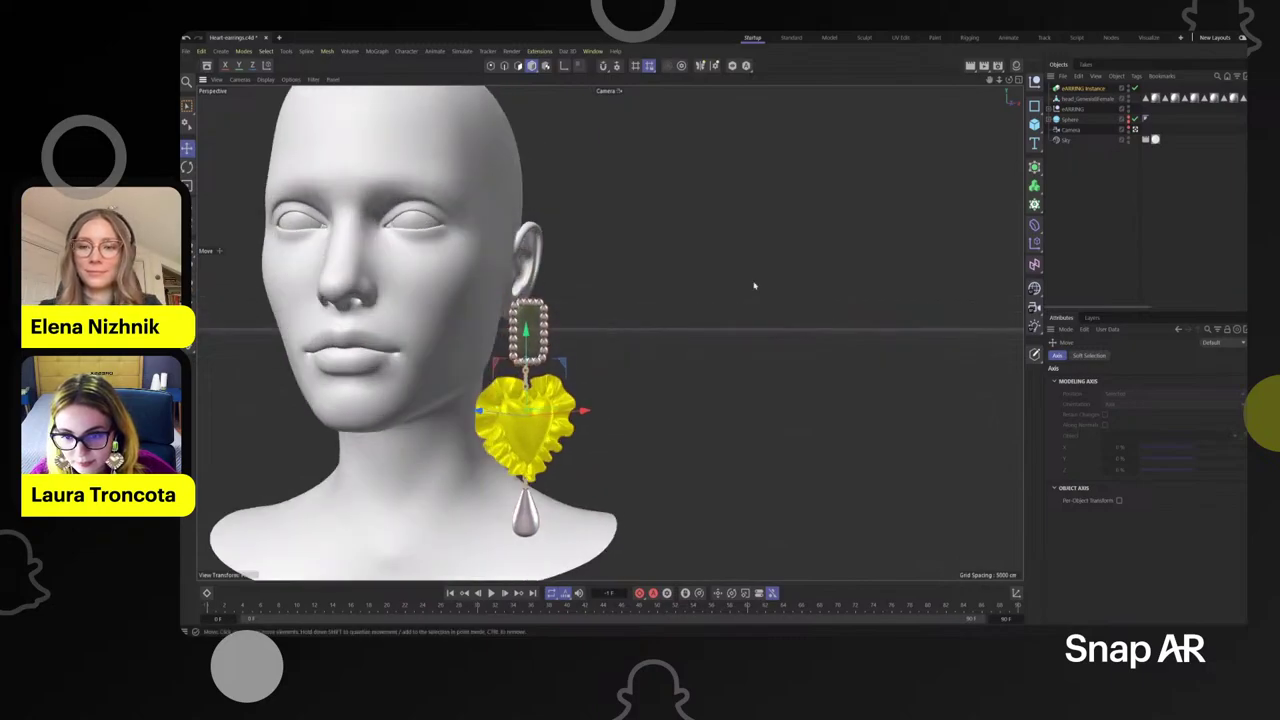
- Scale down the original eARRING group so its instance fits the mannequin's ear better
left_click(1078, 109)
key("t")
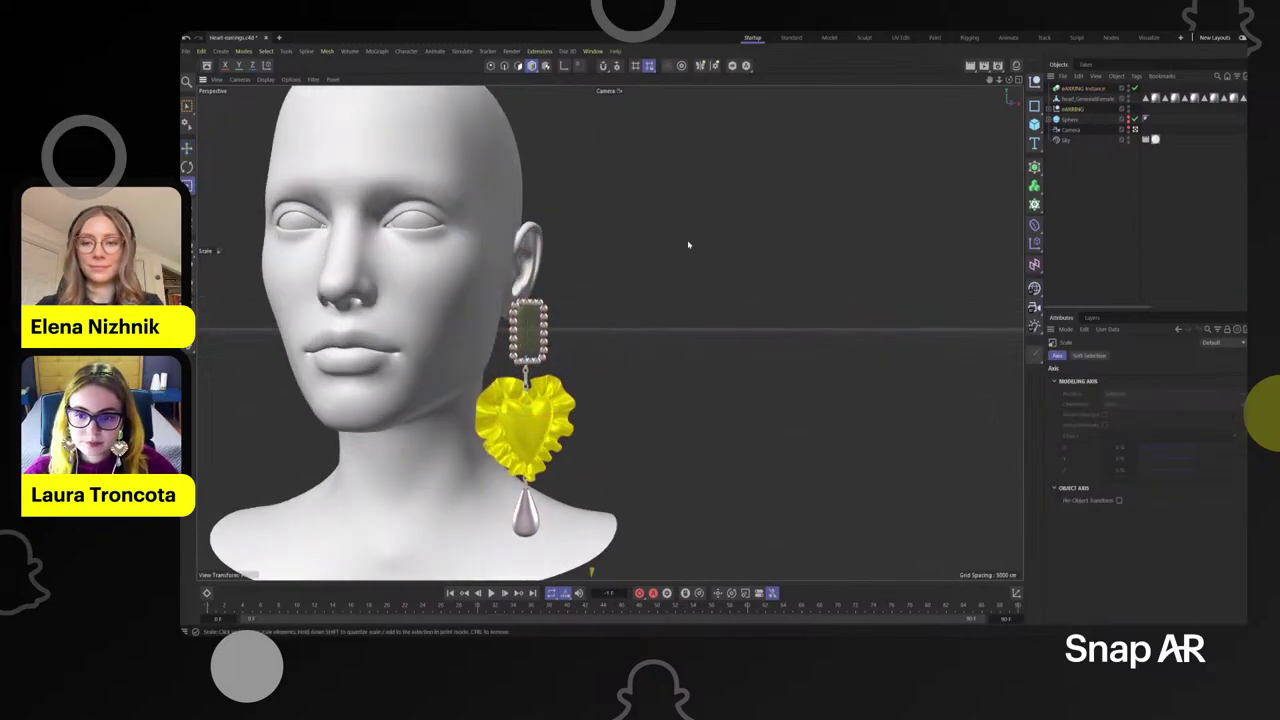
left_click_drag(711, 191, 686, 277)
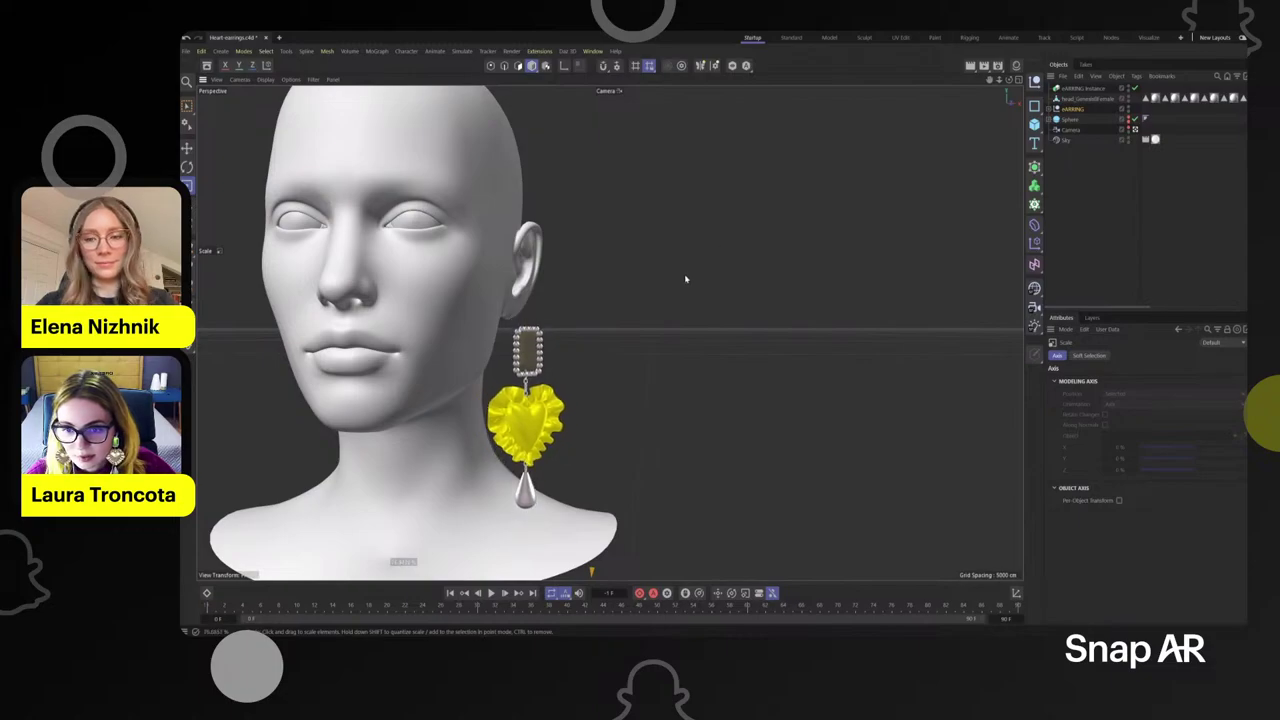
- Raise the scaled earring instance until its gemstone meets the mannequin's earlobe
left_click(1075, 88)
key("e")
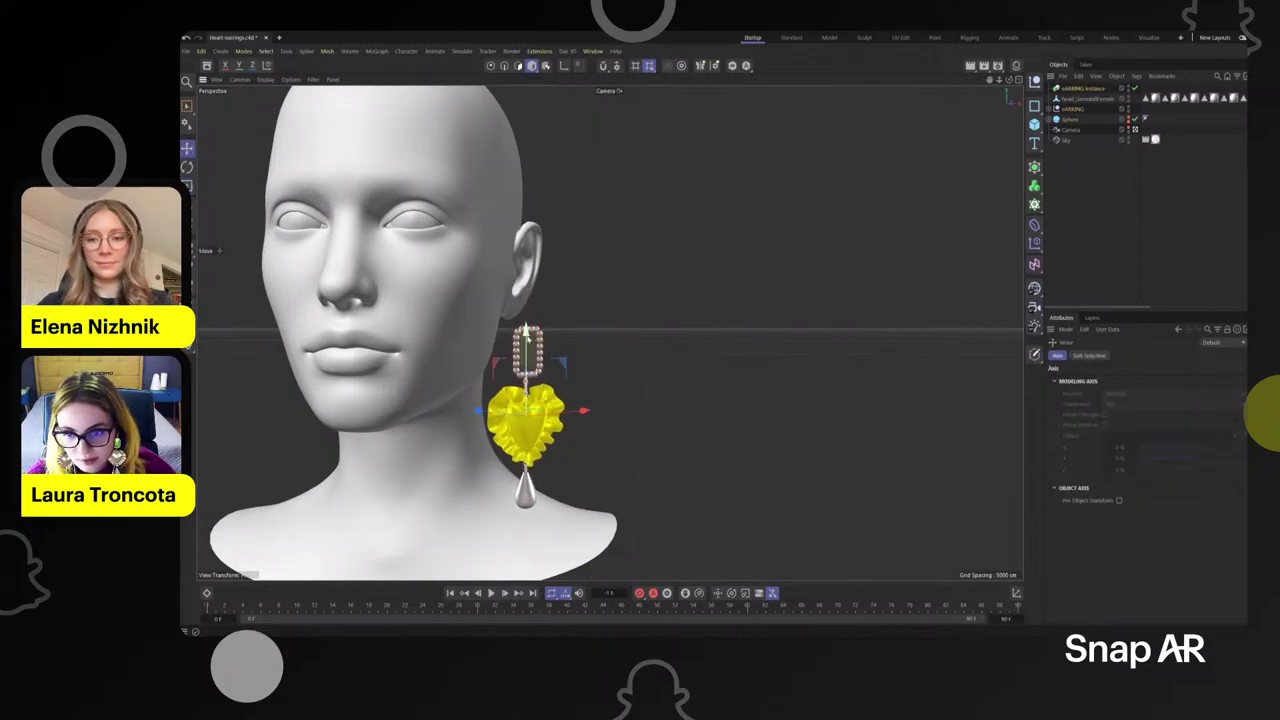
left_click_drag(527, 329, 527, 305)
left_click_drag(437, 403, 468, 418, "alt")
left_click_drag(455, 353, 595, 372, "alt")
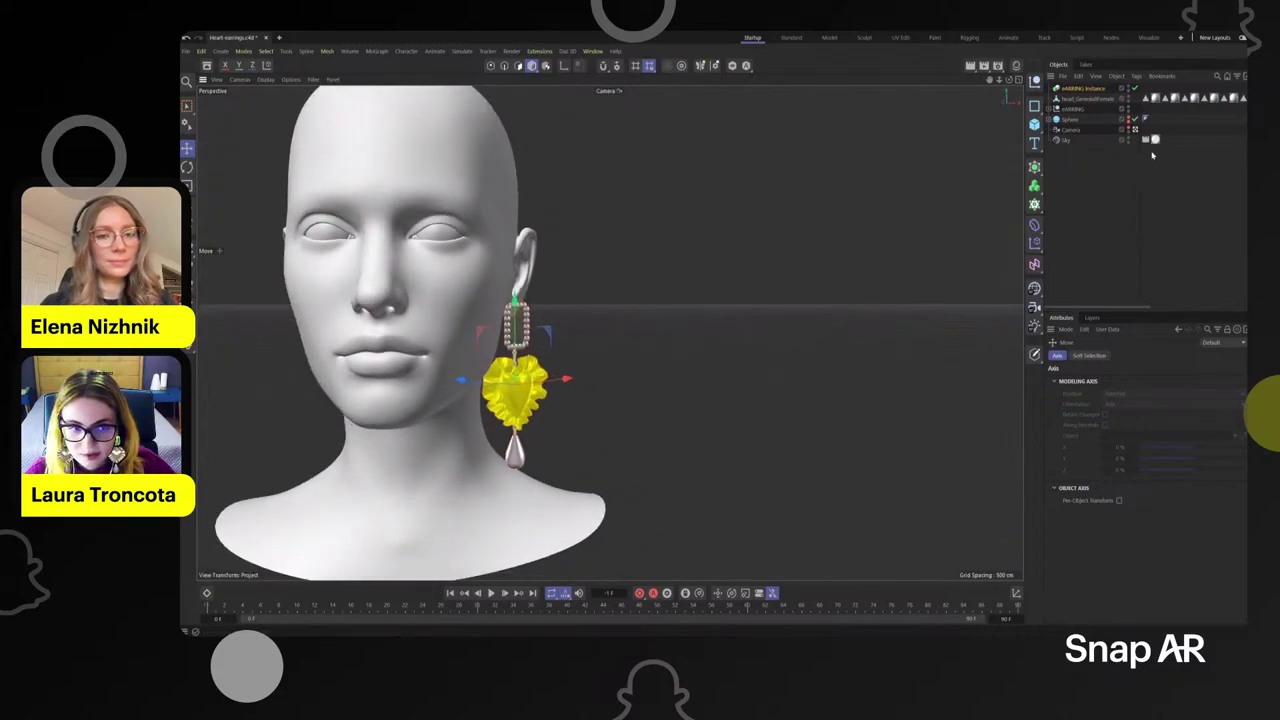
- Enlarge the original eARRING group slightly and shift its instance down to hang from the earlobe
left_click(1088, 99)
left_click(1074, 109)
key("t")
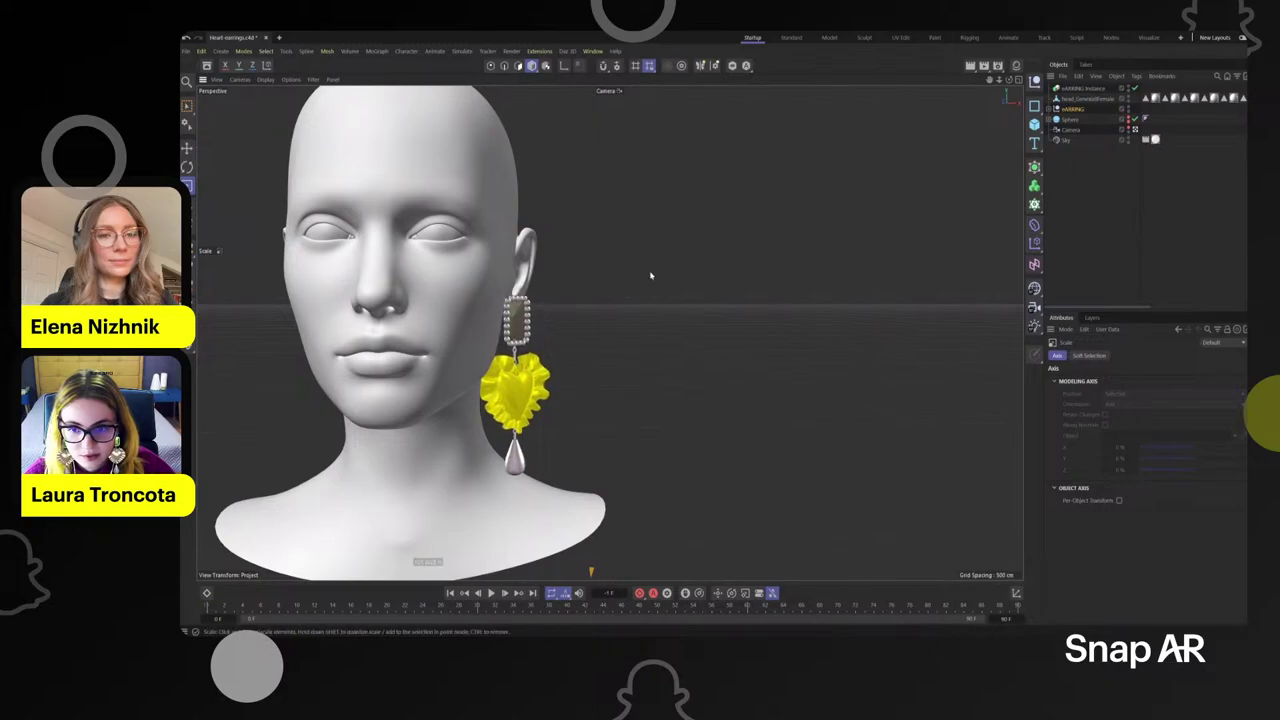
key("e")
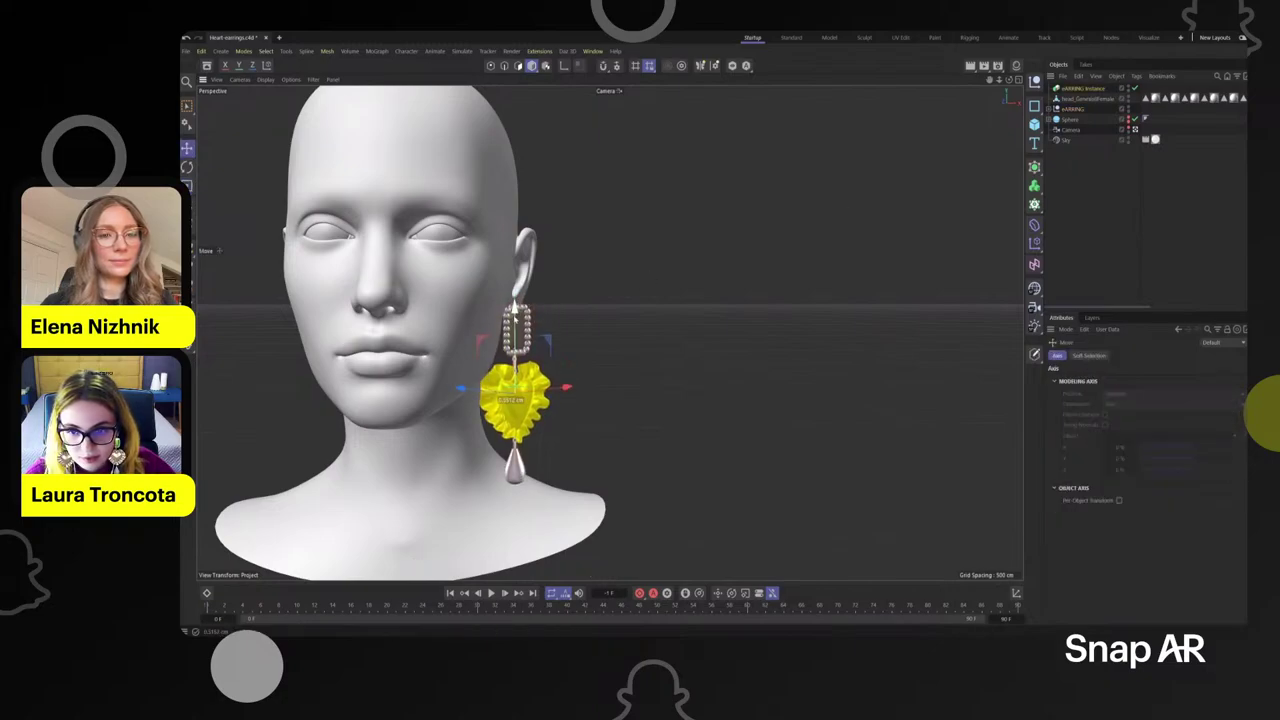
left_click_drag(560, 388, 646, 367, "alt")
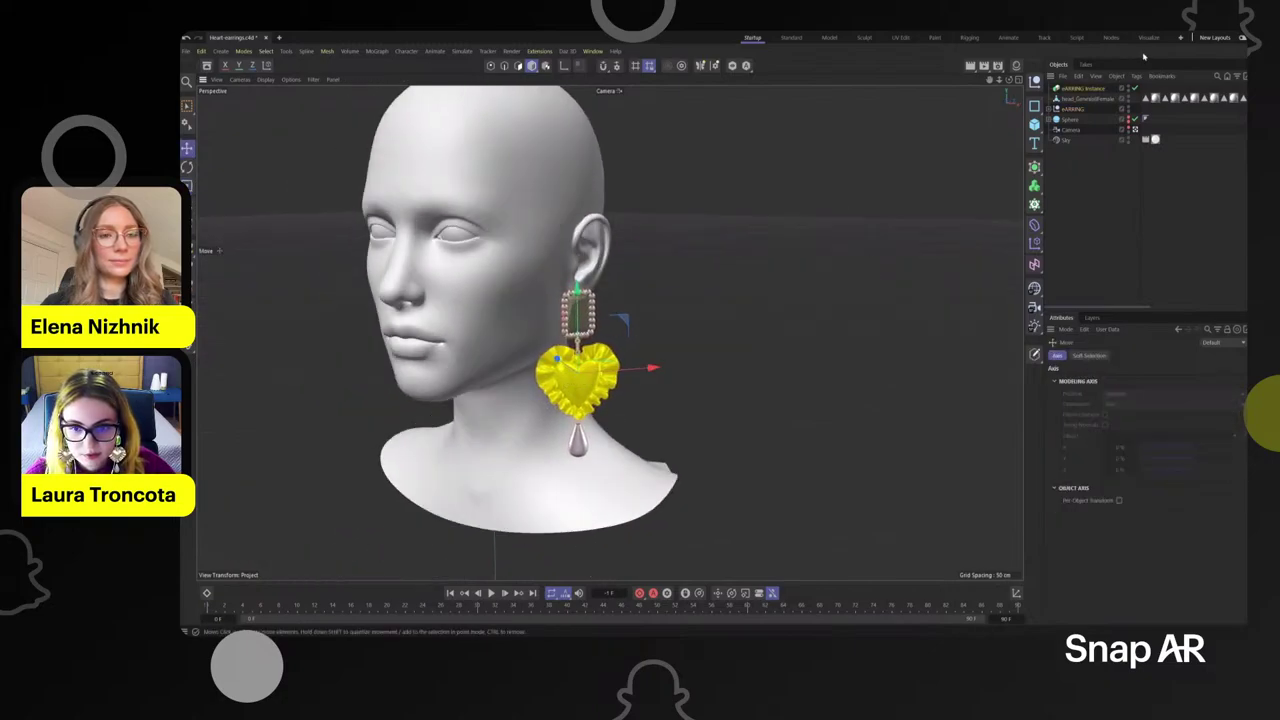
- Add a Symmetry object and nest the eARRING Instance inside it to mirror the earring onto the mannequin's other ear
left_click(1077, 100)
left_click(1077, 89)
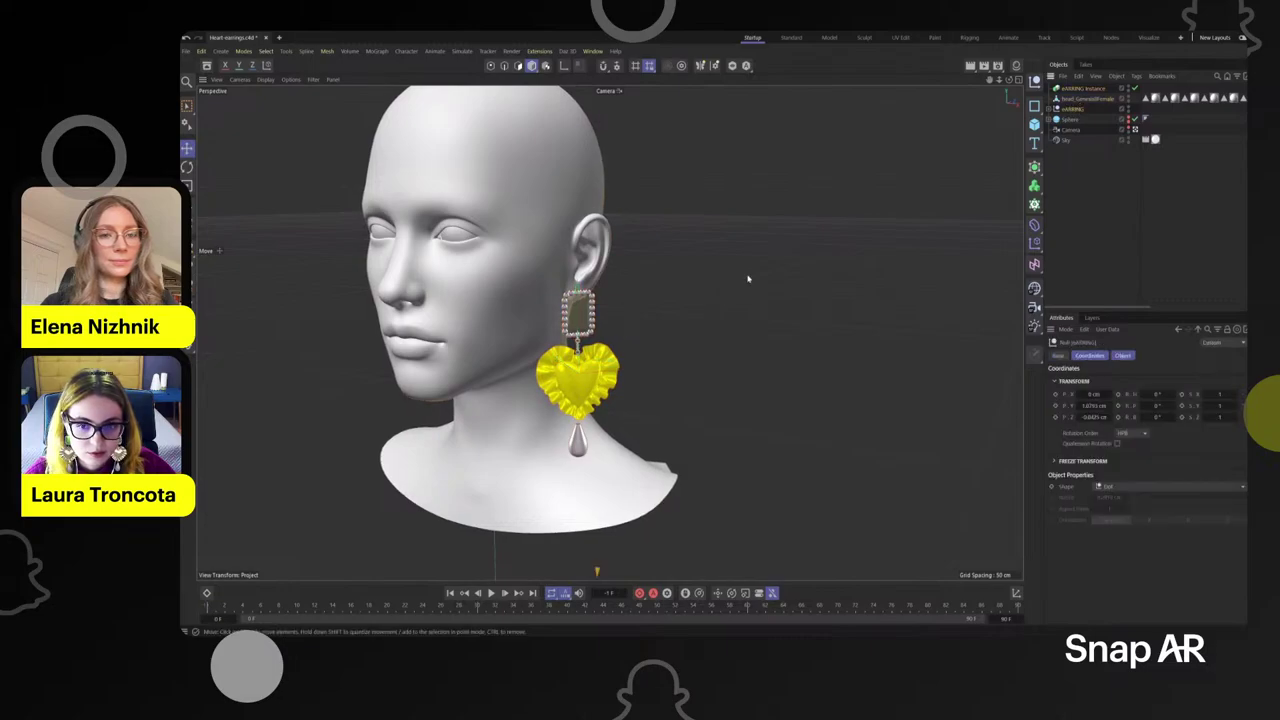
key("t")
key("e")
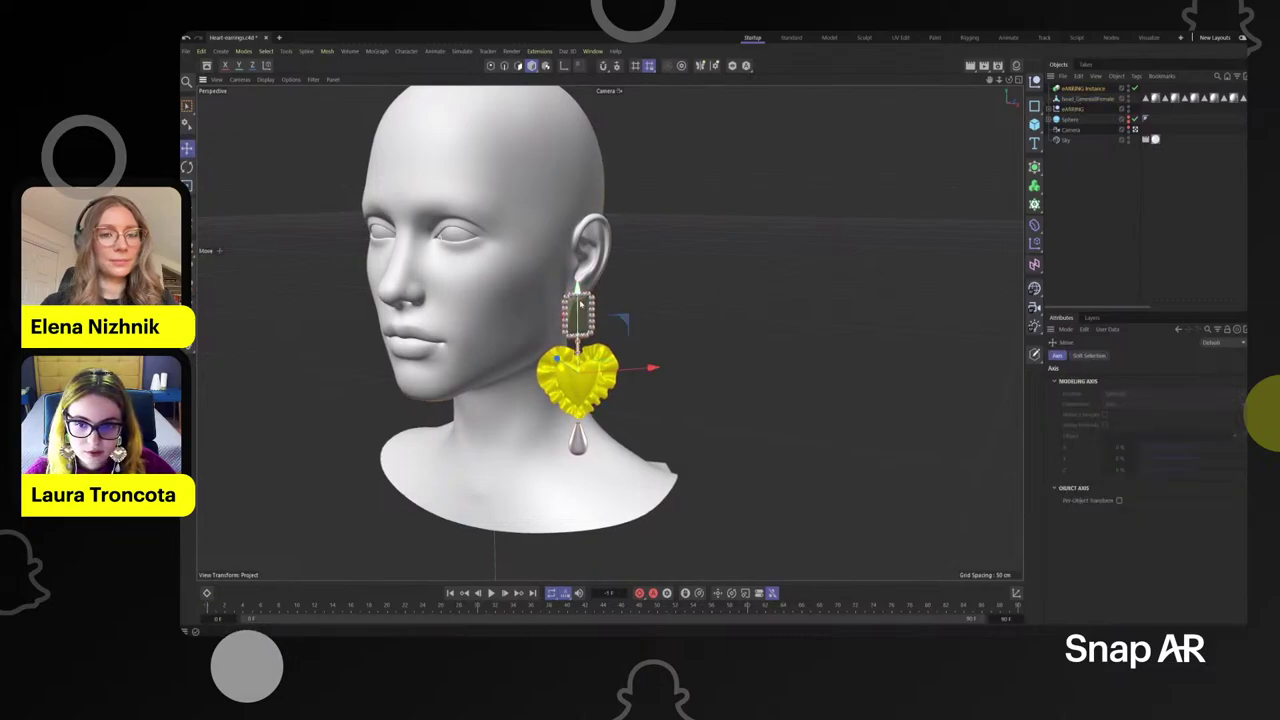
left_click_drag(685, 248, 769, 290, "alt")
scroll(769, 290, "down", 2)
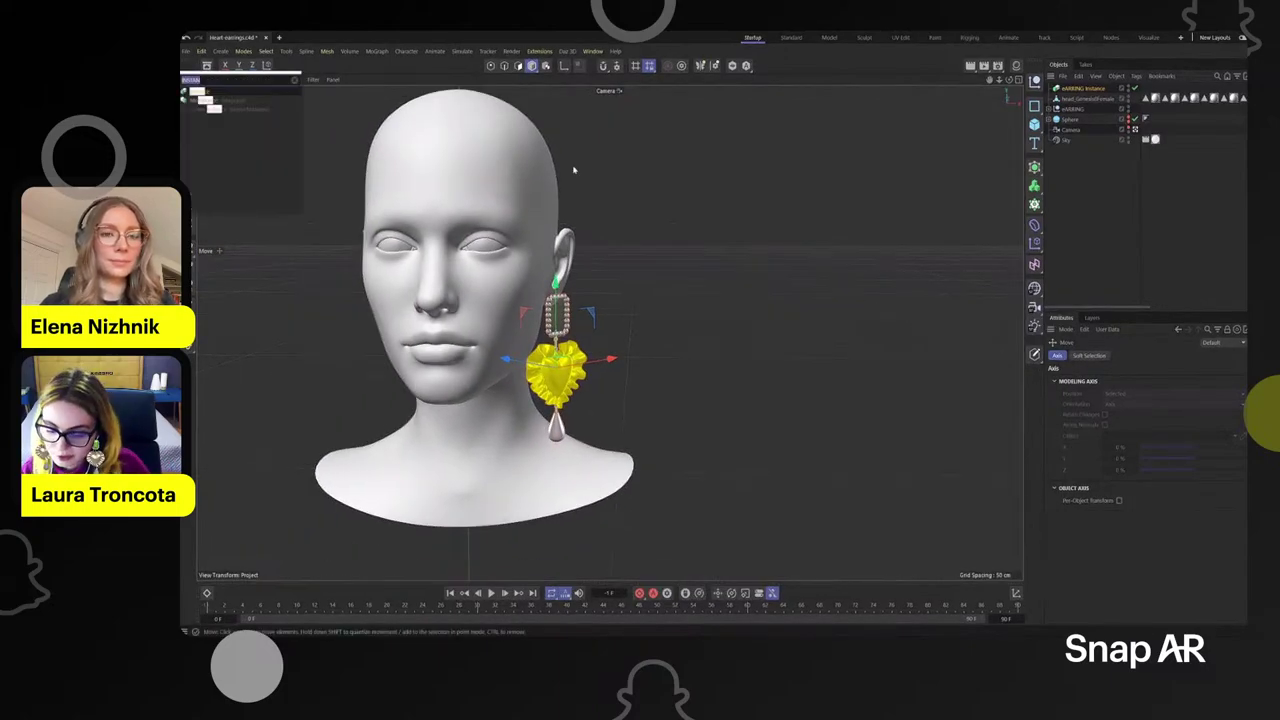
type("SYMM")
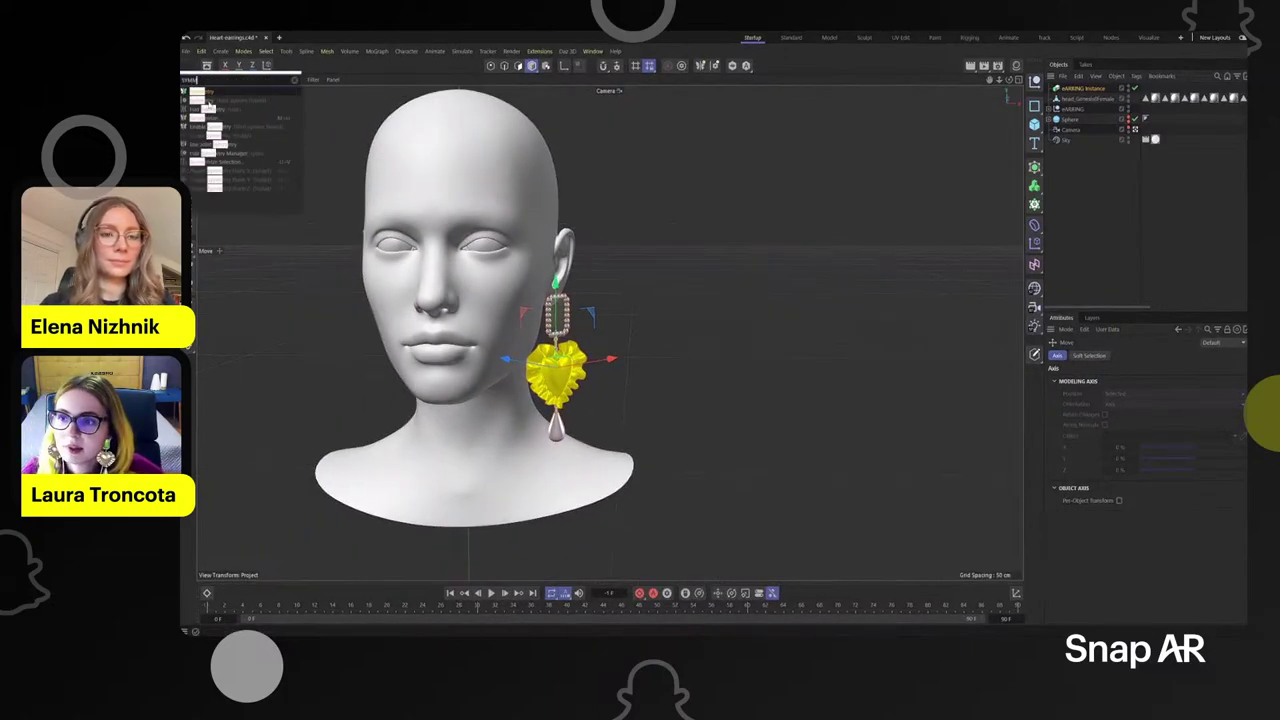
left_click(209, 93)
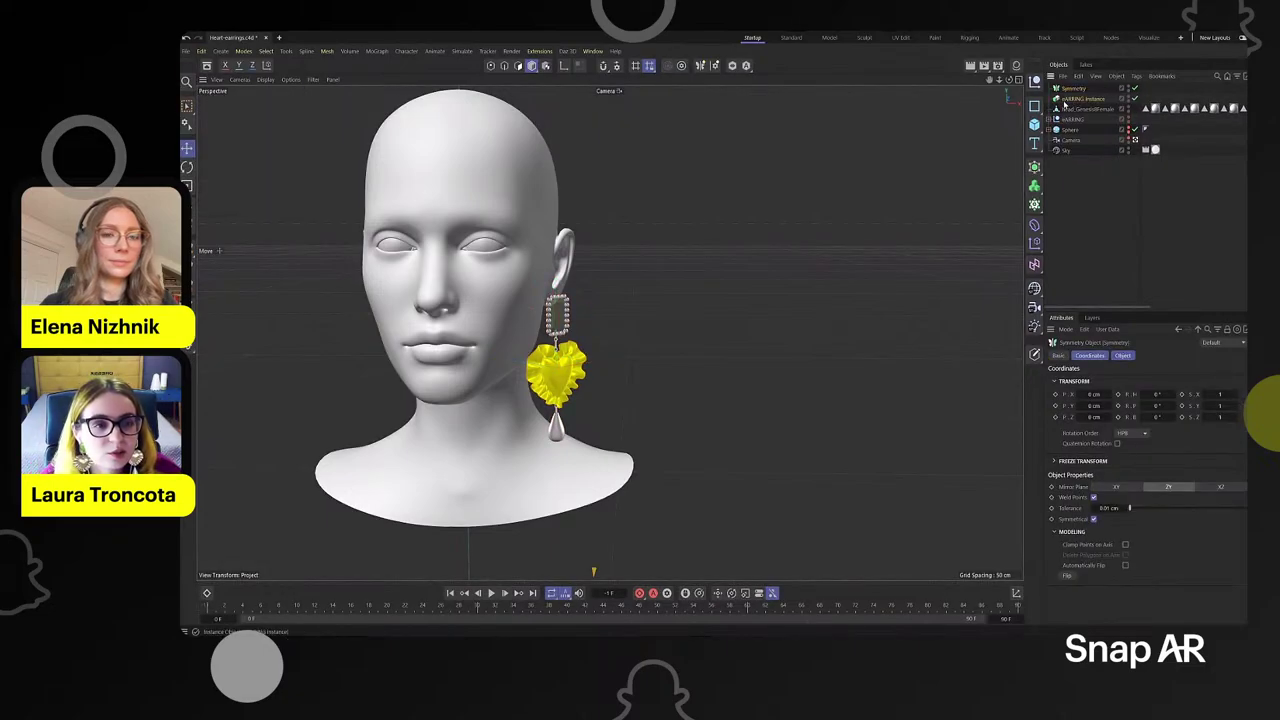
left_click_drag(1066, 94, 1072, 89)
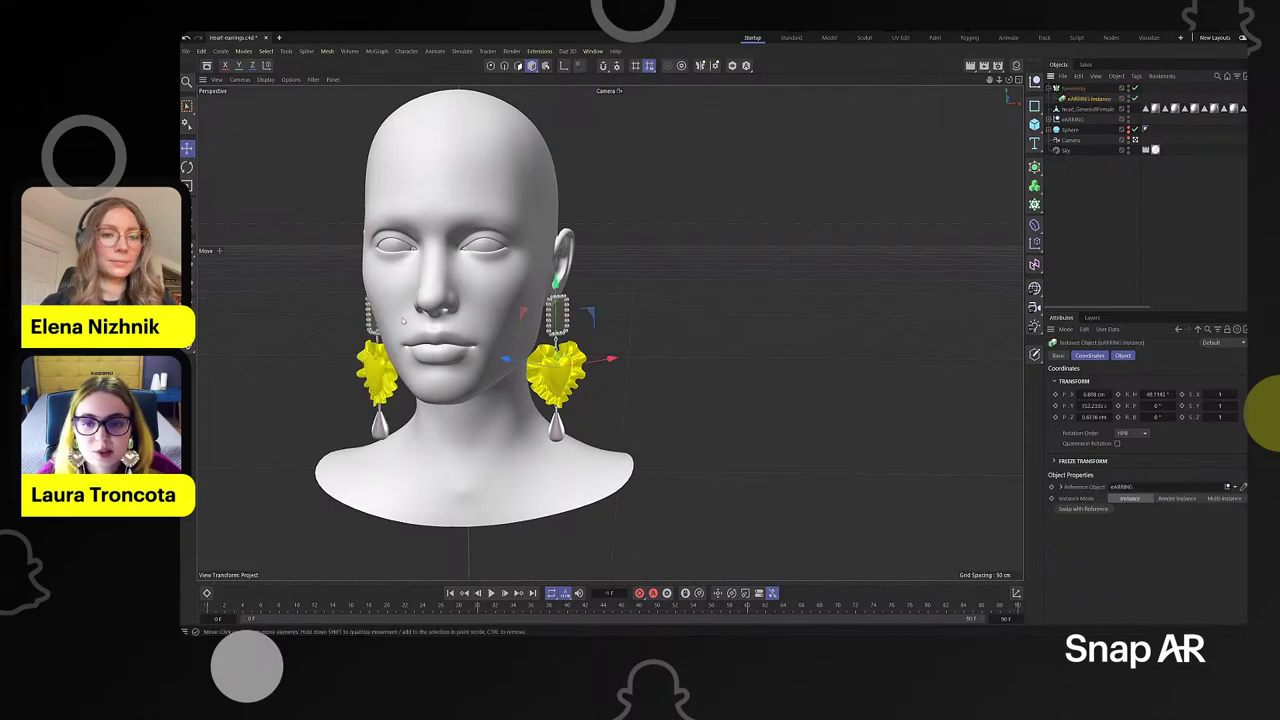
- Examine the mirrored earring pair on the mannequin from the front and sides, both from far away and up close
scroll(707, 228, "down", 2)
left_click(617, 218)
scroll(334, 266, "up", 1)
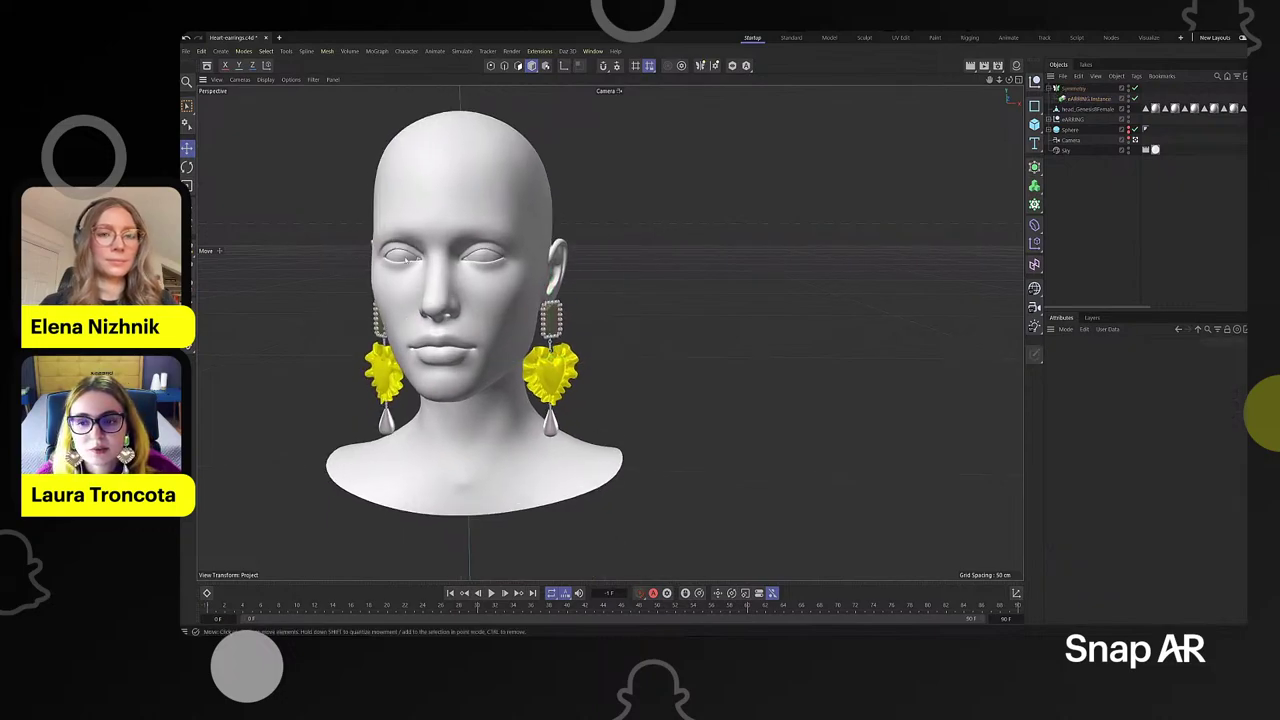
left_click_drag(334, 266, 445, 232, "alt")
middle_click_drag(445, 232, 613, 237, "alt")
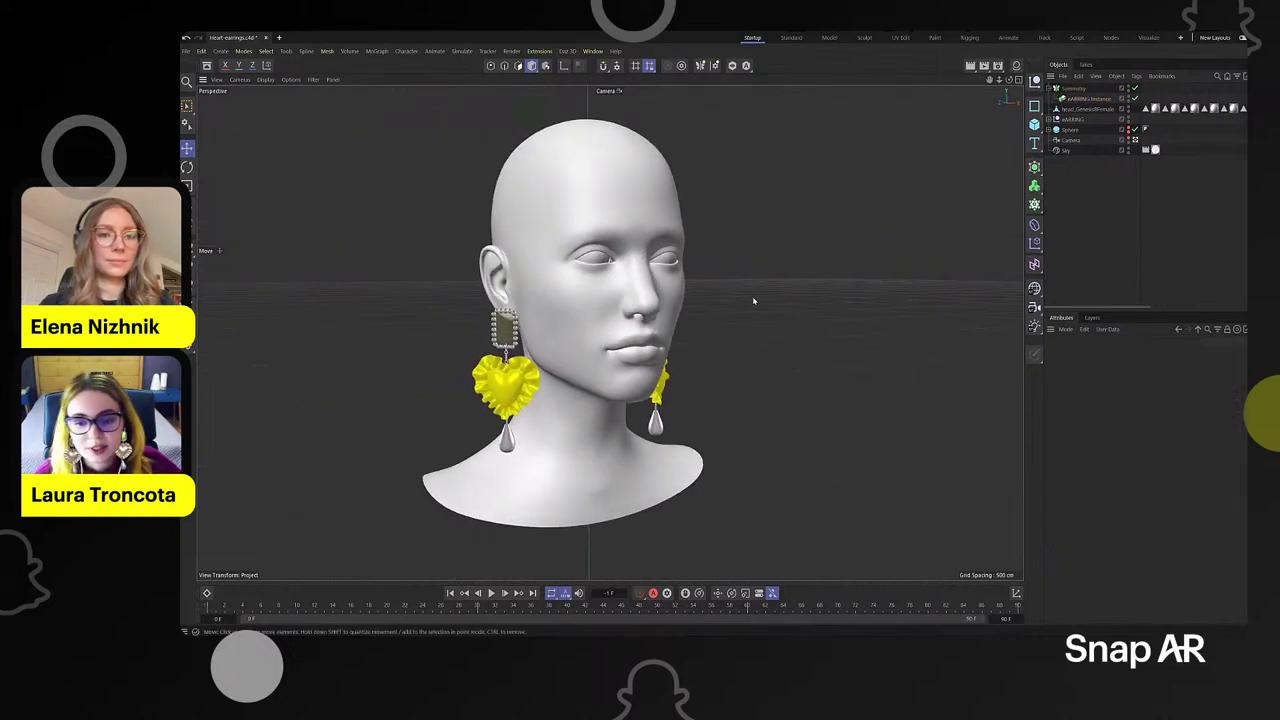
mouse_move(754, 301)
left_mouse_down("alt")
mouse_move(734, 297)
mouse_move(871, 297)
mouse_move(771, 271)
mouse_move(609, 332)
mouse_move(575, 330)
mouse_move(763, 269)
mouse_move(891, 271)
mouse_move(779, 266)
mouse_move(772, 284)
left_mouse_up("alt")
scroll(737, 270, "down", 2)
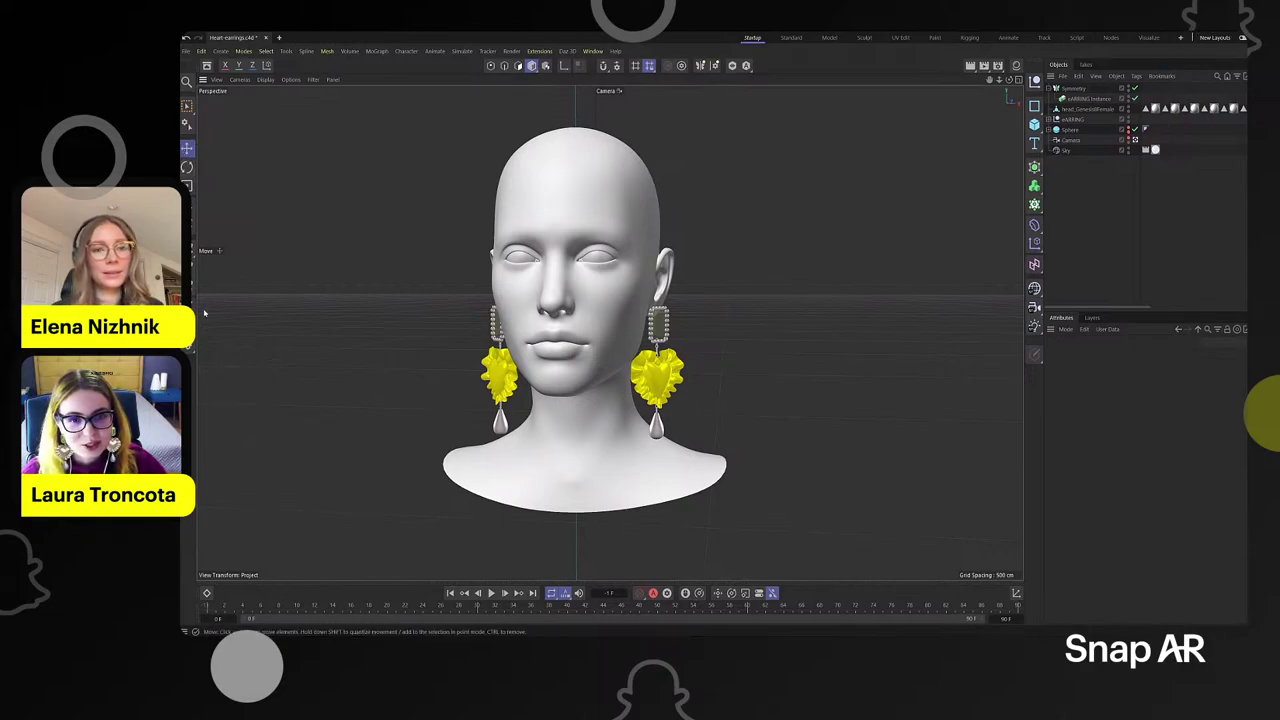
scroll(596, 324, "down", 4)
scroll(594, 327, "down", 3)
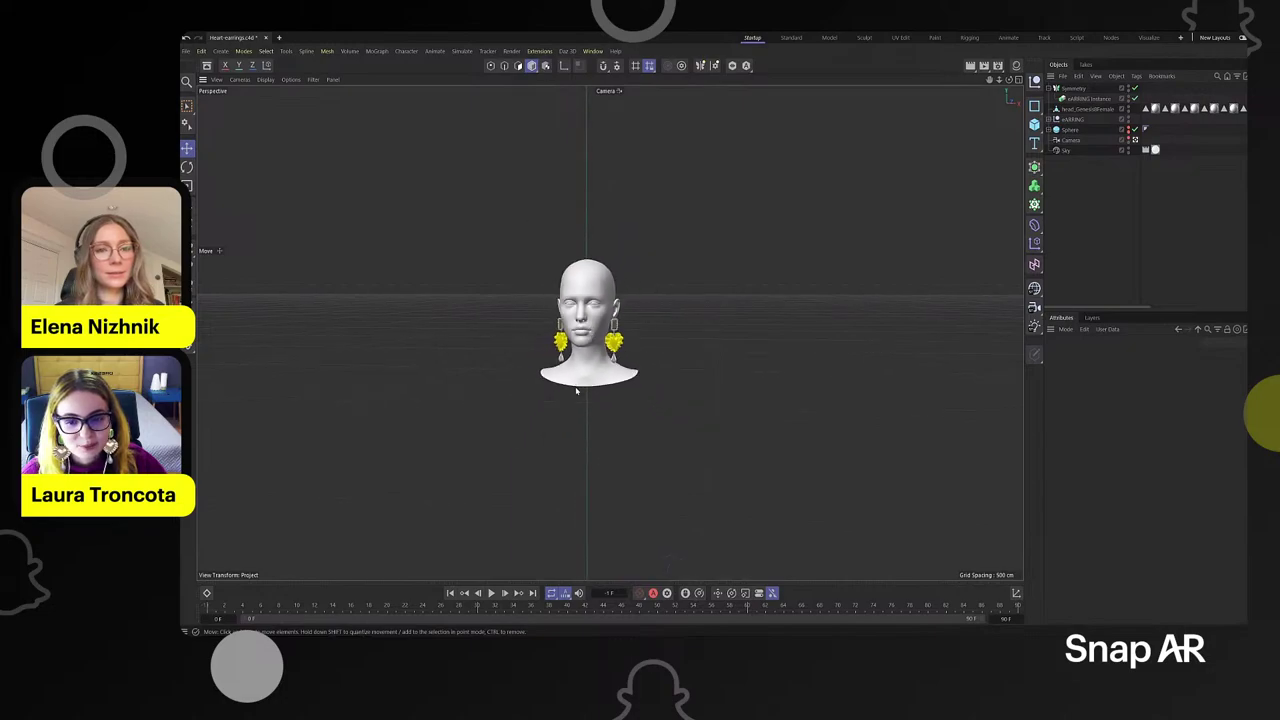
scroll(576, 391, "down", 3)
scroll(634, 515, "down", 3)
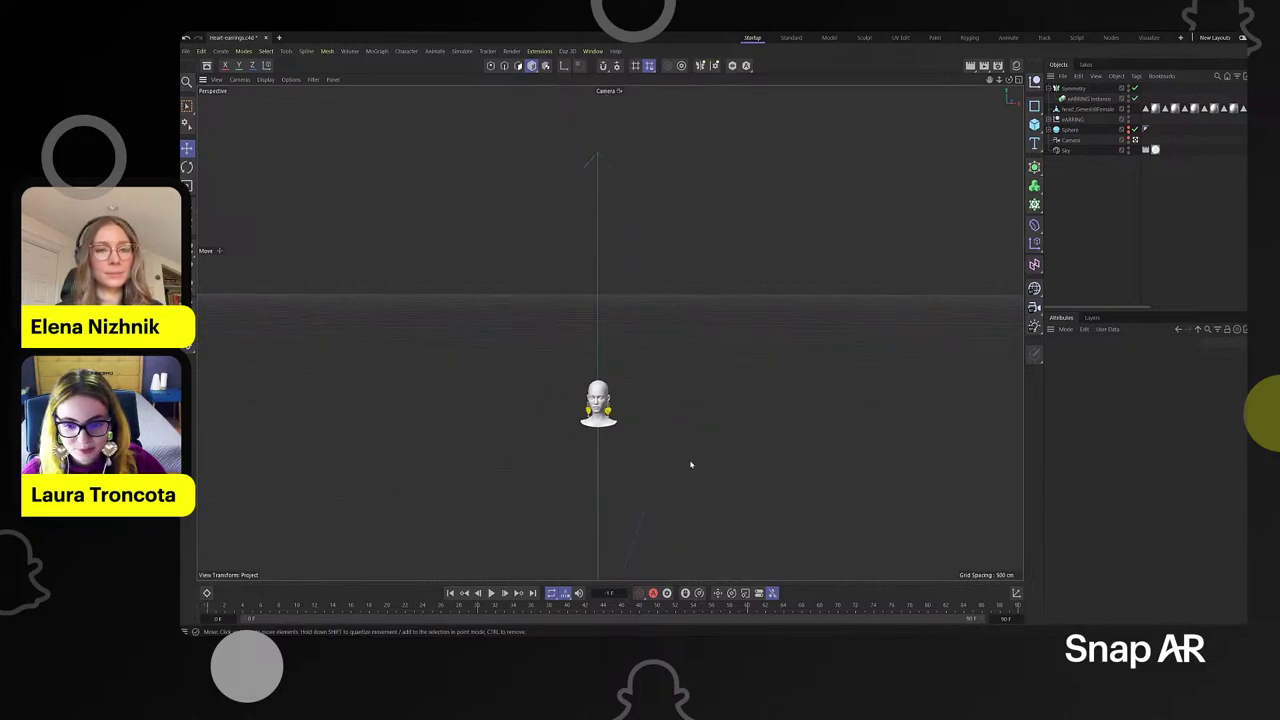
scroll(579, 417, "up", 4)
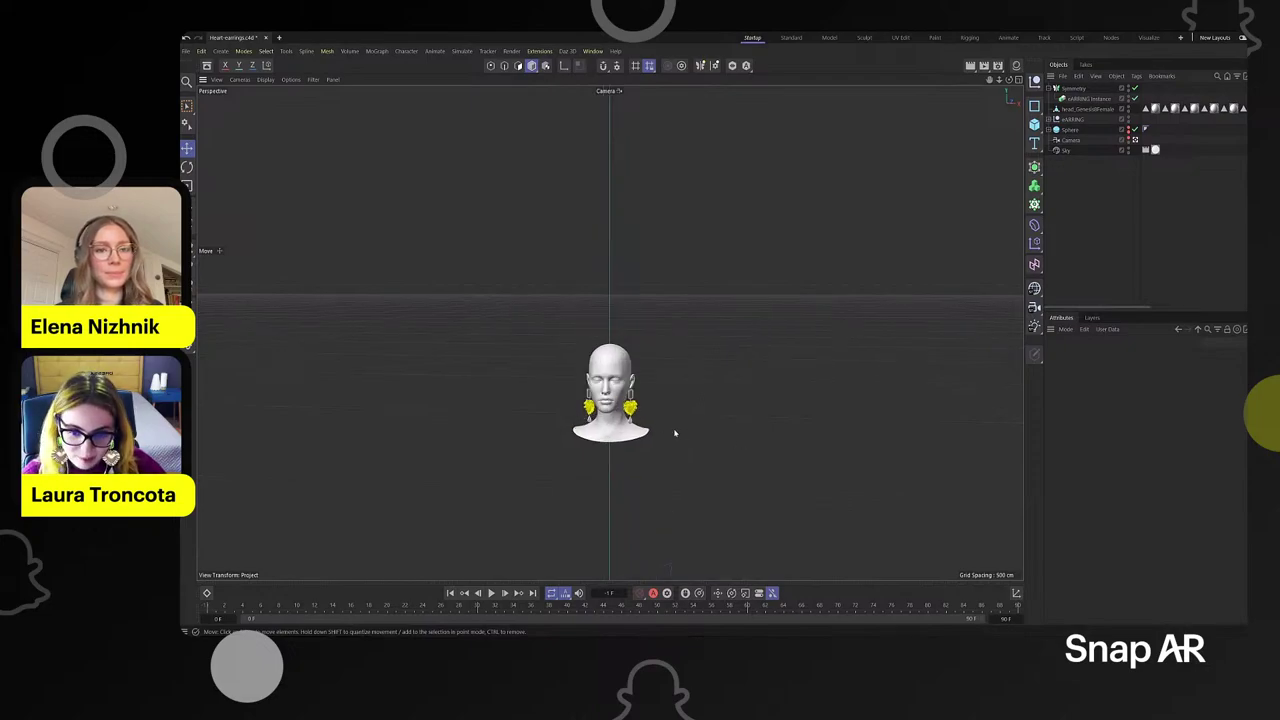
scroll(675, 433, "up", 2)
scroll(600, 432, "down", 3)
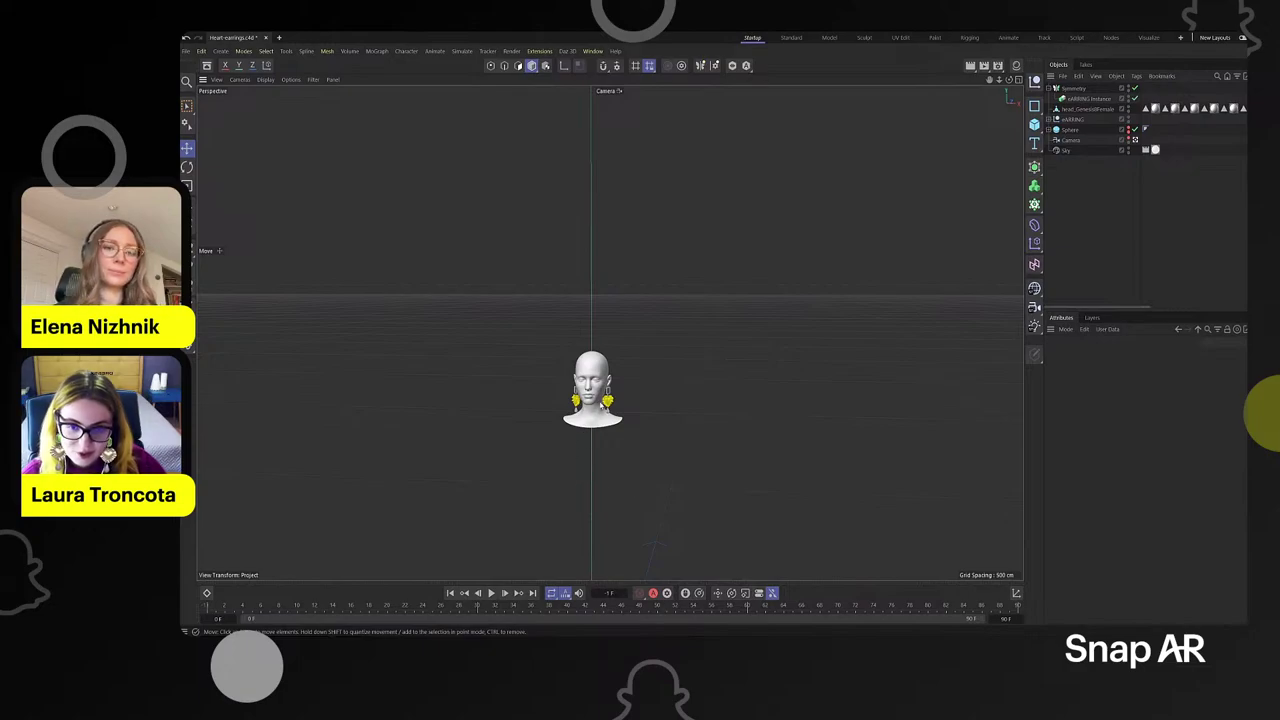
scroll(596, 404, "up", 3)
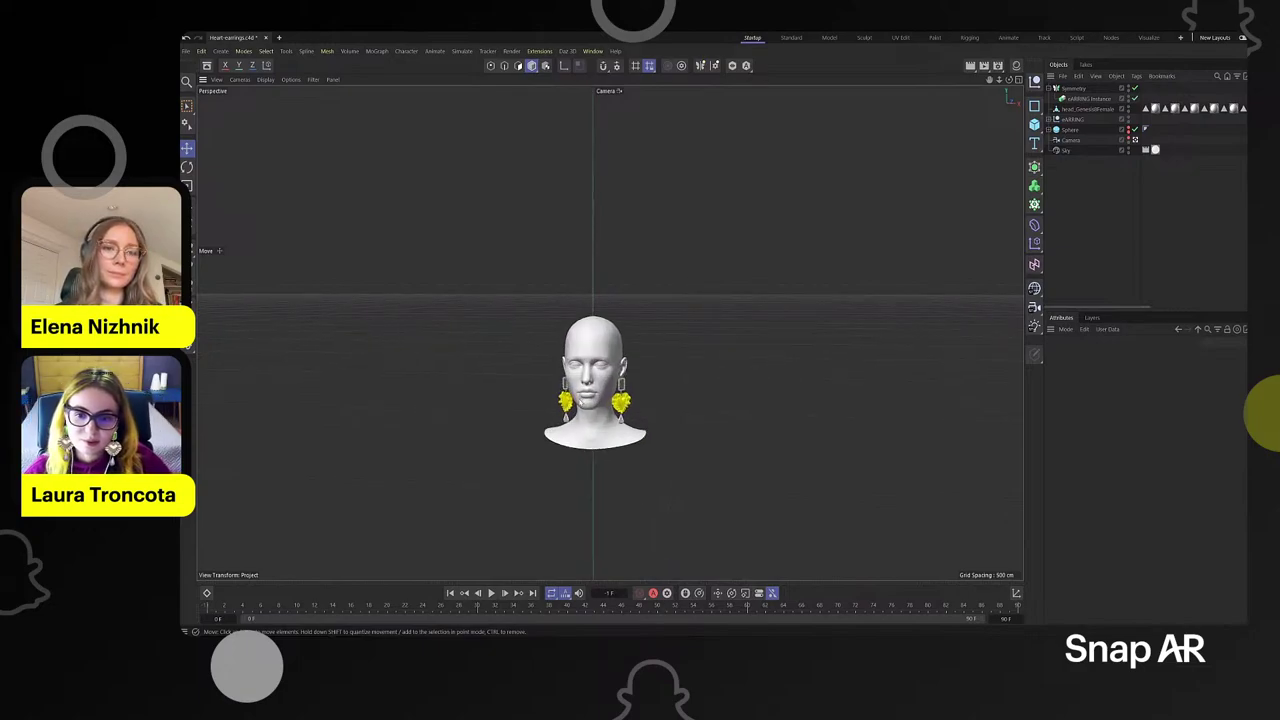
scroll(592, 400, "up", 3)
scroll(665, 403, "up", 2)
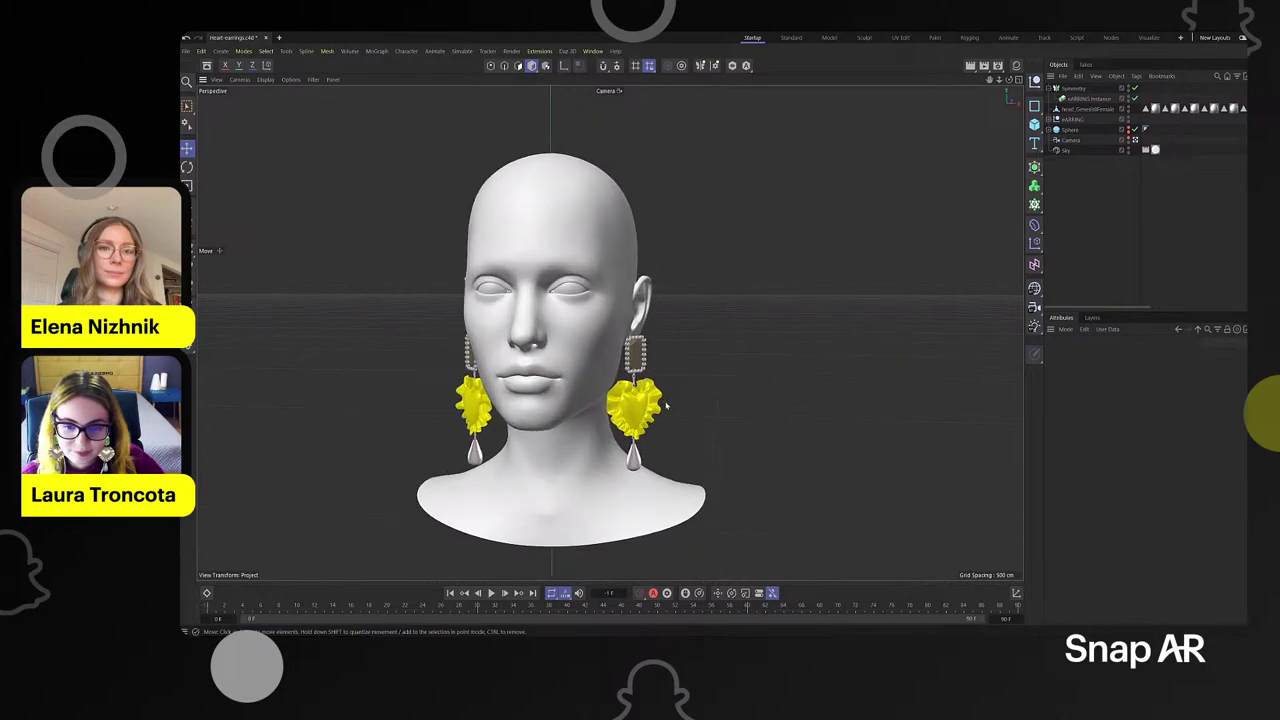
left_click_drag(642, 393, 800, 376, "alt")
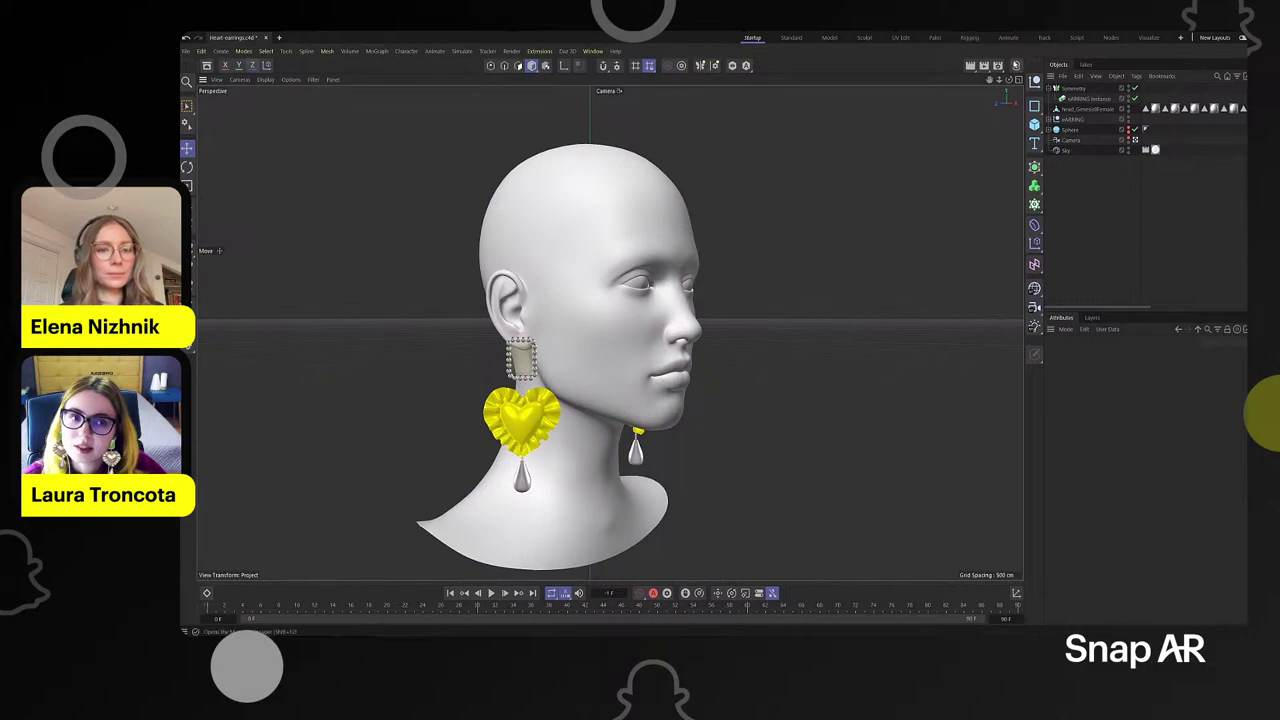
- Try the Diamond material on the ruffles object in the eARRING group and view it up close
left_click(1017, 66)
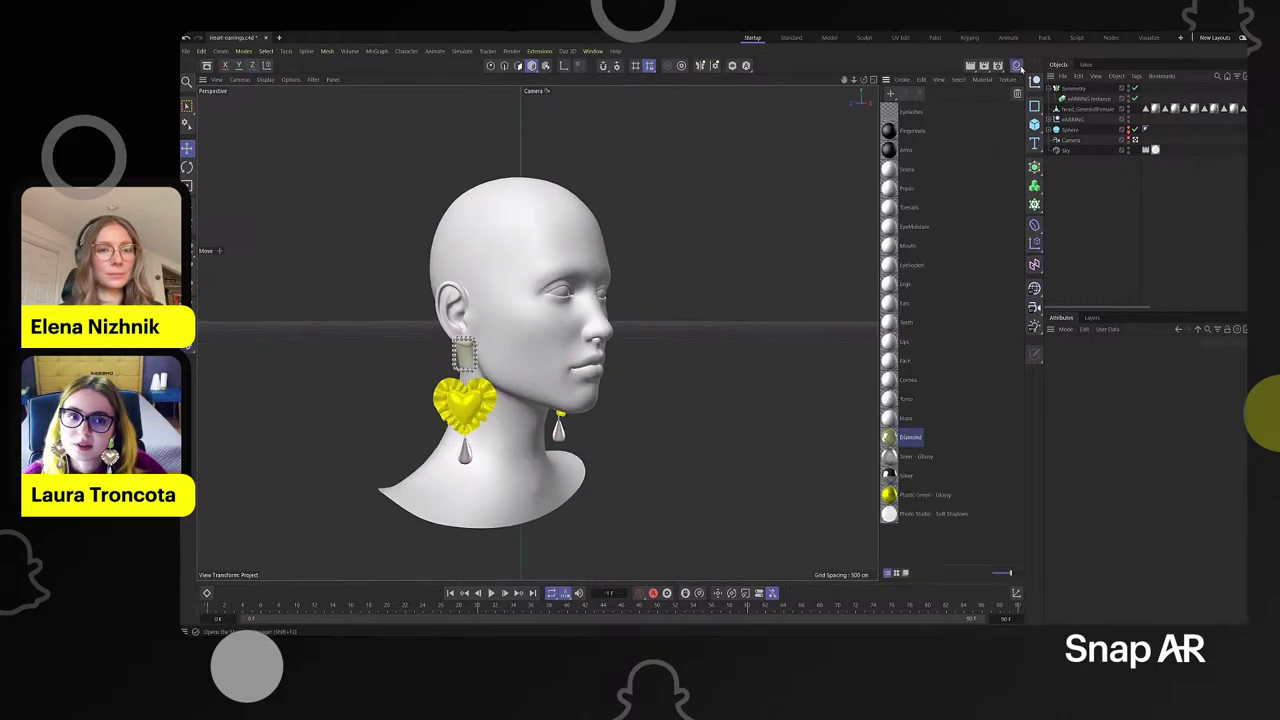
scroll(507, 402, "up", 8)
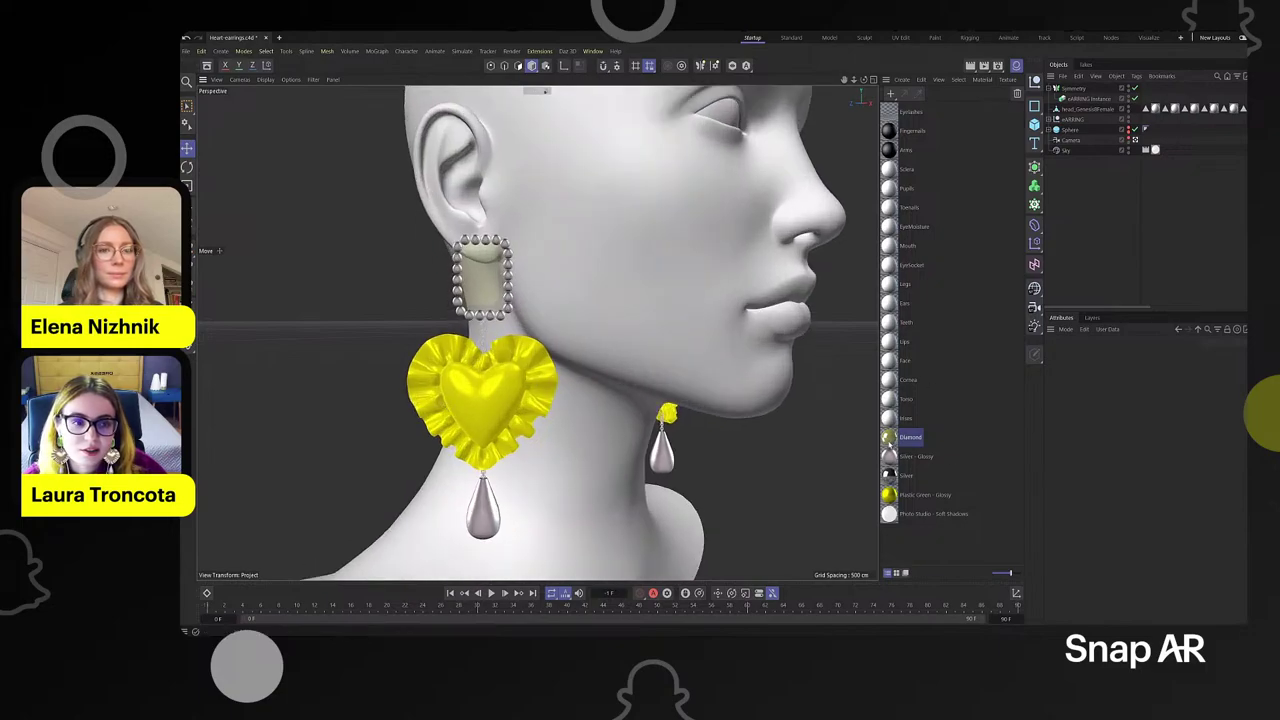
left_click(1049, 120)
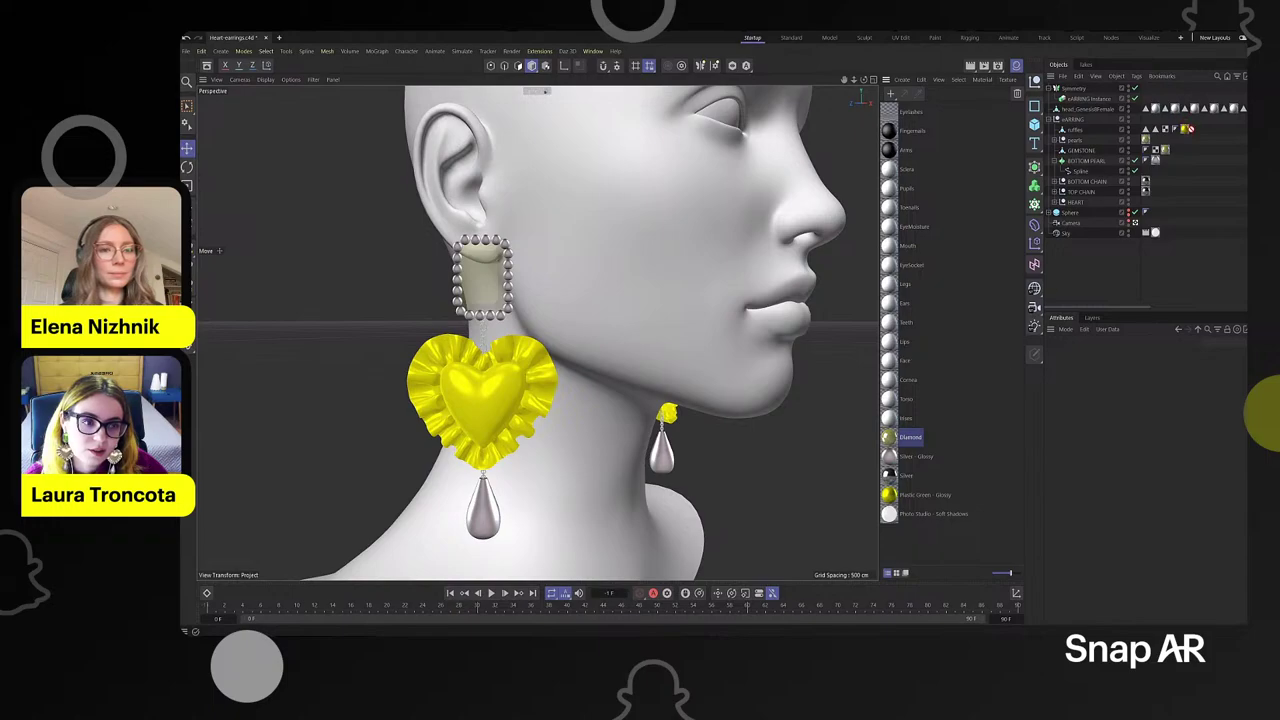
left_click(1188, 133)
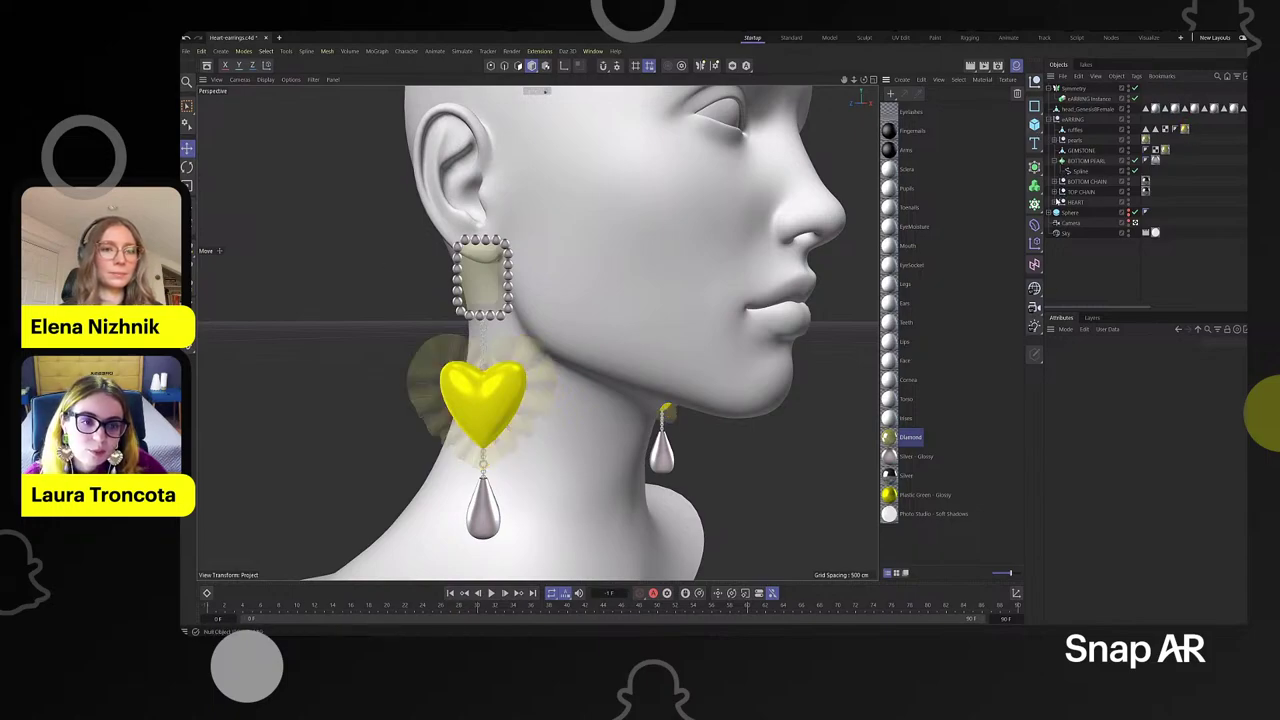
left_click(1056, 202)
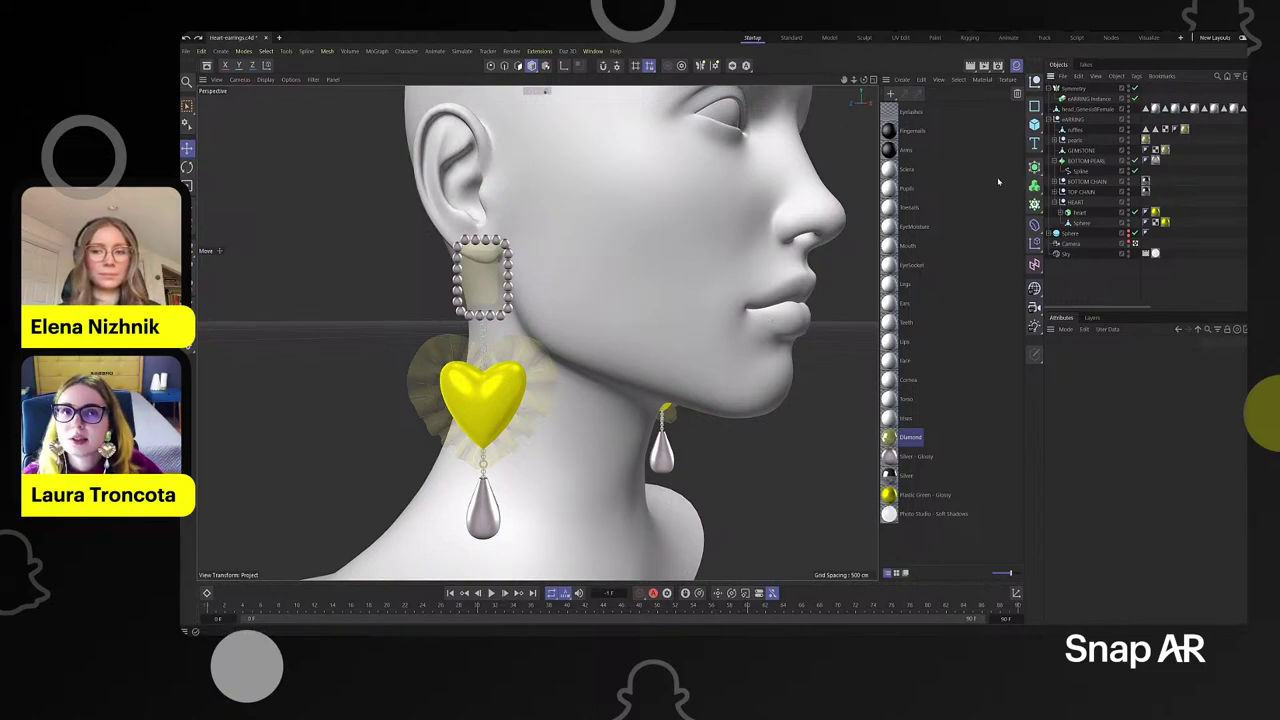
scroll(632, 443, "up", 2)
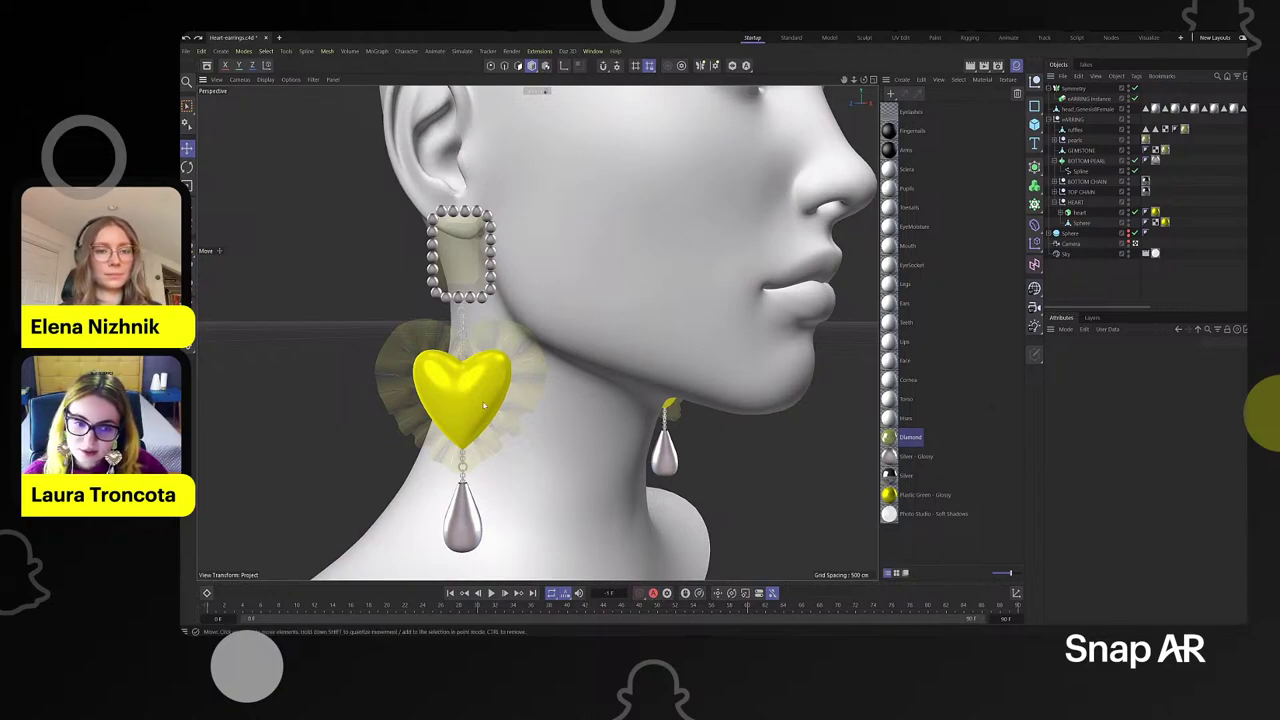
left_click_drag(484, 404, 790, 403, "alt")
middle_click_drag(463, 319, 415, 283, "alt")
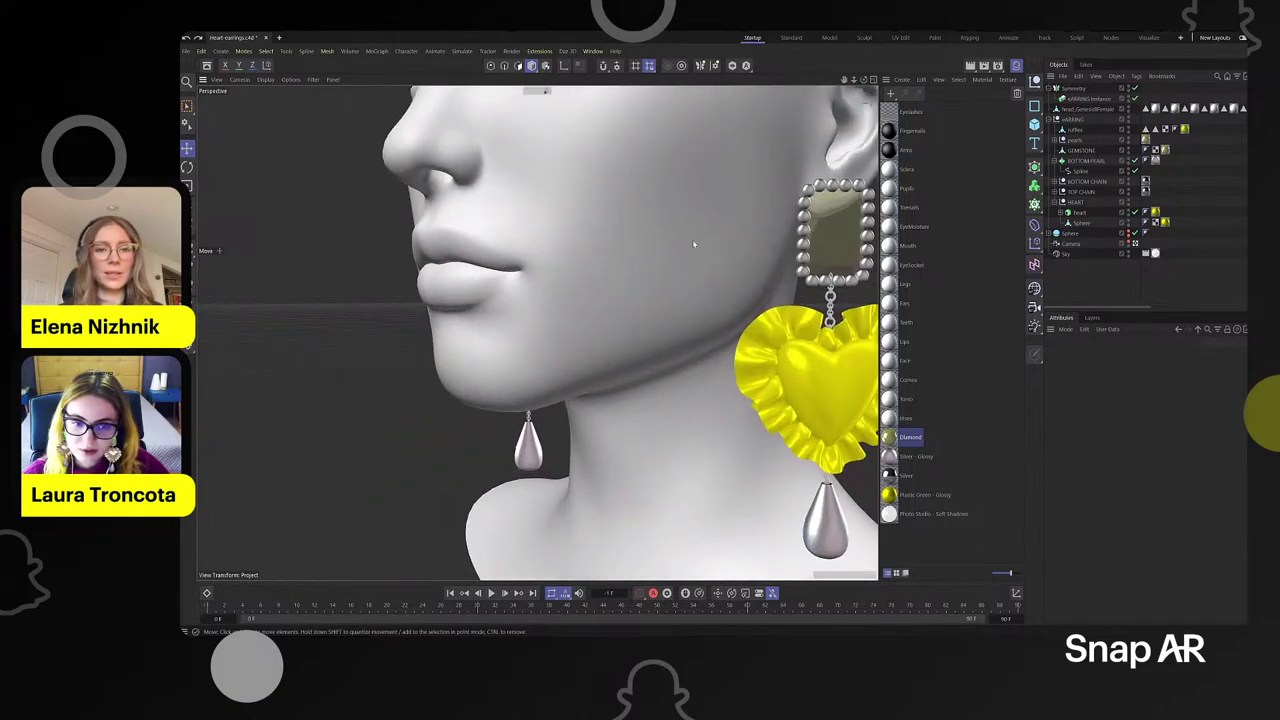
- View both earrings around the mannequin's head and collapse the eARRING and Symmetry hierarchies
mouse_move(694, 246)
middle_mouse_down("alt")
mouse_move(409, 289)
mouse_move(463, 303)
middle_mouse_up("alt")
scroll(463, 303, "down", 5)
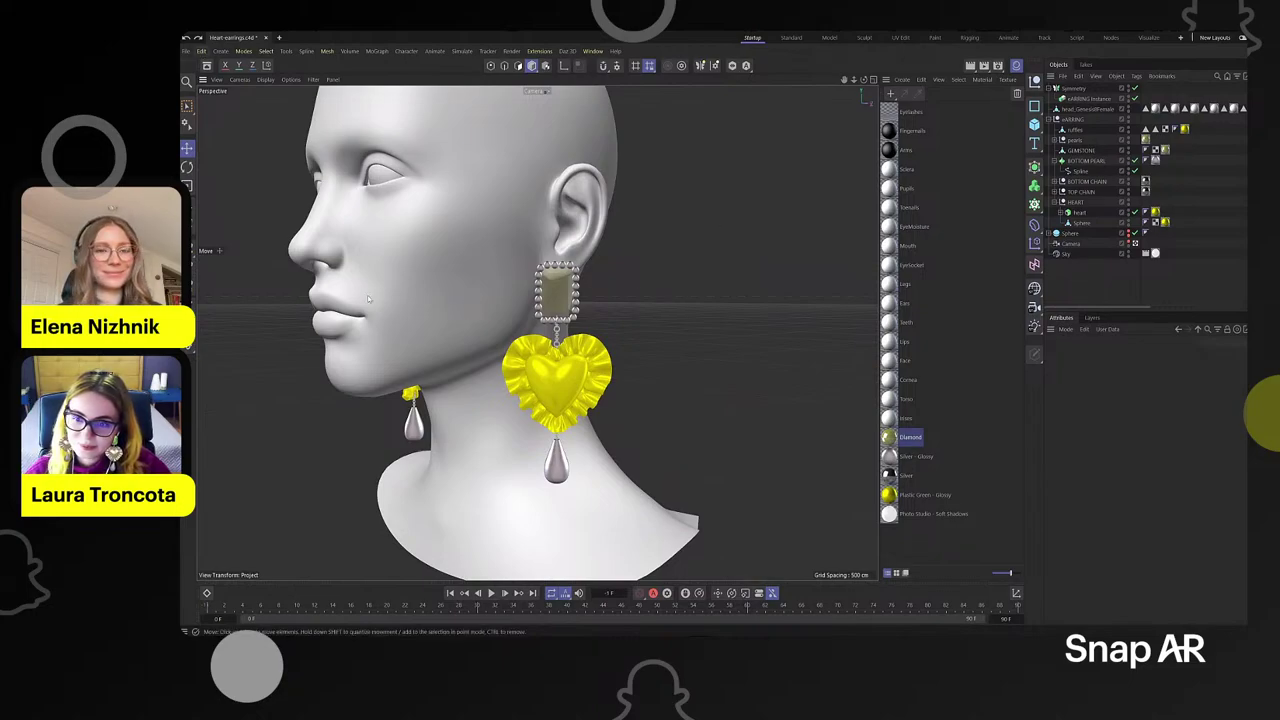
left_click_drag(368, 299, 333, 222, "alt")
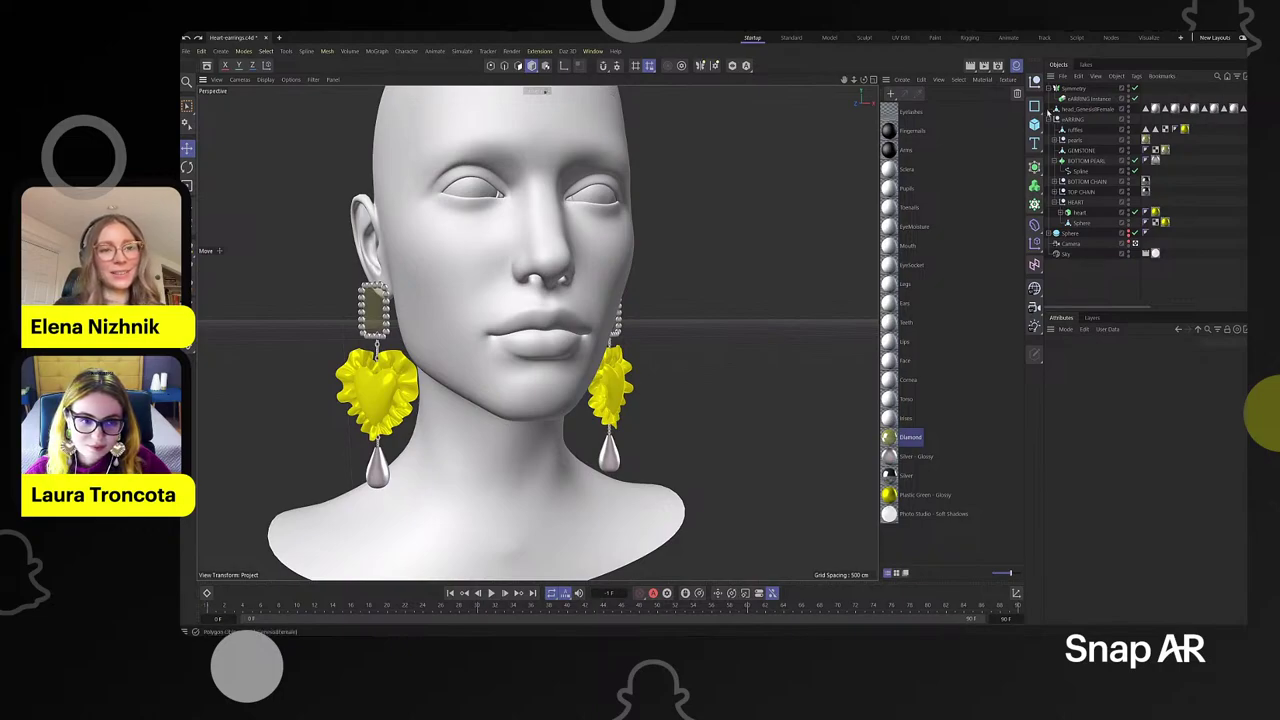
left_click(1051, 119)
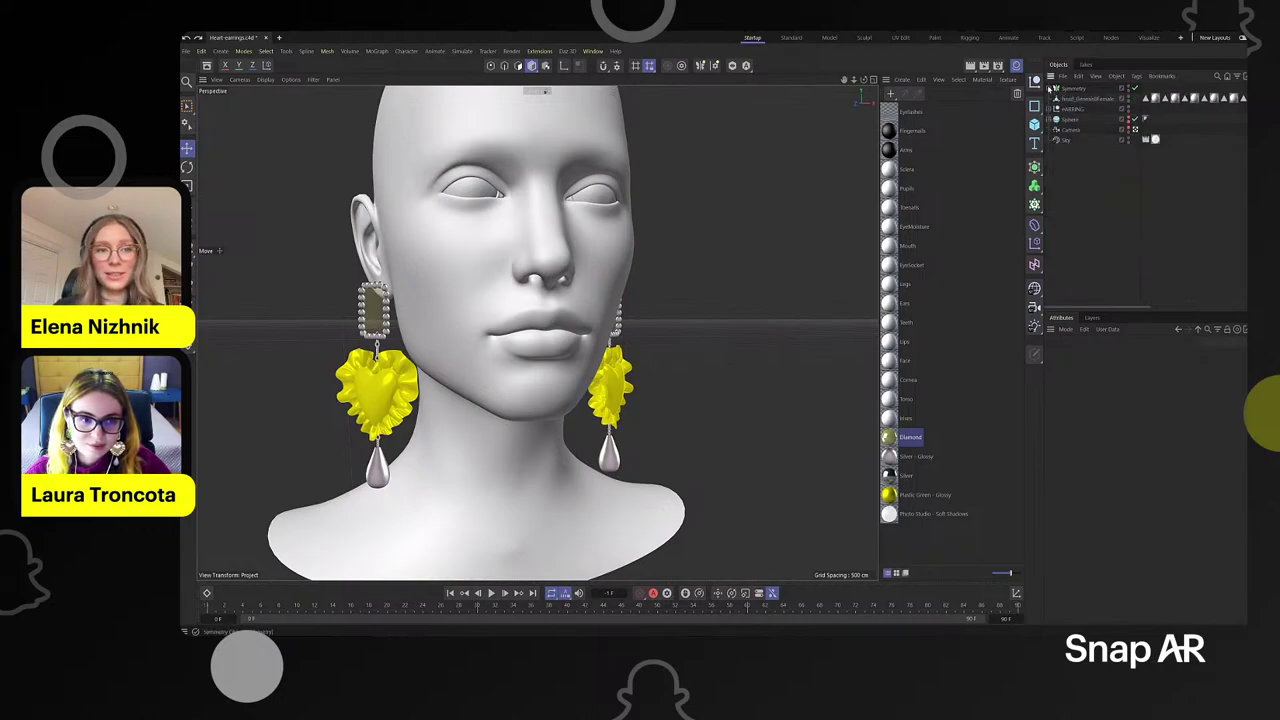